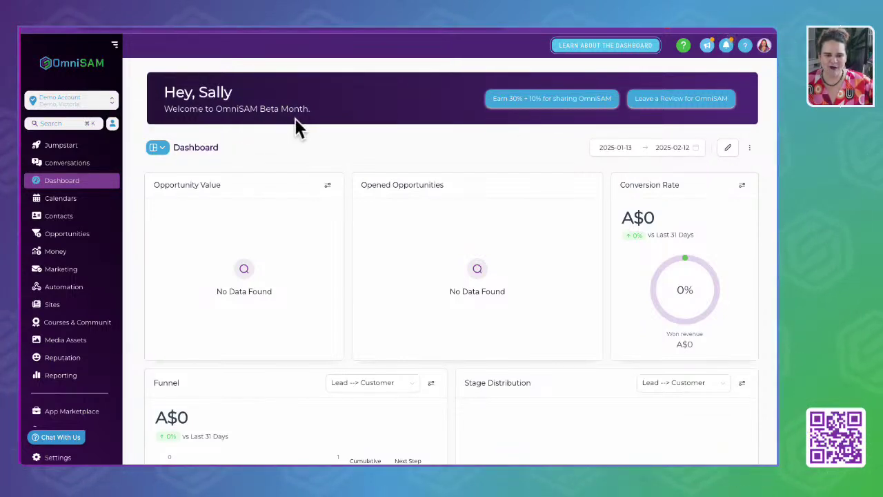
# Glance at the Jumpstart launchpad, then go to the empty Conversations inbox.
pyautogui.click(59, 148)
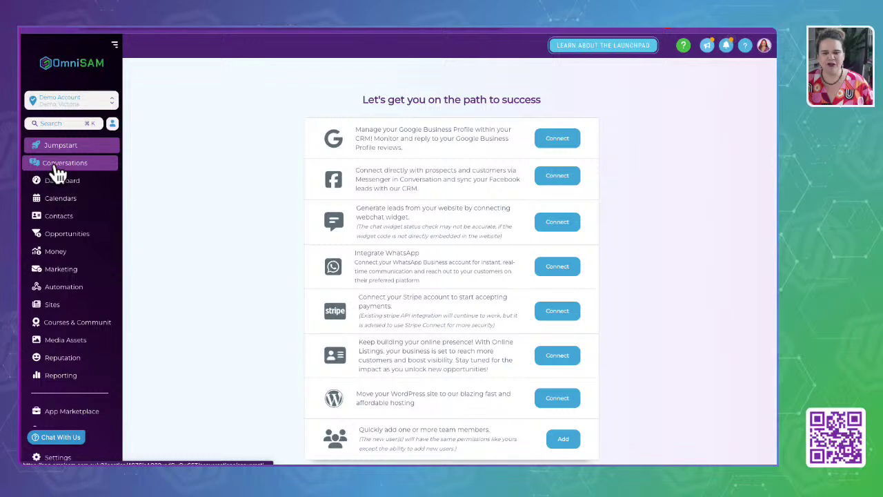
pyautogui.click(56, 167)
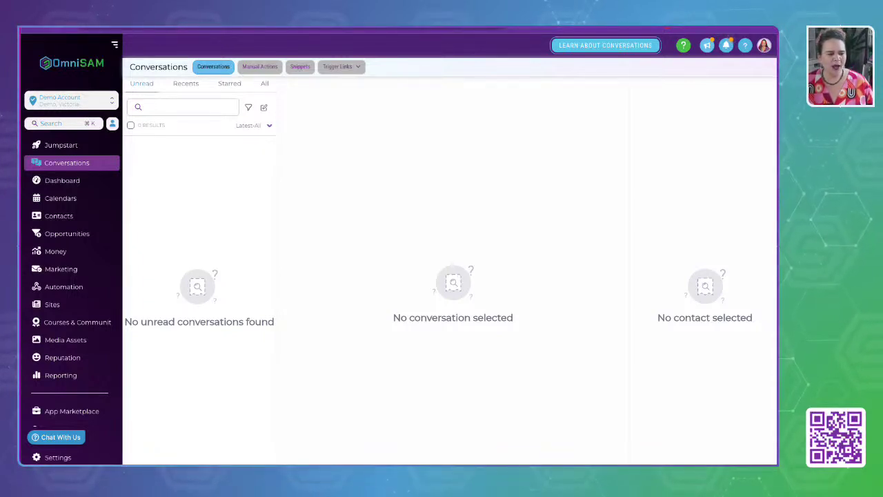
# Pass through the Dashboard and the Feb 9–15 Calendars week view to the Contacts list.
pyautogui.click(282, 434)
pyautogui.moveTo(281, 434); pyautogui.dragTo(636, 463)
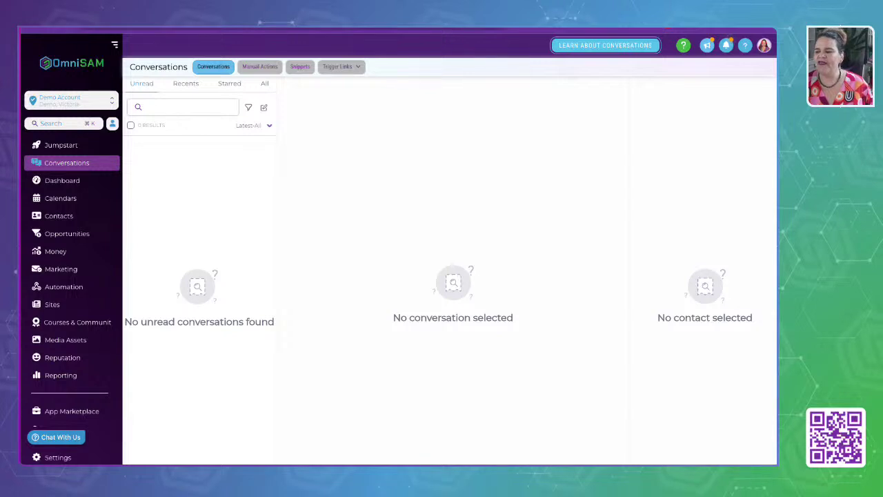
pyautogui.click(58, 181)
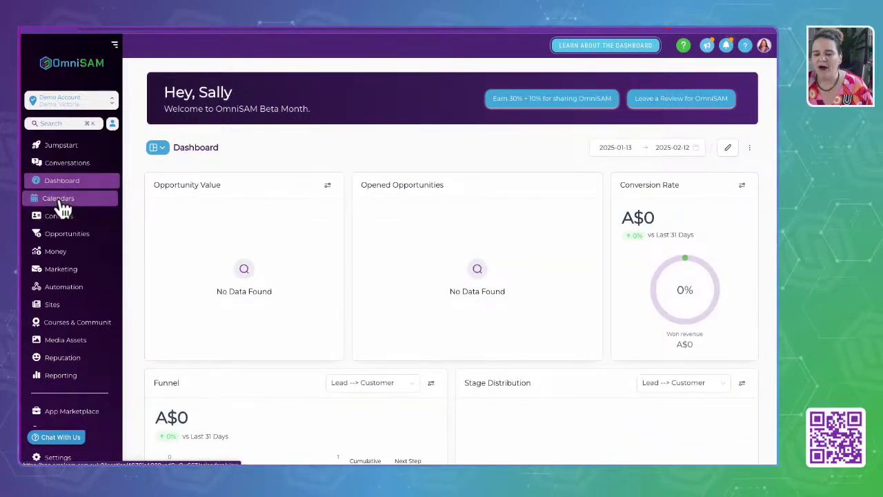
pyautogui.click(60, 205)
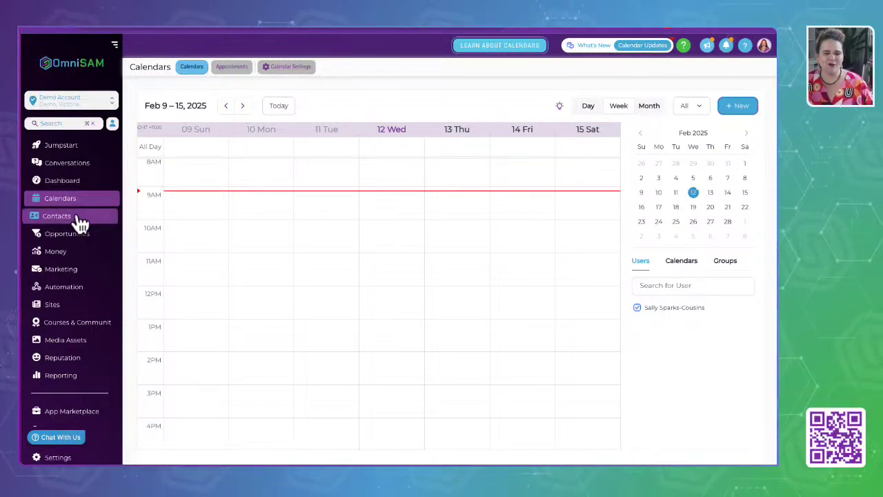
pyautogui.click(57, 220)
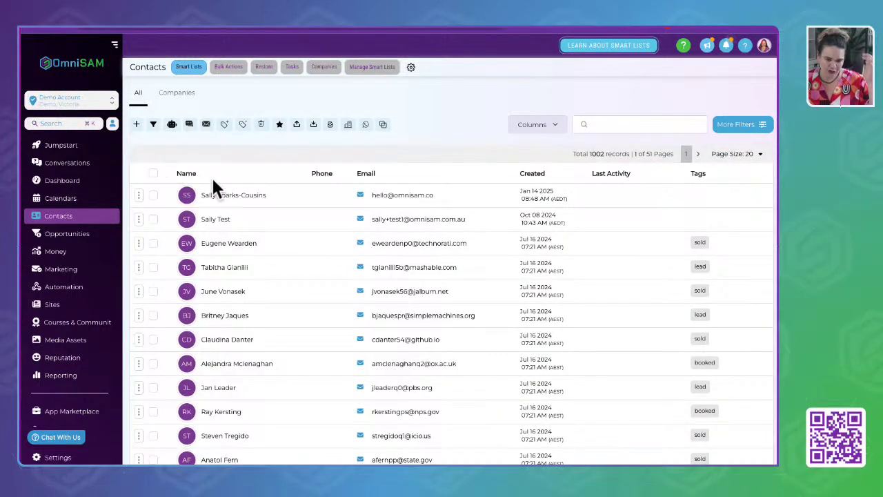
# Open a contact's record, collapse its Contact fields group and scroll through the details.
pyautogui.click(228, 275)
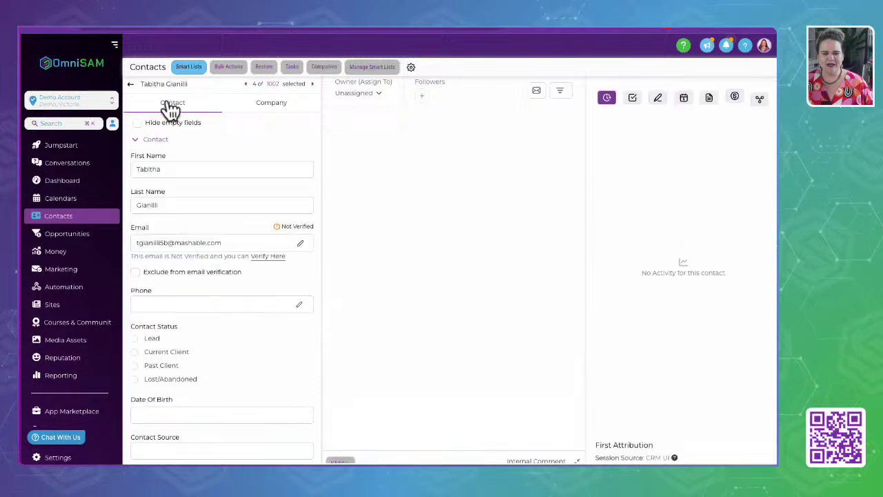
pyautogui.click(135, 139)
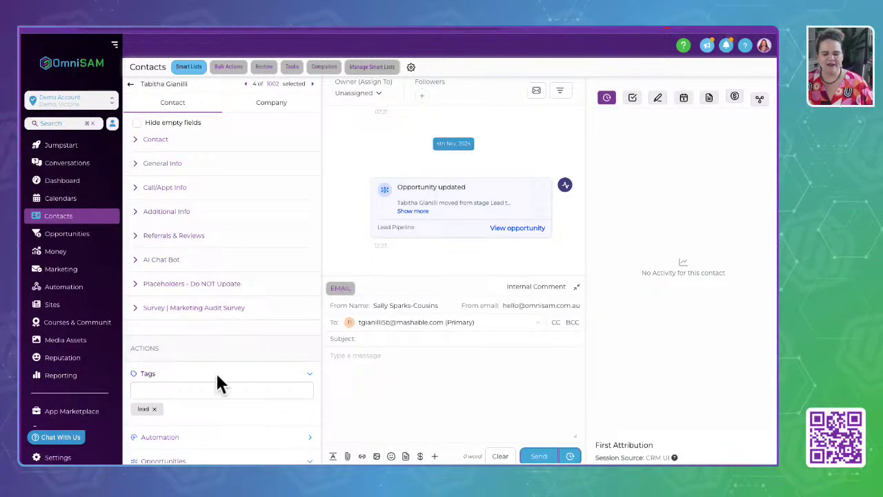
pyautogui.scroll(-4, 203, 407)
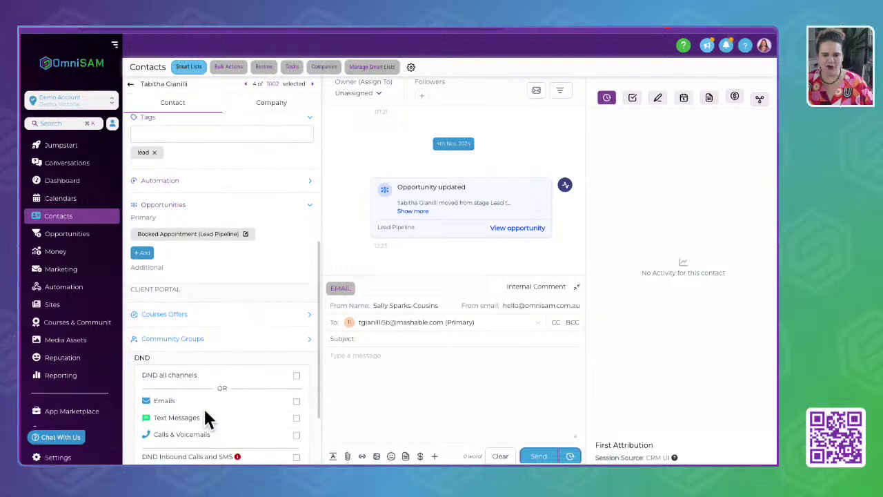
pyautogui.scroll(-2, 205, 414)
pyautogui.scroll(6, 204, 414)
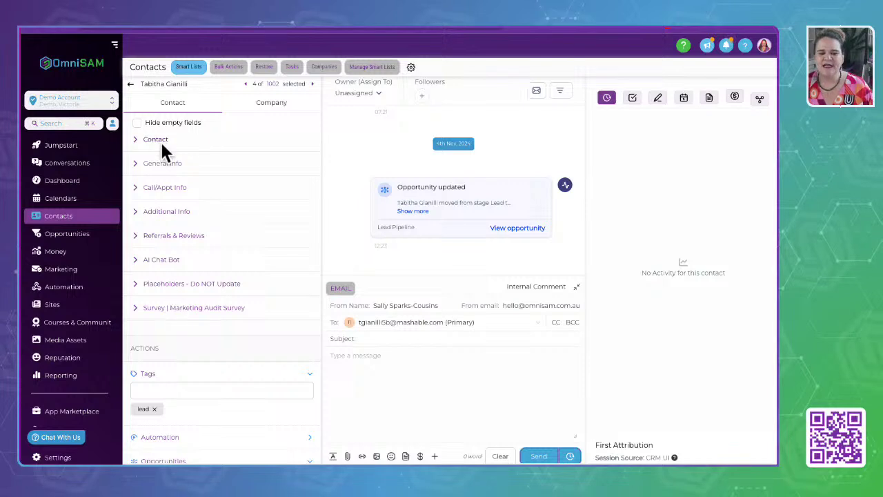
# Expand and collapse the General Info, Call/Appt Info and Additional Info field groups.
pyautogui.click(140, 168)
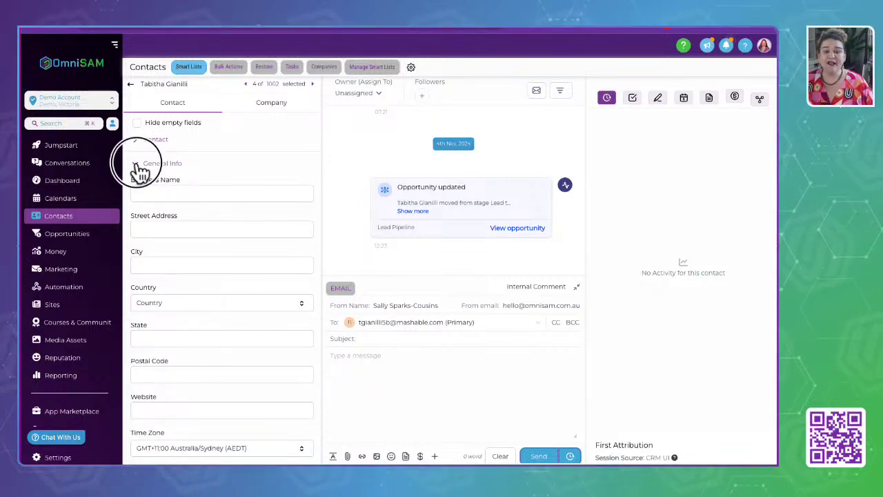
pyautogui.click(136, 164)
pyautogui.click(137, 188)
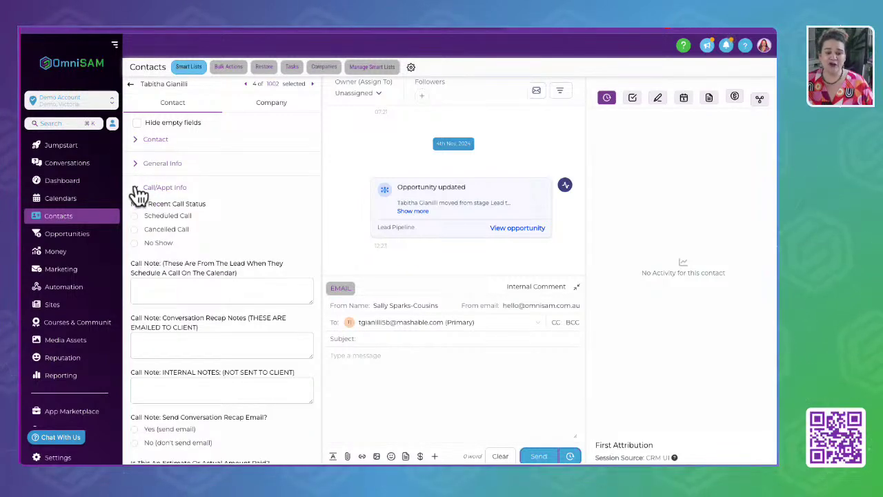
pyautogui.click(138, 192)
pyautogui.click(138, 216)
pyautogui.click(140, 216)
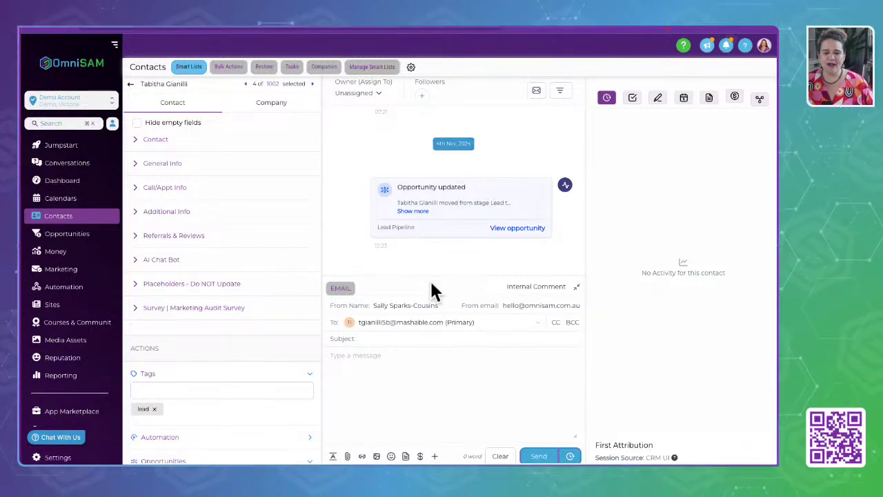
# Check the contact's tasks, notes, appointments, documents, payments and associations panels, then open Opportunities.
pyautogui.click(633, 100)
pyautogui.click(656, 104)
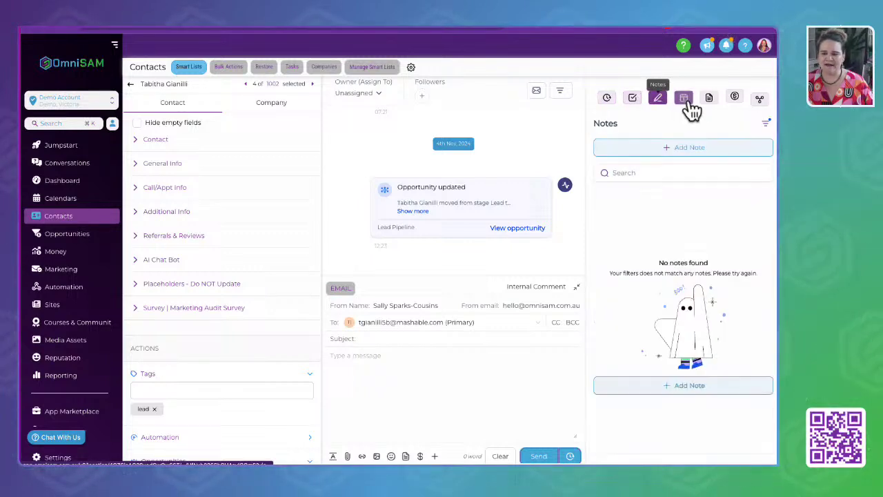
pyautogui.click(688, 105)
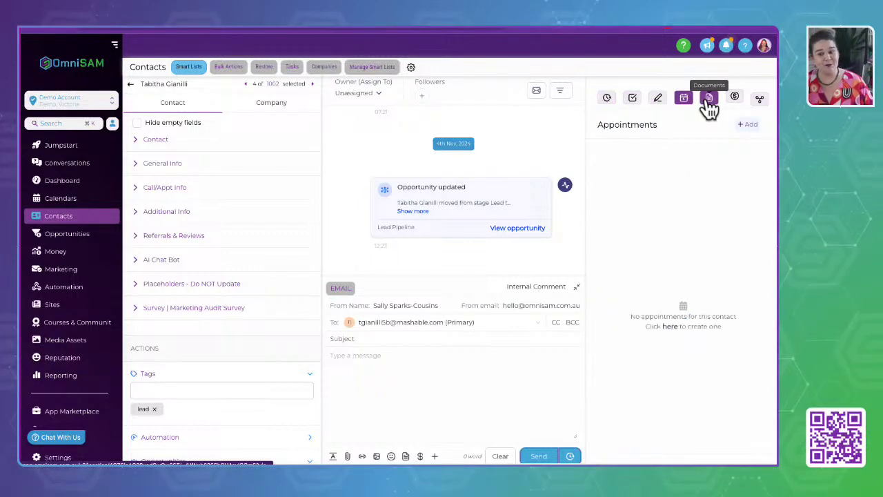
pyautogui.click(709, 101)
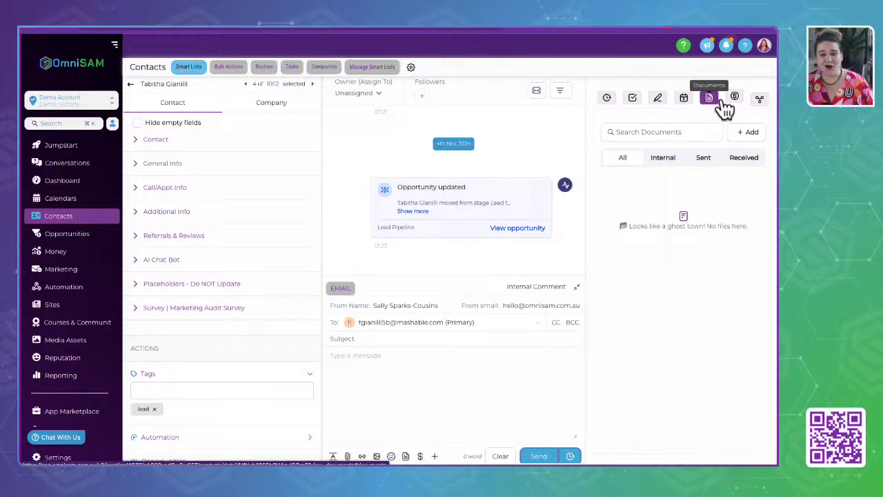
pyautogui.click(735, 101)
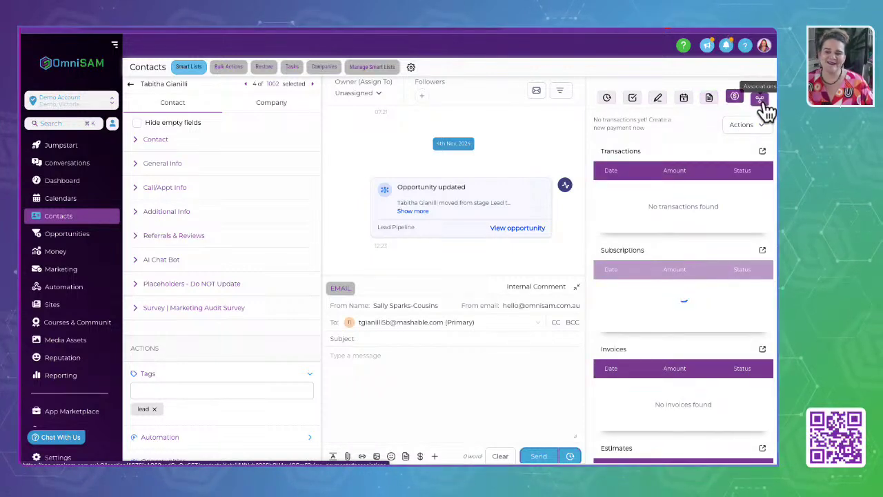
pyautogui.click(761, 102)
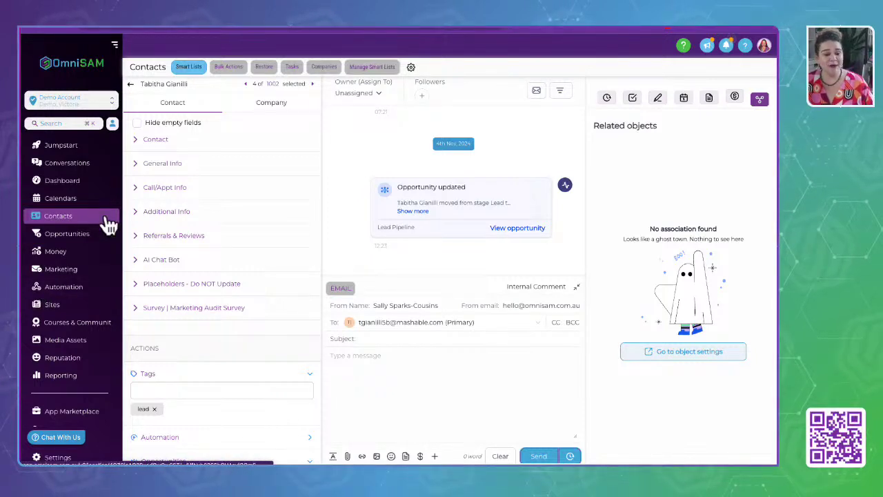
pyautogui.click(72, 236)
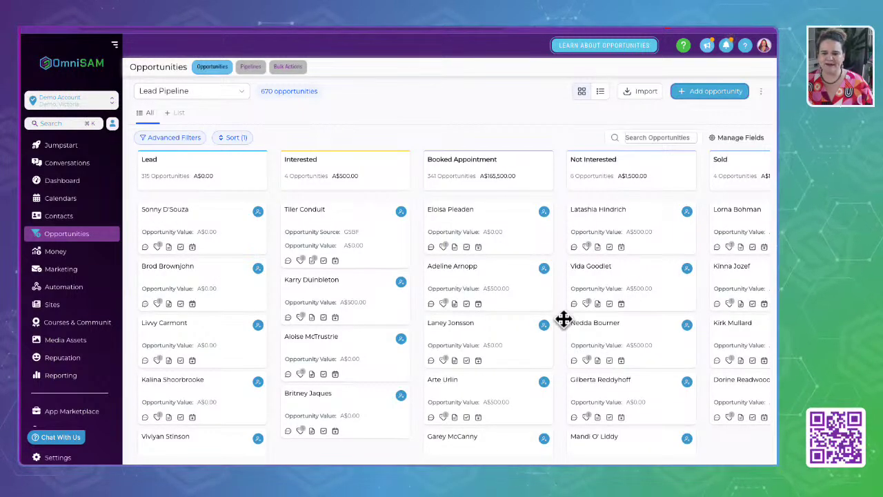
# Move opportunities between Interested, Booked Appointment and Sold, mark one lost and one won, then open Payments.
pyautogui.hscroll(2, 231, 251)
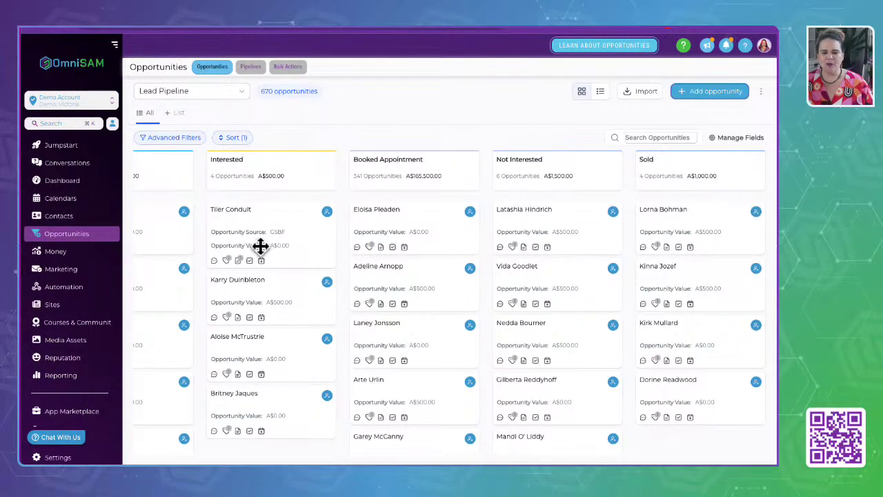
pyautogui.moveTo(278, 227); pyautogui.dragTo(412, 239)
pyautogui.moveTo(532, 290); pyautogui.dragTo(264, 293)
pyautogui.moveTo(476, 240); pyautogui.dragTo(703, 217)
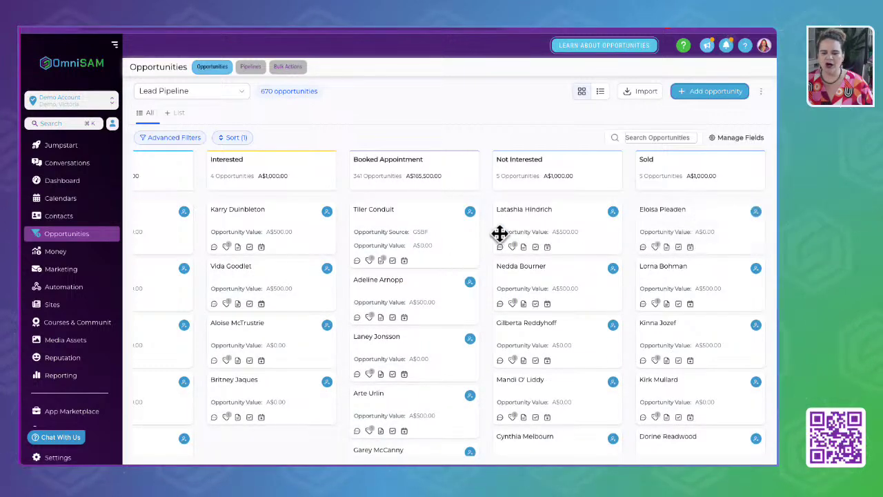
pyautogui.moveTo(498, 233); pyautogui.dragTo(481, 453)
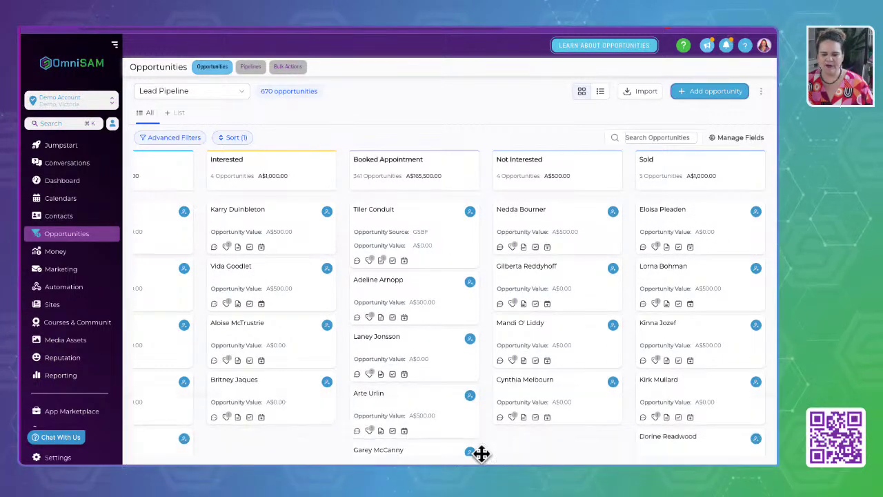
pyautogui.moveTo(543, 230); pyautogui.dragTo(625, 456)
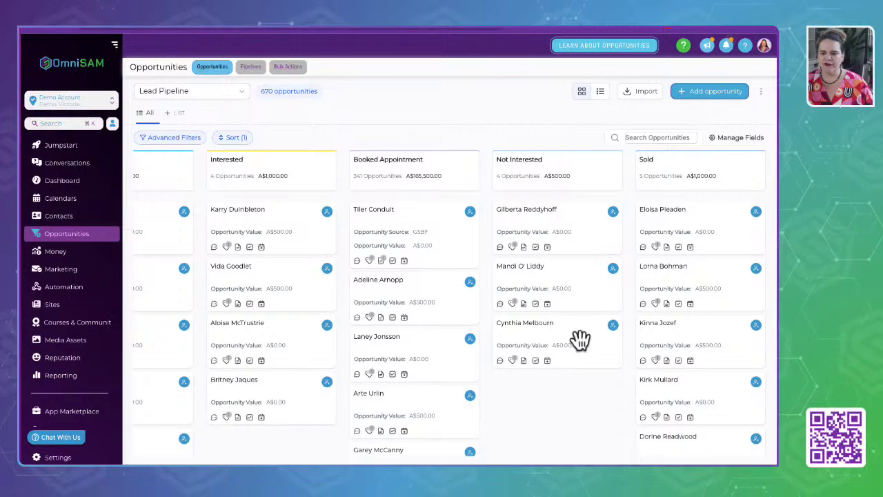
pyautogui.hscroll(-2, 556, 282)
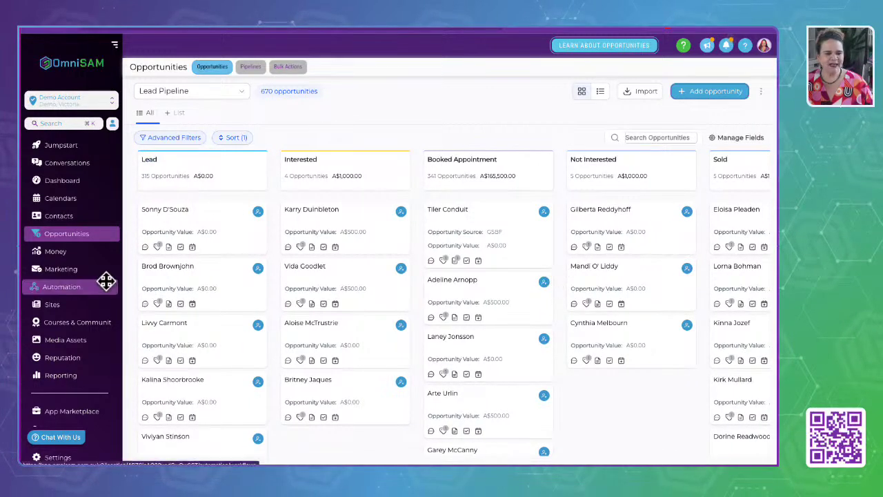
pyautogui.click(76, 252)
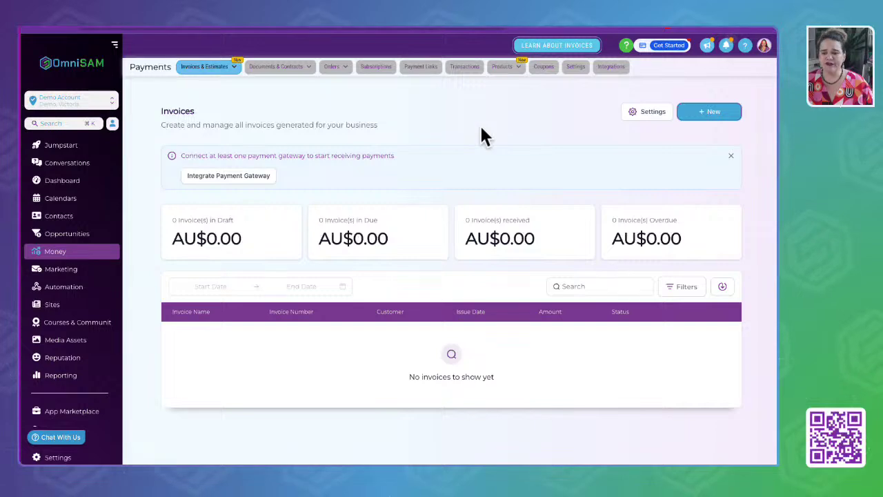
# Browse the Invoices & Estimates and Orders options, then switch to the empty Payment Links list.
pyautogui.click(193, 69)
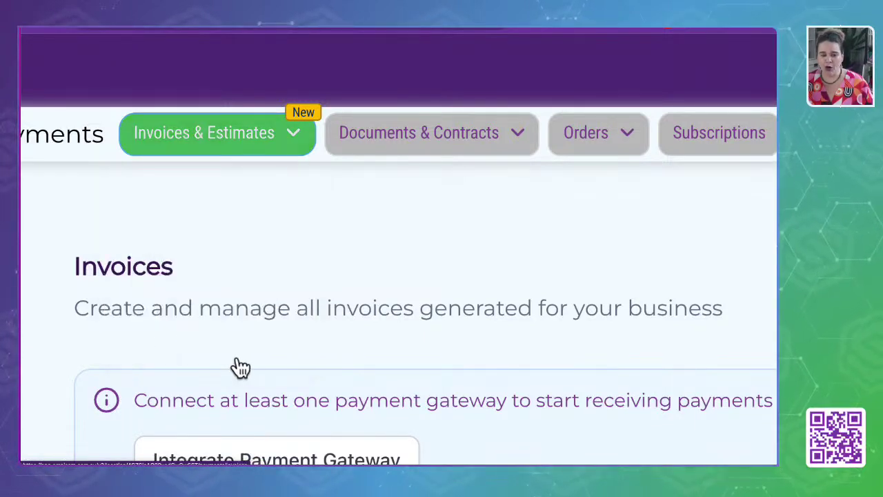
pyautogui.moveTo(433, 138)
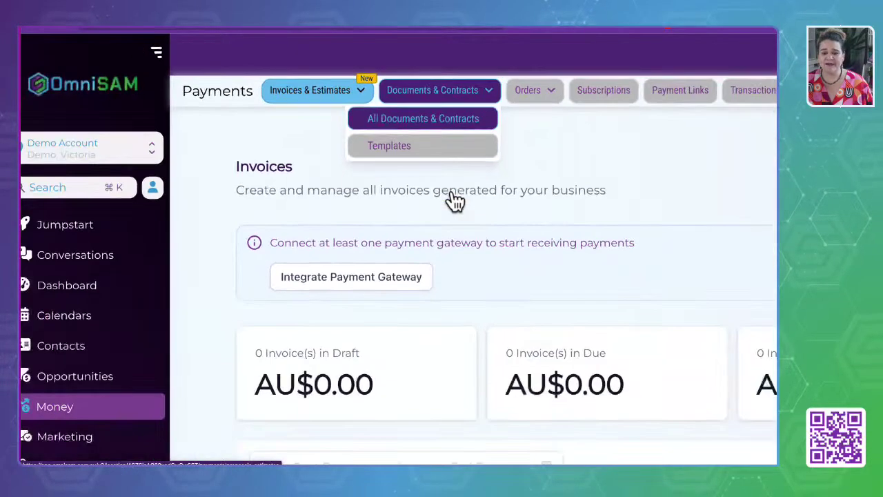
pyautogui.click(538, 91)
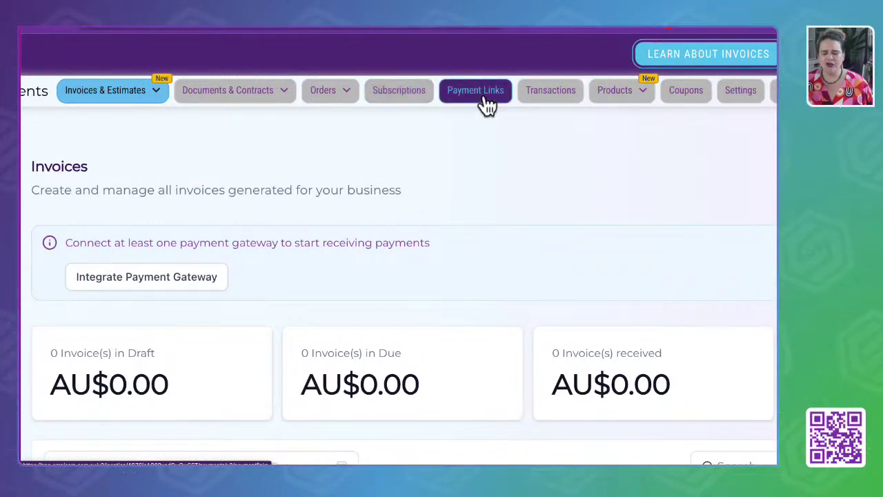
pyautogui.click(485, 104)
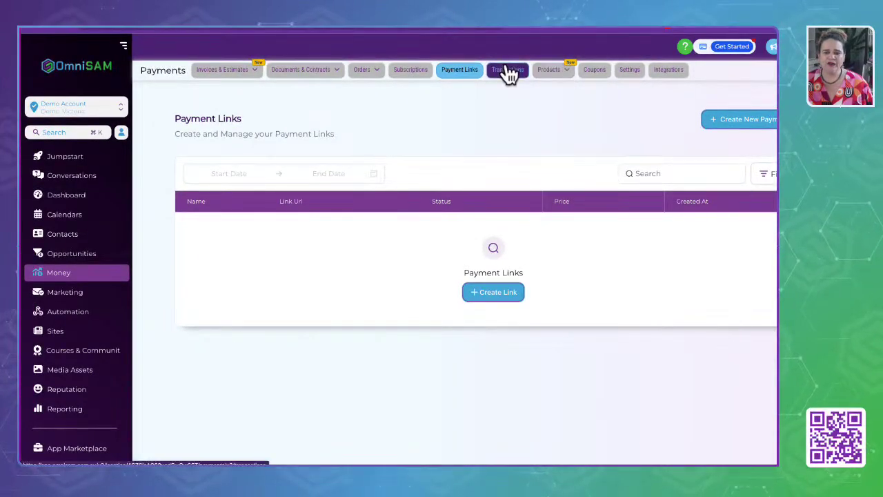
# Pass through the empty Transactions and Product Reviews pages to the empty Coupons list.
pyautogui.click(506, 68)
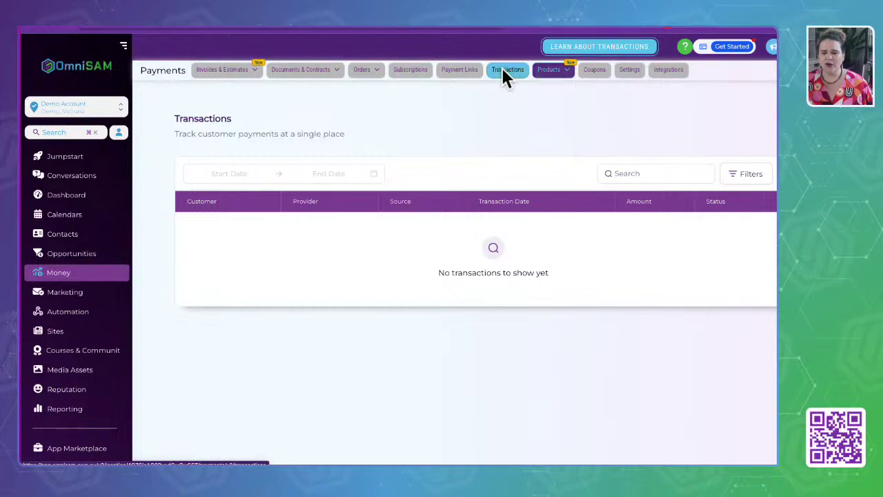
pyautogui.moveTo(559, 69)
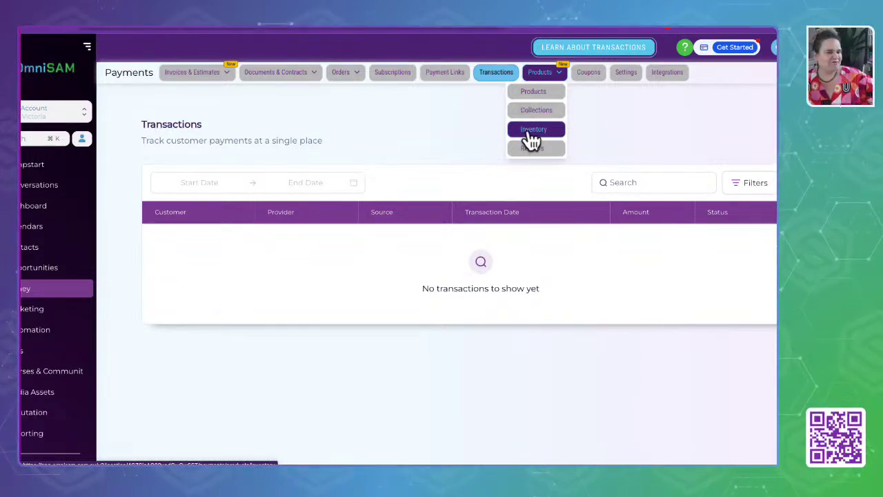
pyautogui.moveTo(544, 76)
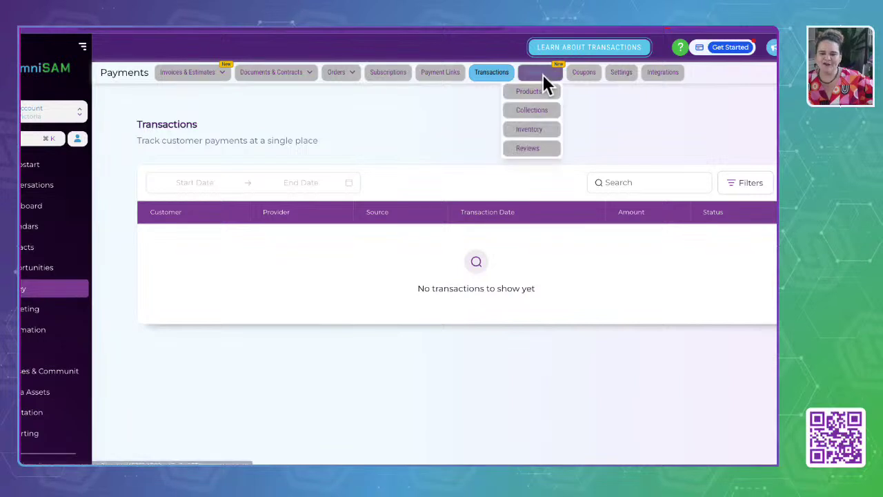
pyautogui.click(537, 149)
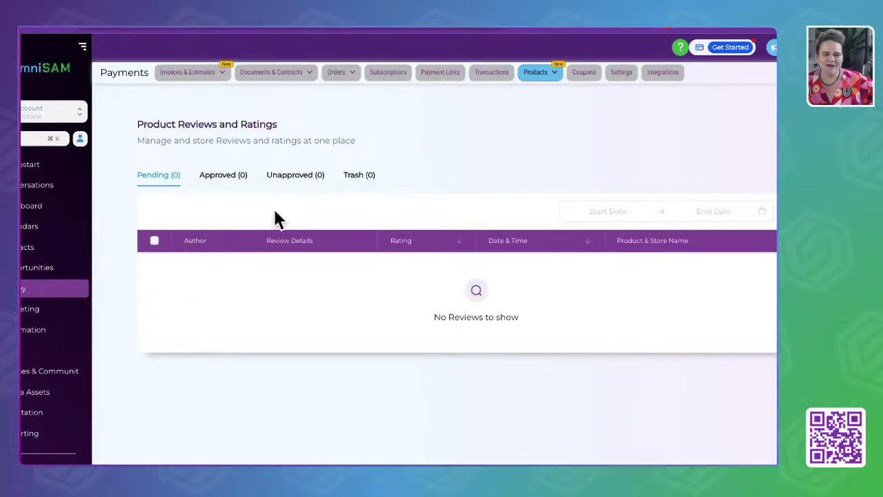
pyautogui.click(585, 71)
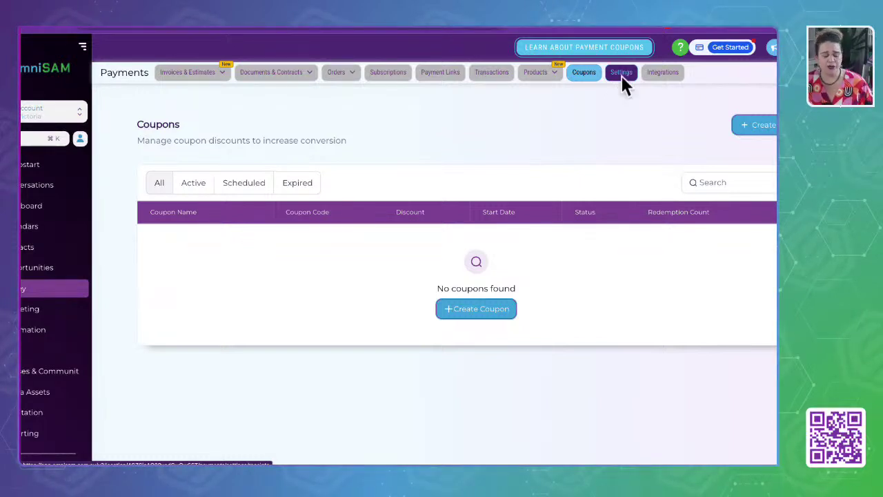
# Review the tax settings (prices exclude tax, GST 10% rate), then open the notification email settings.
pyautogui.click(620, 71)
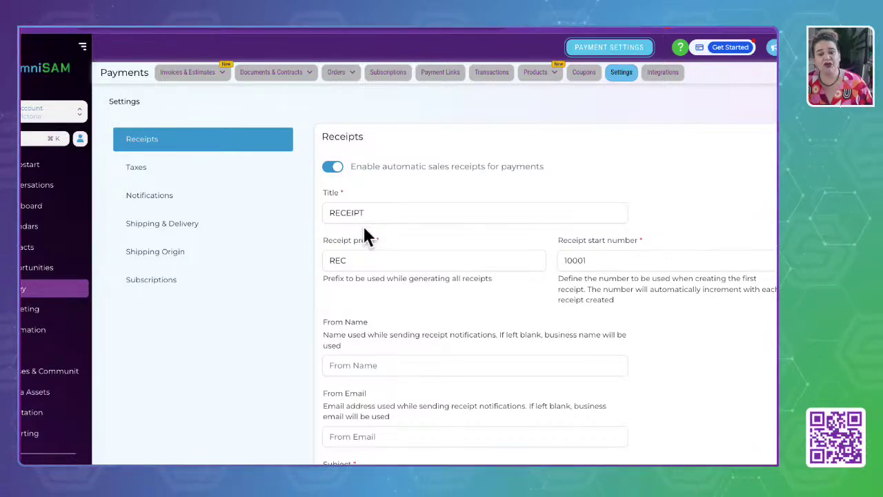
pyautogui.click(135, 169)
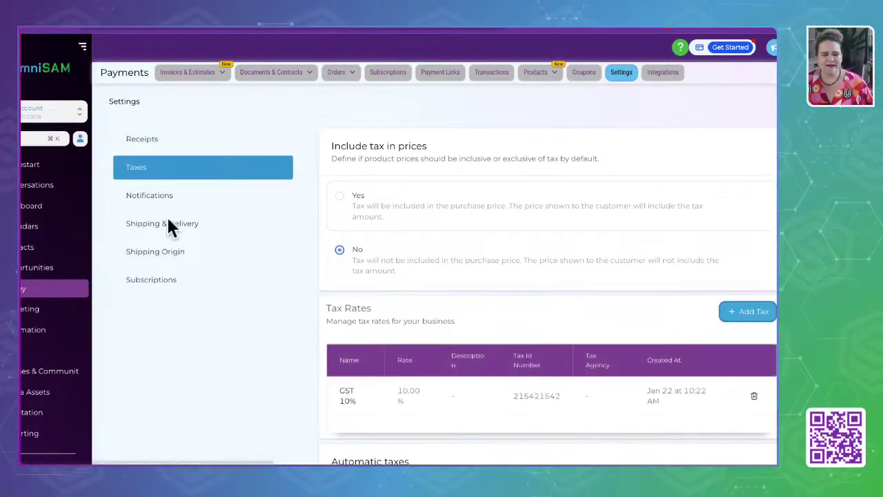
pyautogui.scroll(-1, 466, 290)
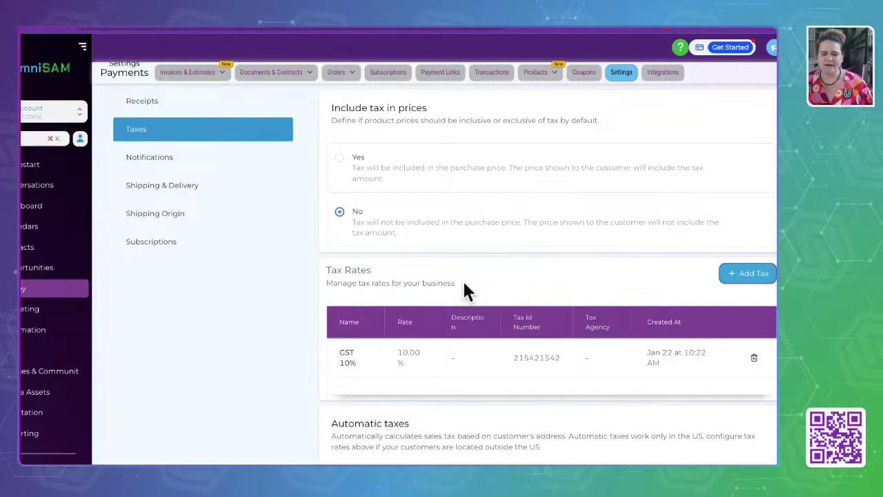
pyautogui.moveTo(330, 108); pyautogui.dragTo(471, 114)
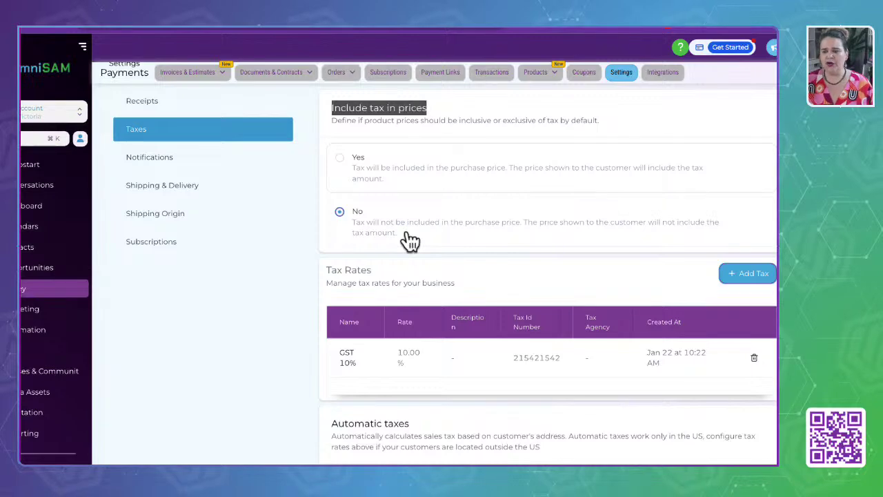
pyautogui.scroll(-1, 411, 241)
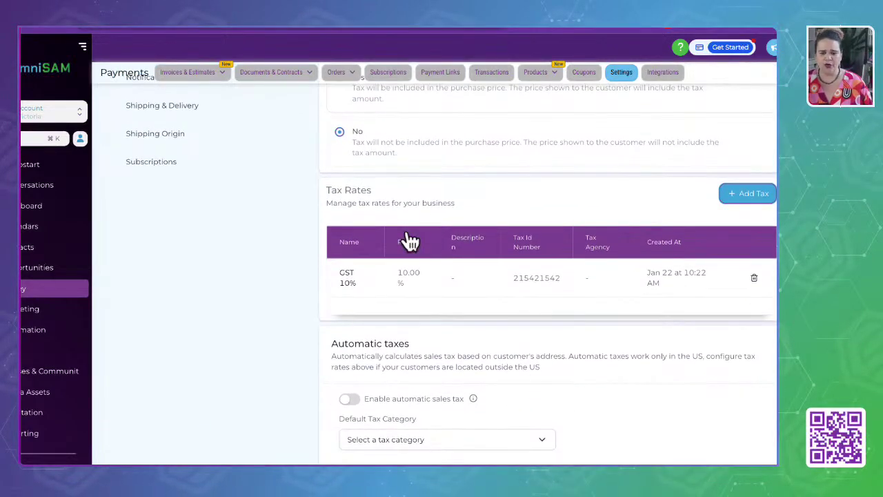
pyautogui.scroll(-1, 411, 240)
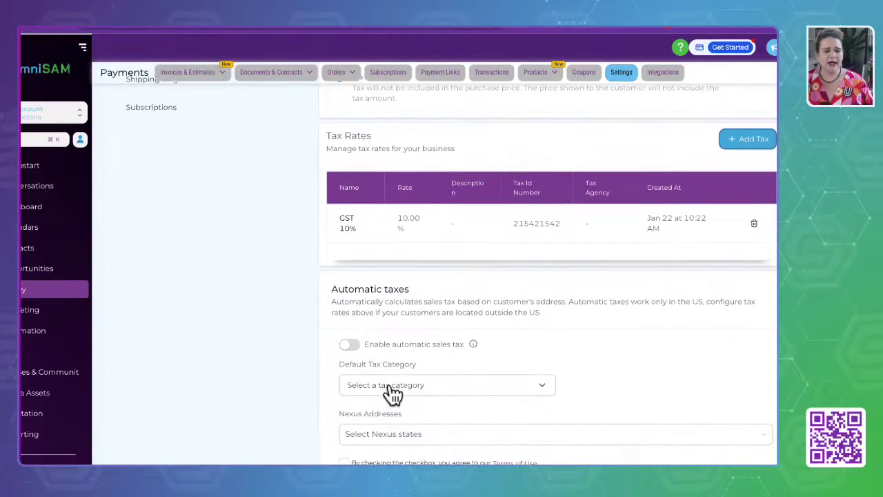
pyautogui.scroll(3, 169, 293)
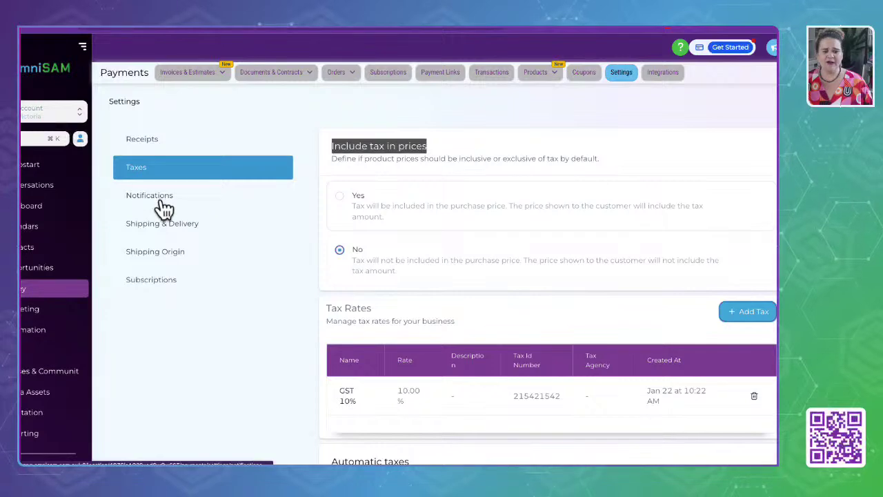
pyautogui.click(162, 202)
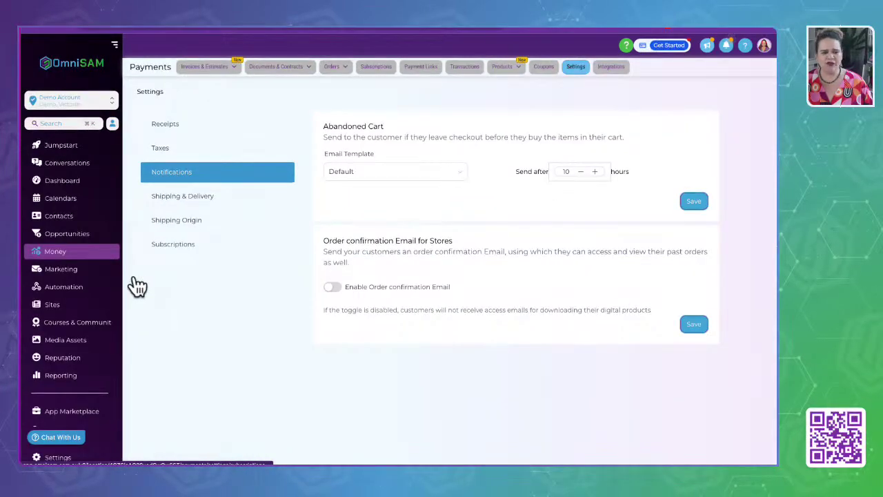
# Switch to Marketing, landing on the Social Planner's December 2024 recurring posts.
pyautogui.click(92, 273)
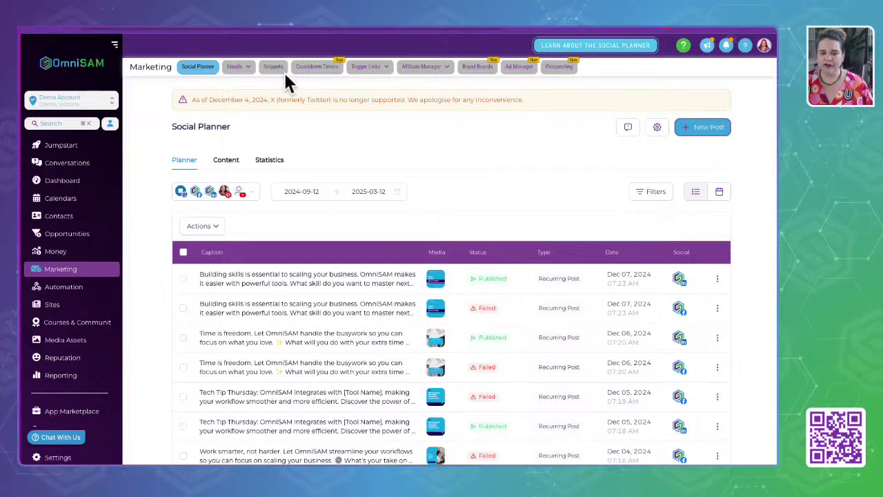
# View the email campaigns, including workflow campaigns, and the email templates folders.
pyautogui.moveTo(239, 65)
pyautogui.click(219, 85)
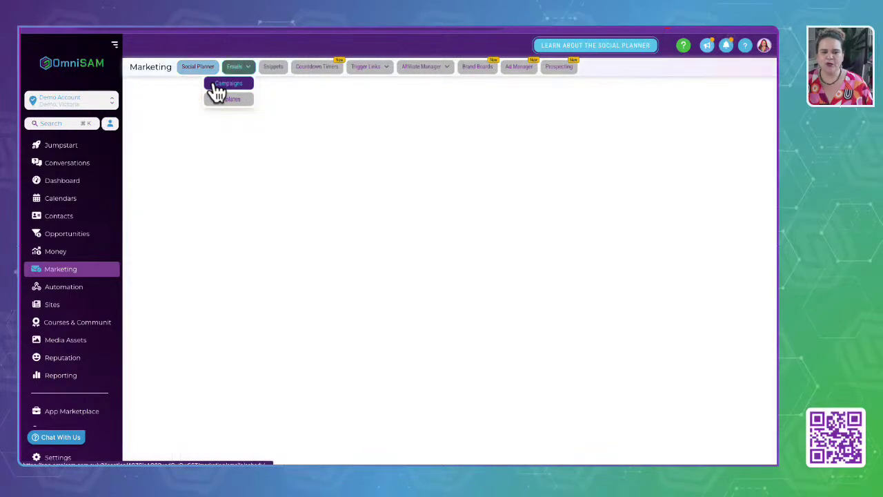
pyautogui.moveTo(242, 69)
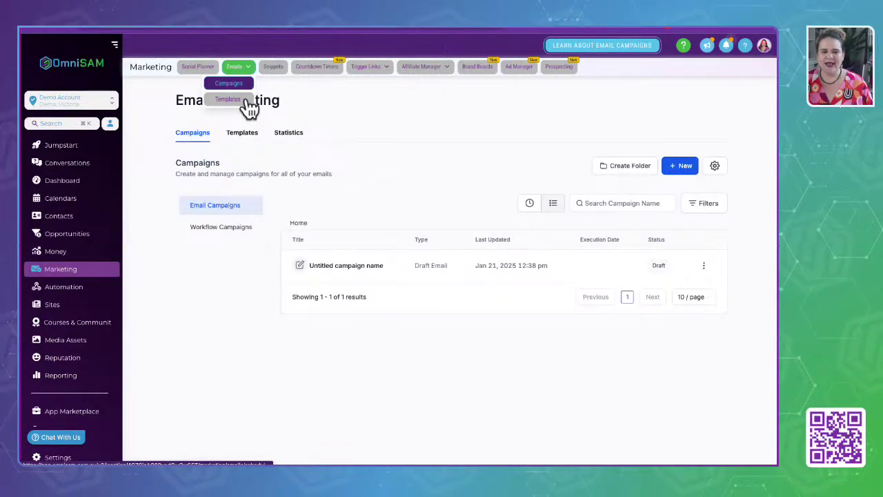
pyautogui.click(207, 228)
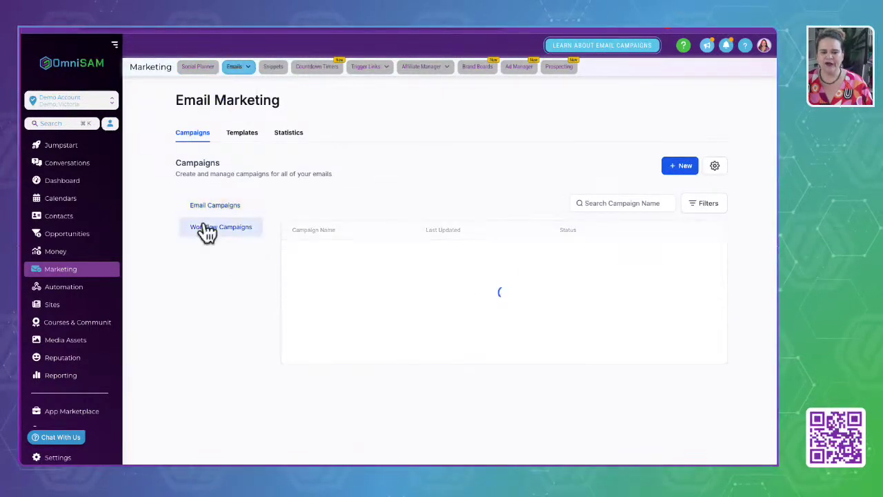
pyautogui.click(249, 138)
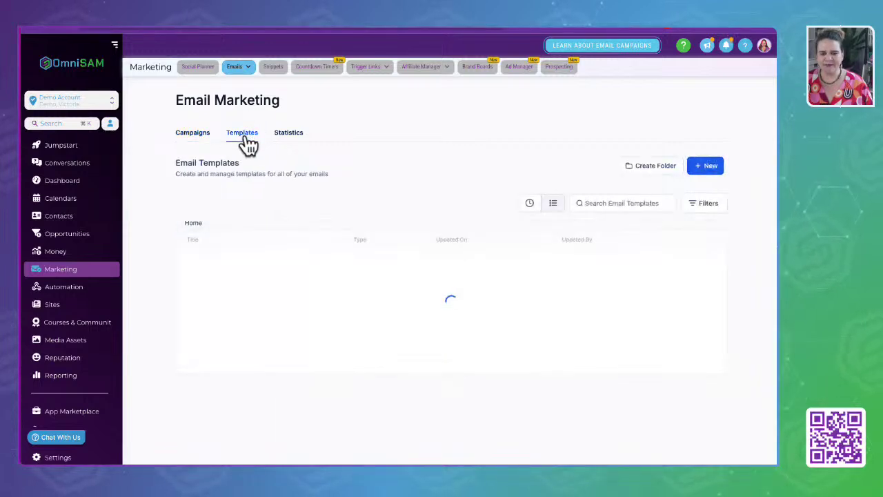
# Review email statistics for Feb 05–12, 2025 (AU$0 revenue, 0 orders), then open Snippets.
pyautogui.click(293, 138)
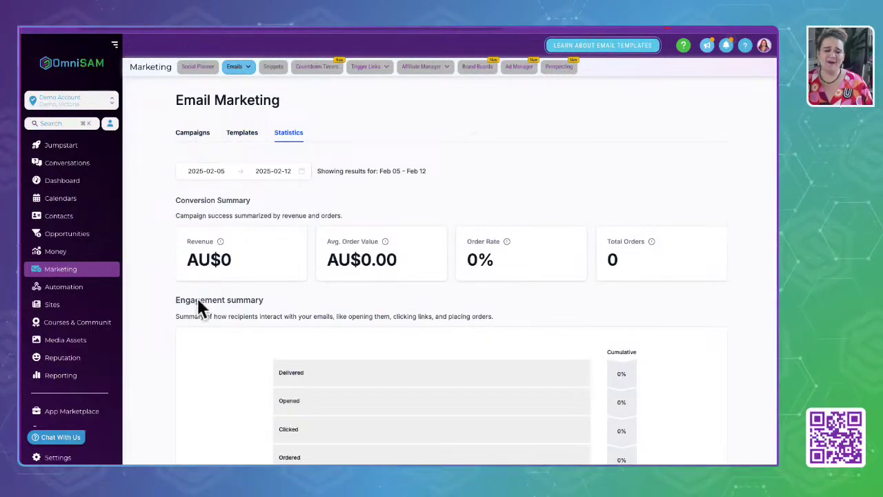
pyautogui.scroll(-4, 196, 384)
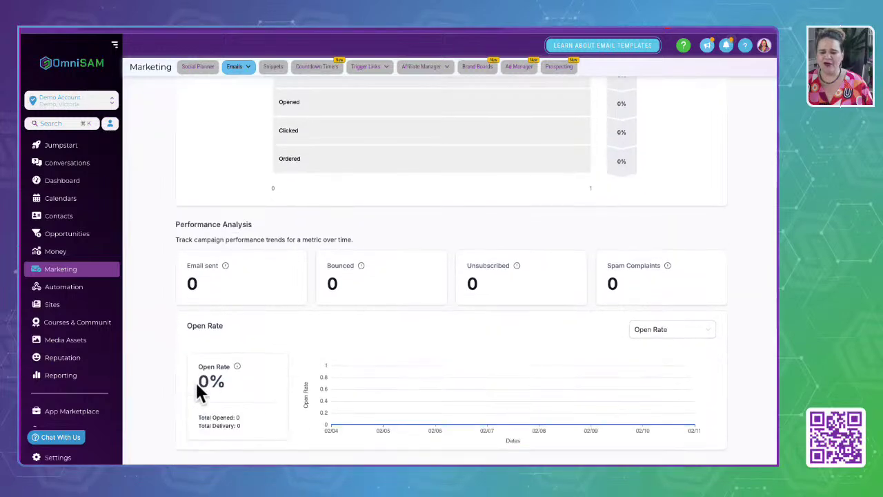
pyautogui.scroll(4, 197, 388)
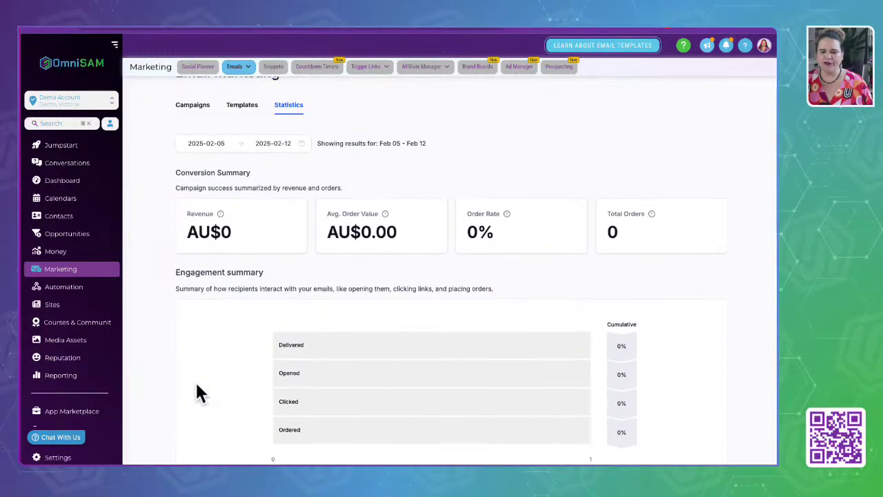
pyautogui.scroll(1, 196, 383)
pyautogui.click(554, 177)
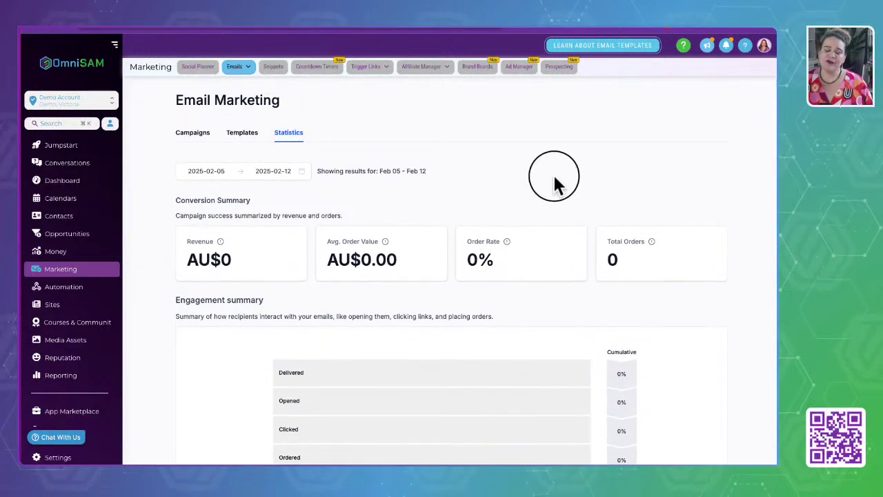
pyautogui.click(270, 75)
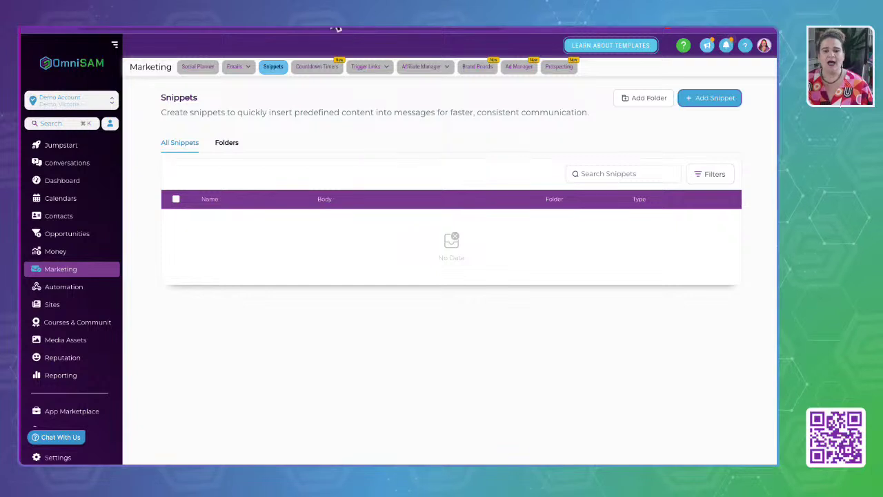
# Look over the empty Countdown Timers page, then move to the empty Trigger Links page.
pyautogui.click(315, 69)
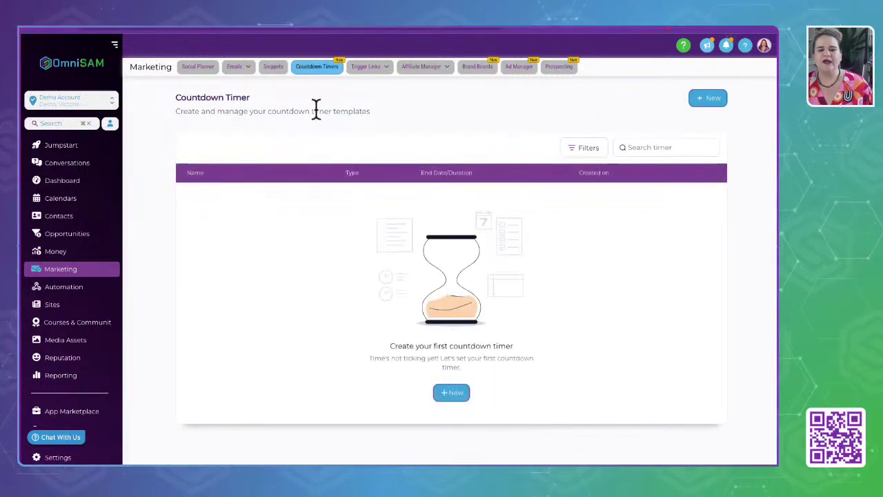
pyautogui.moveTo(175, 111); pyautogui.dragTo(422, 121)
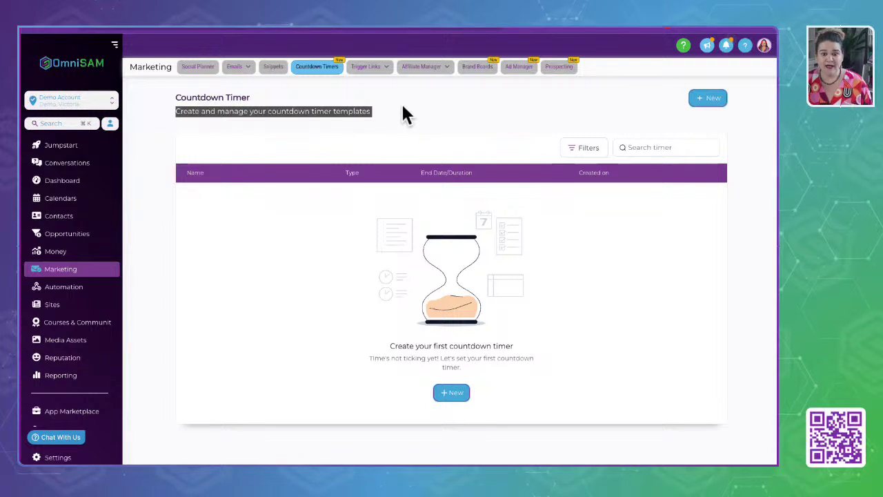
pyautogui.click(376, 81)
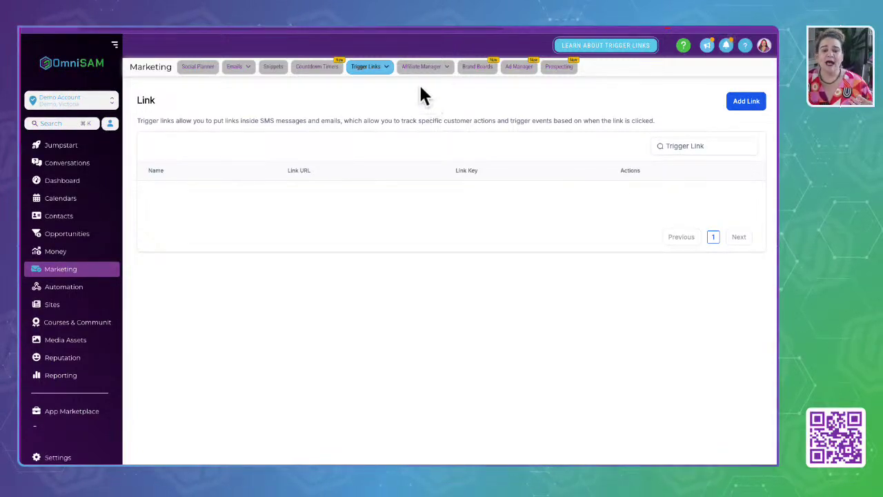
# Skim the Affiliate Manager dashboard, then switch to Brand Boards to see the default Brand Board 1.
pyautogui.click(426, 81)
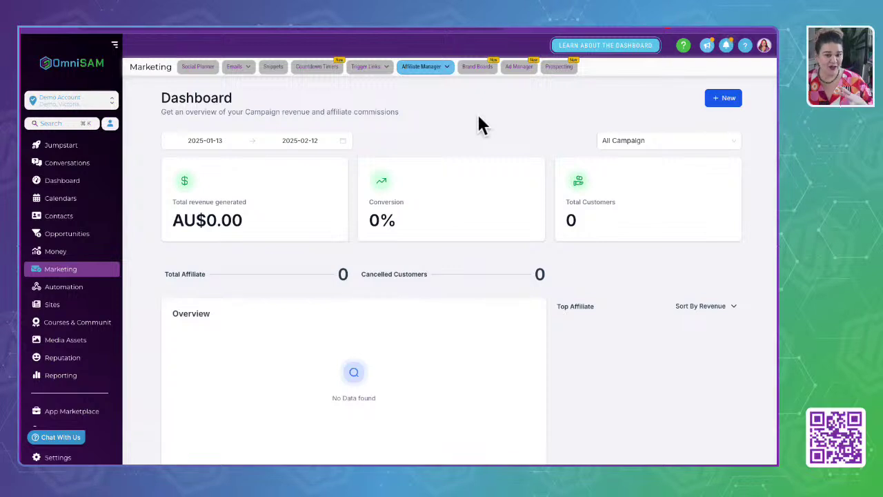
pyautogui.scroll(-1, 480, 117)
pyautogui.scroll(1, 480, 124)
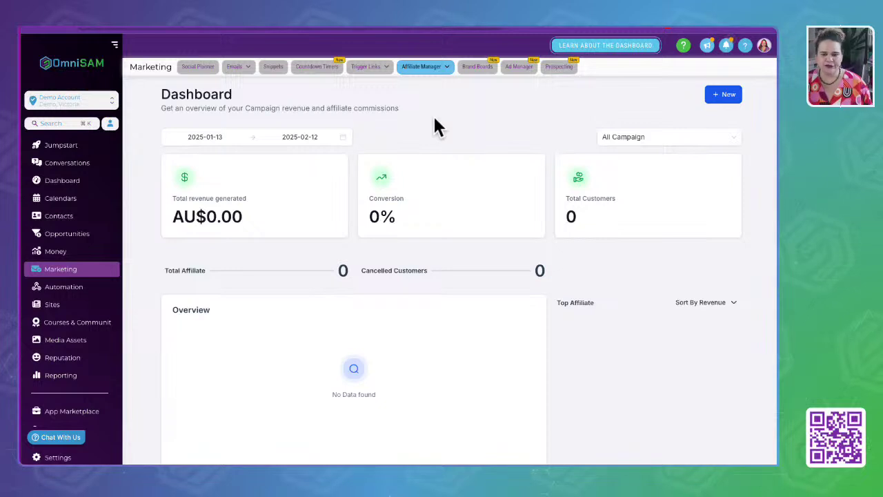
pyautogui.click(473, 69)
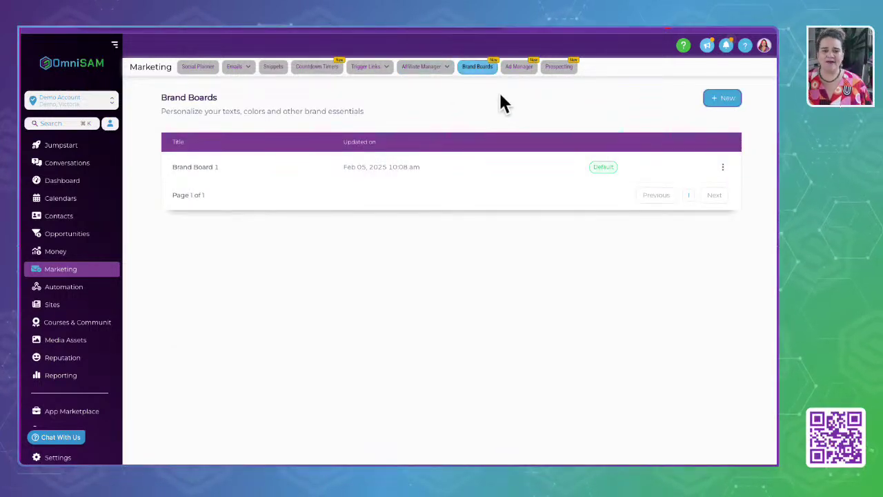
# Inspect Brand Board 1's colours and typography, return to the list, and go to Ad Manager.
pyautogui.click(197, 167)
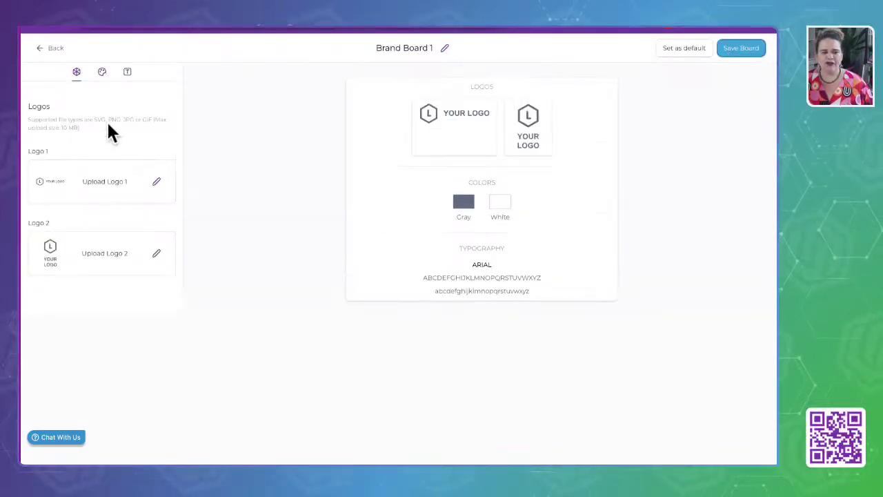
pyautogui.click(102, 72)
pyautogui.click(128, 73)
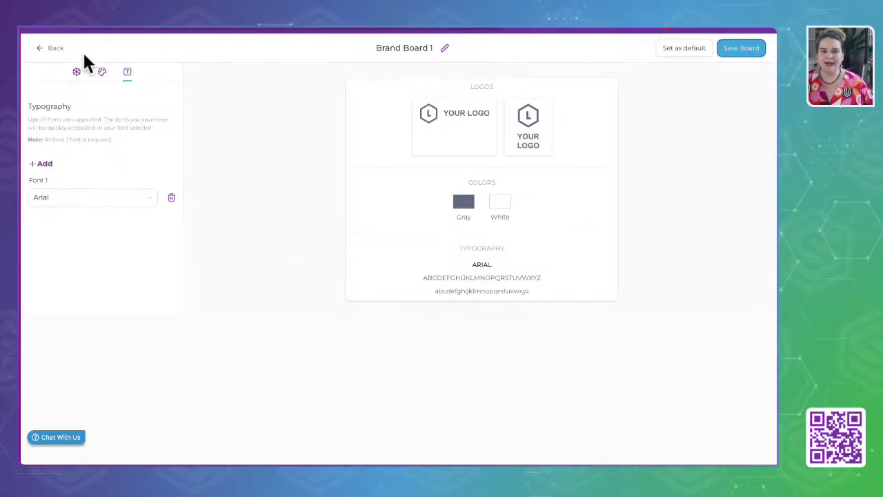
pyautogui.click(43, 47)
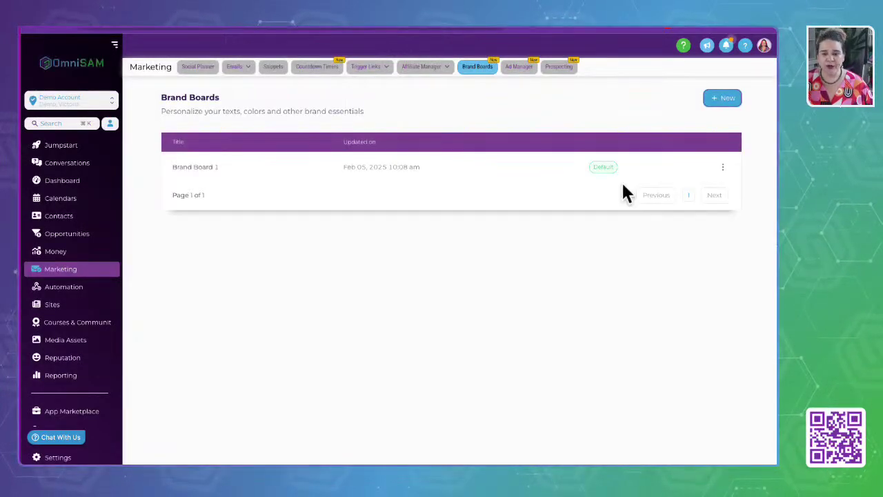
pyautogui.click(521, 69)
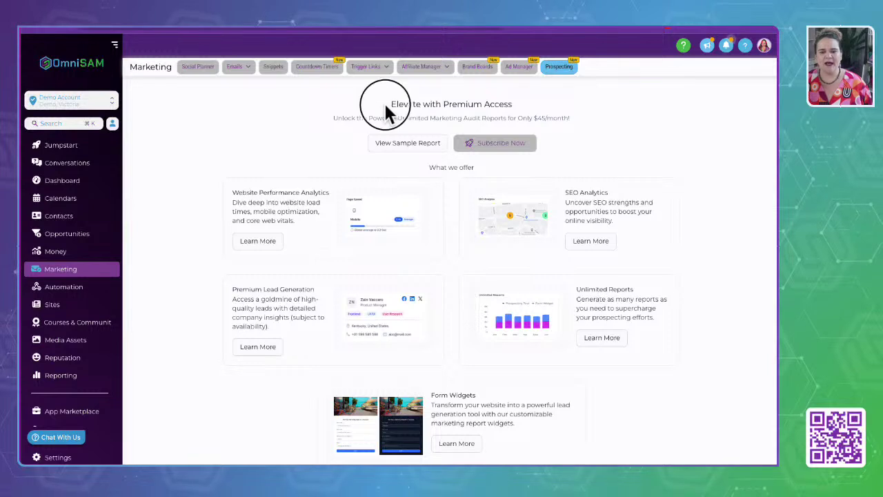
# Highlight the premium access heading on Prospecting, then go to the Automation workflow list.
pyautogui.moveTo(383, 102); pyautogui.dragTo(547, 116)
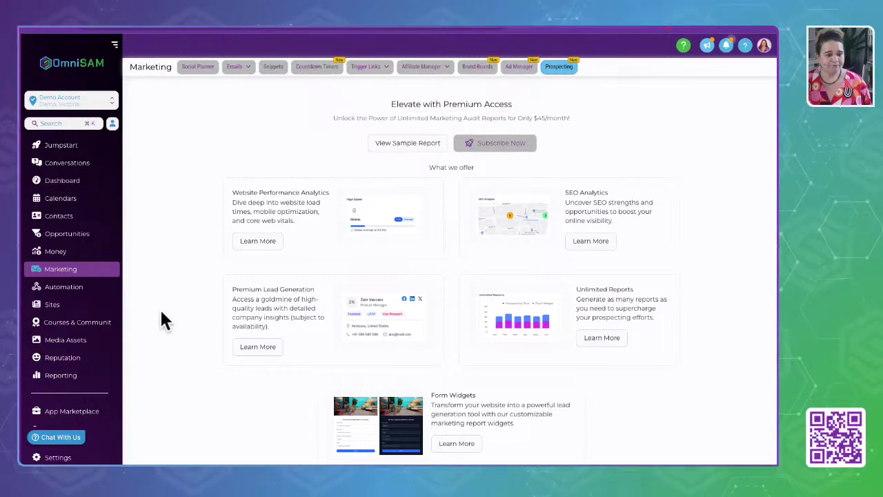
pyautogui.click(66, 286)
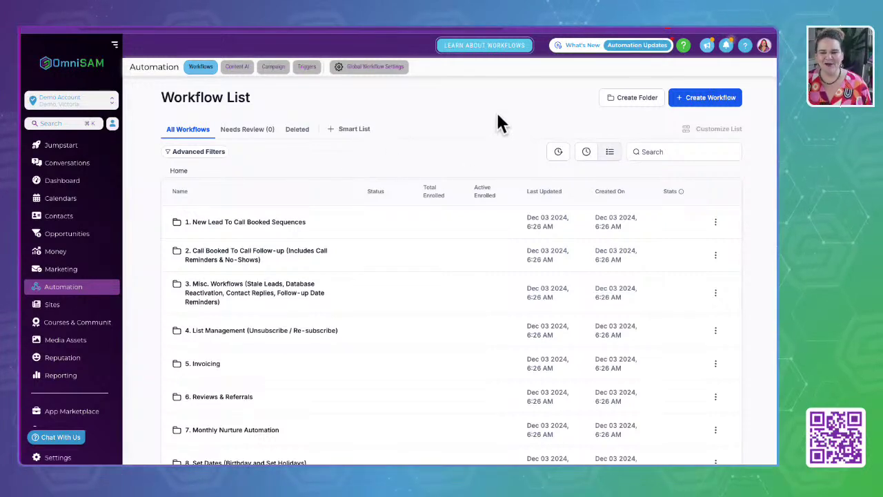
# Go to Sites to view its Funnels list, including 25 Things You Should Automate.
pyautogui.click(51, 307)
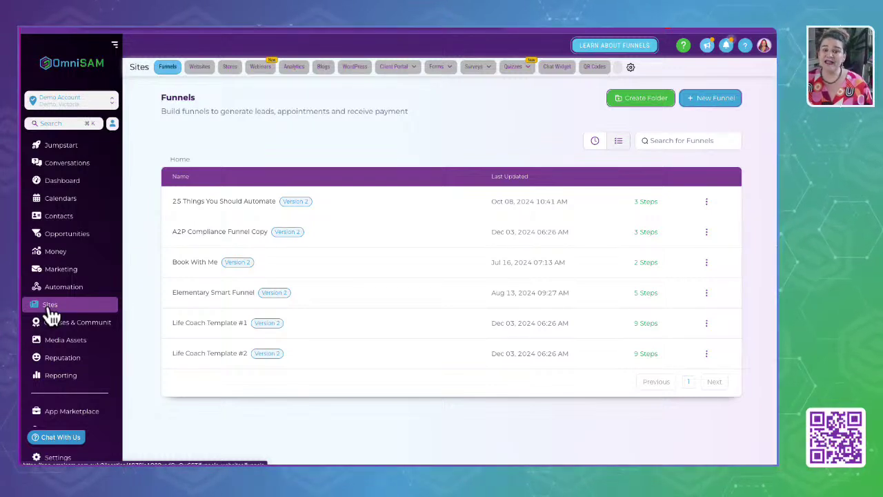
# View the Websites, Stores, Webinars and Analytics pages, ending on the empty Blogs overview.
pyautogui.click(199, 73)
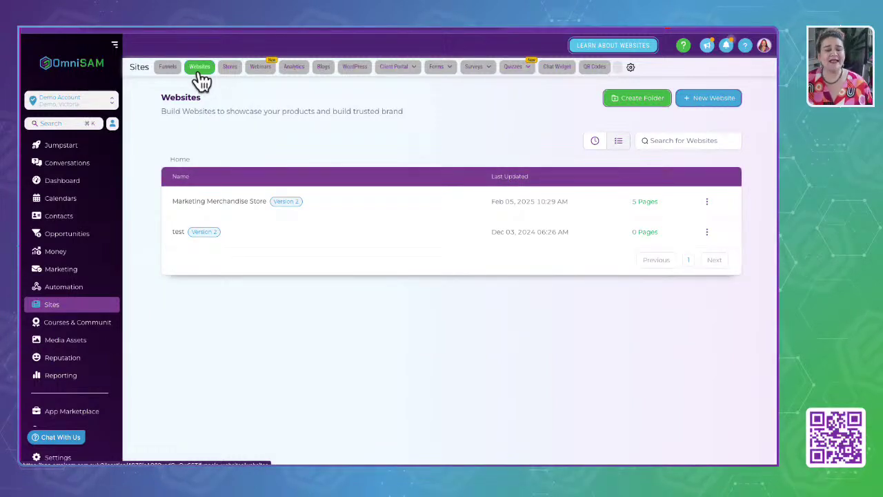
pyautogui.click(226, 72)
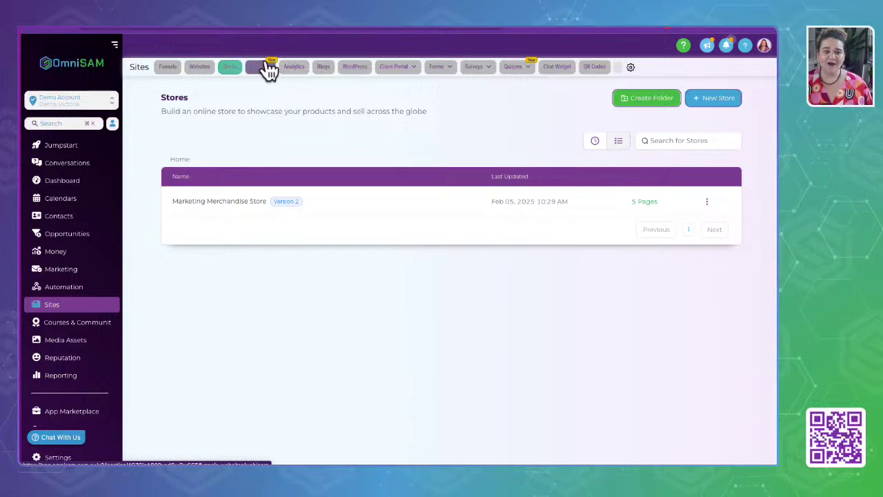
pyautogui.click(265, 68)
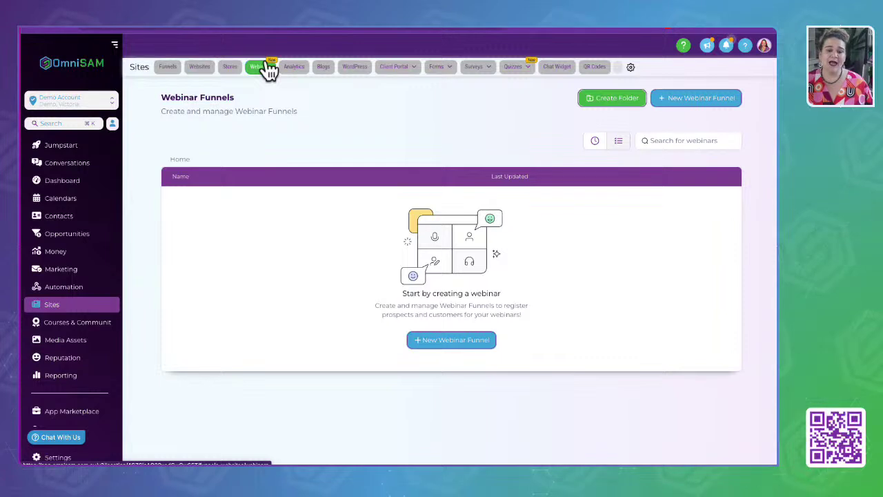
pyautogui.click(295, 69)
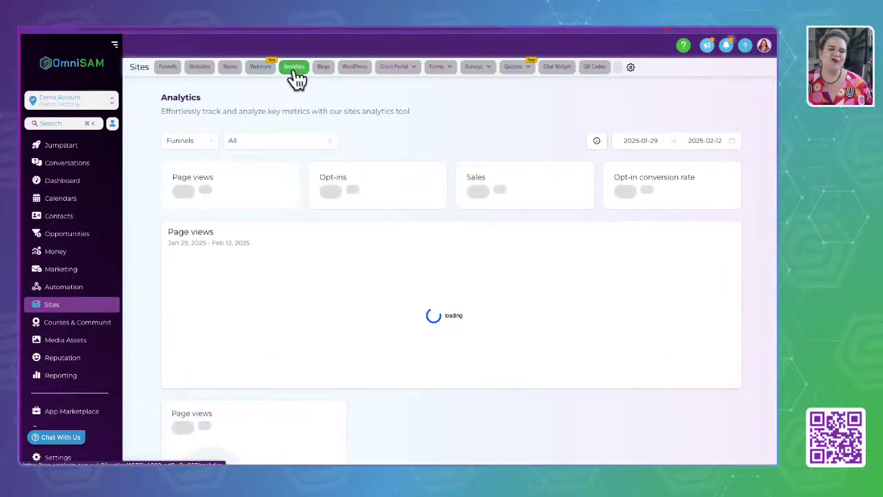
pyautogui.click(323, 72)
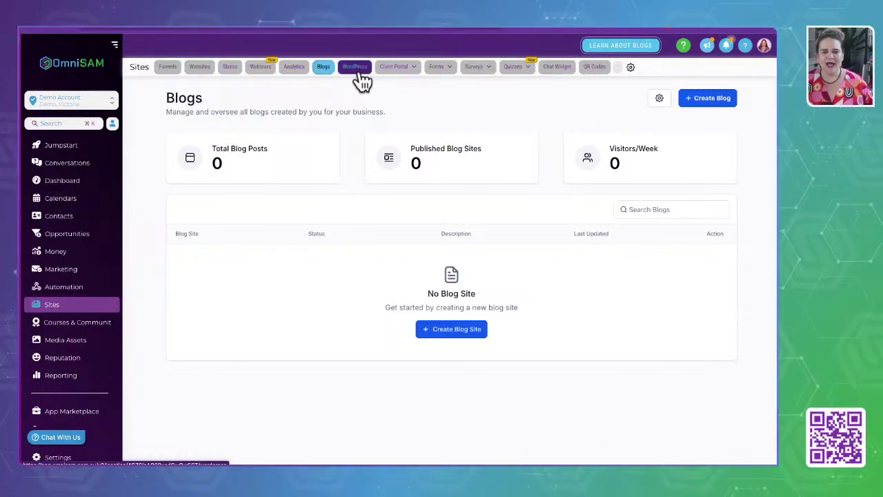
# Show the WordPress page offering Seamless WP Hosting for $14.99/month.
pyautogui.click(354, 67)
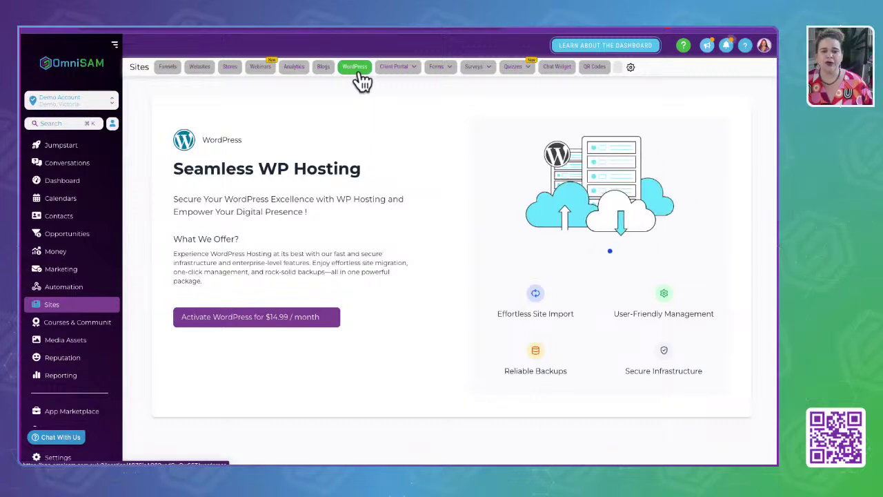
pyautogui.moveTo(407, 77)
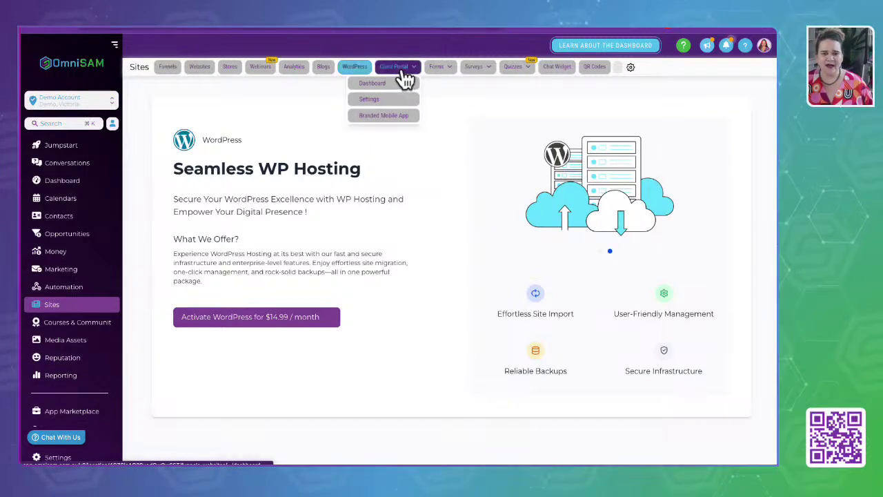
# Review the Client Portal dashboard and the Forms, Surveys and Quizzes menus, then view the empty Chat Widget page.
pyautogui.click(372, 86)
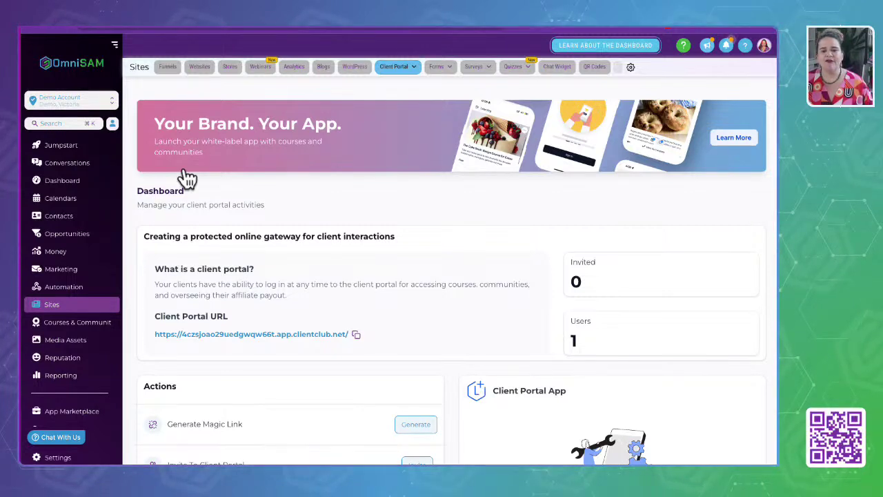
pyautogui.moveTo(445, 63)
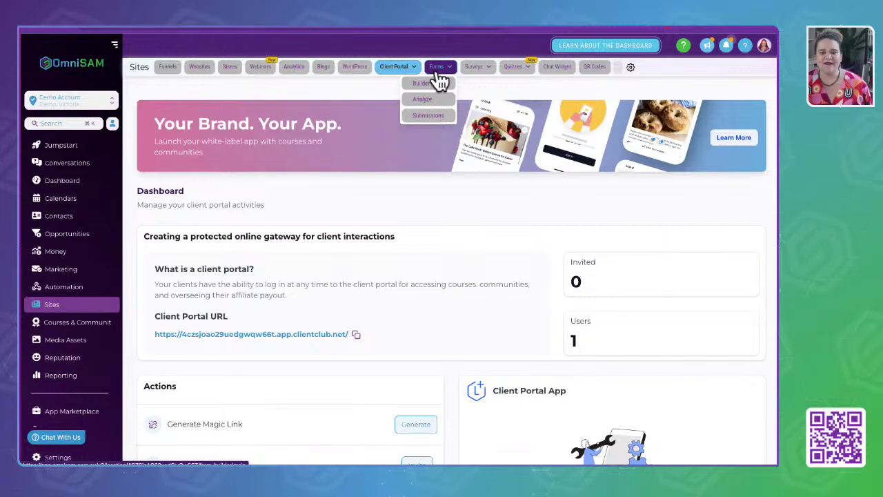
pyautogui.moveTo(476, 74)
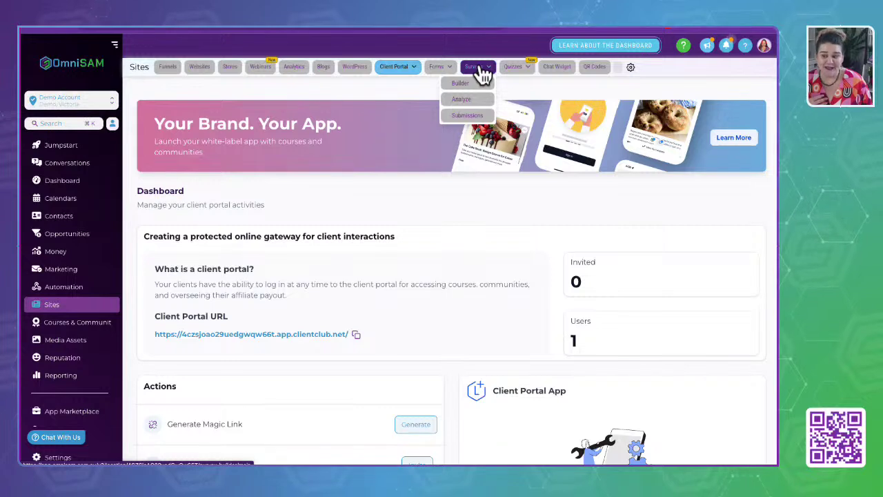
pyautogui.moveTo(516, 75)
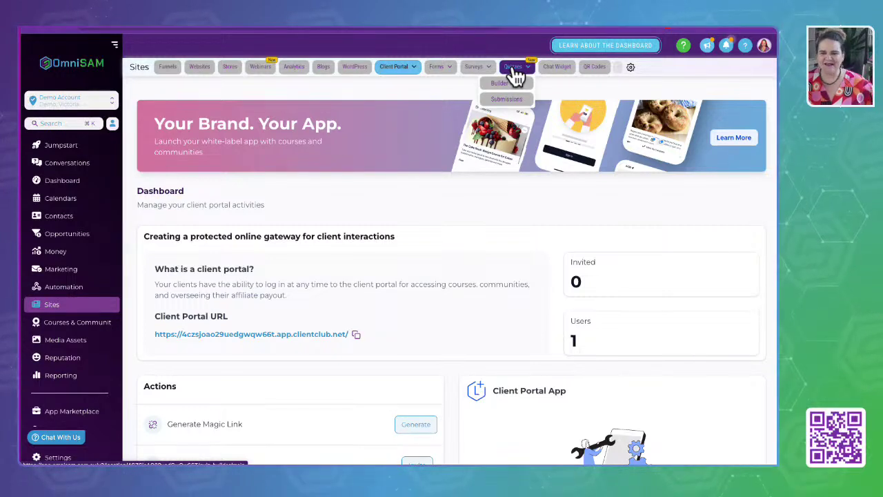
pyautogui.click(561, 72)
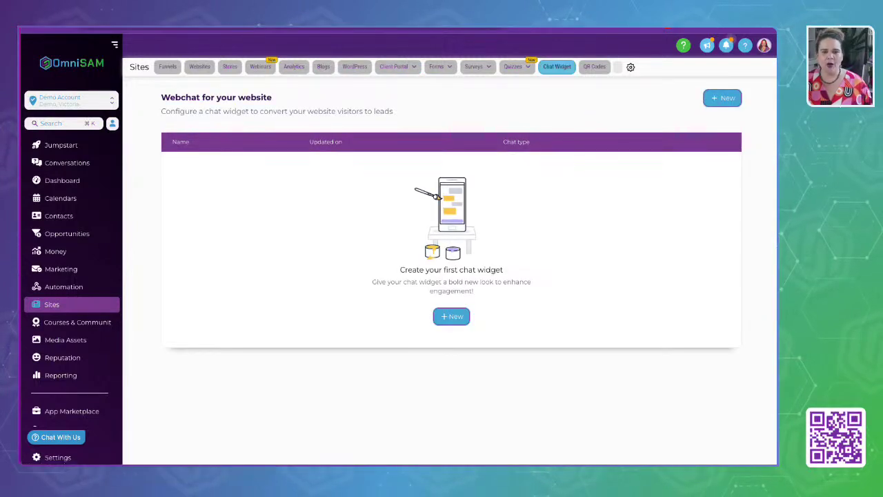
# In a new tab, load omnisam.com.au and open the website's question chat form.
pyautogui.hotkey('ctrl', 't')
pyautogui.click(368, 31)
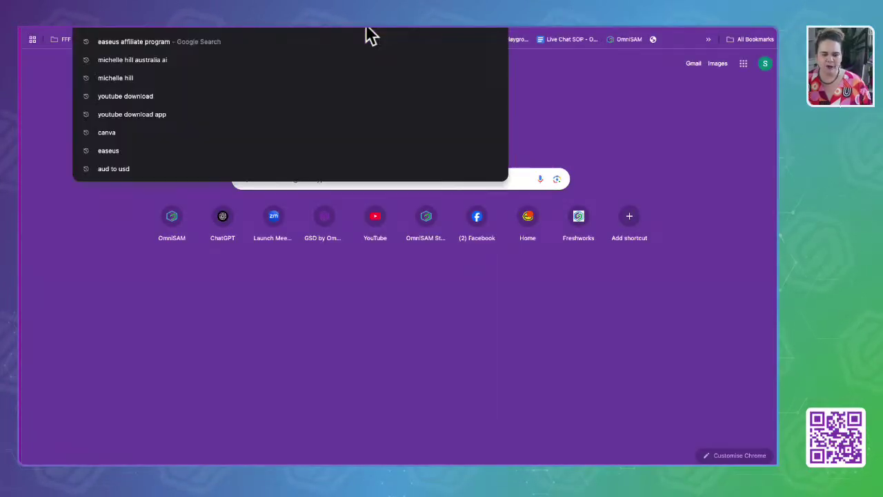
pyautogui.write('omni')
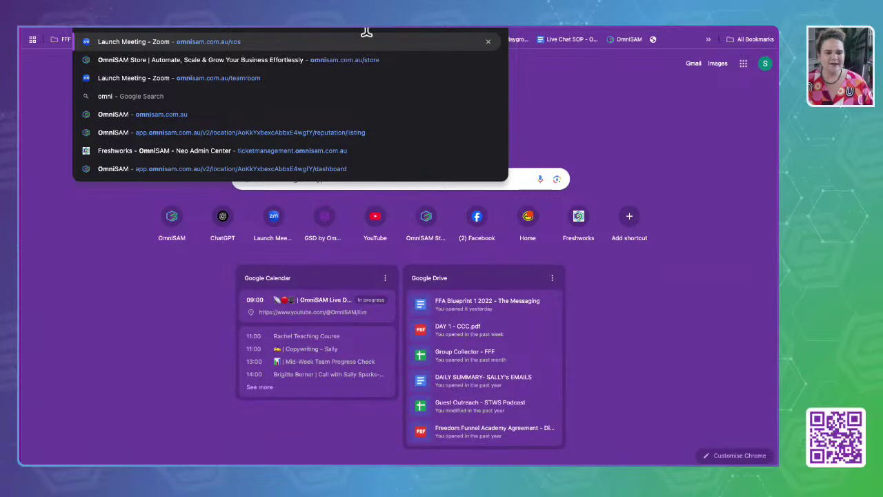
pyautogui.press('Right')
pyautogui.press('BackSpace')
pyautogui.press('BackSpace')
pyautogui.press('BackSpace')
pyautogui.press('BackSpace')
pyautogui.press('Return')
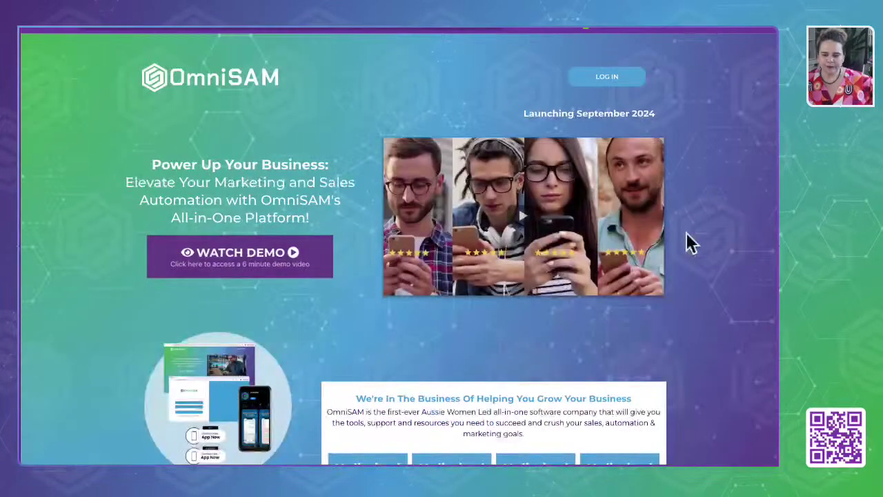
pyautogui.click(758, 448)
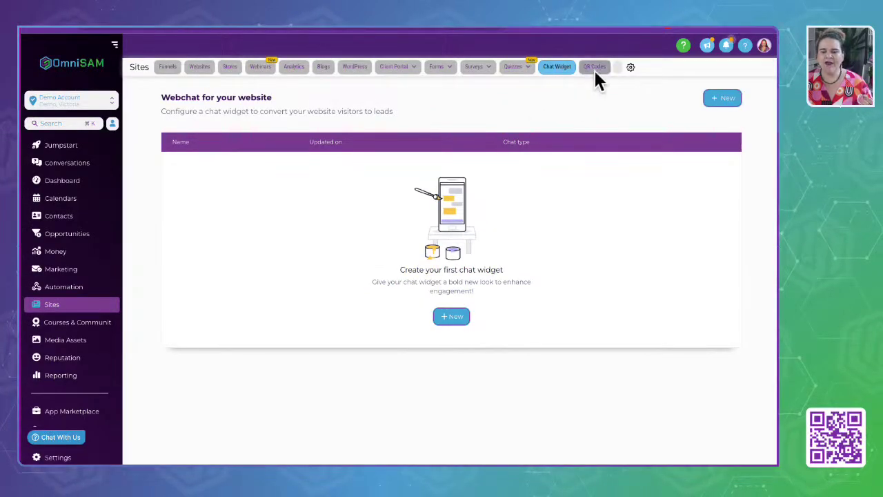
# View the QR Codes list, then switch to another sub-account from the account switcher.
pyautogui.click(595, 68)
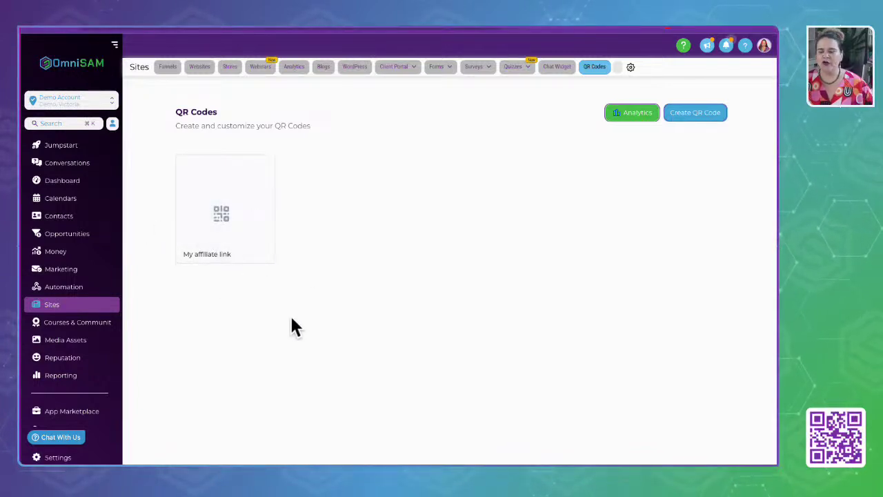
pyautogui.click(62, 98)
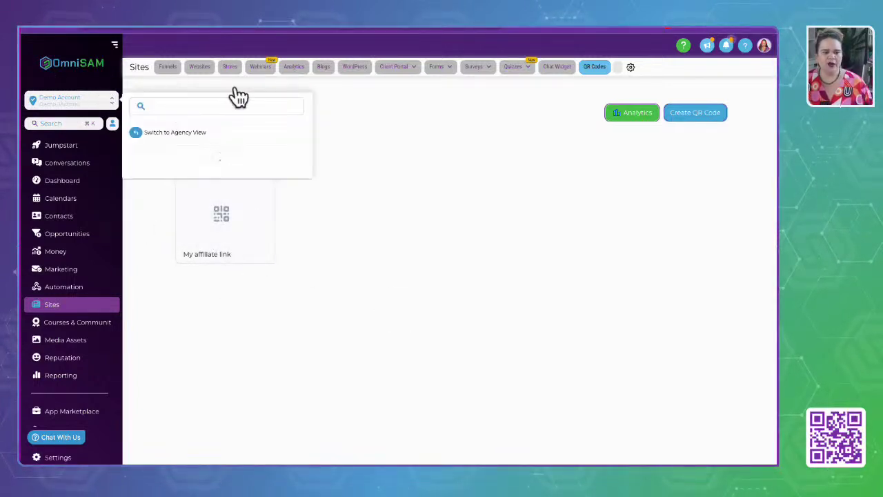
pyautogui.click(166, 183)
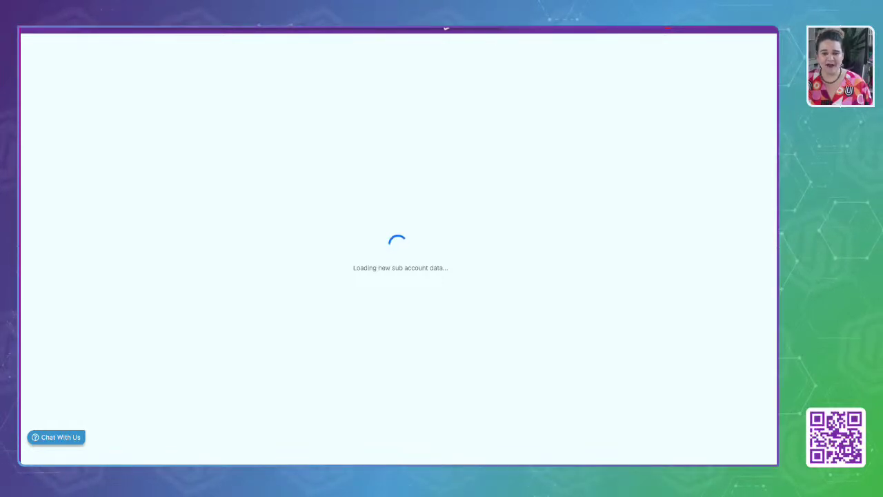
# Pull the tab into its own window, load app.omnisam.com.au, and stretch the window full-screen.
pyautogui.moveTo(439, 15); pyautogui.dragTo(485, 221)
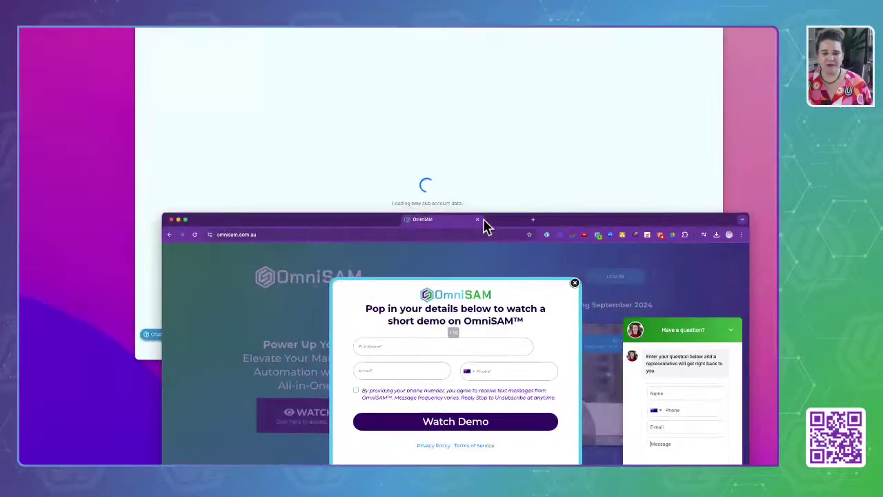
pyautogui.click(282, 235)
pyautogui.write('app')
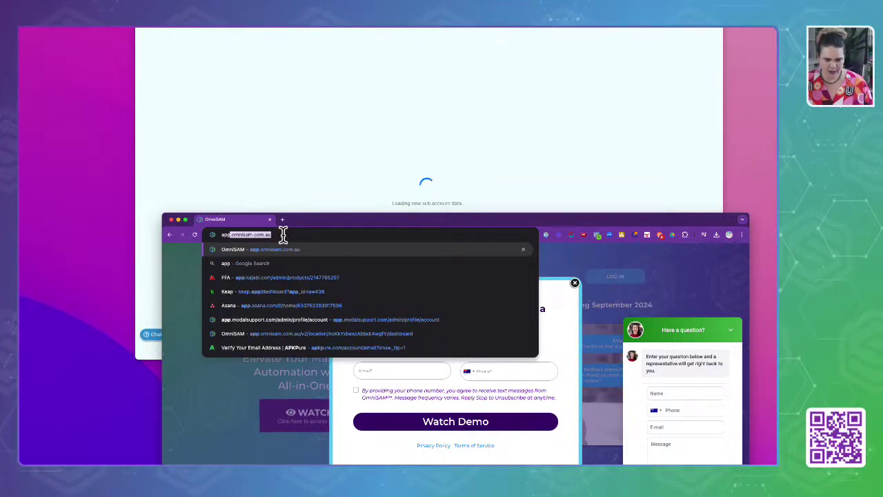
pyautogui.press('Return')
pyautogui.moveTo(426, 217); pyautogui.dragTo(593, 63)
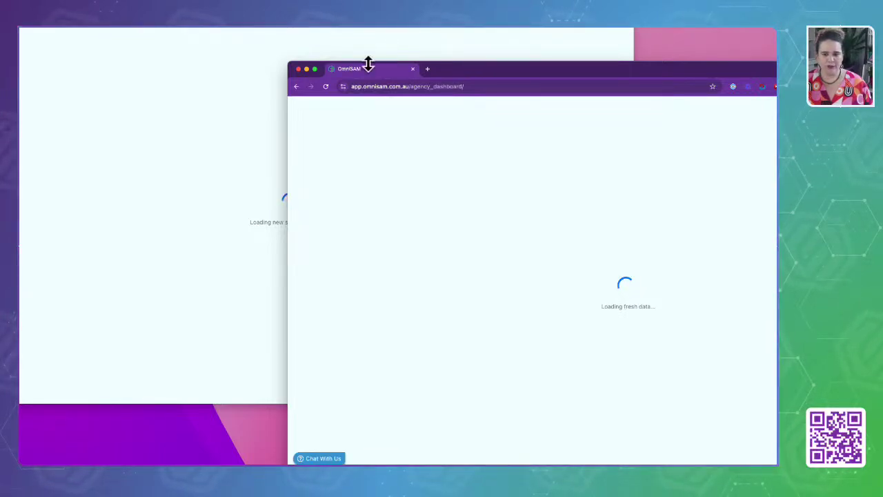
pyautogui.moveTo(358, 70); pyautogui.dragTo(100, 28)
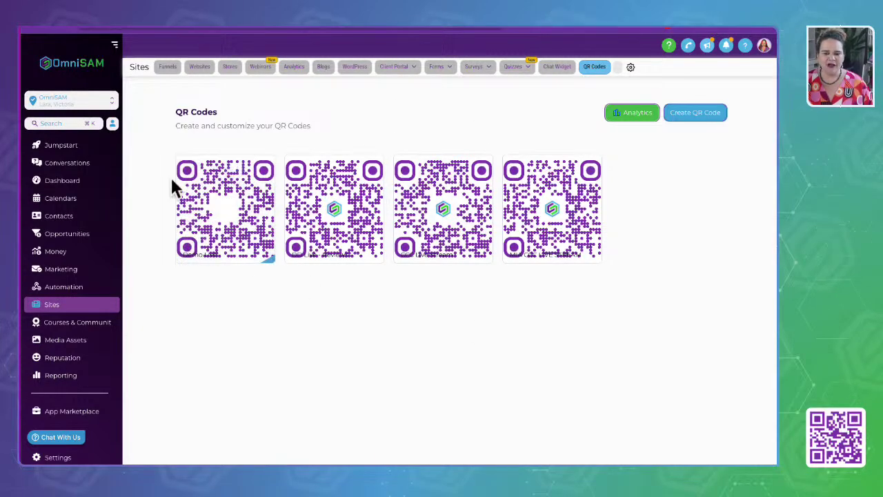
pyautogui.moveTo(256, 221)
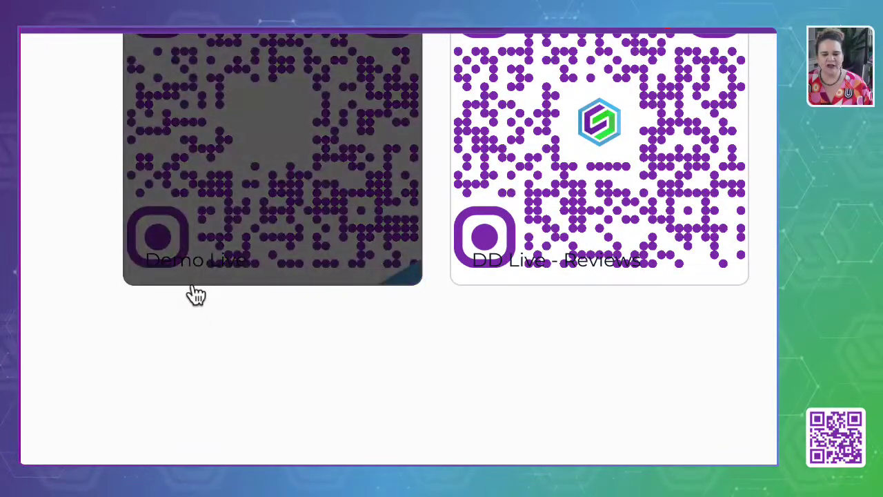
pyautogui.hscroll(3, 462, 319)
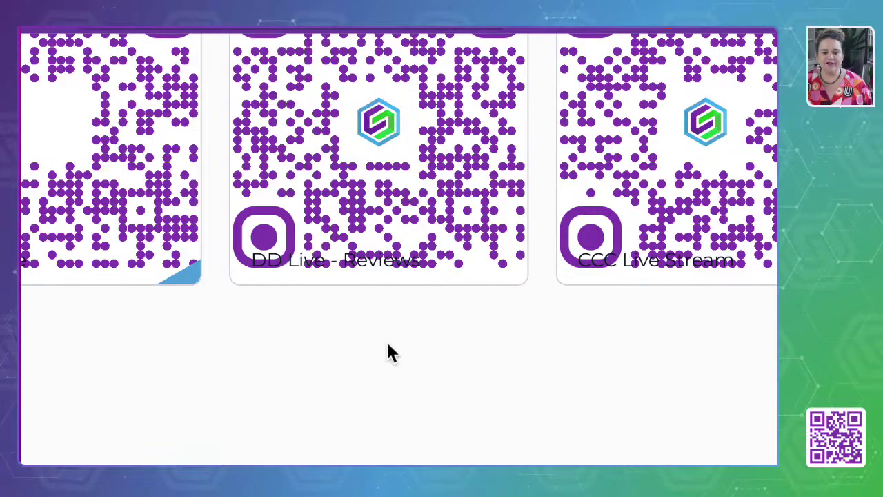
pyautogui.scroll(1, 369, 293)
pyautogui.scroll(2, 370, 304)
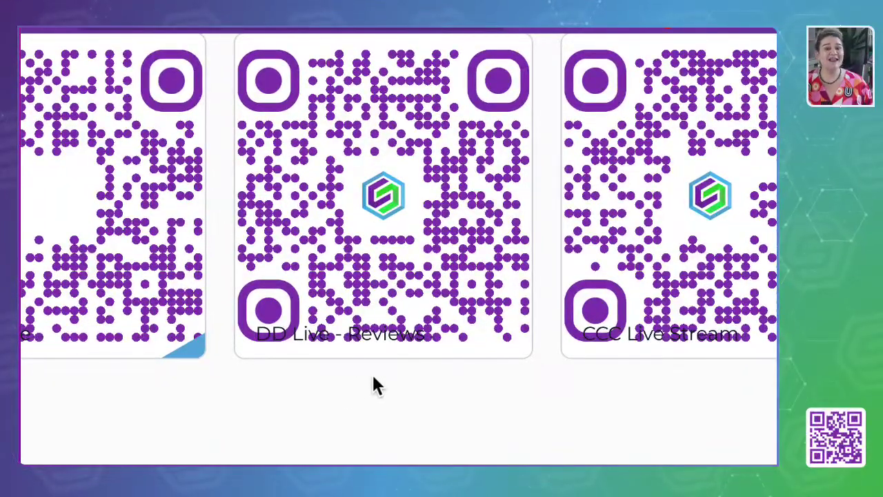
pyautogui.hscroll(5, 377, 387)
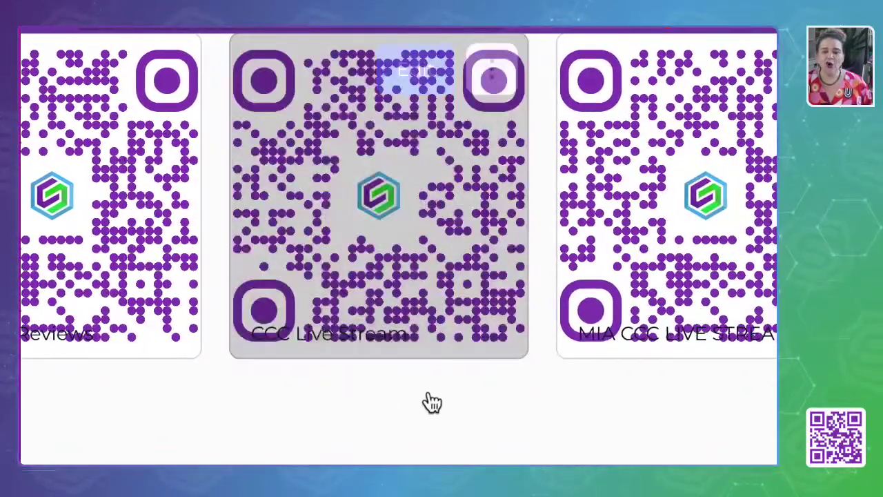
pyautogui.scroll(1, 404, 414)
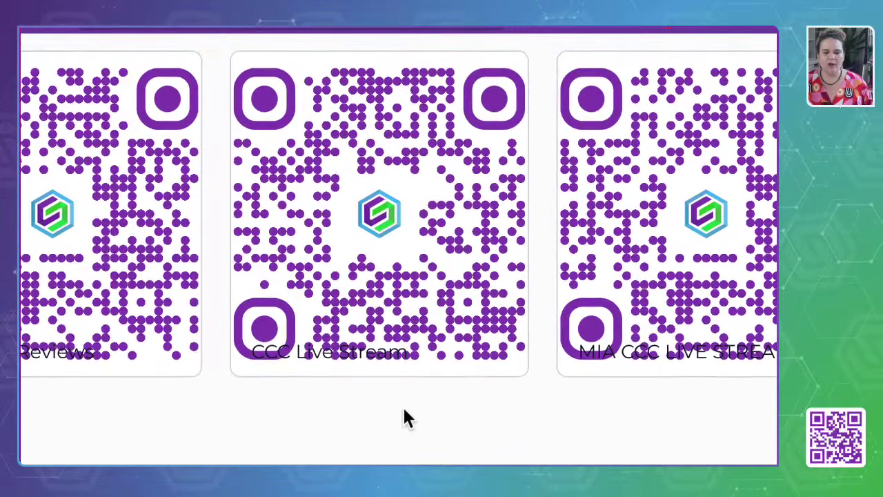
pyautogui.hscroll(5, 403, 407)
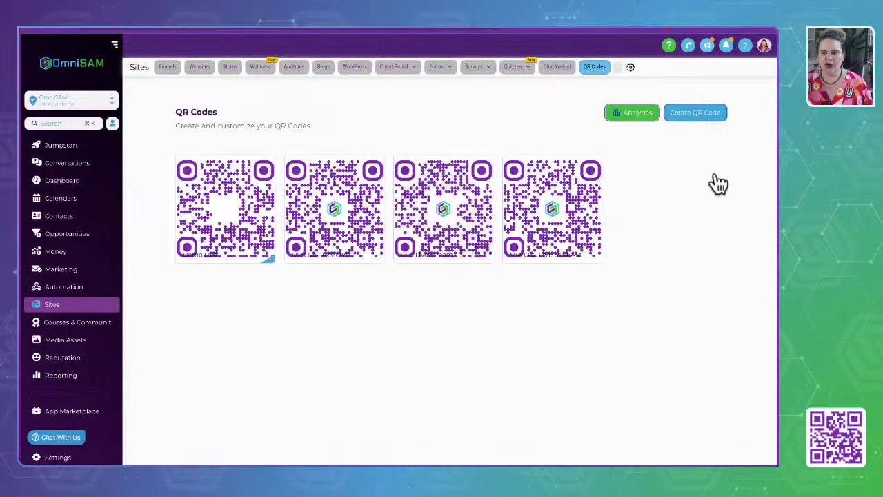
# Review the QR scan analytics: 3 scans in total, CCC Live Stream with 2 scans.
pyautogui.click(638, 116)
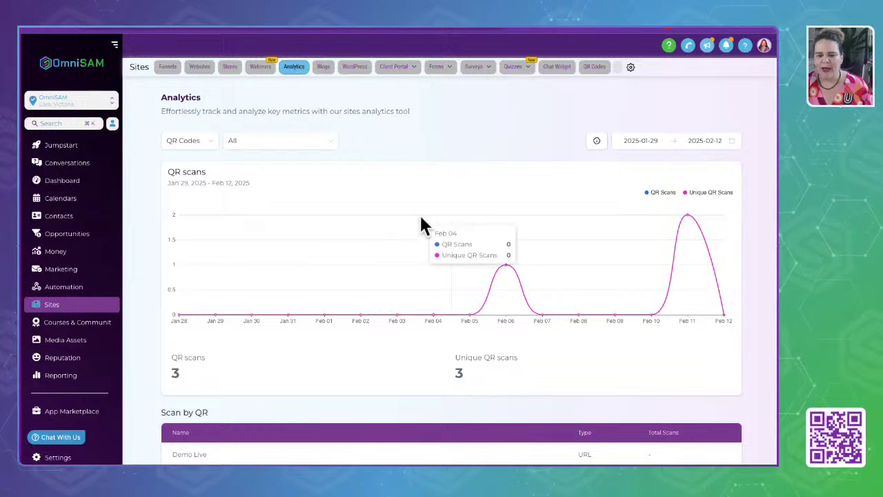
pyautogui.moveTo(507, 269)
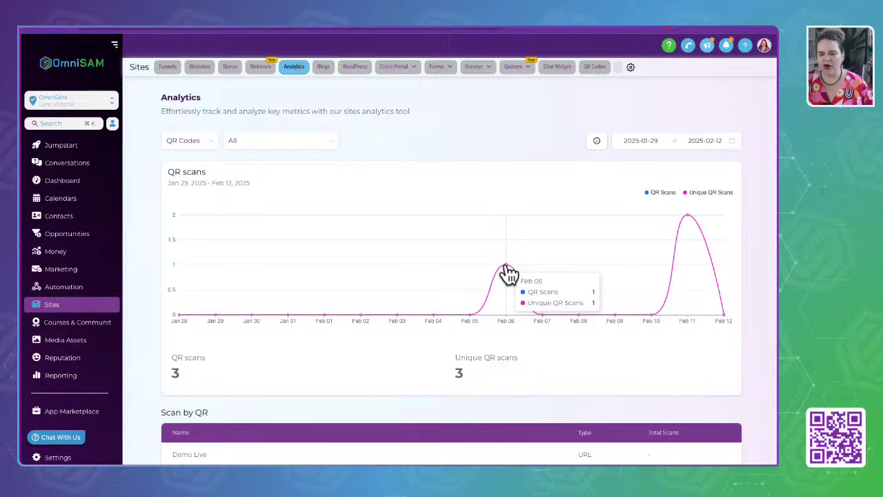
pyautogui.moveTo(690, 222)
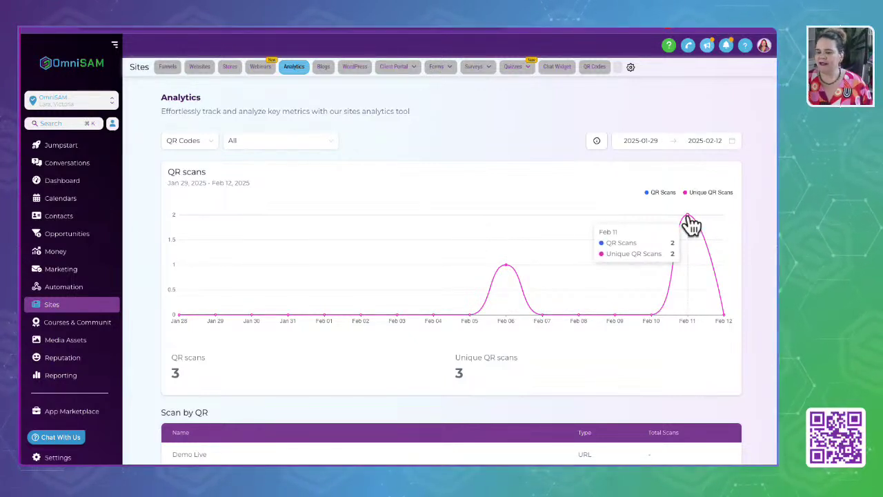
pyautogui.scroll(-2, 601, 319)
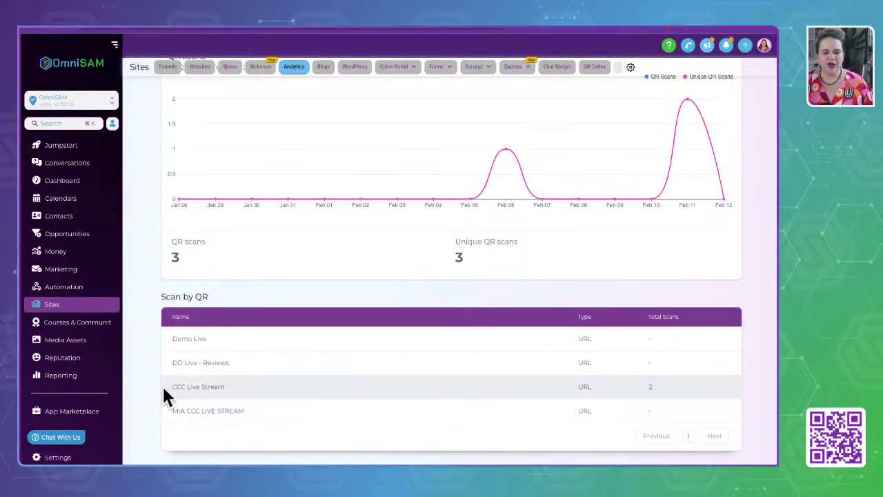
pyautogui.moveTo(163, 386); pyautogui.dragTo(251, 390)
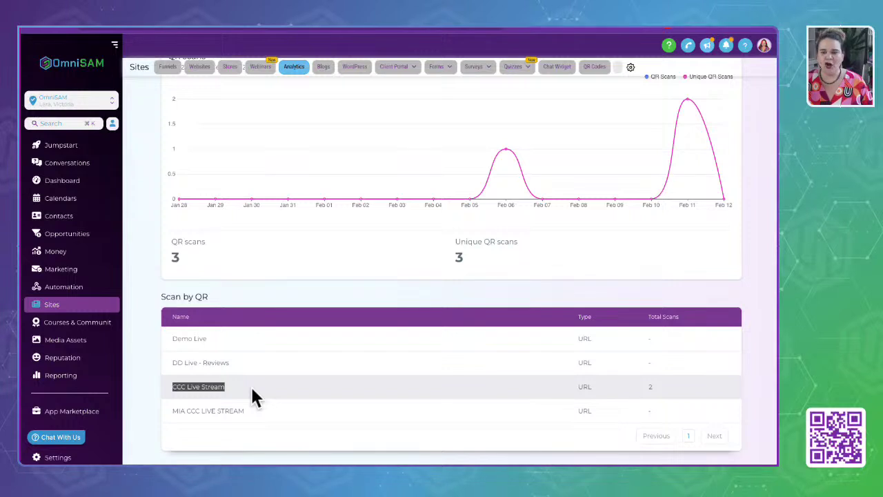
pyautogui.click(161, 401)
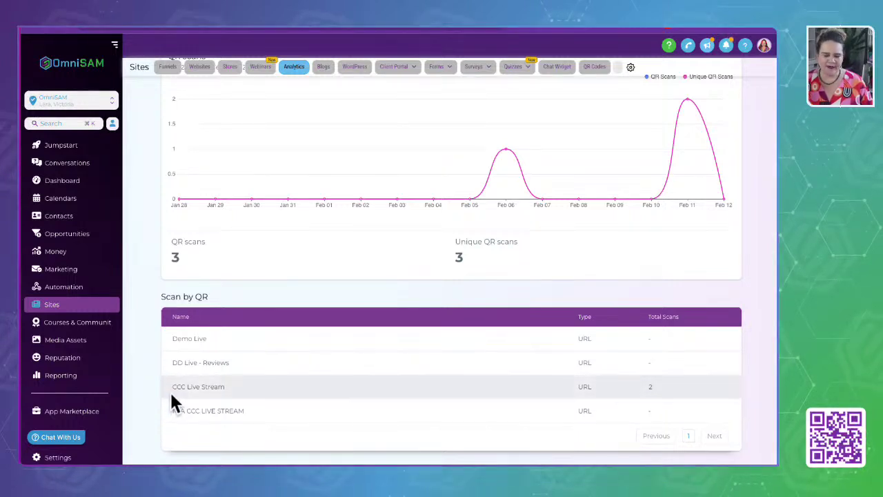
pyautogui.moveTo(172, 391); pyautogui.dragTo(263, 391)
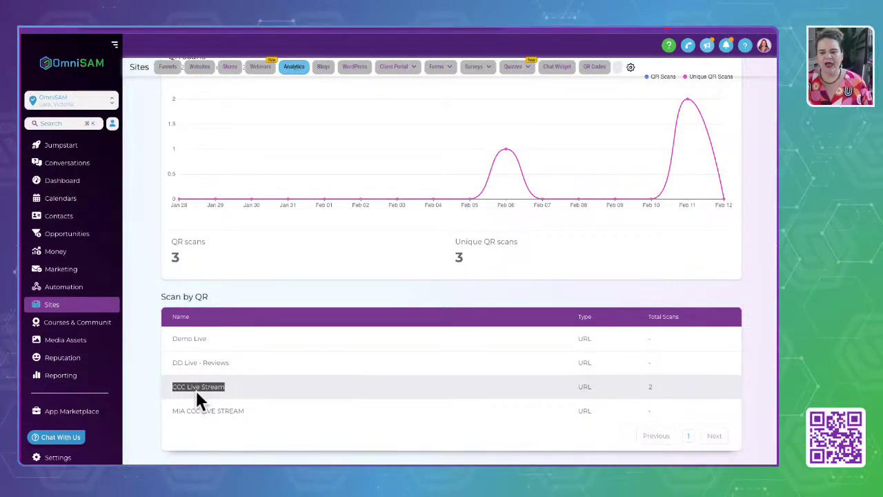
pyautogui.scroll(2, 195, 389)
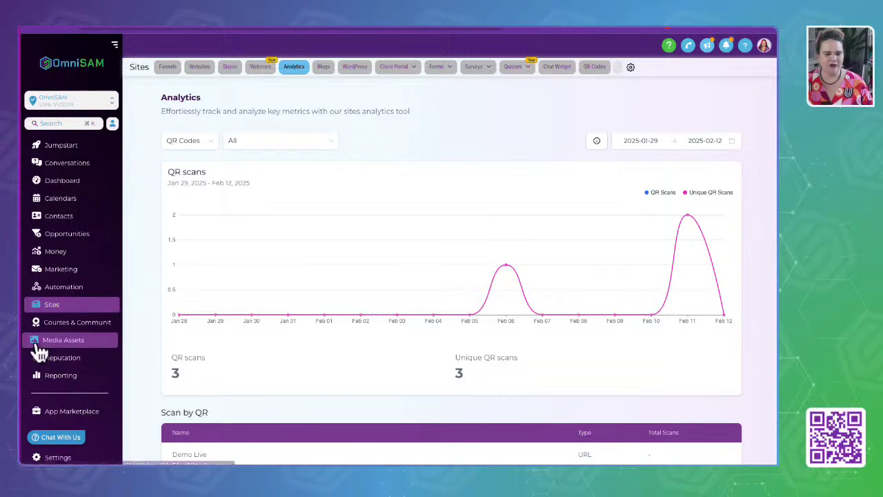
# Go to Courses & Community and open the Client Portal Settings page.
pyautogui.click(56, 329)
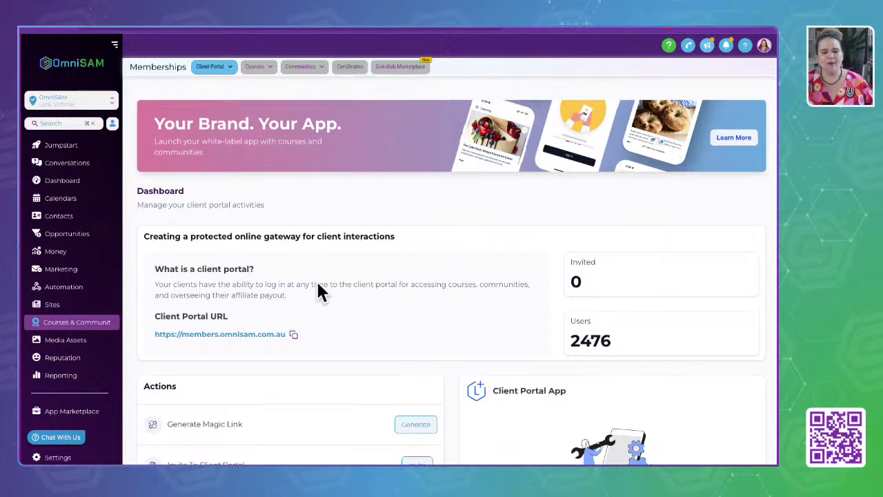
pyautogui.moveTo(223, 77)
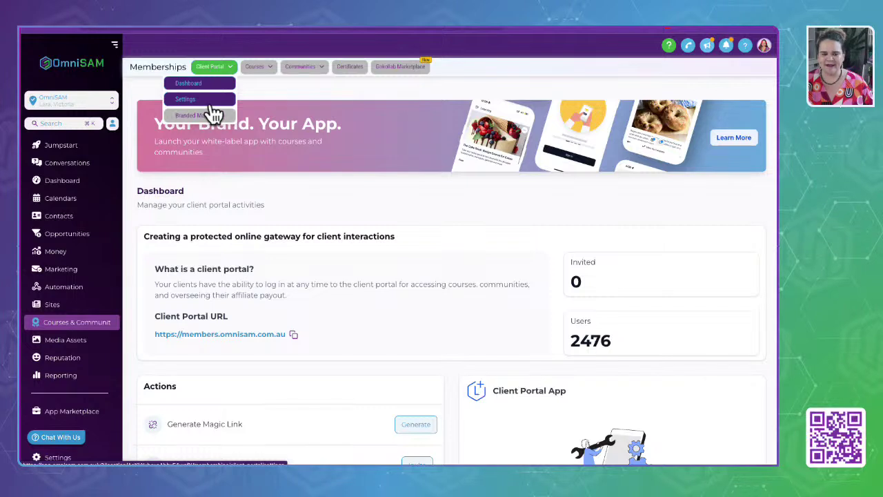
pyautogui.click(217, 69)
pyautogui.click(215, 67)
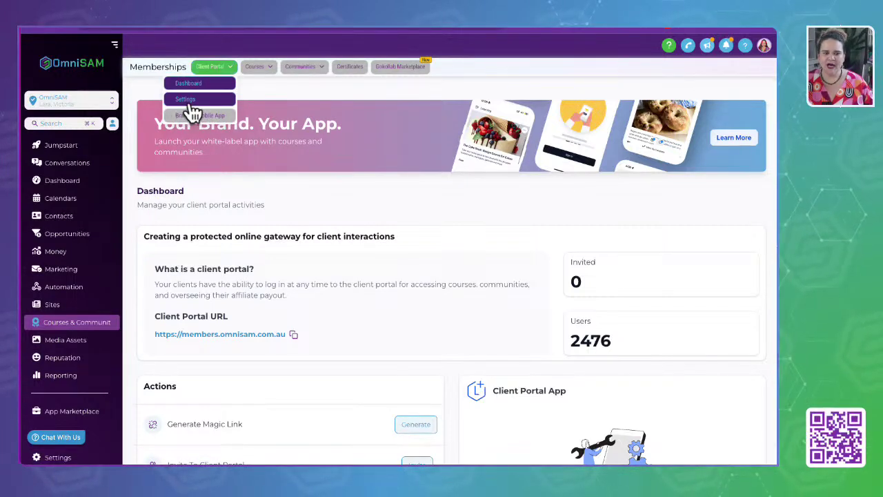
pyautogui.click(187, 101)
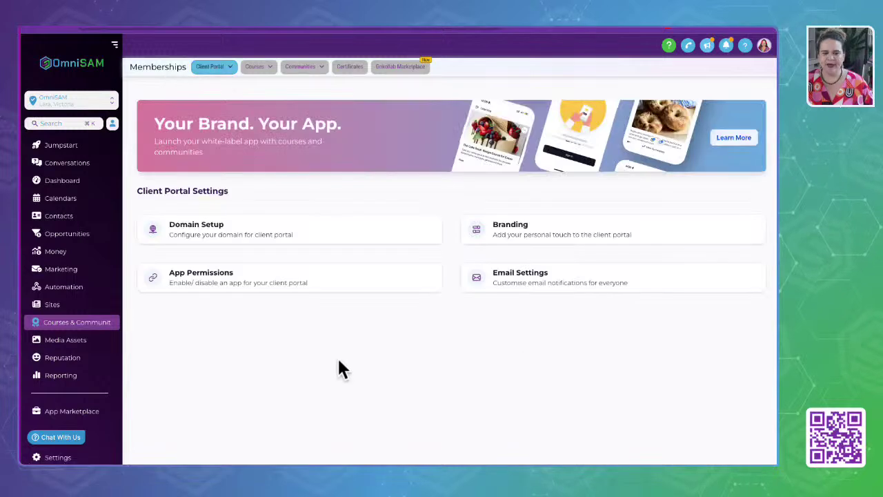
# Review the portal's sub domain and custom domain in Domain Setup, then return to Settings.
pyautogui.click(193, 228)
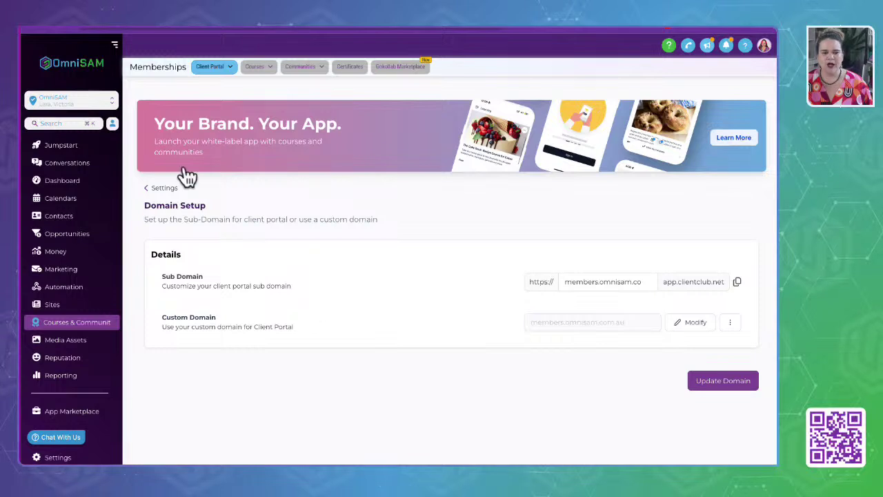
pyautogui.click(163, 189)
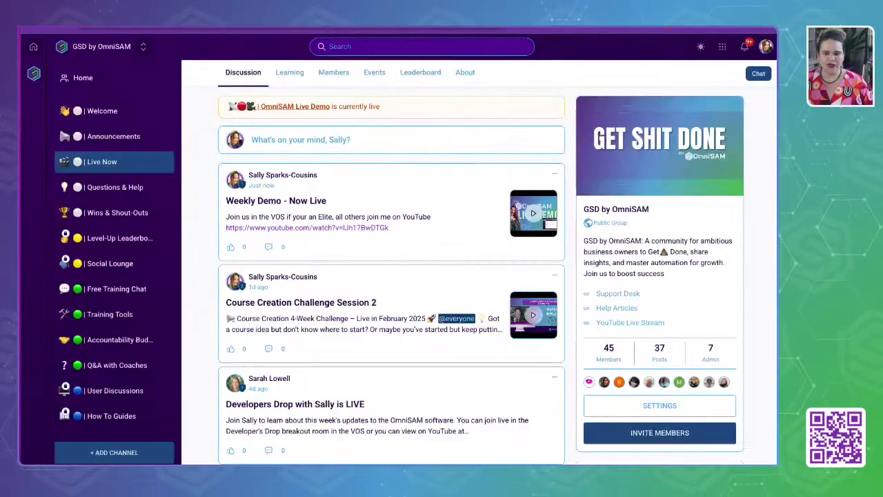
# Log out of the GSD by OmniSAM community and view the OmniSAM Portal login page.
pyautogui.click(766, 46)
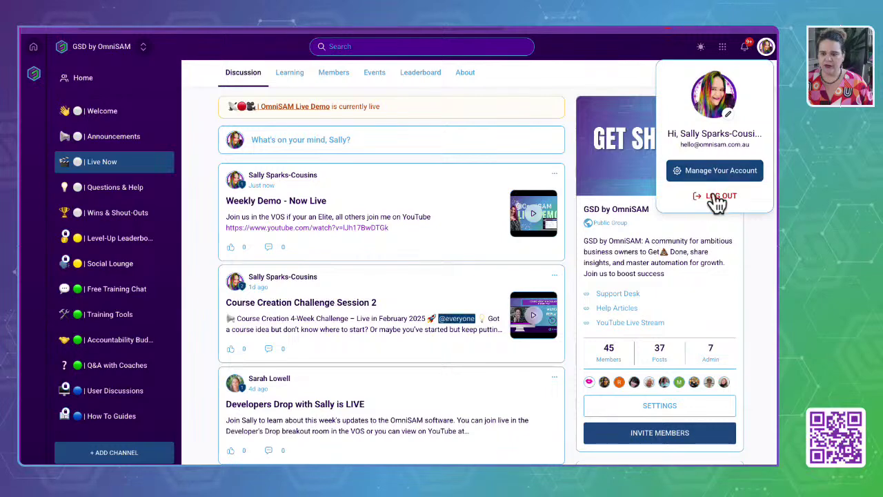
pyautogui.click(533, 388)
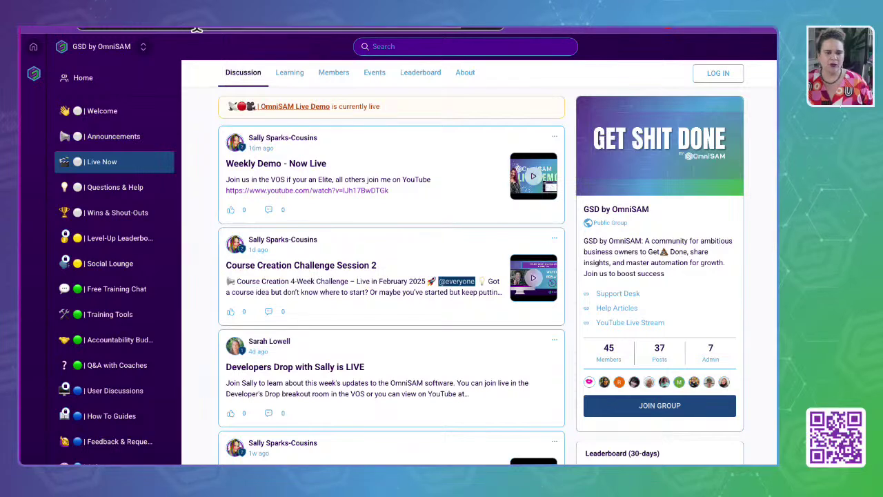
pyautogui.click(295, 169)
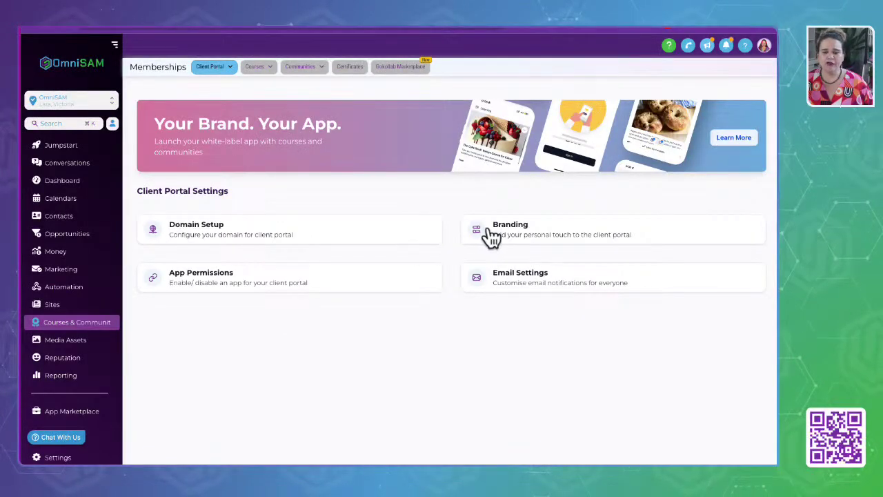
pyautogui.click(491, 236)
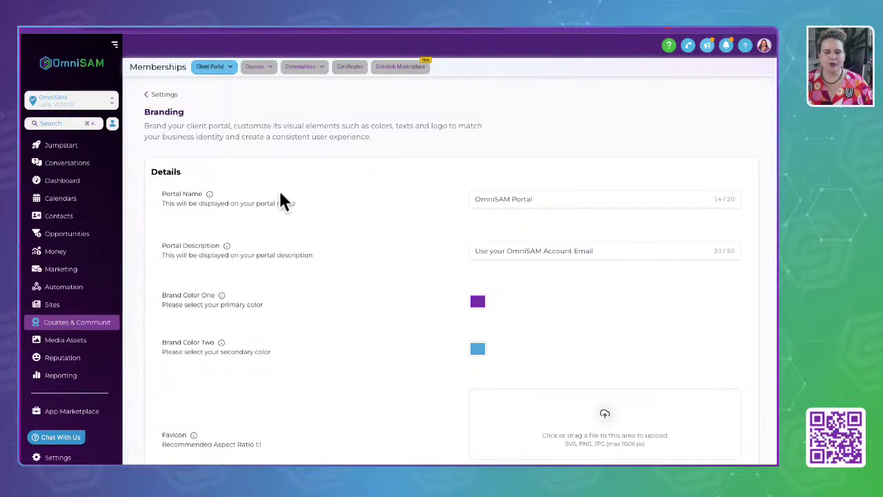
pyautogui.moveTo(144, 126); pyautogui.dragTo(392, 153)
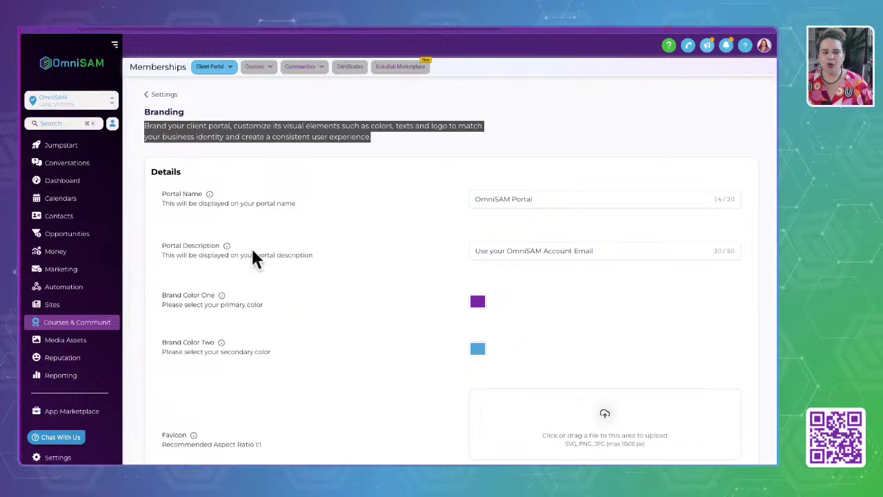
pyautogui.moveTo(160, 191); pyautogui.dragTo(327, 205)
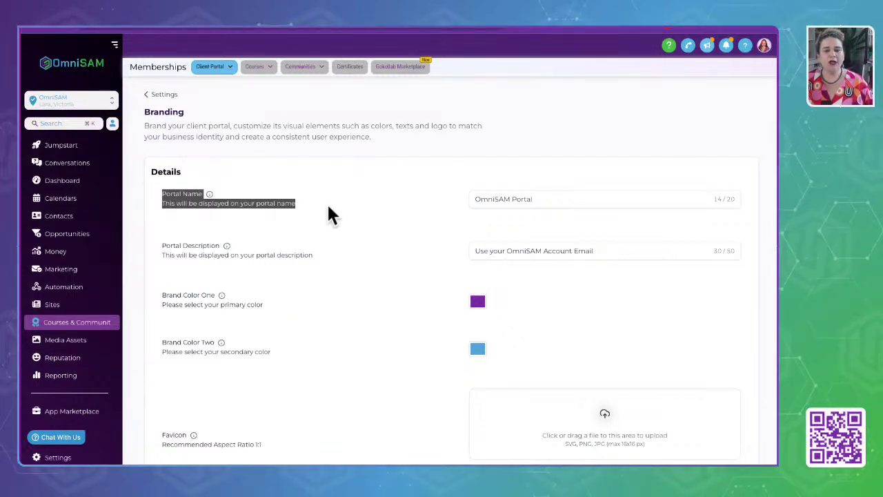
pyautogui.moveTo(554, 202); pyautogui.dragTo(417, 202)
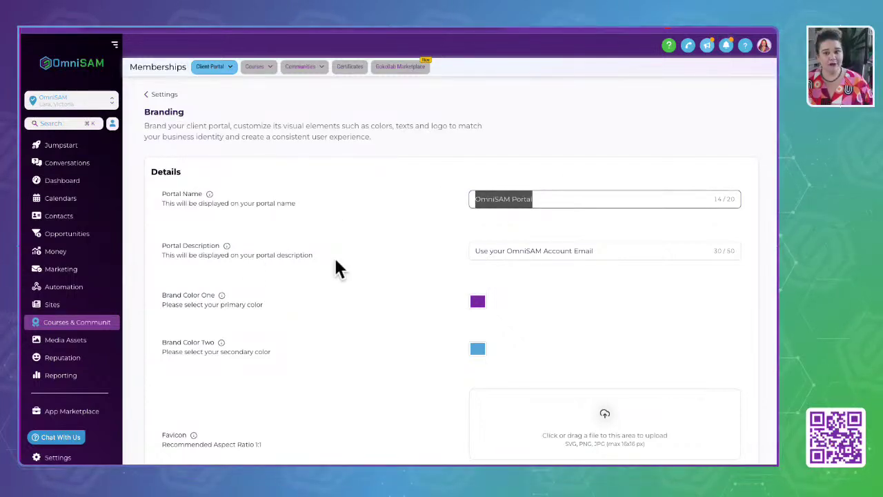
pyautogui.click(311, 256)
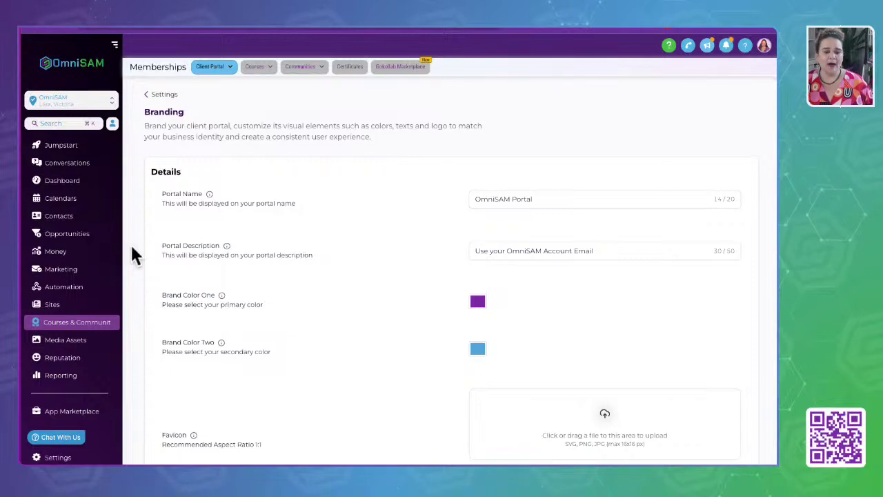
pyautogui.moveTo(133, 249); pyautogui.dragTo(416, 244)
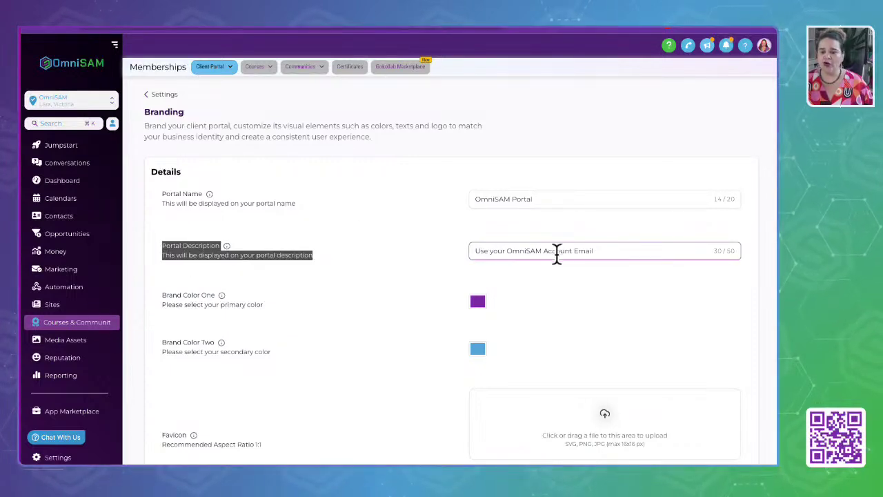
pyautogui.moveTo(609, 250); pyautogui.dragTo(373, 261)
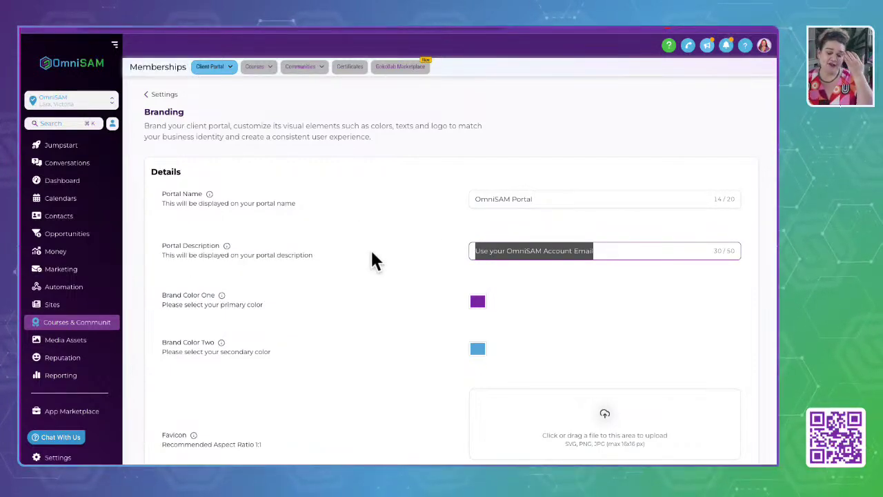
pyautogui.click(372, 260)
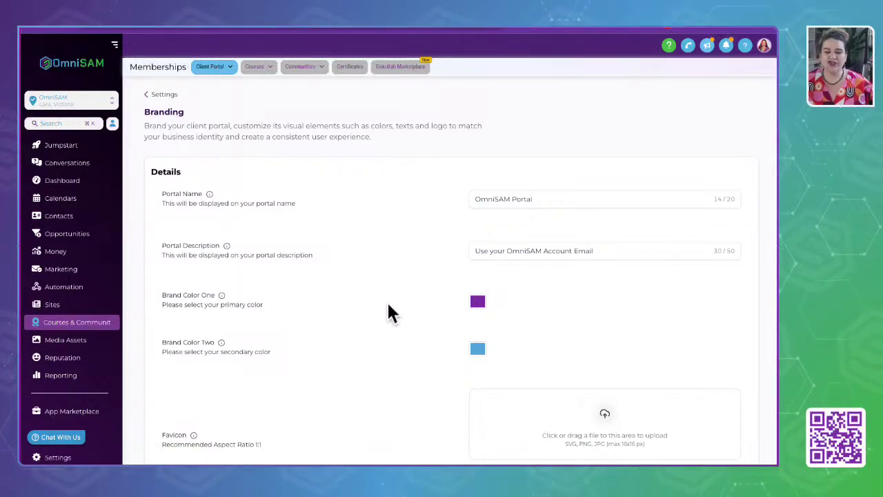
pyautogui.scroll(-1, 389, 312)
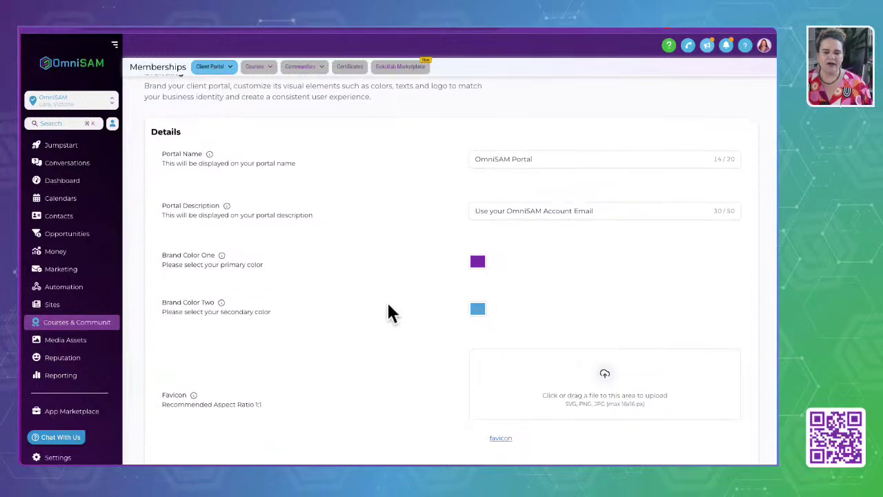
pyautogui.scroll(-2, 388, 310)
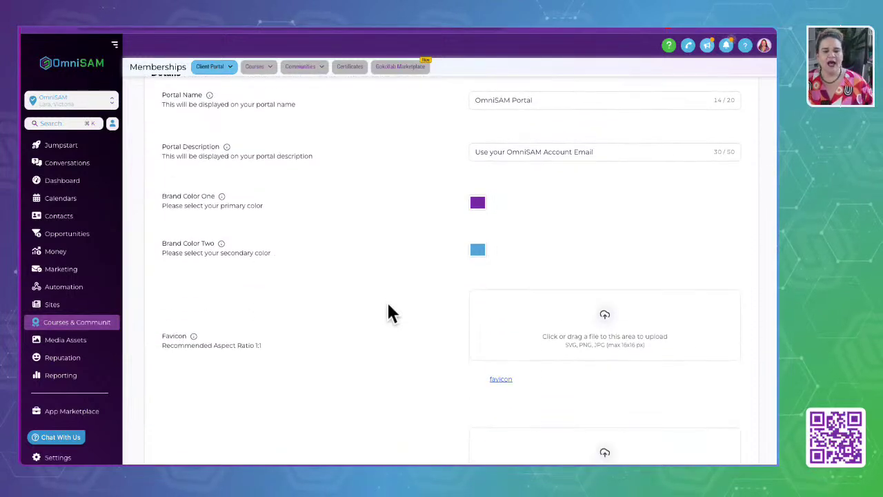
pyautogui.tripleClick(173, 193)
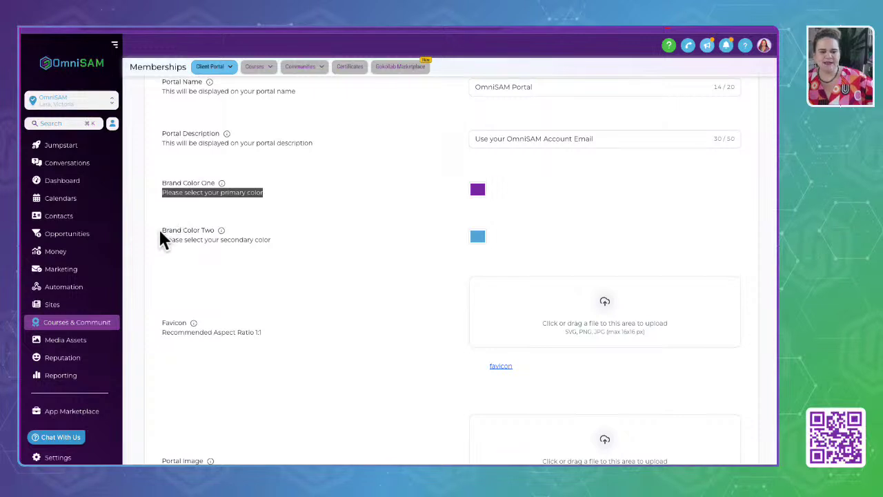
pyautogui.moveTo(158, 227); pyautogui.dragTo(270, 230)
pyautogui.scroll(-2, 293, 369)
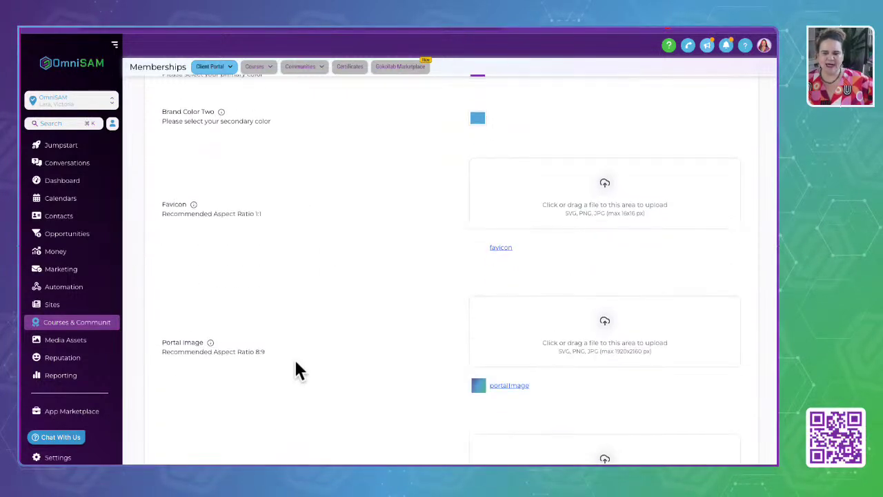
pyautogui.moveTo(162, 194); pyautogui.dragTo(310, 211)
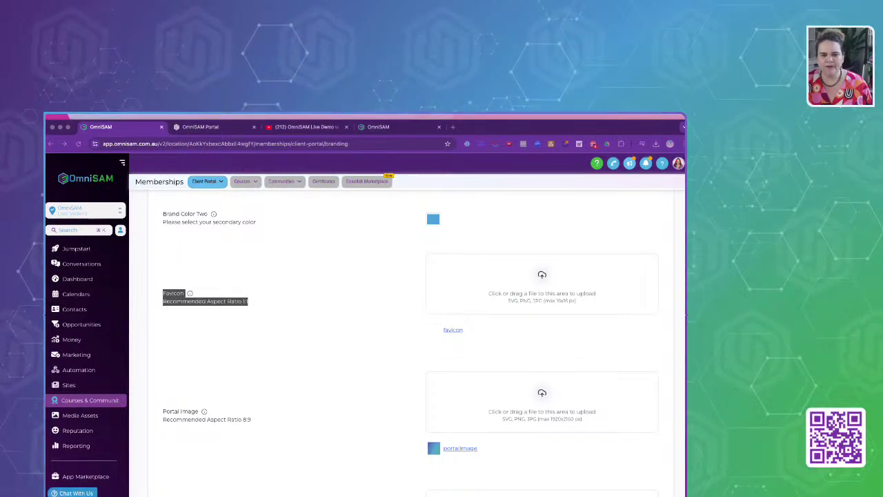
# Load the OmniSAM Help Center (help.omnisam.com.au) in a new tab, then return to branding settings.
pyautogui.click(452, 127)
pyautogui.click(262, 144)
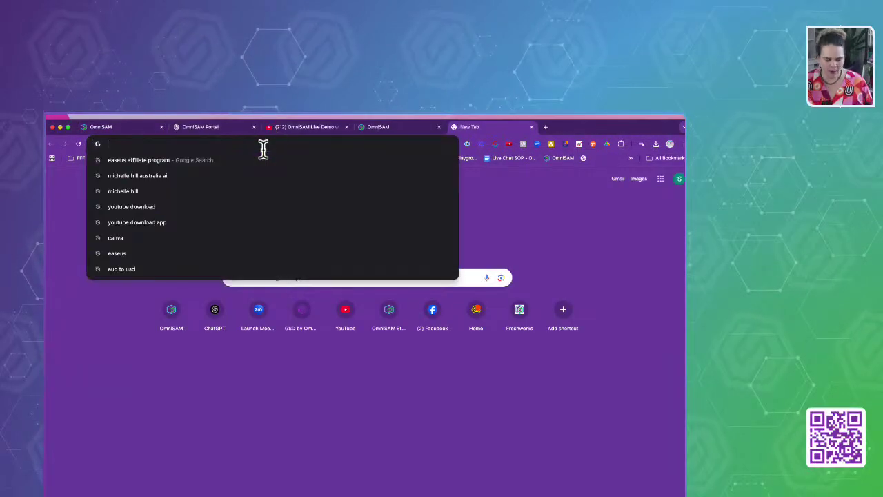
pyautogui.write('help')
pyautogui.press('Return')
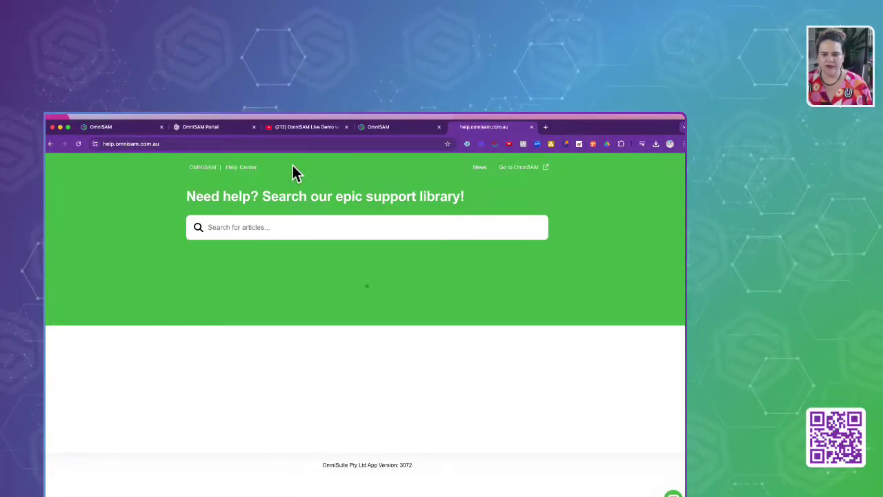
pyautogui.click(132, 144)
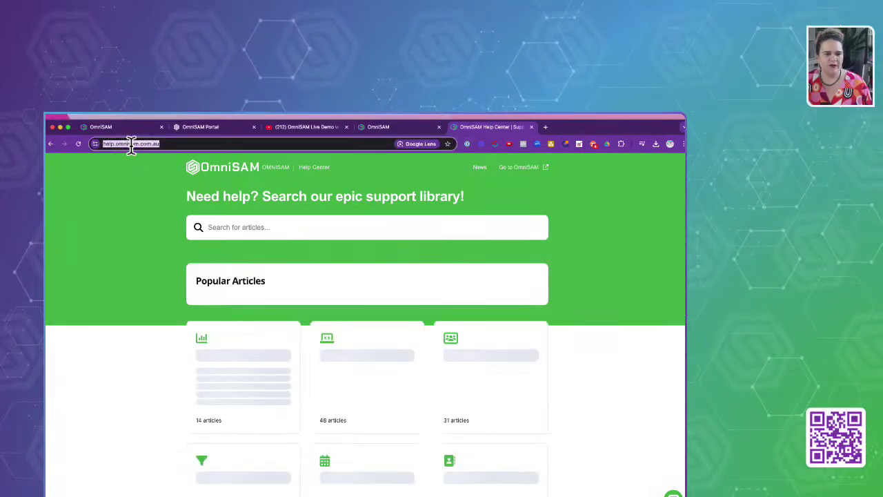
pyautogui.click(126, 143)
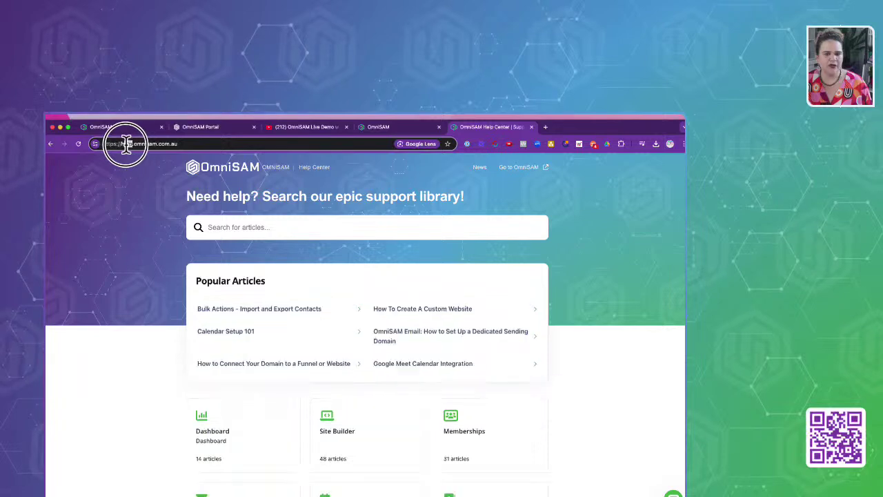
pyautogui.doubleClick(125, 144)
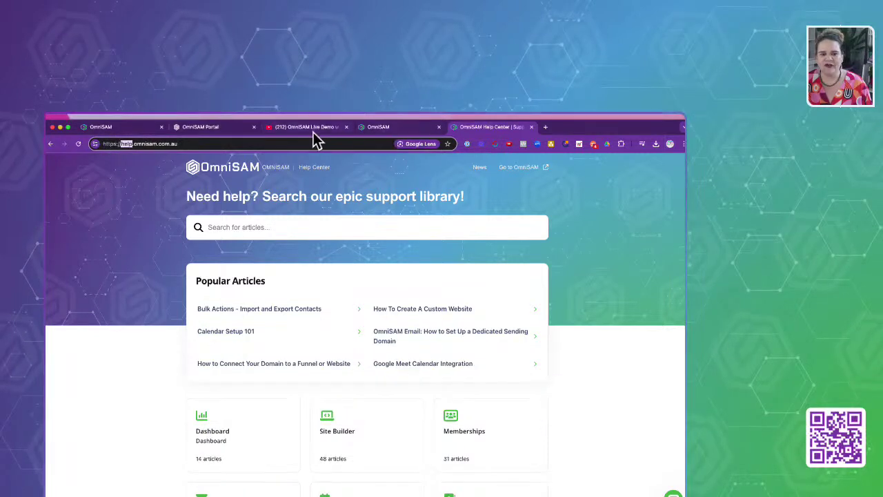
pyautogui.click(112, 129)
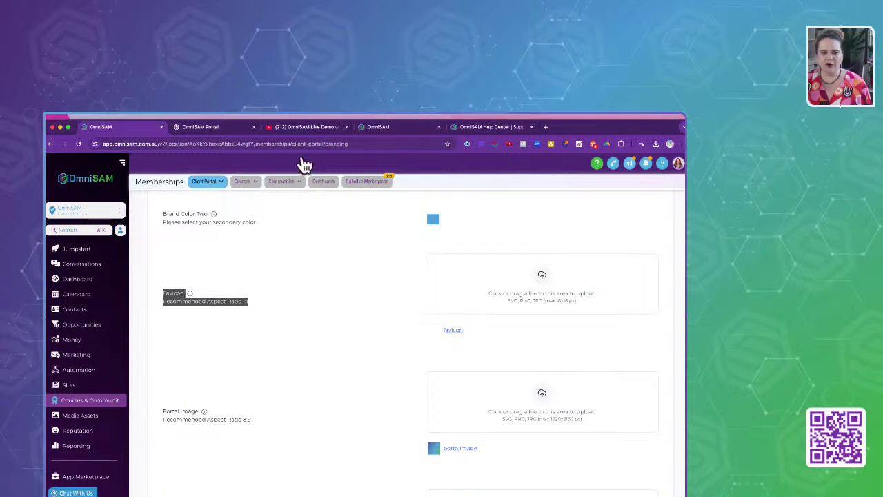
pyautogui.click(269, 129)
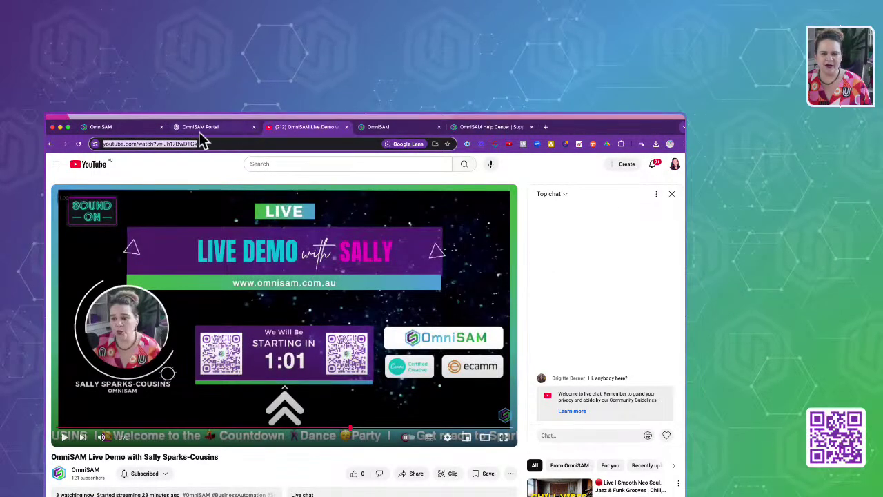
pyautogui.click(110, 129)
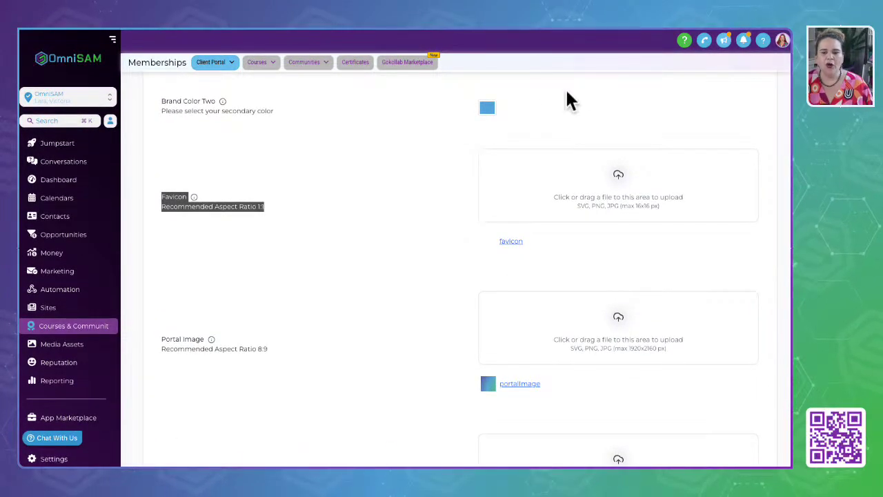
pyautogui.scroll(-3, 345, 355)
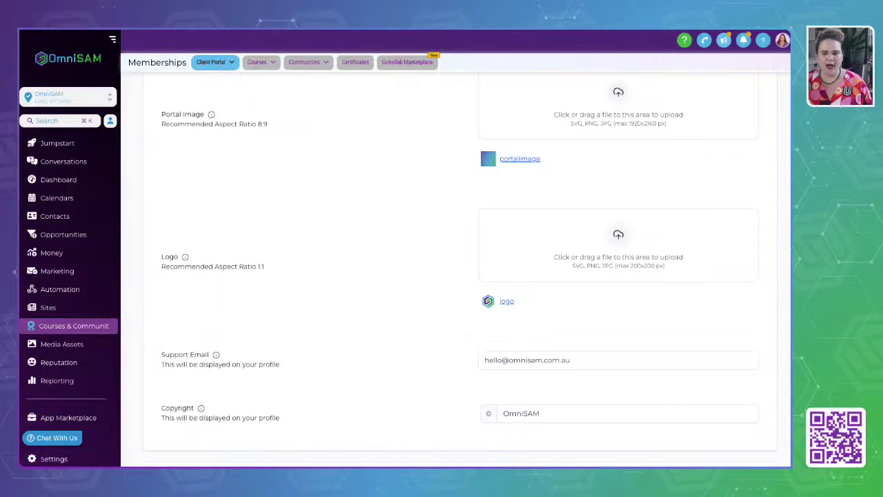
pyautogui.scroll(1, 455, 262)
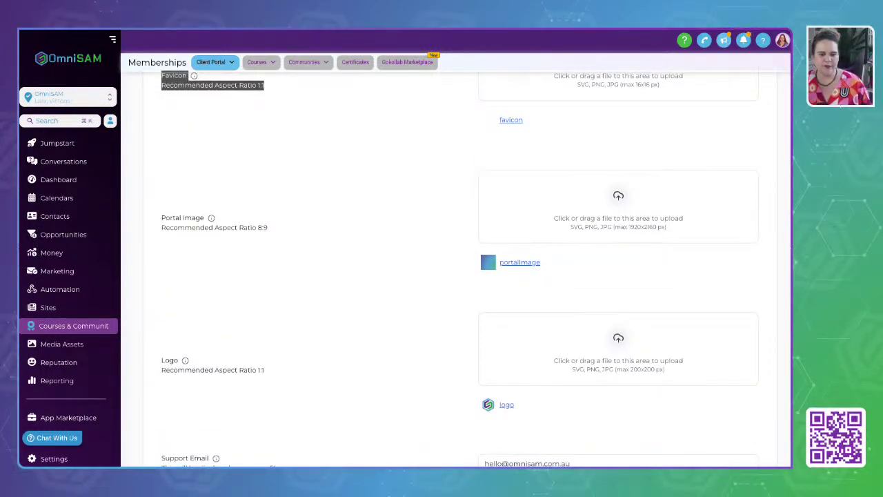
pyautogui.tripleClick(163, 220)
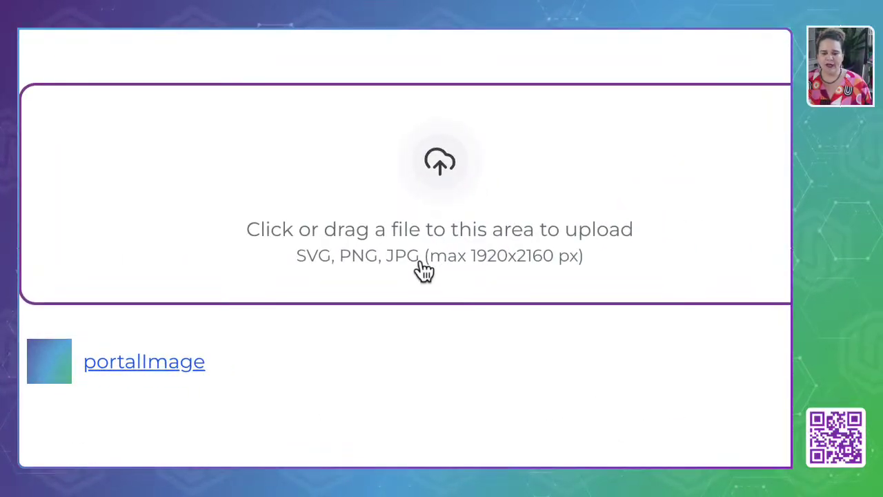
pyautogui.moveTo(419, 261); pyautogui.dragTo(588, 270)
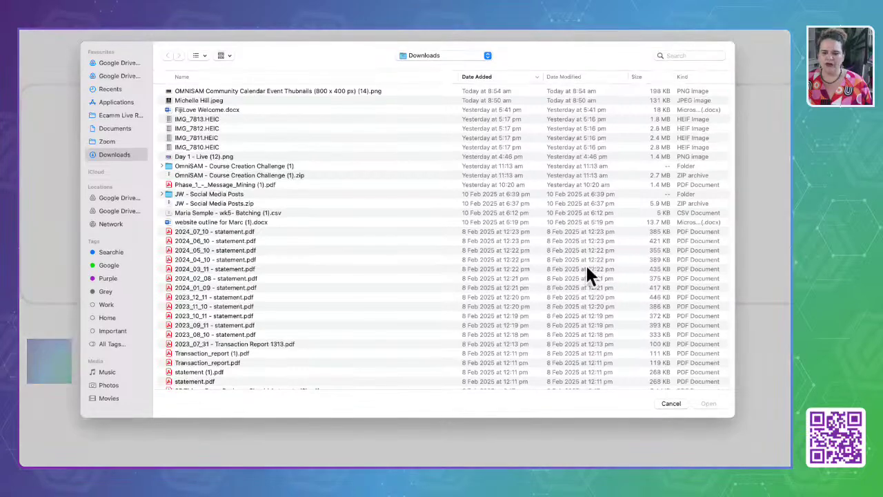
pyautogui.click(673, 404)
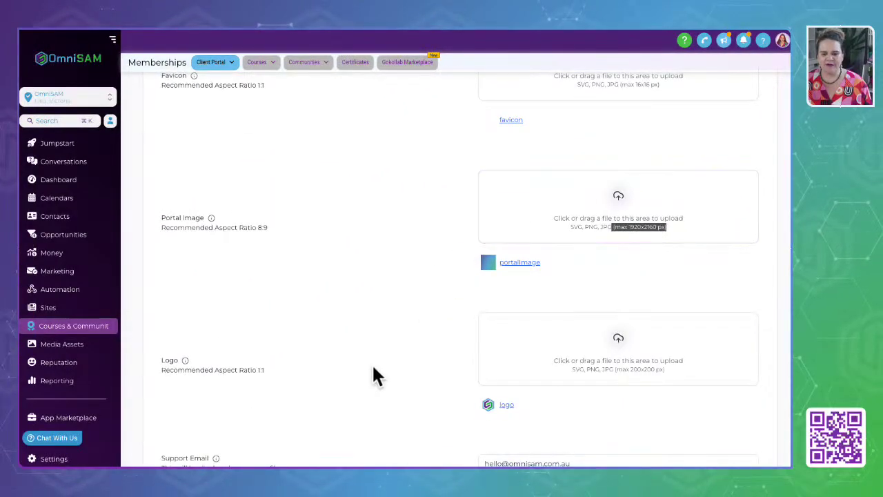
# Replace 'hello' with 'support' in the Support Email and expand the Advanced custom code section.
pyautogui.scroll(-1, 372, 376)
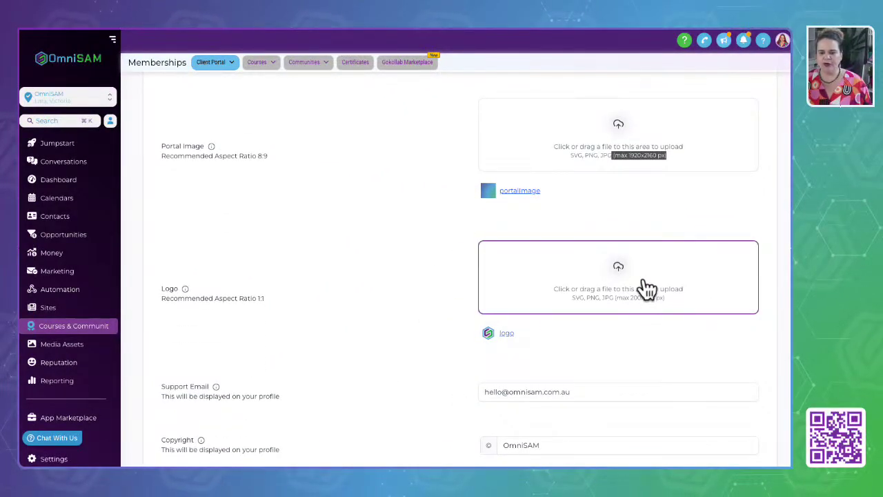
pyautogui.scroll(-2, 331, 369)
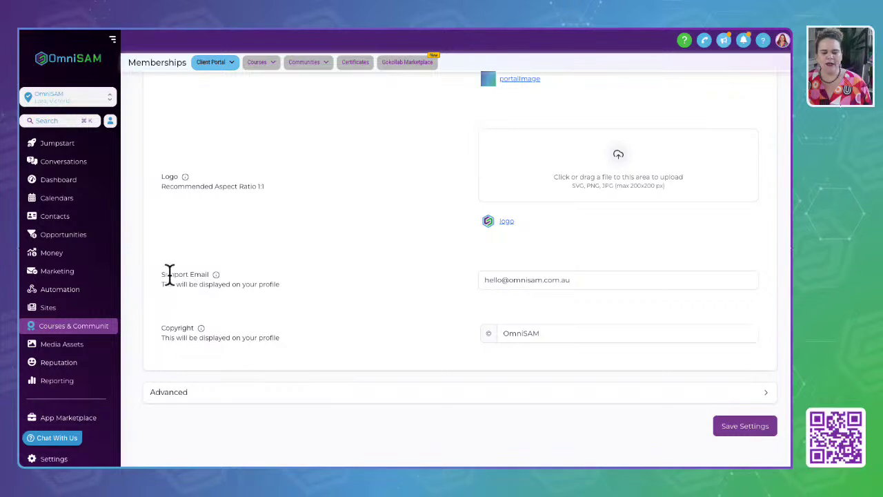
pyautogui.moveTo(169, 274); pyautogui.dragTo(357, 278)
pyautogui.click(501, 281)
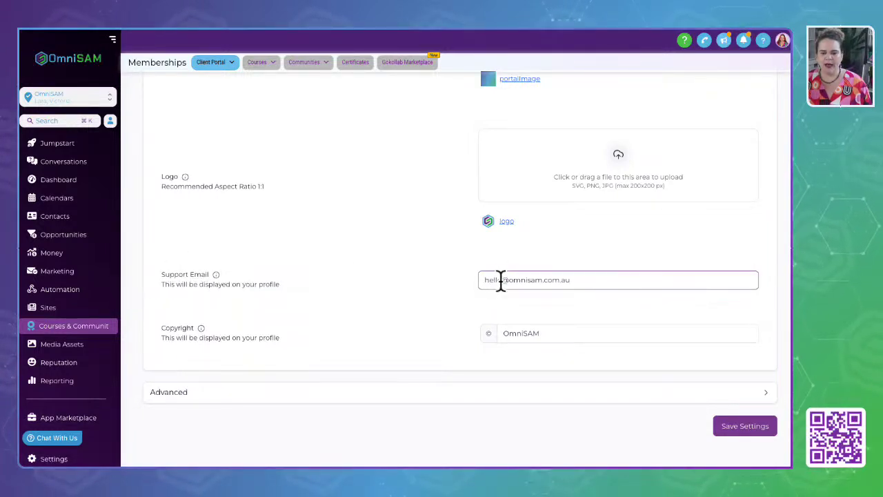
pyautogui.moveTo(502, 280); pyautogui.dragTo(394, 272)
pyautogui.write('support')
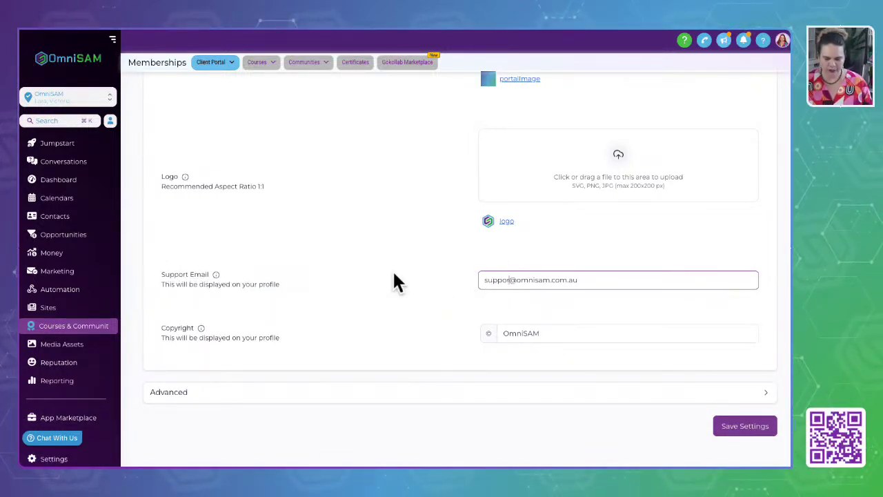
pyautogui.scroll(-1, 299, 289)
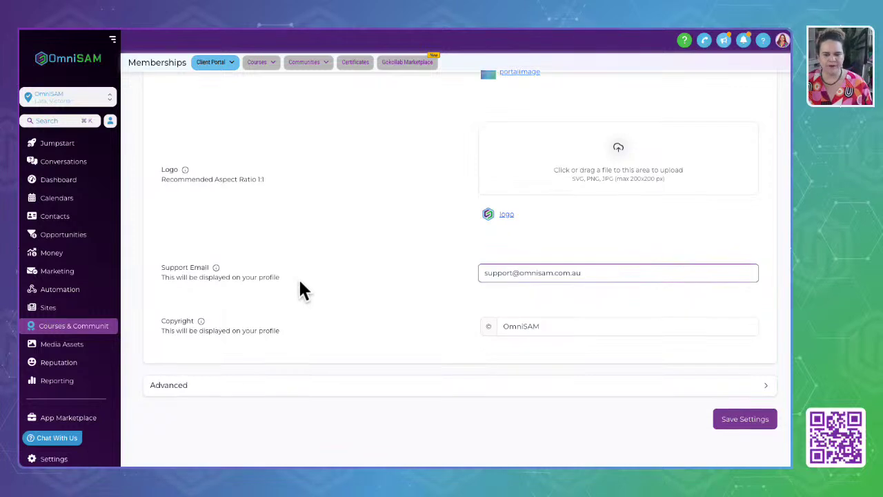
pyautogui.click(329, 386)
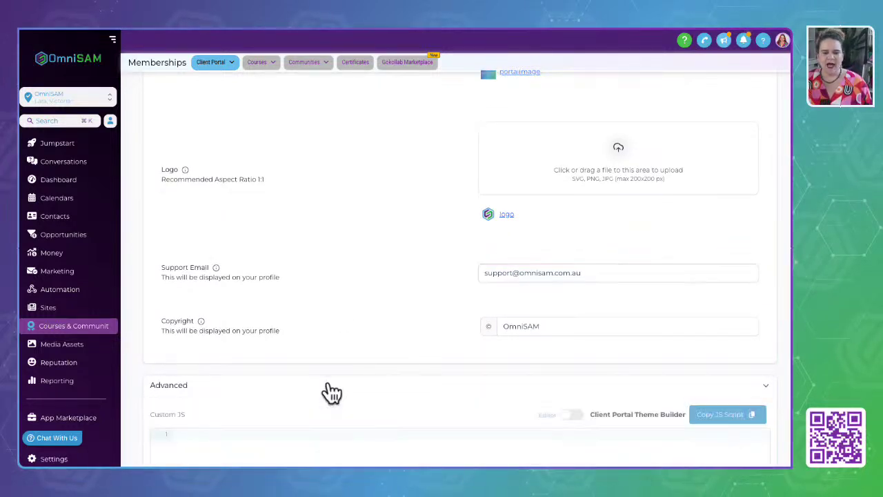
# Collapse the Advanced section with its empty Custom JS, Custom CSS and tracking code fields.
pyautogui.scroll(-5, 286, 385)
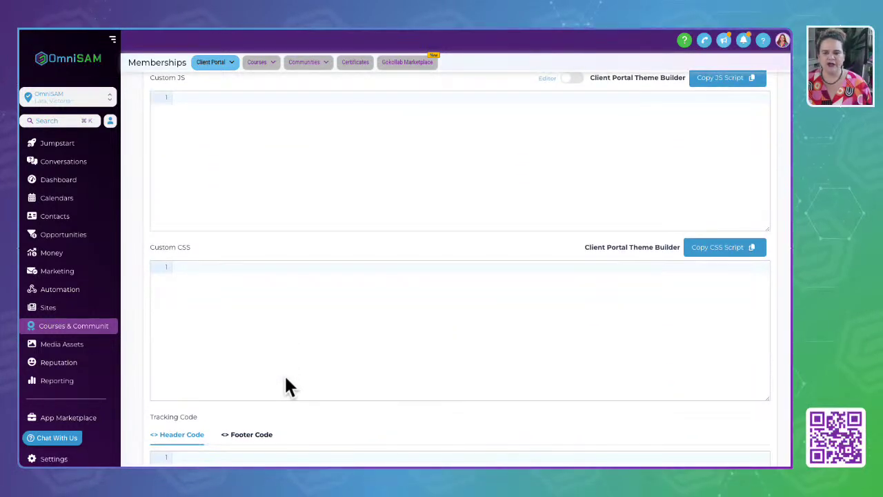
pyautogui.scroll(-3, 286, 378)
pyautogui.scroll(2, 286, 378)
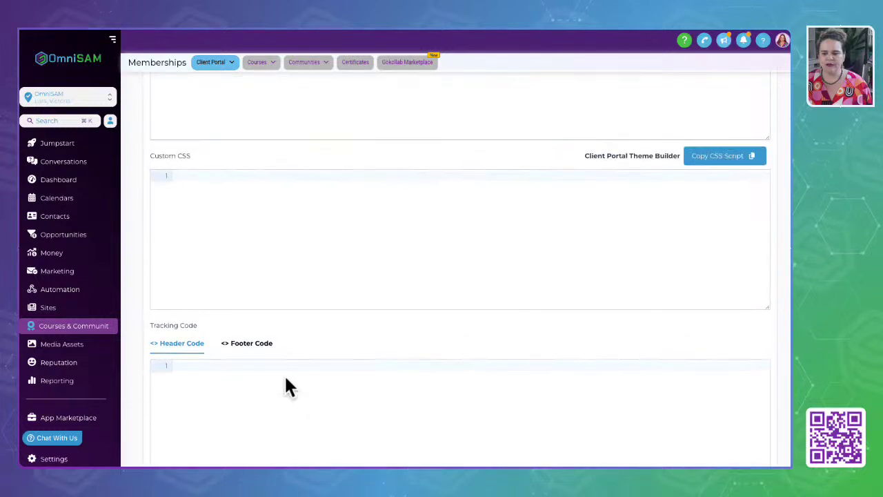
pyautogui.scroll(4, 288, 386)
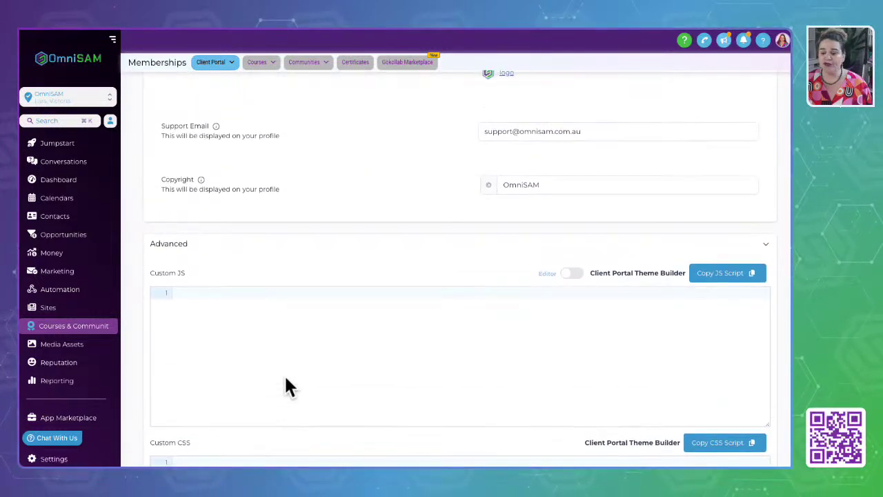
pyautogui.scroll(2, 288, 387)
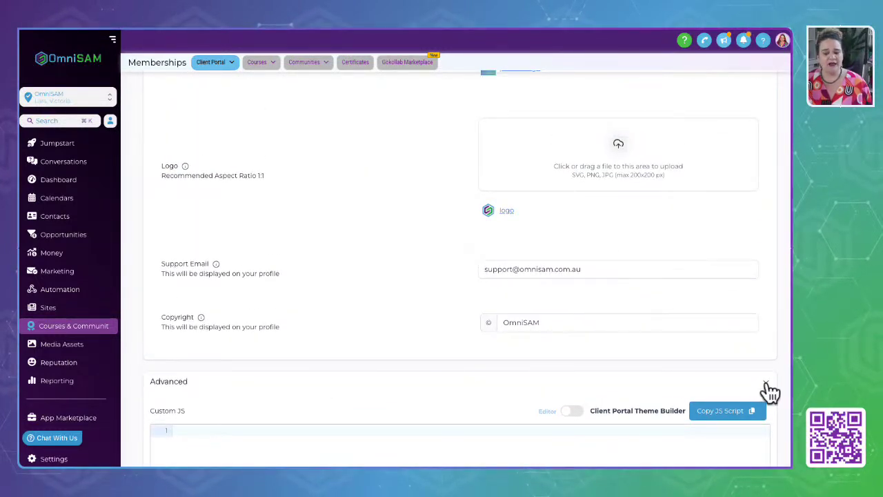
pyautogui.click(767, 385)
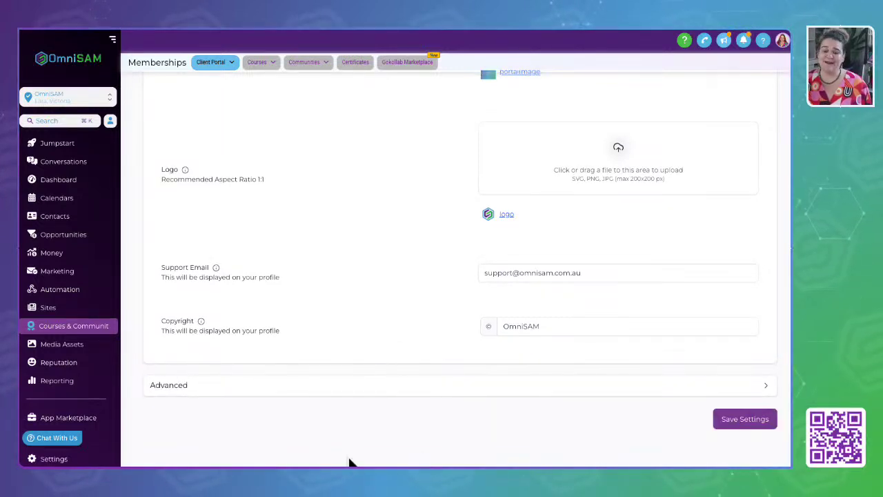
# Save the portal branding settings and return to the Client Portal Settings list.
pyautogui.click(732, 418)
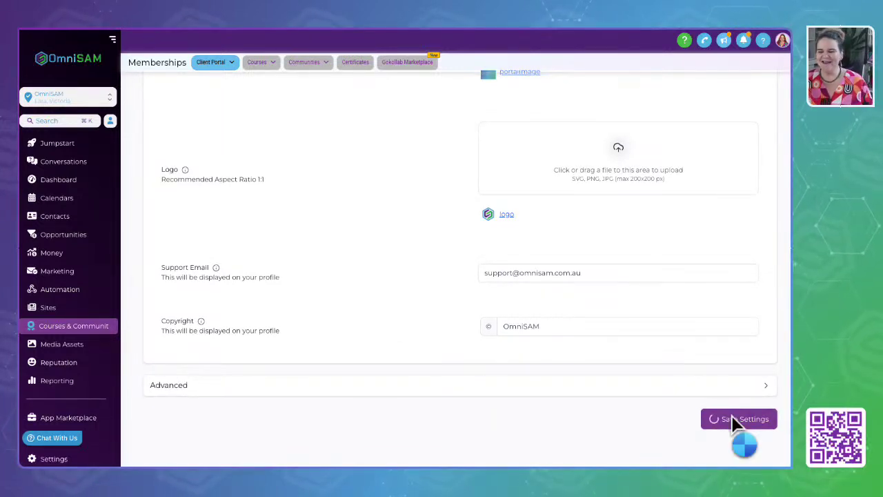
pyautogui.scroll(3, 399, 256)
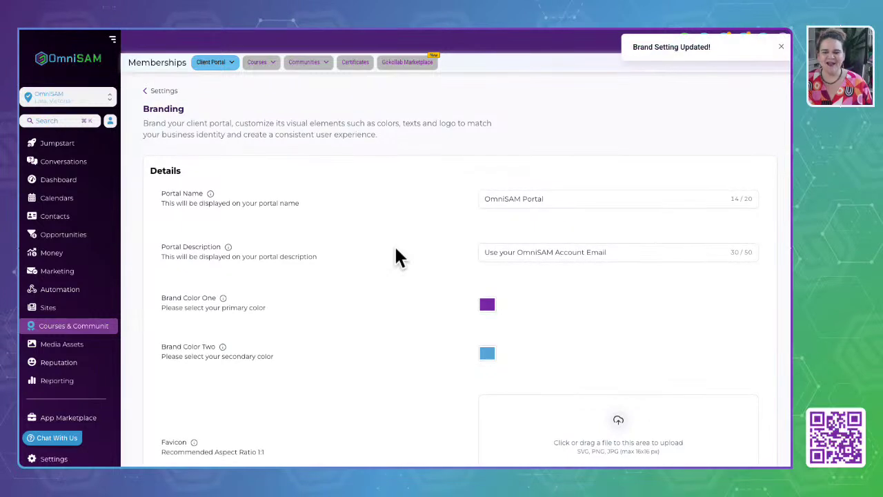
pyautogui.click(172, 100)
# In App Permissions, toggle Communities off and back on and keep Home as default landing page.
pyautogui.click(206, 283)
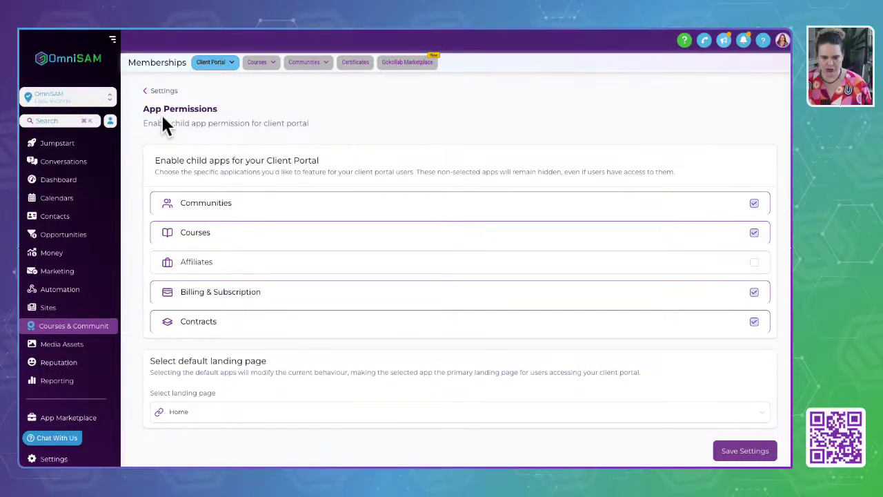
pyautogui.click(240, 203)
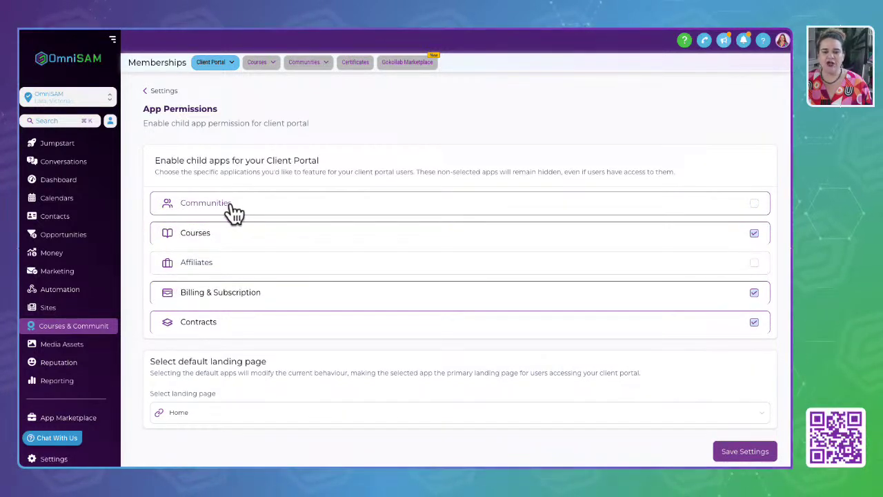
pyautogui.click(754, 203)
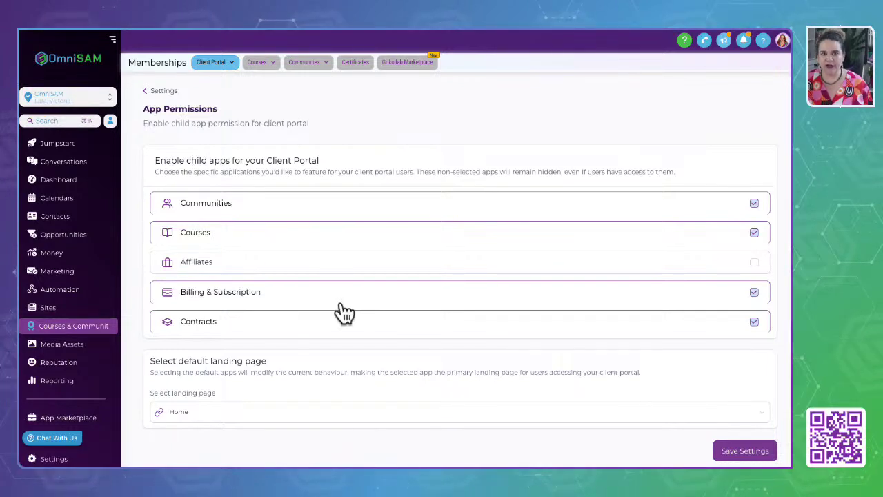
pyautogui.scroll(-1, 344, 313)
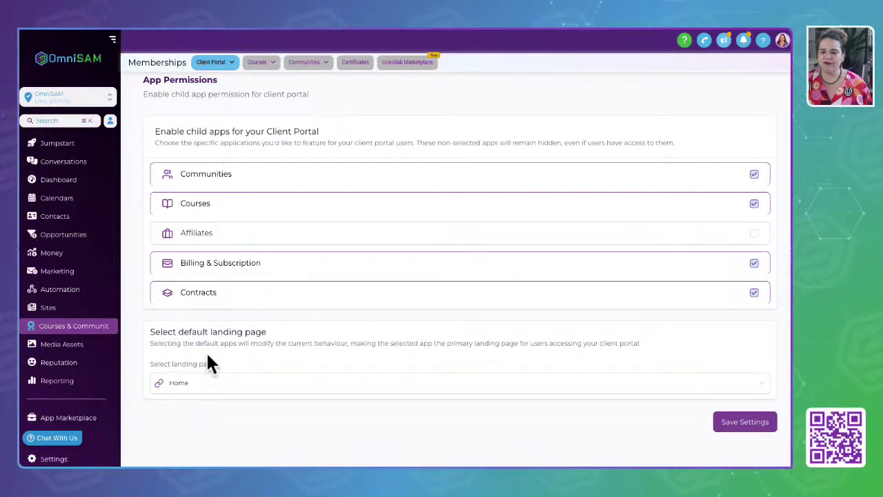
pyautogui.moveTo(147, 333); pyautogui.dragTo(271, 339)
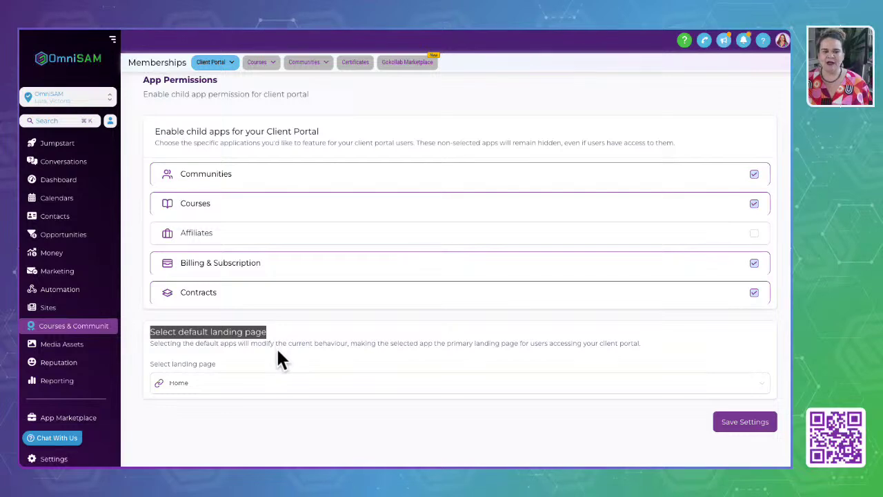
pyautogui.click(216, 384)
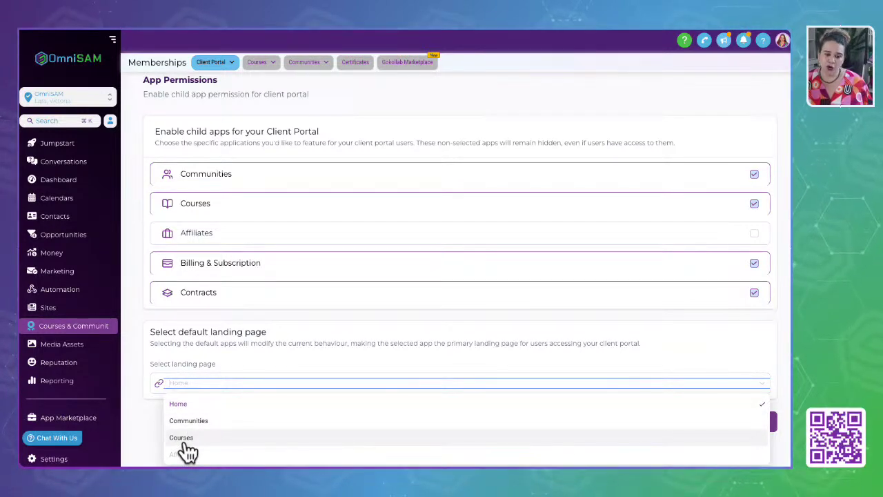
pyautogui.click(179, 405)
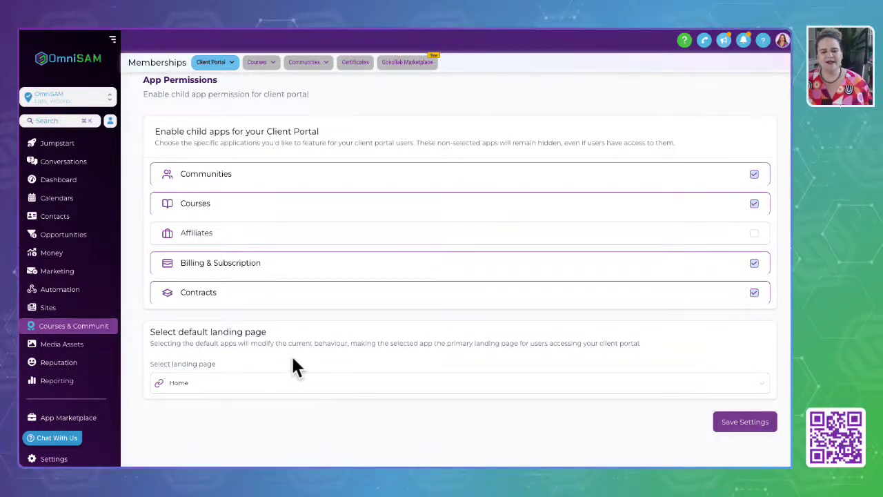
pyautogui.scroll(1, 528, 315)
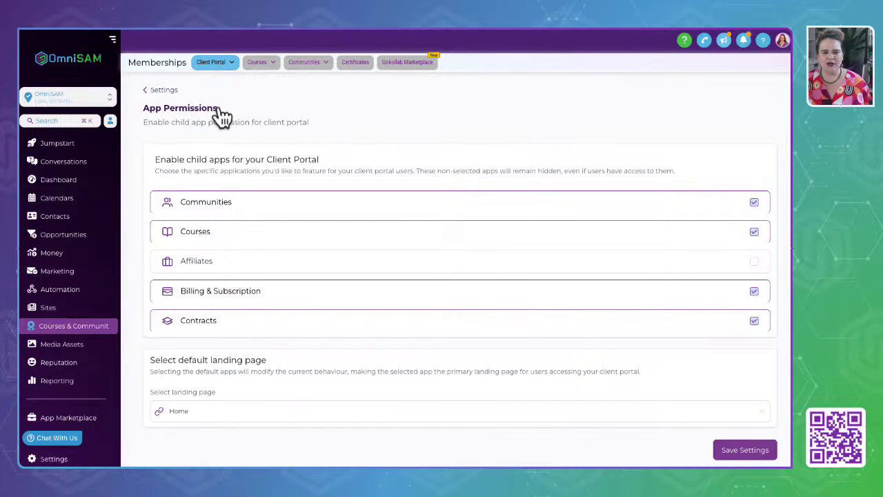
pyautogui.click(165, 90)
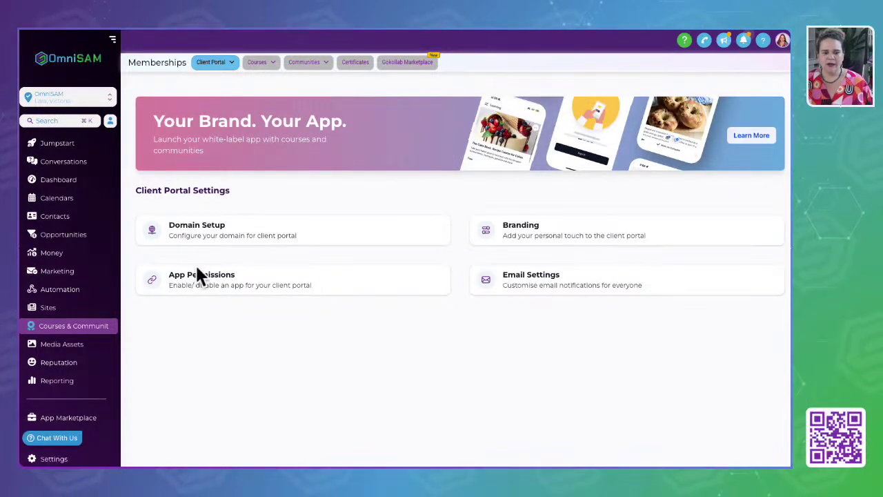
# Preview the portal login on the custom domain and autofill the saved member credentials.
pyautogui.click(195, 230)
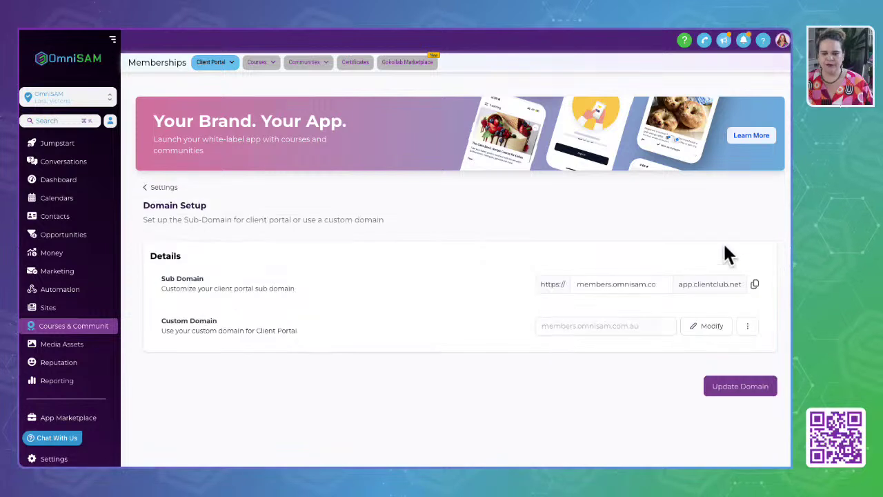
pyautogui.click(752, 328)
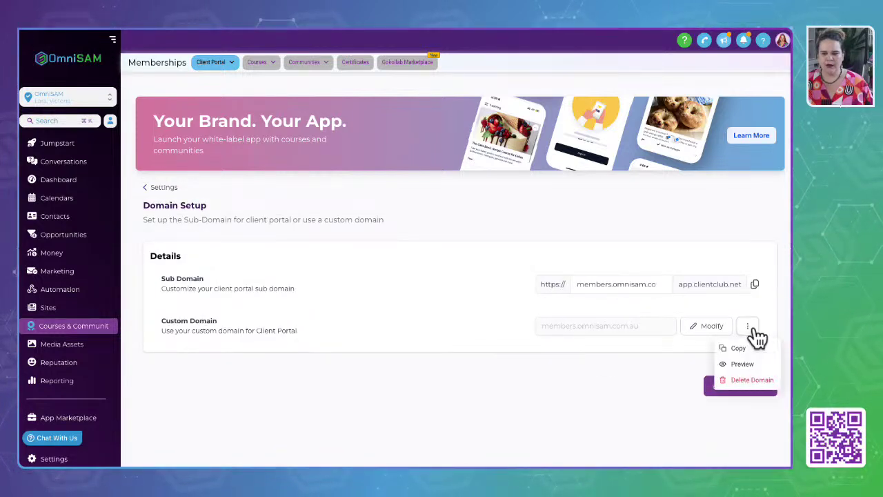
pyautogui.click(742, 362)
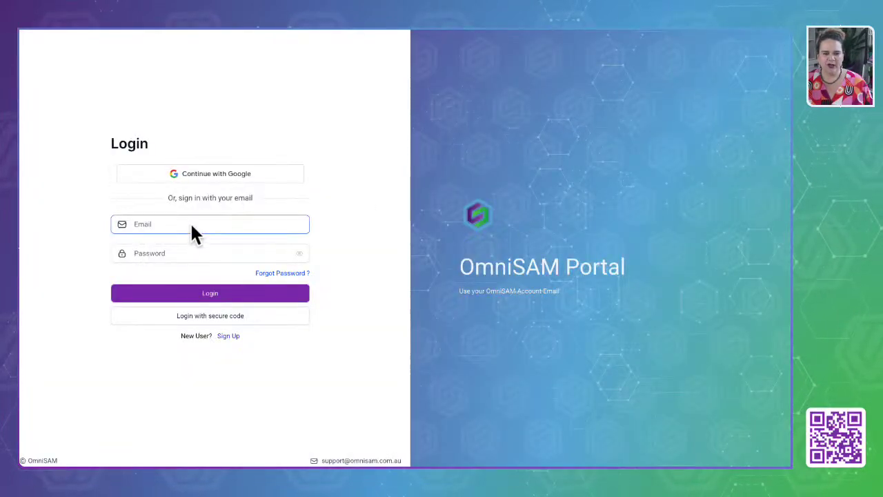
pyautogui.click(192, 225)
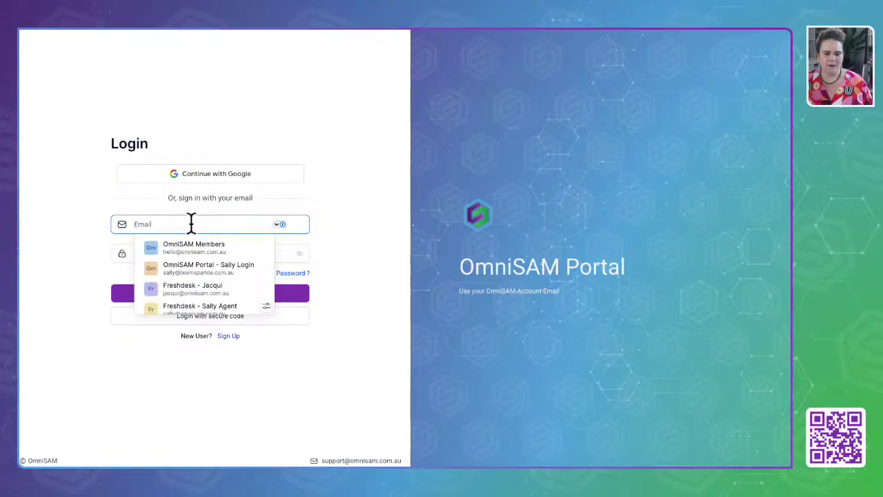
pyautogui.scroll(-2, 197, 258)
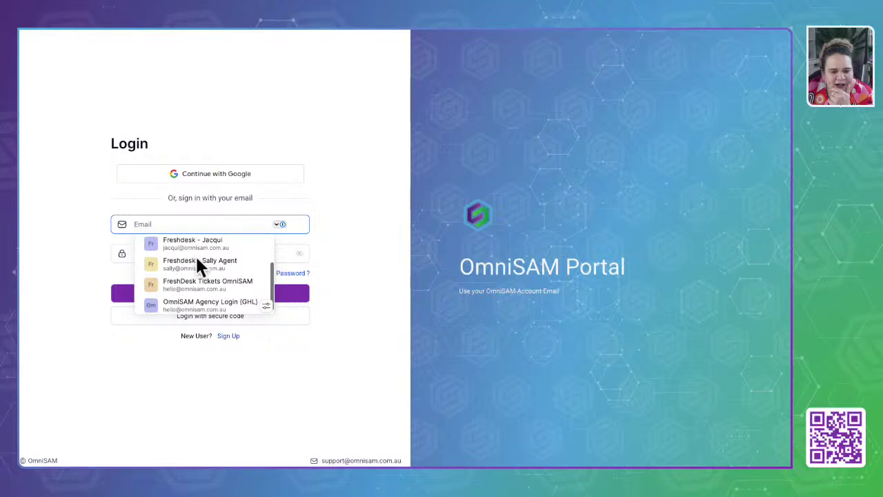
pyautogui.scroll(2, 197, 259)
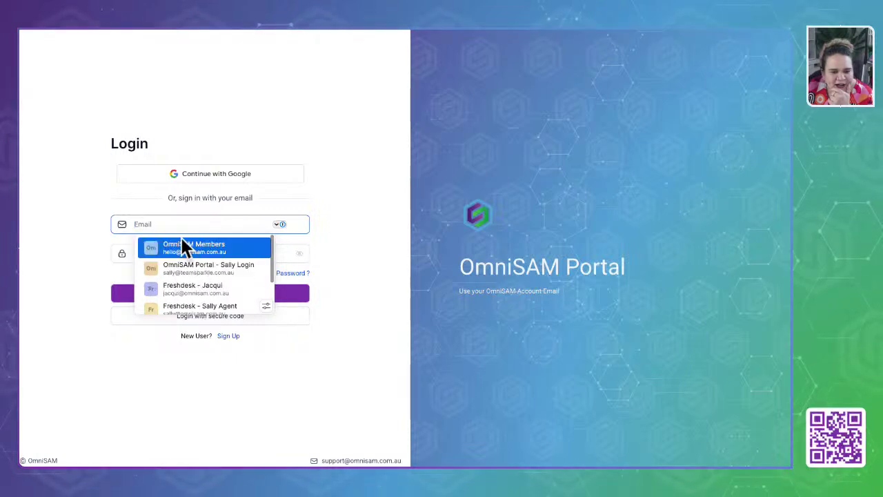
pyautogui.click(183, 242)
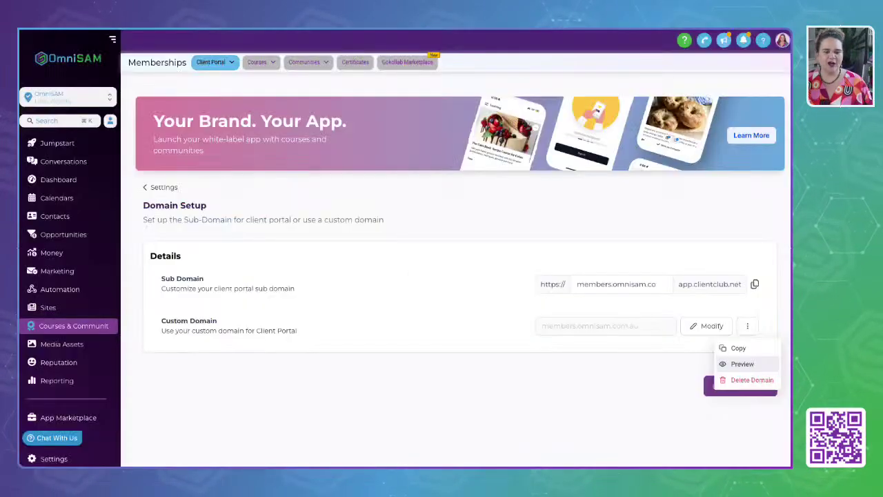
pyautogui.click(315, 363)
# Open the Communities Groups list from the Client Portal top menu.
pyautogui.click(216, 61)
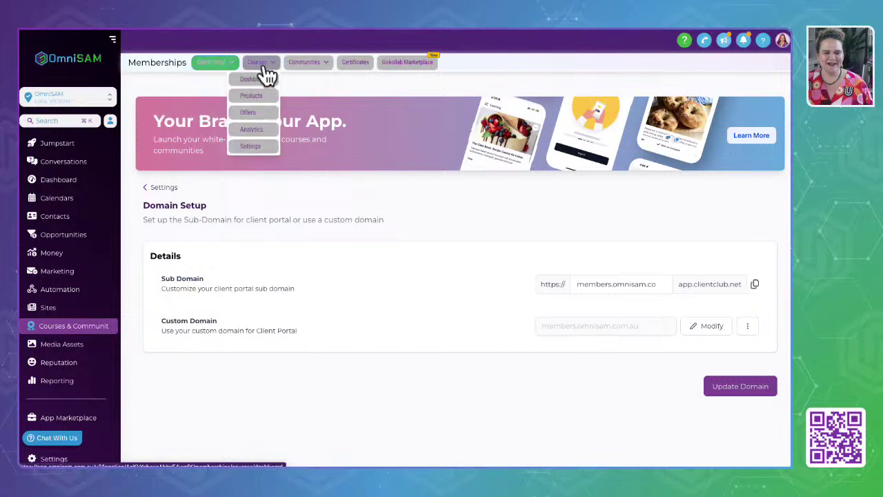
pyautogui.moveTo(310, 63)
pyautogui.click(285, 84)
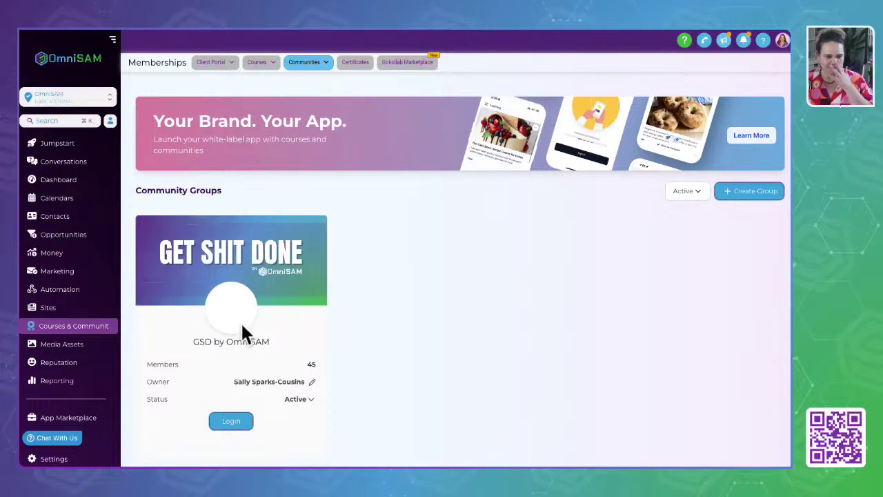
# Sign in to the OmniSAM Portal and reach its welcome page, with GSD by OmniSAM recently opened.
pyautogui.click(231, 422)
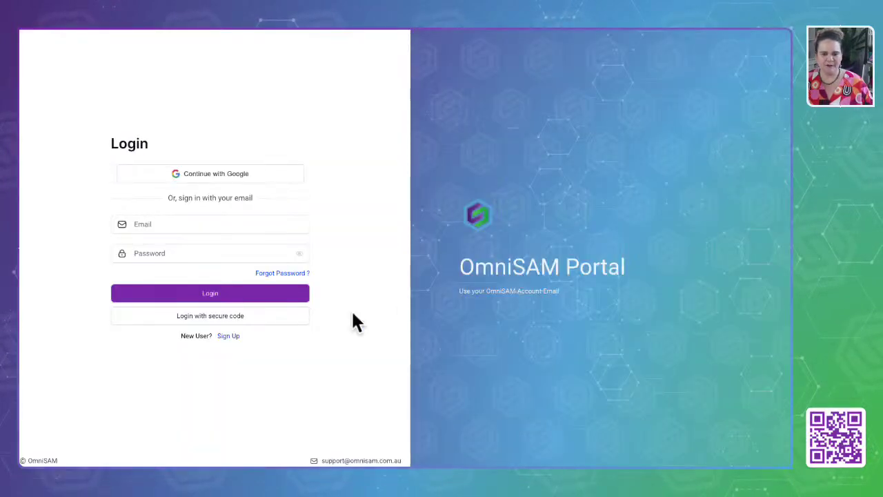
pyautogui.click(173, 225)
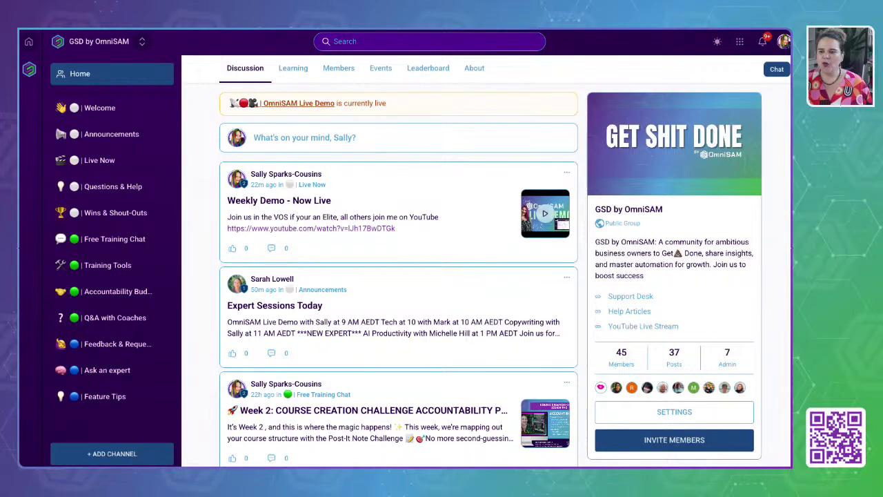
pyautogui.click(784, 42)
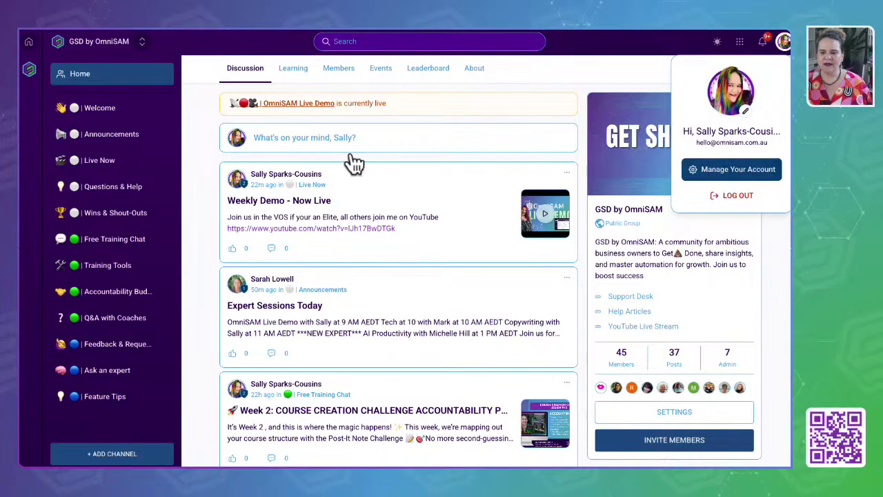
pyautogui.click(29, 43)
pyautogui.click(29, 40)
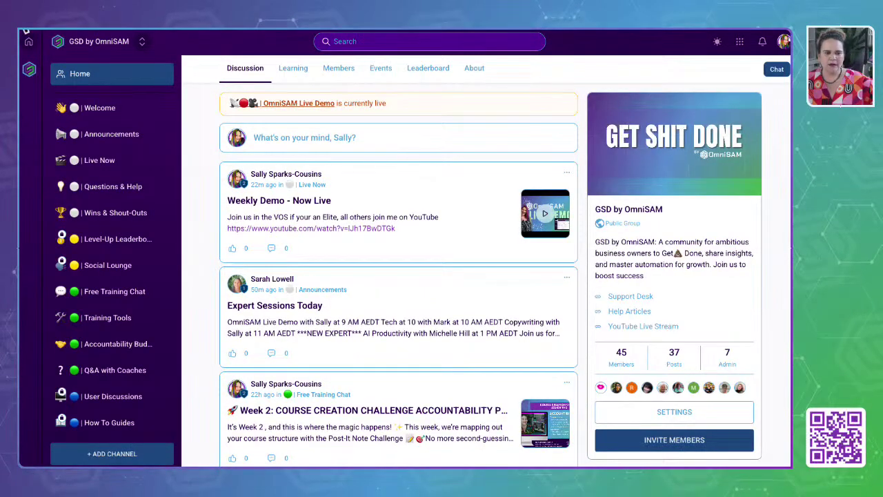
pyautogui.click(29, 40)
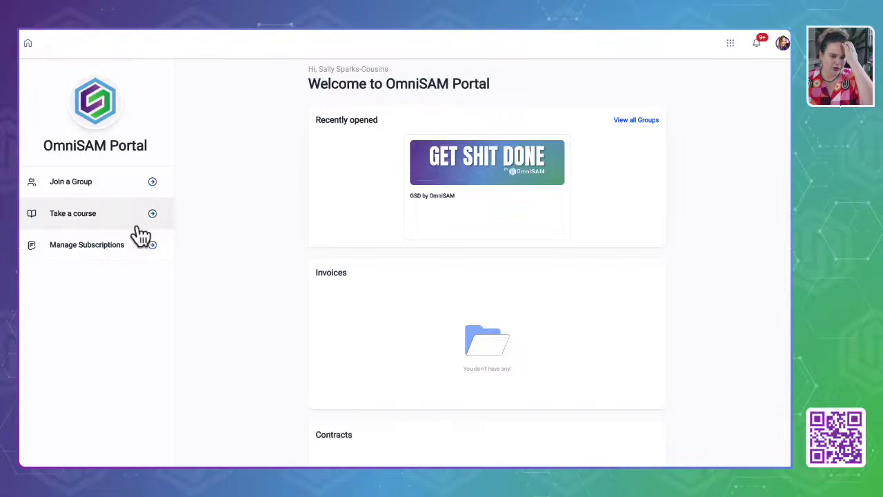
pyautogui.click(154, 213)
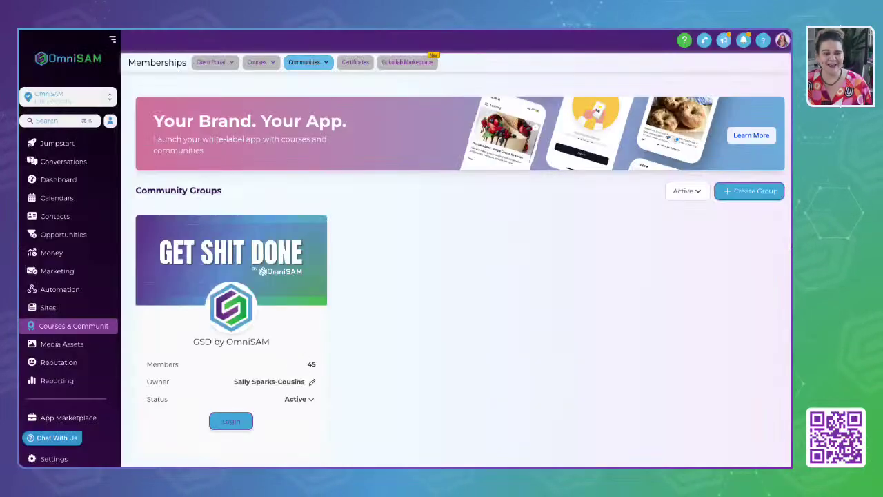
pyautogui.click(209, 63)
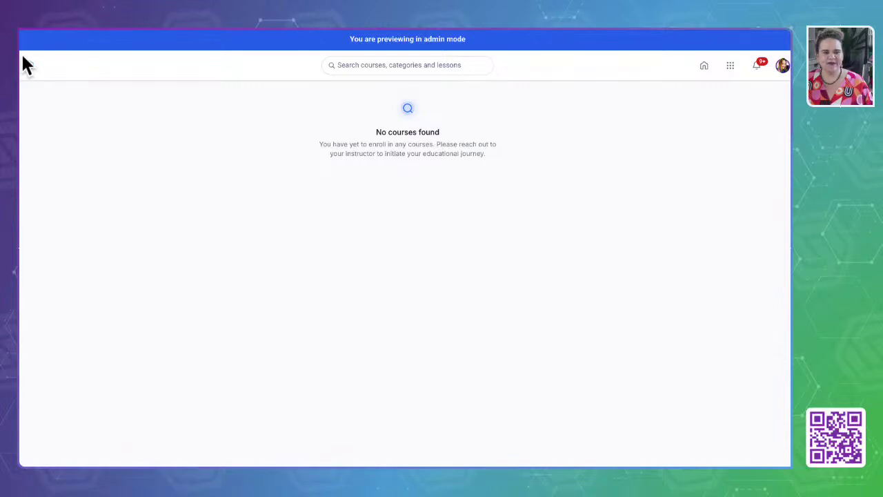
pyautogui.click(704, 67)
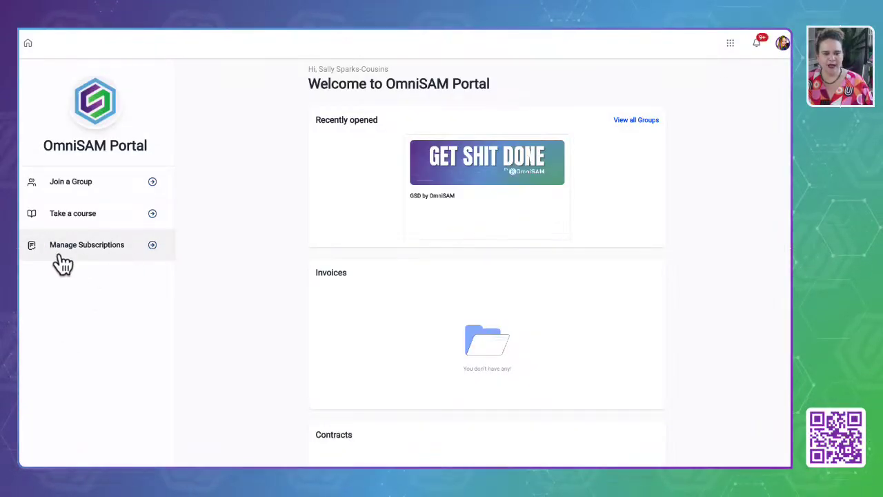
pyautogui.click(75, 249)
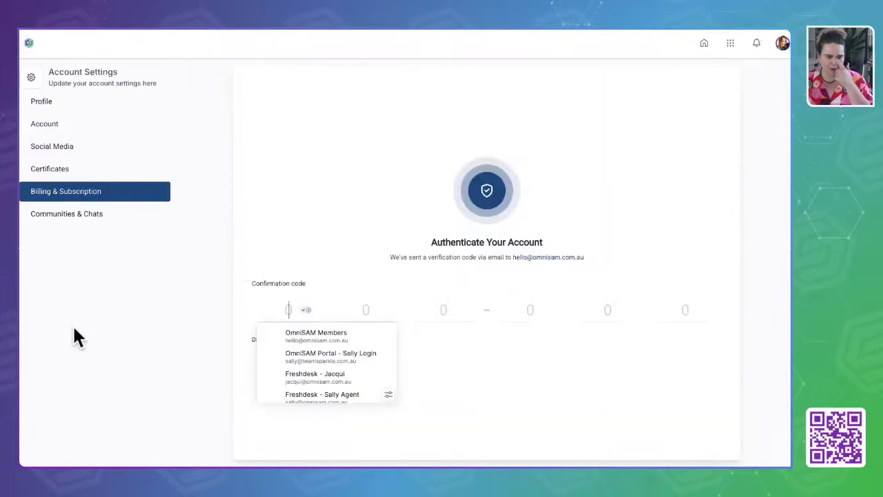
pyautogui.click(165, 310)
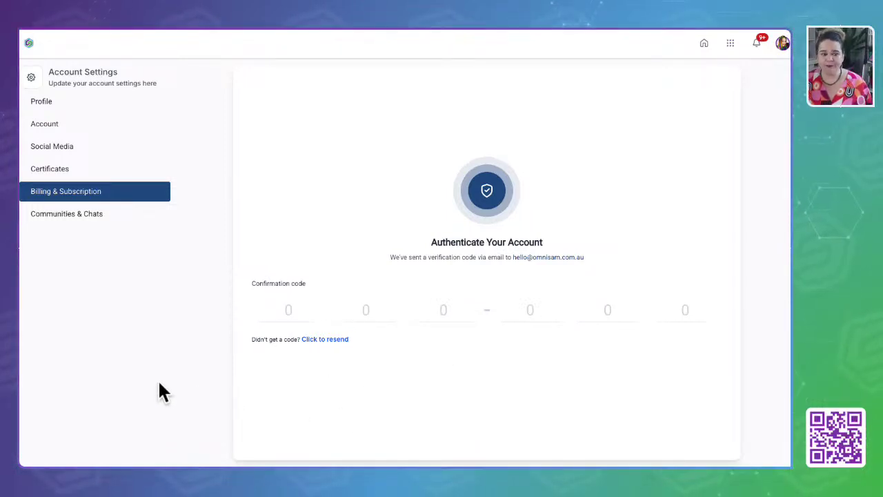
pyautogui.click(69, 172)
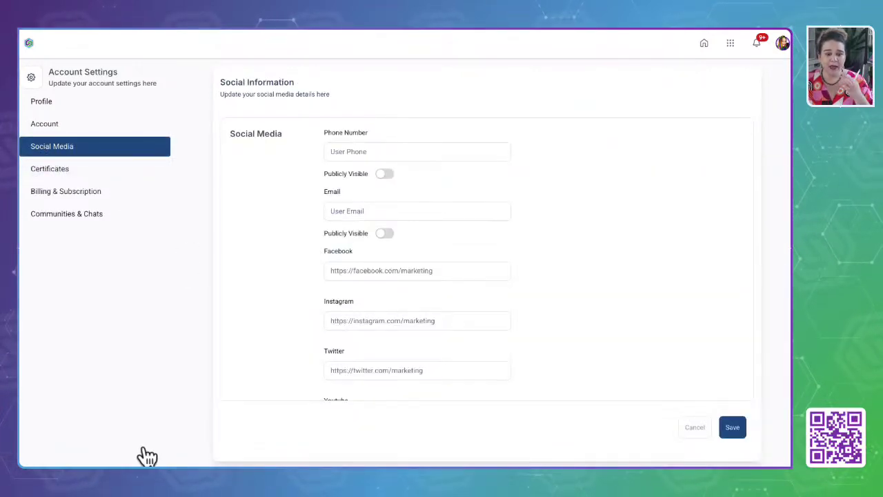
pyautogui.scroll(-2, 272, 280)
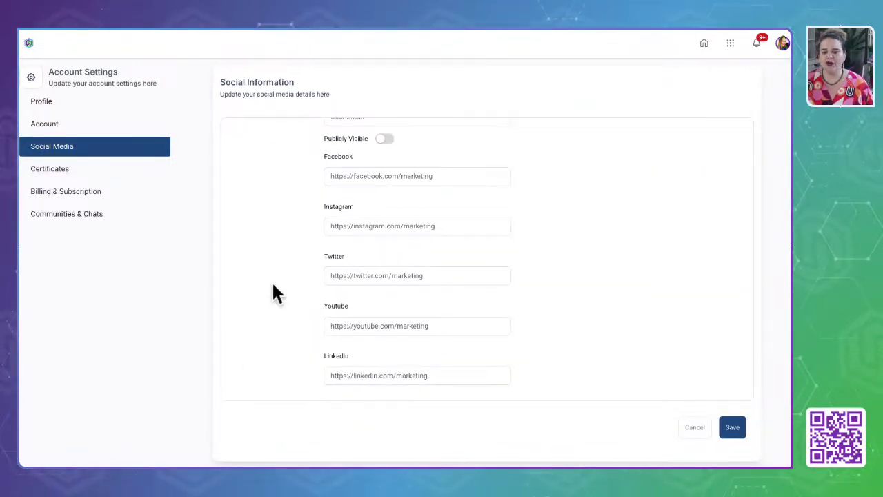
pyautogui.scroll(2, 271, 280)
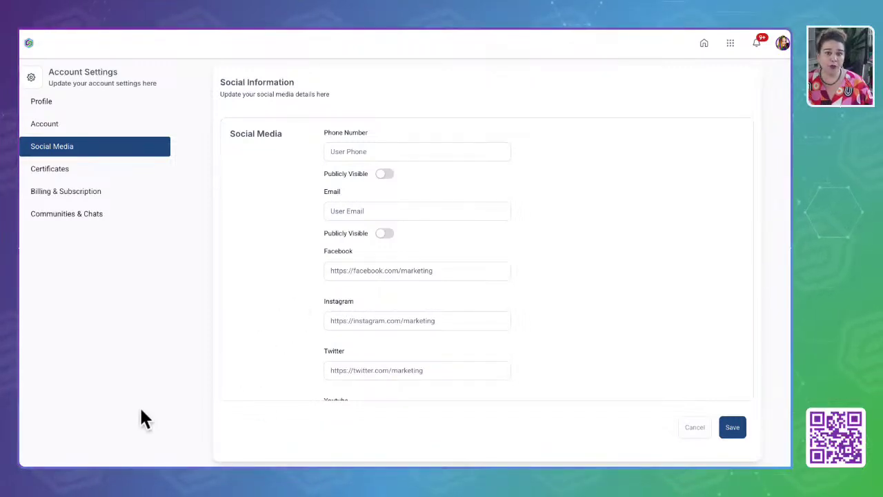
pyautogui.click(119, 391)
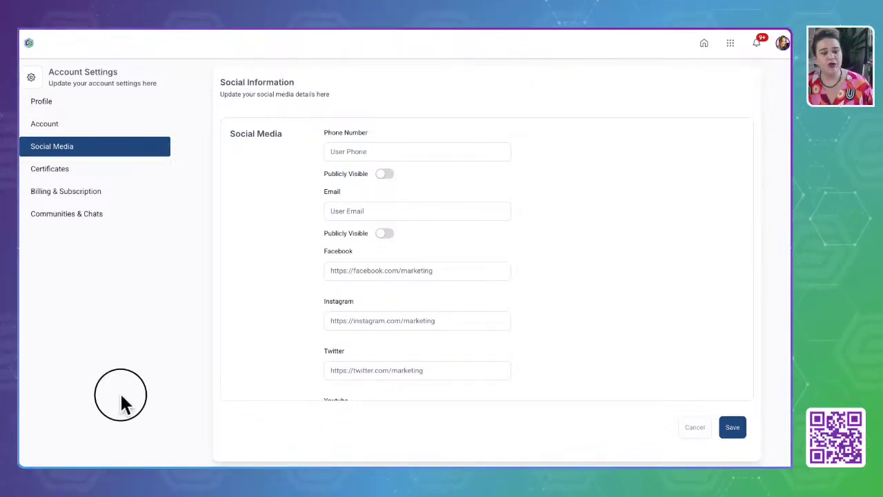
pyautogui.click(59, 107)
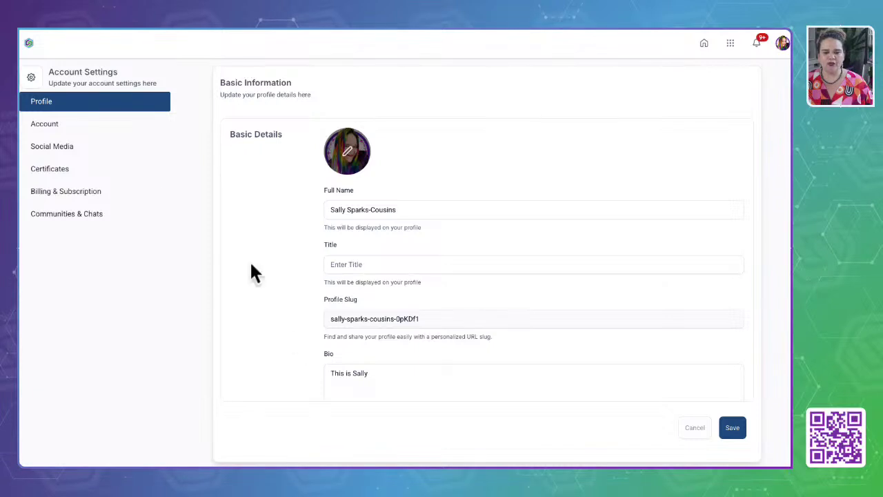
pyautogui.click(28, 124)
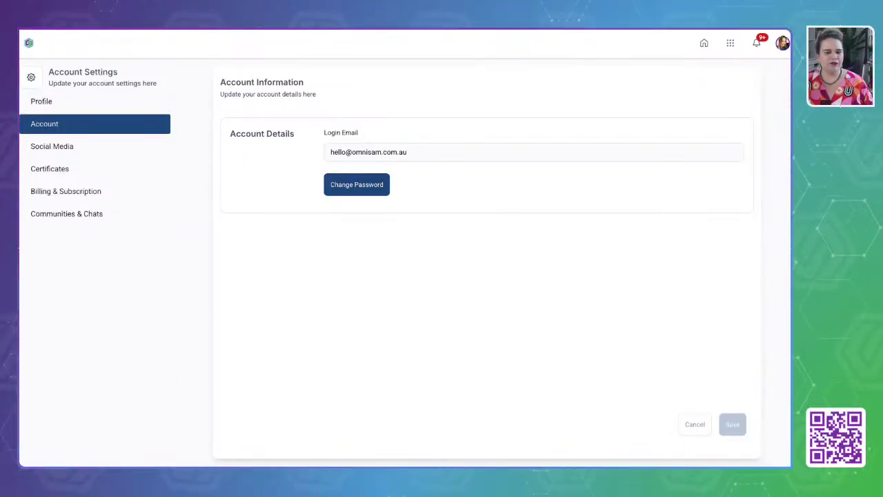
pyautogui.click(48, 218)
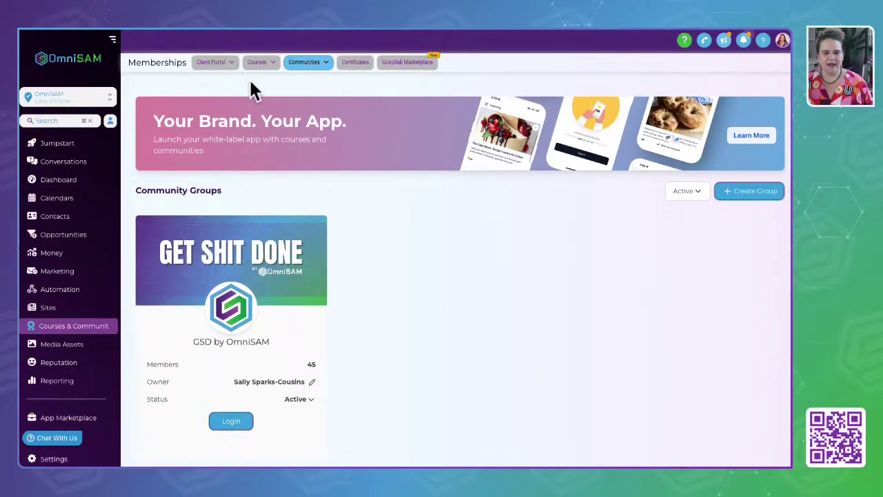
# Go to the client portal dashboard, then Settings, then Email Settings.
pyautogui.click(225, 64)
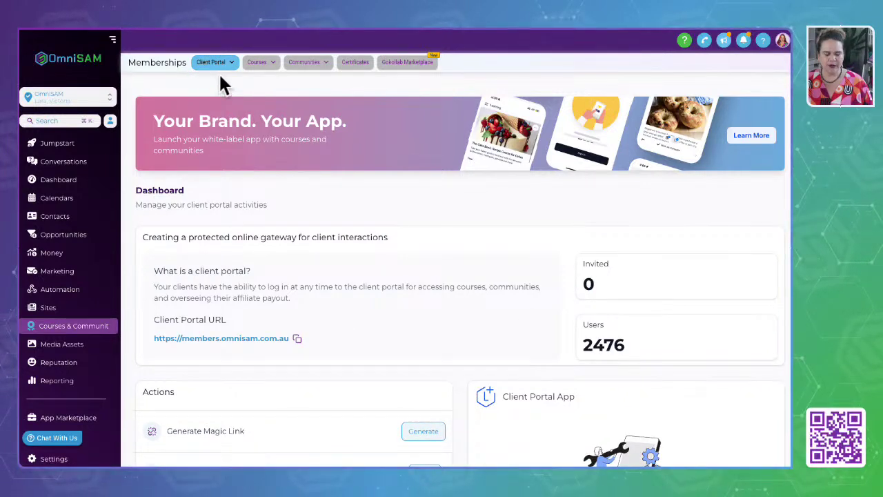
pyautogui.moveTo(218, 66)
pyautogui.click(206, 96)
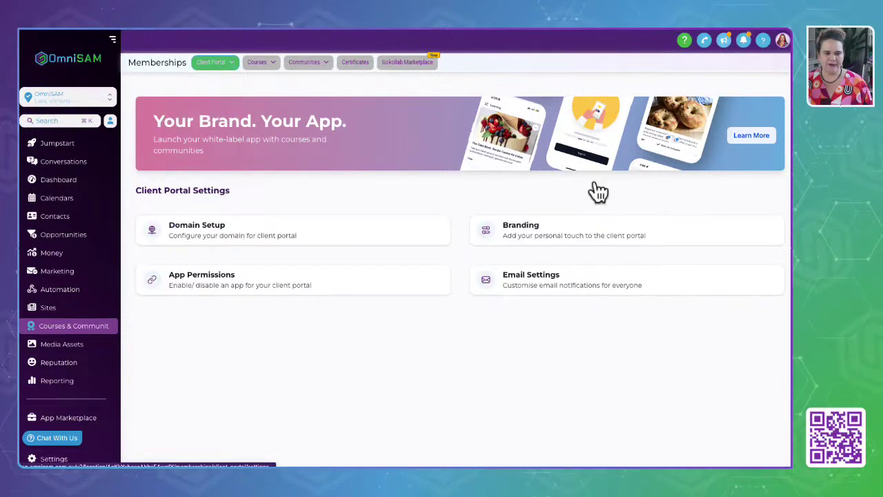
pyautogui.click(532, 283)
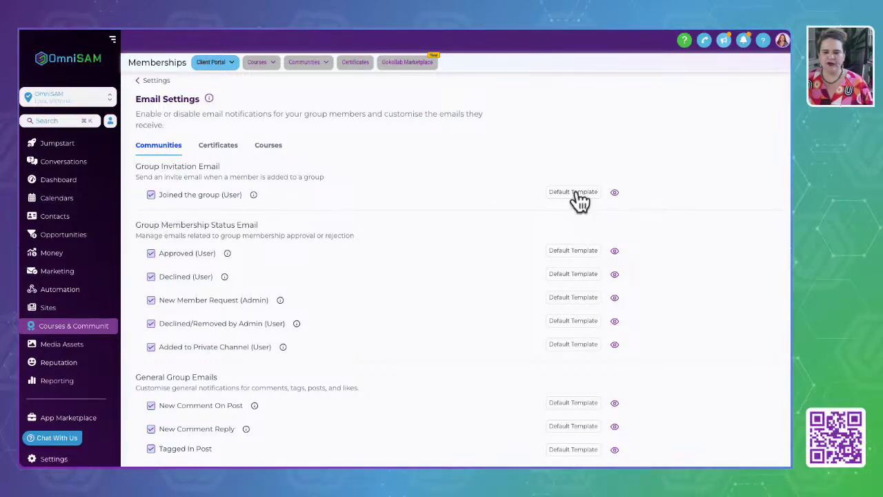
# Preview the Joined the group email and browse its template list without changing it.
pyautogui.click(614, 193)
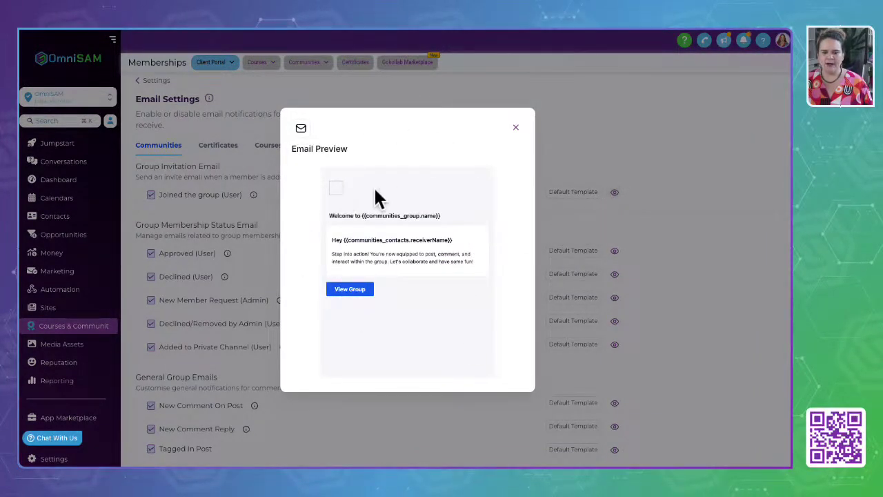
pyautogui.click(516, 131)
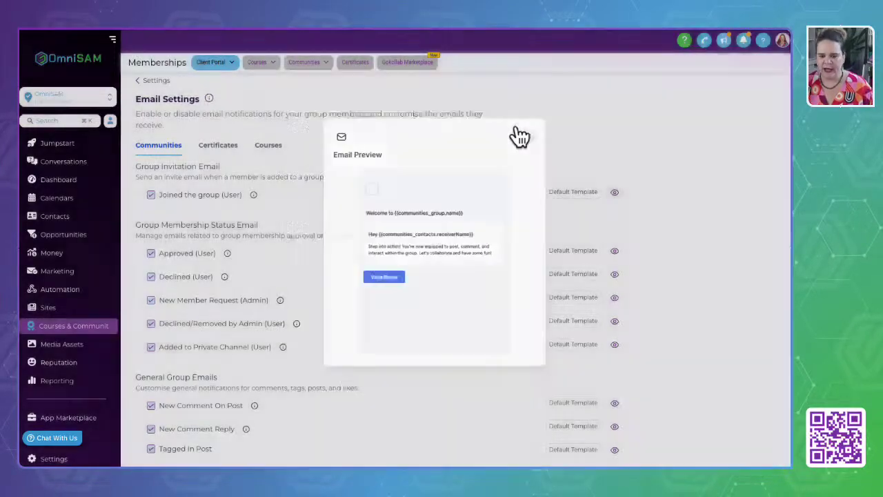
pyautogui.click(574, 193)
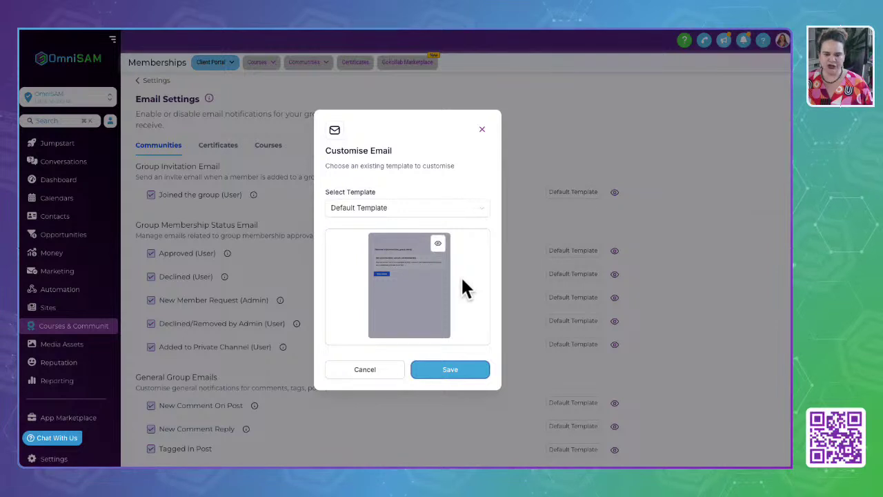
pyautogui.click(388, 212)
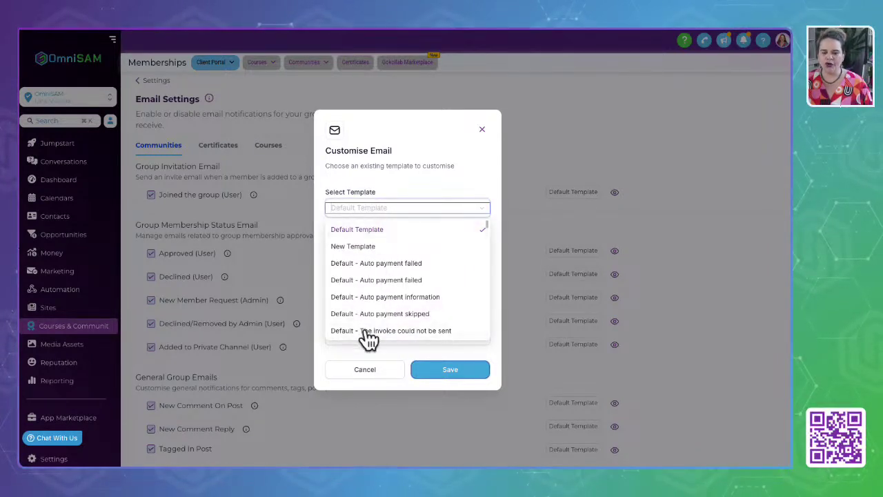
pyautogui.scroll(-3, 390, 282)
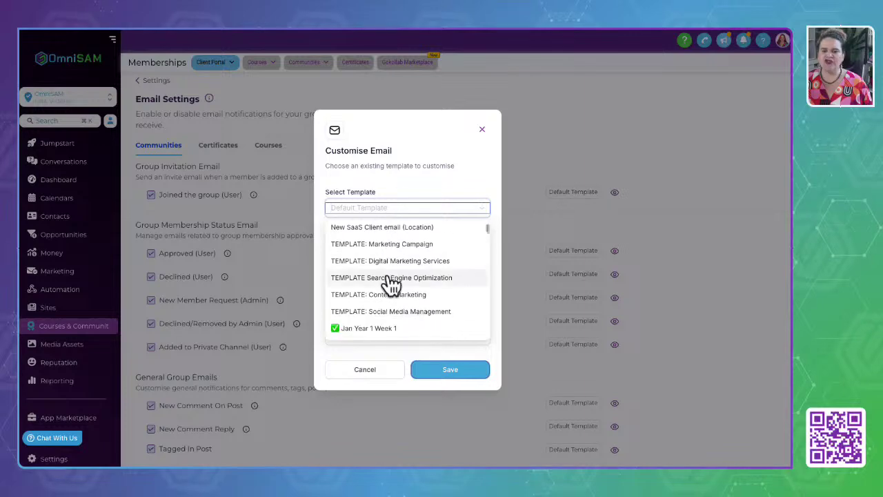
pyautogui.scroll(-10, 391, 282)
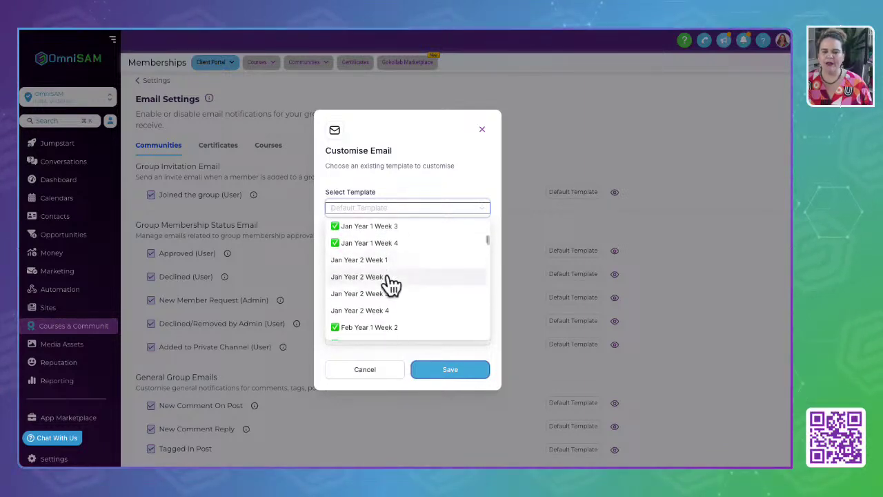
pyautogui.scroll(-3, 391, 282)
pyautogui.scroll(15, 391, 282)
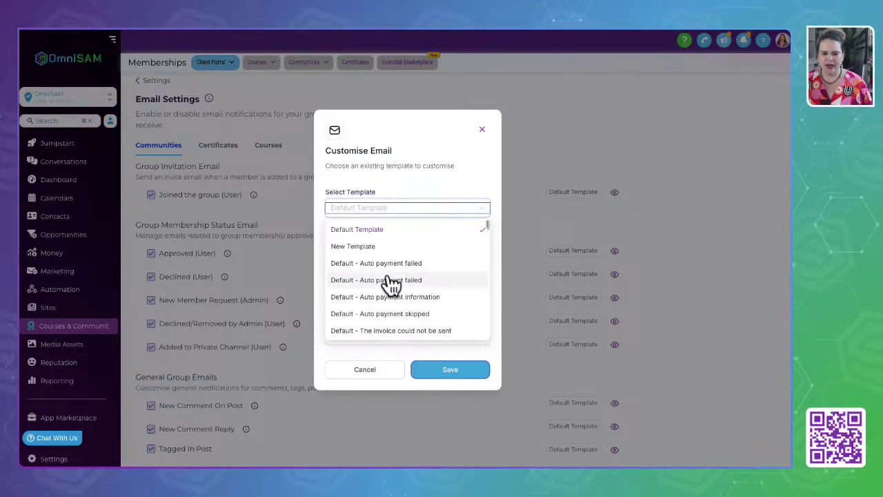
pyautogui.click(463, 137)
pyautogui.click(481, 130)
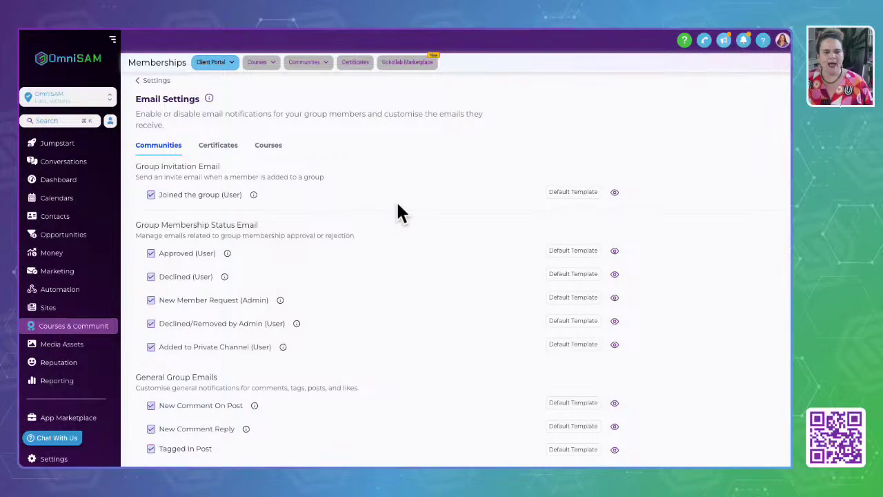
# Highlight the Group Membership Status Email heading, scroll the community emails, and switch to Certificates.
pyautogui.moveTo(136, 225); pyautogui.dragTo(327, 223)
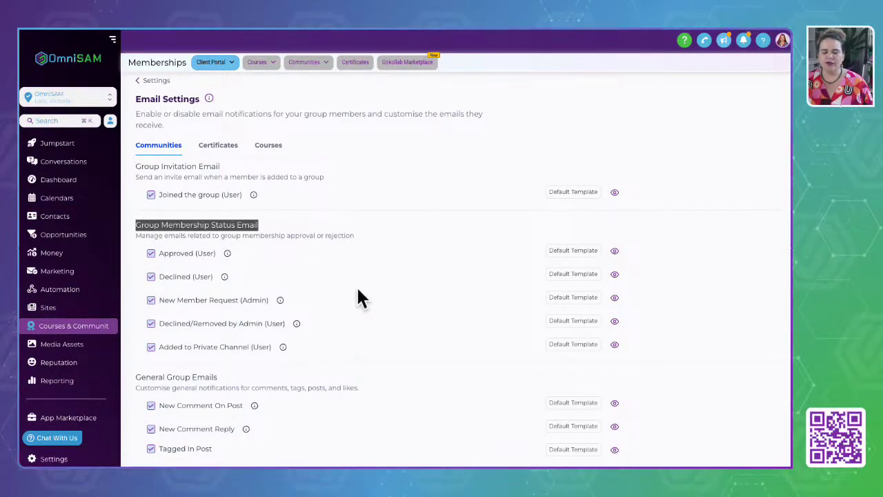
pyautogui.scroll(-2, 329, 364)
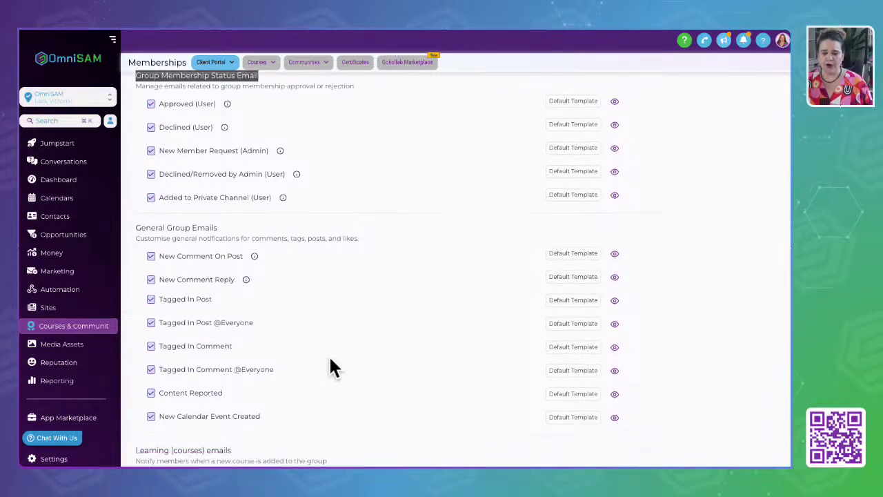
pyautogui.scroll(-4, 330, 364)
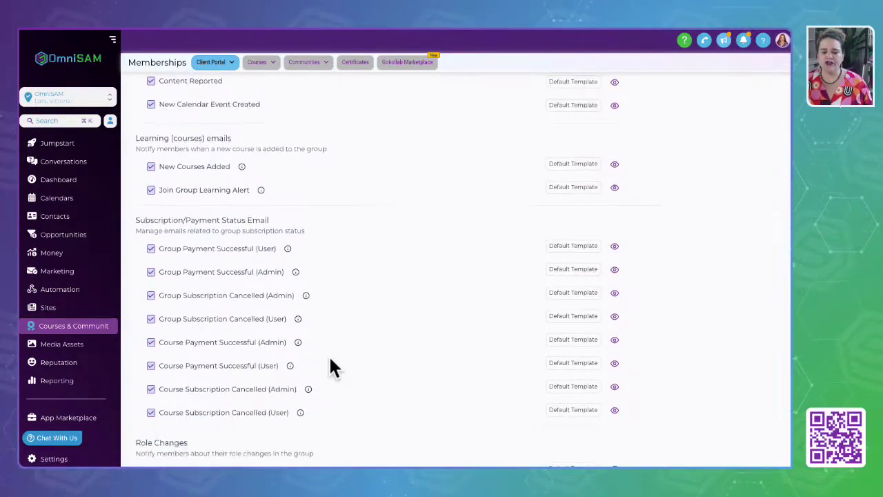
pyautogui.scroll(-1, 330, 366)
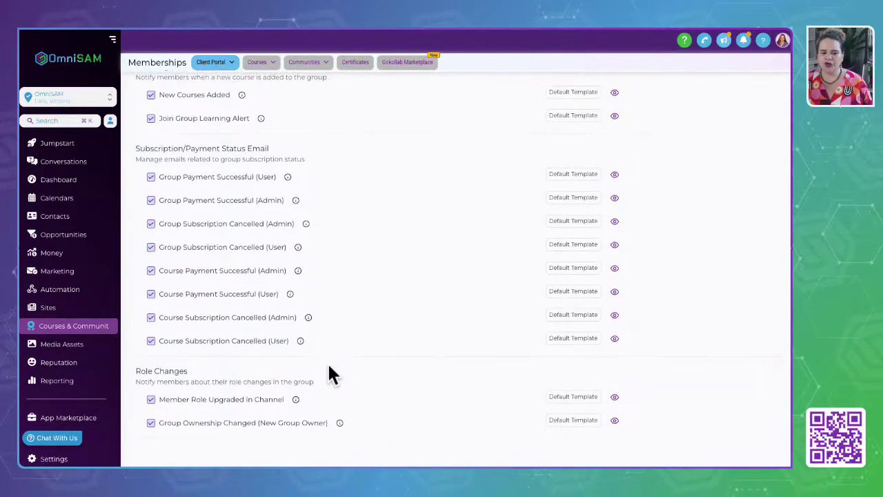
pyautogui.scroll(4, 330, 373)
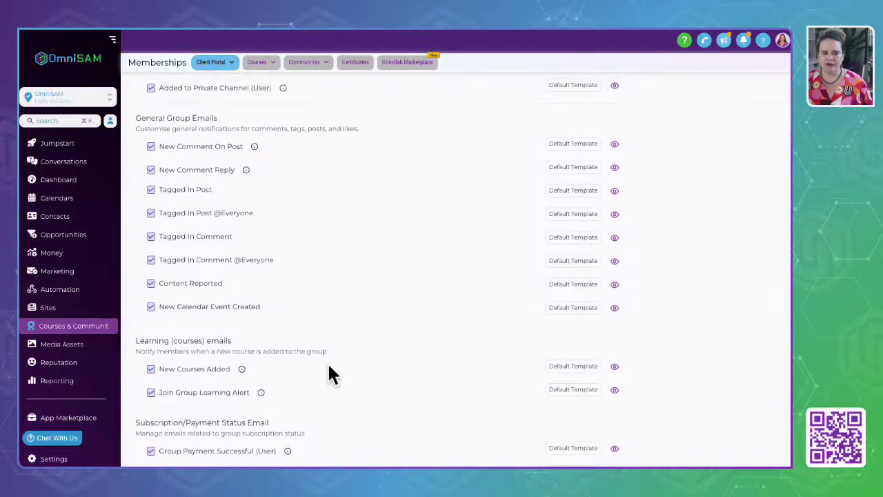
pyautogui.scroll(4, 330, 373)
pyautogui.click(218, 150)
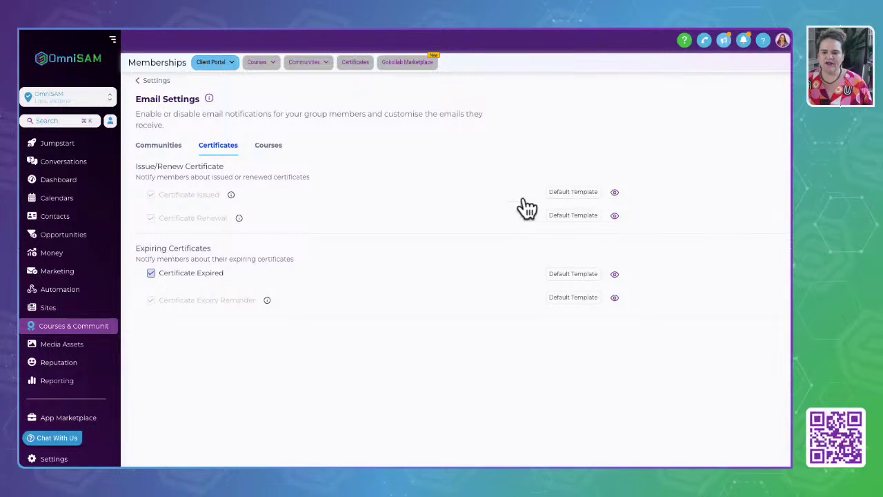
# Preview the Certificate Issued and Certificate Renewal email templates.
pyautogui.click(615, 193)
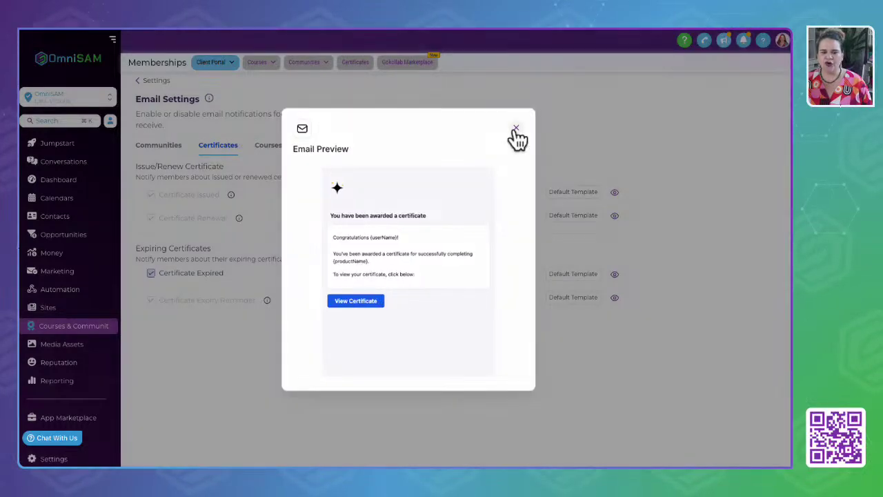
pyautogui.click(516, 128)
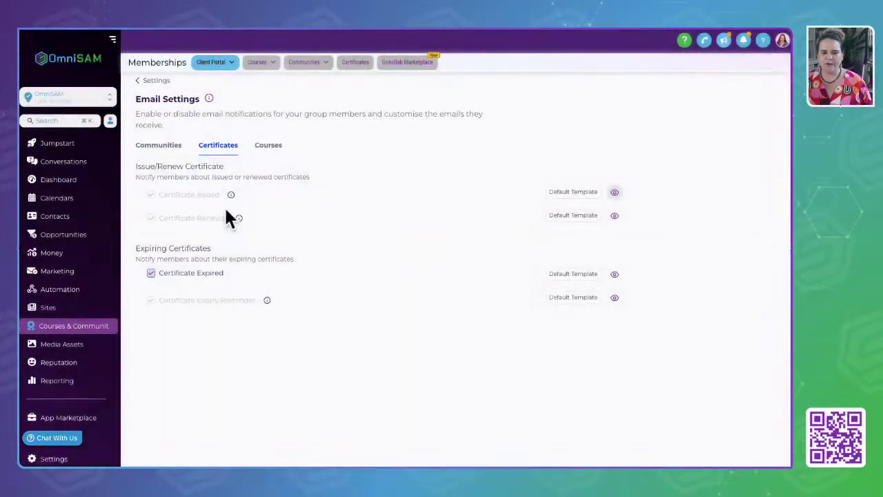
pyautogui.click(615, 215)
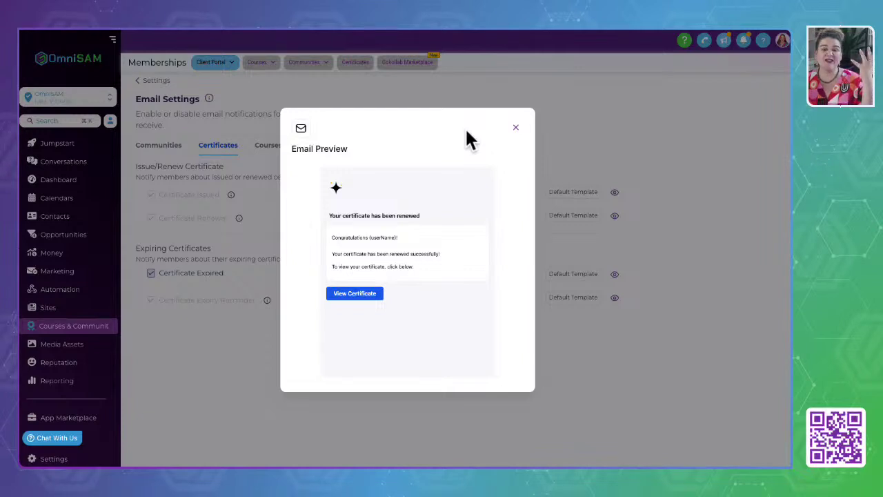
pyautogui.click(516, 127)
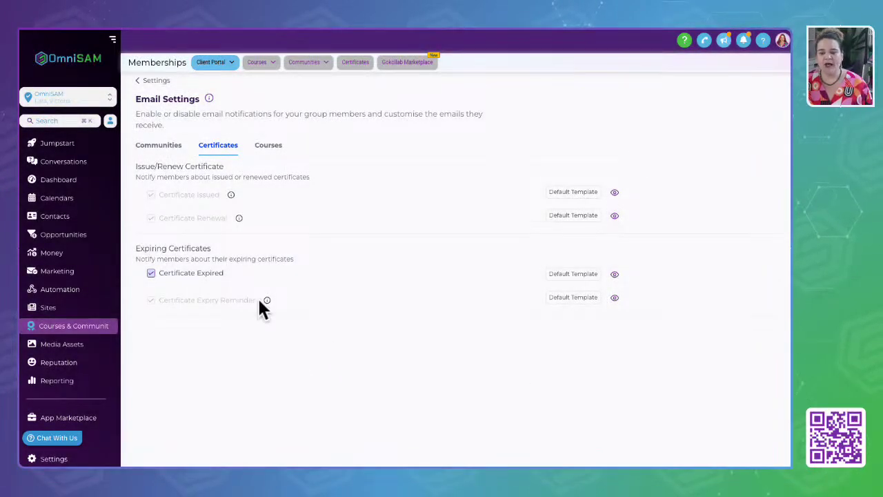
# Highlight the Expiring Certificates description, preview the Certificate Expired email, then switch to Courses.
pyautogui.moveTo(136, 247); pyautogui.dragTo(331, 276)
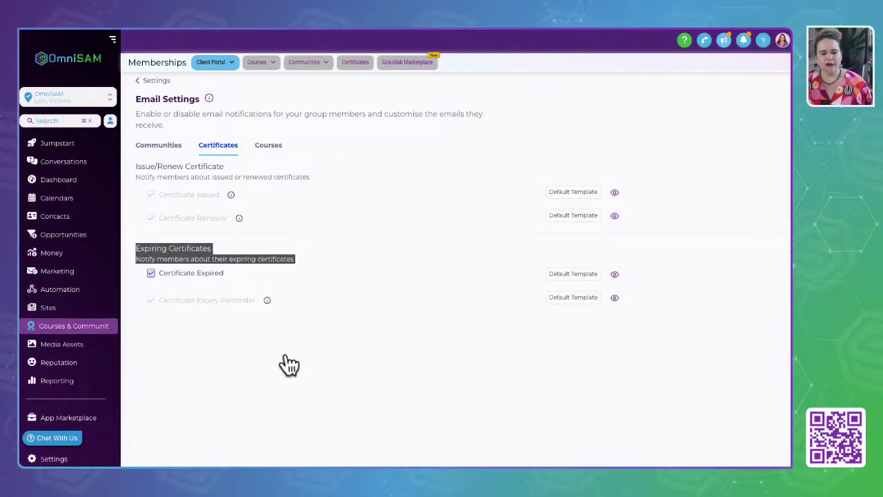
pyautogui.click(614, 275)
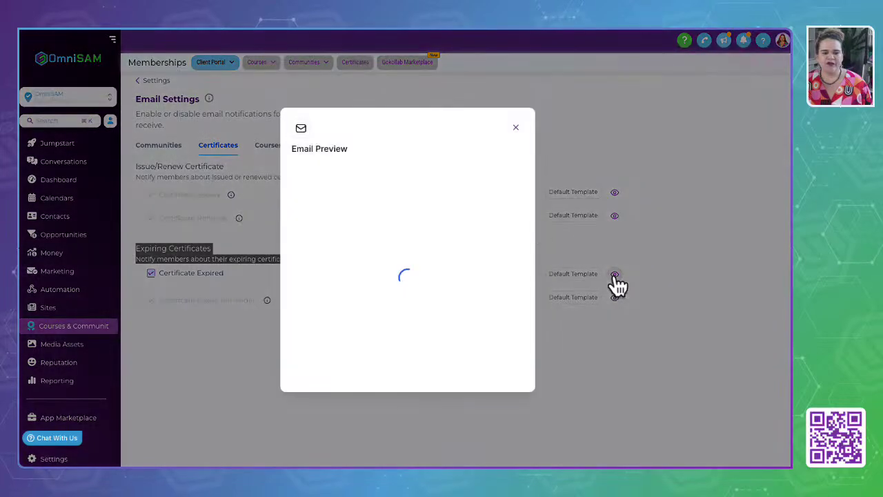
pyautogui.click(515, 128)
pyautogui.click(273, 146)
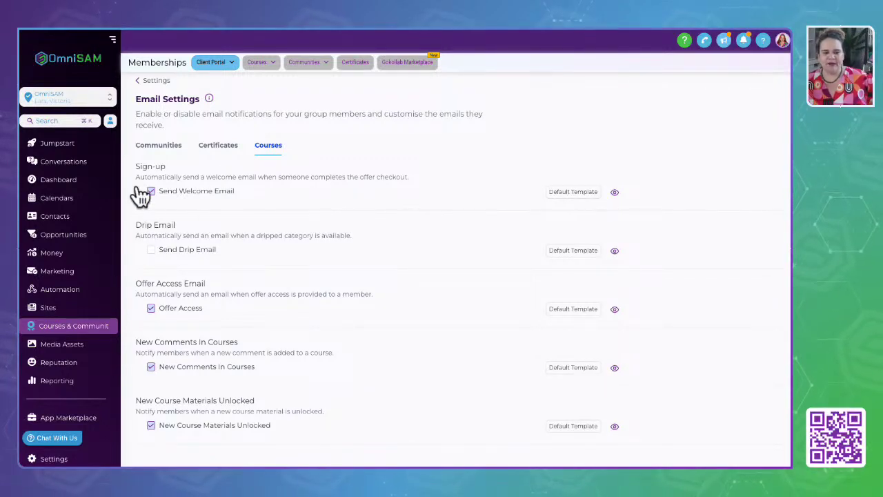
# Highlight the Sign-up and Drip Email descriptions, toggle Send Drip Email, and preview its template.
pyautogui.moveTo(138, 167); pyautogui.dragTo(411, 178)
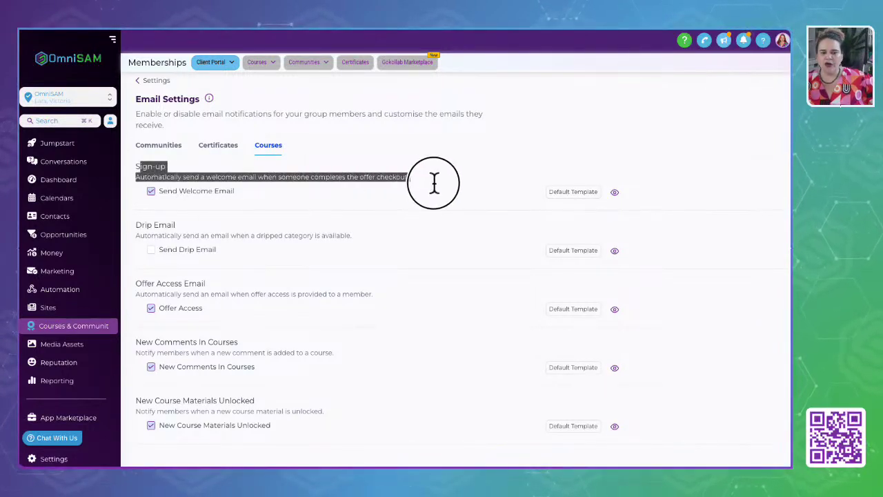
pyautogui.click(210, 219)
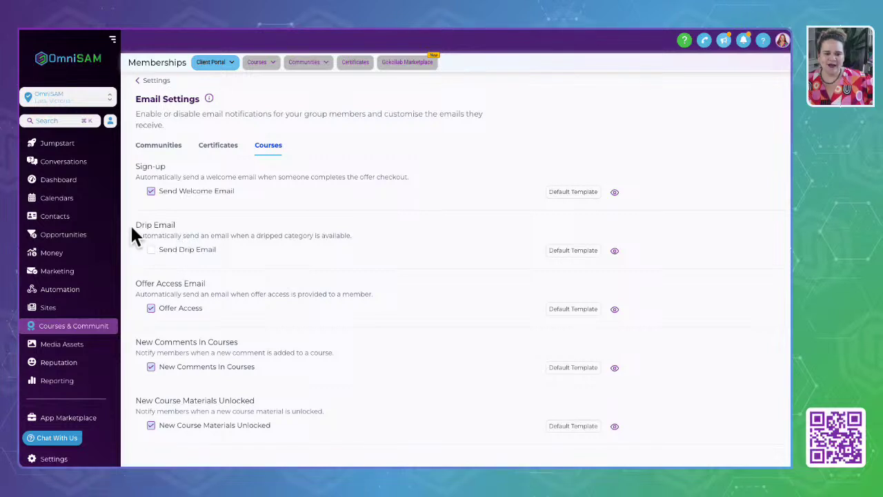
pyautogui.moveTo(135, 224); pyautogui.dragTo(388, 247)
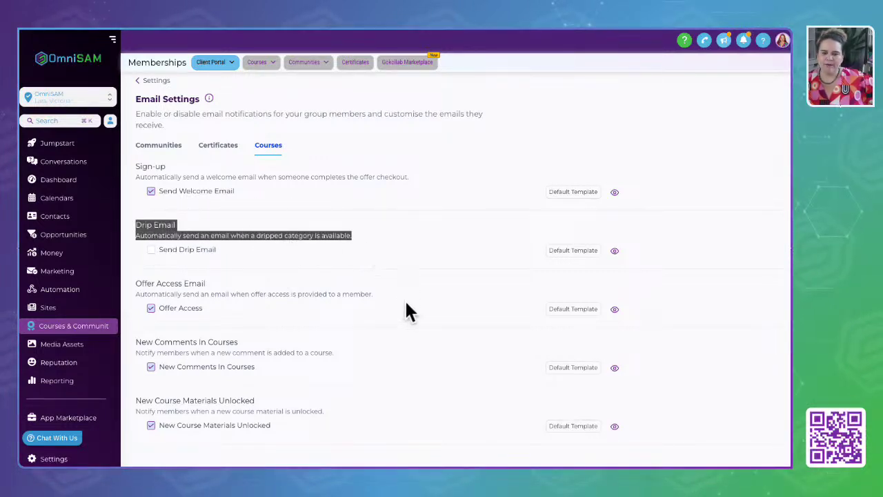
pyautogui.click(151, 250)
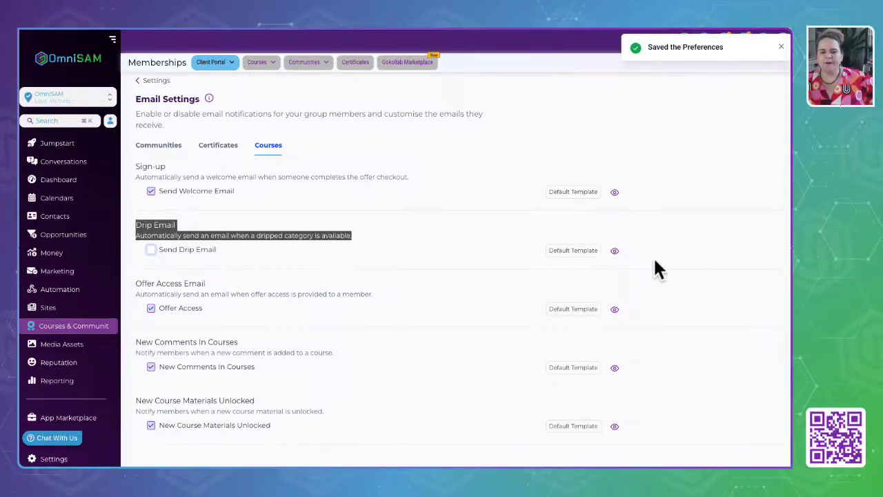
pyautogui.click(614, 251)
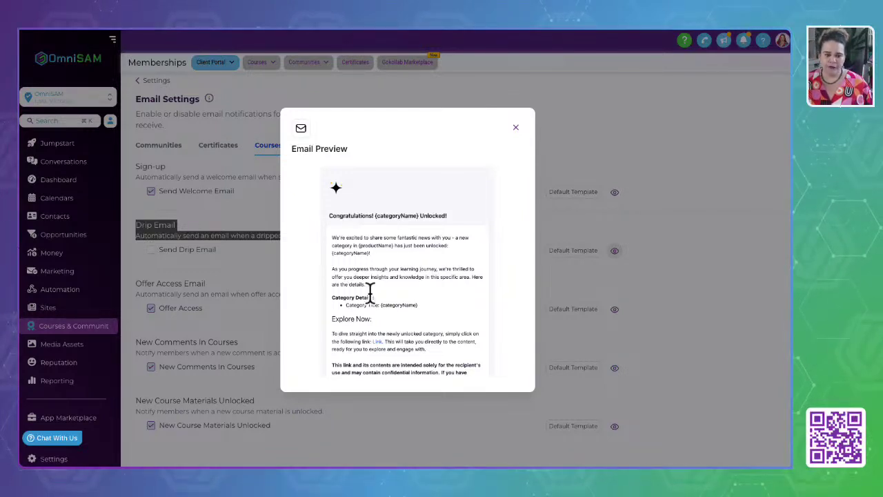
pyautogui.scroll(-10, 414, 273)
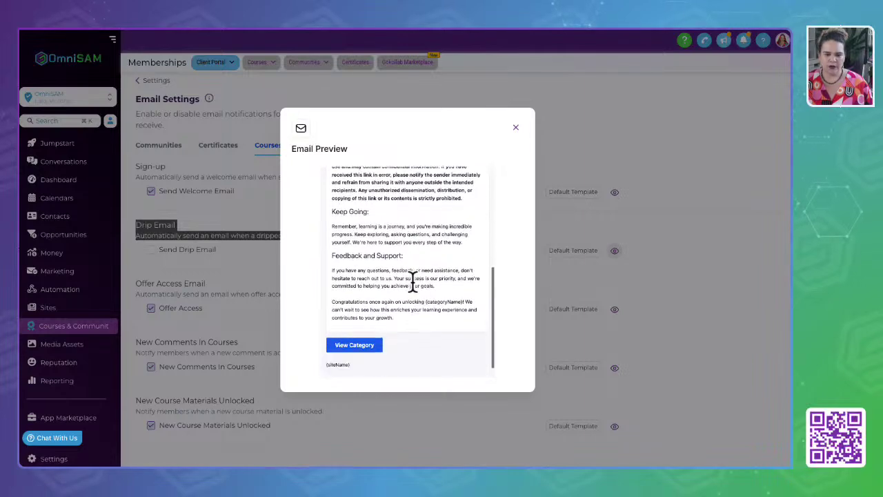
pyautogui.click(515, 127)
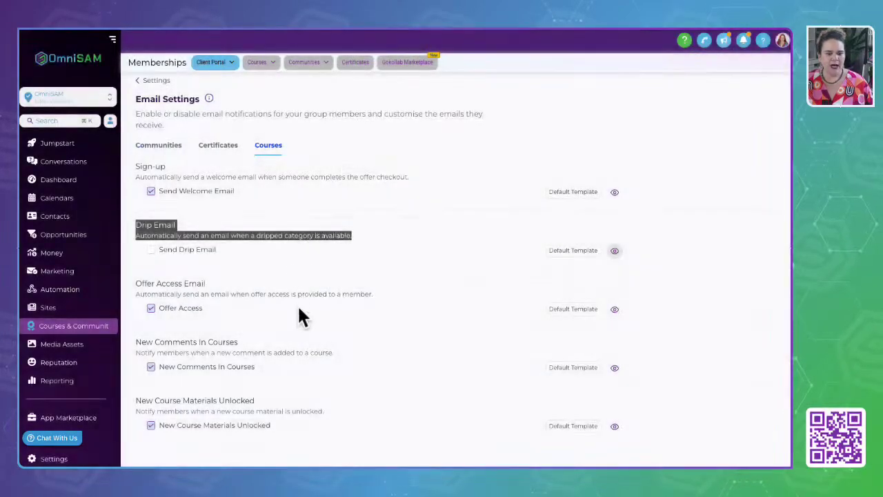
# Highlight the New Comments In Courses and New Course Materials Unlocked headings, then clear highlights.
pyautogui.scroll(-1, 193, 305)
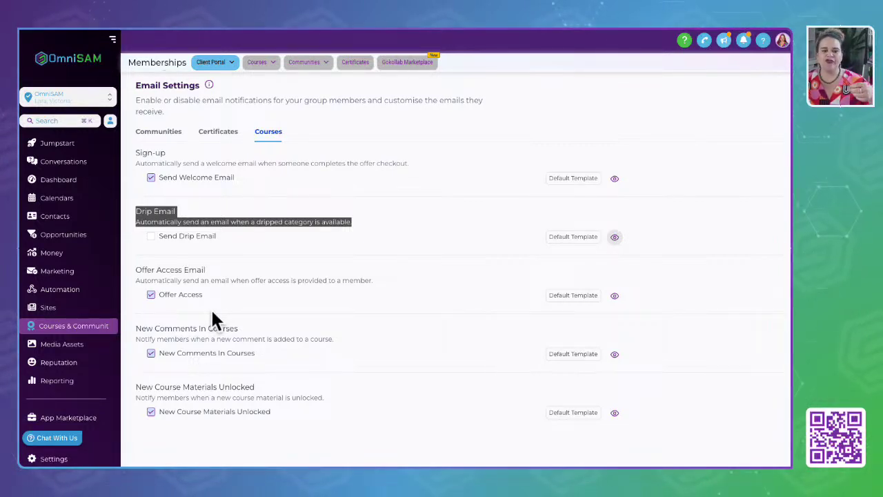
pyautogui.moveTo(143, 332); pyautogui.dragTo(281, 326)
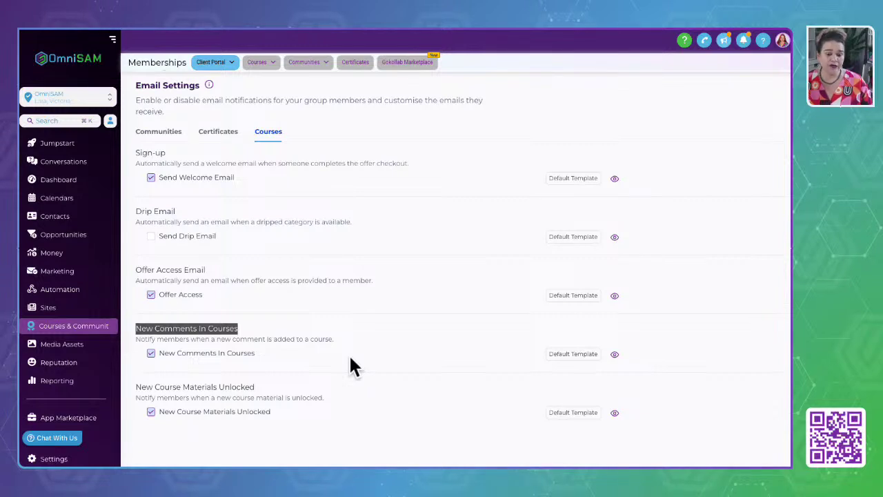
pyautogui.click(137, 385)
pyautogui.moveTo(137, 385); pyautogui.dragTo(320, 388)
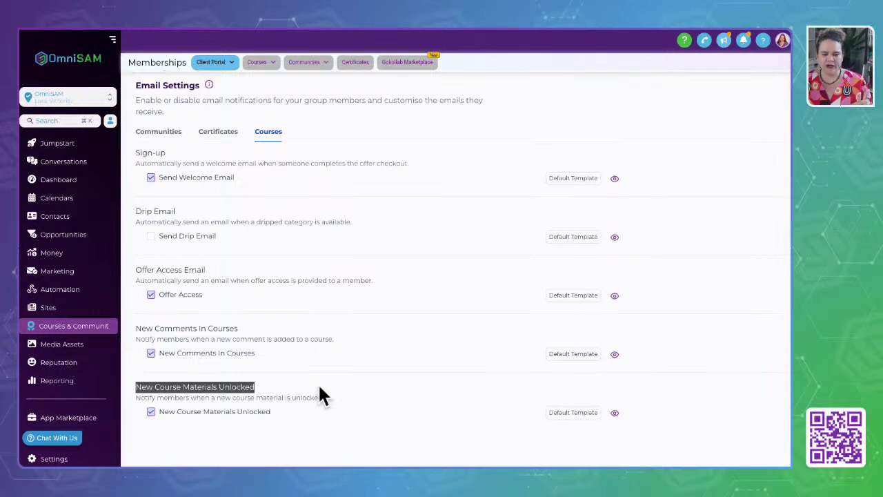
pyautogui.click(135, 218)
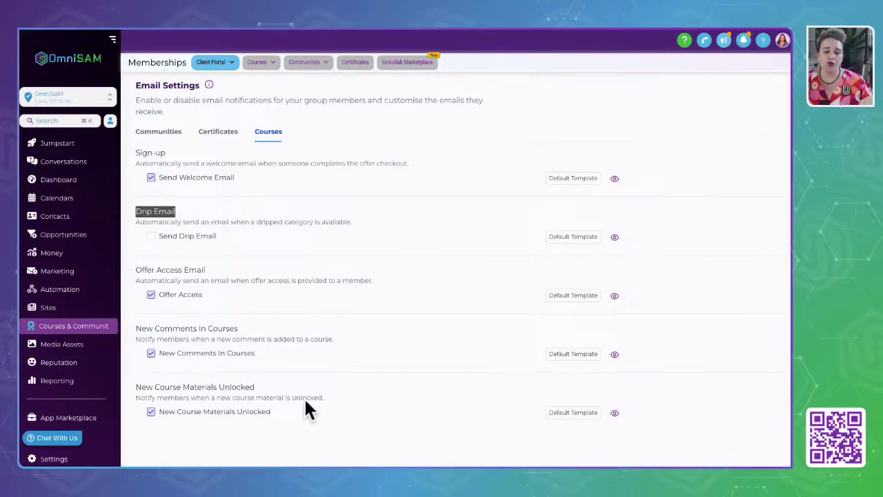
pyautogui.click(259, 440)
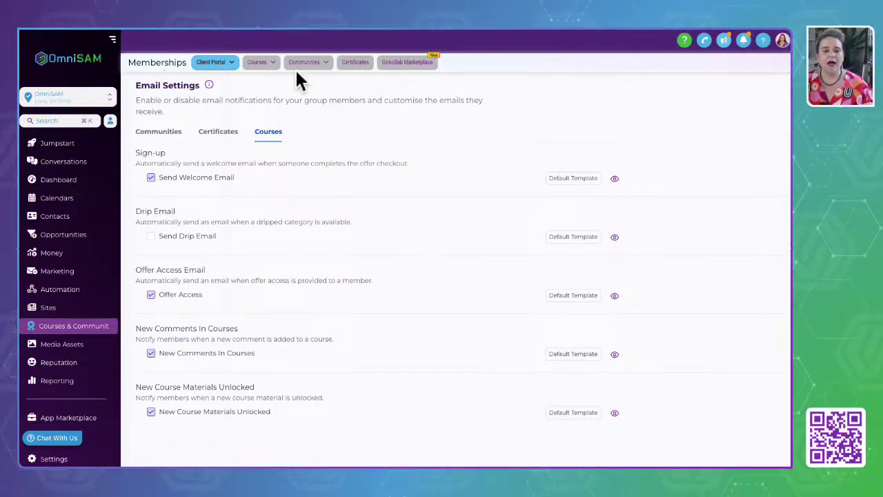
# Flip between the Certificates and Courses email tabs, then go to Courses > Dashboard.
pyautogui.click(154, 130)
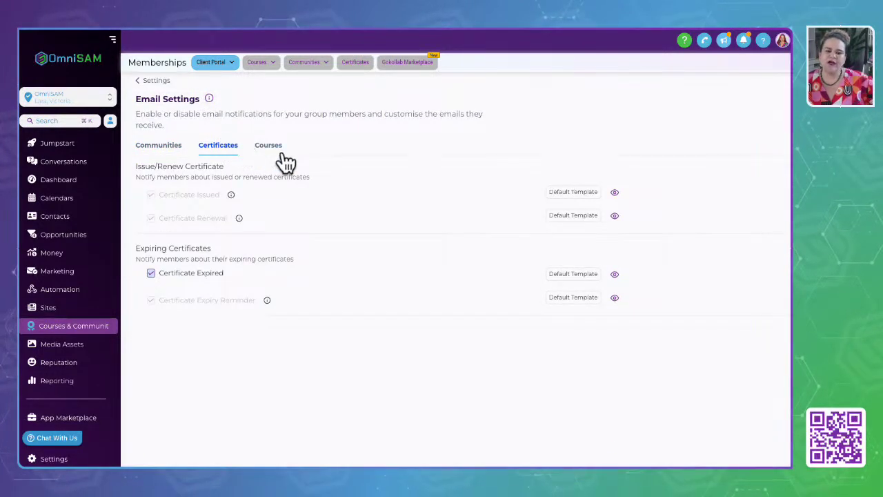
pyautogui.click(269, 146)
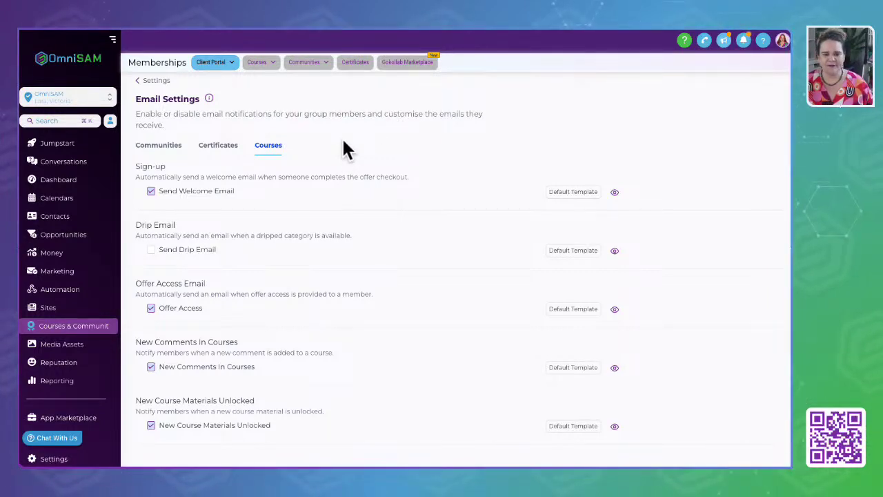
pyautogui.moveTo(253, 63)
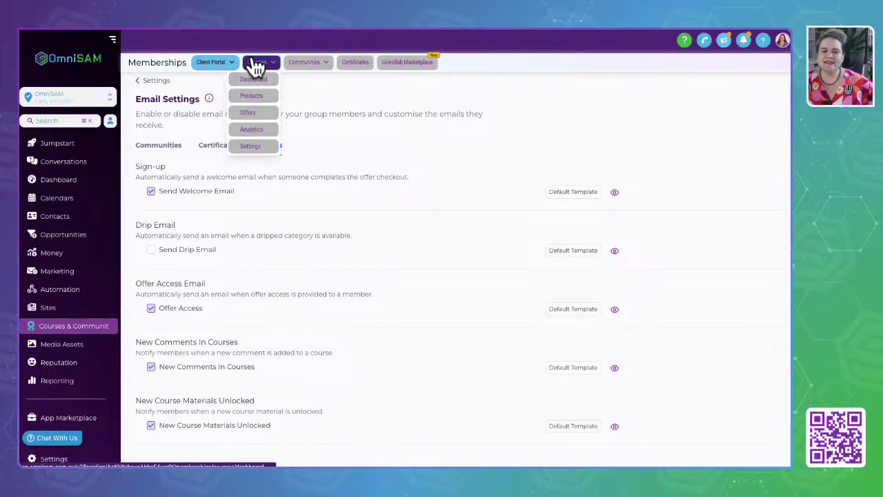
pyautogui.click(253, 78)
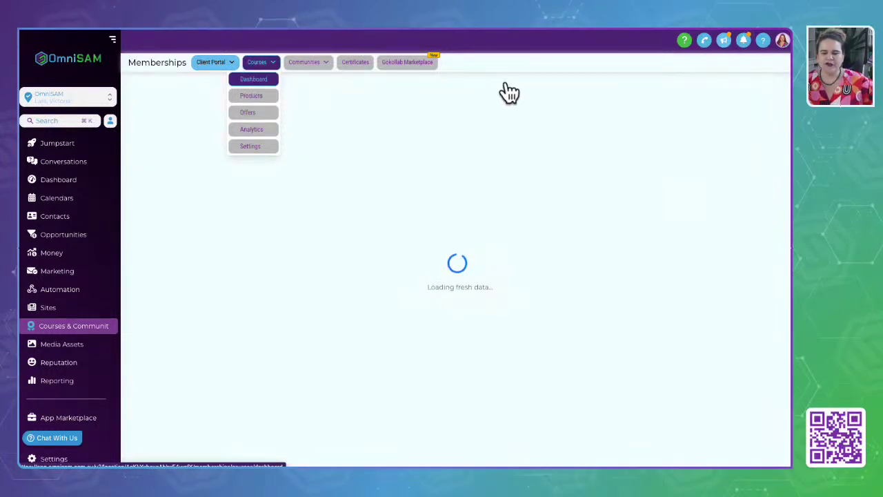
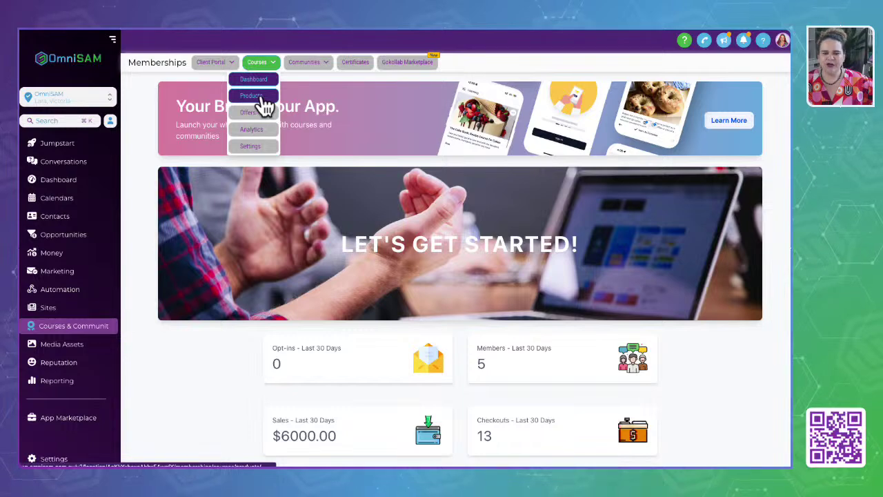
# Go to Courses > Products and scroll through the 71 product cards and back up.
pyautogui.click(259, 104)
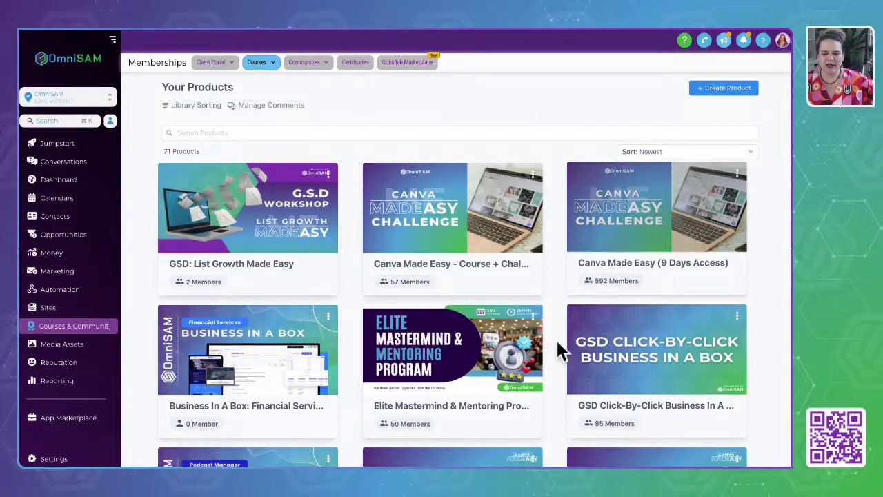
pyautogui.scroll(-8, 281, 374)
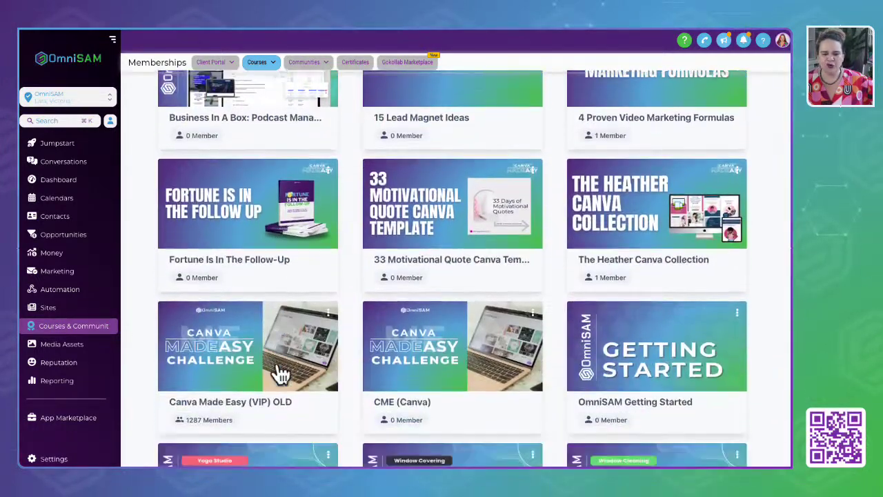
pyautogui.scroll(-9, 281, 374)
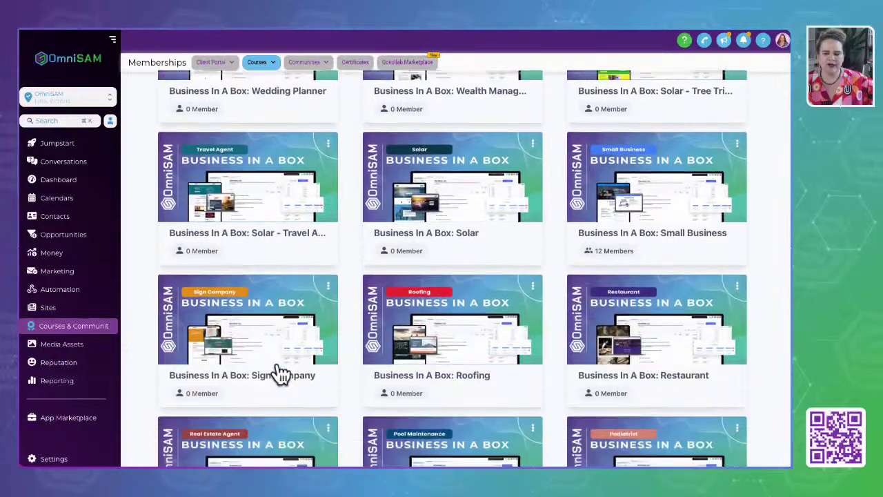
pyautogui.scroll(-10, 281, 373)
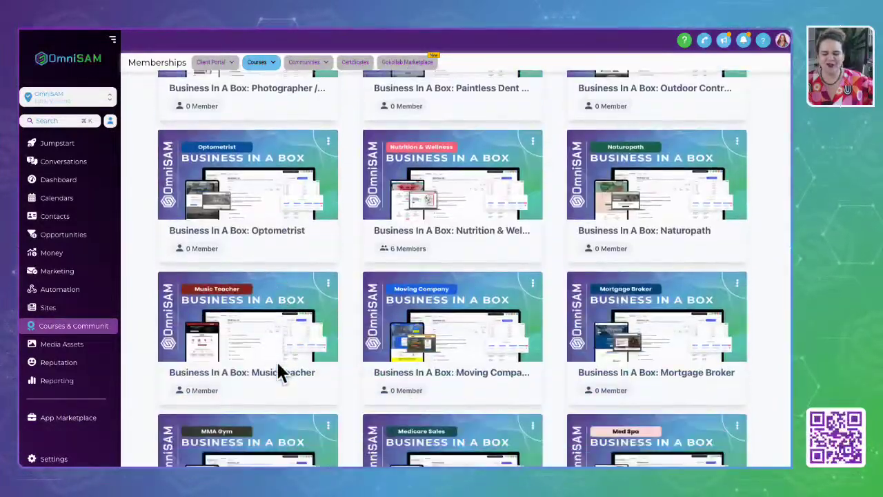
pyautogui.scroll(-10, 281, 374)
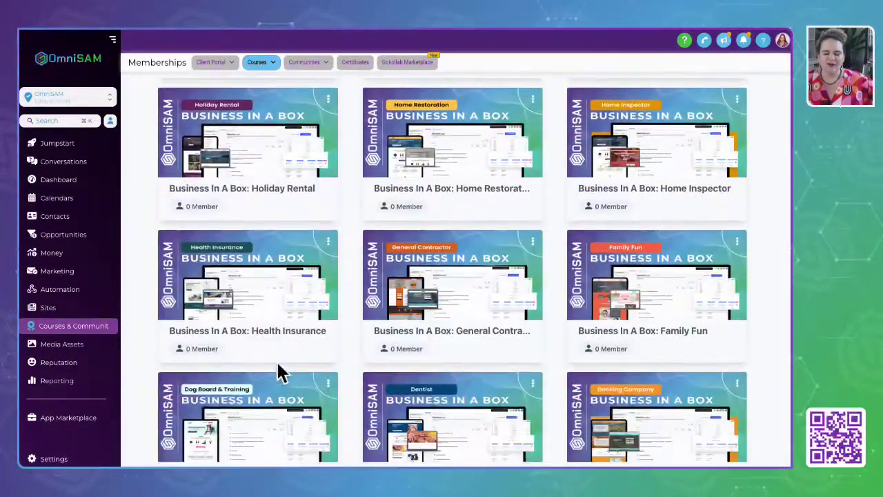
pyautogui.scroll(-5, 281, 374)
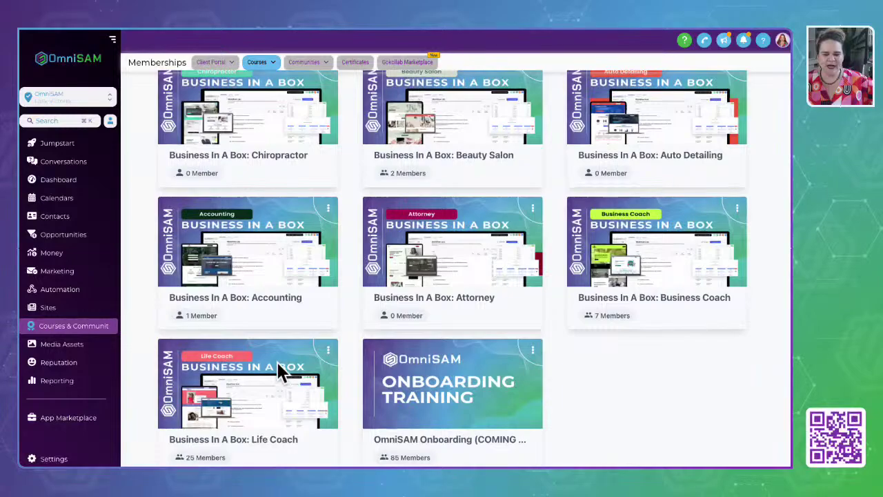
pyautogui.scroll(20, 281, 373)
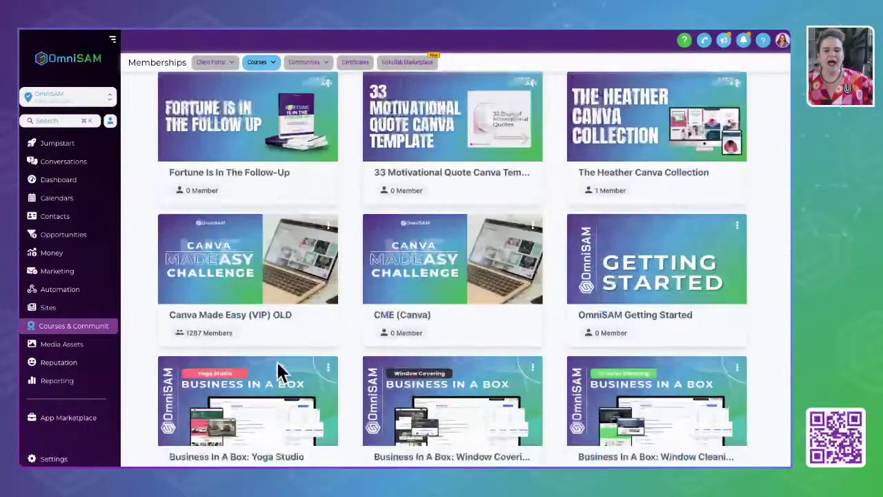
pyautogui.scroll(8, 282, 372)
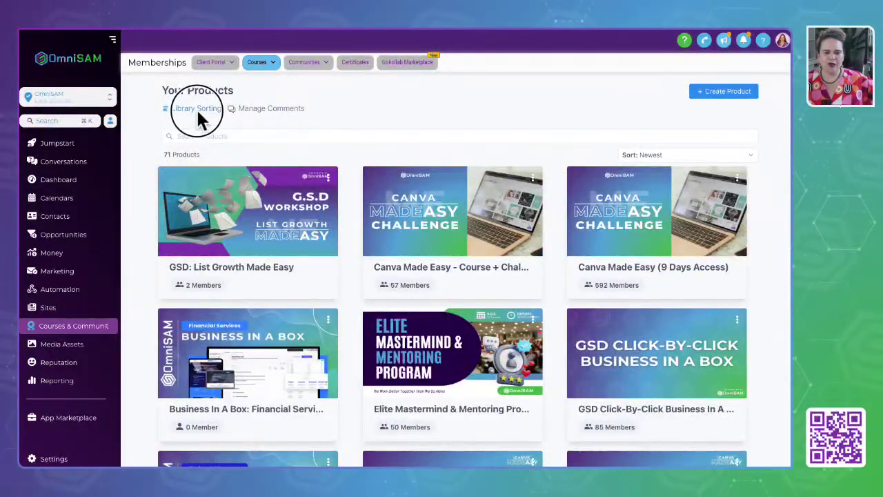
# In Library Sorting, drag Elite Mastermind & Mentoring Program partway up the order.
pyautogui.click(196, 111)
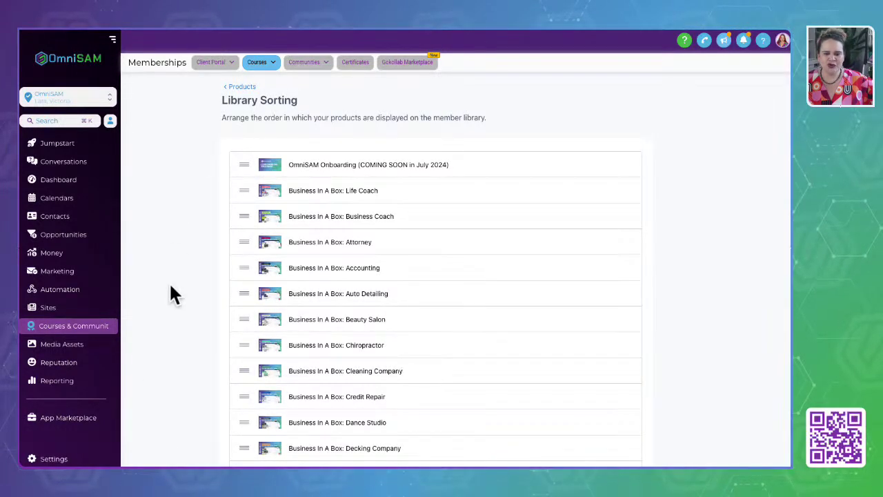
pyautogui.scroll(-12, 339, 400)
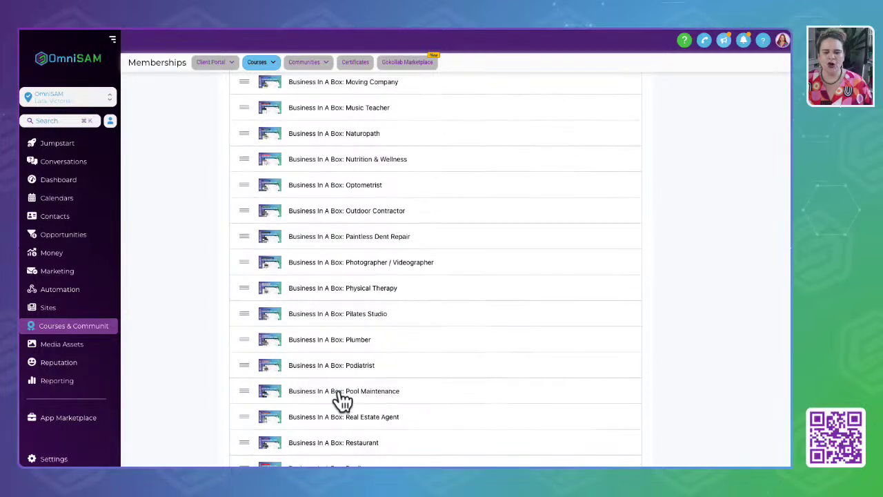
pyautogui.scroll(-10, 343, 400)
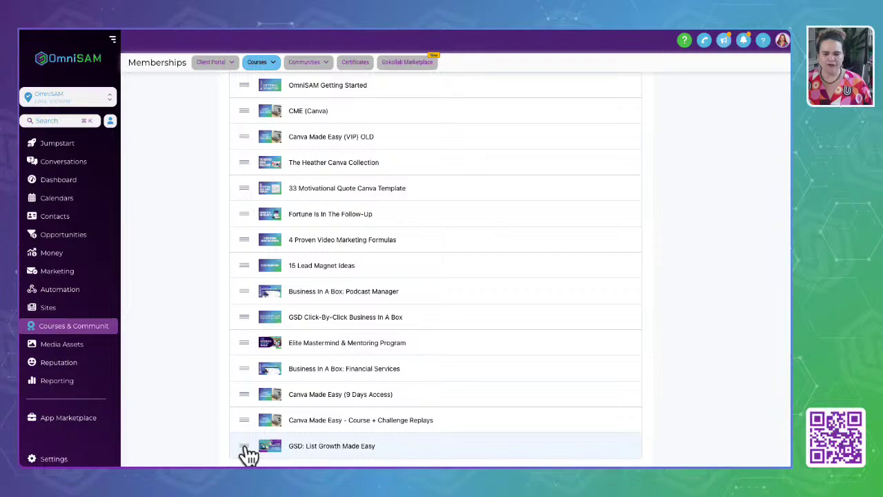
pyautogui.moveTo(246, 345); pyautogui.dragTo(255, 89)
pyautogui.scroll(6, 255, 98)
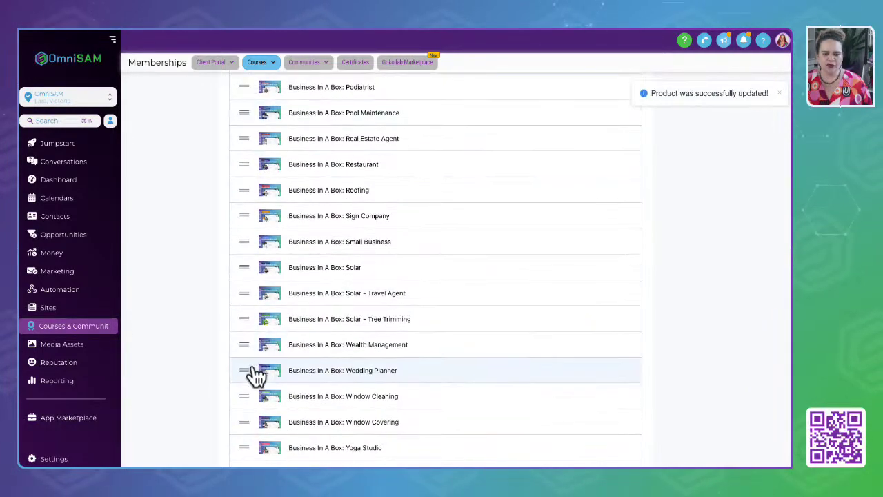
pyautogui.scroll(-1, 253, 370)
pyautogui.moveTo(250, 398); pyautogui.dragTo(253, 117)
pyautogui.scroll(3, 252, 121)
pyautogui.scroll(3, 252, 124)
# Keep dragging Elite Mastermind to the top of the library order, then return to Products.
pyautogui.moveTo(241, 264); pyautogui.dragTo(247, 114)
pyautogui.scroll(3, 247, 114)
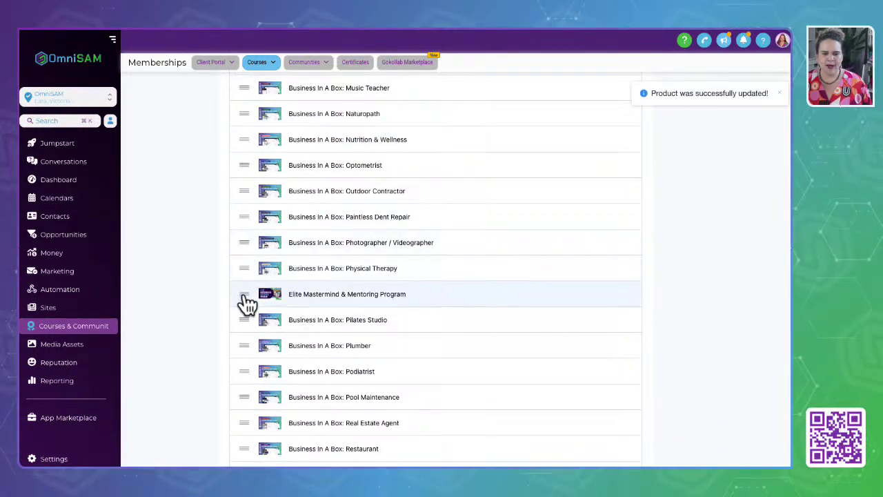
pyautogui.moveTo(247, 301); pyautogui.dragTo(256, 106)
pyautogui.scroll(5, 253, 108)
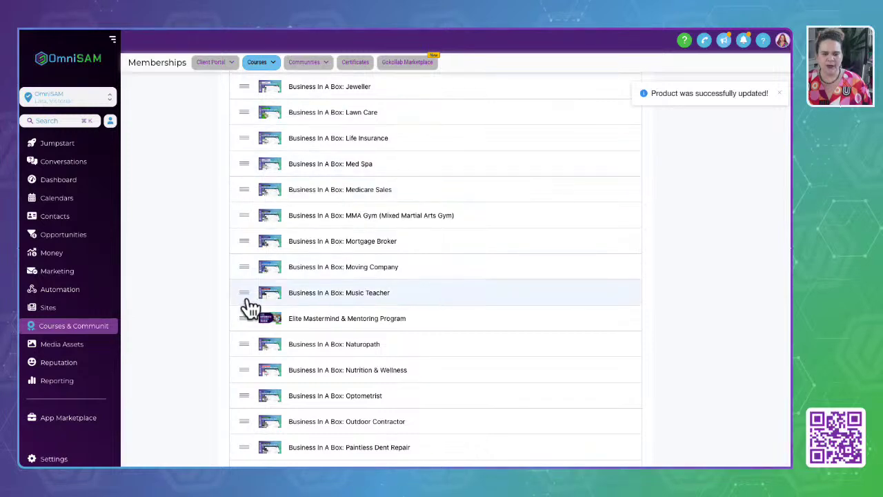
pyautogui.moveTo(253, 305); pyautogui.dragTo(250, 131)
pyautogui.scroll(8, 250, 129)
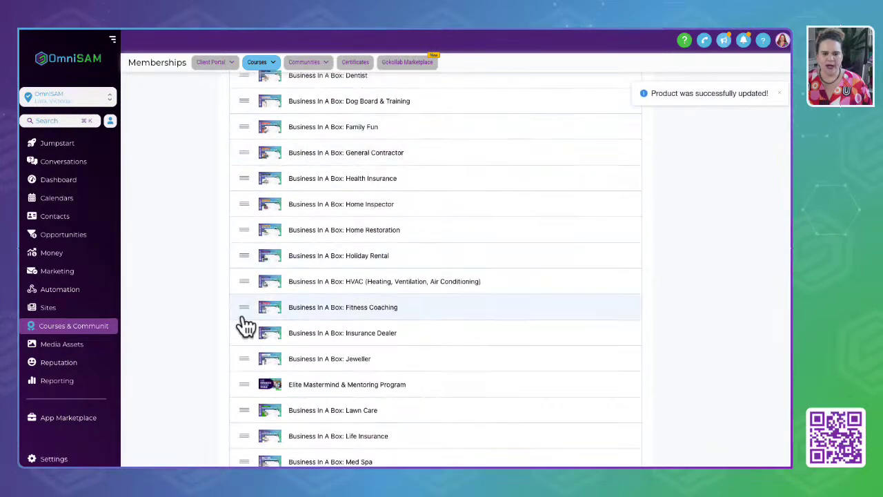
pyautogui.moveTo(249, 390); pyautogui.dragTo(251, 122)
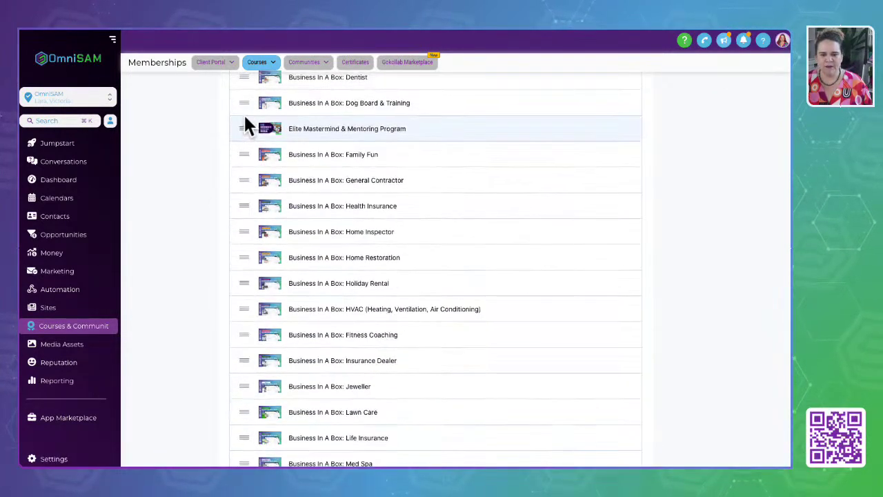
pyautogui.scroll(5, 246, 126)
pyautogui.moveTo(262, 290); pyautogui.dragTo(249, 130)
pyautogui.scroll(3, 231, 315)
pyautogui.moveTo(241, 341); pyautogui.dragTo(248, 160)
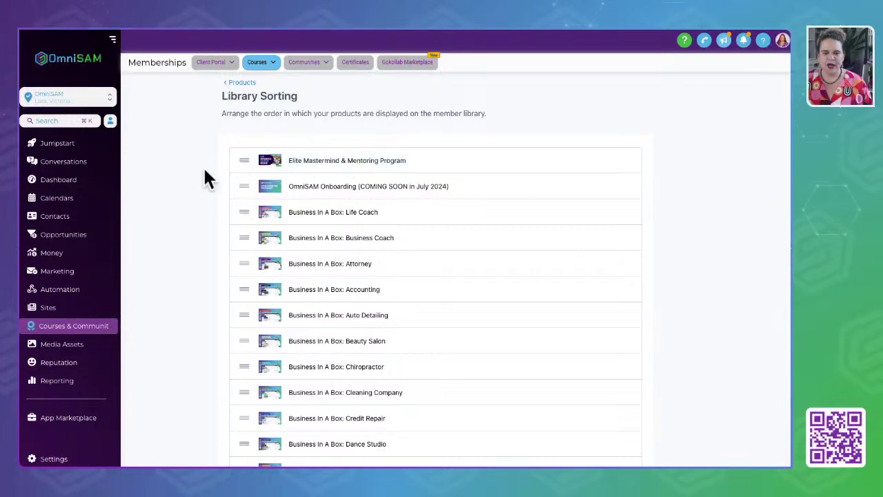
pyautogui.click(241, 83)
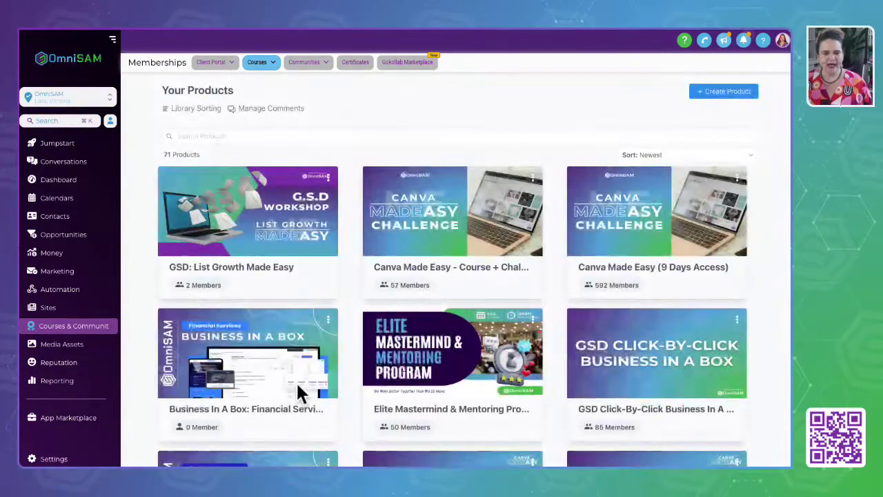
pyautogui.click(292, 112)
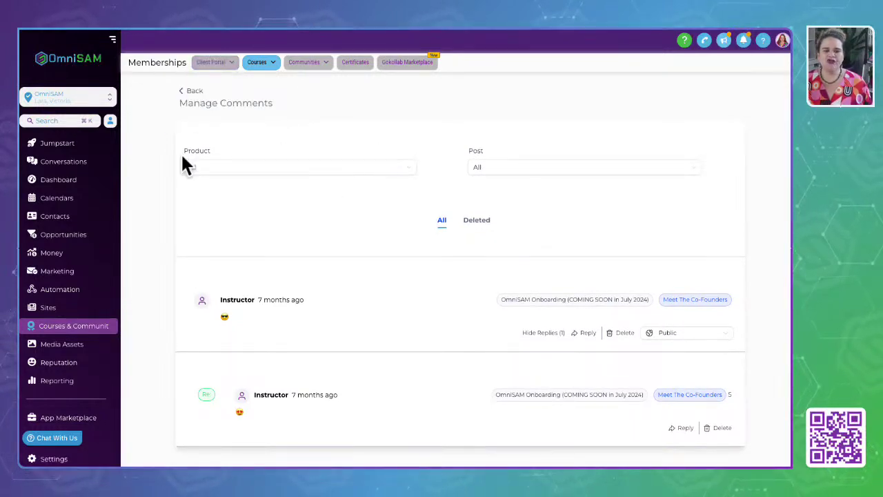
pyautogui.click(238, 167)
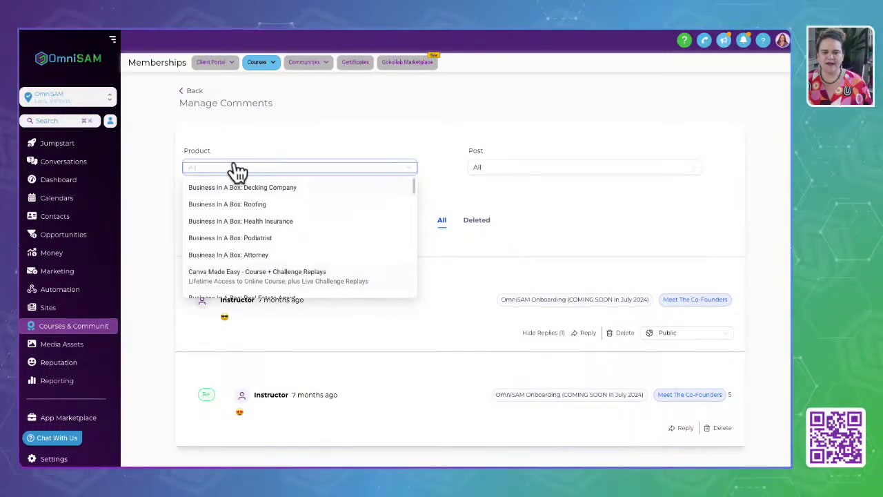
pyautogui.click(502, 132)
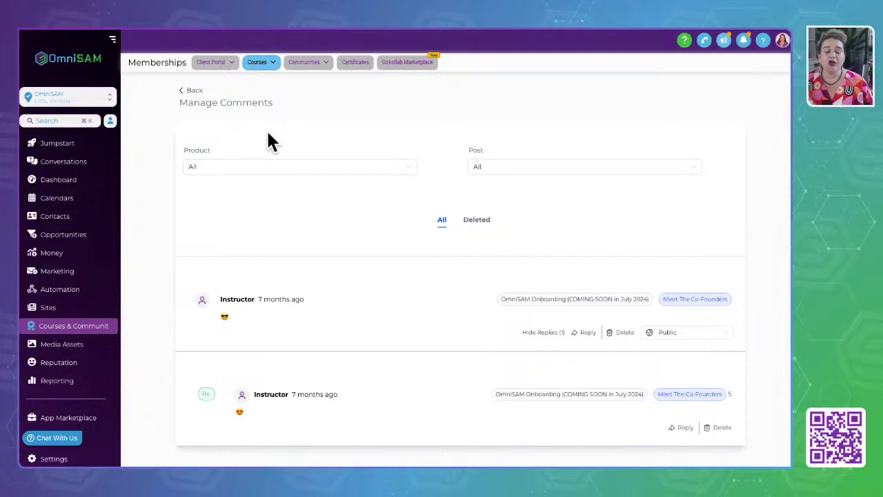
pyautogui.click(194, 94)
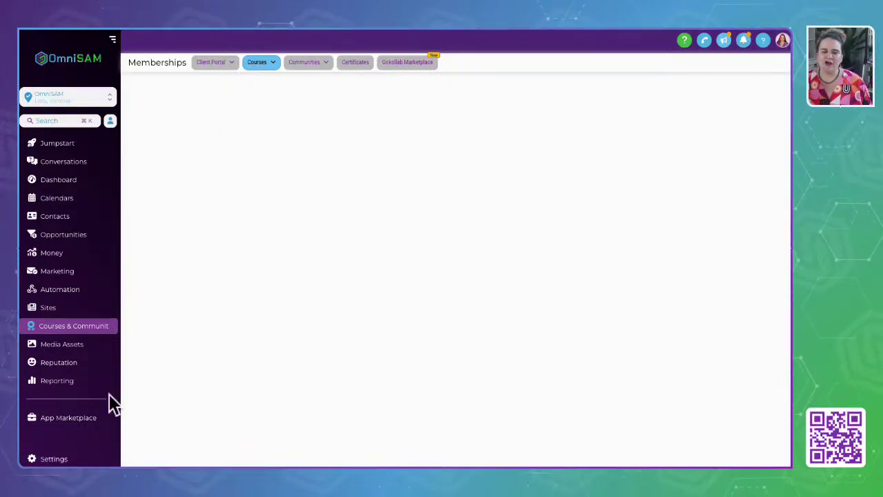
pyautogui.click(503, 68)
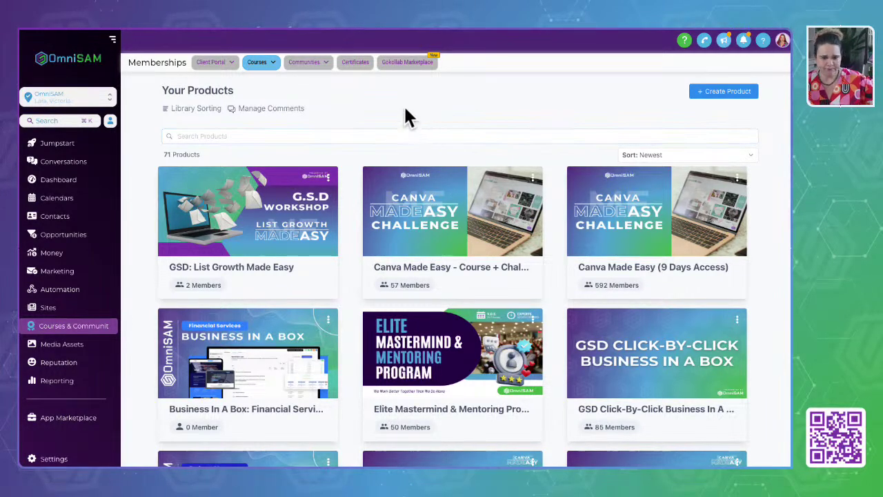
# Use the Courses dropdown to reach the Offers page of published course offers.
pyautogui.click(256, 64)
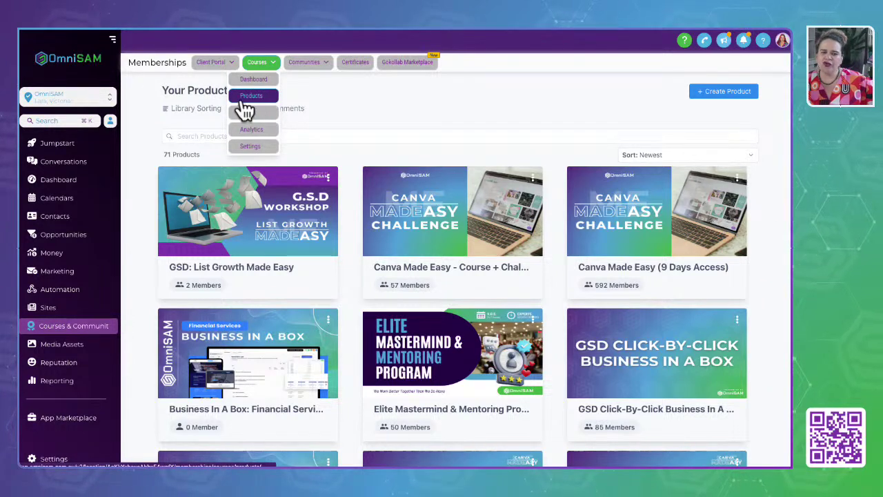
pyautogui.click(240, 102)
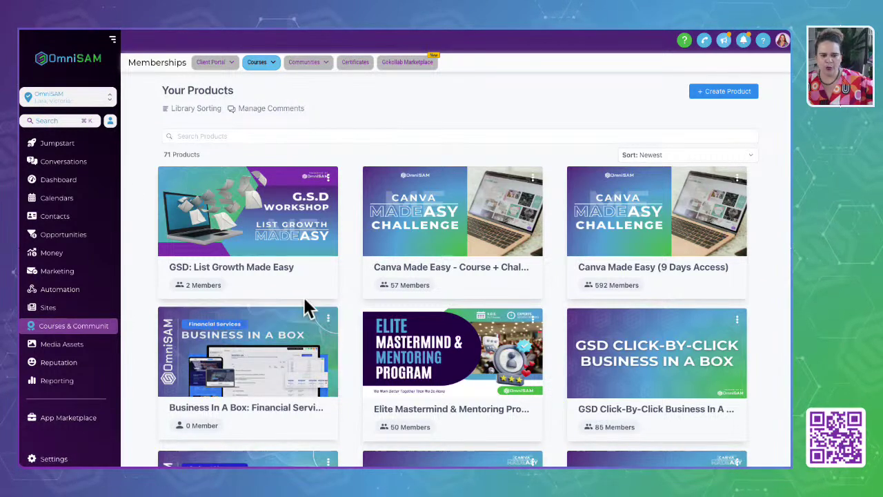
pyautogui.click(260, 62)
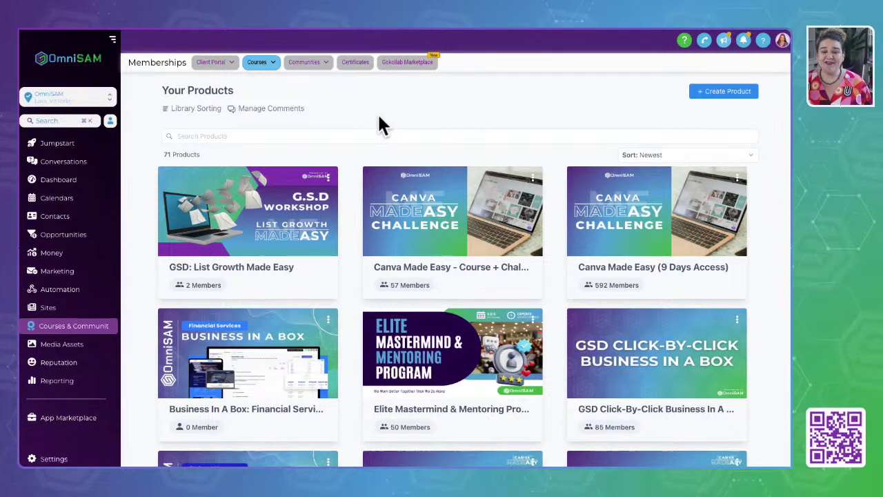
pyautogui.click(265, 64)
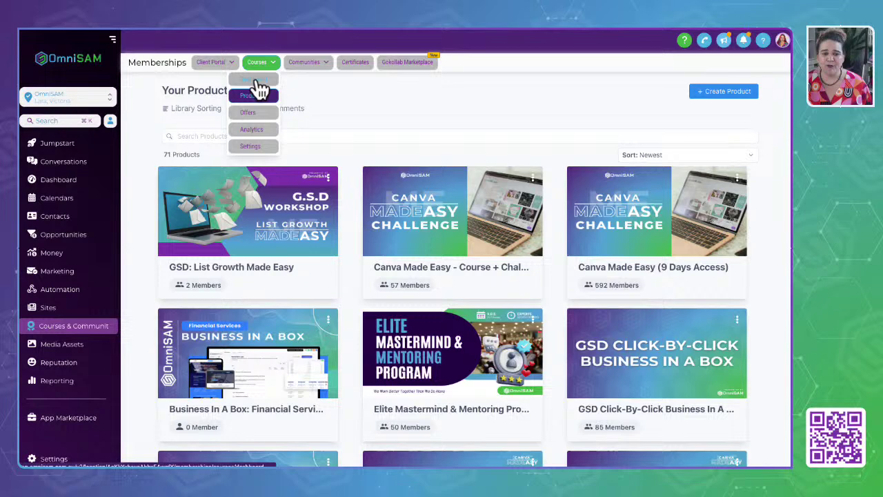
pyautogui.click(250, 128)
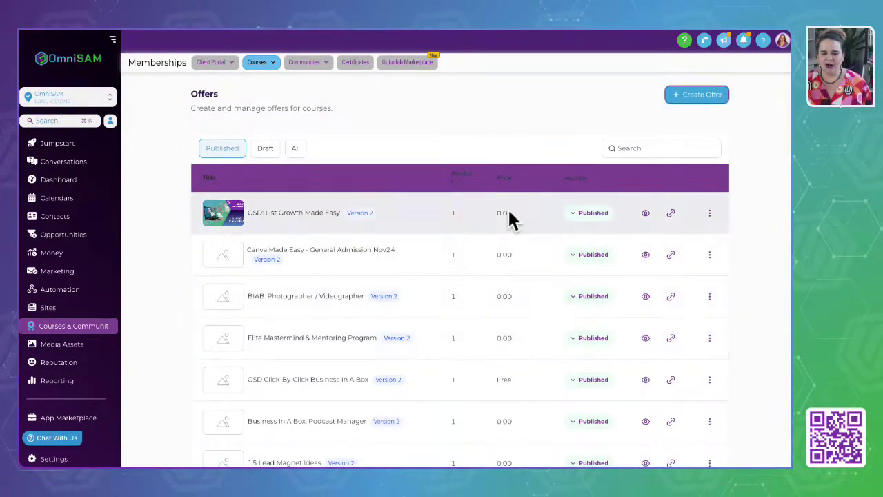
# Point out the 0.00 prices on the first, third and Elite Mastermind offers.
pyautogui.click(495, 214)
pyautogui.click(499, 295)
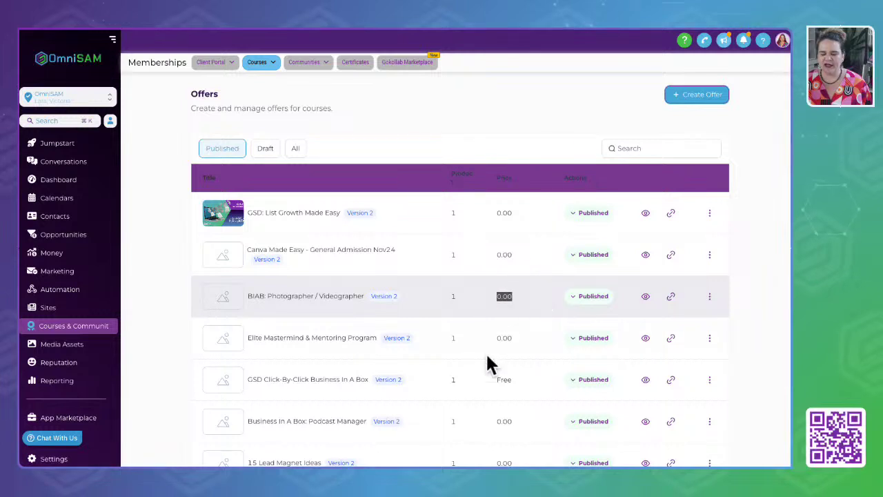
pyautogui.doubleClick(503, 340)
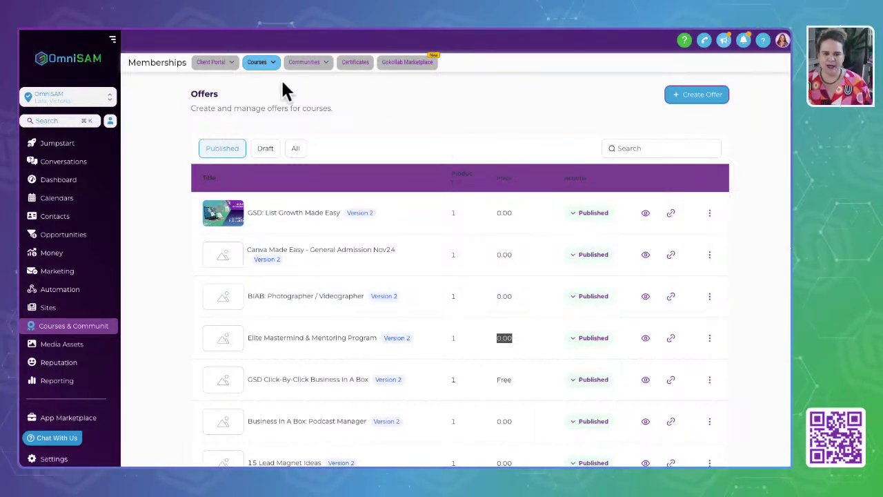
# Return to the Your Products library through the Courses menu.
pyautogui.click(258, 62)
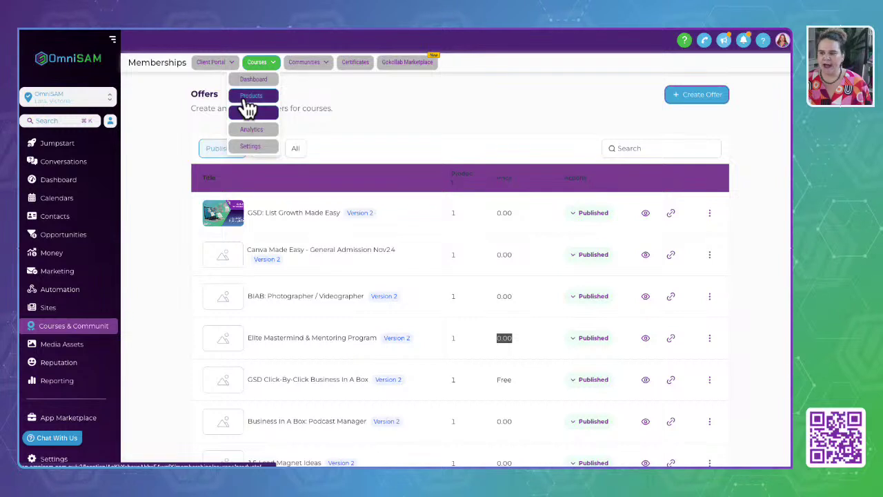
pyautogui.click(246, 101)
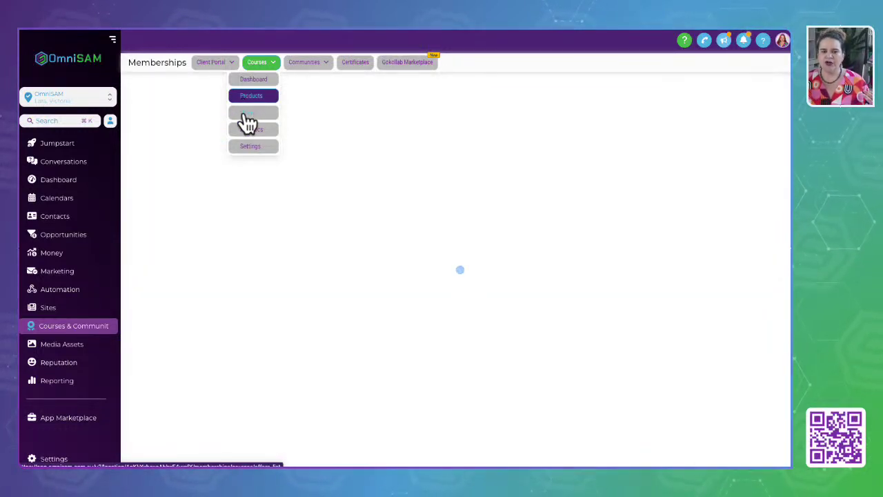
pyautogui.click(247, 125)
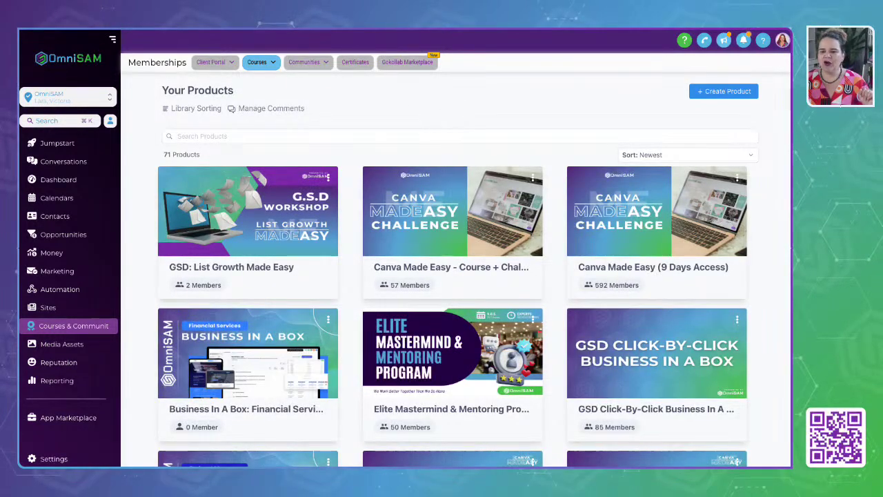
# Create a product from scratch and highlight the Sprint, Membership, Marathon and Build your own templates.
pyautogui.click(733, 95)
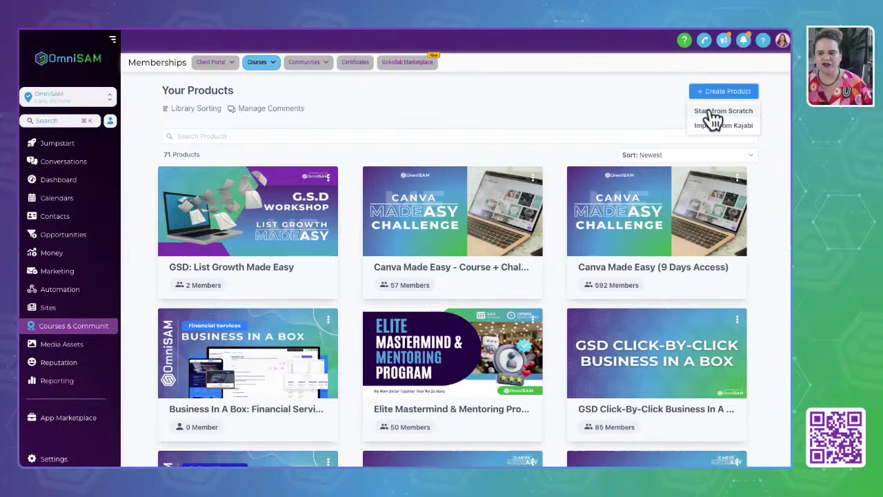
pyautogui.click(707, 114)
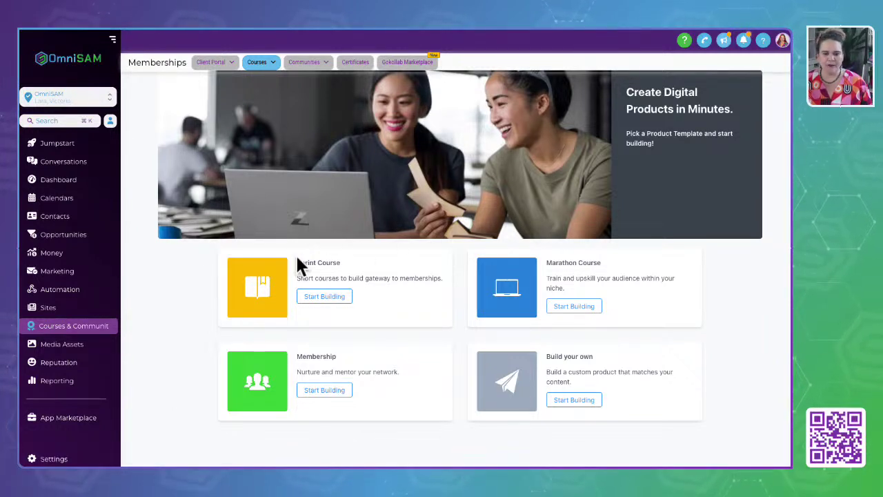
pyautogui.moveTo(291, 263); pyautogui.dragTo(408, 314)
pyautogui.moveTo(297, 356); pyautogui.dragTo(422, 388)
pyautogui.moveTo(561, 261); pyautogui.dragTo(623, 296)
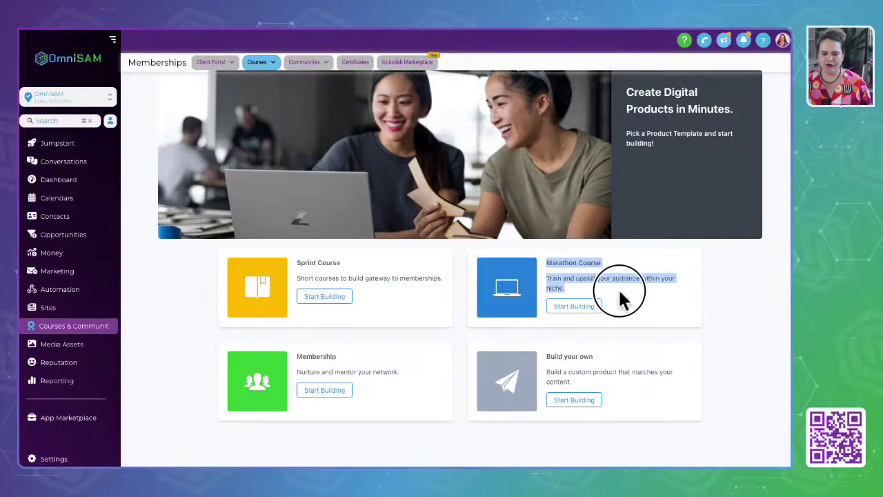
pyautogui.moveTo(547, 357); pyautogui.dragTo(605, 383)
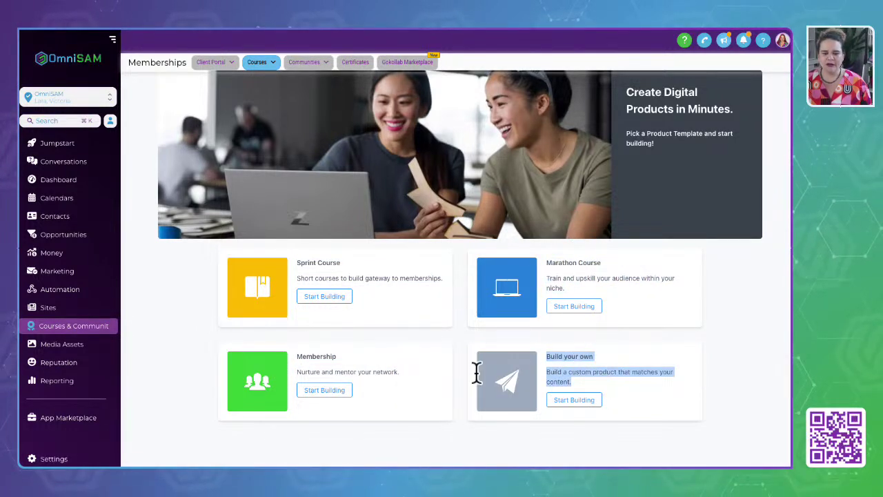
# Re-highlight the Marathon, Membership and Build your own cards, then choose Marathon Course.
pyautogui.click(313, 269)
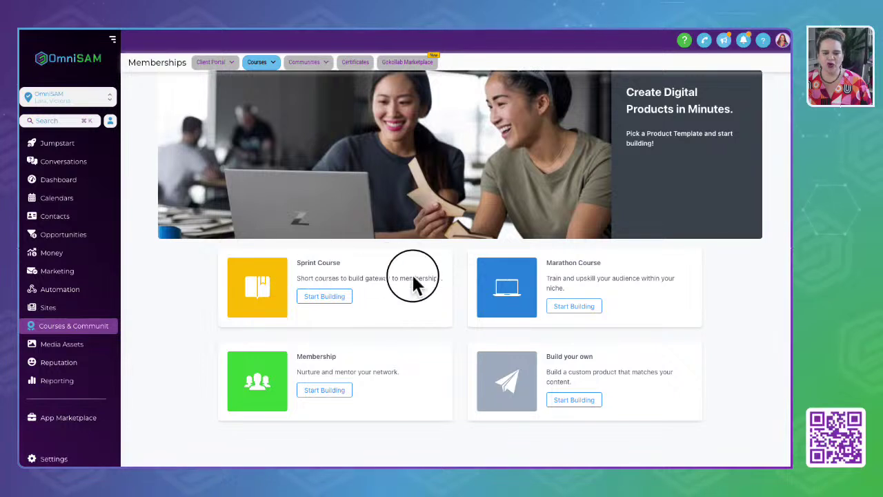
pyautogui.moveTo(532, 265); pyautogui.dragTo(699, 284)
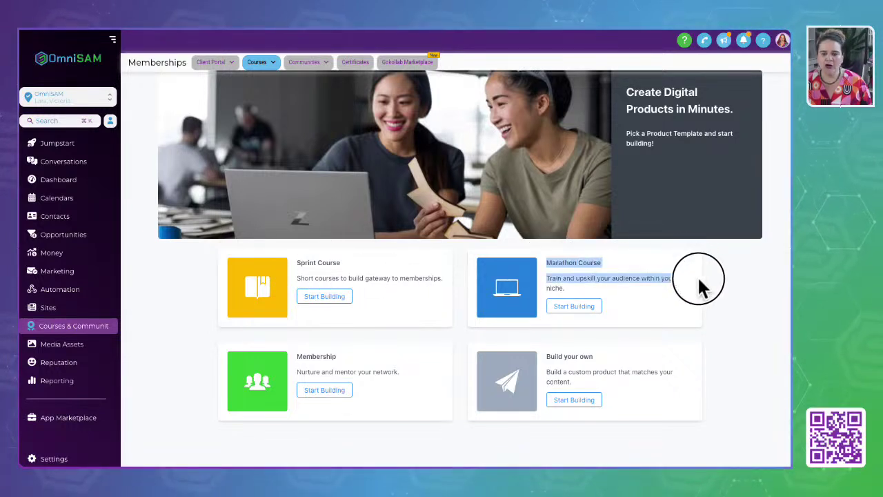
pyautogui.moveTo(294, 356); pyautogui.dragTo(420, 380)
pyautogui.moveTo(545, 357); pyautogui.dragTo(625, 393)
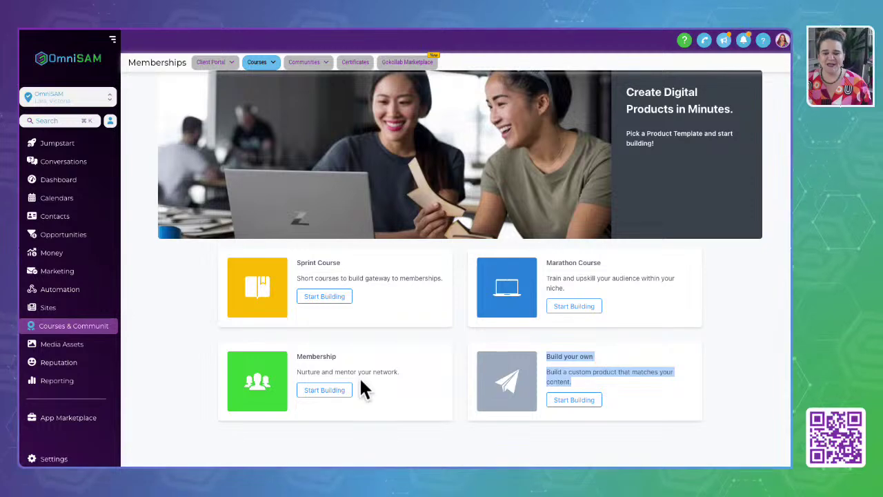
pyautogui.click(567, 307)
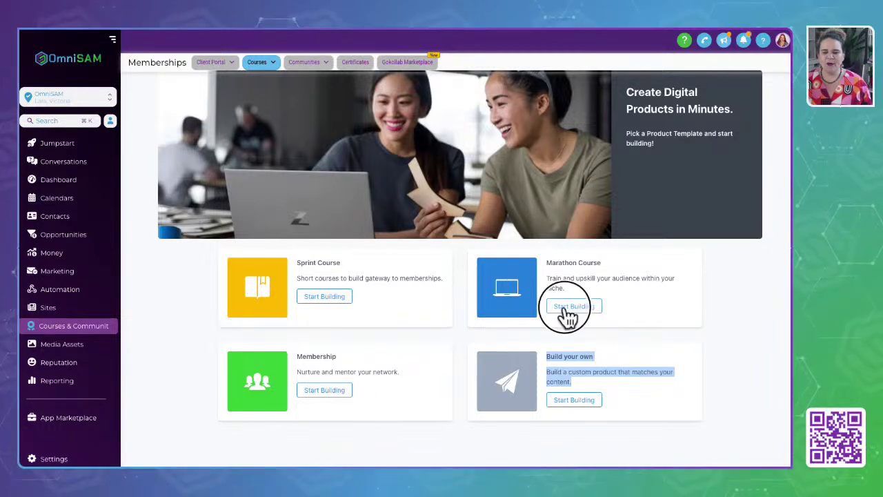
# Name the Marathon Course product 'Test for Demo Live' and create it.
pyautogui.moveTo(424, 169); pyautogui.dragTo(85, 149)
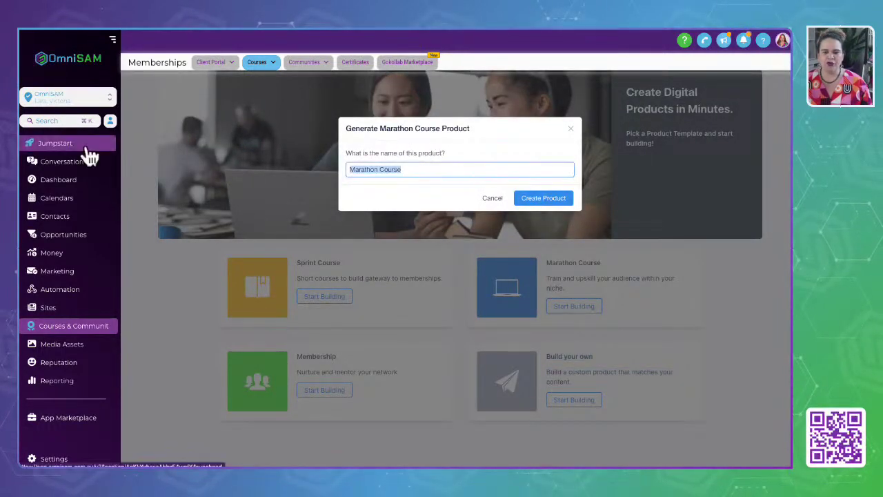
pyautogui.write('Test')
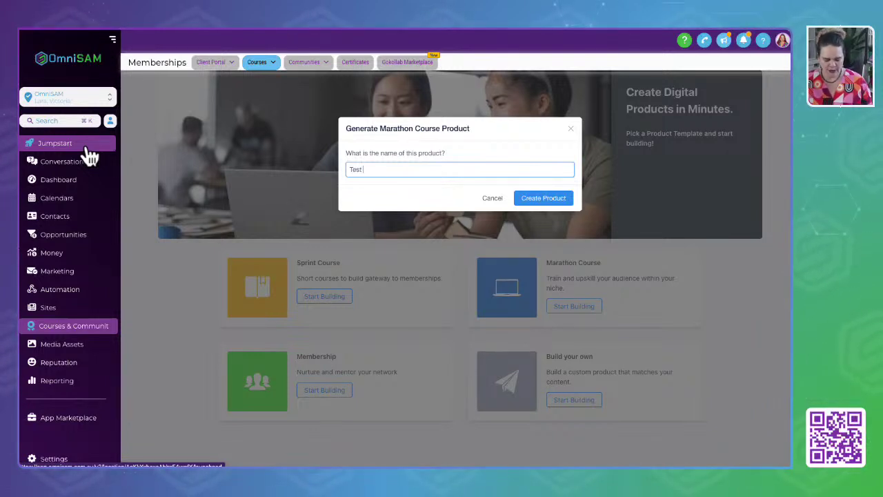
pyautogui.write(' for Demo L')
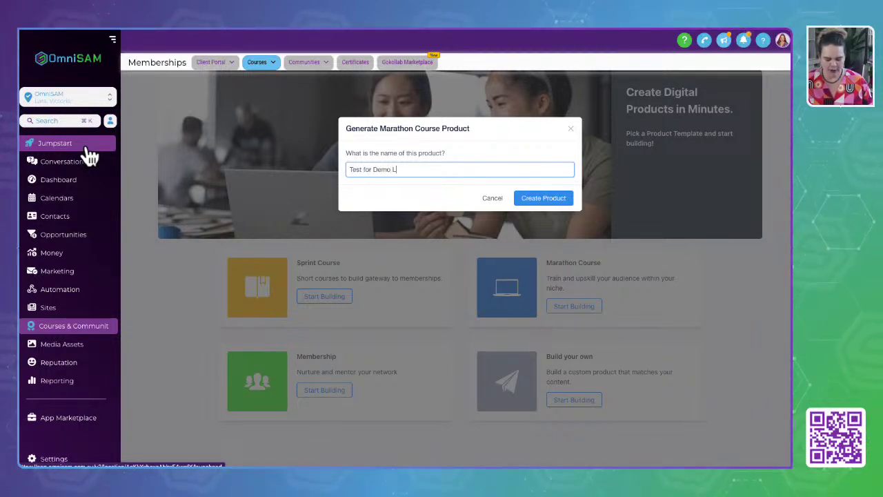
pyautogui.write('ive')
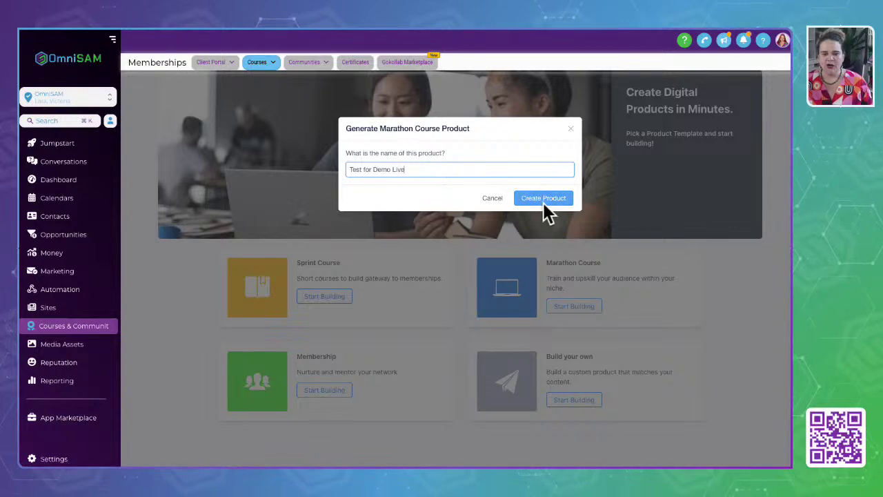
pyautogui.click(545, 203)
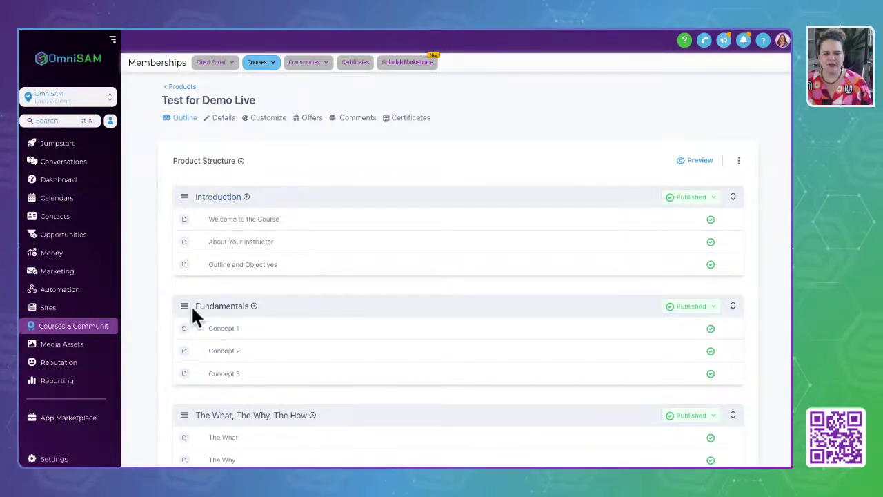
# Highlight the Introduction section and its three lessons, then show its add options.
pyautogui.click(194, 201)
pyautogui.moveTo(195, 202); pyautogui.dragTo(258, 203)
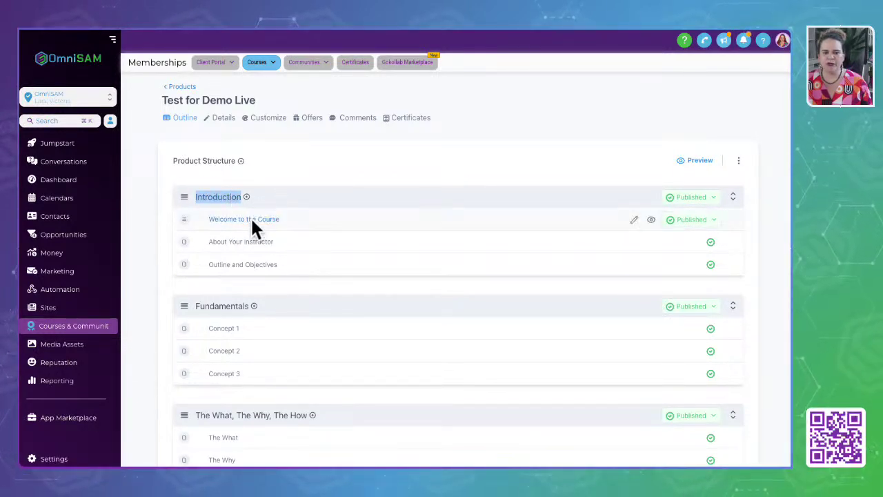
pyautogui.moveTo(206, 218); pyautogui.dragTo(285, 265)
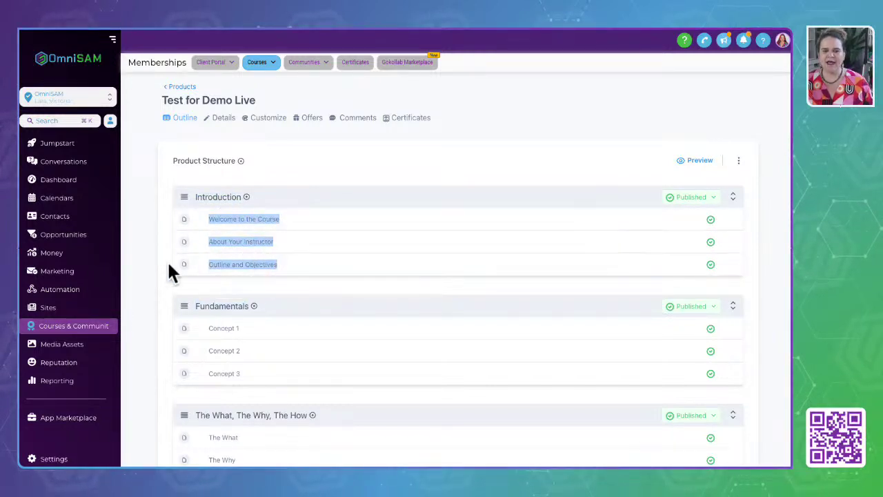
pyautogui.click(277, 195)
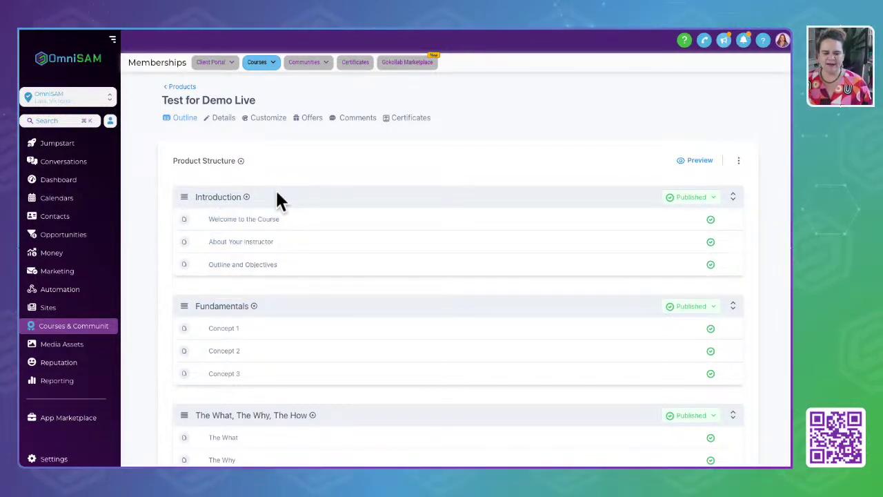
pyautogui.click(246, 197)
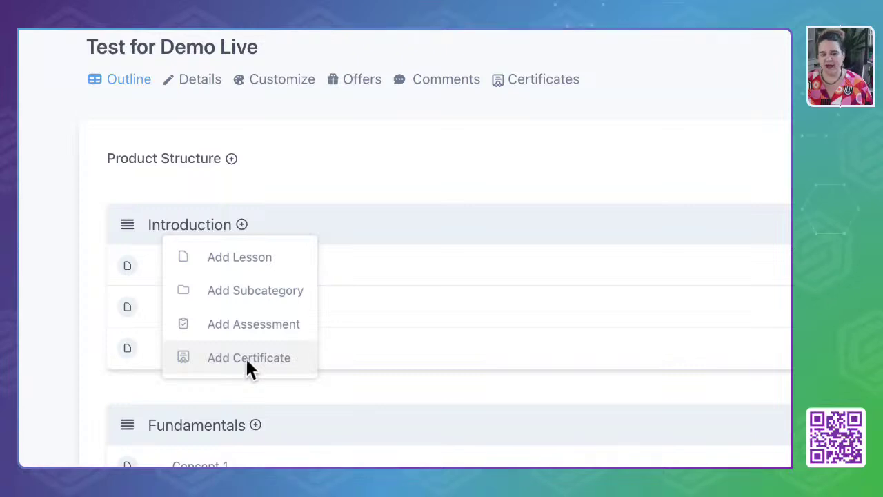
# Close the Introduction add menu and scroll through the course outline.
pyautogui.click(287, 169)
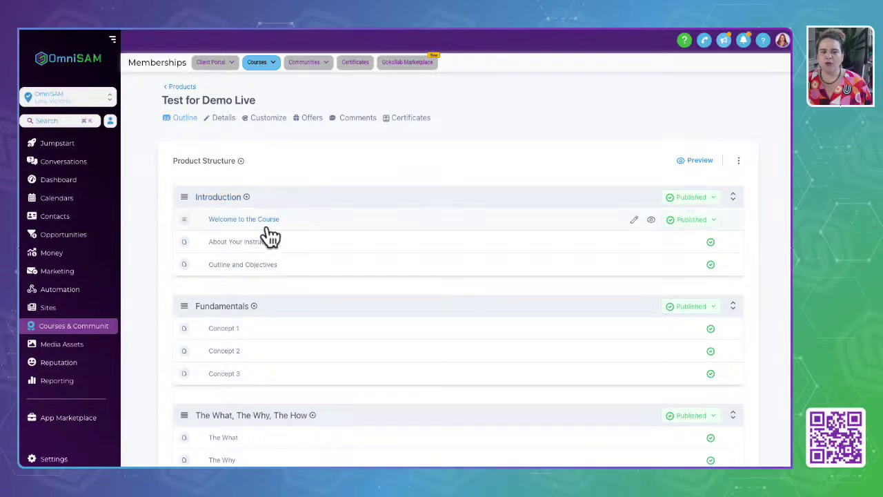
pyautogui.scroll(-3, 244, 374)
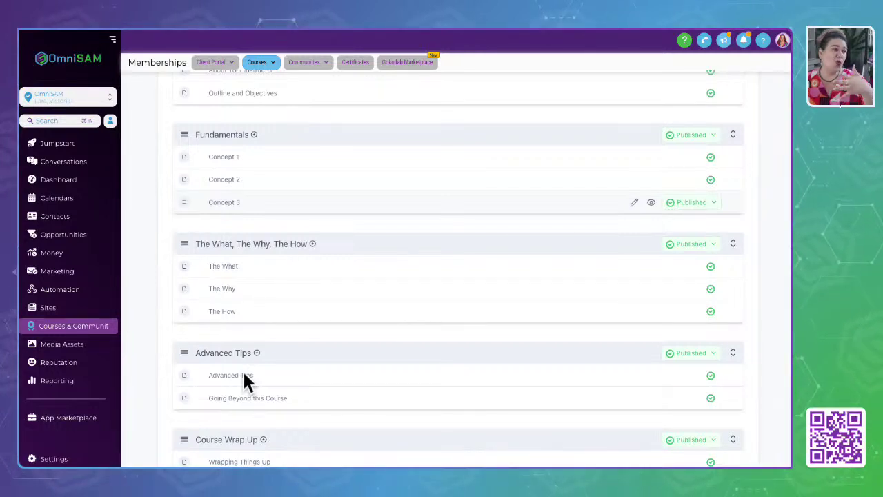
pyautogui.scroll(3, 244, 375)
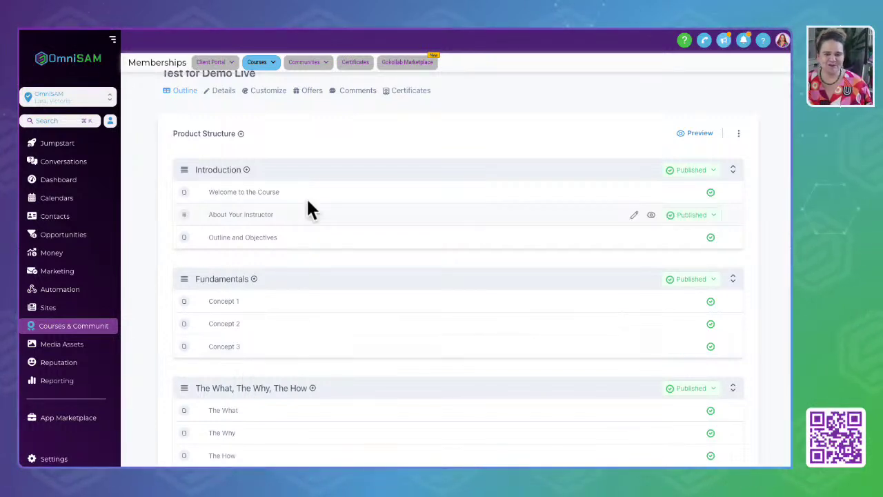
pyautogui.scroll(1, 261, 248)
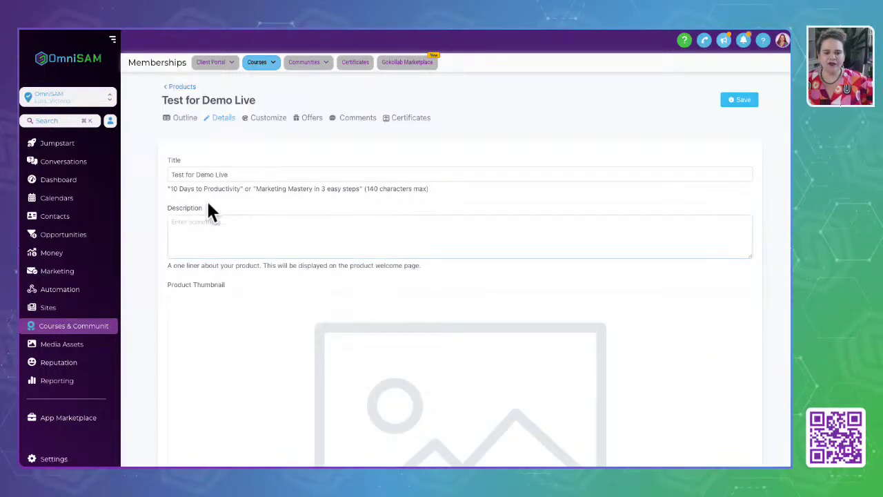
# Review the title and description, expand customization, and highlight the 300x300 headshot recommendation.
pyautogui.moveTo(246, 173); pyautogui.dragTo(73, 181)
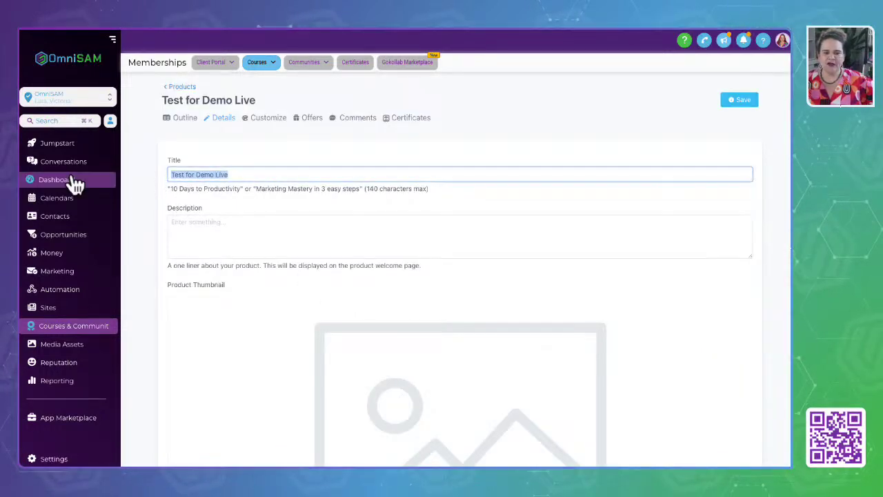
pyautogui.click(222, 226)
pyautogui.scroll(-3, 222, 226)
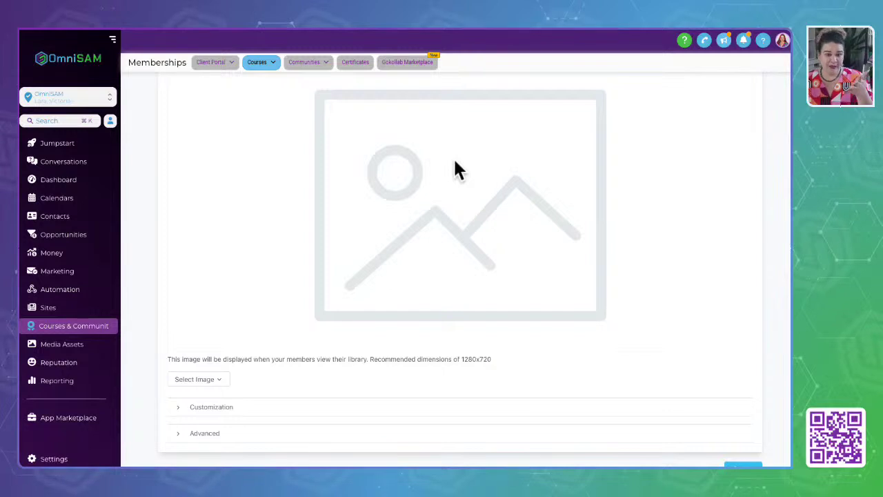
pyautogui.click(220, 409)
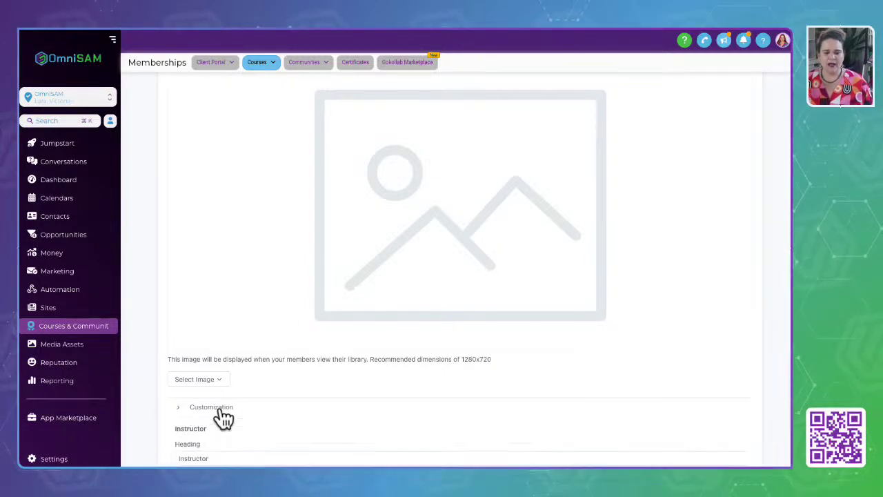
pyautogui.scroll(-3, 270, 387)
pyautogui.moveTo(254, 265); pyautogui.dragTo(119, 264)
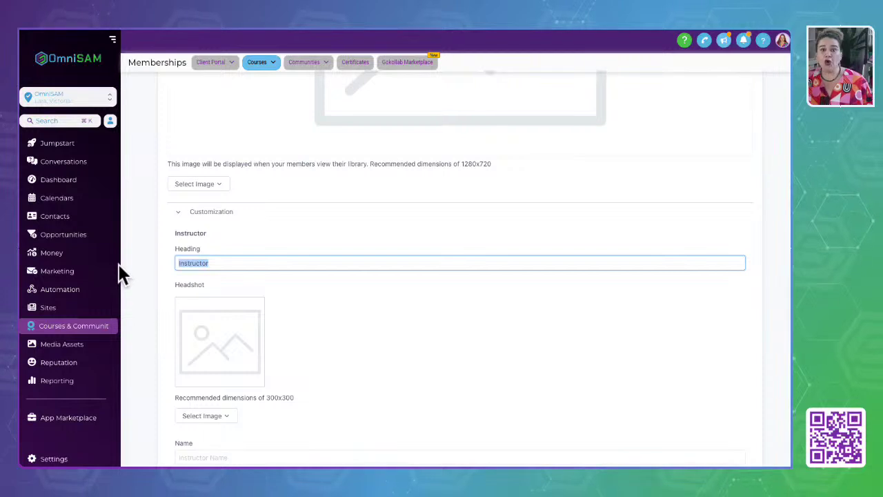
pyautogui.scroll(-1, 231, 336)
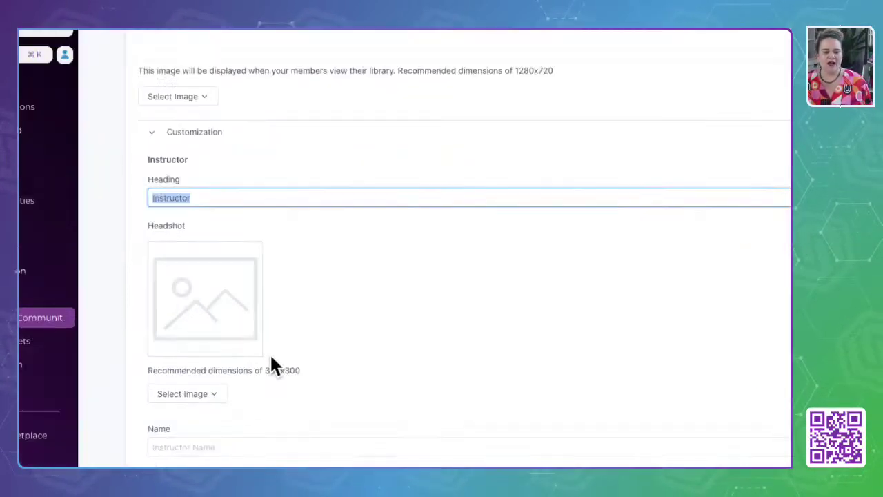
pyautogui.moveTo(263, 393); pyautogui.dragTo(343, 391)
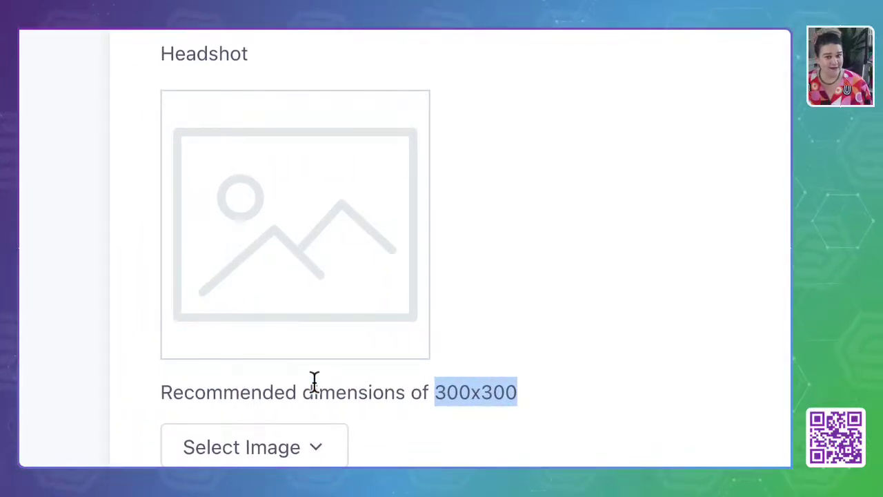
pyautogui.scroll(-2, 324, 428)
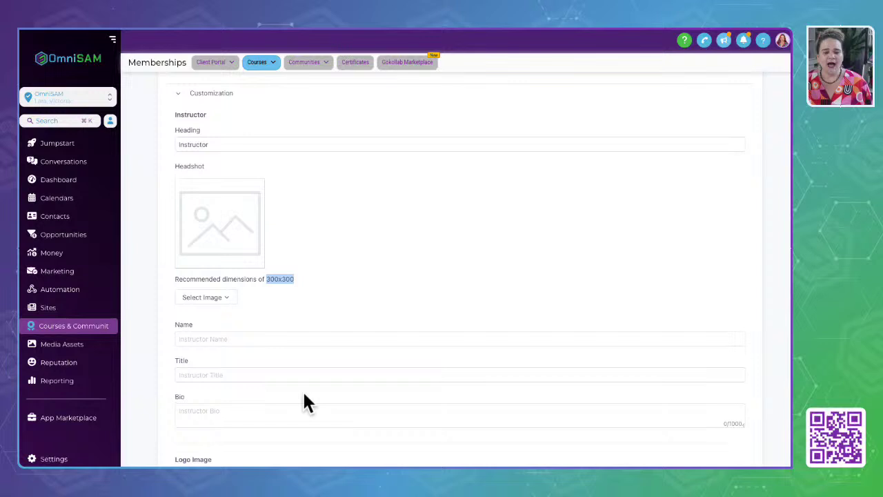
pyautogui.scroll(-1, 307, 404)
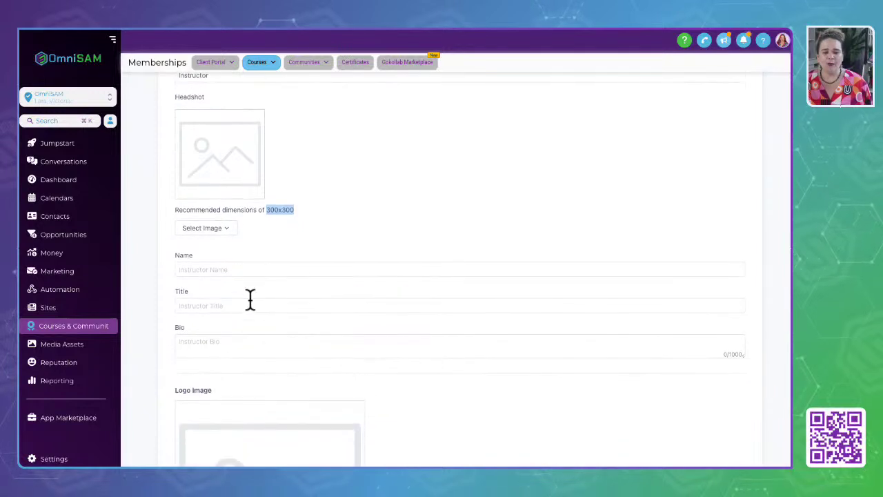
# Check the instructor name, title and bio fields, expand Advanced code settings, then scroll back up.
pyautogui.click(222, 271)
pyautogui.click(197, 306)
pyautogui.click(189, 342)
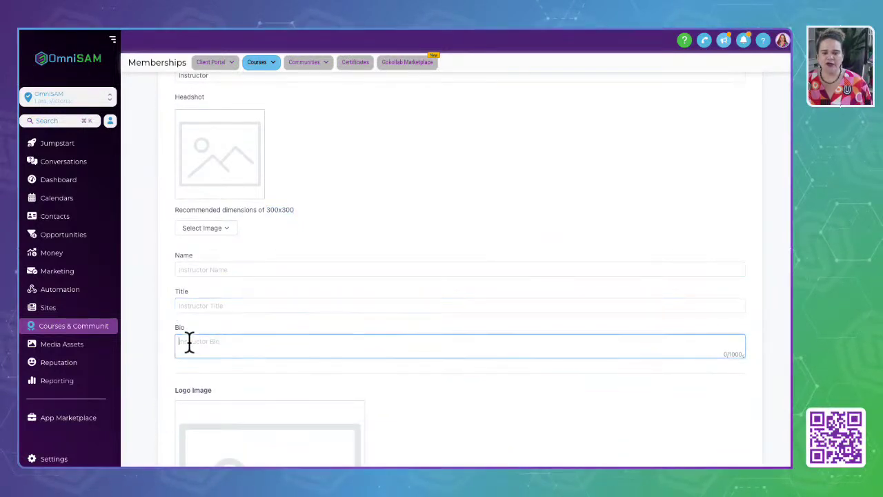
pyautogui.scroll(-3, 189, 343)
pyautogui.scroll(-3, 231, 383)
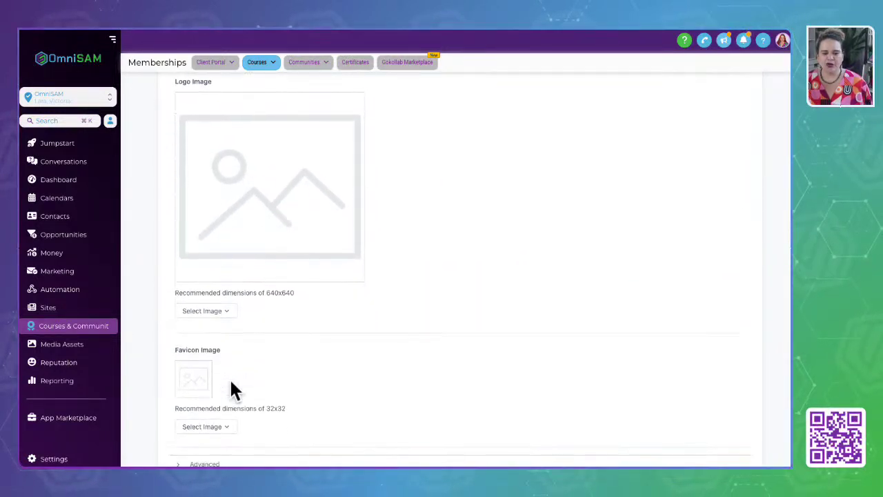
pyautogui.scroll(-1, 232, 373)
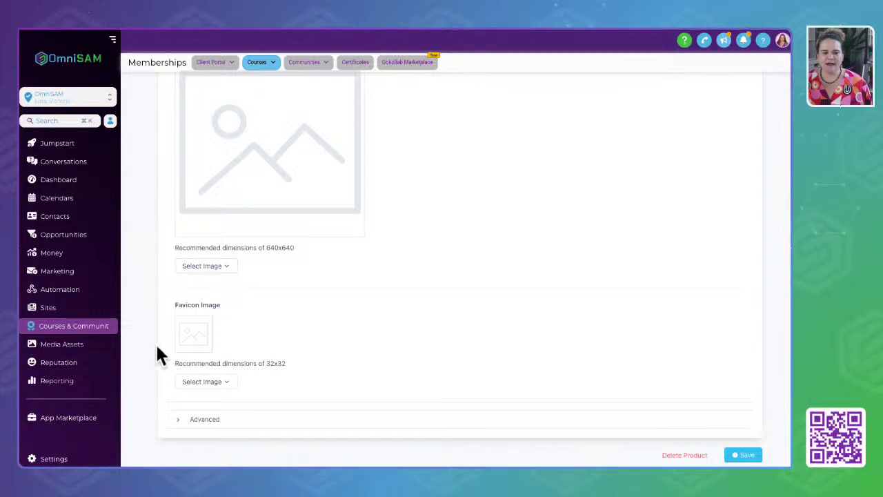
pyautogui.click(197, 420)
pyautogui.scroll(-2, 322, 357)
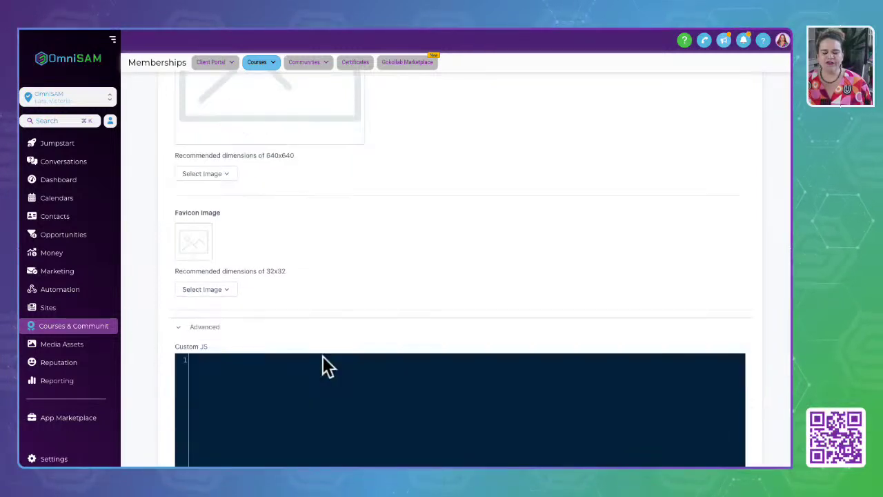
pyautogui.scroll(-6, 322, 357)
pyautogui.scroll(5, 322, 357)
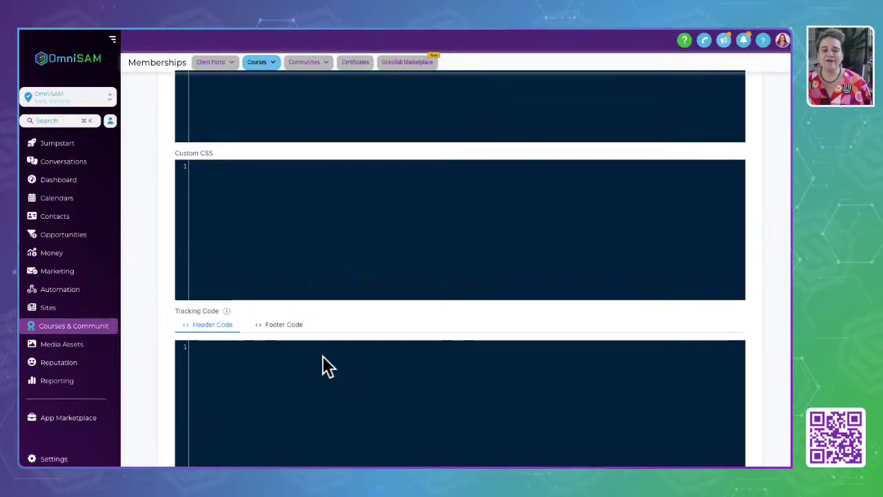
pyautogui.scroll(15, 326, 366)
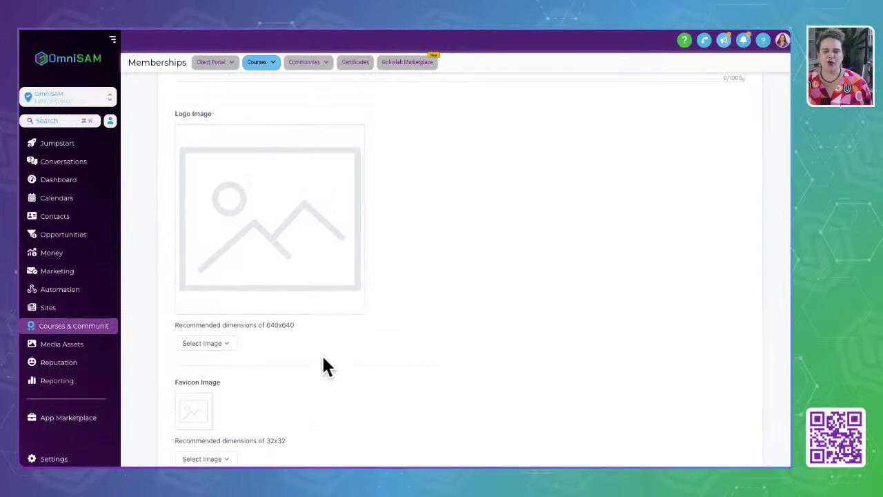
pyautogui.scroll(4, 324, 359)
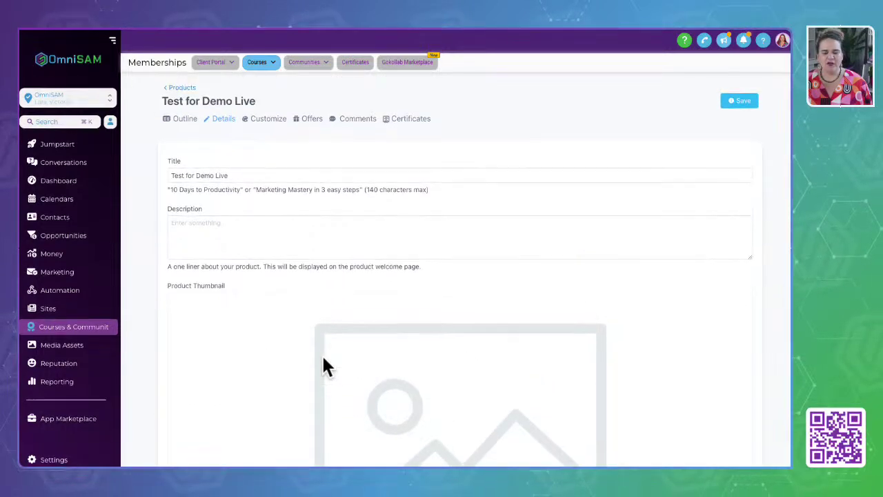
# Switch between Customize and Outline, then preview the course in the Classic template.
pyautogui.click(267, 119)
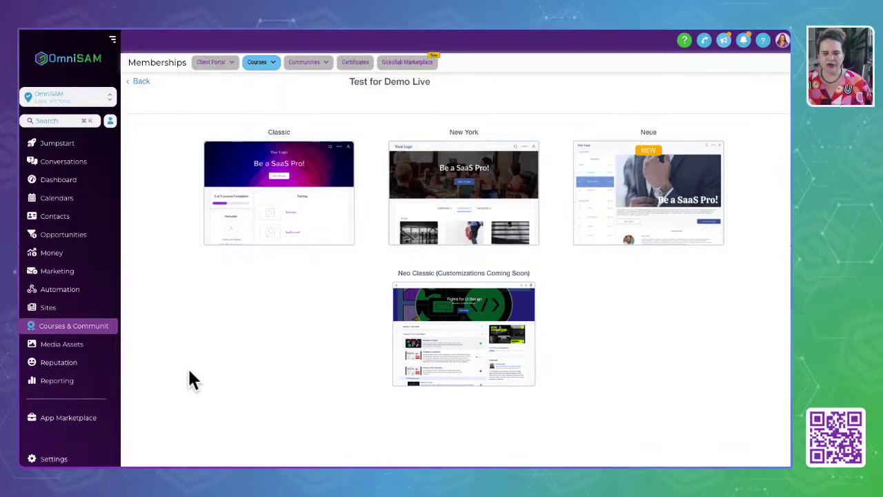
pyautogui.click(142, 80)
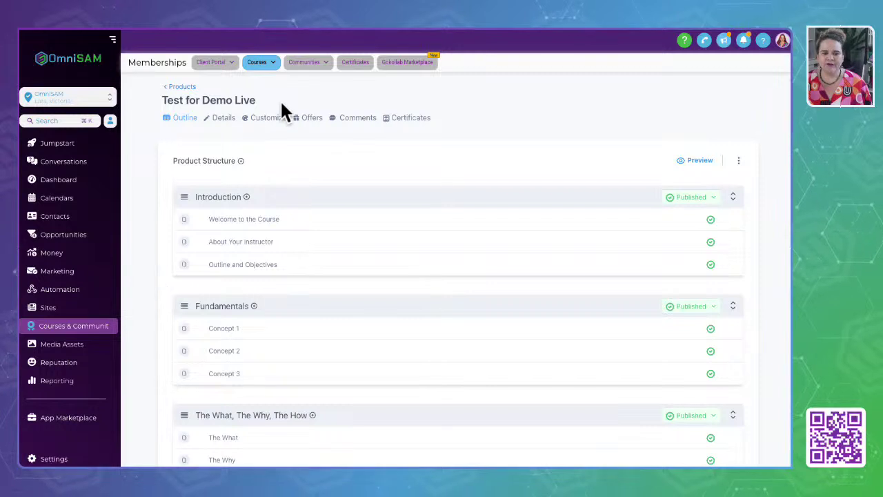
pyautogui.click(264, 118)
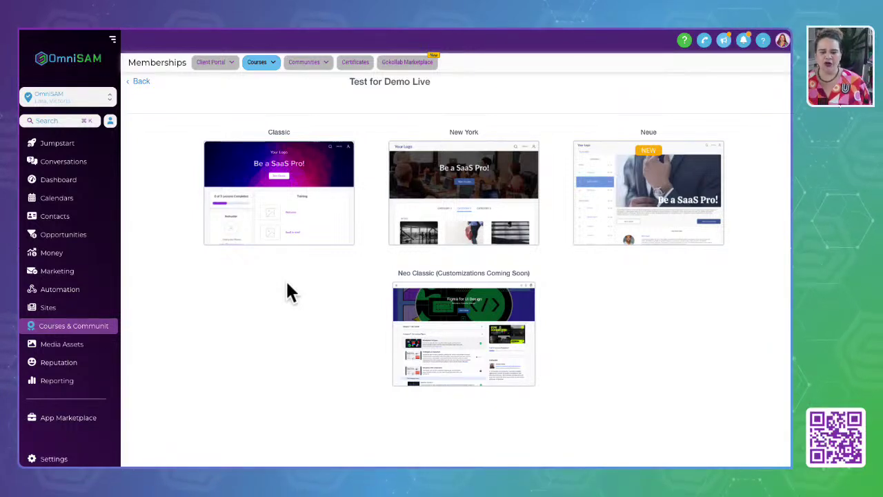
pyautogui.moveTo(253, 230)
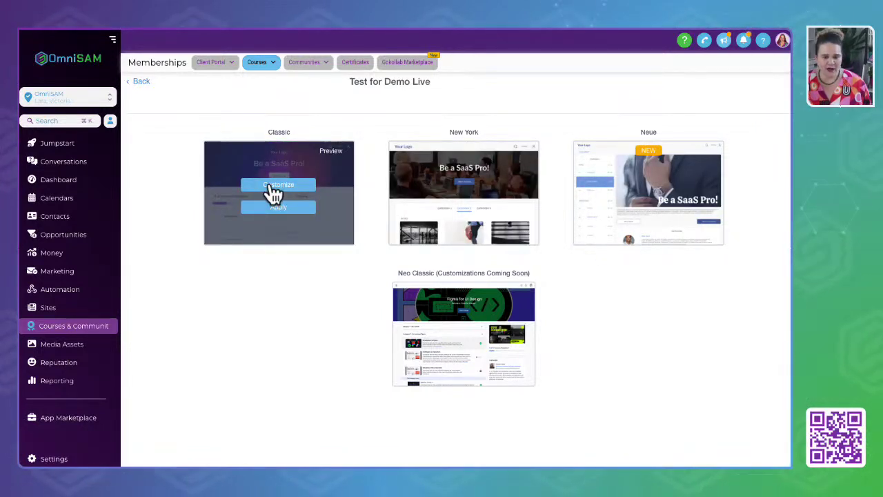
pyautogui.click(330, 152)
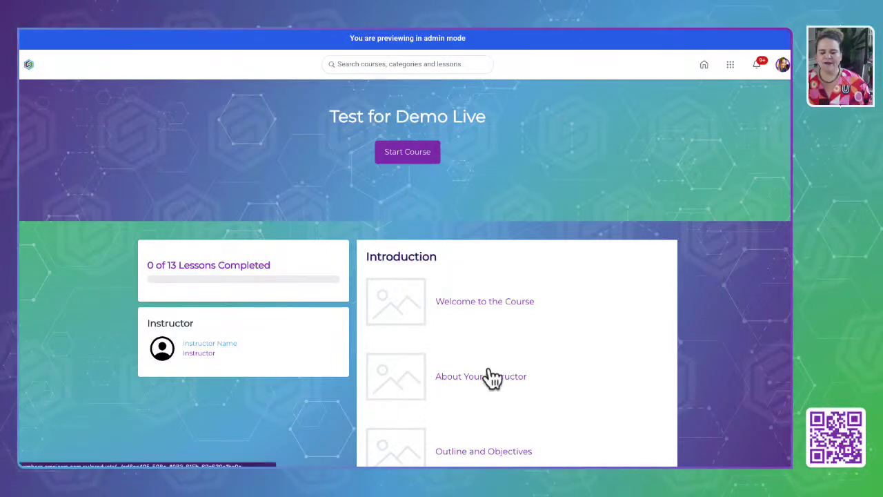
pyautogui.scroll(-10, 493, 378)
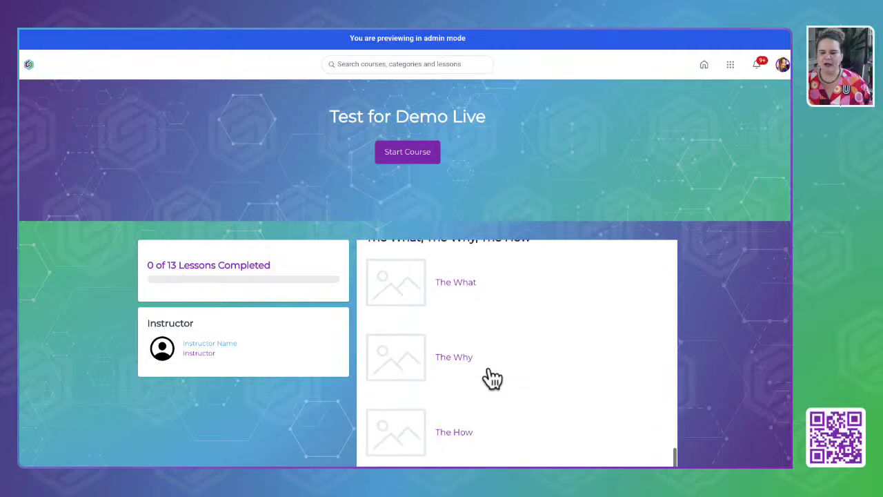
pyautogui.scroll(-10, 492, 379)
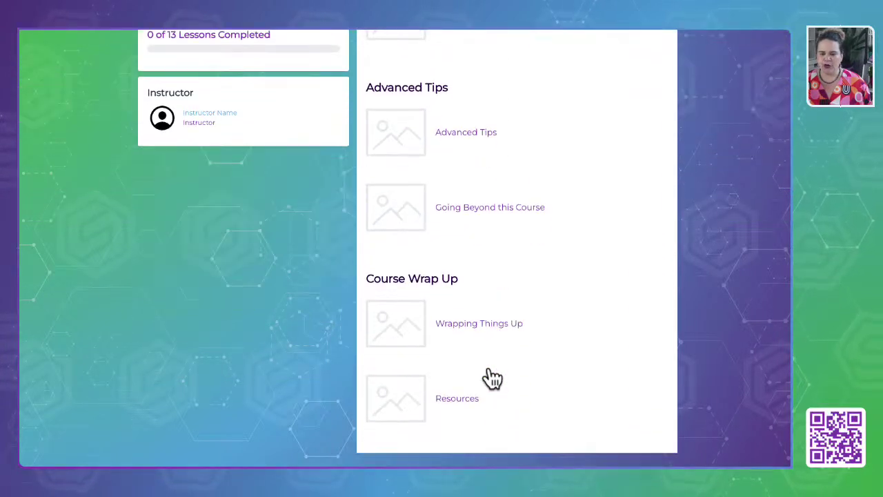
pyautogui.scroll(12, 493, 378)
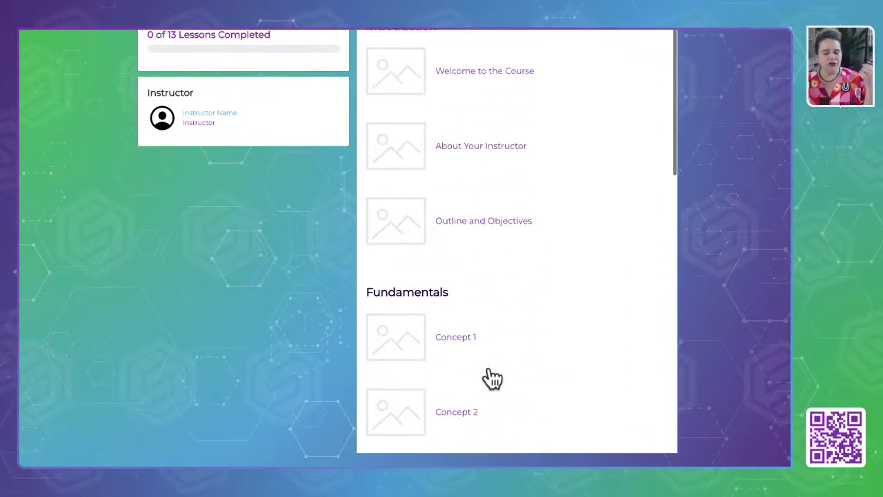
pyautogui.scroll(5, 492, 364)
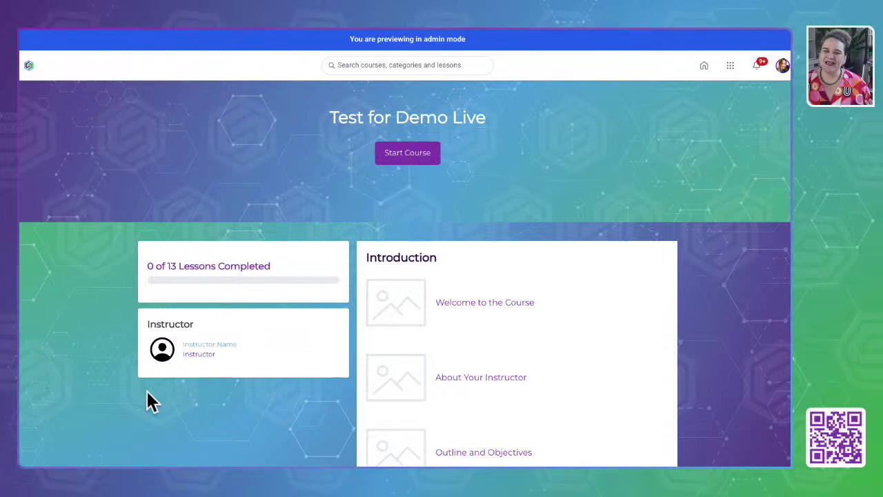
pyautogui.scroll(-5, 403, 367)
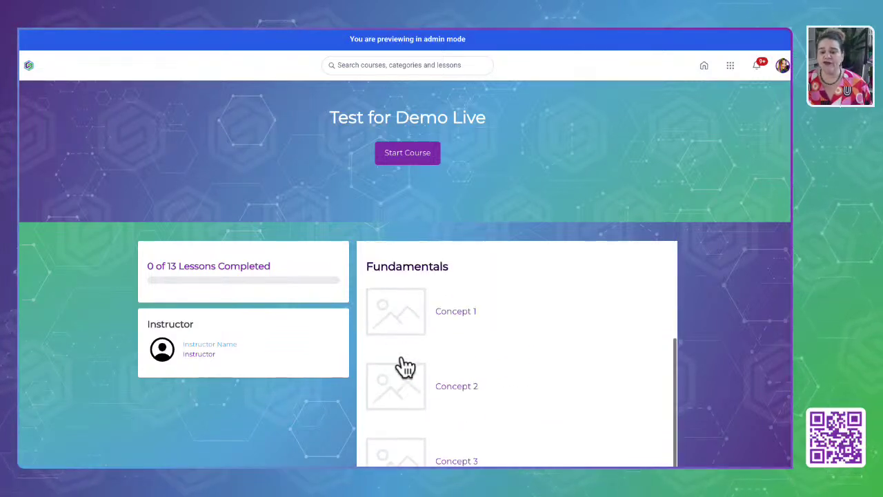
pyautogui.scroll(-10, 405, 366)
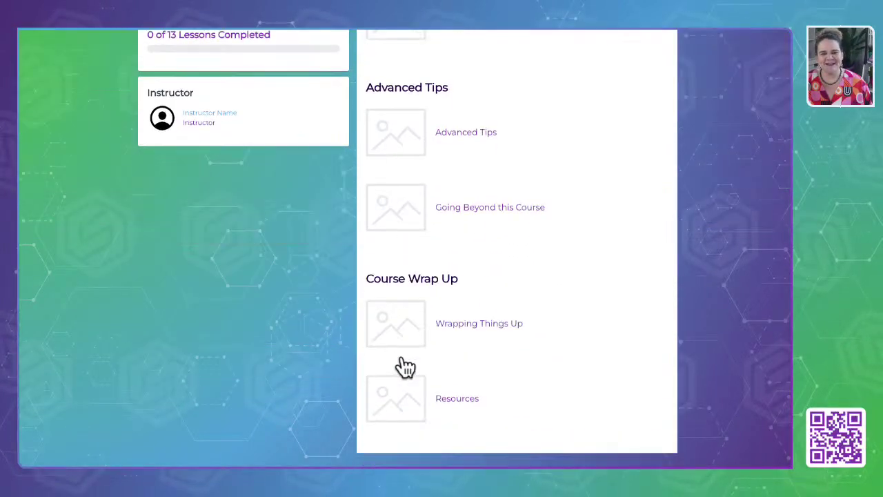
pyautogui.scroll(10, 405, 367)
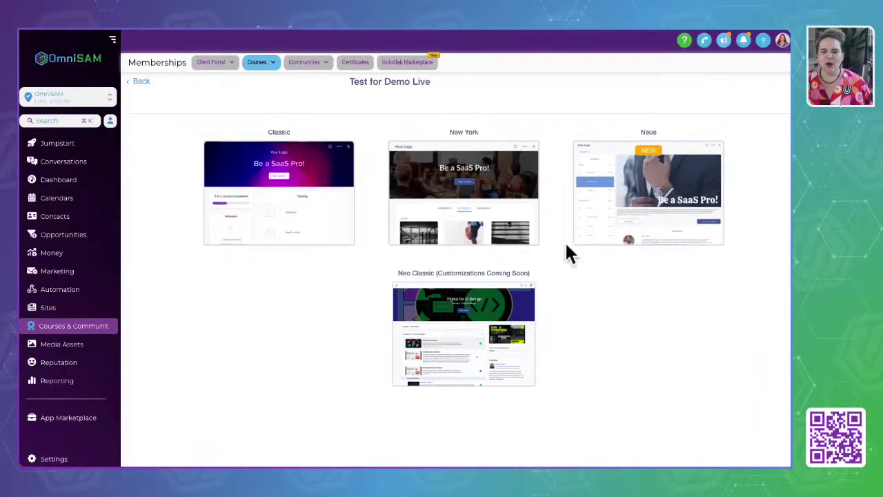
# Preview Test for Demo Live in the New York template.
pyautogui.moveTo(493, 192)
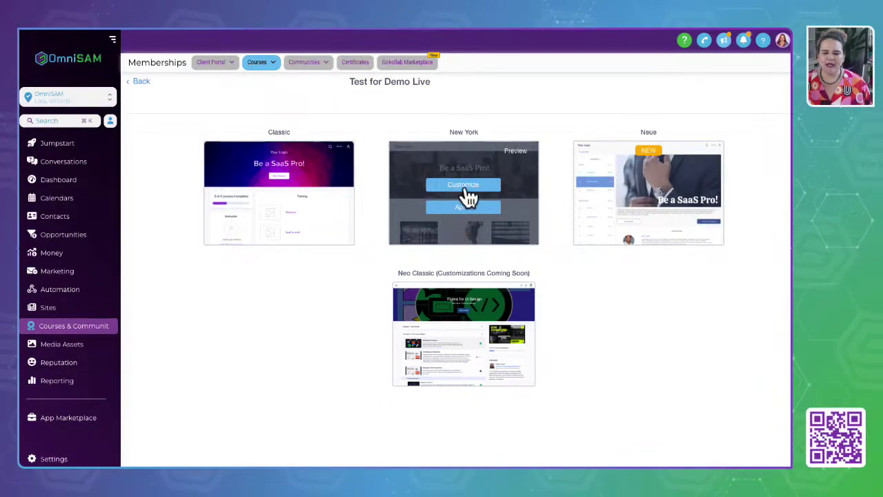
pyautogui.click(523, 159)
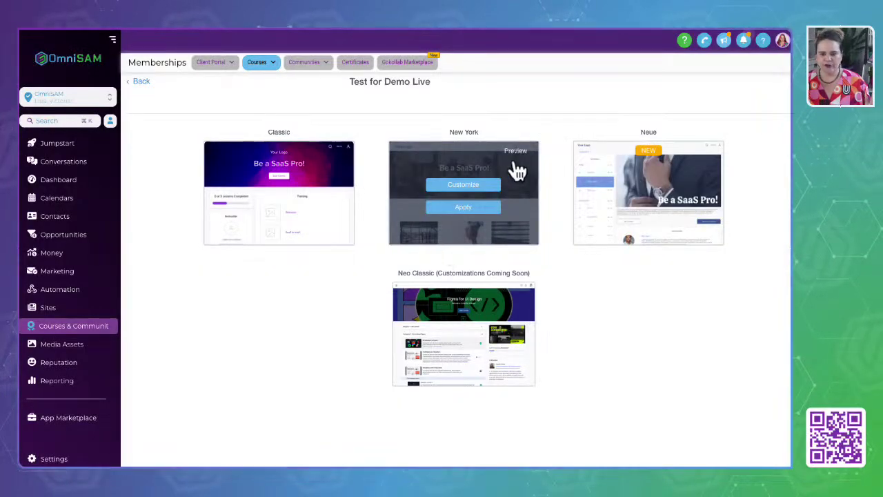
pyautogui.click(514, 155)
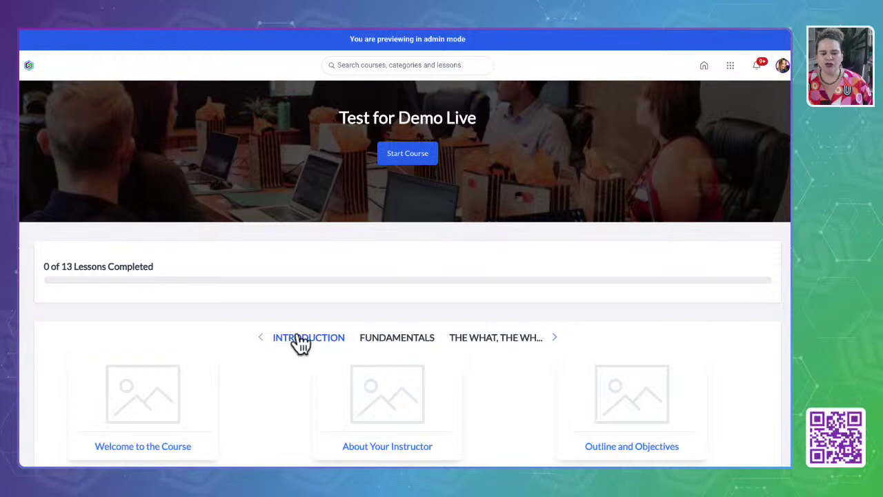
# Page forward to the later course sections and back to the first ones.
pyautogui.click(555, 338)
pyautogui.click(554, 338)
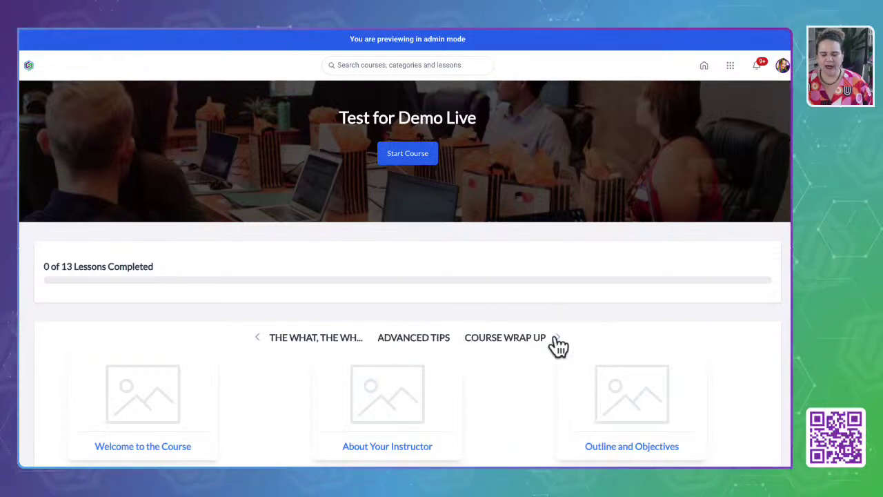
pyautogui.click(258, 338)
pyautogui.click(259, 338)
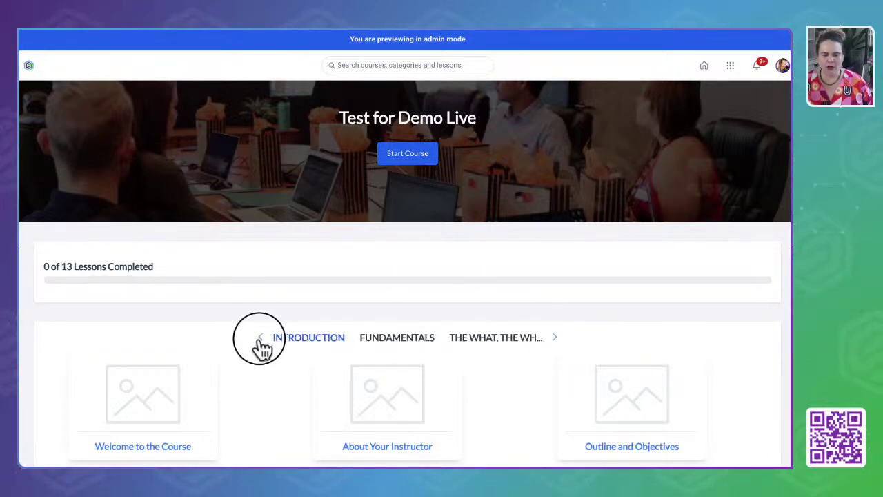
pyautogui.scroll(-4, 261, 394)
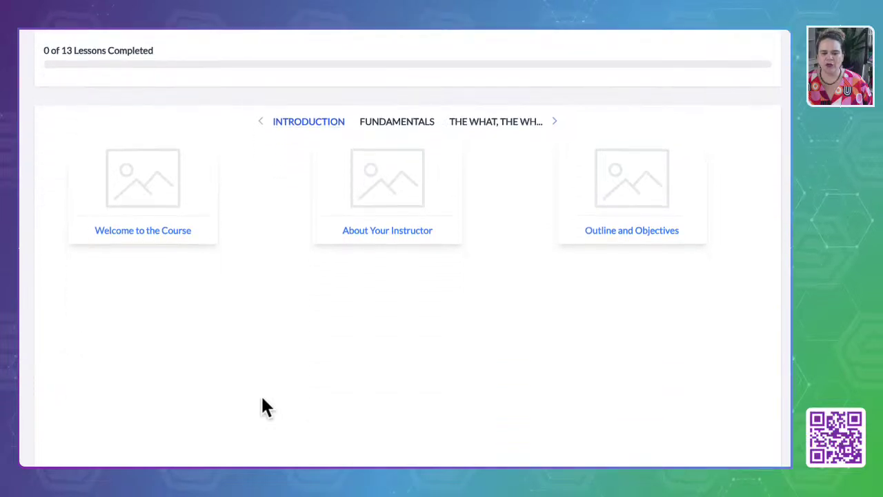
pyautogui.scroll(3, 262, 399)
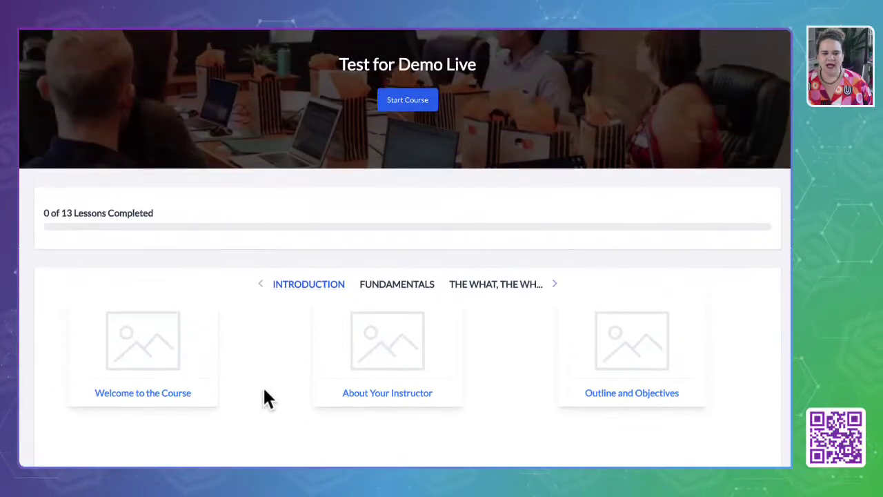
# Browse the Fundamentals and What/Why/How lessons, then open Introduction's Welcome to the Course.
pyautogui.click(405, 283)
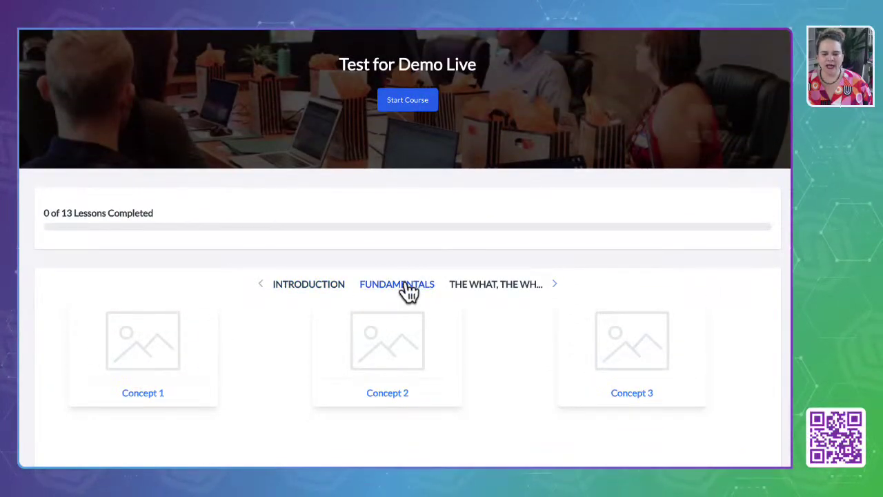
pyautogui.click(517, 291)
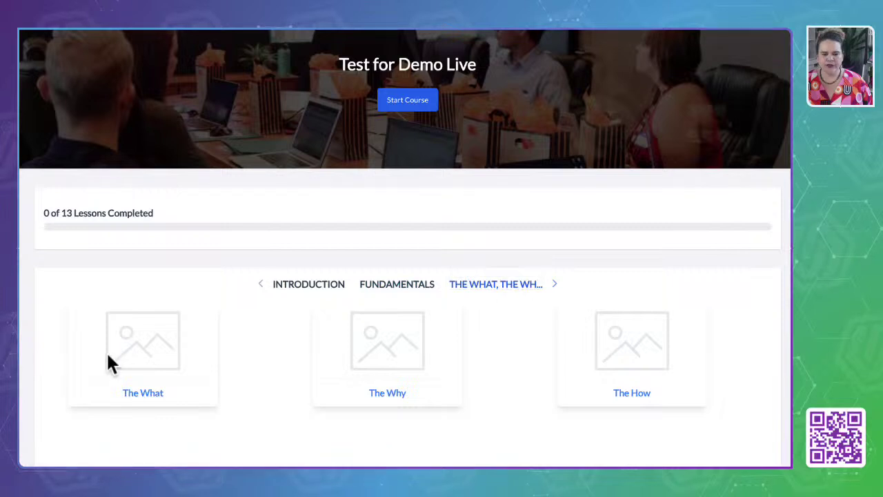
pyautogui.scroll(1, 302, 290)
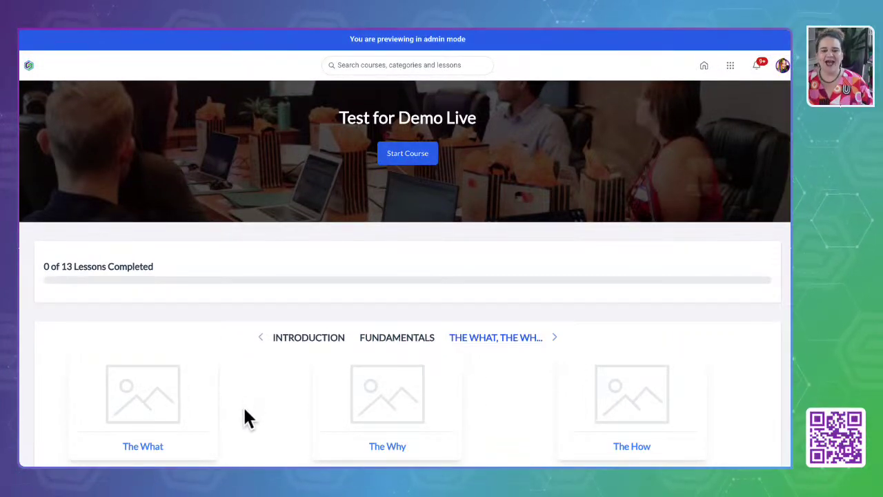
pyautogui.scroll(-2, 232, 418)
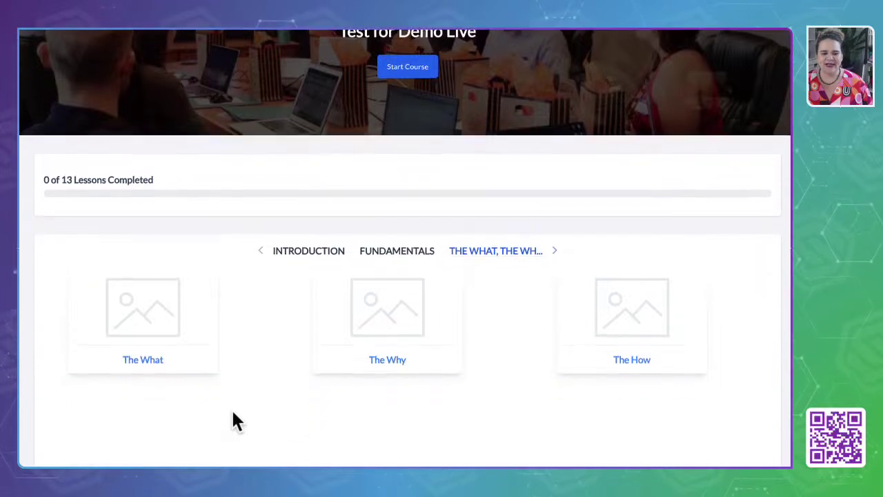
pyautogui.click(307, 259)
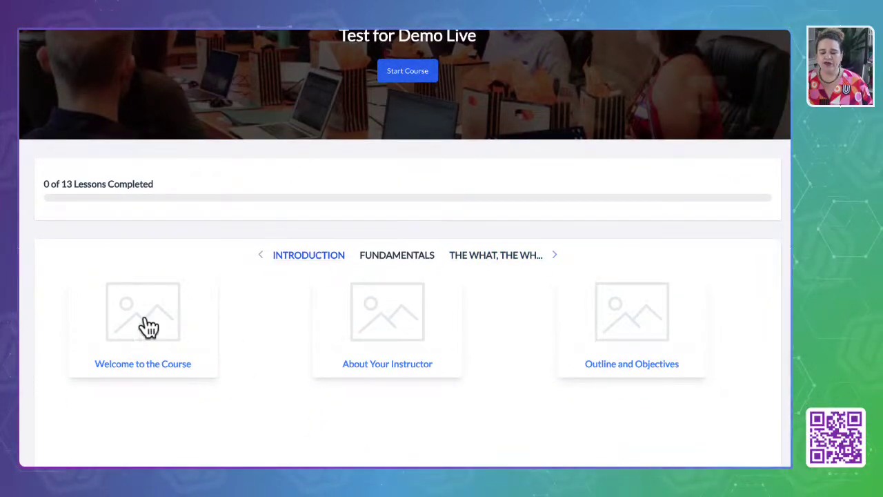
pyautogui.click(149, 368)
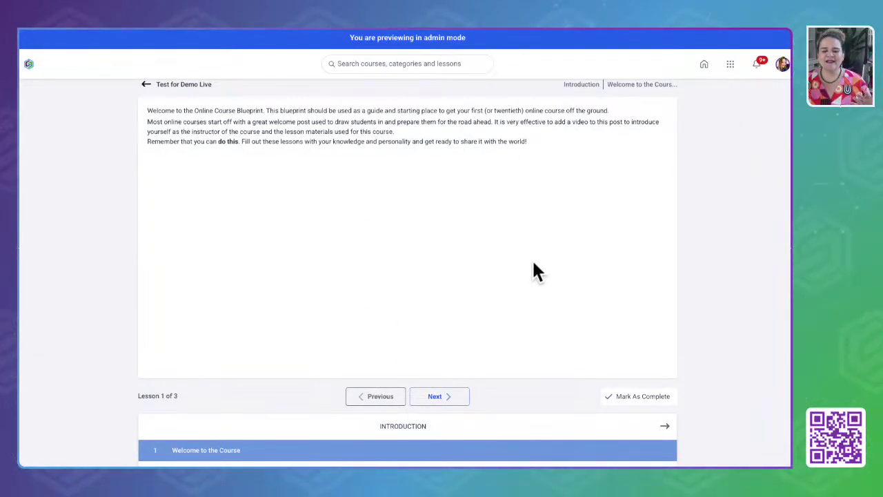
# Scroll through the About Your Instructor lesson page to view the lesson list.
pyautogui.scroll(1, 517, 290)
pyautogui.scroll(-1, 517, 290)
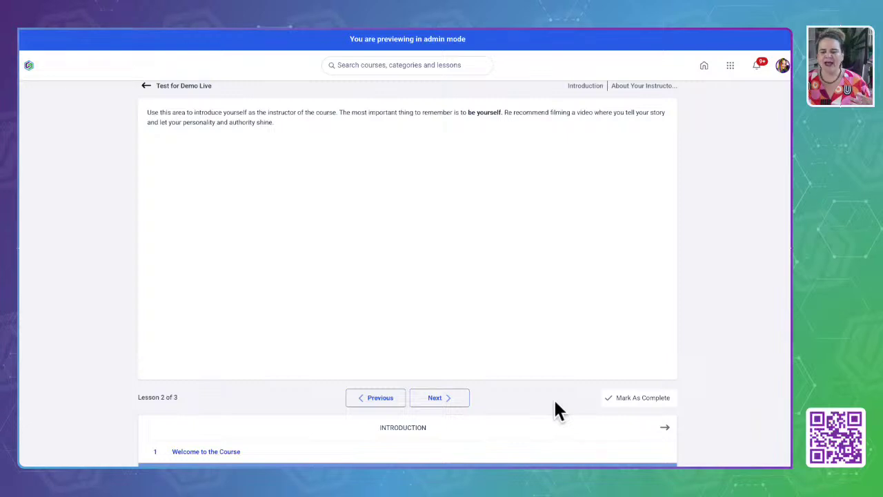
pyautogui.scroll(-2, 555, 402)
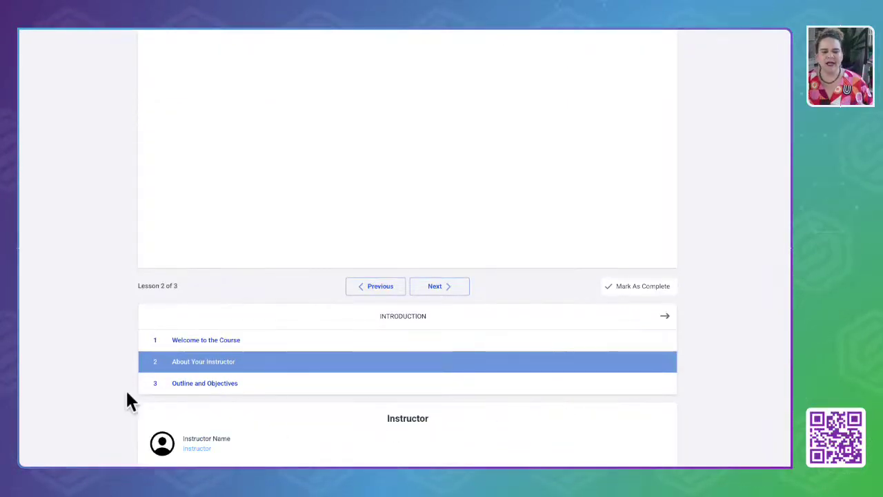
pyautogui.scroll(2, 106, 384)
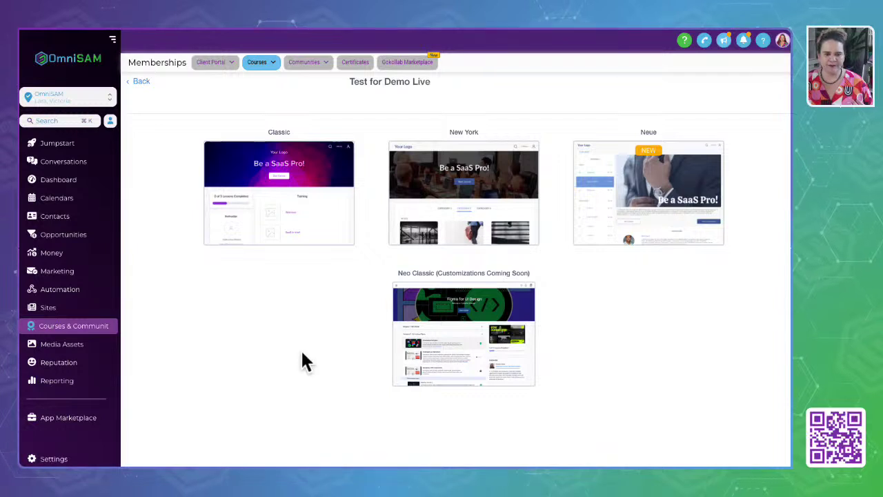
pyautogui.moveTo(703, 206)
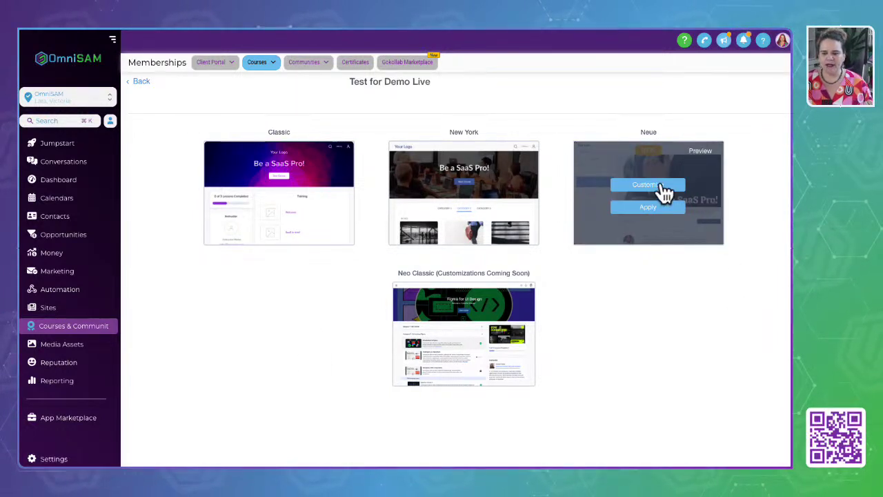
pyautogui.click(708, 149)
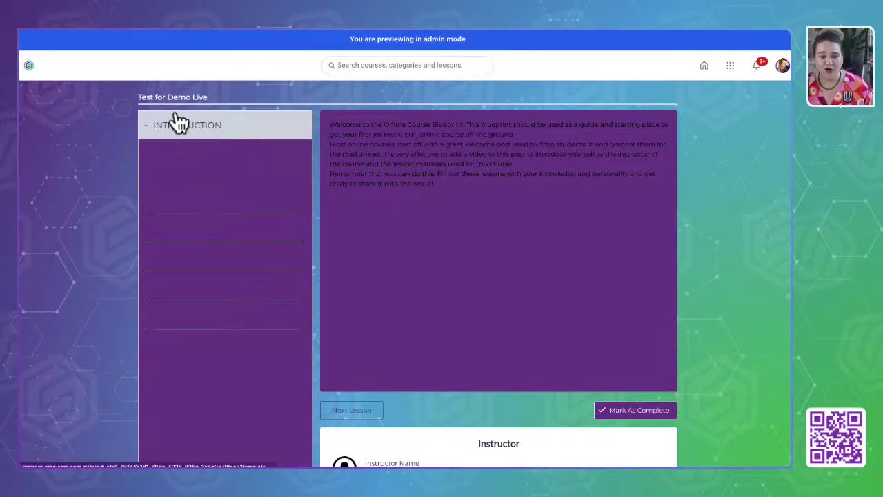
pyautogui.moveTo(143, 118); pyautogui.dragTo(289, 441)
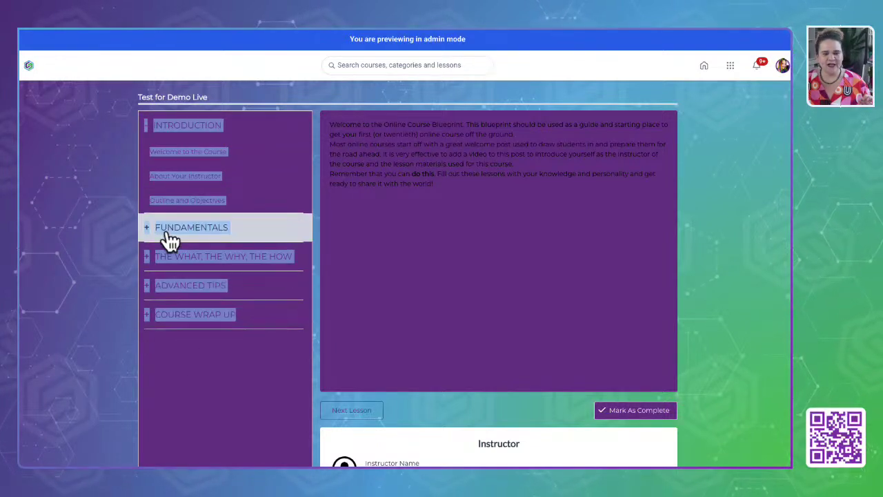
pyautogui.click(149, 233)
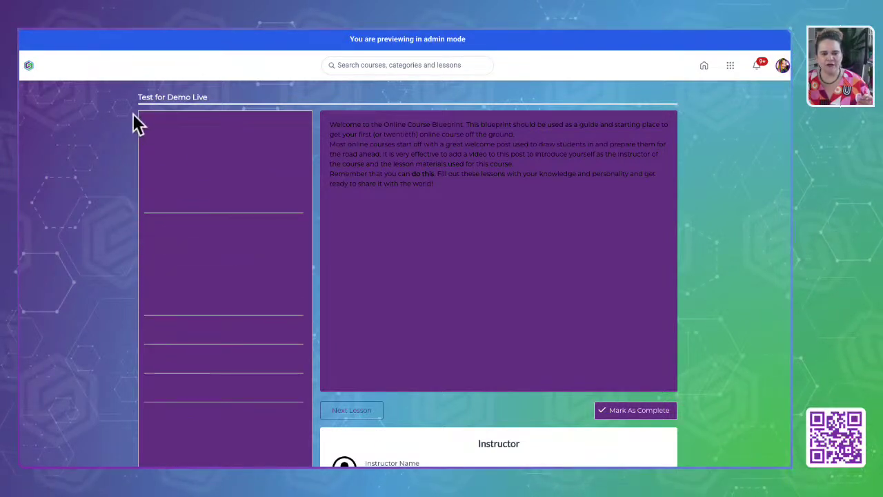
pyautogui.moveTo(136, 124); pyautogui.dragTo(252, 462)
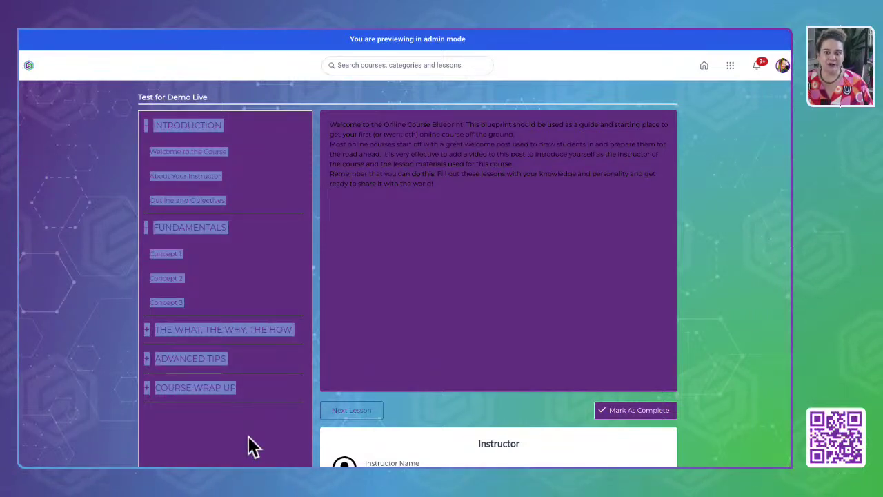
pyautogui.click(190, 235)
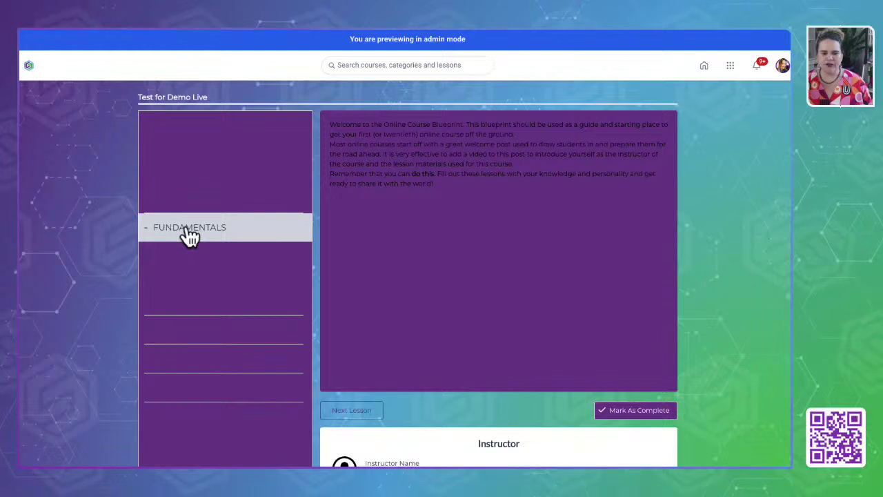
pyautogui.click(170, 258)
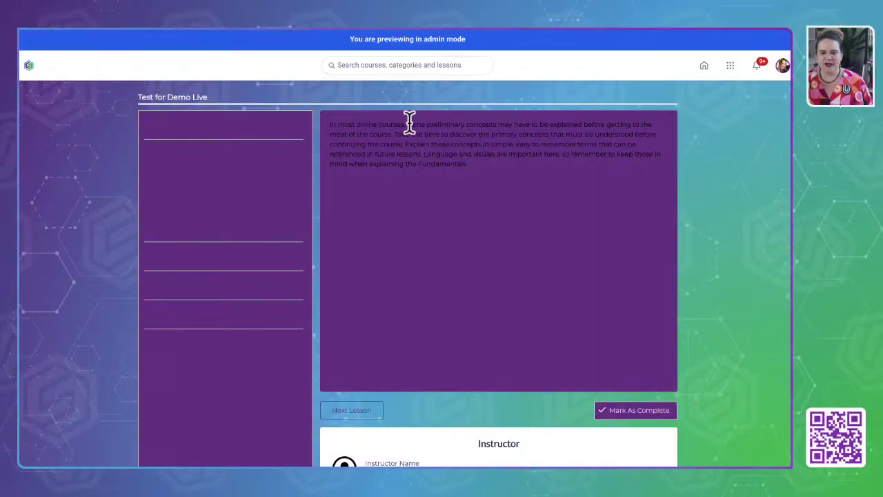
pyautogui.moveTo(89, 78); pyautogui.dragTo(676, 329)
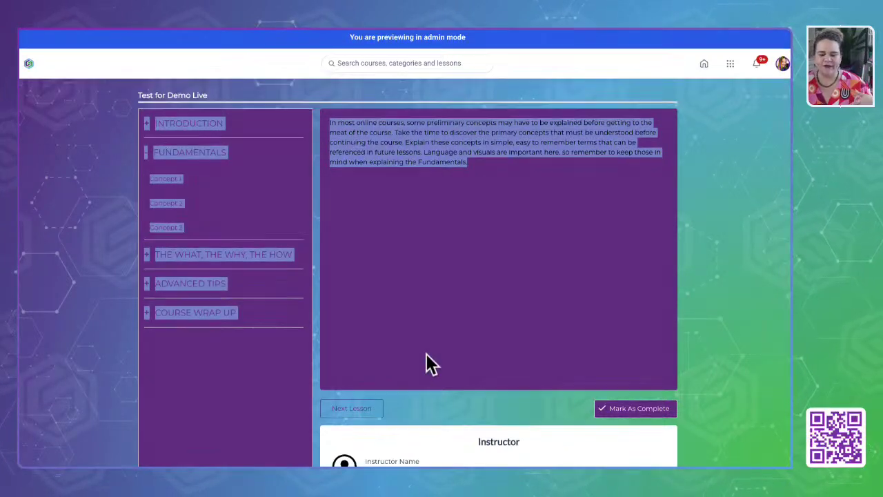
pyautogui.scroll(-1, 427, 361)
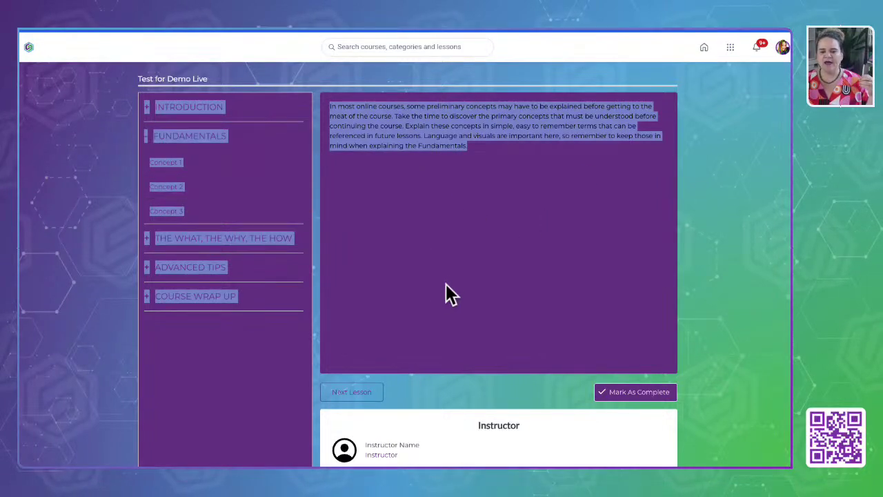
pyautogui.scroll(-1, 427, 333)
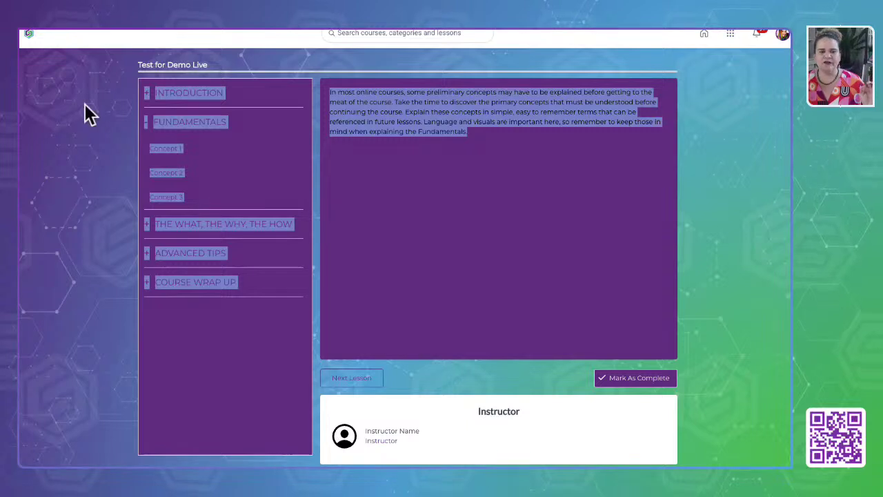
pyautogui.scroll(2, 90, 114)
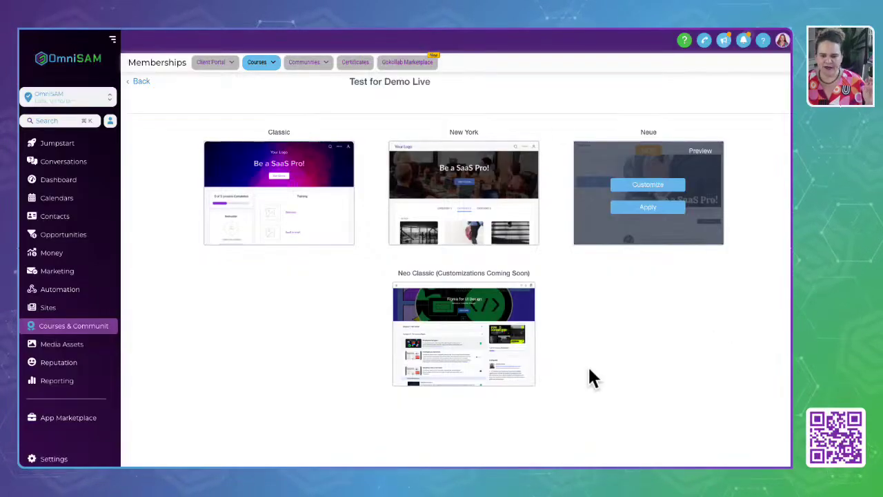
# Preview in Neo Classic, expanding and collapsing Introduction, Fundamentals and What/Why/How sections.
pyautogui.click(599, 273)
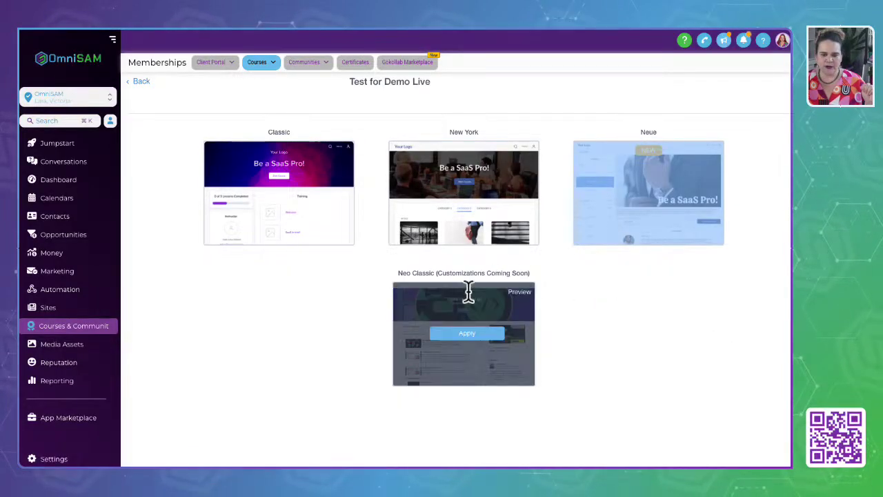
pyautogui.click(522, 306)
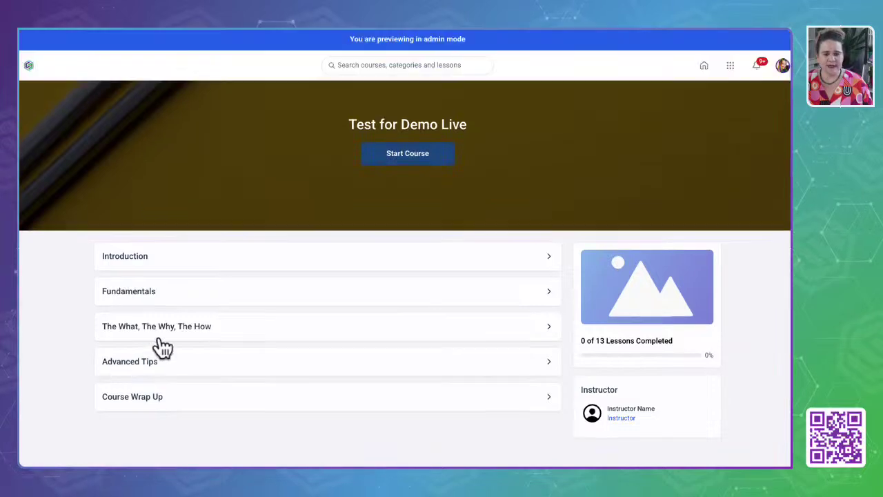
pyautogui.click(550, 257)
pyautogui.click(550, 258)
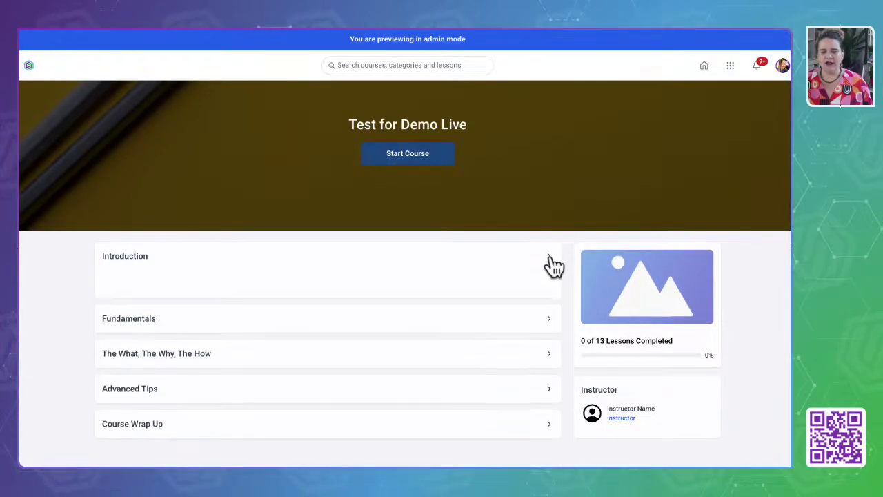
pyautogui.click(549, 292)
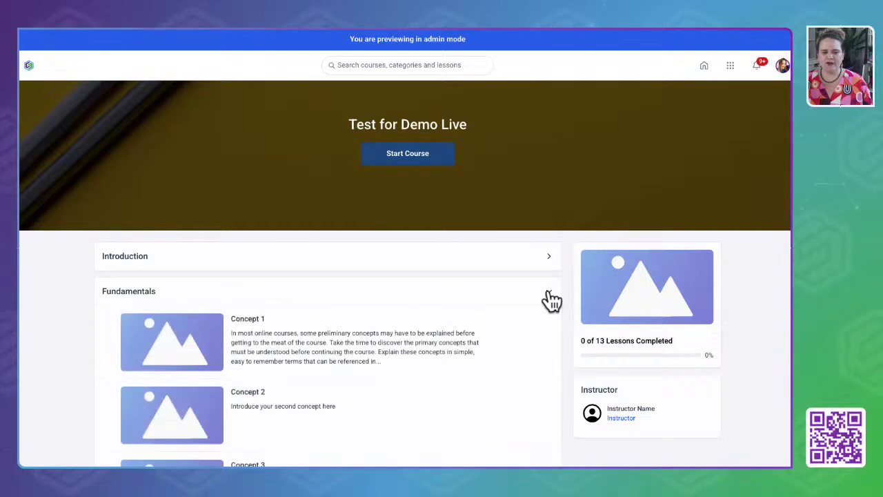
pyautogui.click(550, 292)
pyautogui.click(547, 335)
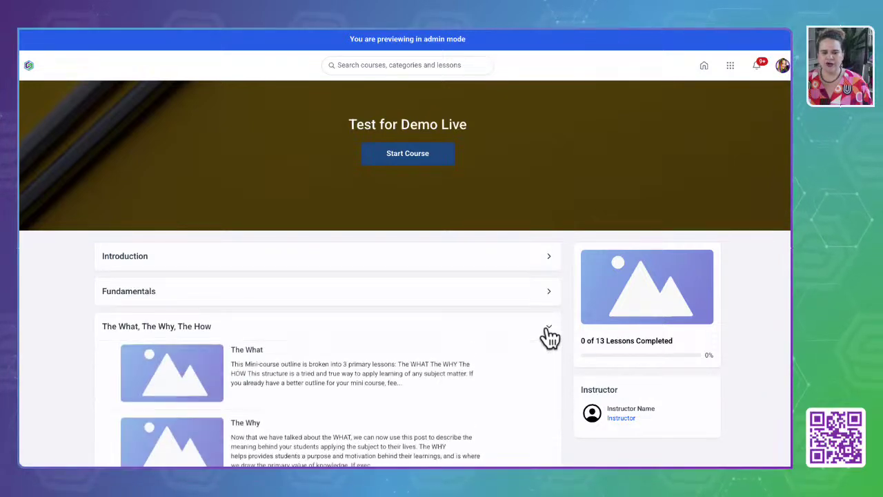
pyautogui.click(548, 334)
# Open Welcome to the Course, advance to Fundamentals, then return to the All Courses library.
pyautogui.click(116, 263)
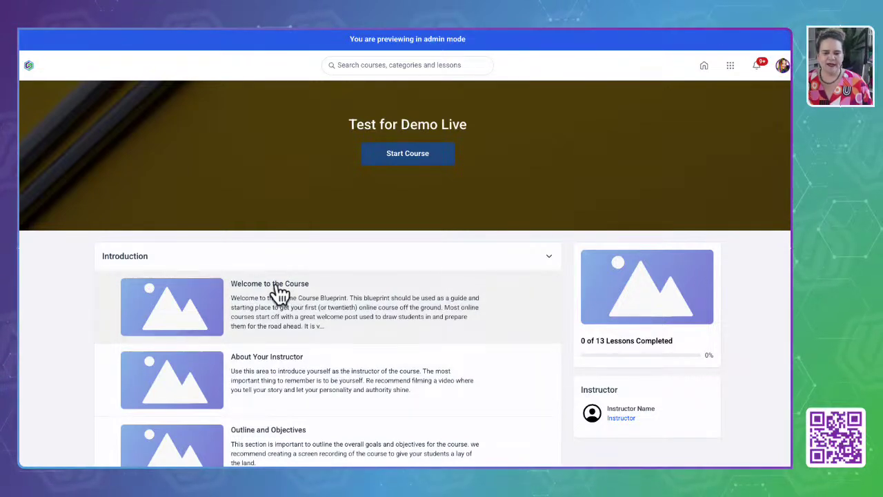
pyautogui.click(193, 321)
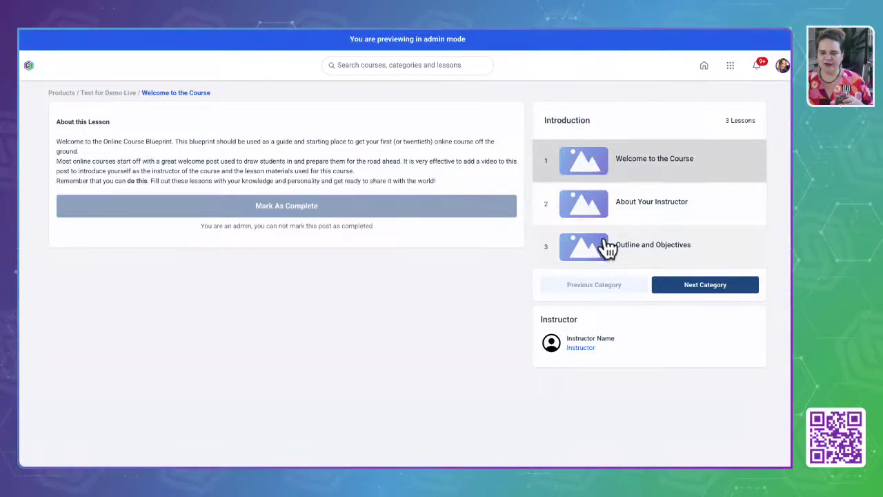
pyautogui.click(701, 287)
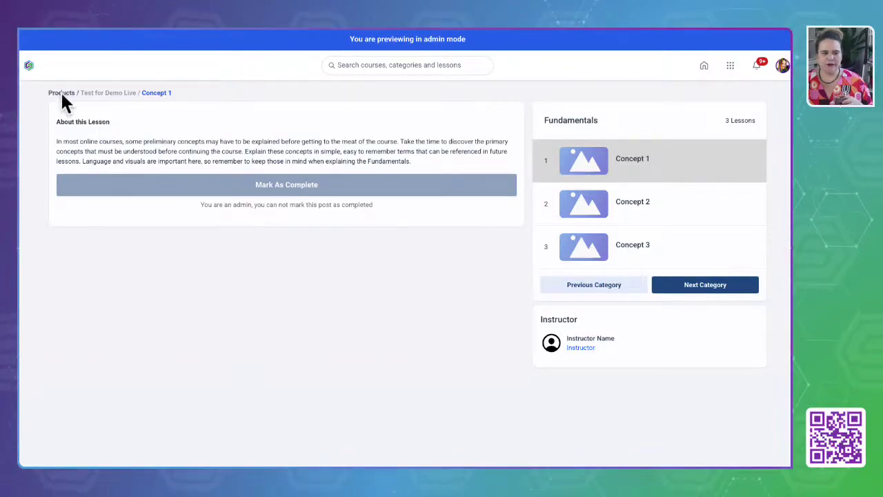
pyautogui.click(29, 66)
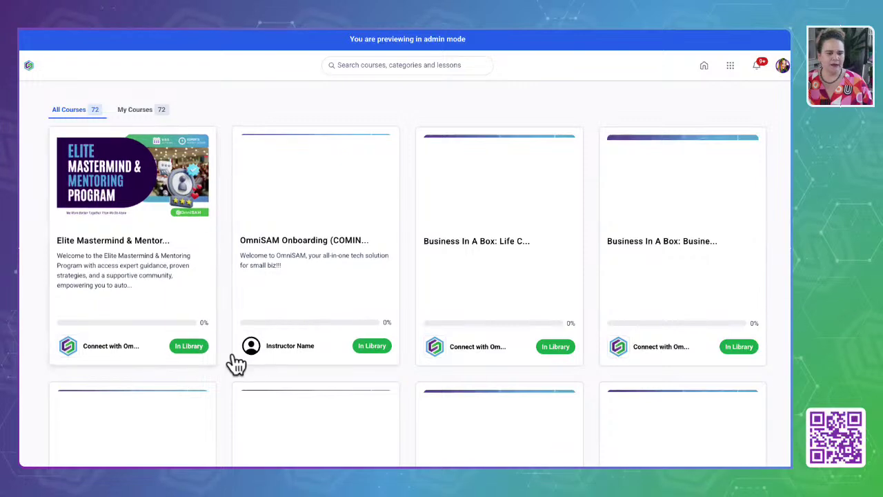
# Open the Elite Mastermind & Mentoring Program course and scroll through its Welcome lessons.
pyautogui.click(267, 169)
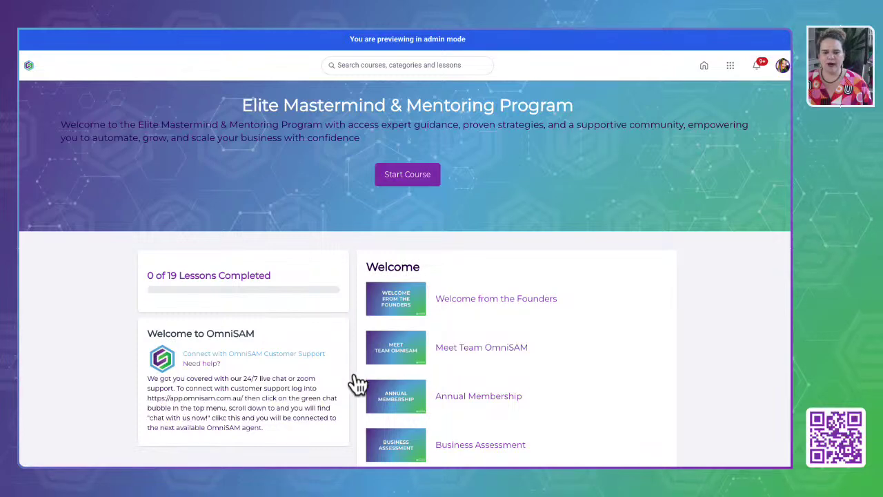
pyautogui.scroll(-3, 445, 359)
pyautogui.scroll(-5, 445, 363)
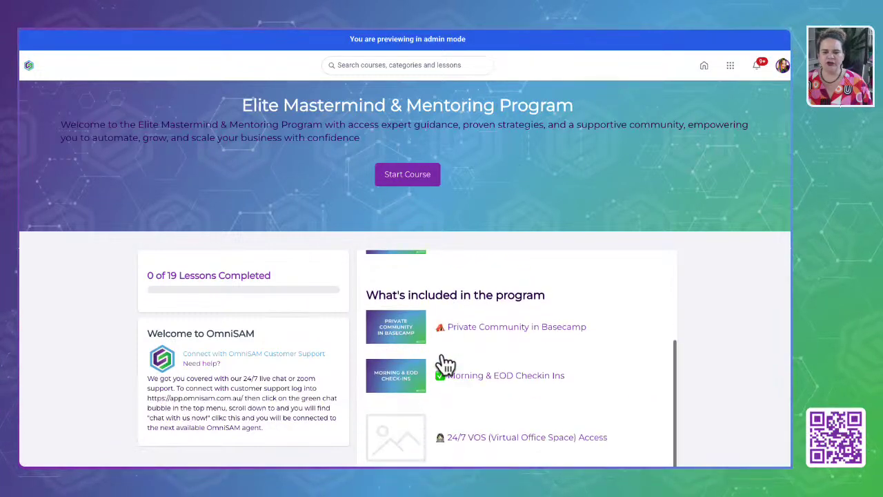
pyautogui.scroll(-5, 445, 364)
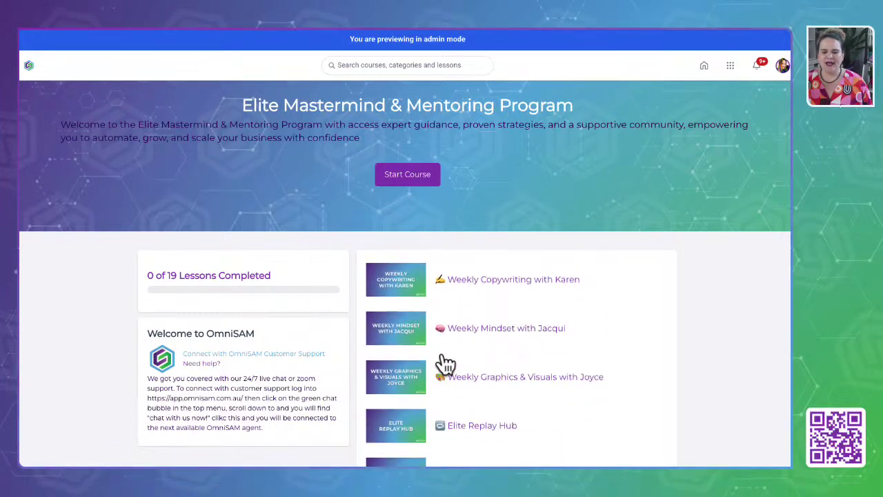
pyautogui.scroll(-2, 445, 364)
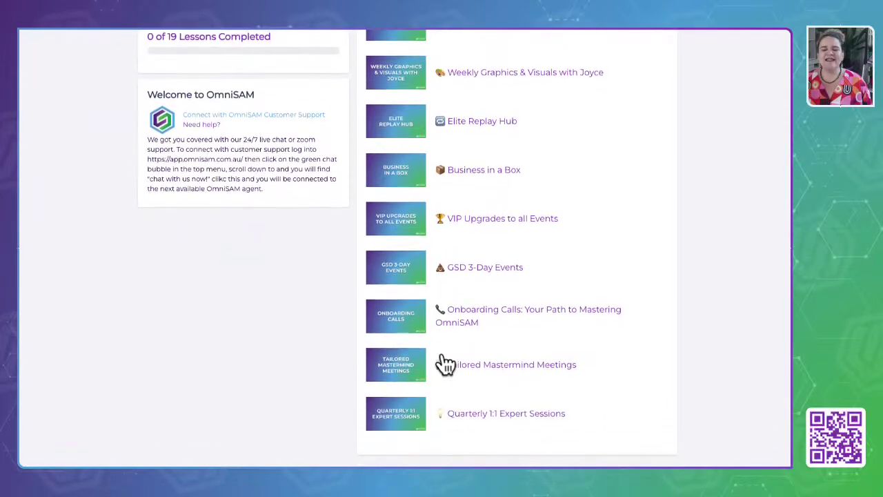
pyautogui.scroll(5, 445, 363)
pyautogui.scroll(8, 445, 364)
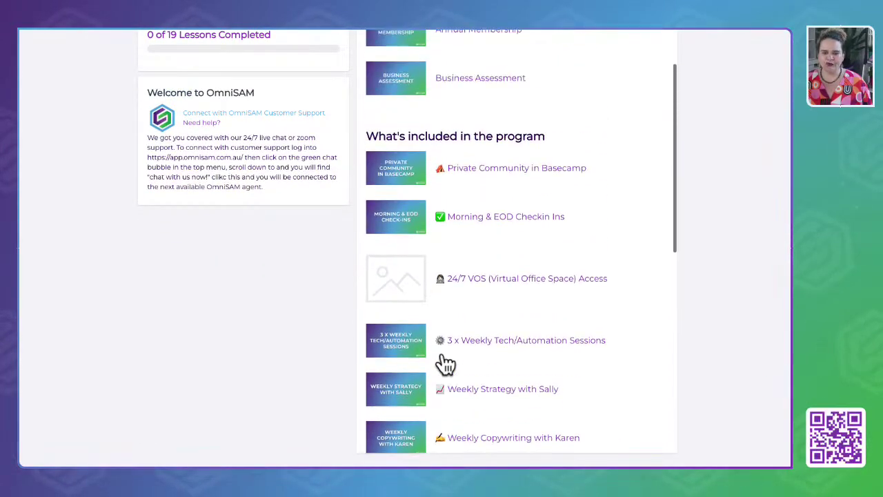
pyautogui.scroll(2, 445, 363)
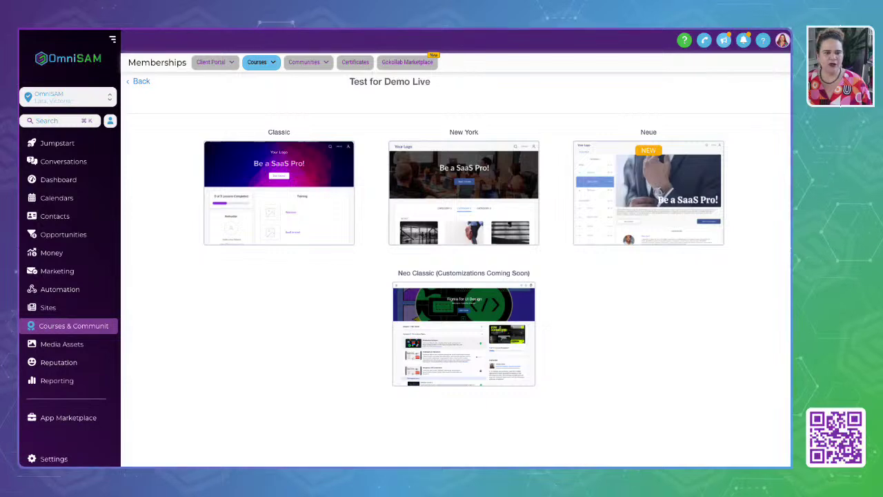
# Open GSD: List Growth Made Easy from Courses > Products and scroll its module outline.
pyautogui.moveTo(268, 69)
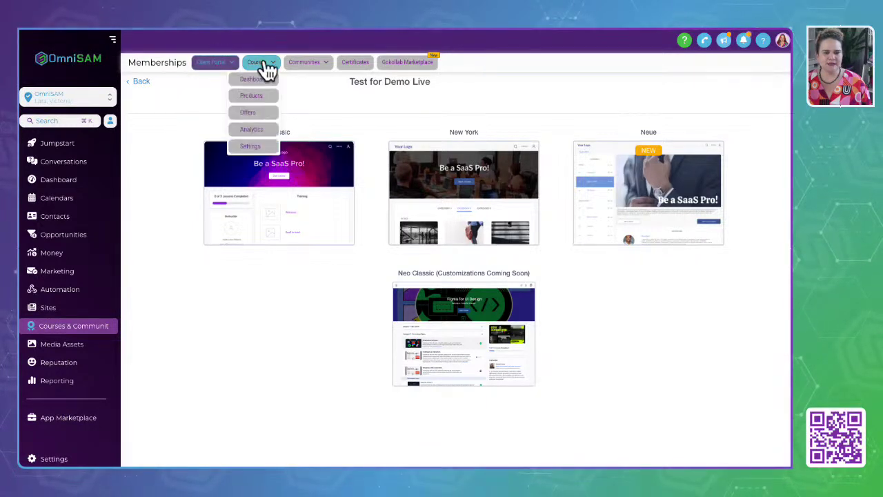
pyautogui.click(252, 95)
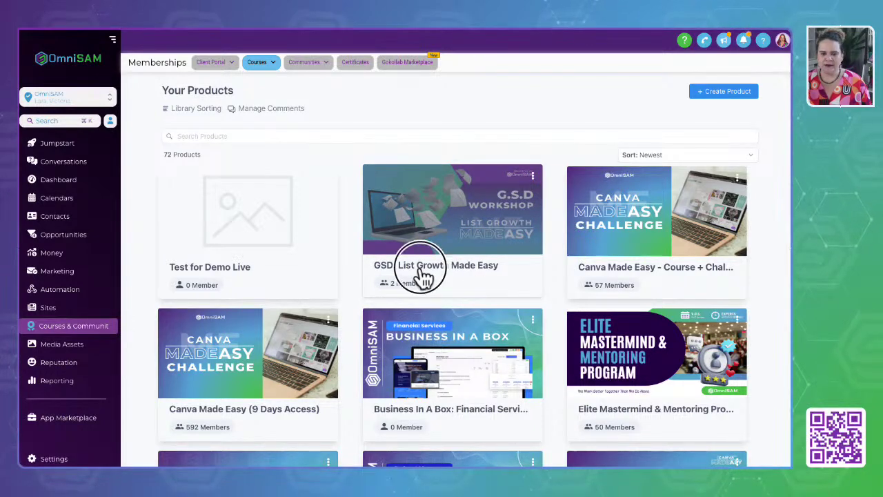
pyautogui.click(421, 276)
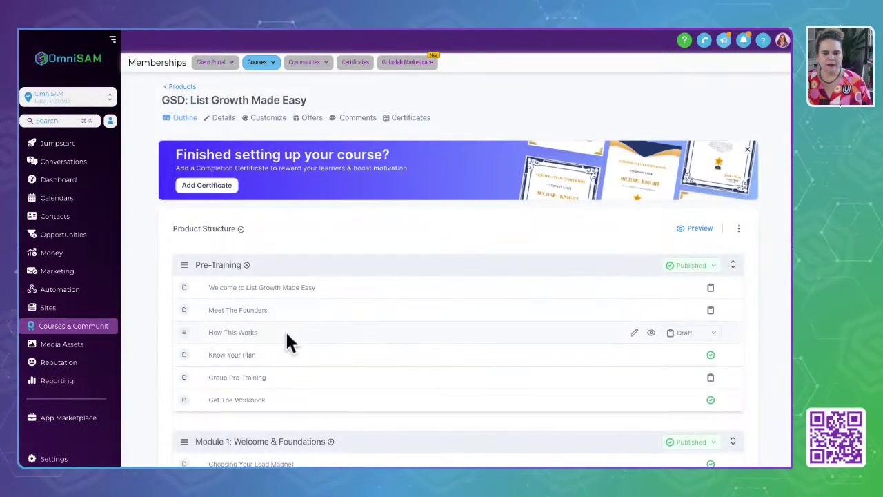
pyautogui.scroll(-4, 286, 330)
pyautogui.scroll(-6, 288, 331)
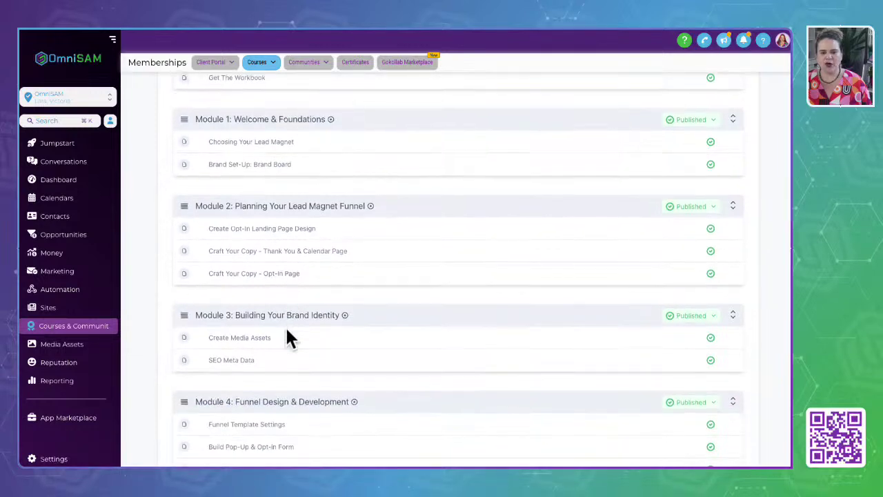
pyautogui.scroll(-2, 285, 326)
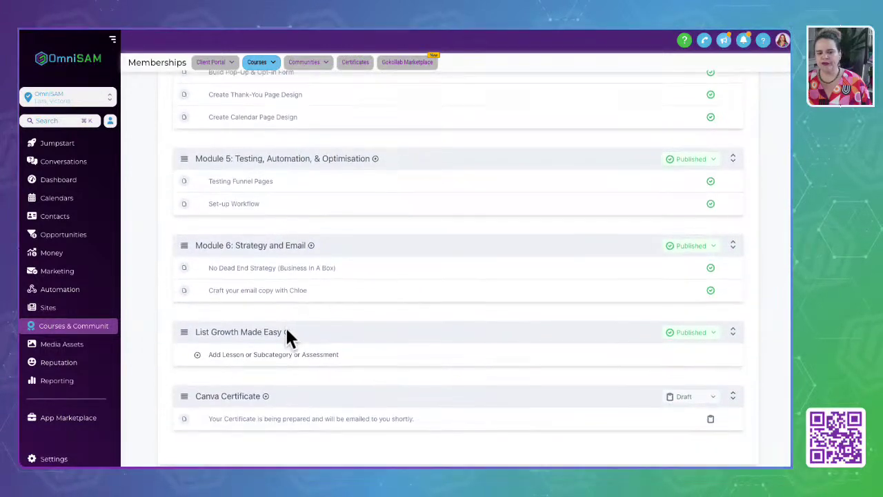
pyautogui.scroll(12, 285, 325)
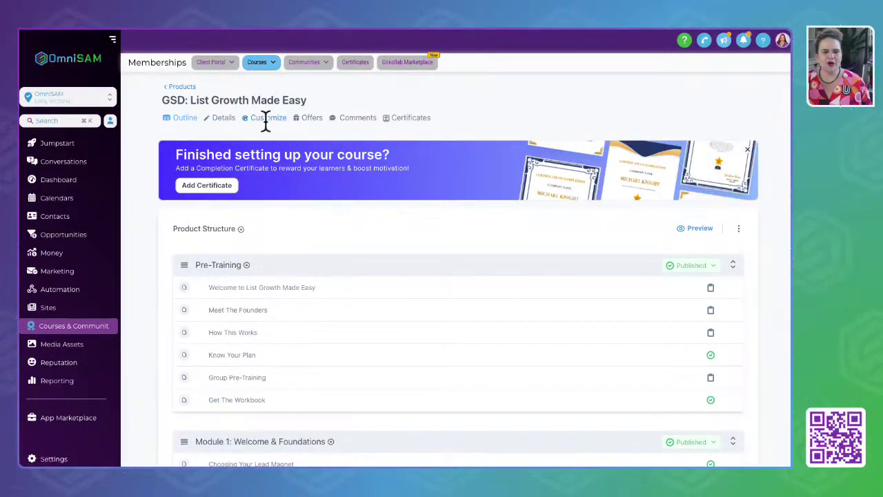
# Browse the course's theme gallery and start customising the Classic theme.
pyautogui.click(266, 118)
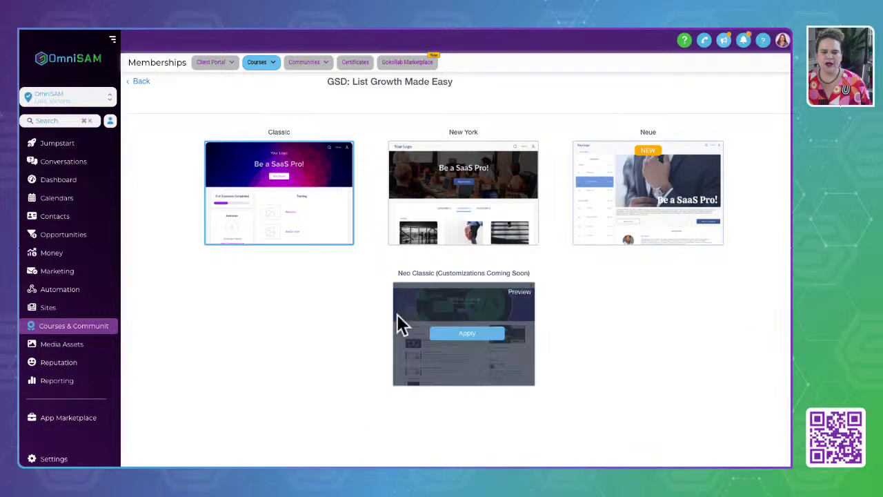
pyautogui.moveTo(304, 207)
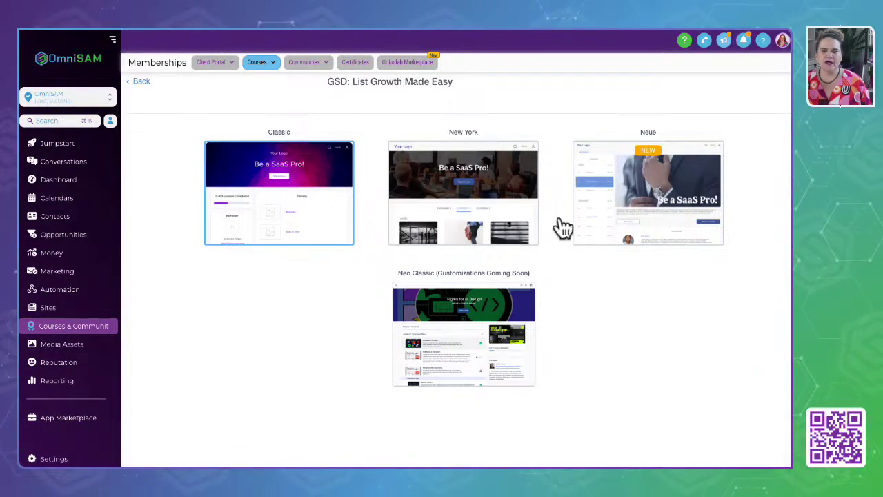
pyautogui.moveTo(701, 235)
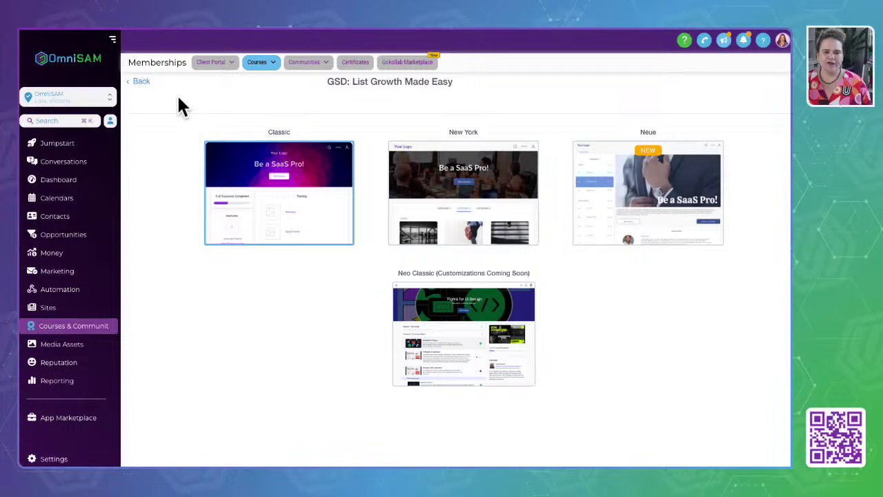
pyautogui.moveTo(650, 177)
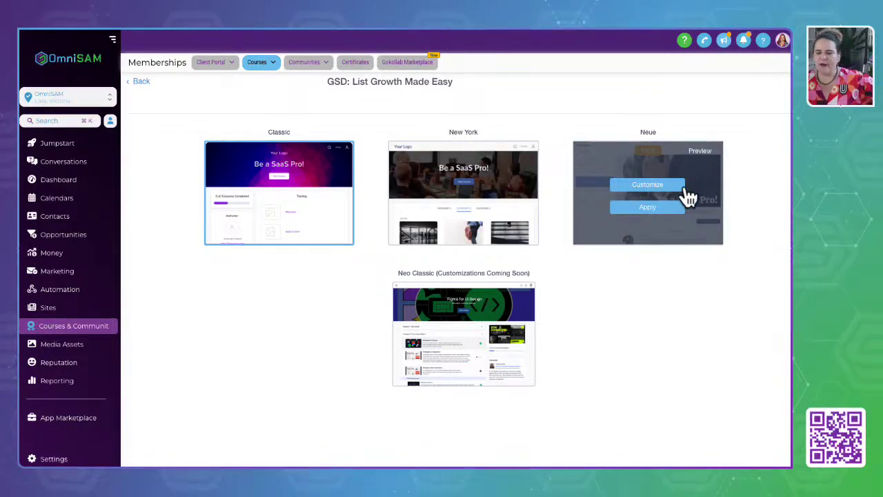
pyautogui.moveTo(328, 82); pyautogui.dragTo(480, 88)
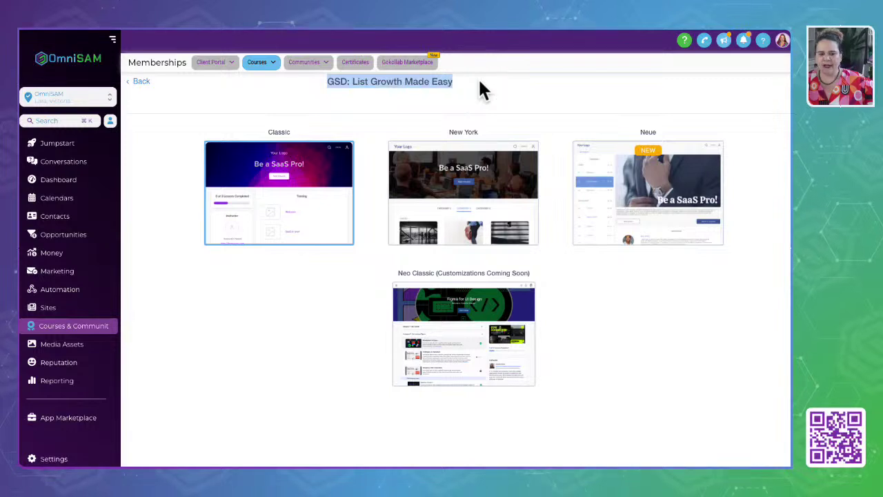
pyautogui.moveTo(286, 183)
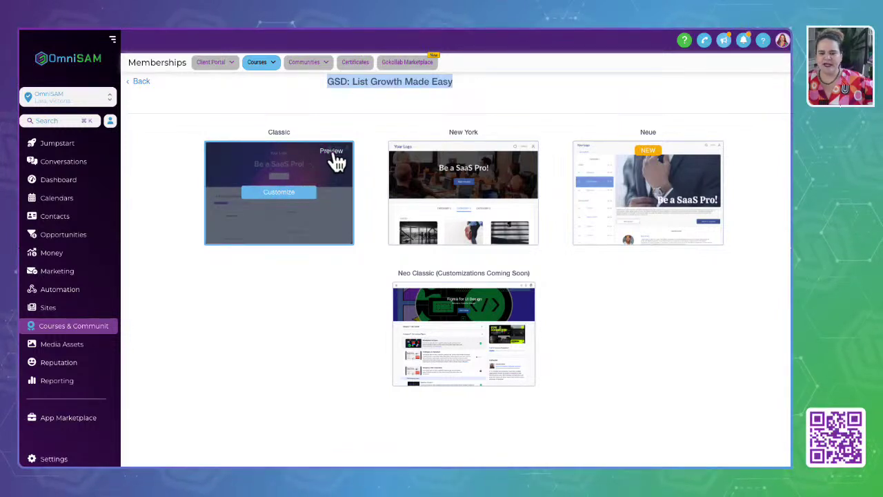
pyautogui.click(288, 193)
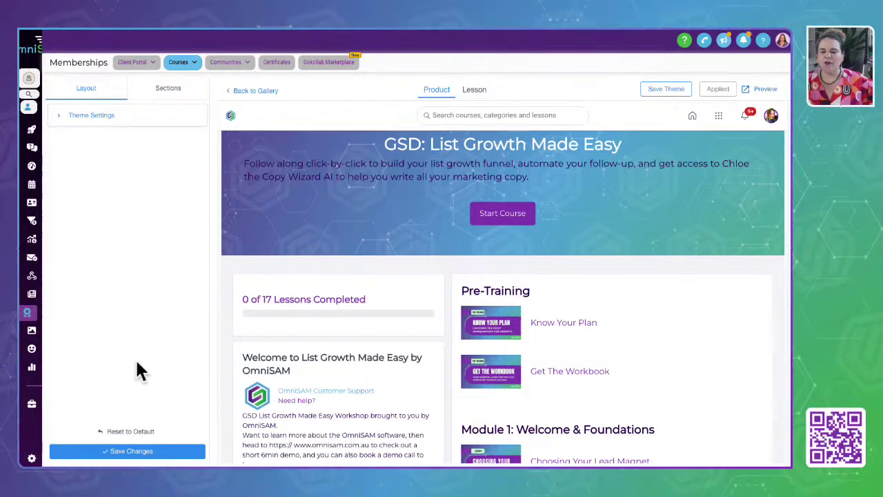
# Expand and collapse Classic's Theme Settings, then switch to the Sections options.
pyautogui.click(62, 116)
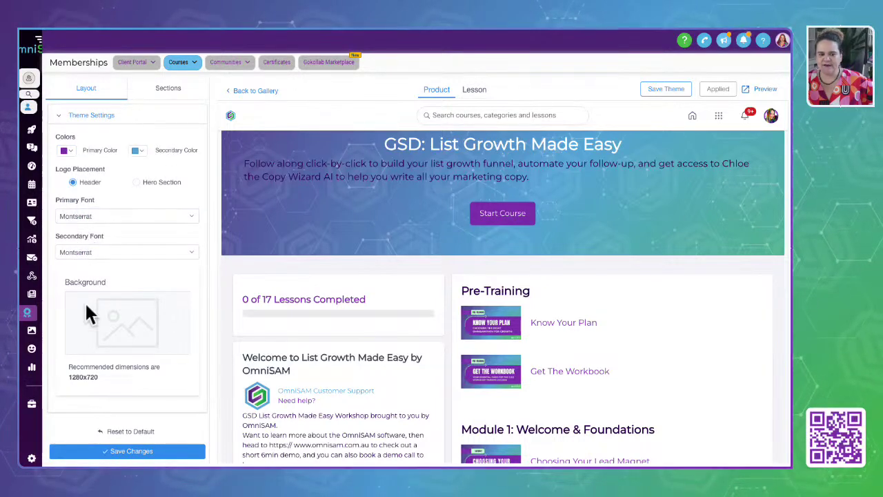
pyautogui.scroll(-1, 94, 335)
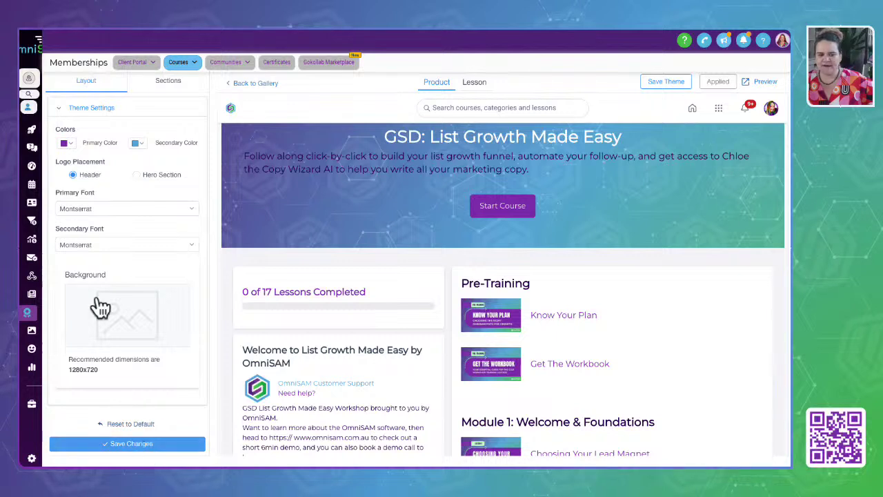
pyautogui.click(59, 110)
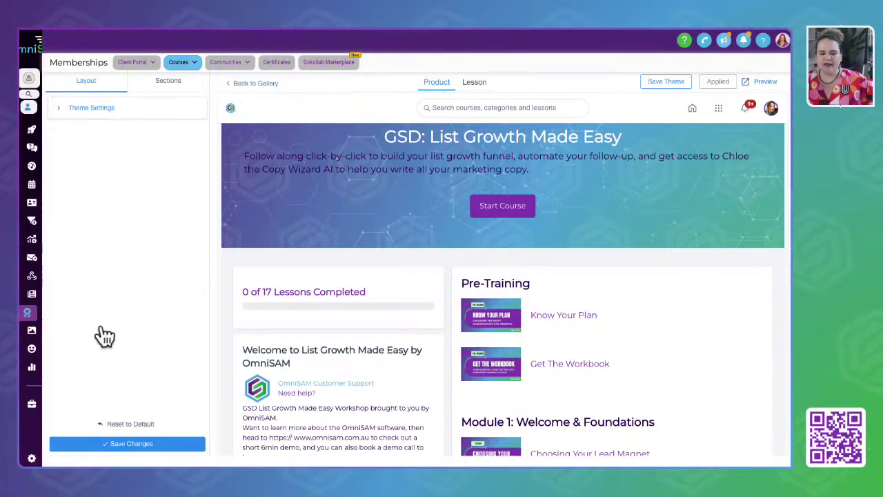
pyautogui.click(169, 84)
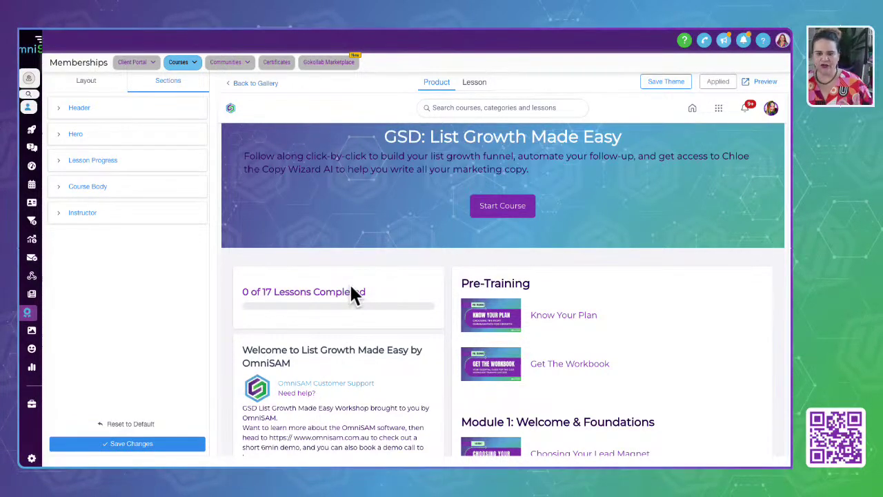
# Inspect the Header, Hero and Lesson Progress section styling options.
pyautogui.click(61, 109)
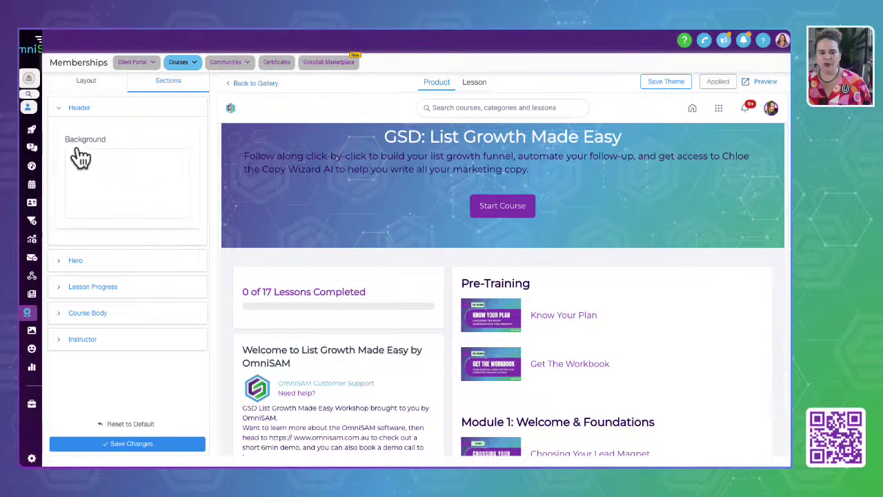
pyautogui.click(63, 110)
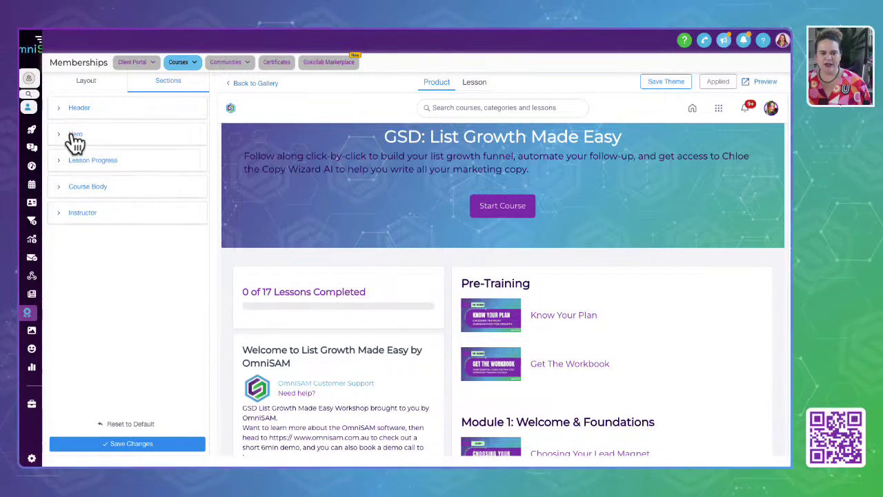
pyautogui.click(62, 136)
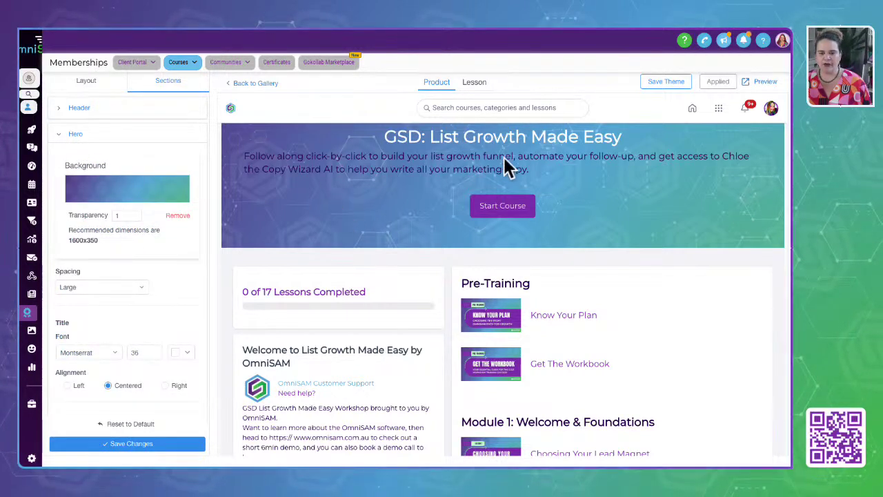
pyautogui.click(61, 136)
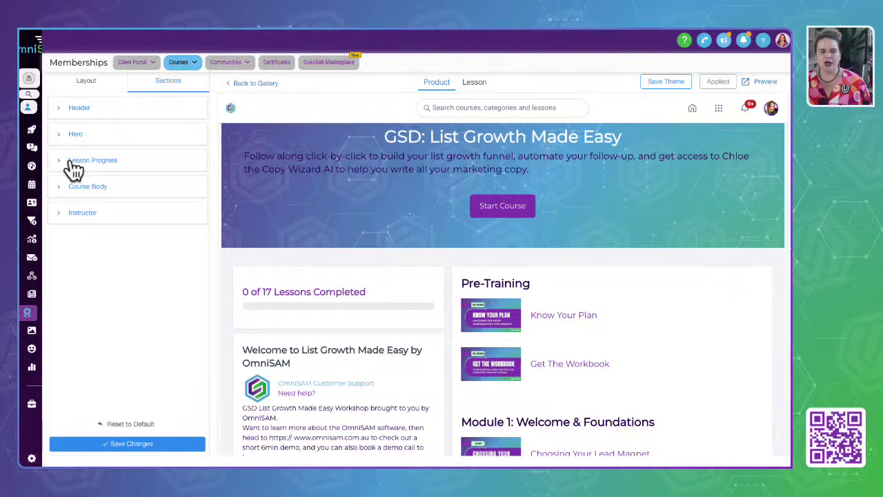
pyautogui.click(66, 162)
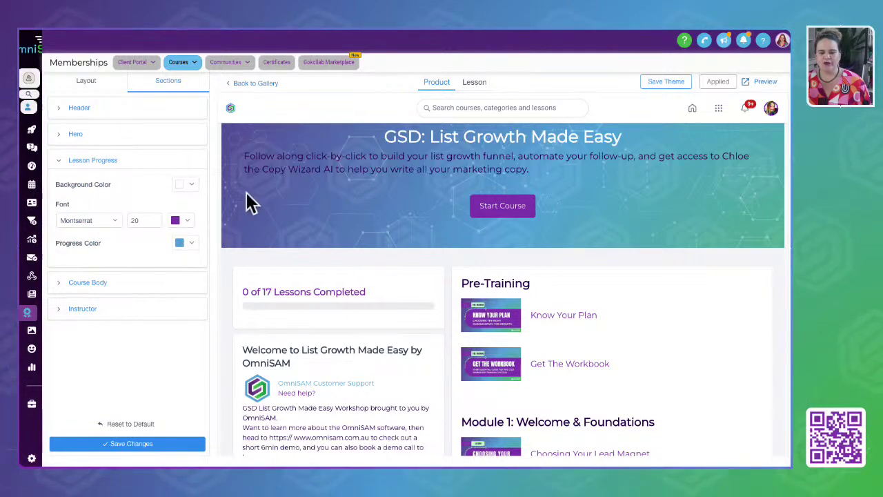
pyautogui.moveTo(237, 290); pyautogui.dragTo(434, 309)
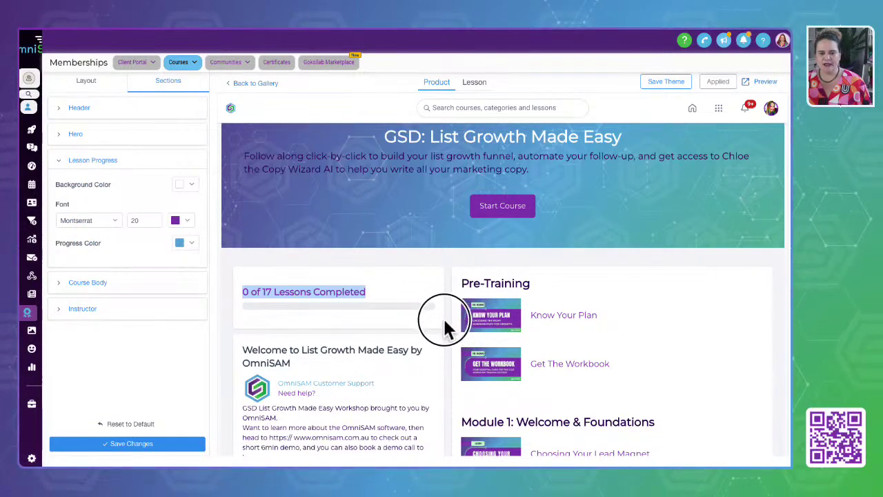
pyautogui.click(443, 317)
# Review Course Body styling in the preview, then switch the editor to the Lesson page.
pyautogui.click(62, 284)
pyautogui.scroll(-3, 173, 290)
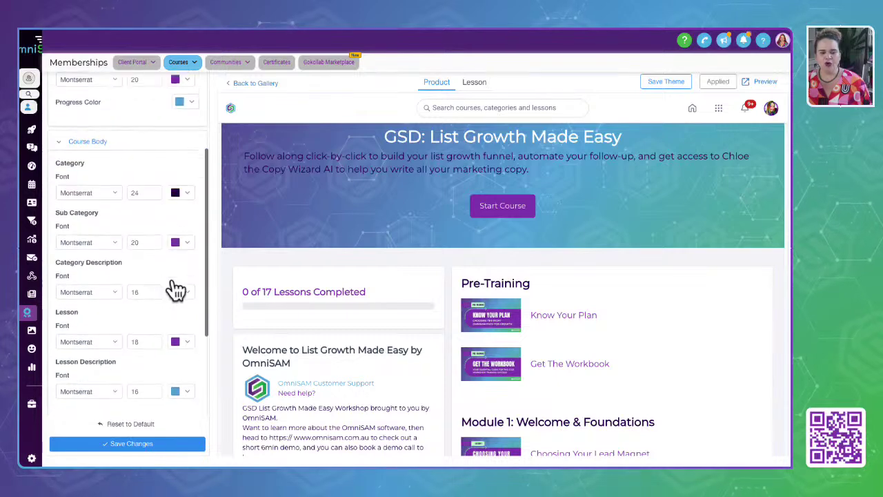
pyautogui.scroll(-3, 345, 404)
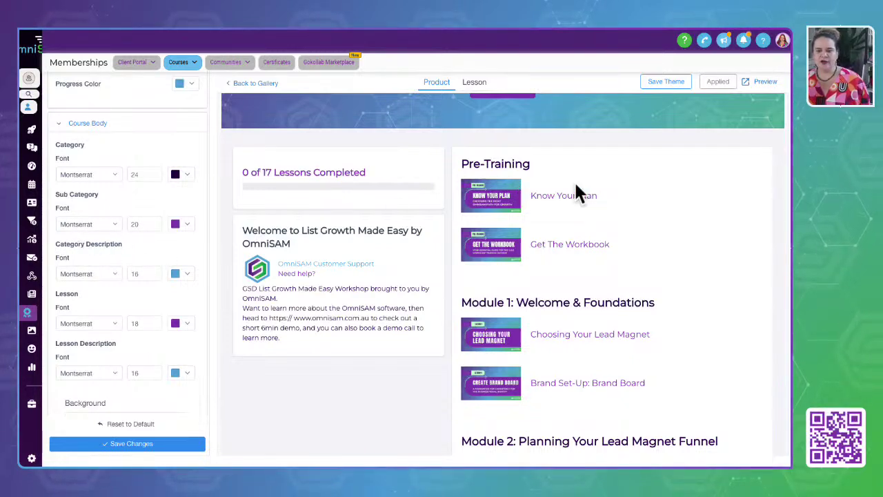
pyautogui.scroll(-3, 102, 395)
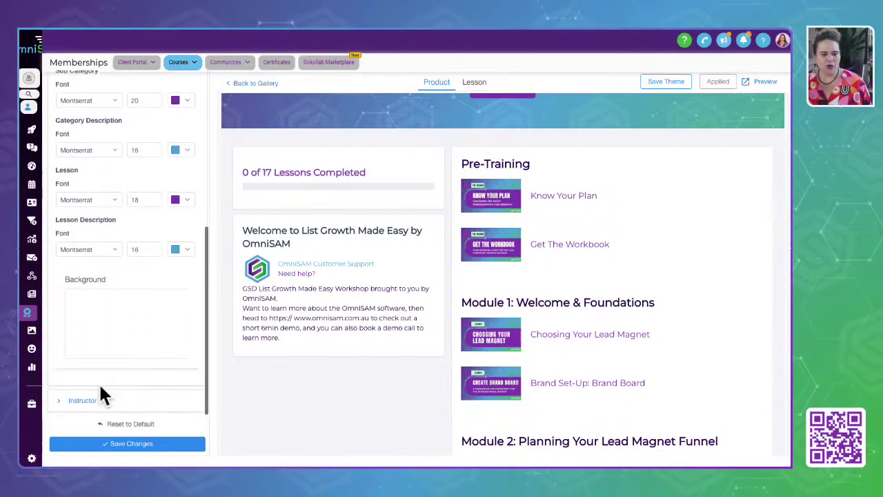
pyautogui.scroll(-7, 118, 339)
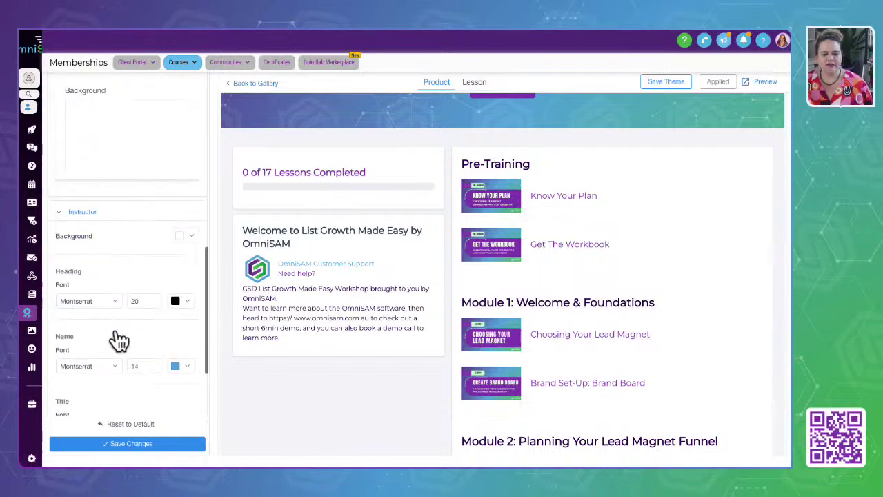
pyautogui.scroll(2, 119, 165)
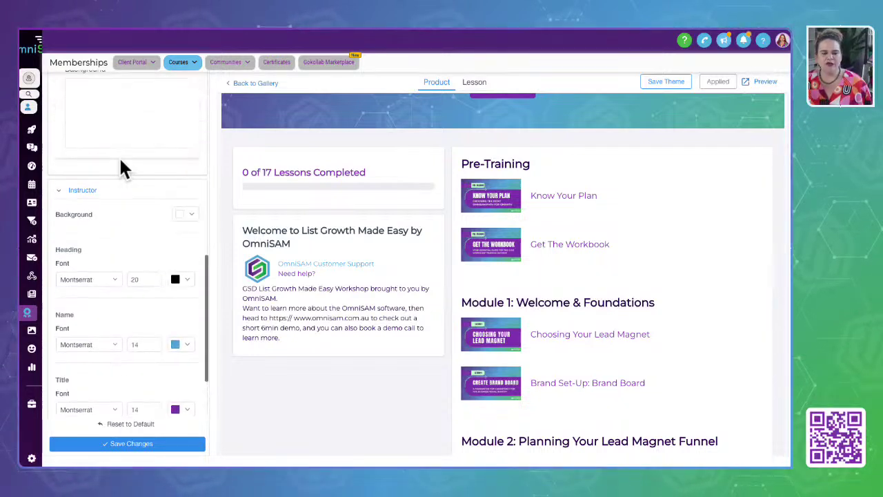
pyautogui.scroll(-2, 119, 166)
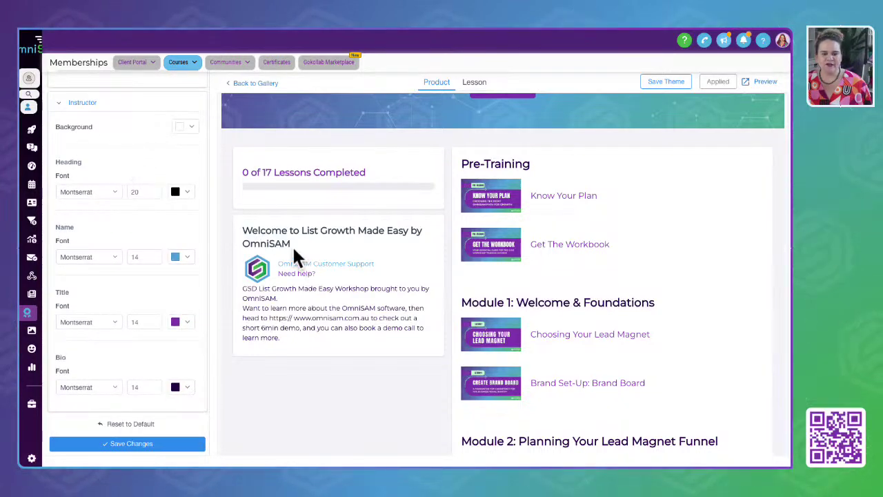
pyautogui.moveTo(240, 233); pyautogui.dragTo(374, 331)
pyautogui.scroll(10, 151, 276)
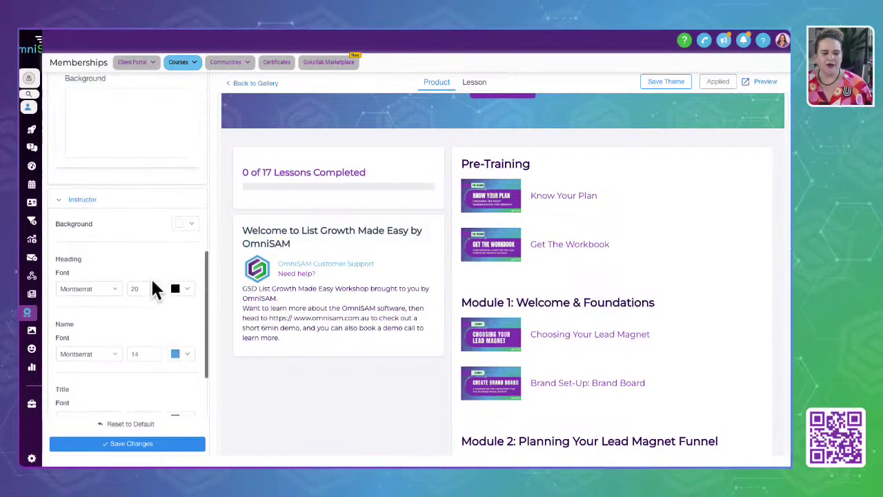
pyautogui.click(72, 162)
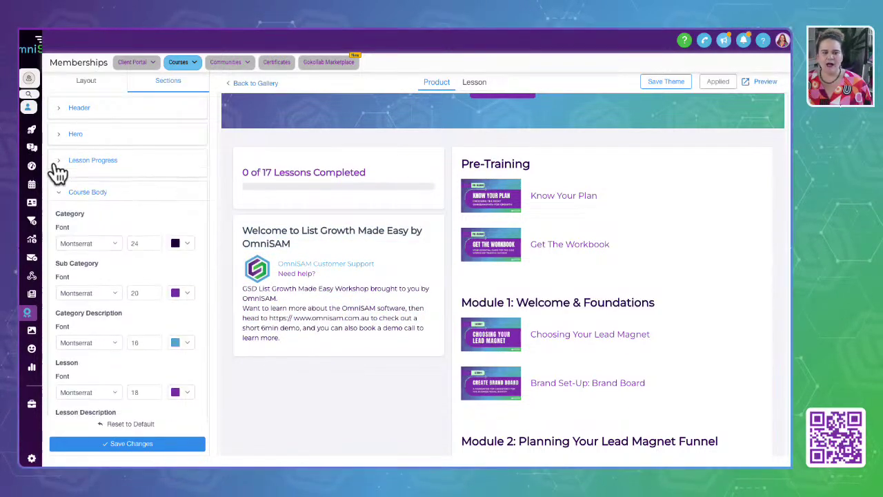
pyautogui.click(476, 84)
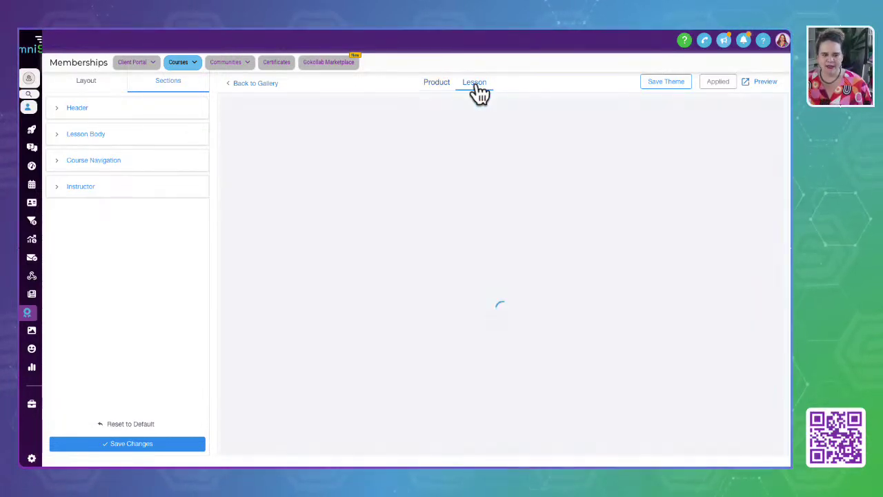
# View the lesson page's Layout and Sections options, then go back to the theme gallery.
pyautogui.click(76, 83)
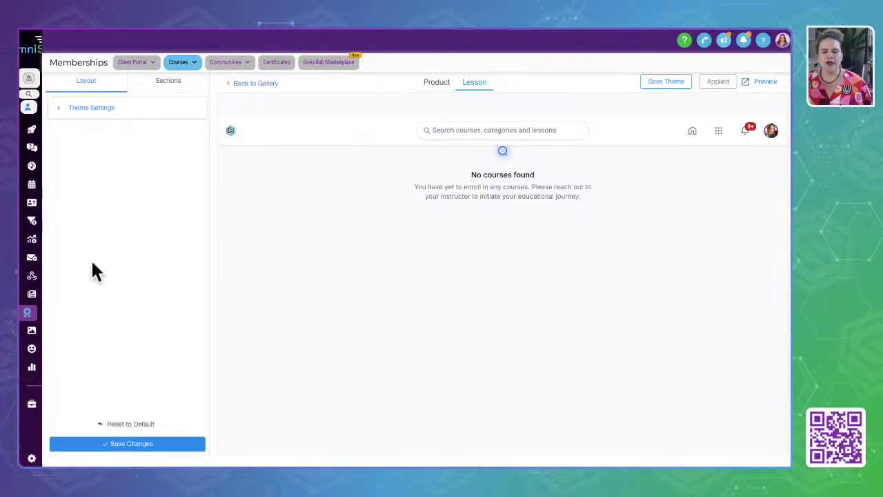
pyautogui.scroll(1, 381, 174)
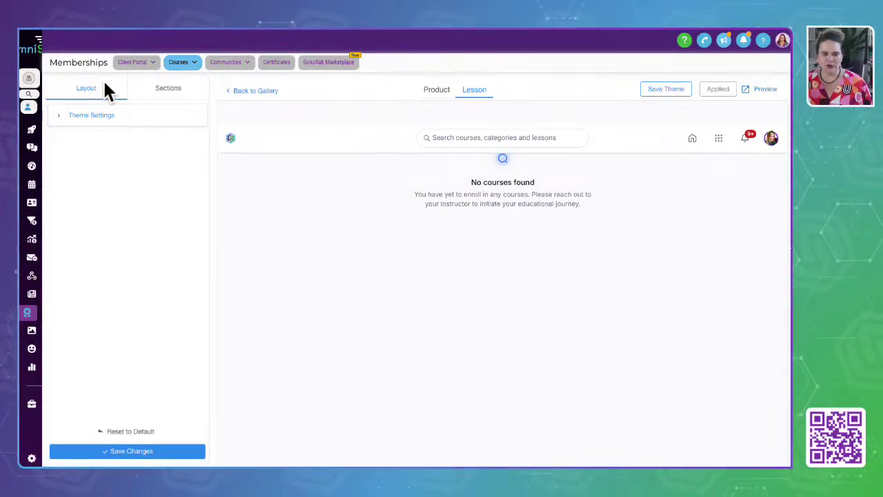
pyautogui.click(158, 92)
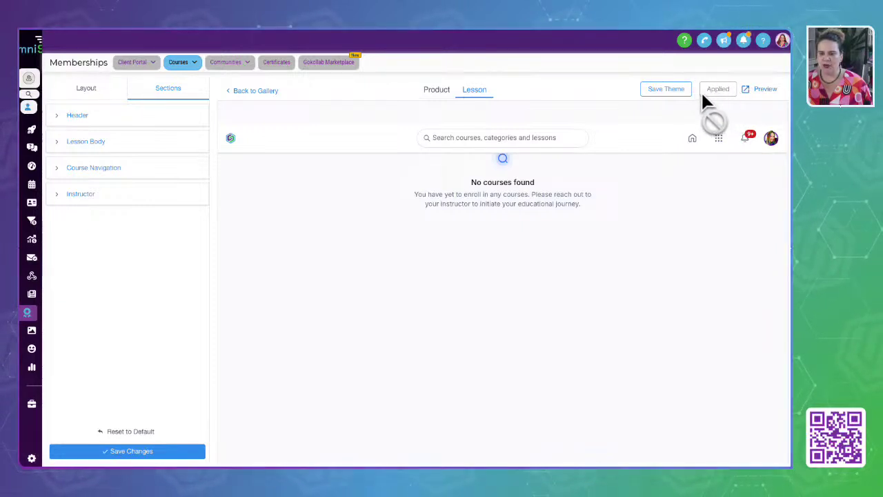
pyautogui.moveTo(189, 68)
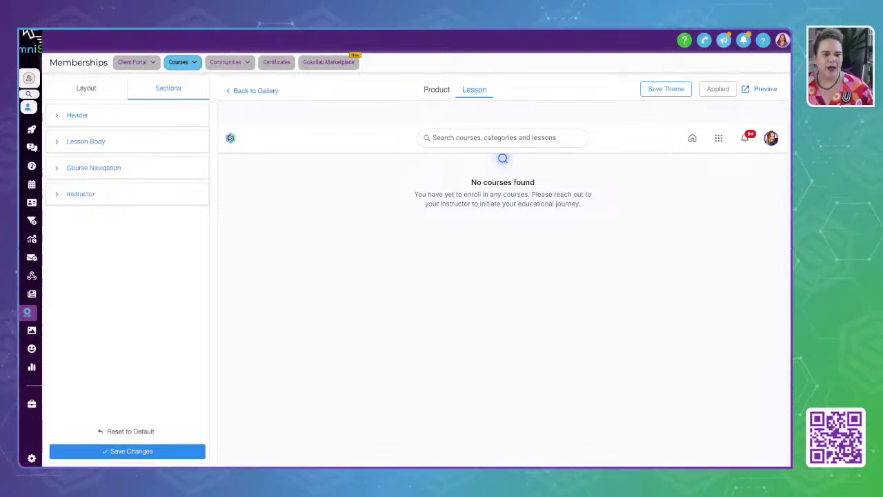
pyautogui.click(255, 91)
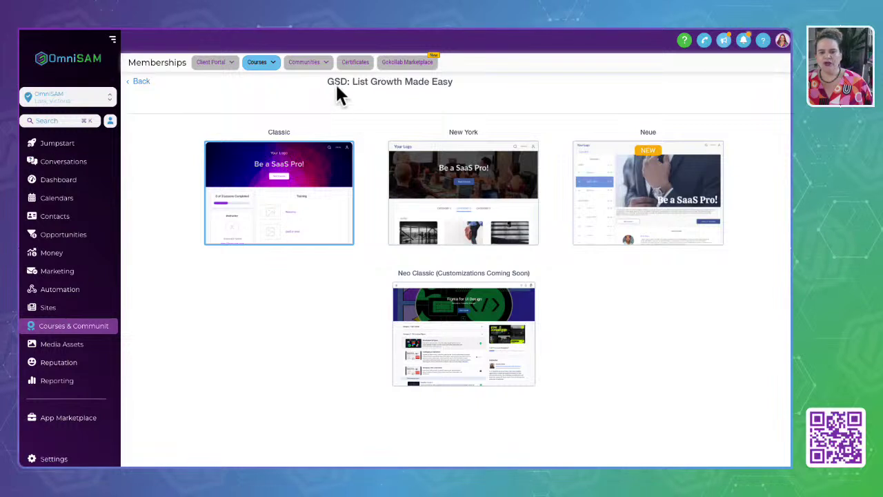
# Open the Neue layout of GSD: List Growth Made Easy for customising.
pyautogui.moveTo(327, 81); pyautogui.dragTo(466, 84)
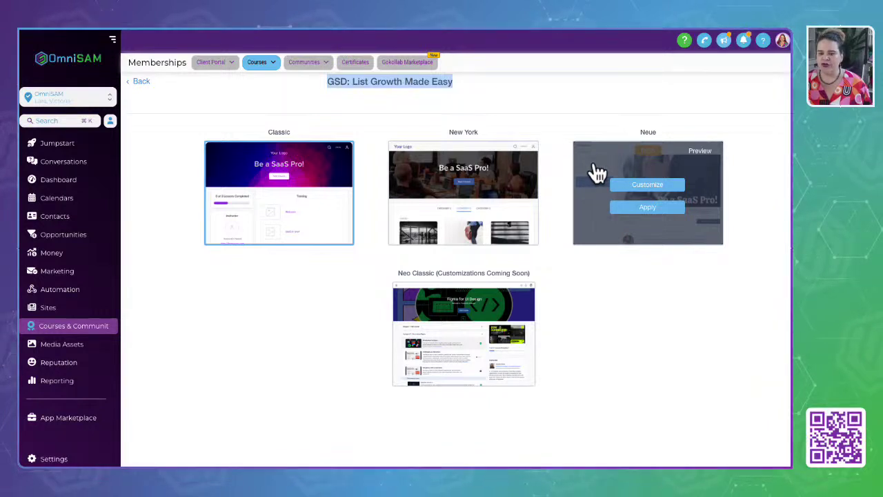
pyautogui.click(649, 187)
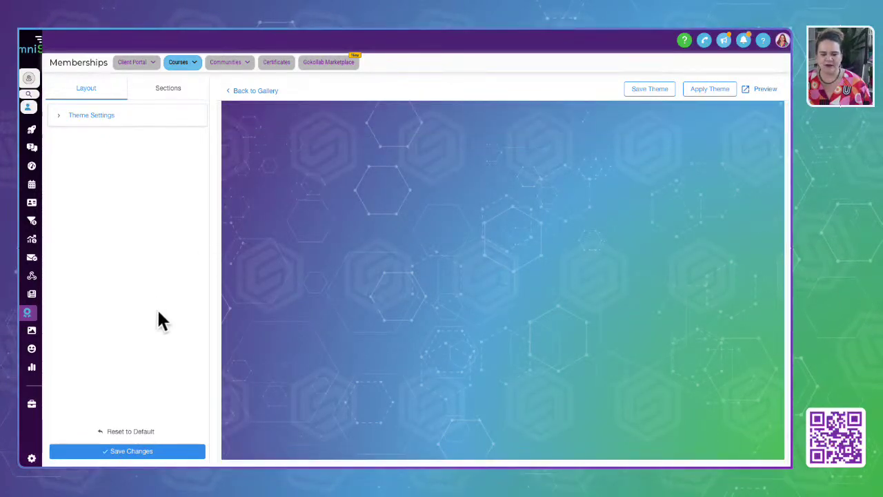
# Leave the Neue theme editor and return to the Classic, New York, Neue, Neo Classic gallery.
pyautogui.click(61, 122)
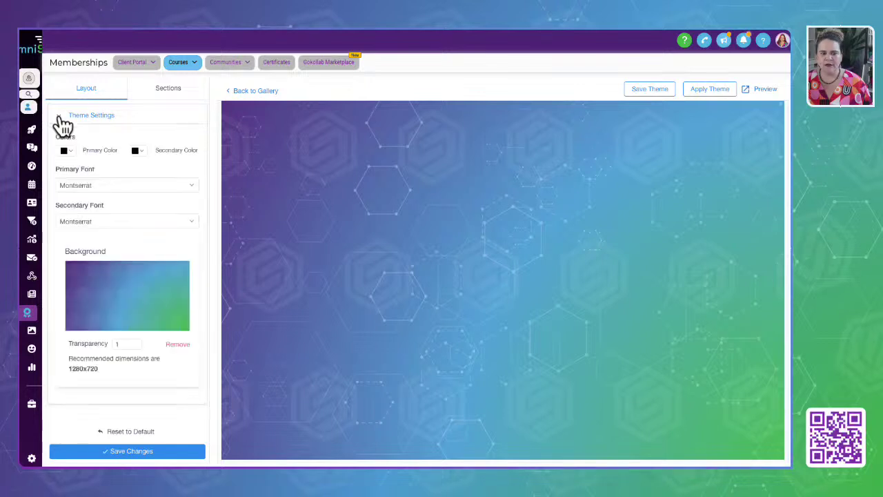
pyautogui.click(169, 90)
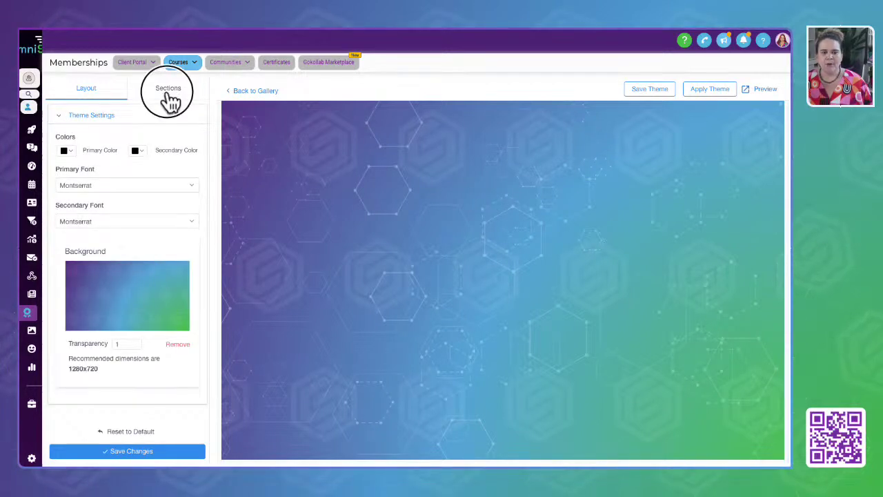
pyautogui.click(255, 91)
pyautogui.moveTo(672, 217)
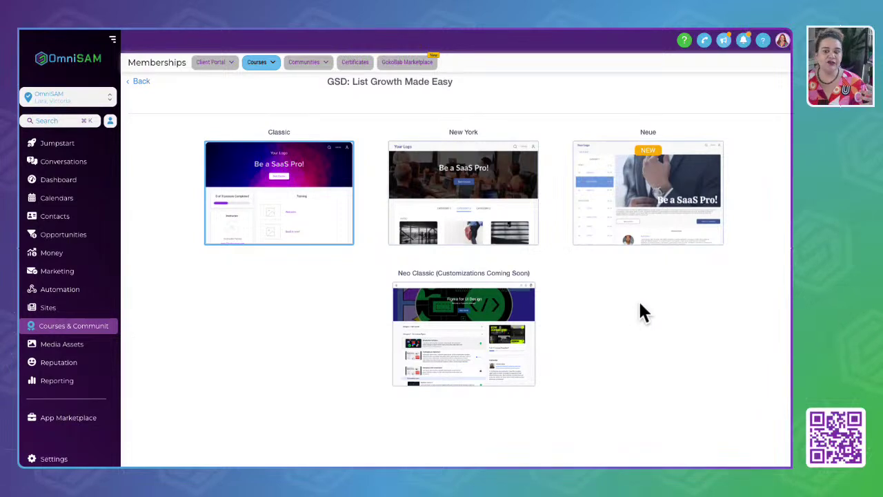
# Preview the Neue layout, then return to the GSD: List Growth Made Easy course outline.
pyautogui.moveTo(714, 242)
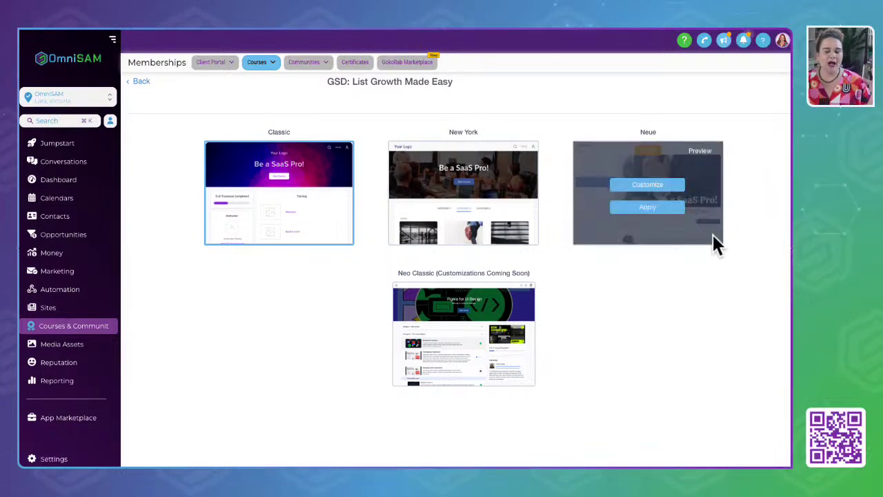
pyautogui.click(700, 153)
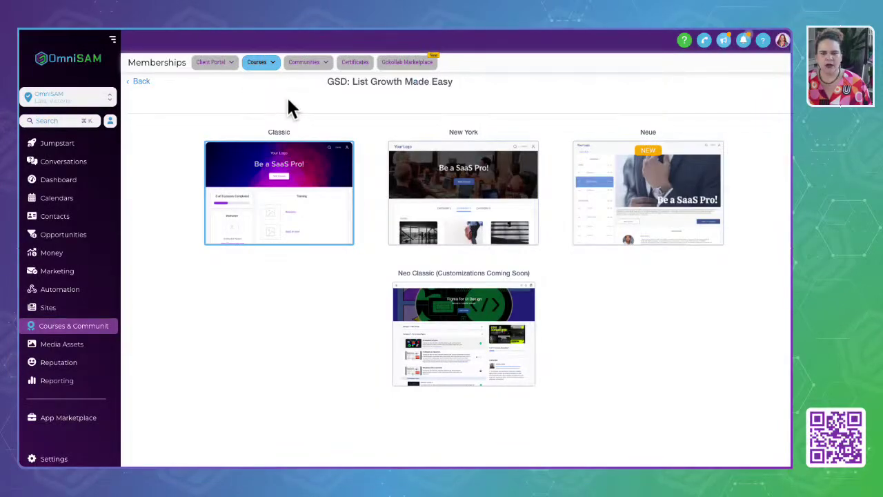
pyautogui.click(139, 82)
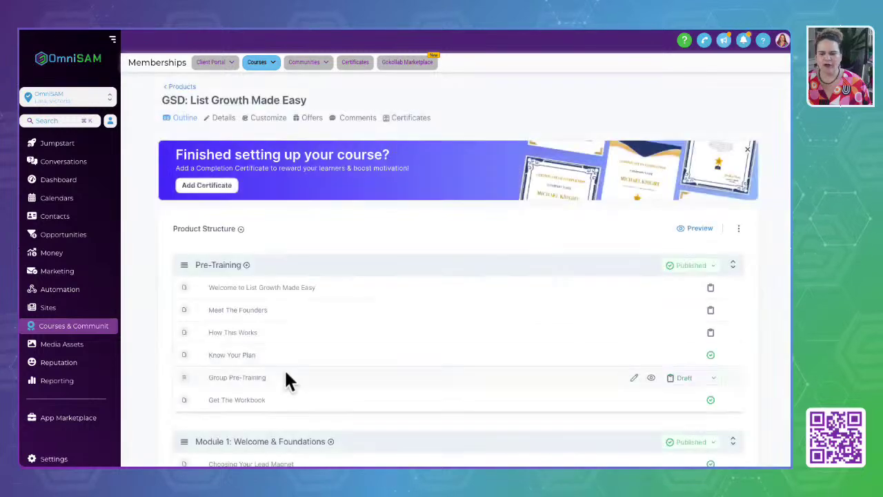
# Start customizing the Neue layout from the course's Customize tab.
pyautogui.scroll(-1, 428, 362)
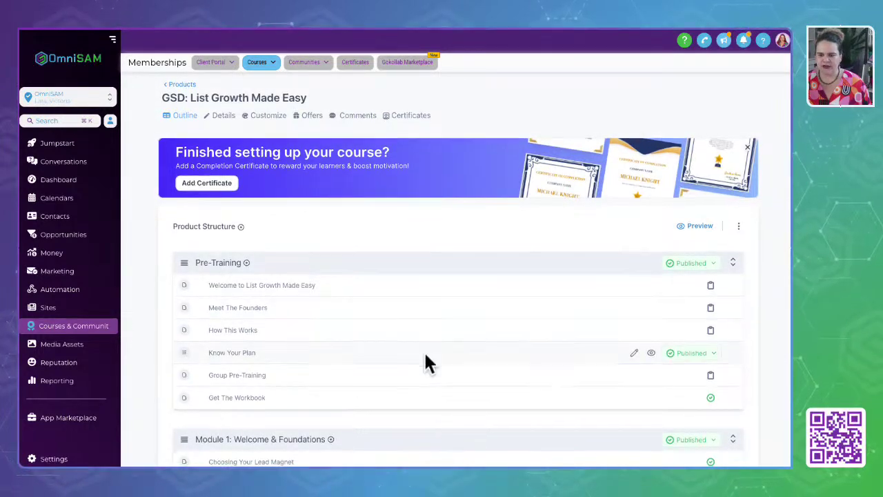
pyautogui.scroll(-8, 424, 363)
pyautogui.scroll(8, 423, 363)
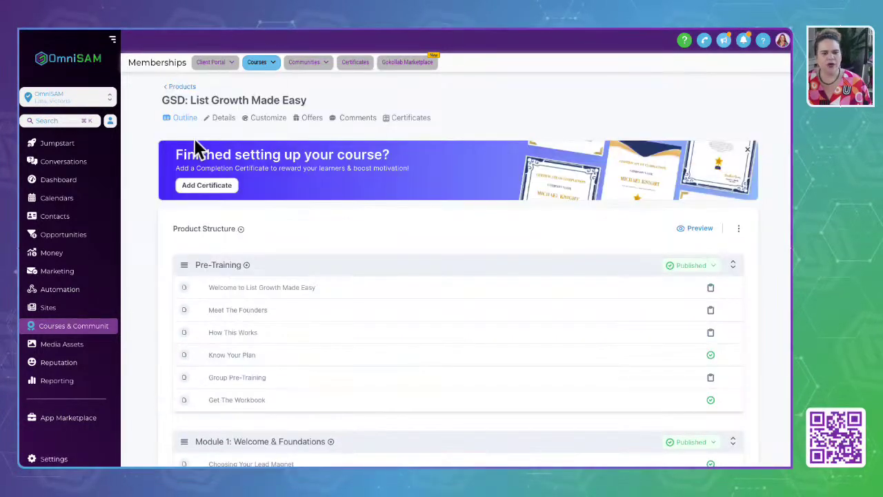
pyautogui.click(257, 117)
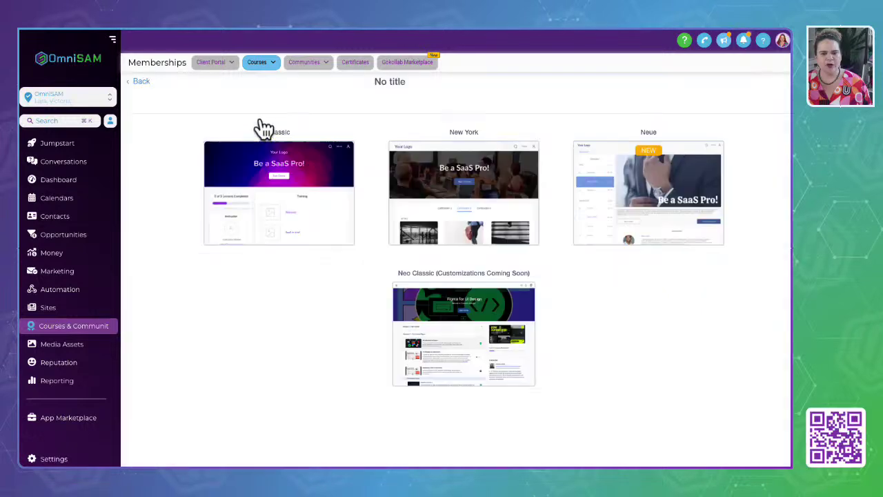
pyautogui.moveTo(690, 181)
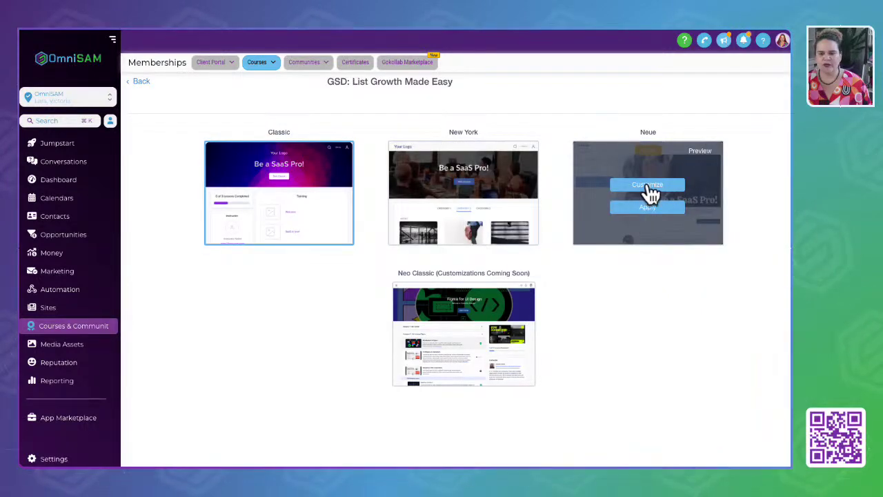
pyautogui.click(656, 186)
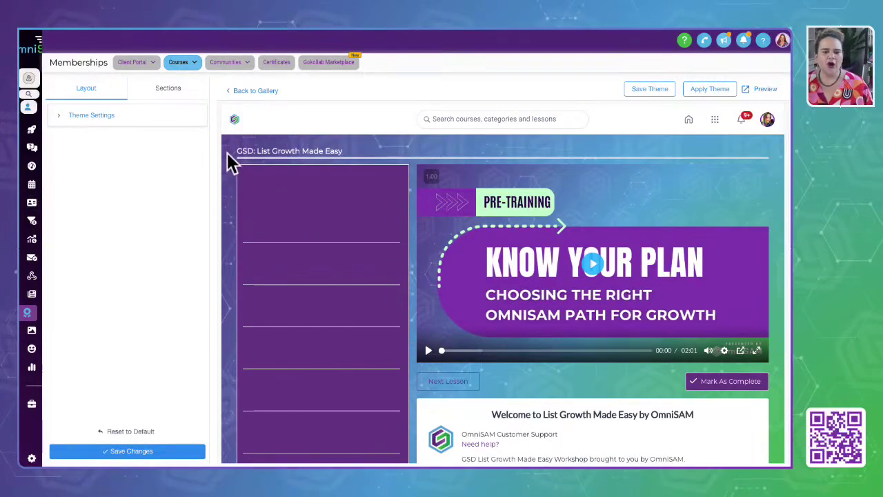
# Bring up the Neue Primary Color picker under Theme Settings, then start a new browser tab.
pyautogui.scroll(-1, 441, 338)
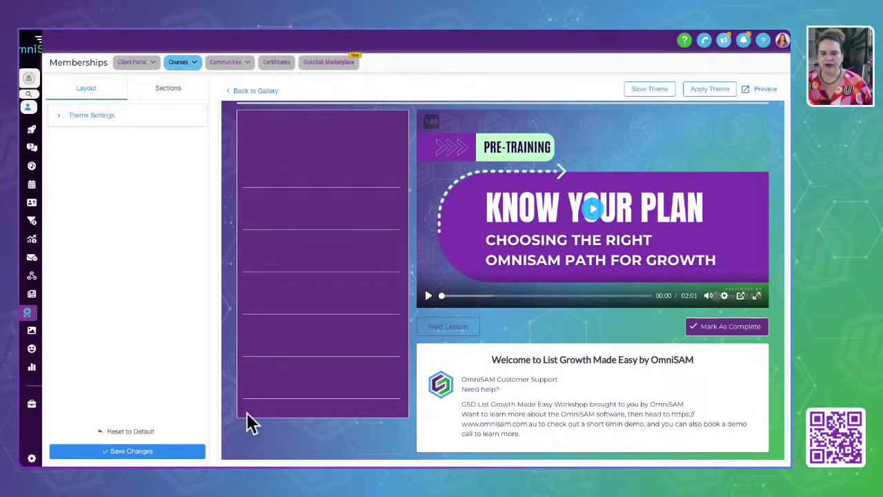
pyautogui.scroll(1, 328, 337)
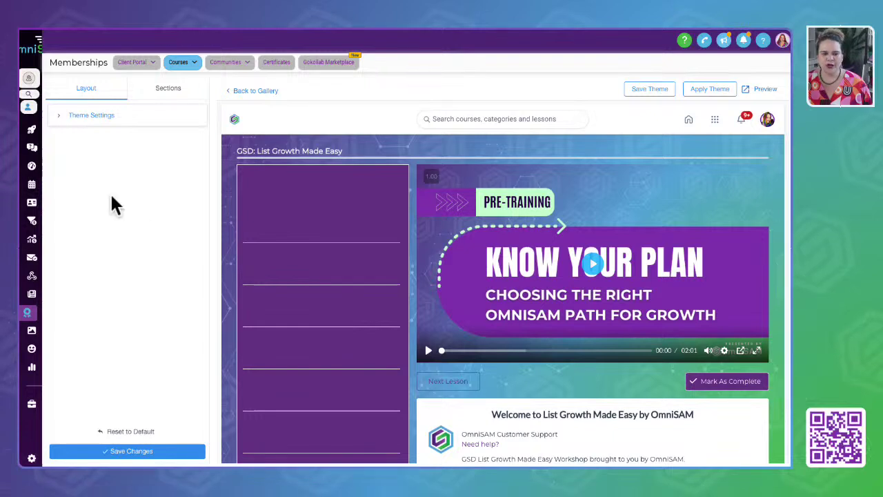
pyautogui.click(60, 114)
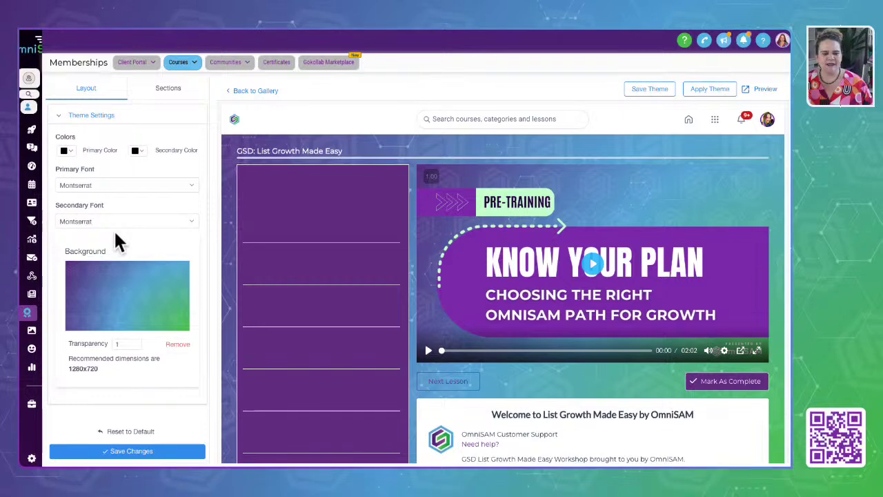
pyautogui.click(72, 150)
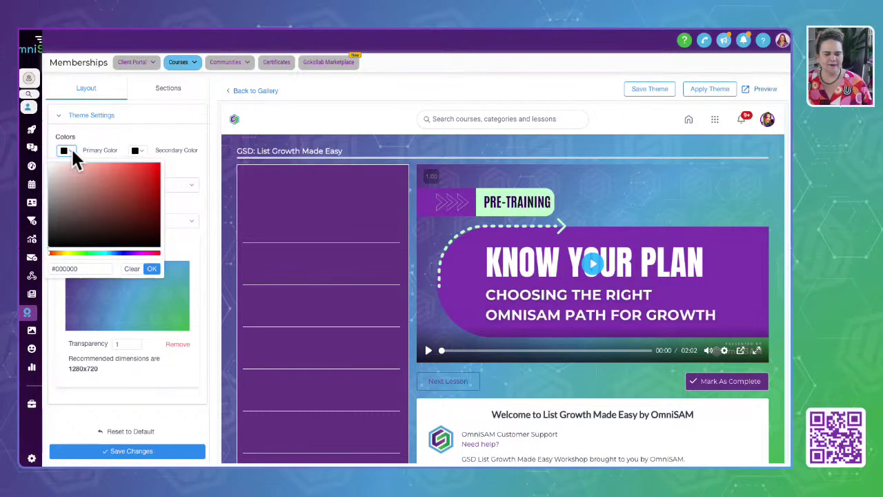
pyautogui.hotkey('ctrl', 't')
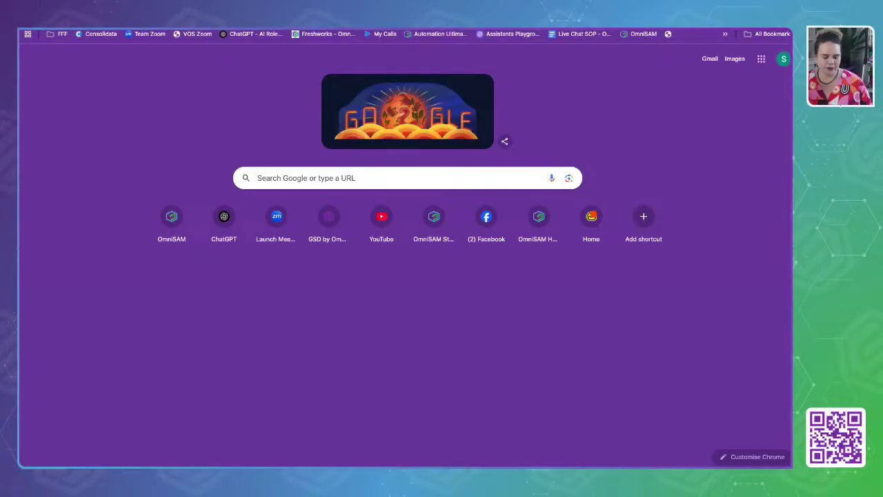
# Find the OmniSAM brand kit in Canva and copy its dark purple #290249 code.
pyautogui.write('canva')
pyautogui.press('Return')
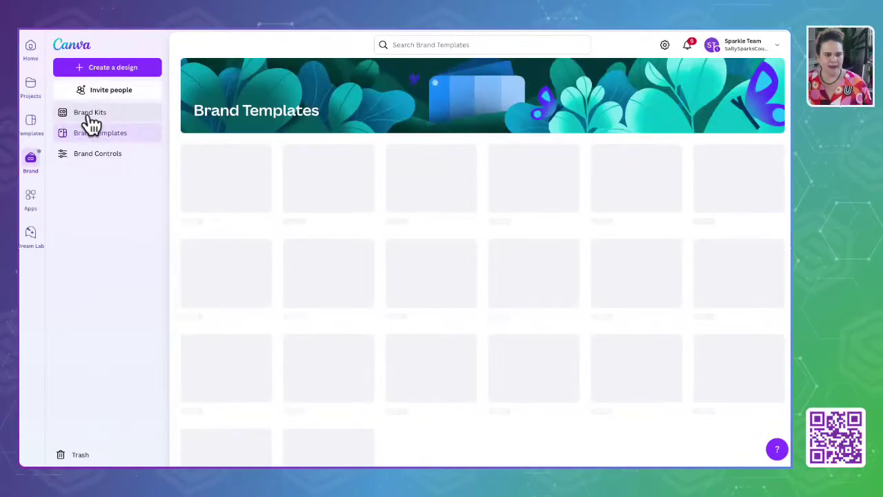
pyautogui.click(89, 119)
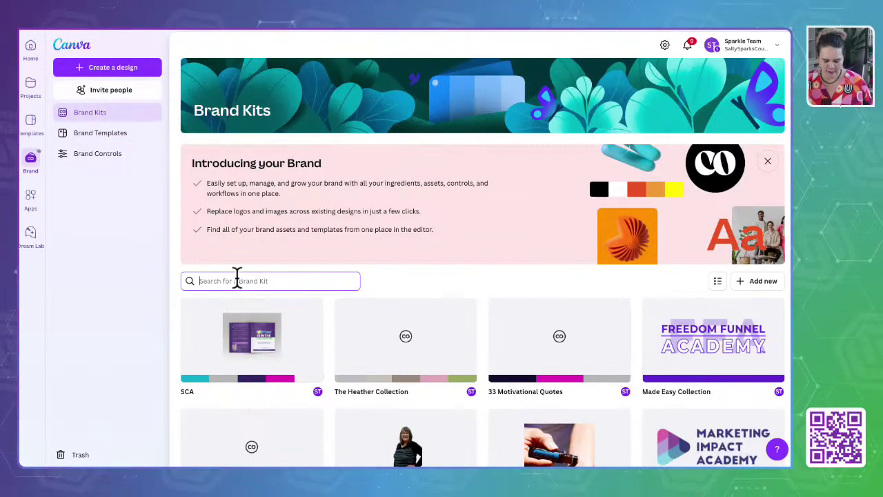
pyautogui.write('om')
pyautogui.click(252, 341)
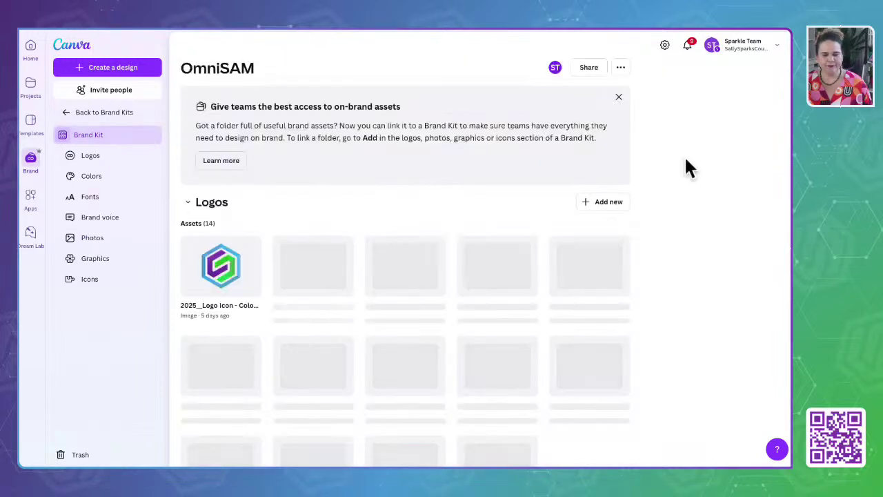
pyautogui.scroll(-10, 349, 360)
pyautogui.scroll(1, 349, 365)
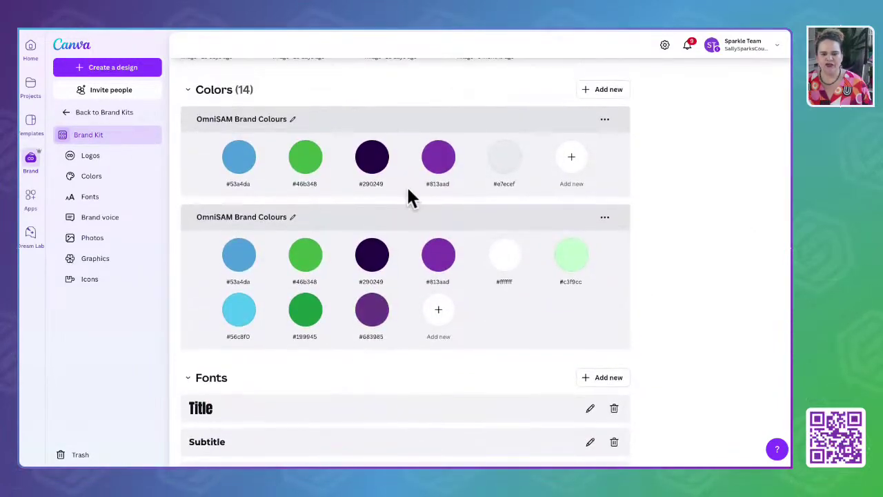
pyautogui.doubleClick(371, 184)
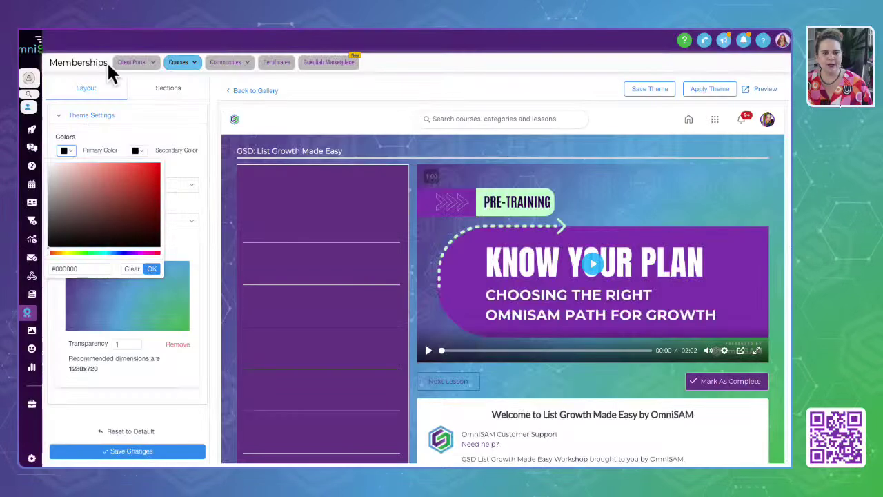
# Set the Neue primary colour to #290249 and the secondary colour to #813aad.
pyautogui.click(68, 269)
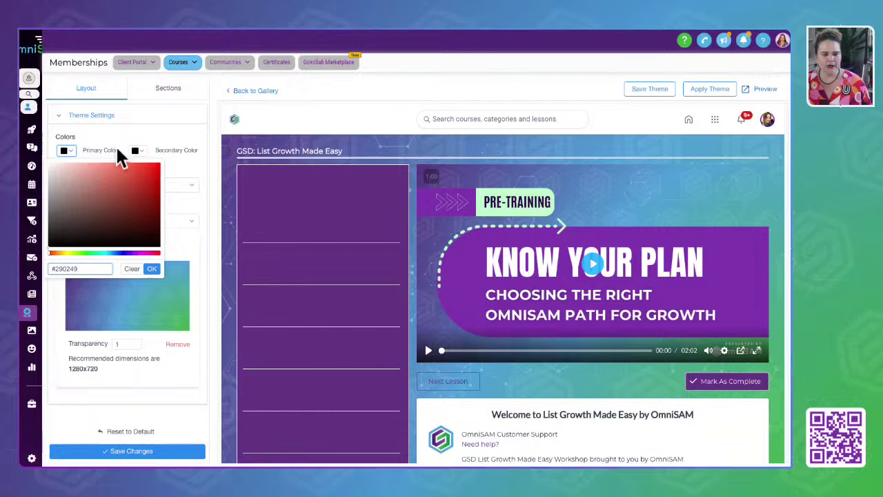
pyautogui.click(152, 268)
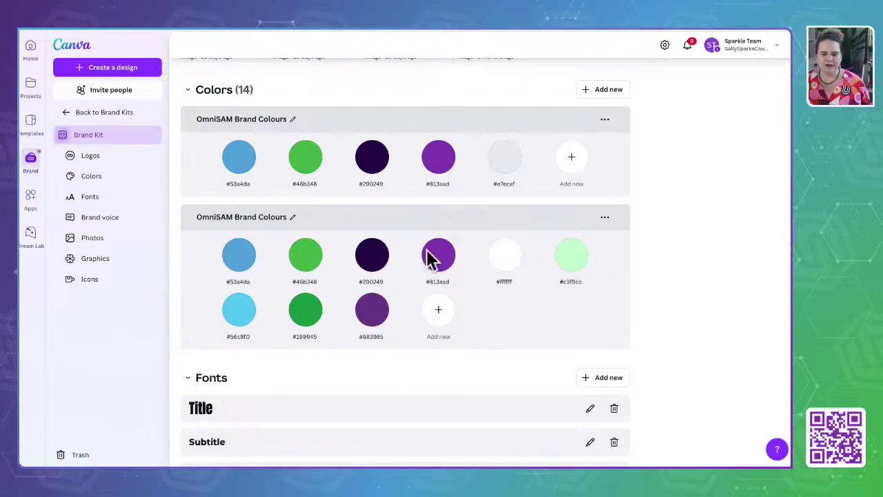
pyautogui.doubleClick(439, 282)
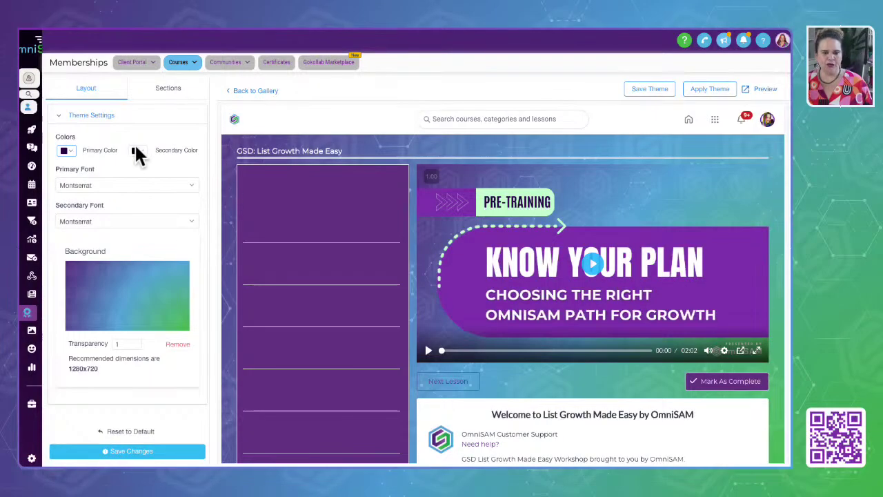
pyautogui.click(136, 151)
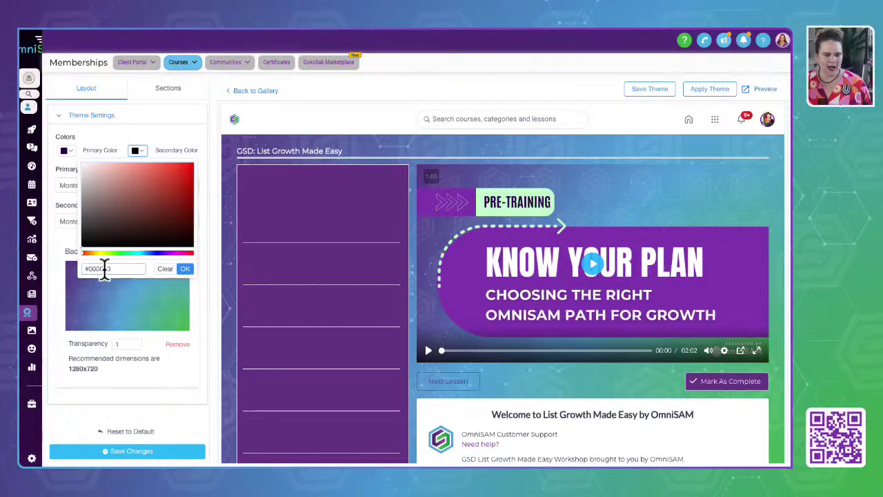
pyautogui.click(185, 269)
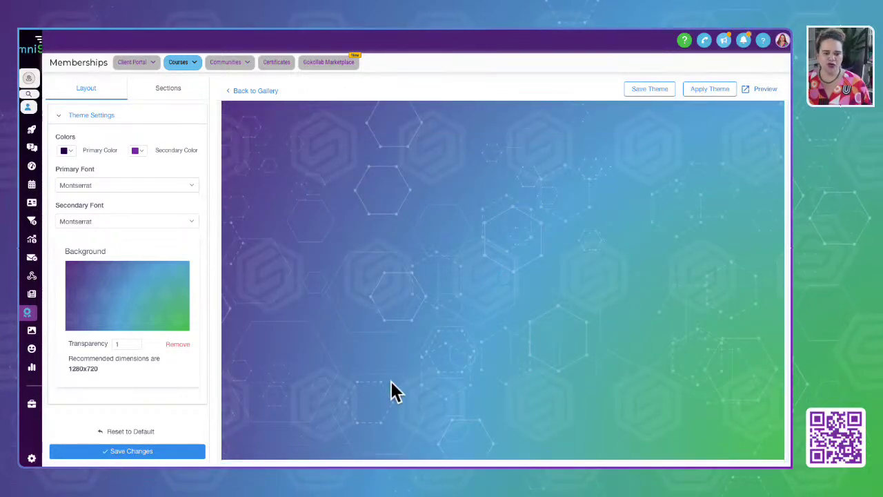
# Reopen the Neue customizer and expand Course Navigation under the Sections tab.
pyautogui.click(61, 122)
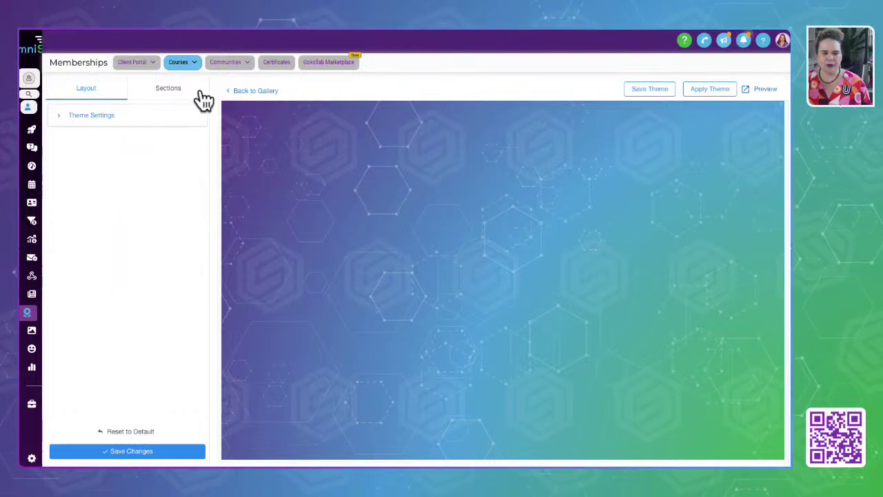
pyautogui.click(256, 92)
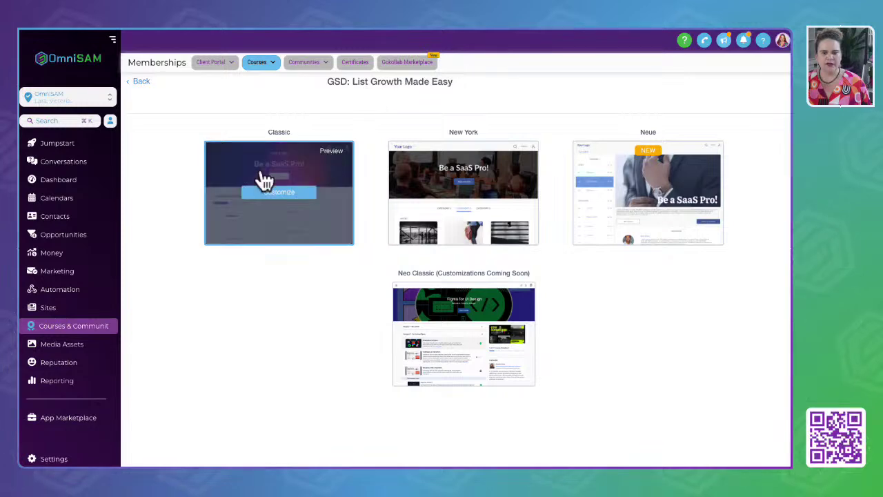
pyautogui.click(648, 184)
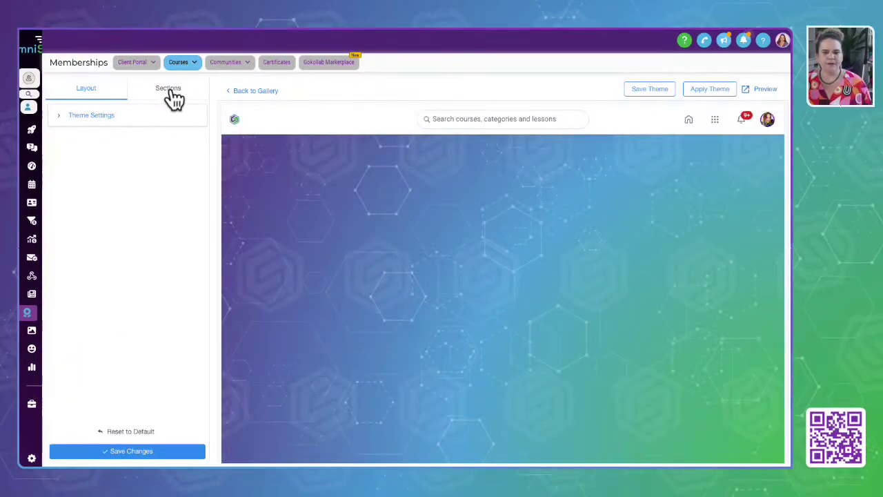
pyautogui.click(173, 99)
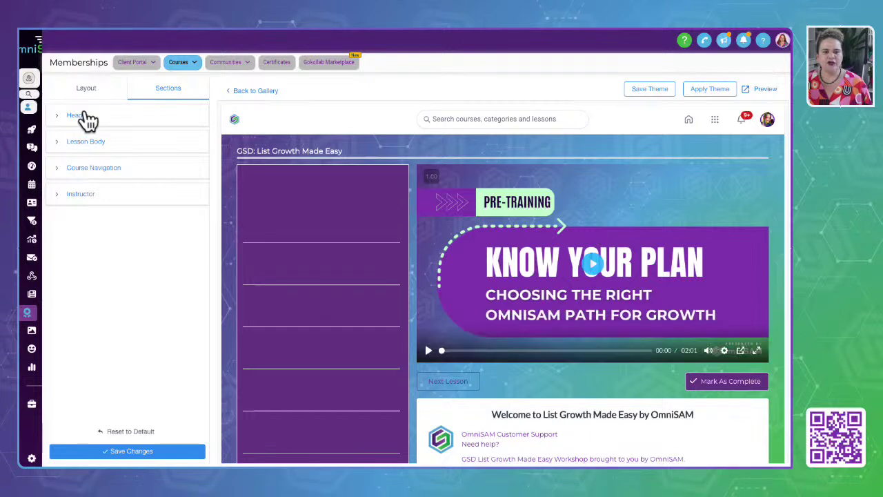
pyautogui.moveTo(244, 180); pyautogui.dragTo(406, 210)
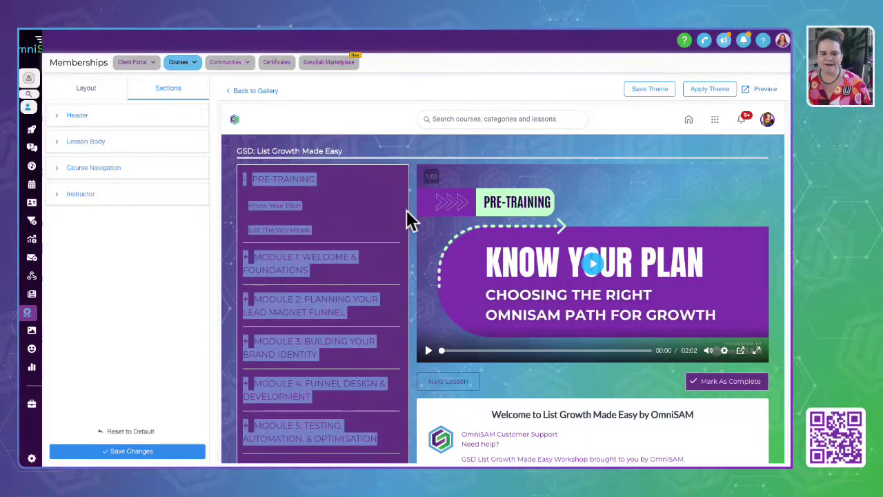
pyautogui.click(62, 174)
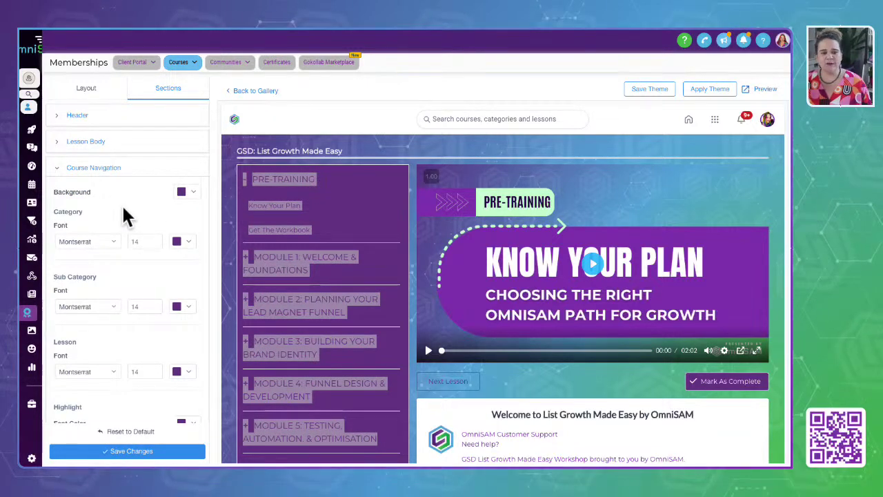
# Make the Sub Category and Lesson font colours white (#FFFFFF).
pyautogui.scroll(-1, 125, 215)
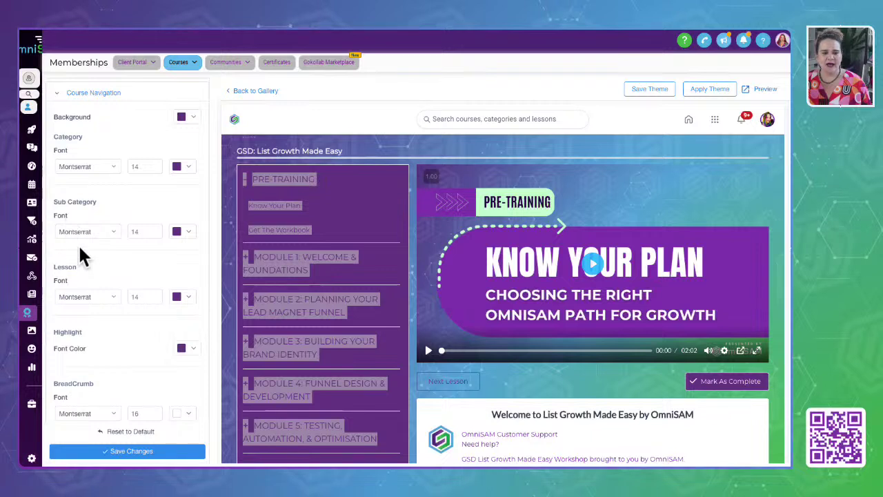
pyautogui.click(189, 232)
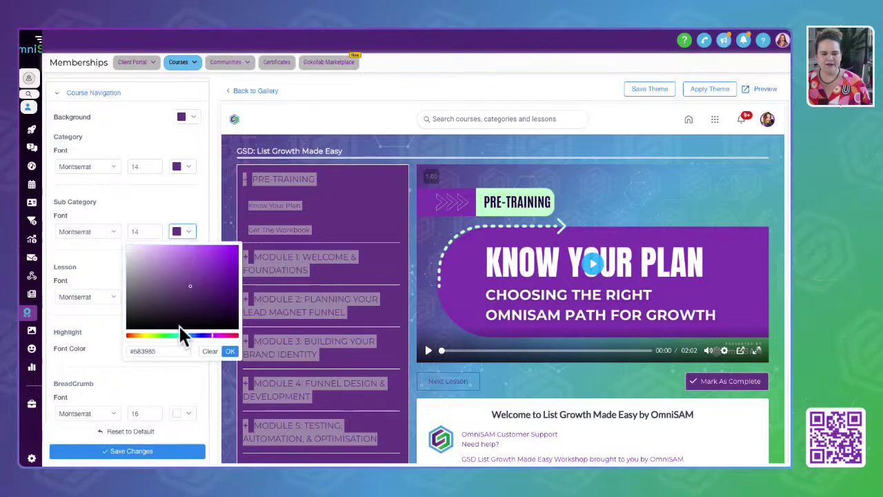
pyautogui.click(231, 351)
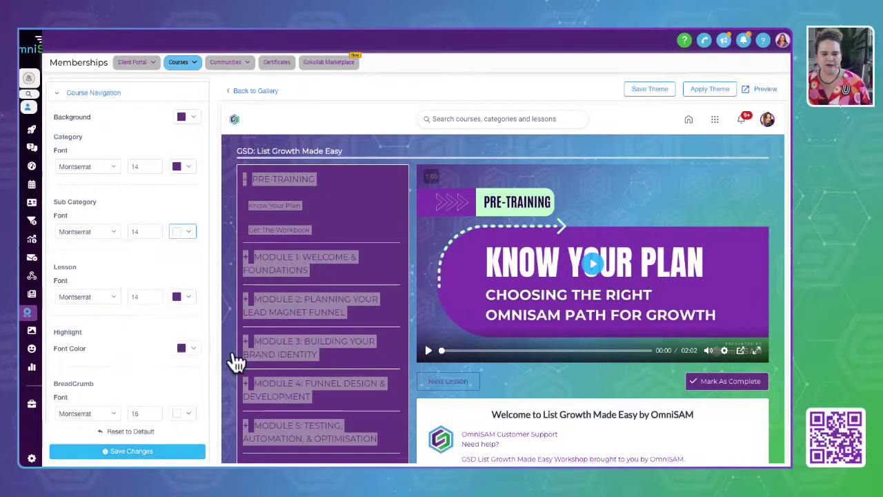
pyautogui.click(187, 297)
pyautogui.moveTo(123, 319); pyautogui.dragTo(107, 293)
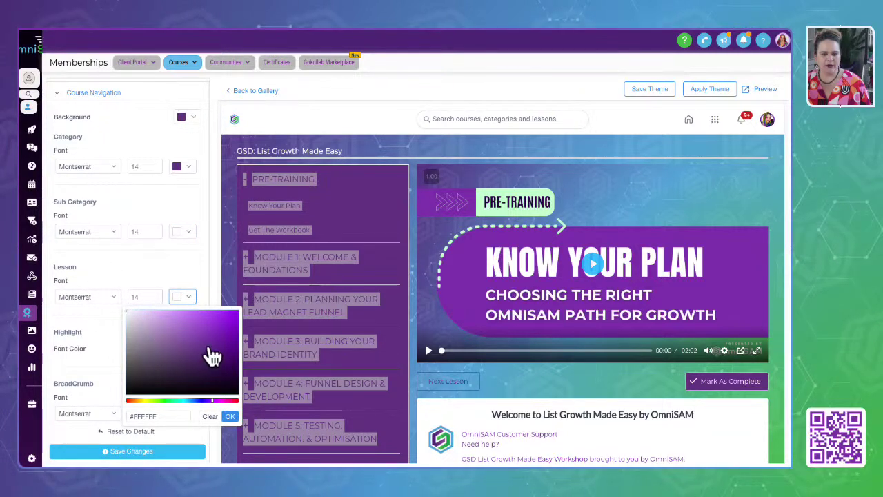
pyautogui.click(230, 416)
# Set Highlight Font Color to brand blue #53a4da and save the theme.
pyautogui.scroll(-1, 93, 325)
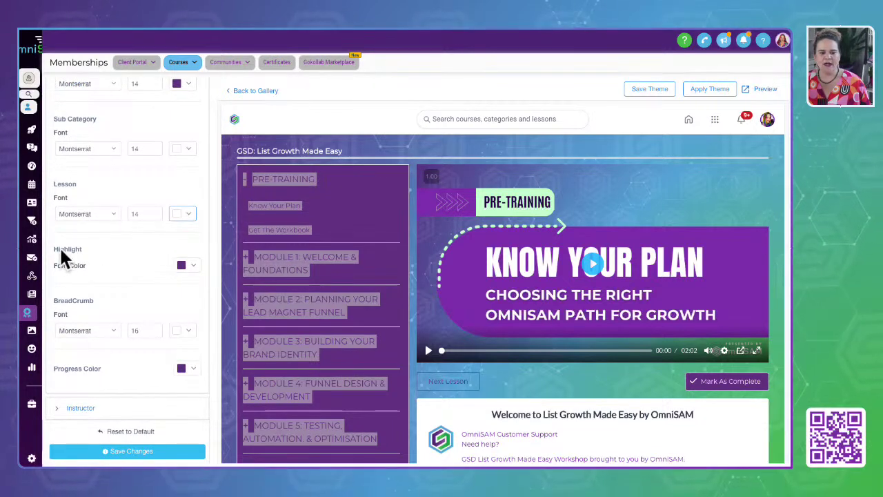
pyautogui.click(196, 265)
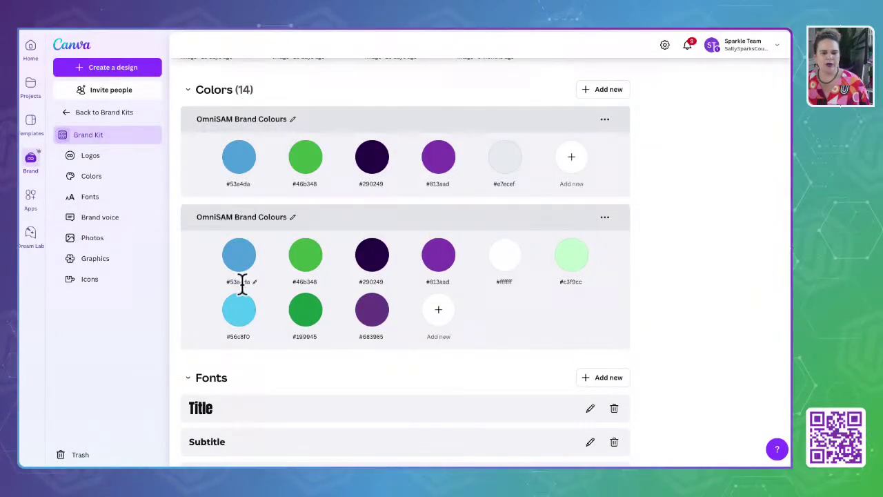
pyautogui.doubleClick(241, 281)
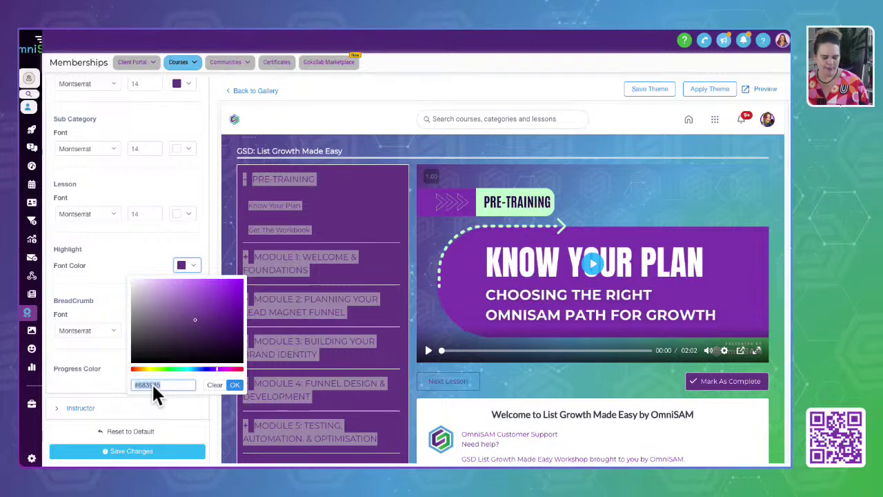
pyautogui.write('#53a4da')
pyautogui.click(235, 384)
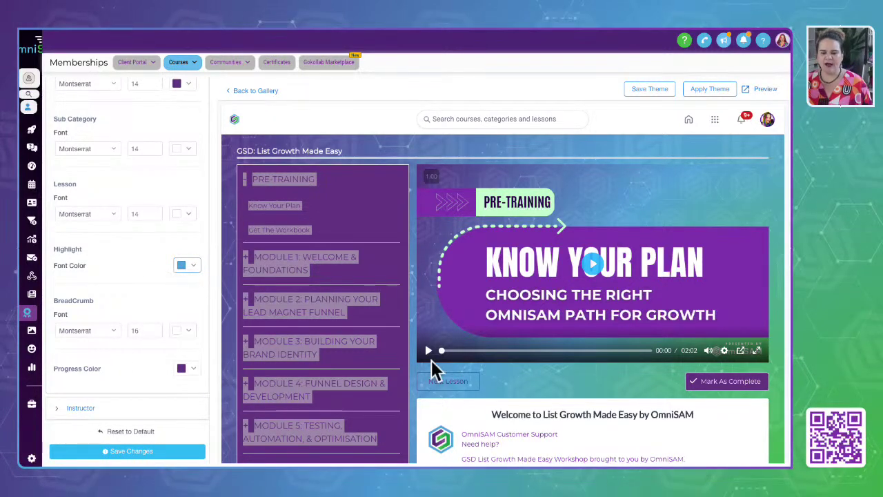
pyautogui.scroll(-1, 431, 360)
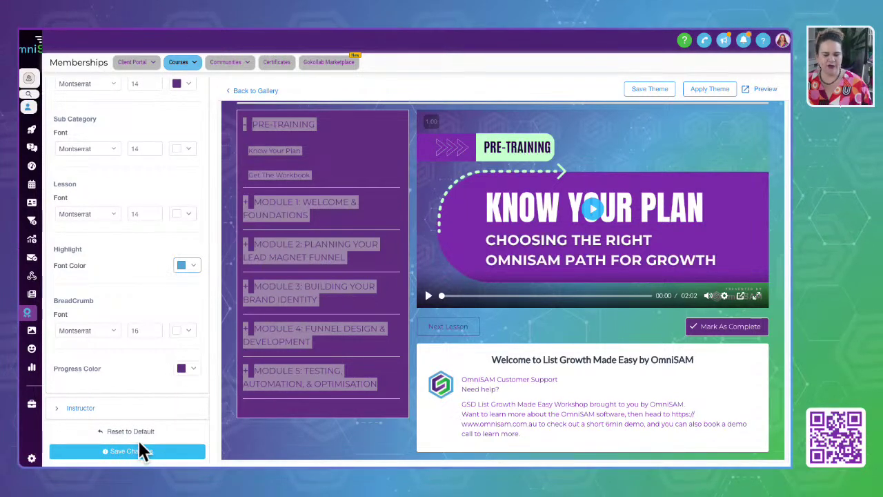
pyautogui.click(127, 454)
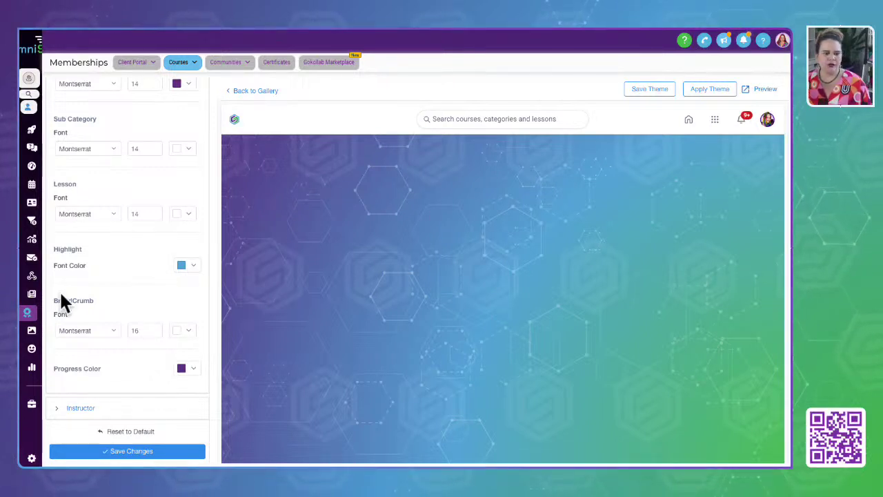
# Preview the themed course and view Module 1's Choosing Your Lead Magnet lesson.
pyautogui.scroll(5, 61, 298)
pyautogui.click(86, 91)
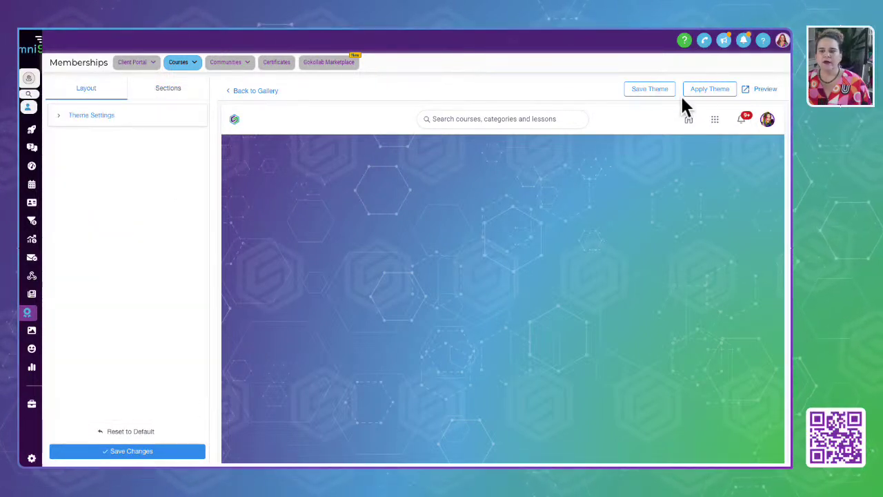
pyautogui.click(765, 91)
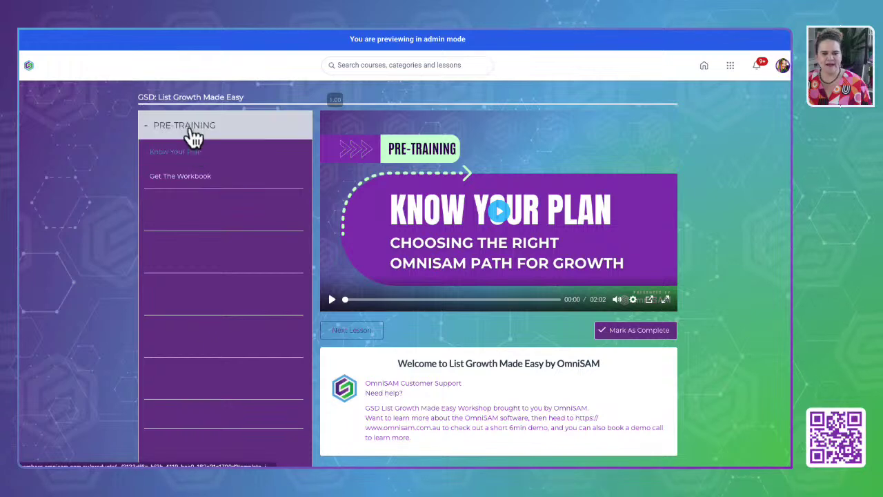
pyautogui.click(174, 224)
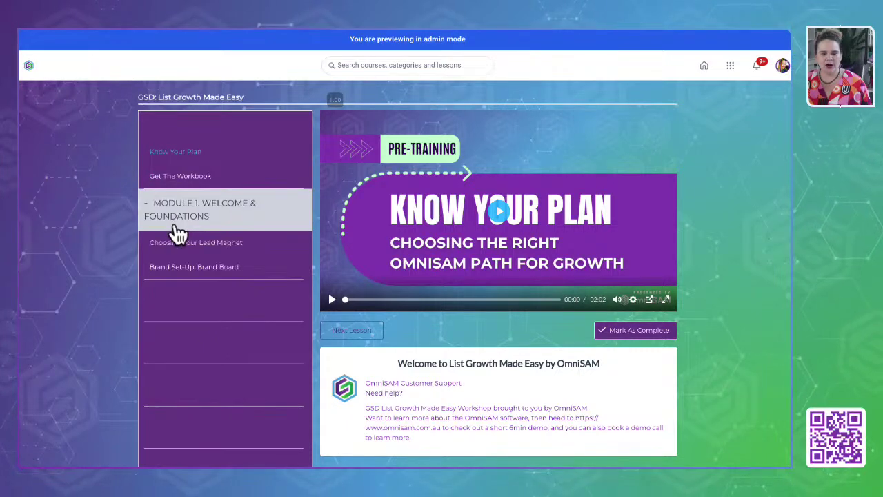
pyautogui.click(192, 253)
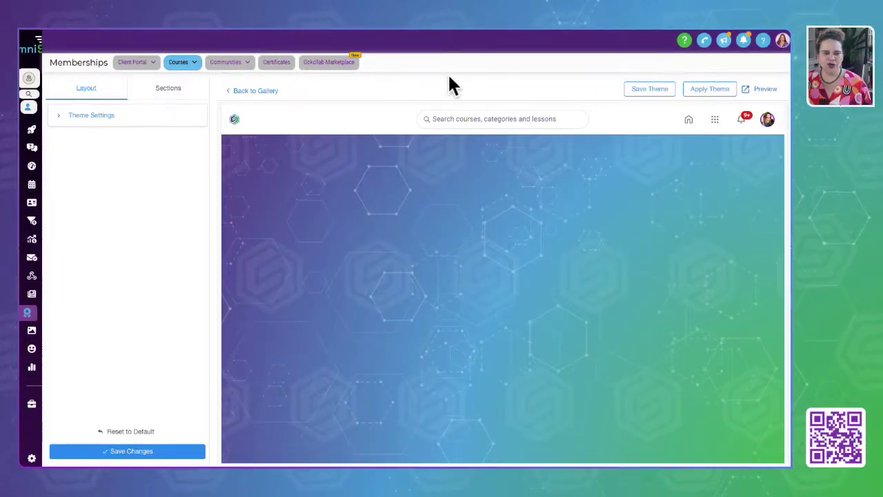
# Go to Courses > Products and select the Test for Demo Live product.
pyautogui.click(182, 62)
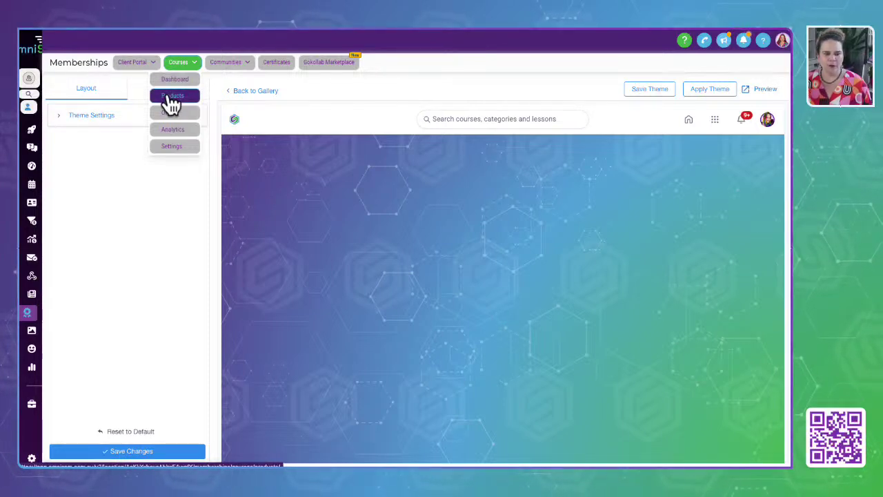
pyautogui.click(171, 97)
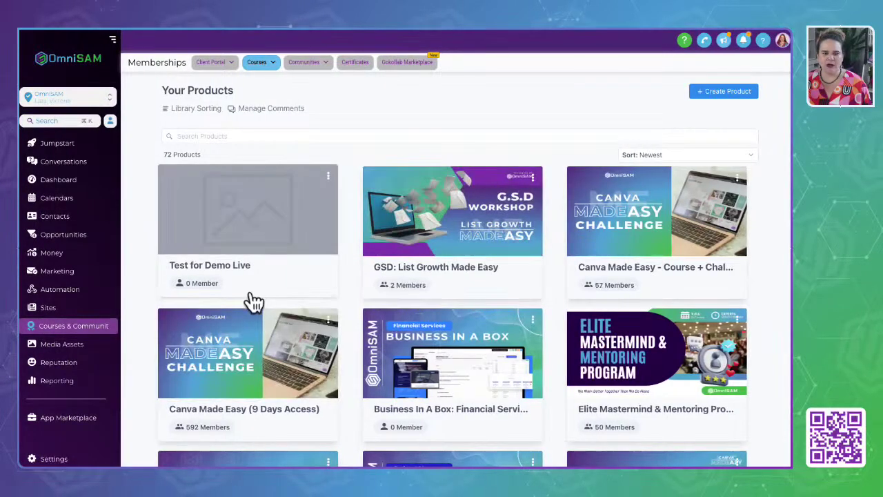
pyautogui.click(254, 302)
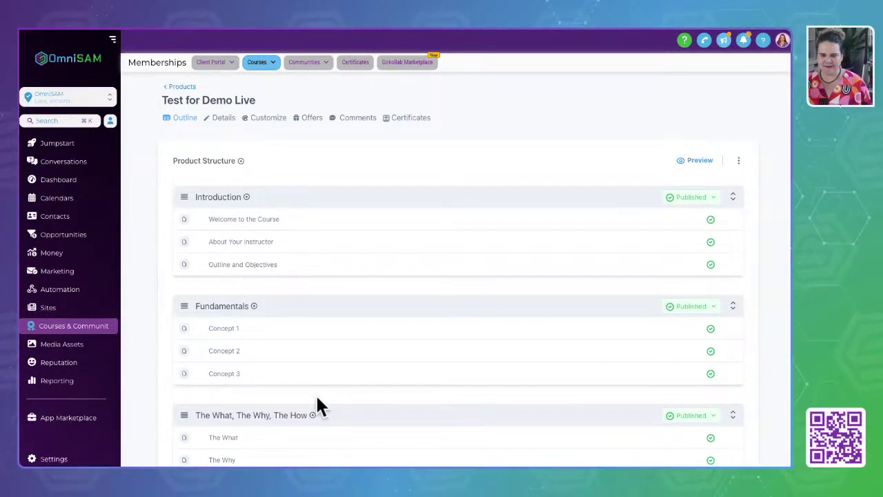
# Review Test for Demo Live's Details and Customize pages, then switch to its empty Offers tab.
pyautogui.click(221, 117)
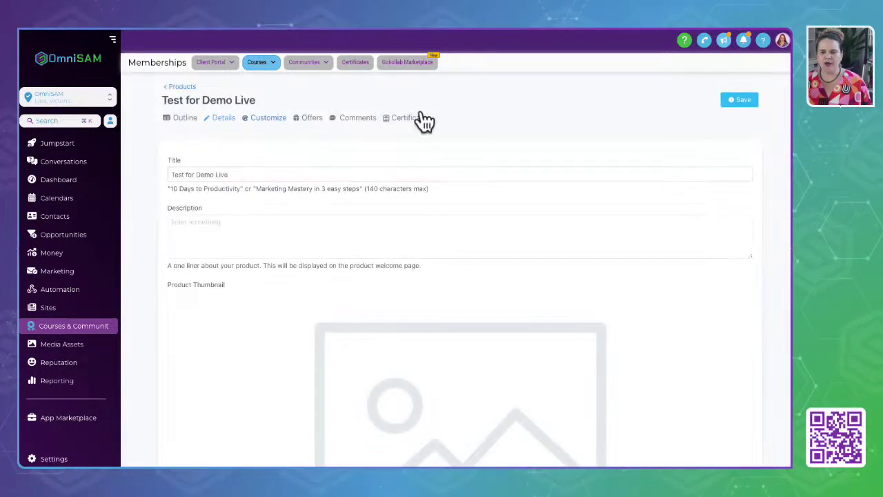
pyautogui.click(257, 123)
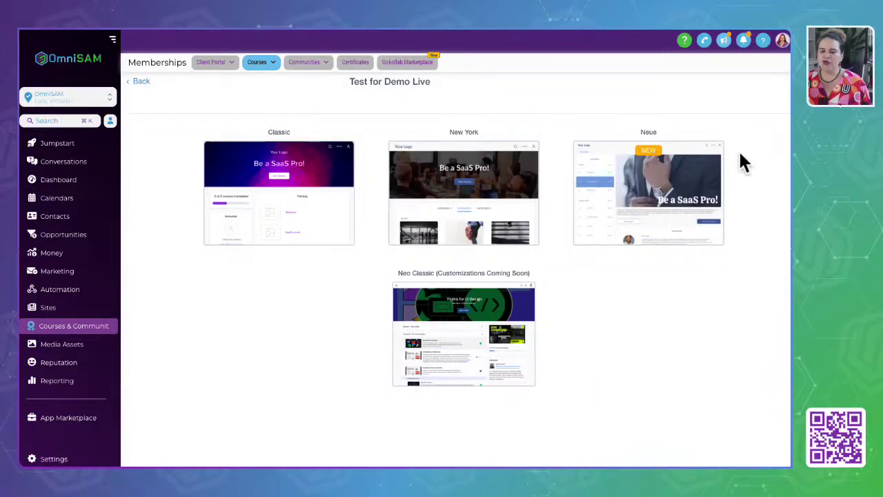
pyautogui.moveTo(666, 194)
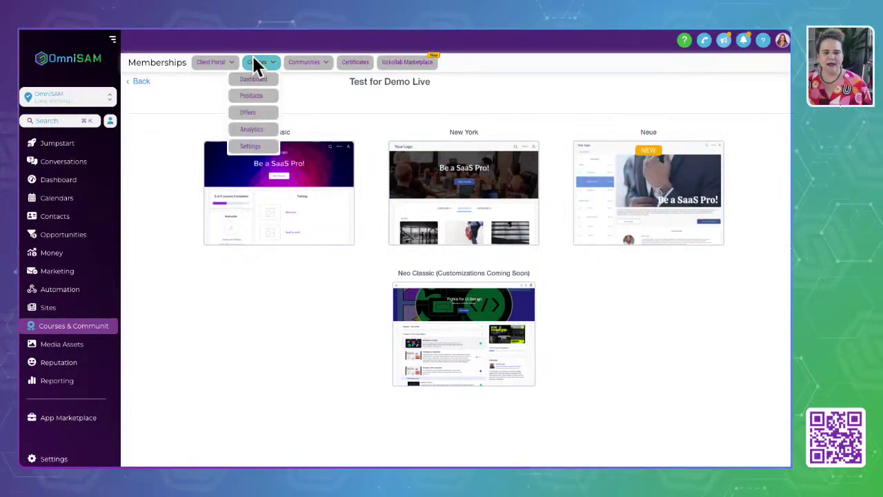
pyautogui.click(140, 83)
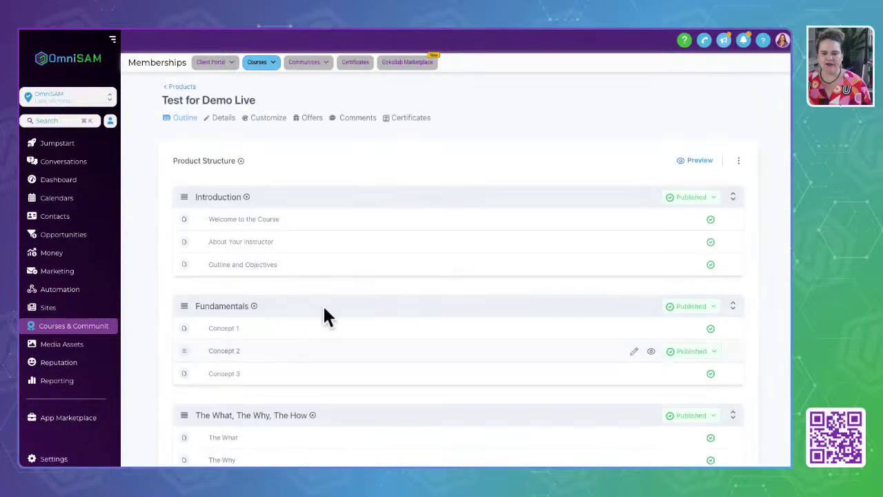
pyautogui.click(303, 120)
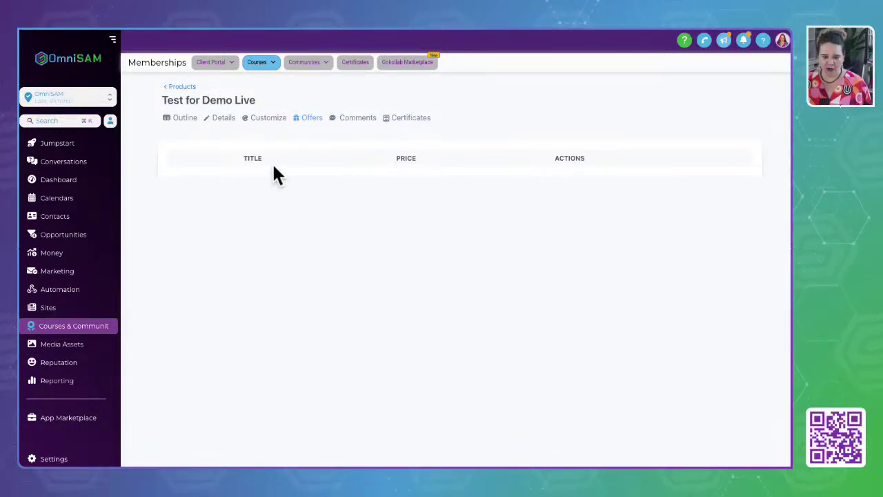
# Open the main Offers list from the Courses menu to see published offers like GSD: List Growth Made Easy.
pyautogui.moveTo(221, 157); pyautogui.dragTo(628, 170)
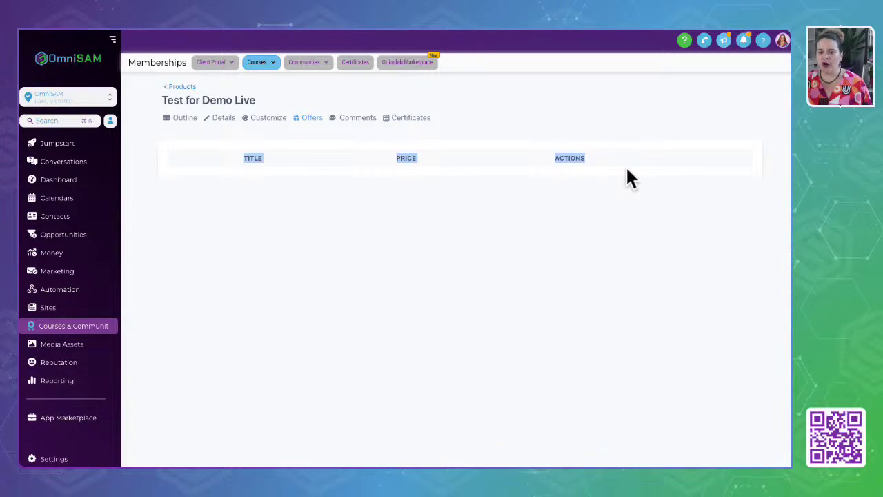
pyautogui.moveTo(153, 101); pyautogui.dragTo(271, 100)
pyautogui.moveTo(267, 66)
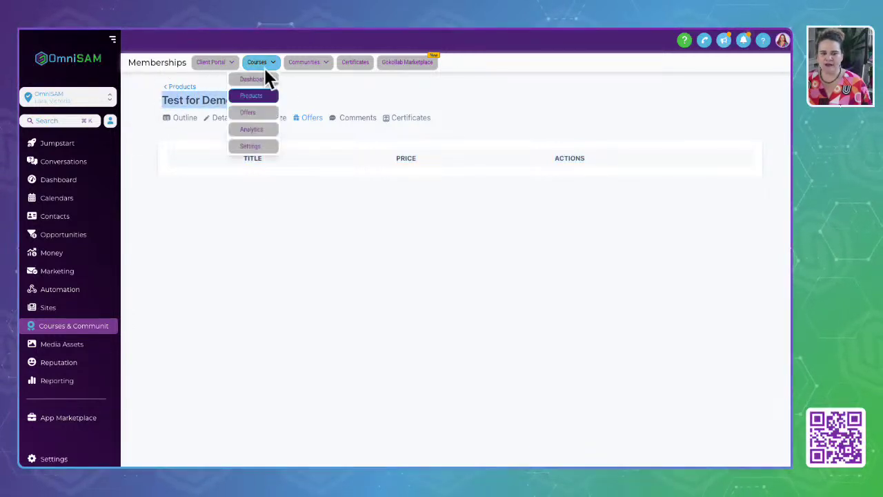
pyautogui.click(251, 116)
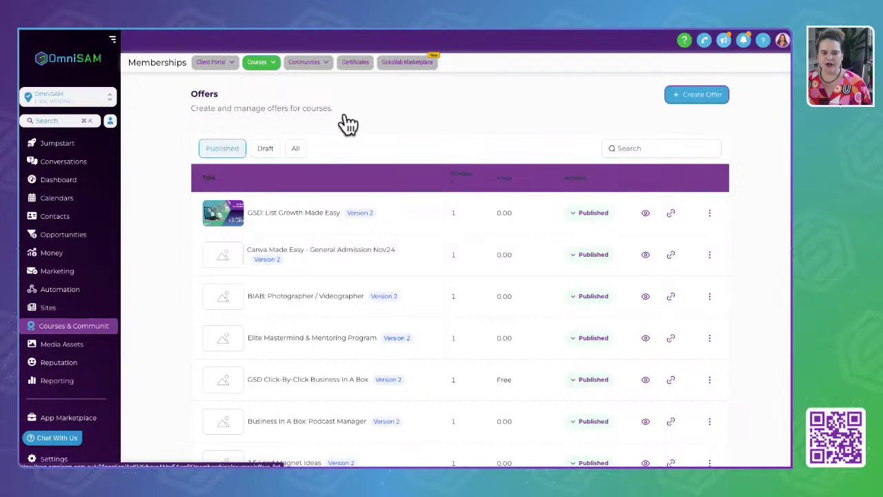
# Start a new offer titled 'Test for Live Demo Offer'.
pyautogui.click(695, 96)
pyautogui.click(380, 159)
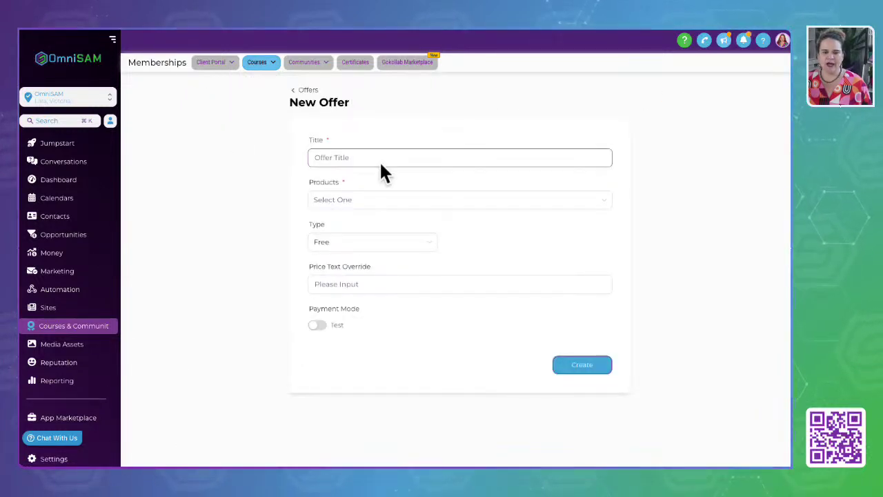
pyautogui.write('Test for')
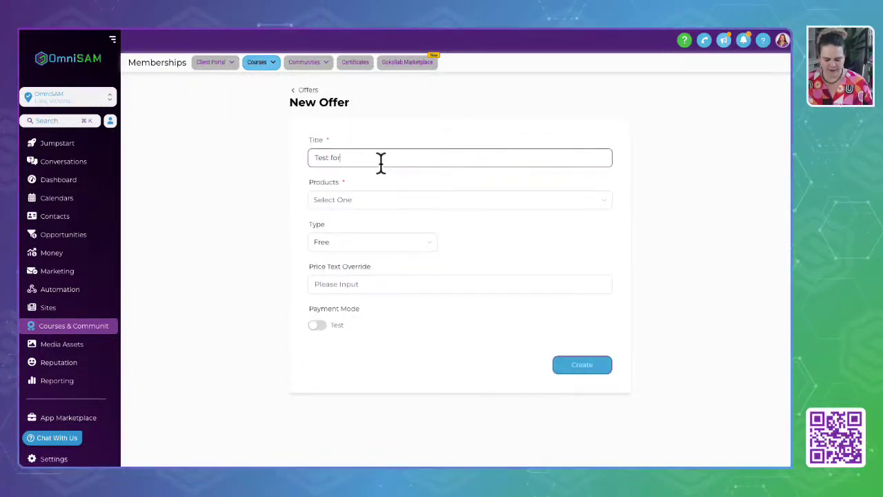
pyautogui.write(' Live Demo Offer')
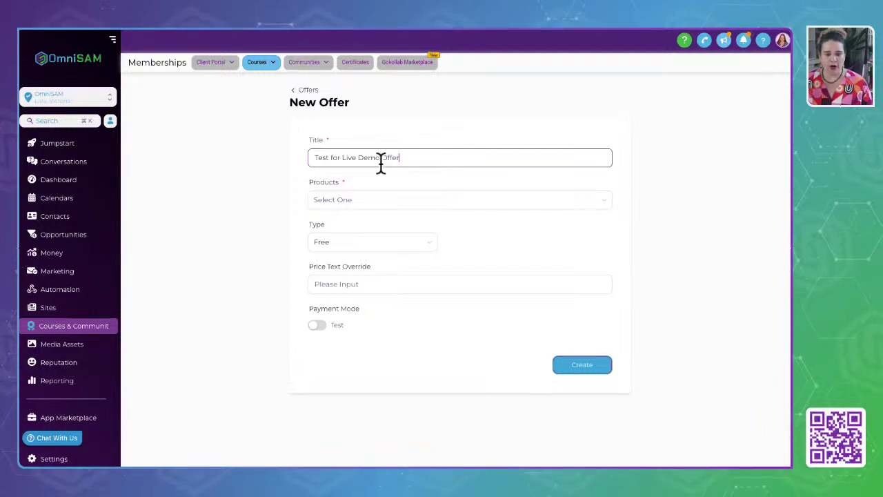
# Attach the Test for Demo Live product to the offer.
pyautogui.click(414, 199)
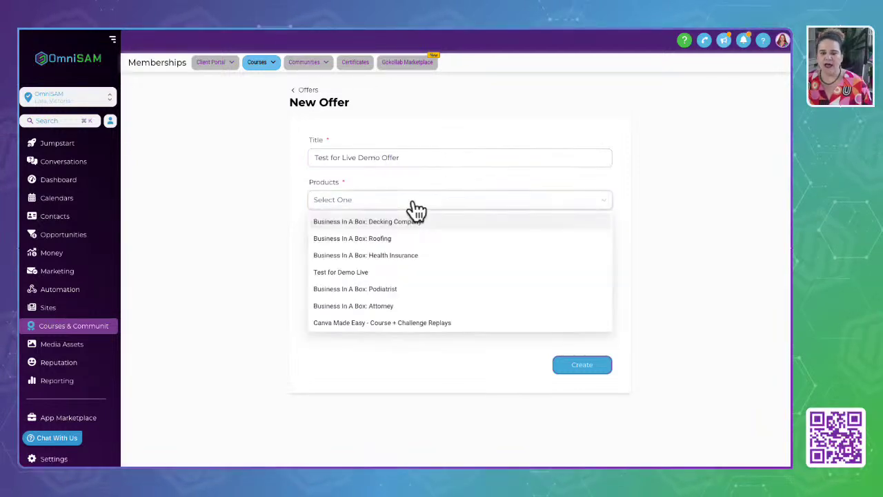
pyautogui.click(390, 212)
pyautogui.click(390, 203)
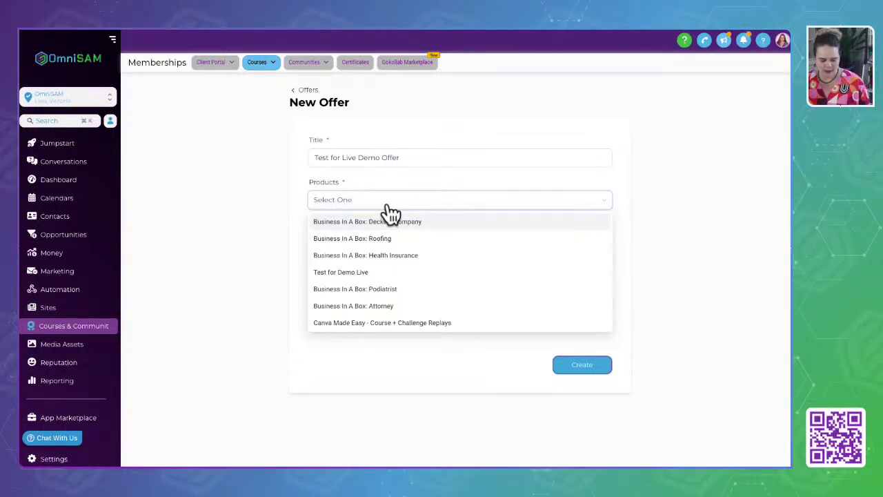
pyautogui.click(351, 279)
pyautogui.click(263, 259)
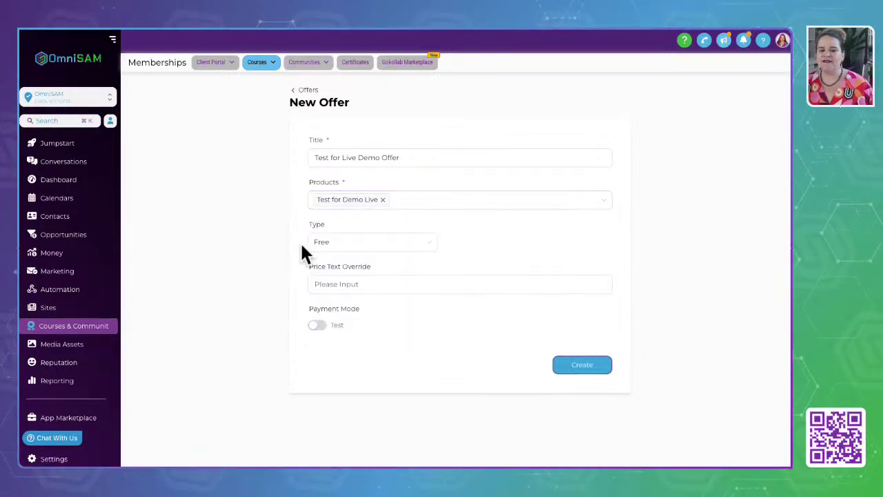
# Add CME (Canva) and Business In A Box: Life Coach to the offer's products.
pyautogui.click(426, 207)
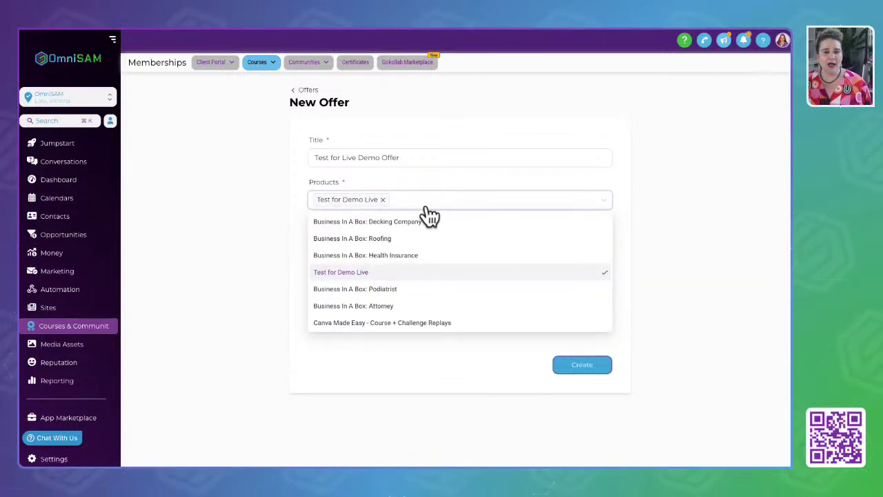
pyautogui.scroll(-3, 446, 270)
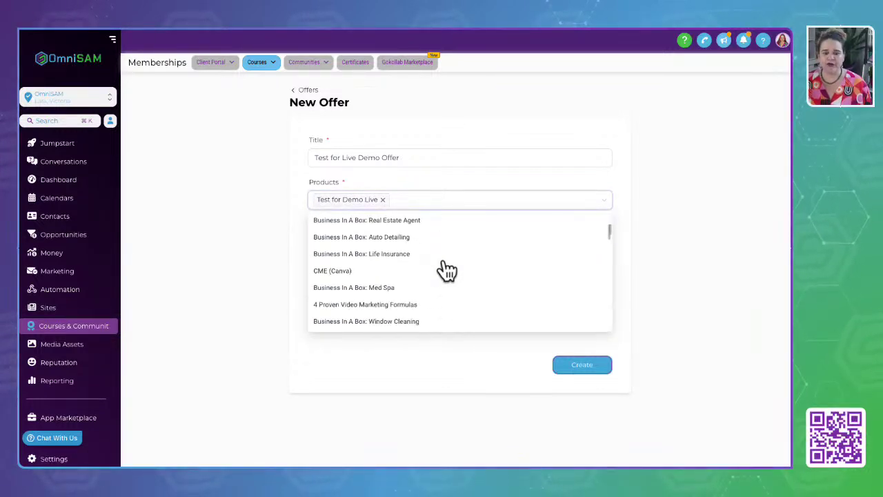
pyautogui.scroll(-3, 421, 303)
pyautogui.scroll(3, 398, 329)
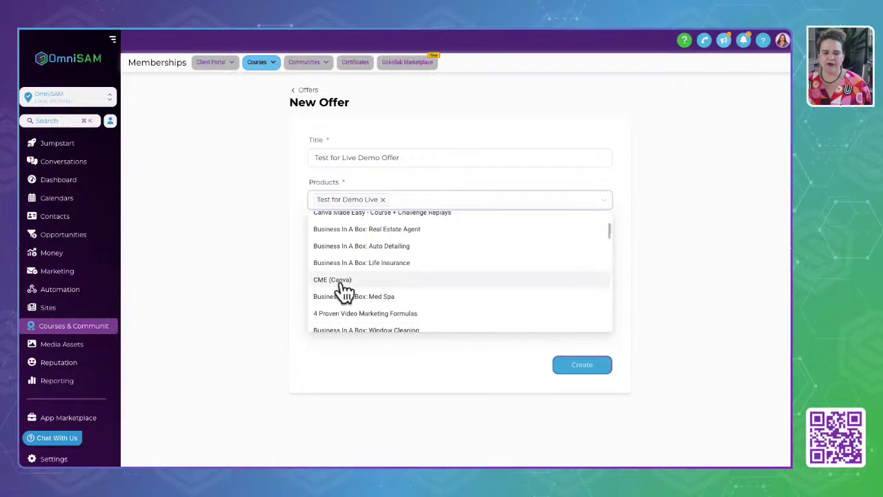
pyautogui.click(341, 285)
pyautogui.scroll(-2, 342, 284)
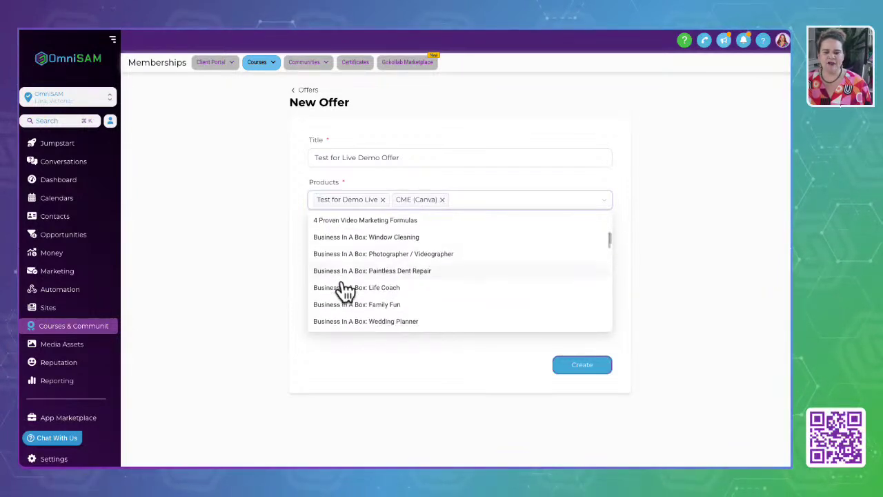
pyautogui.click(350, 275)
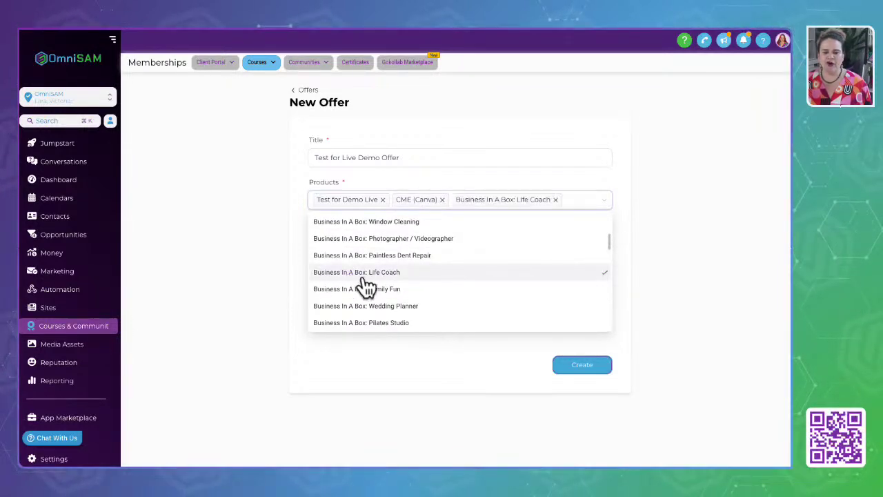
pyautogui.click(195, 181)
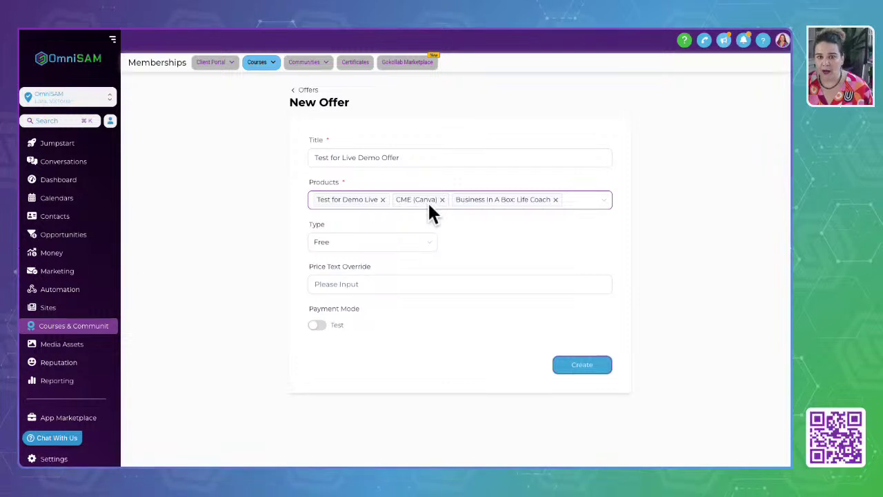
# Set the offer type to Recurring, billed Monthly.
pyautogui.click(392, 243)
pyautogui.click(338, 262)
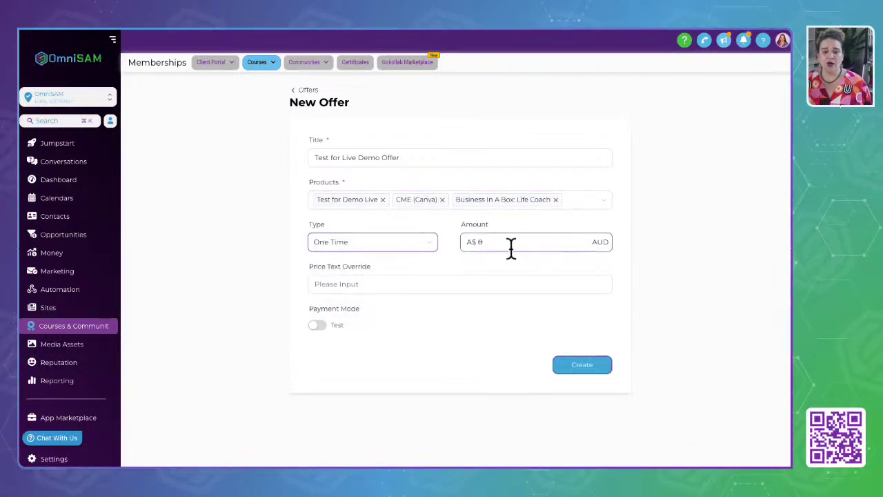
pyautogui.click(375, 250)
pyautogui.click(357, 282)
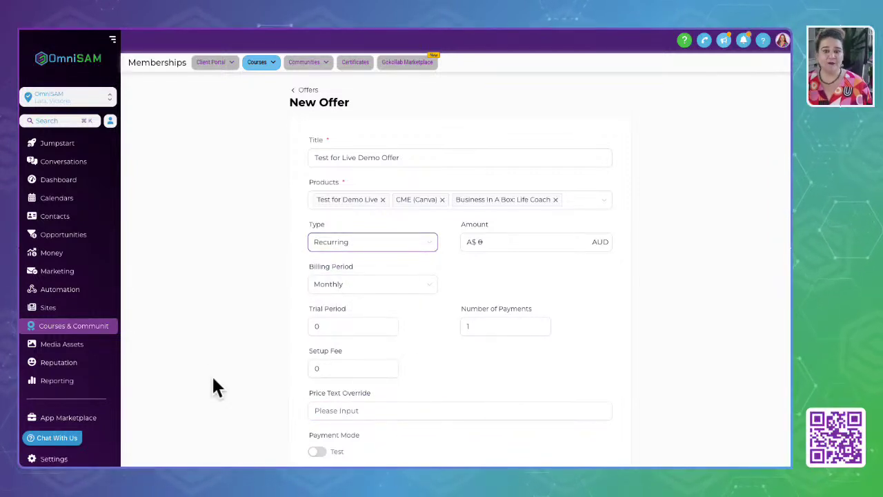
pyautogui.scroll(-1, 213, 380)
pyautogui.scroll(1, 213, 386)
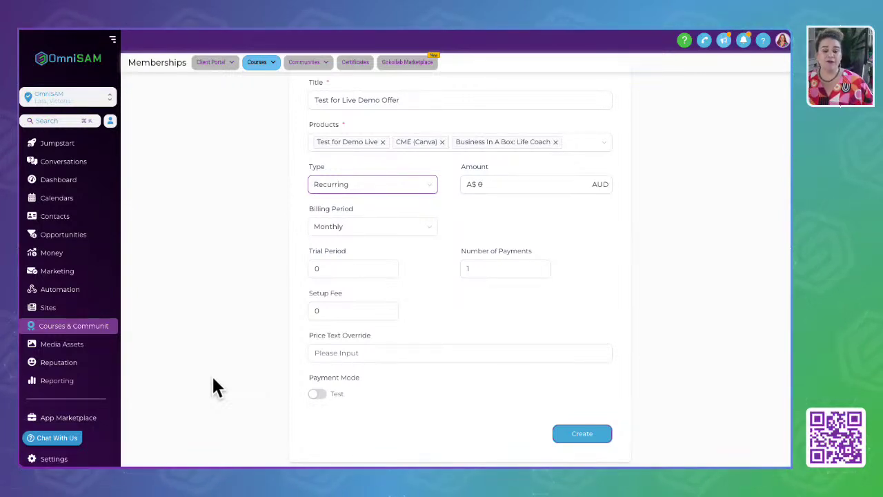
# Set Trial Period to 30 and clear the Number of Payments value of 4.
pyautogui.click(331, 269)
pyautogui.write('30')
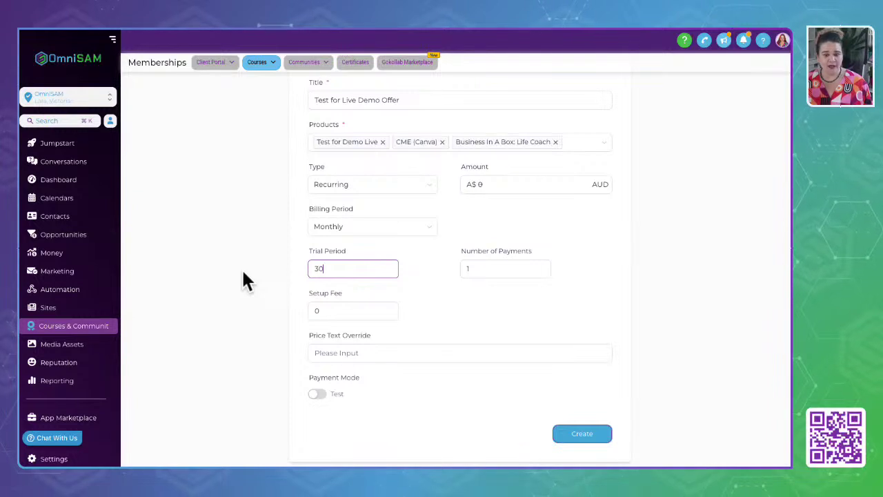
pyautogui.click(475, 306)
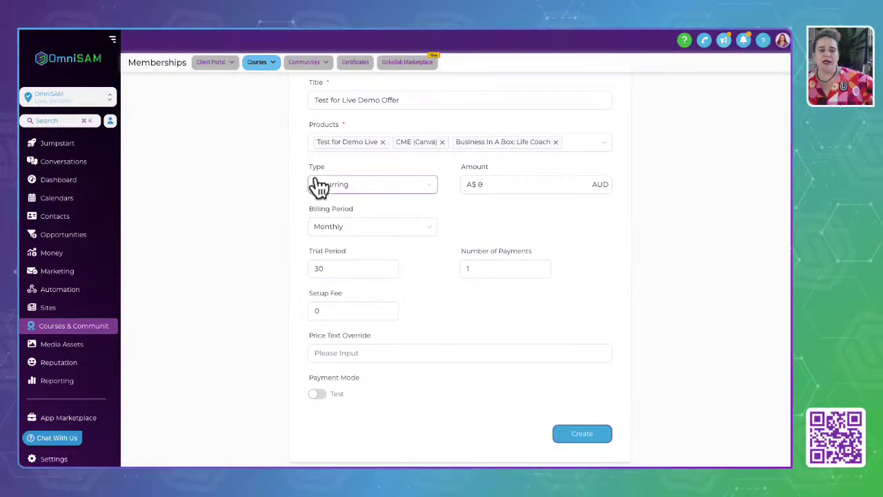
pyautogui.click(465, 270)
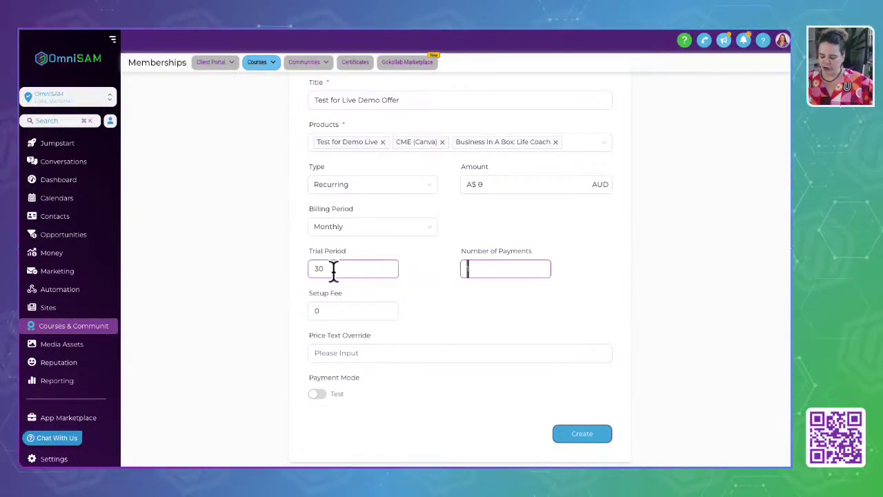
pyautogui.click(329, 193)
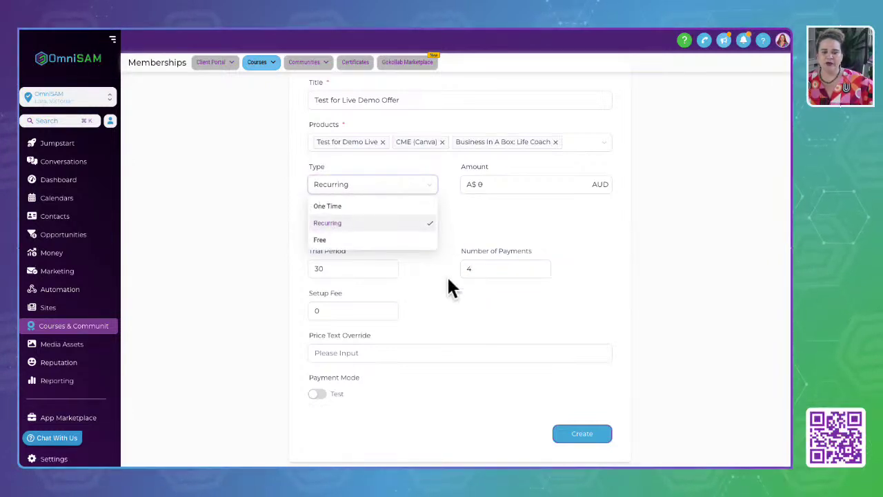
pyautogui.doubleClick(468, 269)
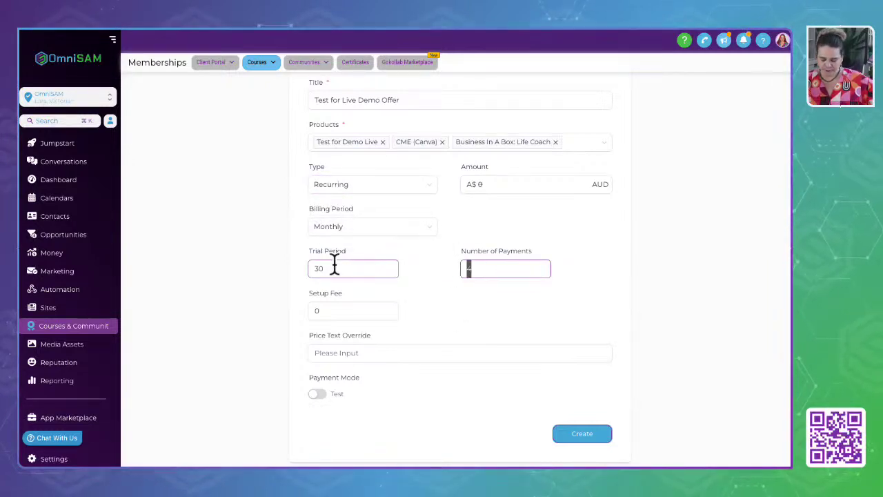
pyautogui.press('BackSpace')
pyautogui.click(480, 314)
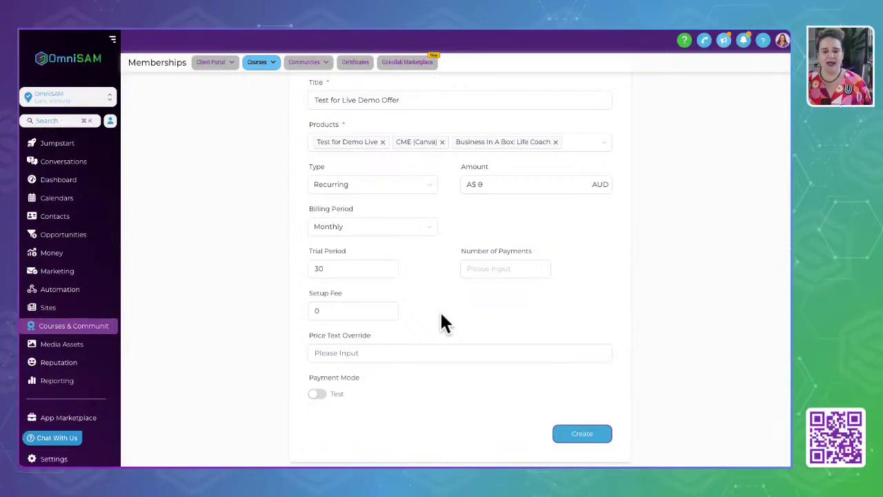
# Enter an Amount of A$ 497 AUD and confirm Setup Fee 0 and Trial Period 30.
pyautogui.click(332, 313)
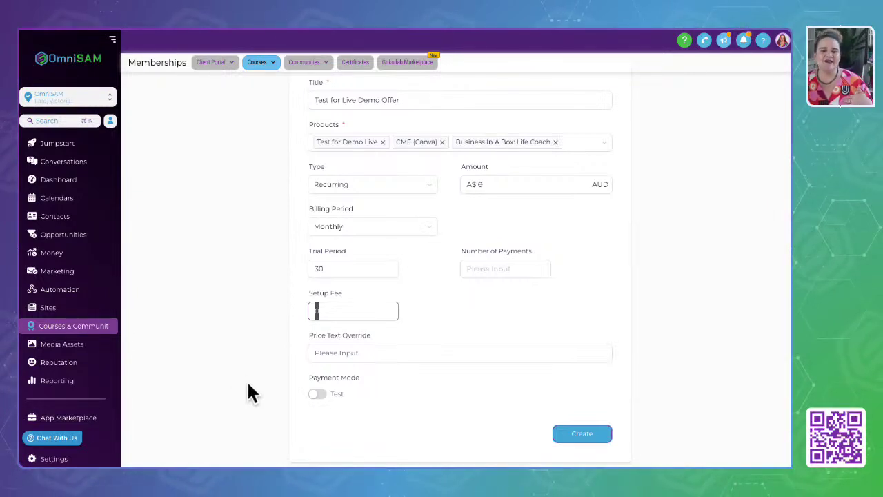
pyautogui.hotkey('shift', 'Tab')
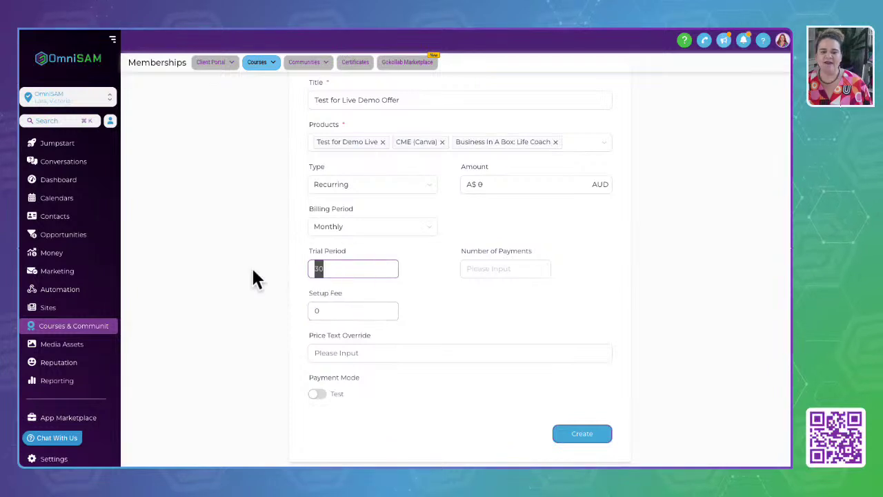
pyautogui.click(517, 182)
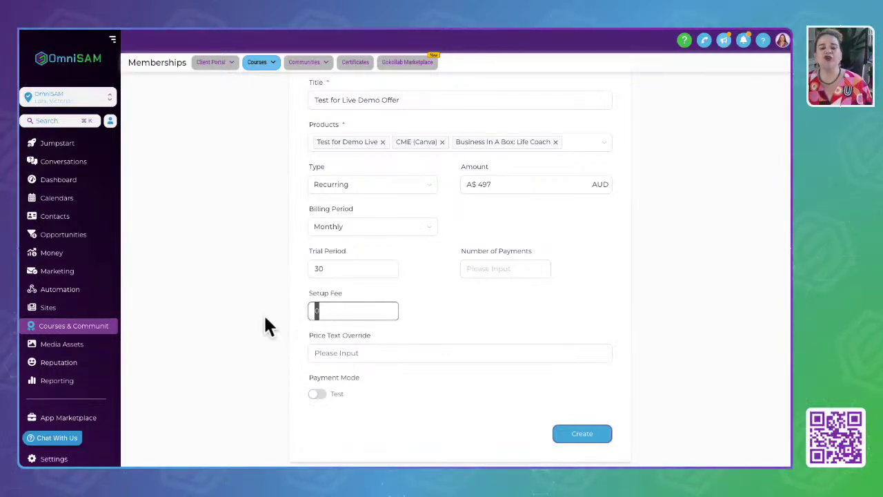
pyautogui.hotkey('shift', 'Tab')
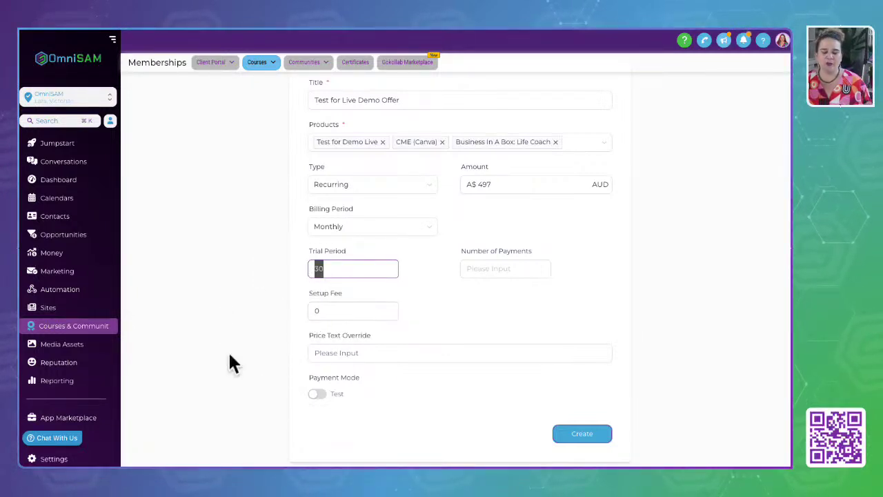
pyautogui.click(230, 356)
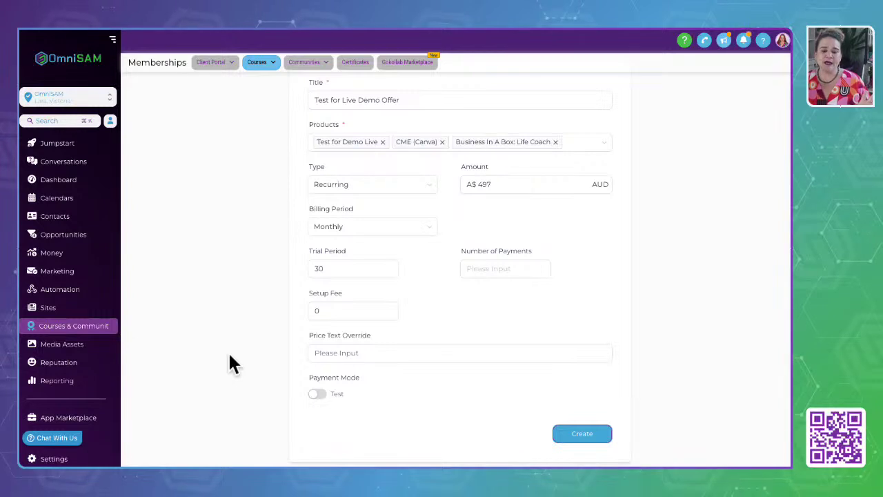
pyautogui.moveTo(324, 311); pyautogui.dragTo(245, 311)
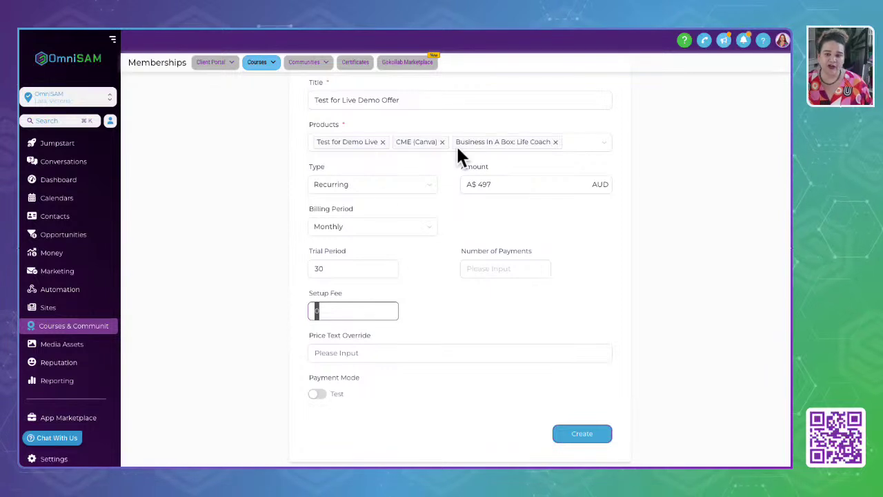
pyautogui.doubleClick(513, 186)
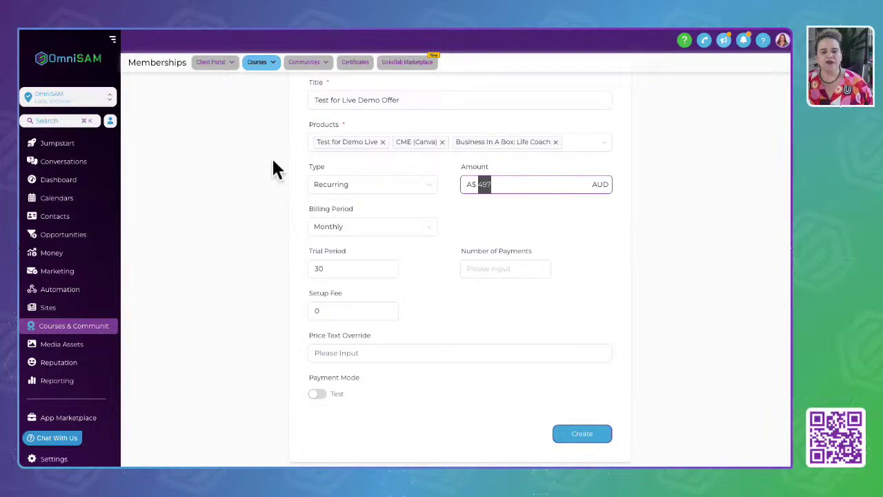
pyautogui.scroll(2, 324, 214)
pyautogui.scroll(-2, 376, 276)
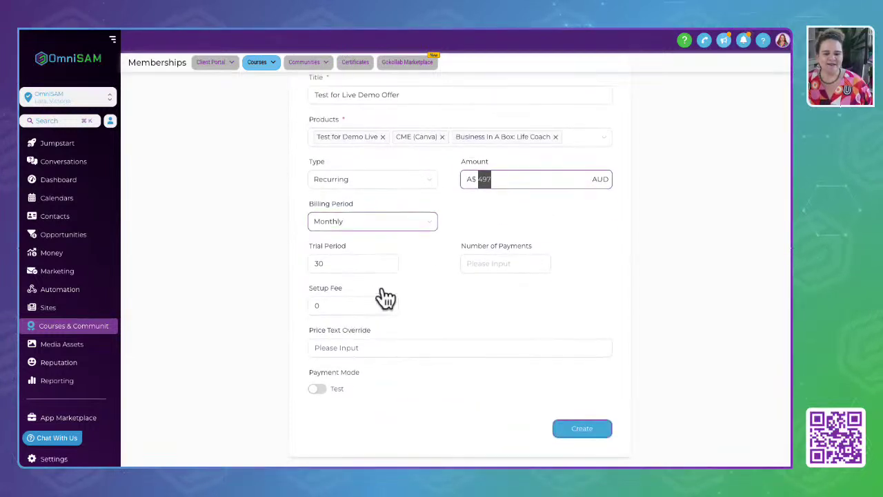
# Switch Payment Mode from Test to Live and return to the Offers list.
pyautogui.click(352, 392)
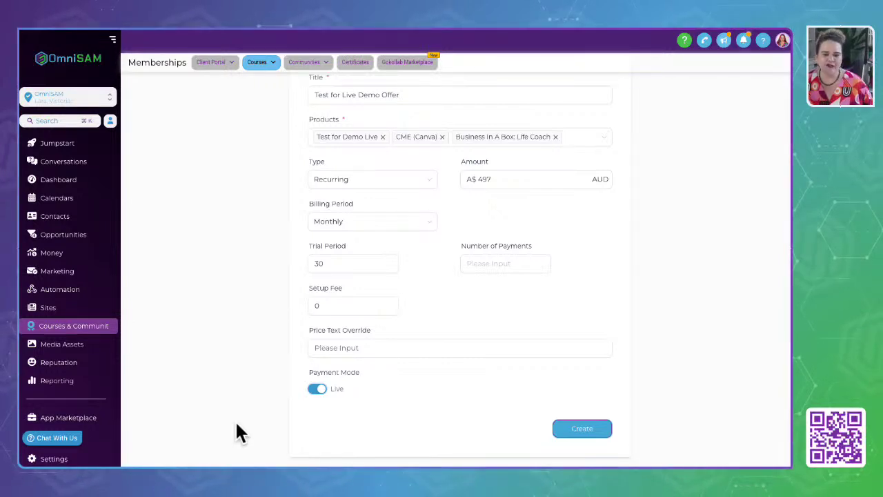
pyautogui.scroll(2, 234, 432)
pyautogui.click(308, 92)
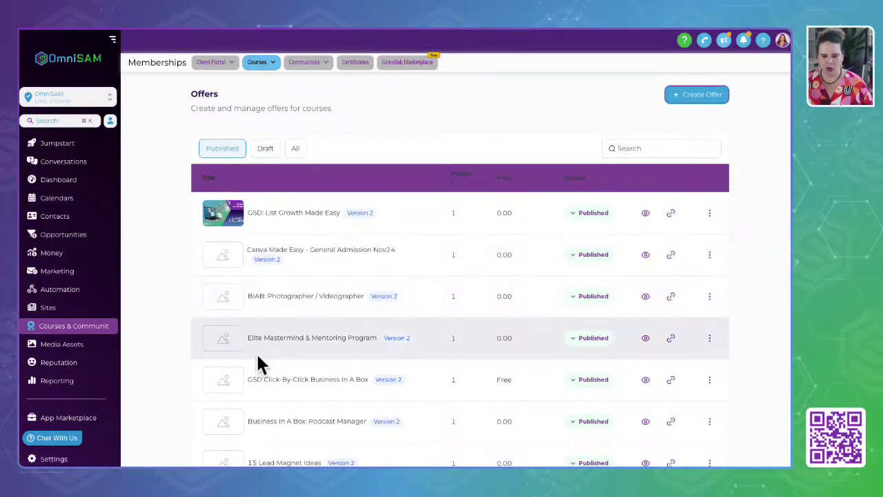
# Open the course Analytics page from the Courses menu.
pyautogui.moveTo(274, 76)
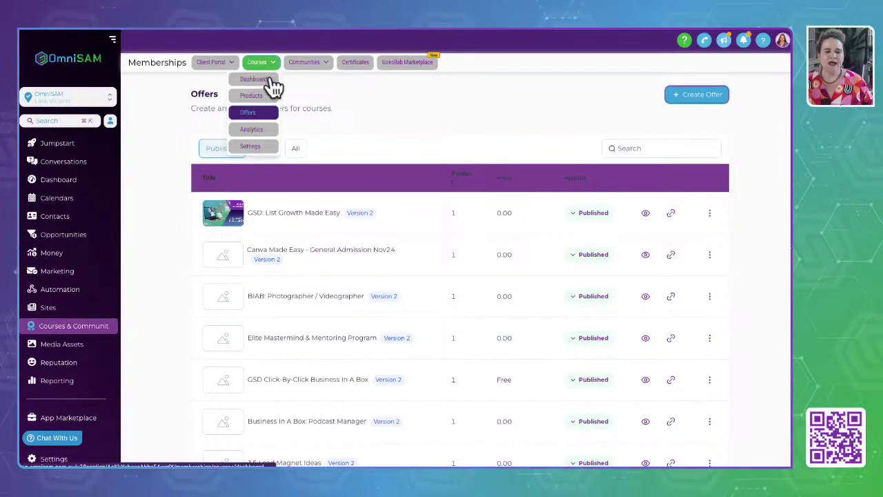
pyautogui.click(253, 131)
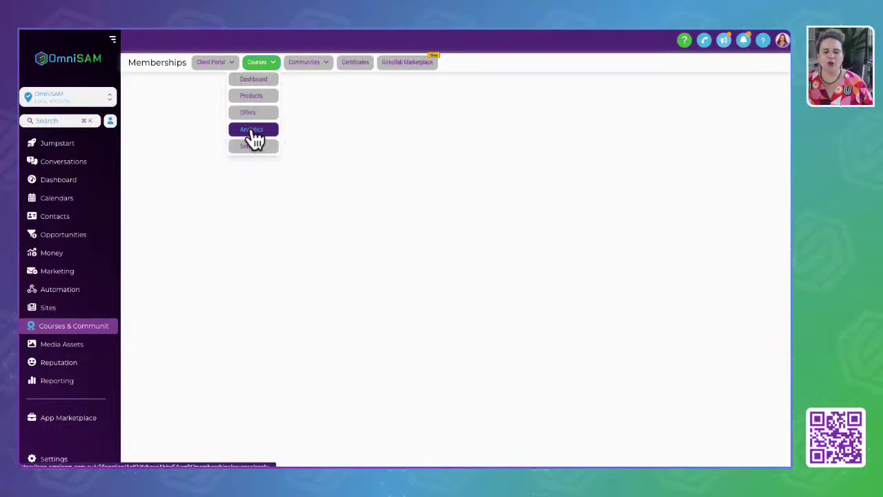
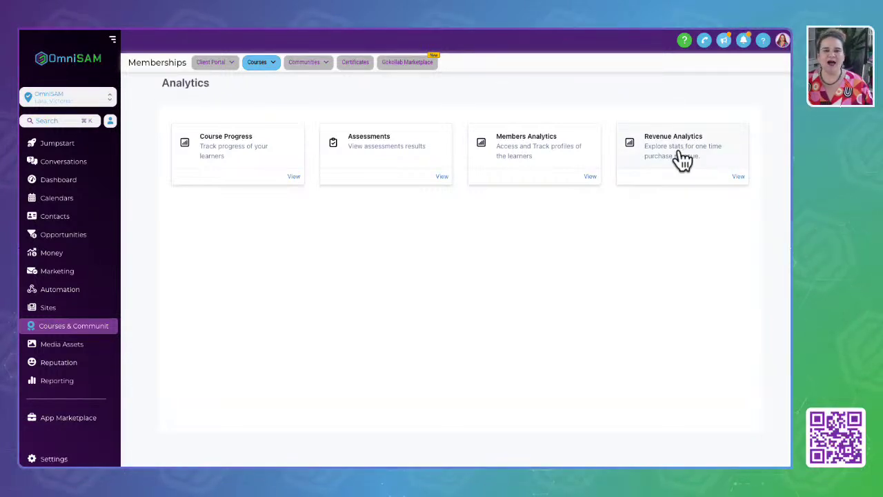
# Open the course membership Settings page from the Courses menu in Memberships.
pyautogui.click(257, 62)
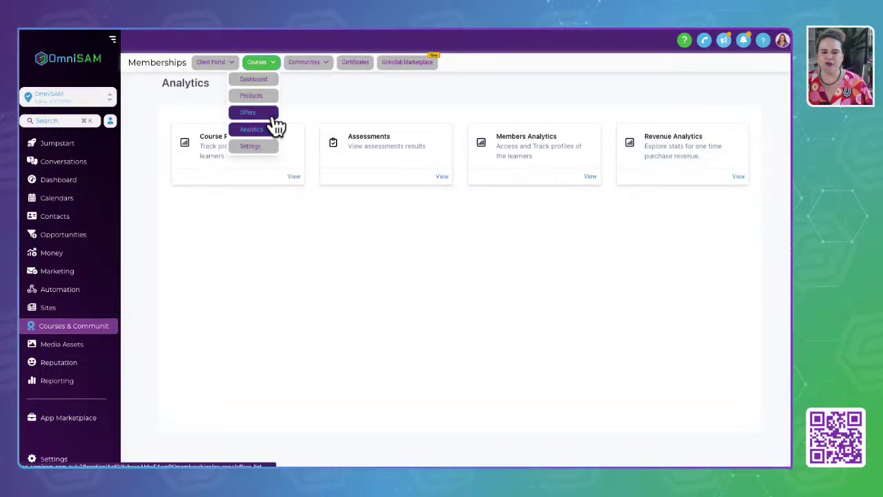
pyautogui.moveTo(274, 64)
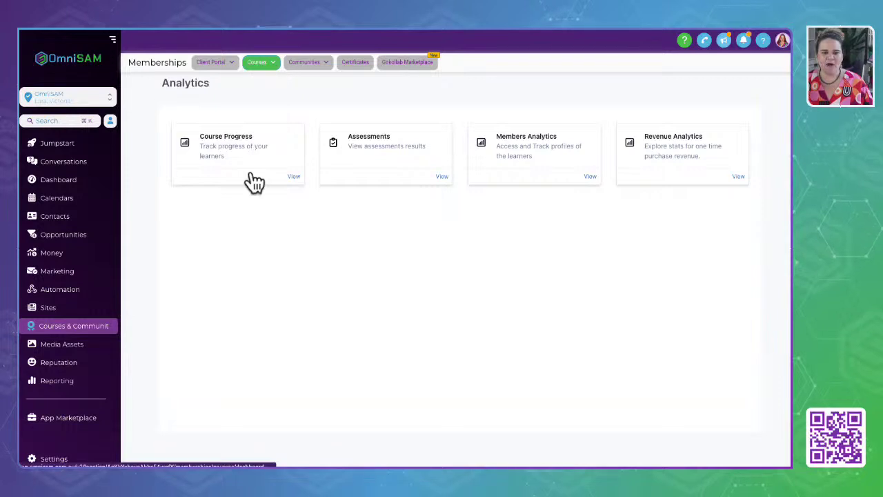
pyautogui.click(251, 147)
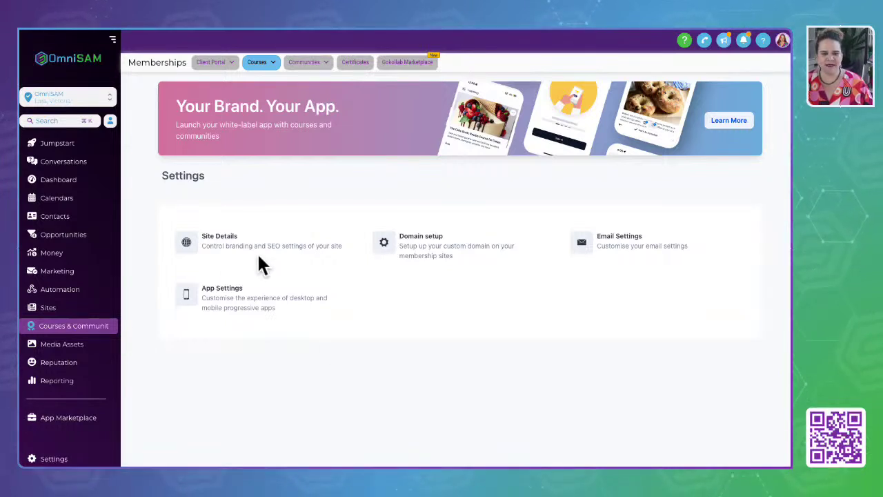
pyautogui.click(210, 242)
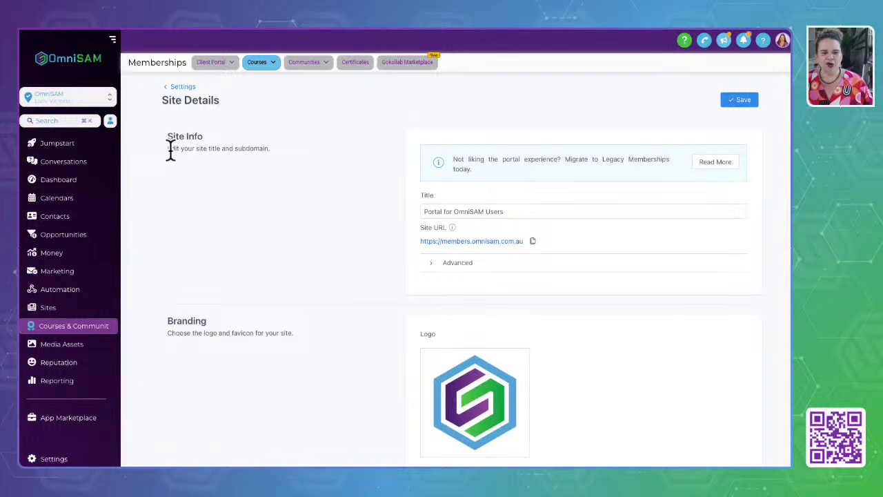
pyautogui.moveTo(171, 150); pyautogui.dragTo(324, 201)
pyautogui.moveTo(511, 211); pyautogui.dragTo(374, 219)
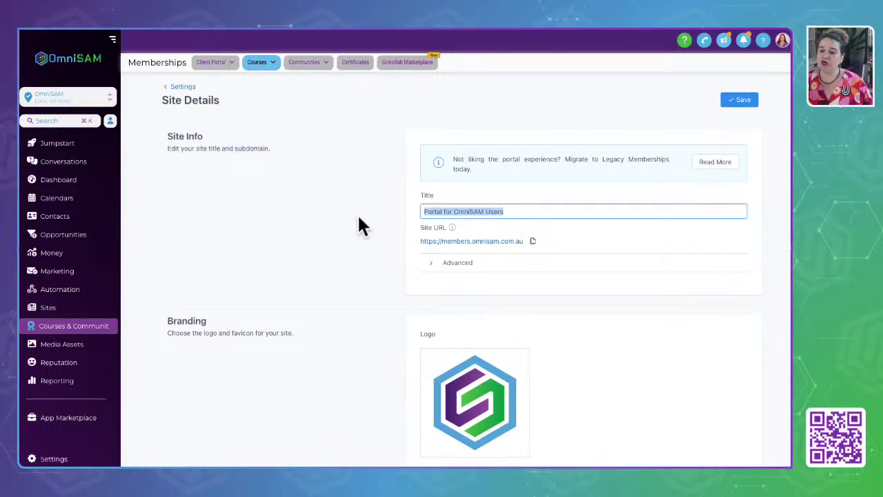
pyautogui.scroll(-1, 359, 245)
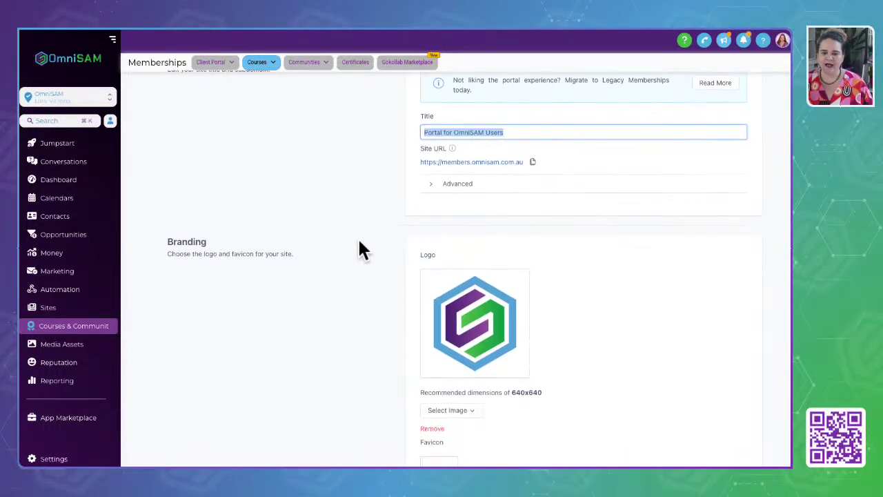
pyautogui.scroll(-2, 379, 288)
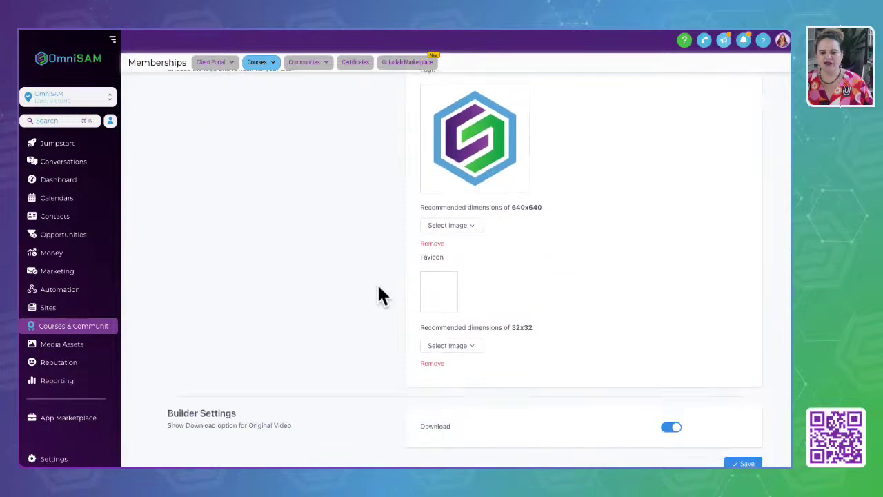
pyautogui.scroll(4, 379, 288)
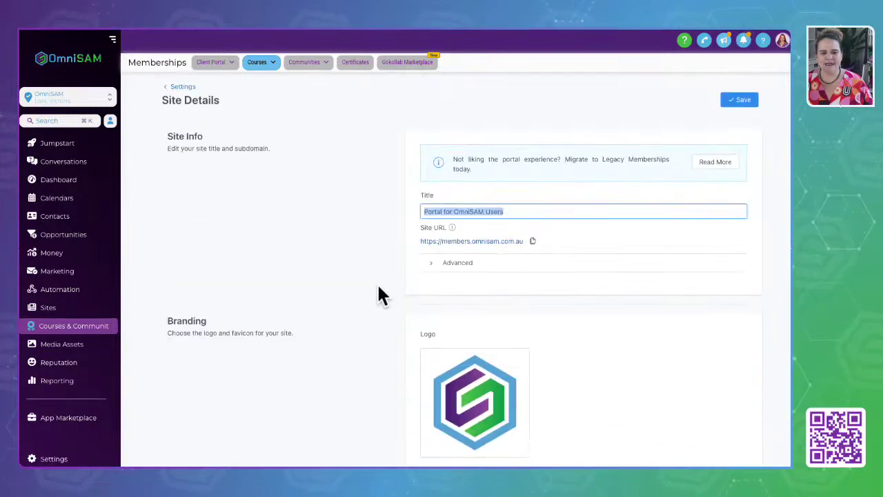
pyautogui.click(187, 87)
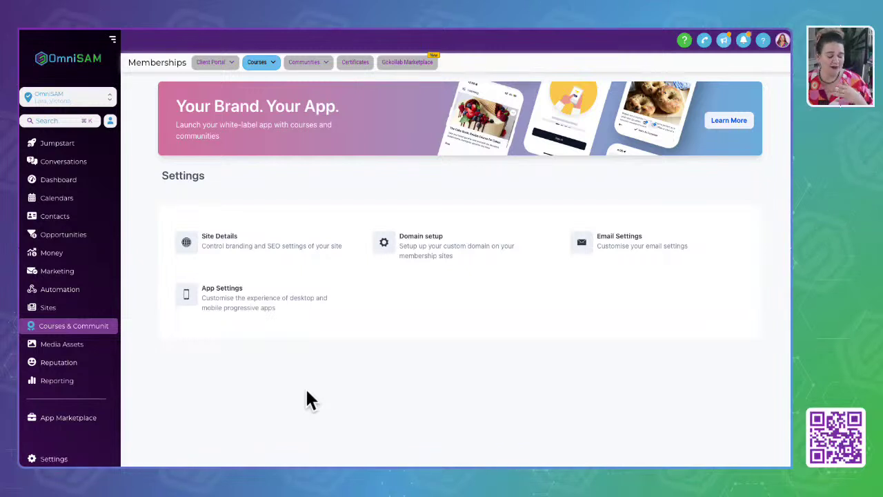
pyautogui.click(308, 394)
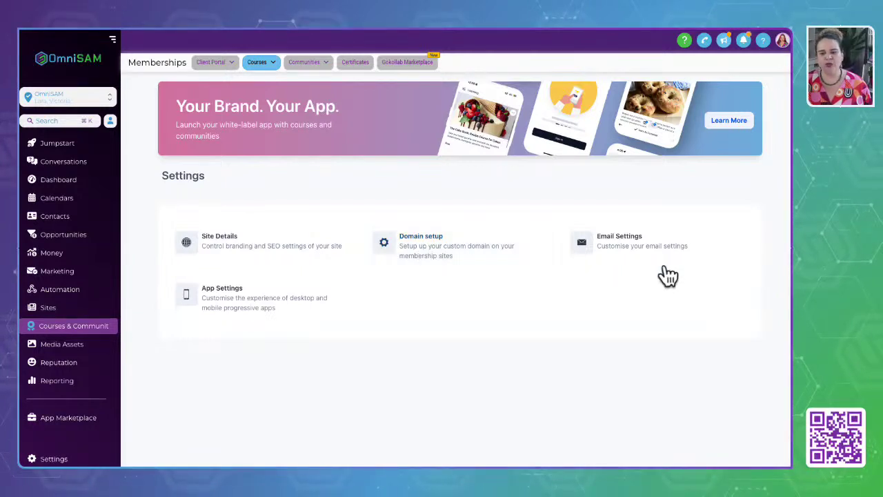
# Review the client portal Email Settings and App Permissions, then open the Communities Groups list.
pyautogui.click(618, 237)
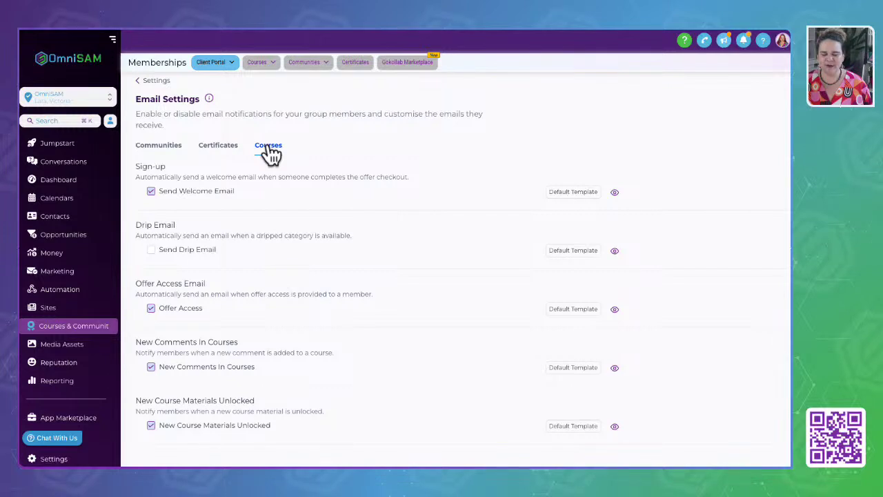
pyautogui.click(148, 81)
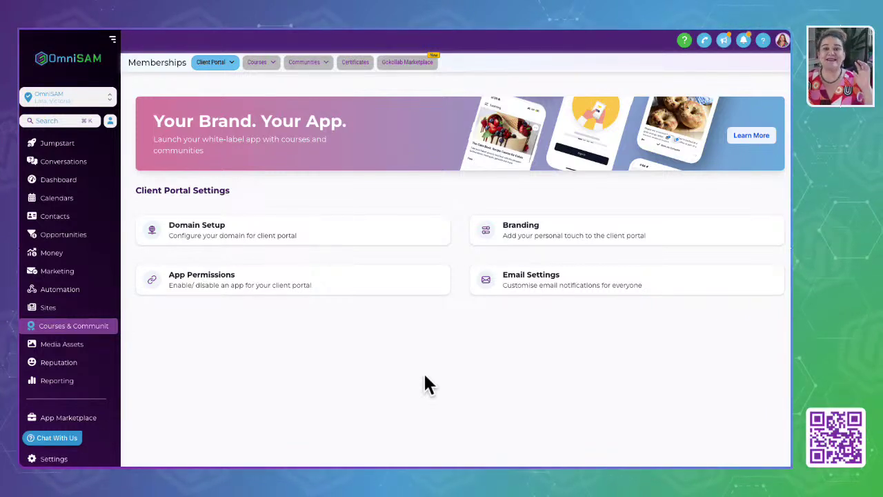
pyautogui.click(281, 303)
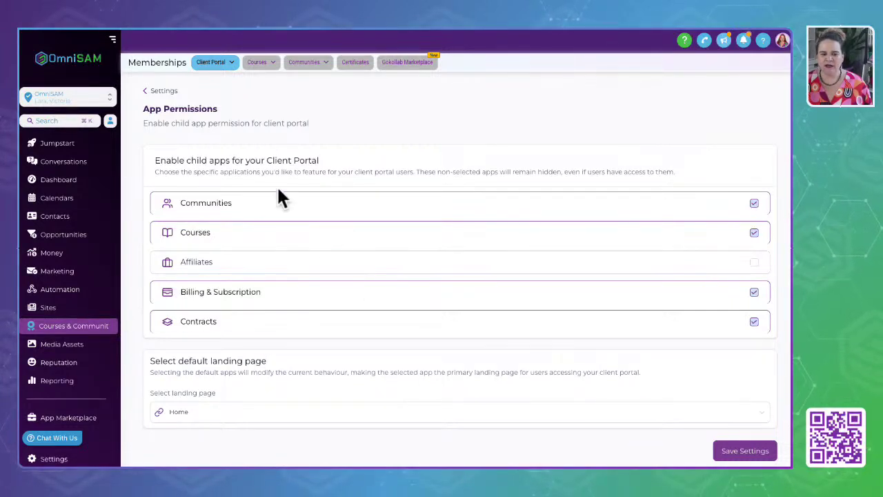
pyautogui.click(165, 92)
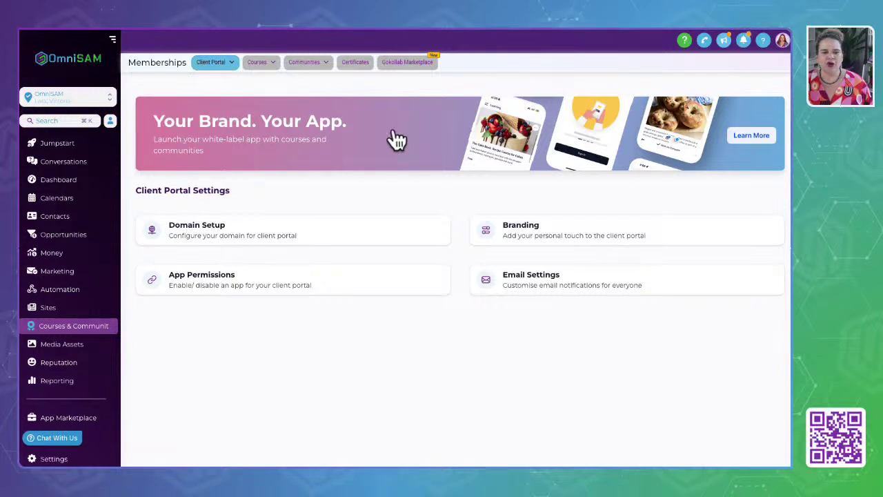
pyautogui.moveTo(312, 64)
pyautogui.click(282, 81)
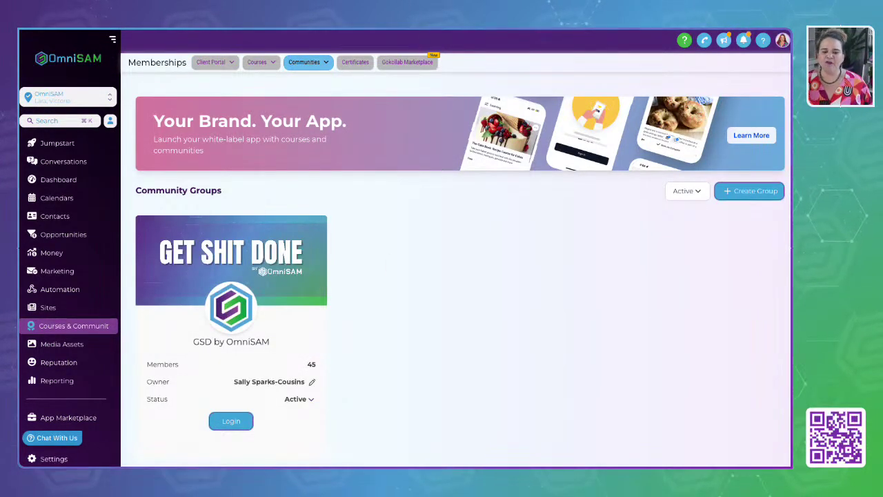
# Check the Domain Setup under Communities Settings, then reopen the community Groups list.
pyautogui.scroll(-1, 453, 304)
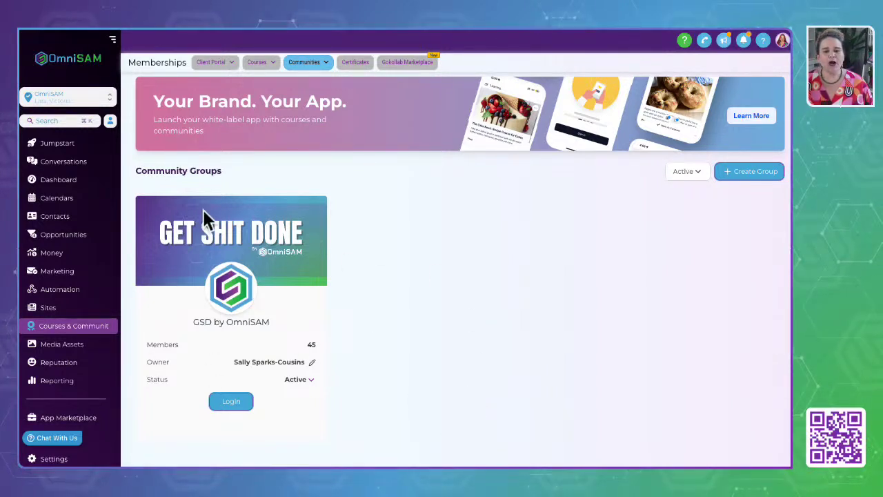
pyautogui.moveTo(306, 71)
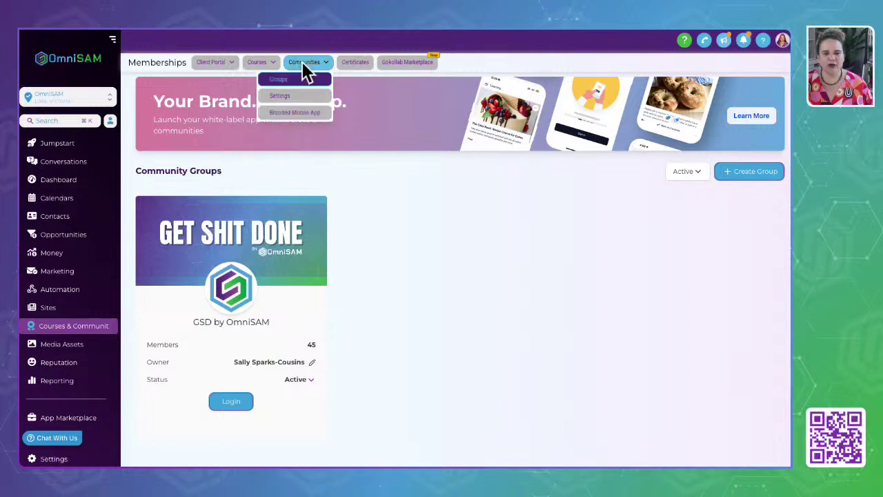
pyautogui.click(295, 109)
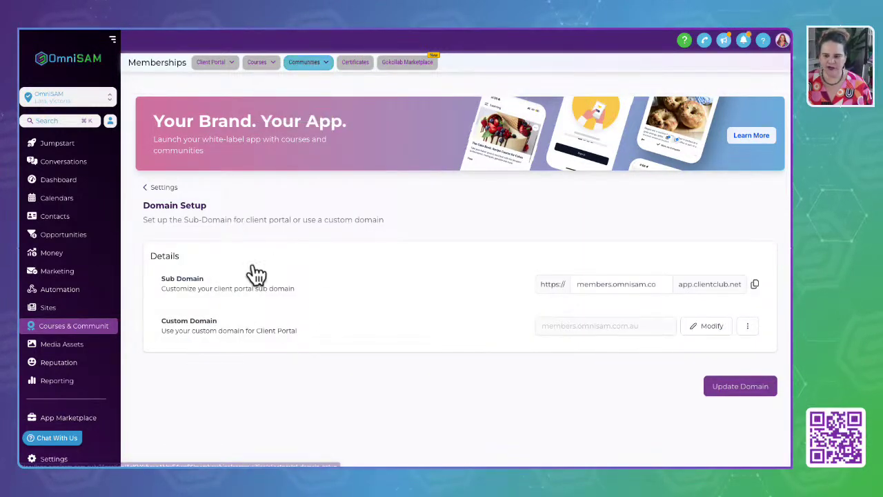
pyautogui.click(168, 187)
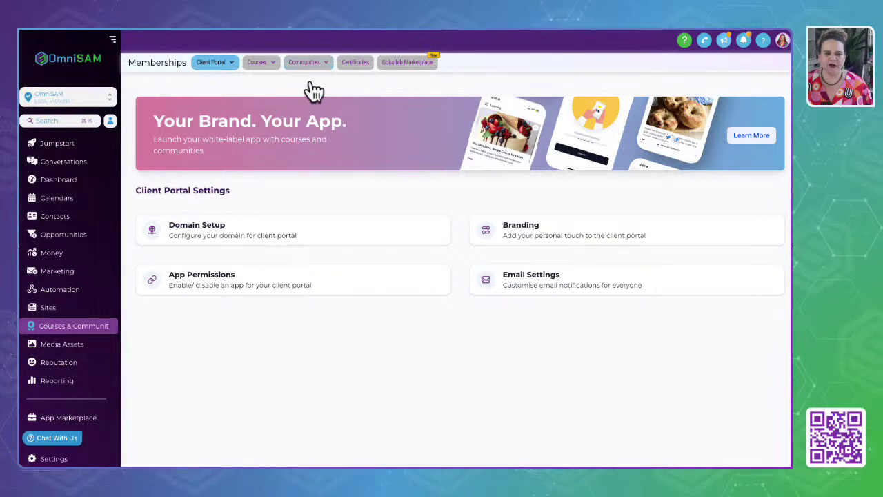
pyautogui.moveTo(310, 68)
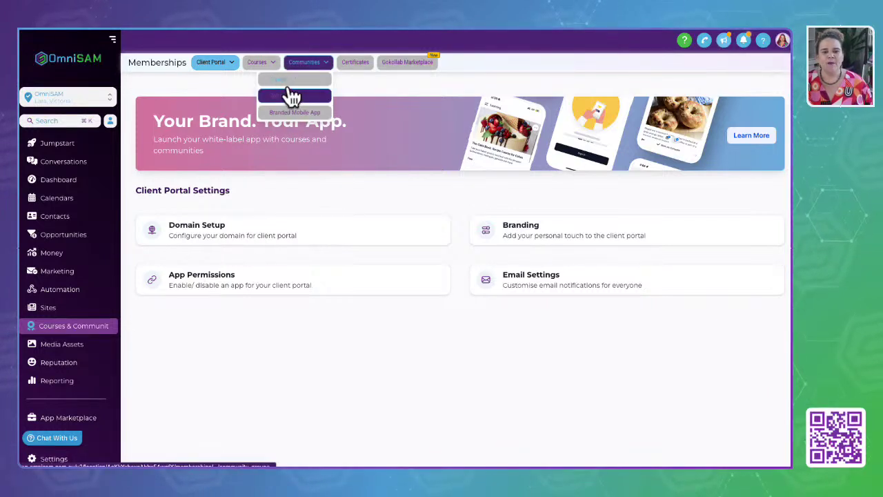
pyautogui.click(290, 81)
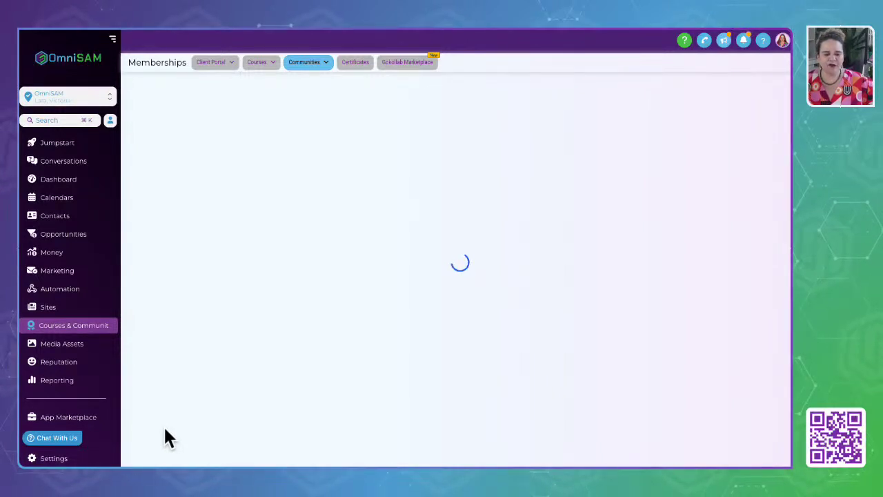
# Log in to the GSD by OmniSAM community and scroll its channels down to DFY VIP Chat.
pyautogui.click(221, 423)
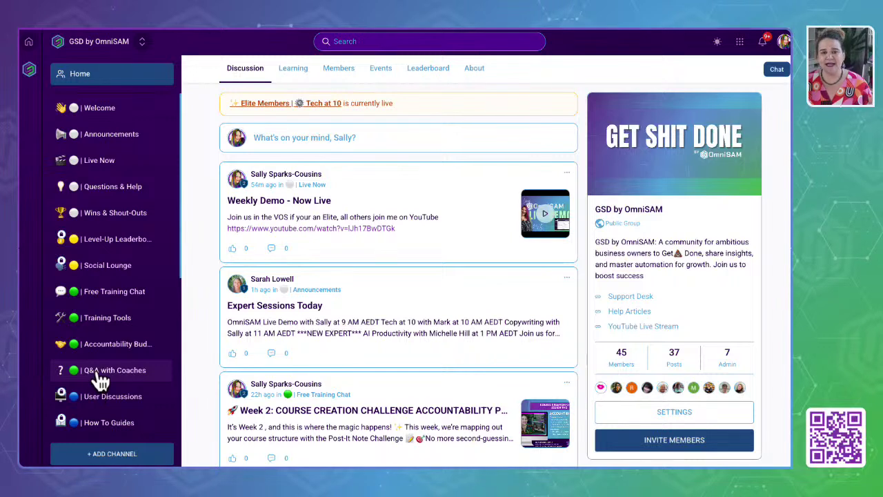
pyautogui.scroll(-3, 100, 379)
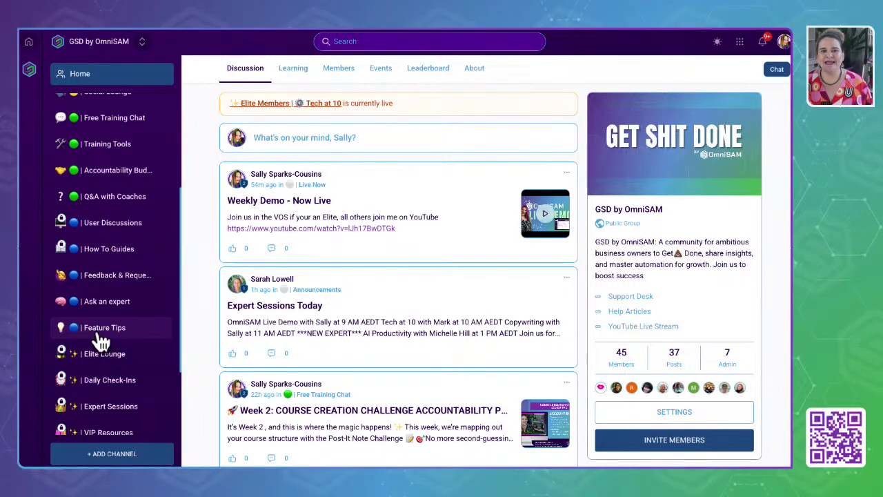
pyautogui.scroll(-3, 100, 338)
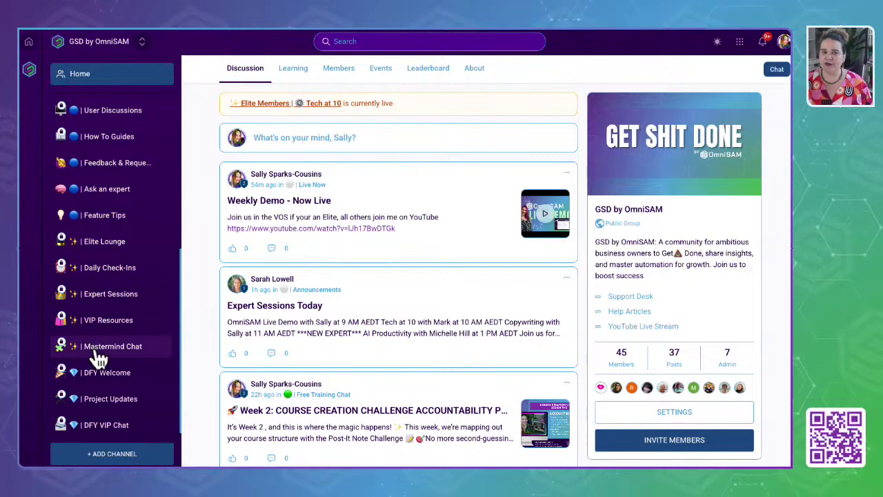
pyautogui.scroll(-1, 98, 379)
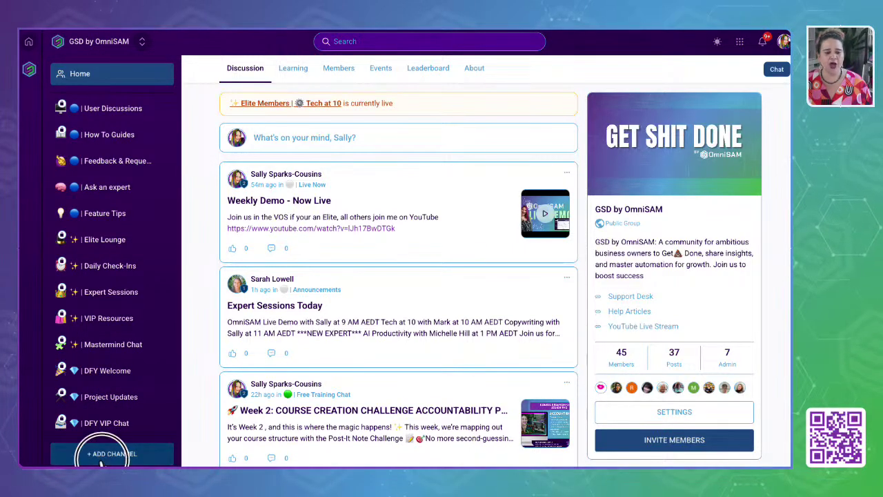
# Try the new channel's private toggle, discard the channel, and view the community's Learning courses.
pyautogui.click(136, 453)
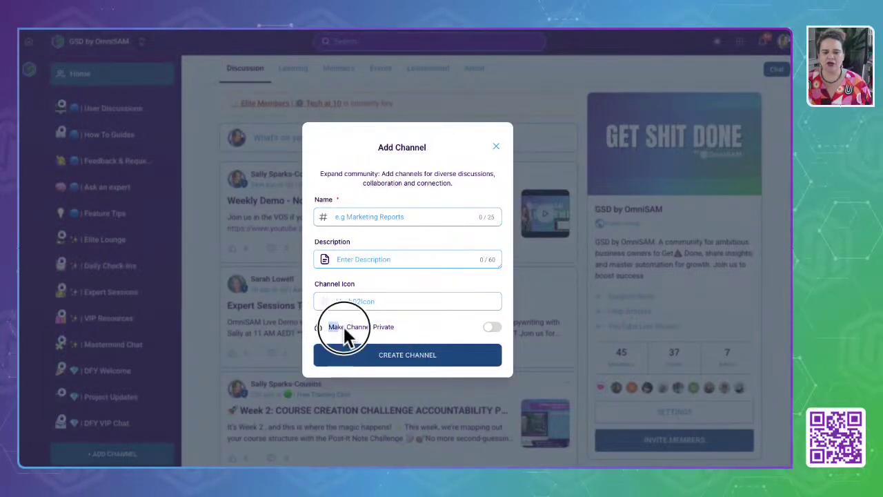
pyautogui.moveTo(344, 331); pyautogui.dragTo(424, 336)
pyautogui.click(492, 328)
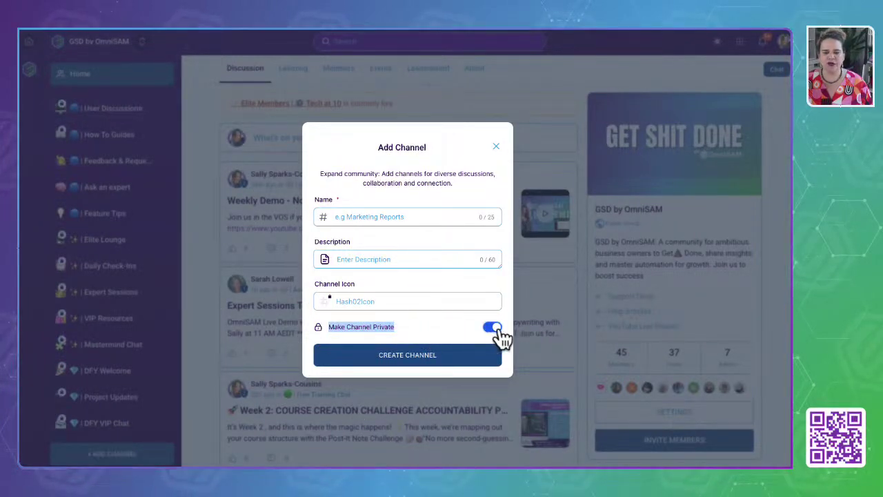
pyautogui.click(497, 332)
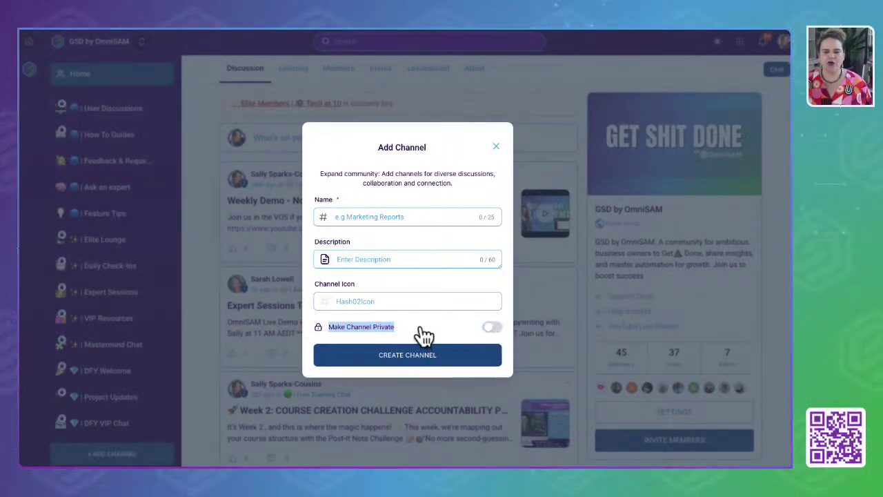
pyautogui.click(496, 146)
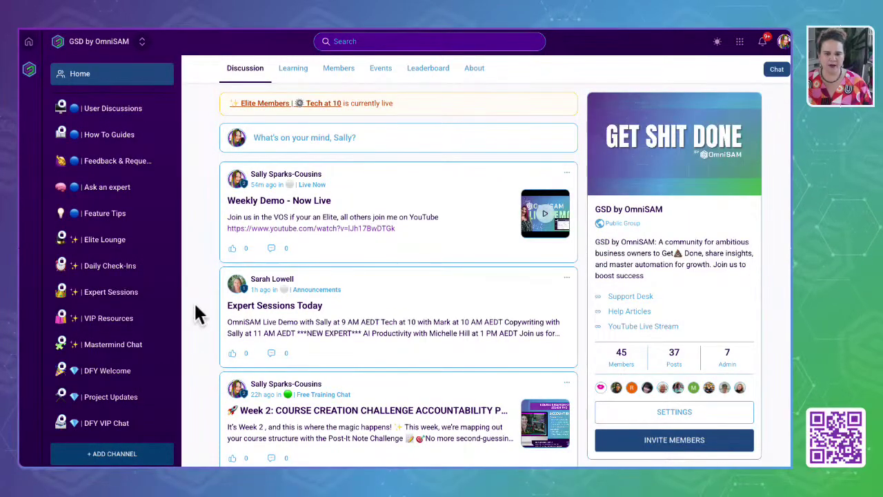
pyautogui.click(286, 66)
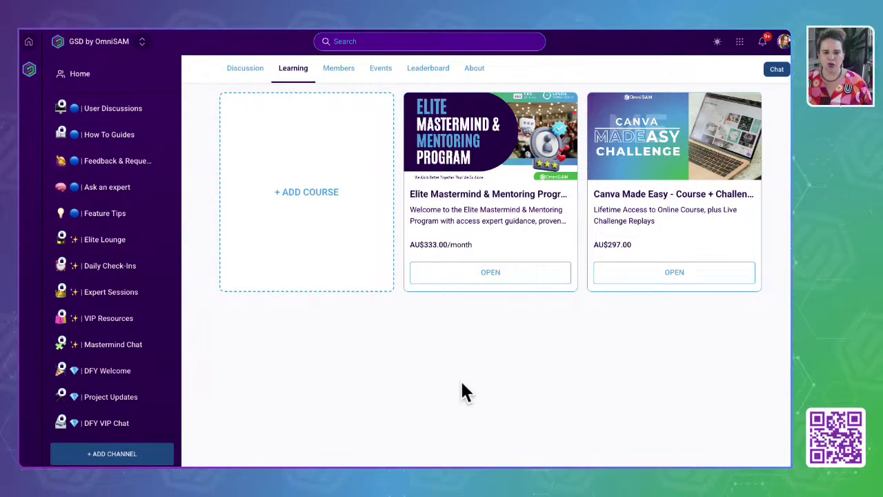
# Start adding a course to the group and choose 15 Lead Magnet Ideas.
pyautogui.click(318, 200)
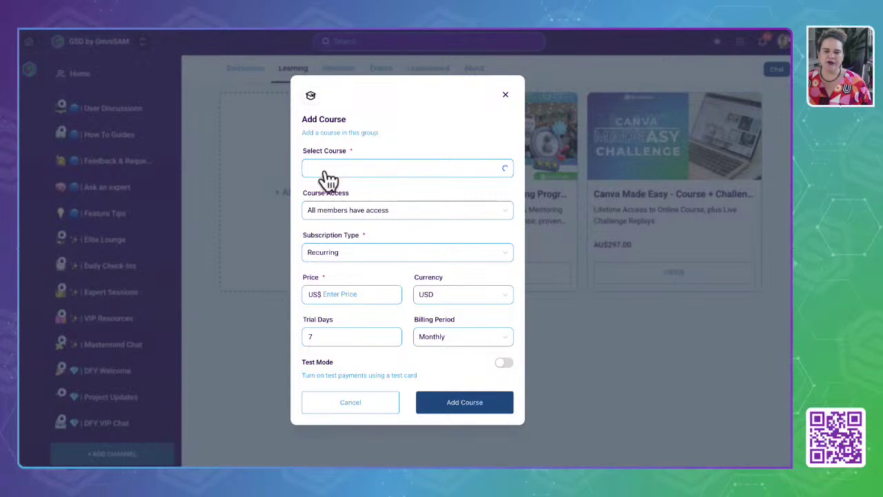
pyautogui.click(329, 172)
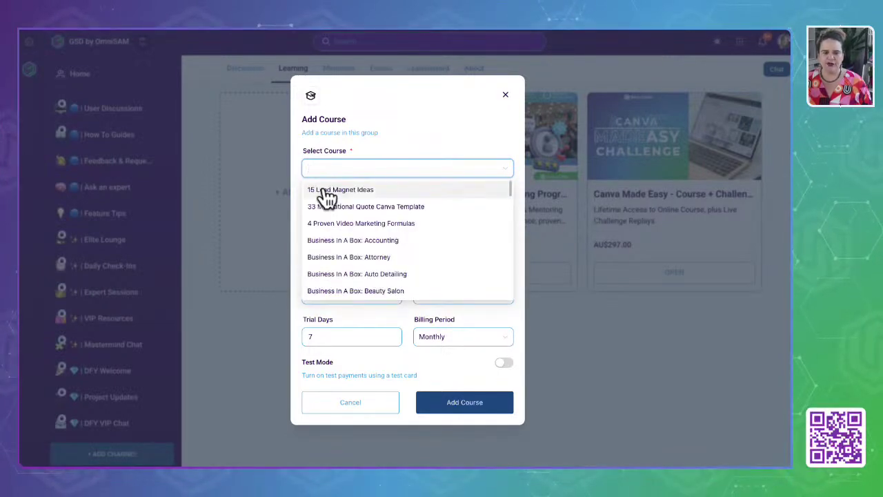
pyautogui.click(327, 190)
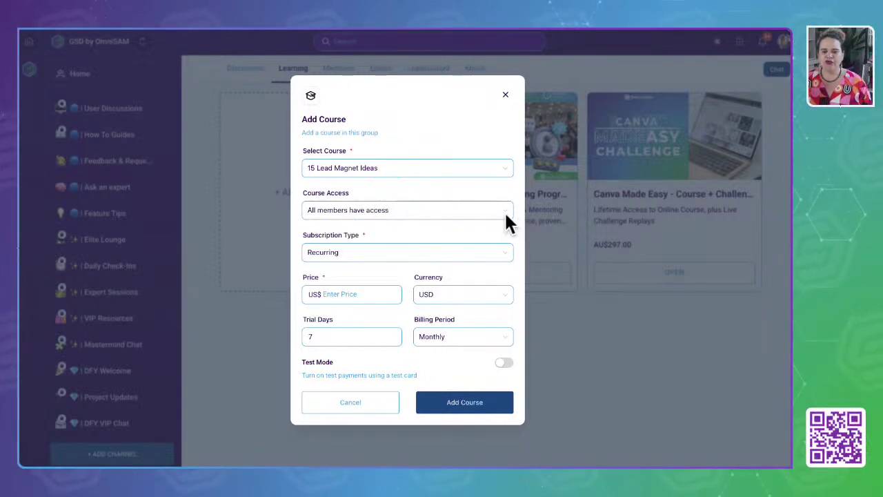
# Try Free, Recurring and One Time subscription types, discard the course, and view Members.
pyautogui.click(360, 258)
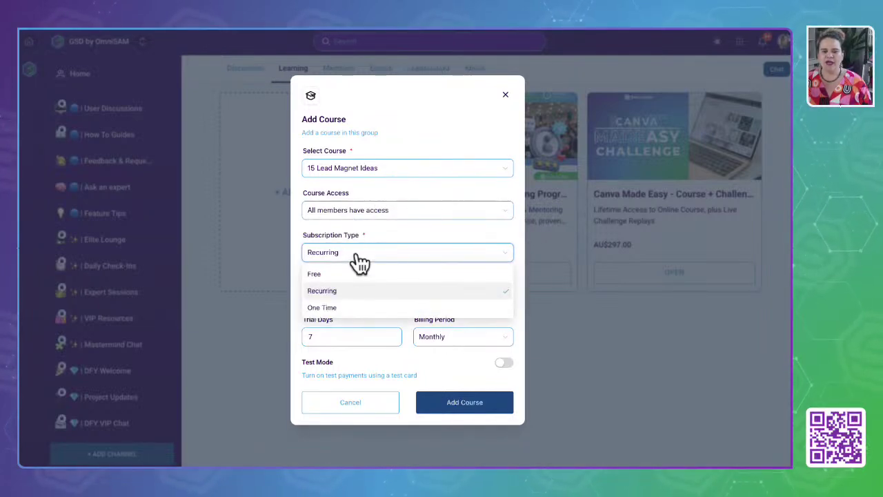
pyautogui.click(315, 274)
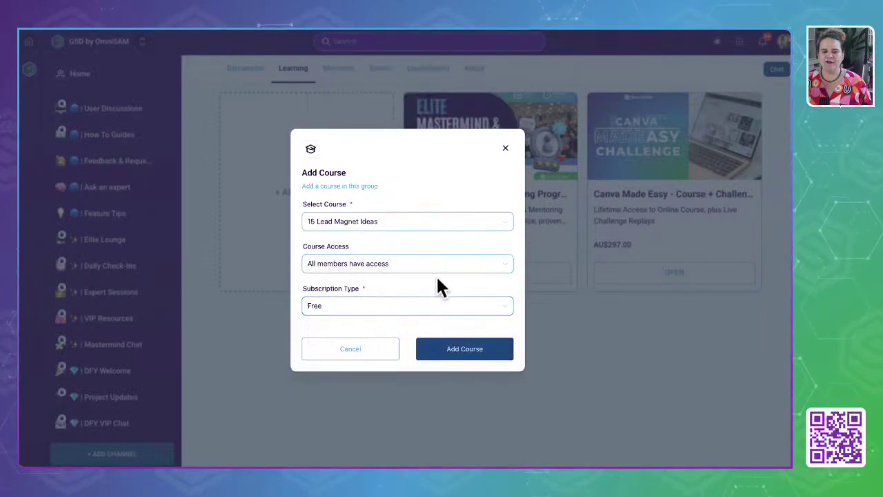
pyautogui.click(329, 311)
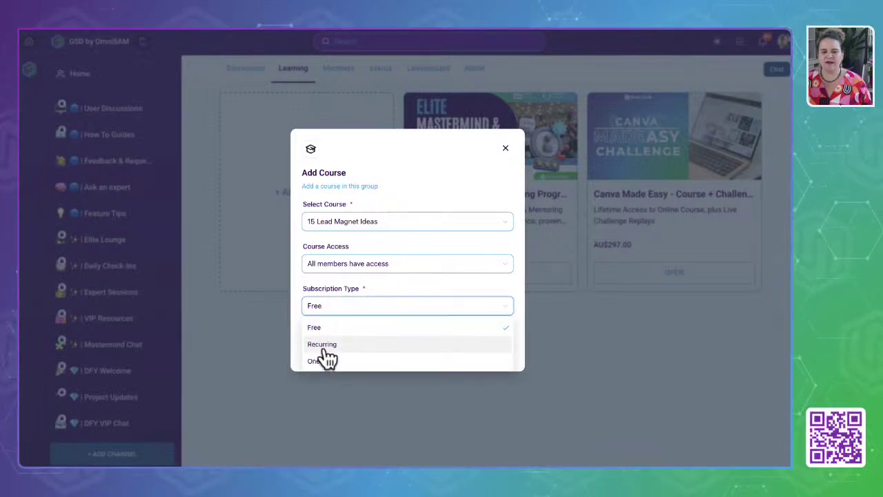
pyautogui.click(325, 350)
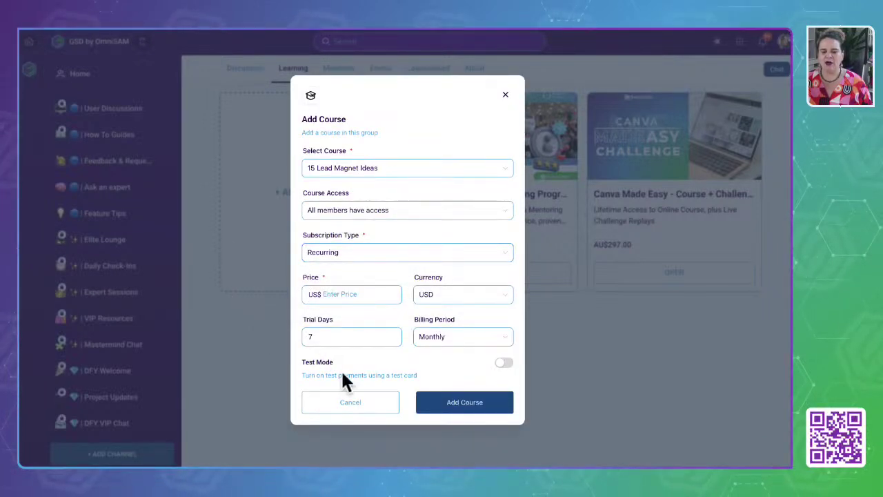
pyautogui.click(349, 255)
pyautogui.click(330, 308)
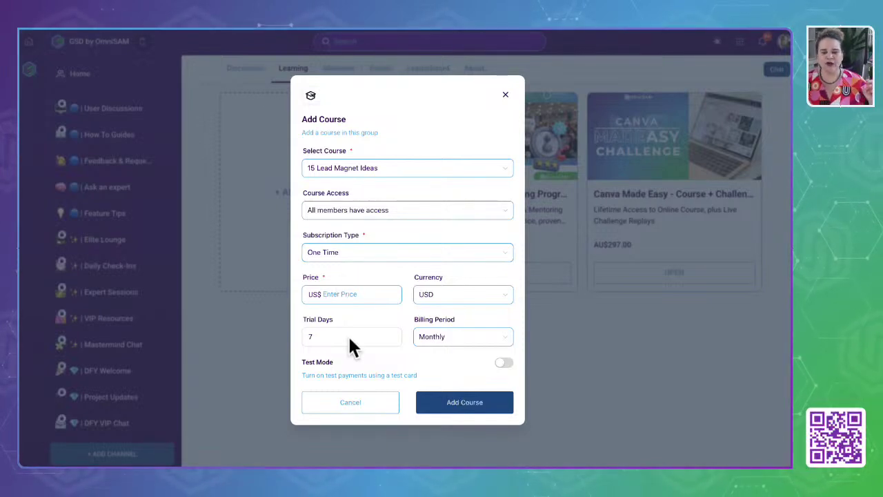
pyautogui.click(364, 364)
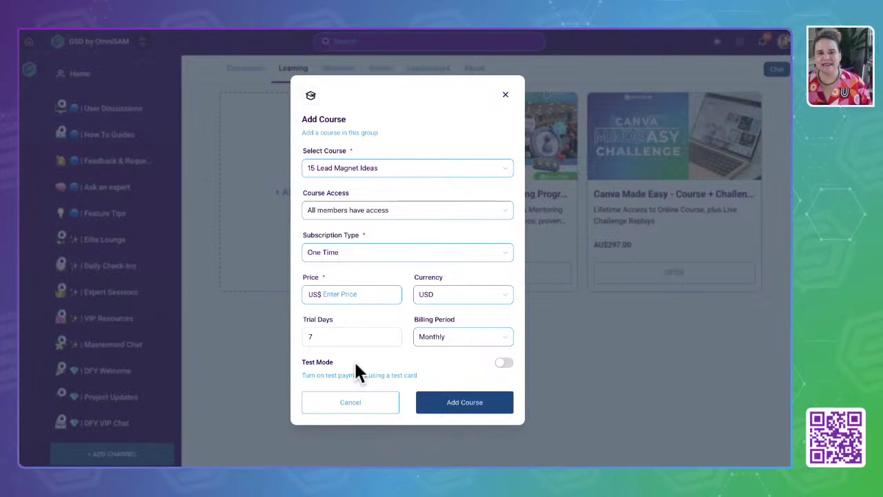
pyautogui.click(423, 109)
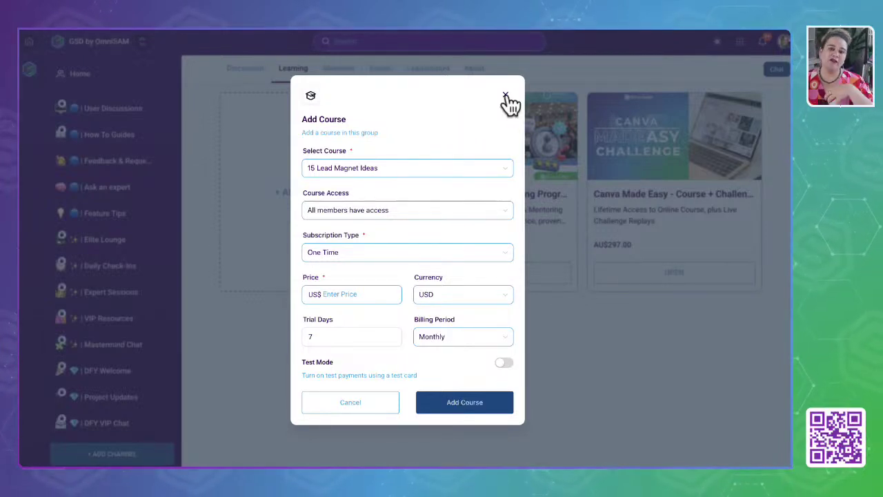
pyautogui.click(507, 98)
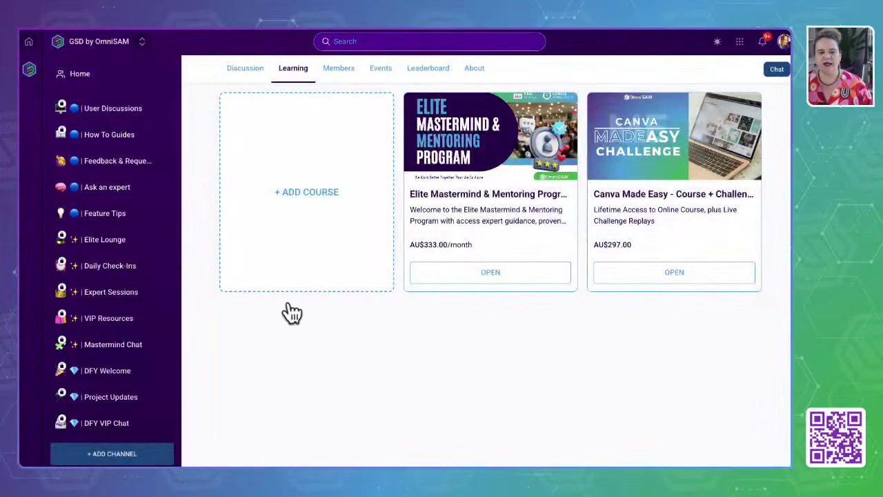
pyautogui.click(338, 69)
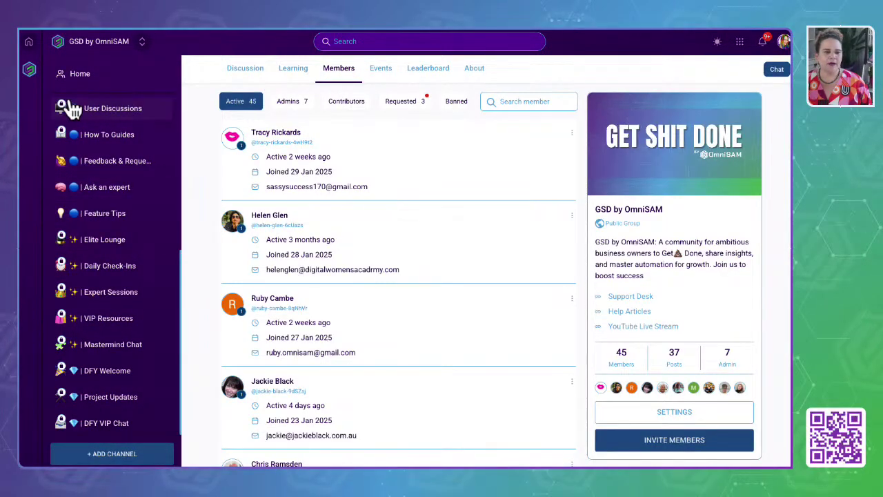
# Visit the OmniSAM Portal home and course catalog, then return to the GSD by OmniSAM group.
pyautogui.click(29, 43)
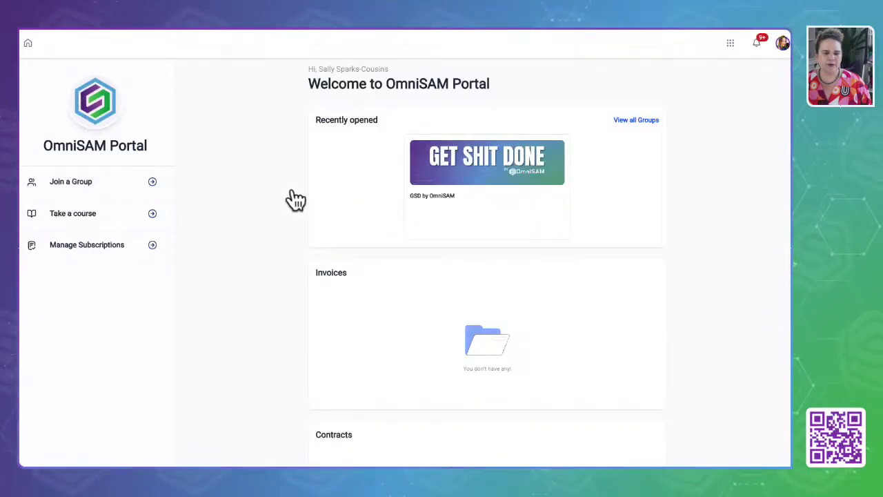
pyautogui.click(72, 217)
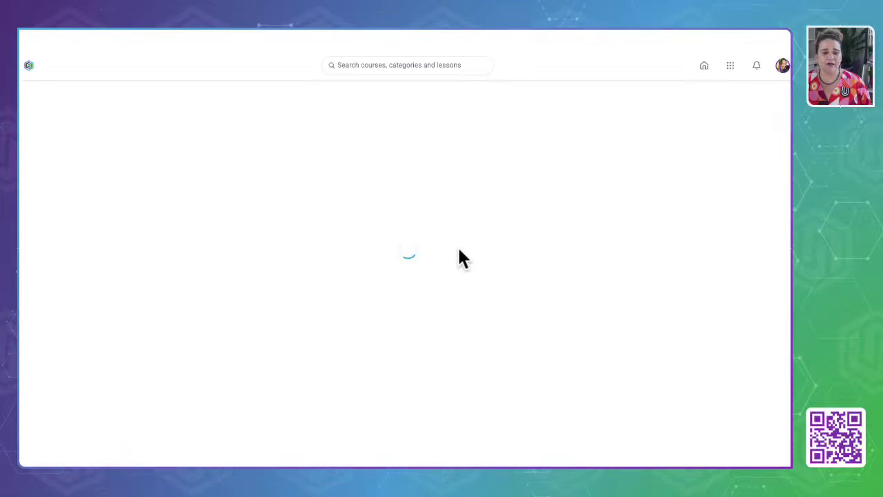
pyautogui.click(31, 30)
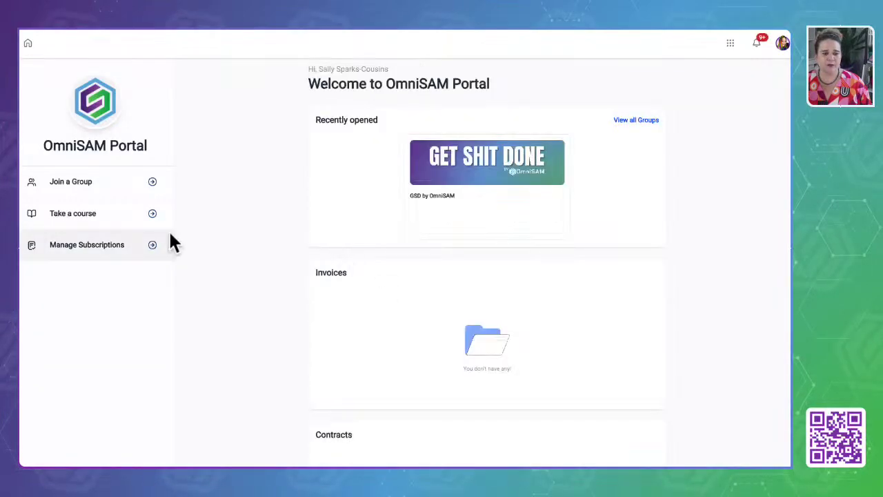
pyautogui.click(410, 166)
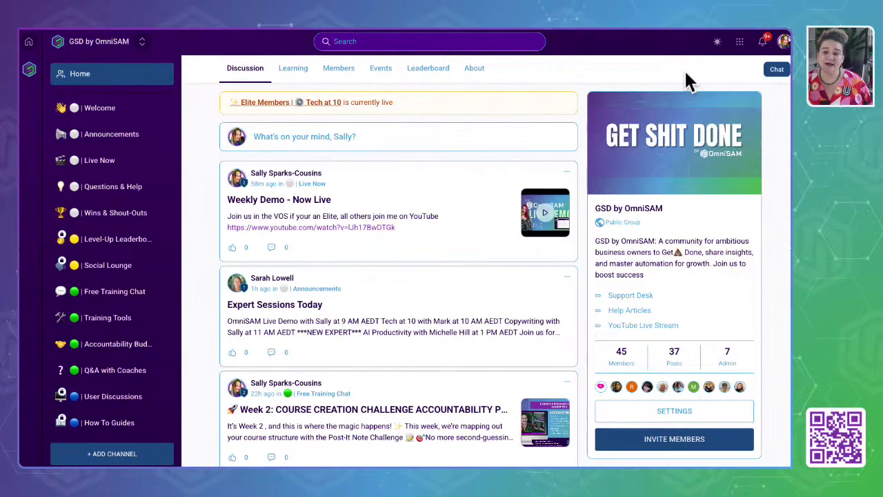
# Glance at the Chat panel, close it, and go to the group's Events page.
pyautogui.click(777, 69)
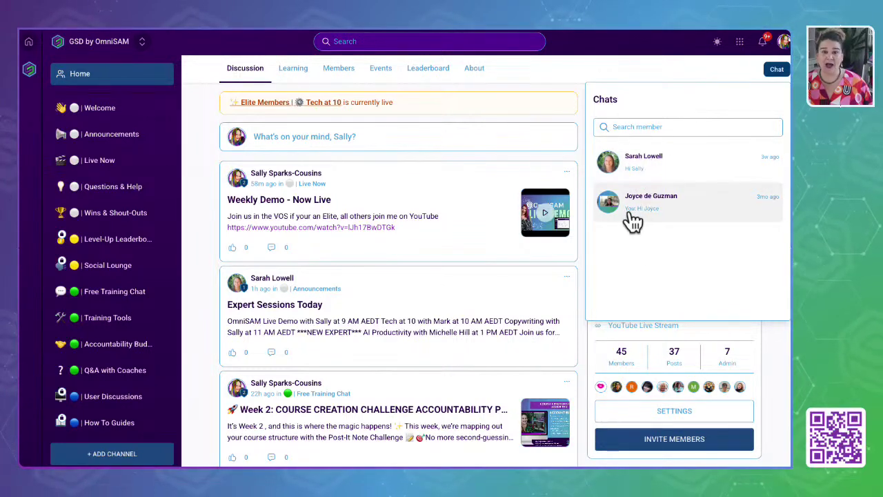
pyautogui.click(655, 57)
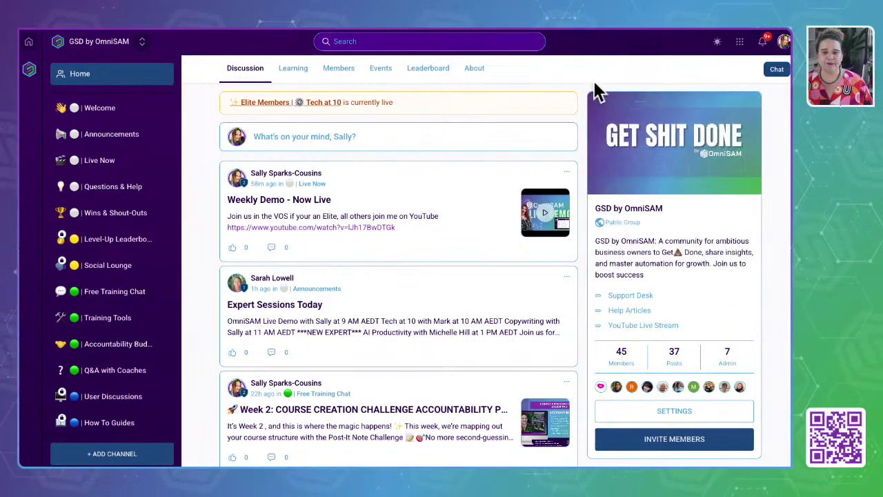
pyautogui.click(385, 76)
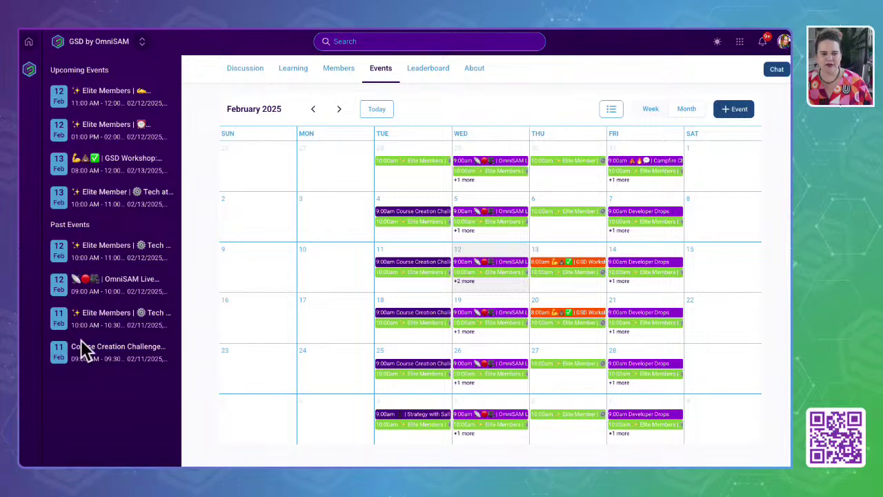
# Browse the events as a list, return to the February 2025 calendar, and open the 28 January Tech at 10 event.
pyautogui.click(98, 160)
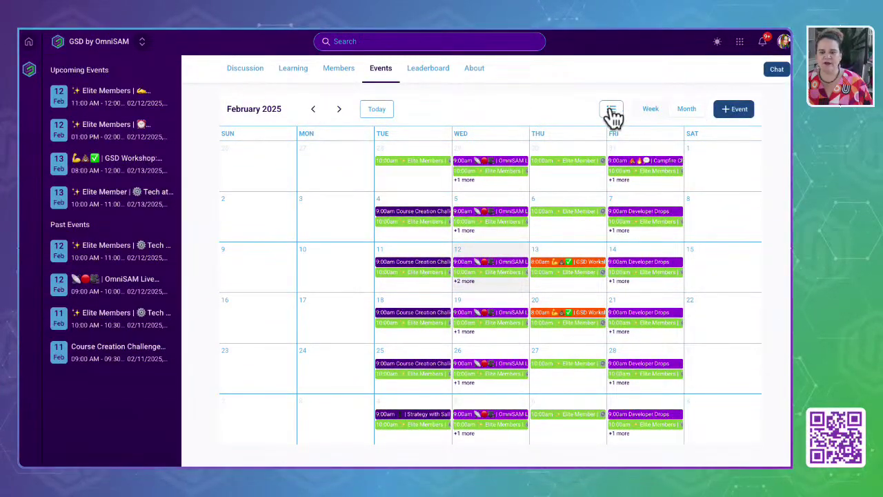
pyautogui.click(611, 110)
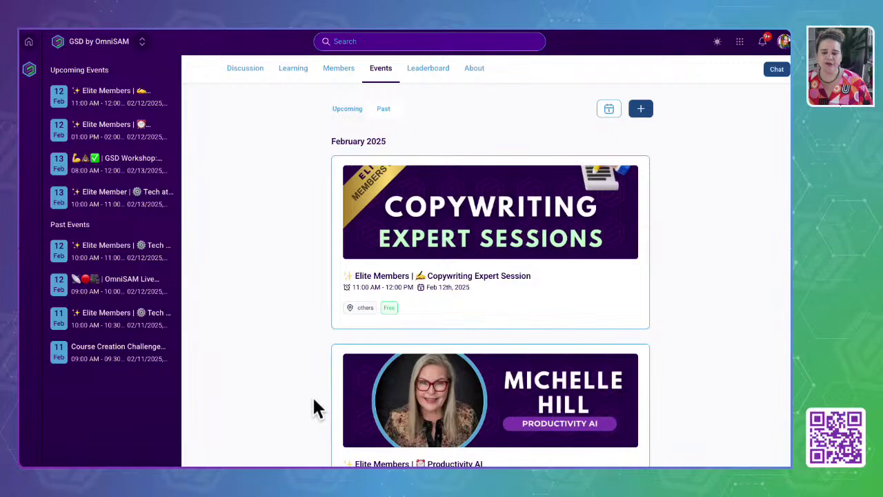
pyautogui.scroll(-2, 314, 407)
pyautogui.scroll(2, 371, 131)
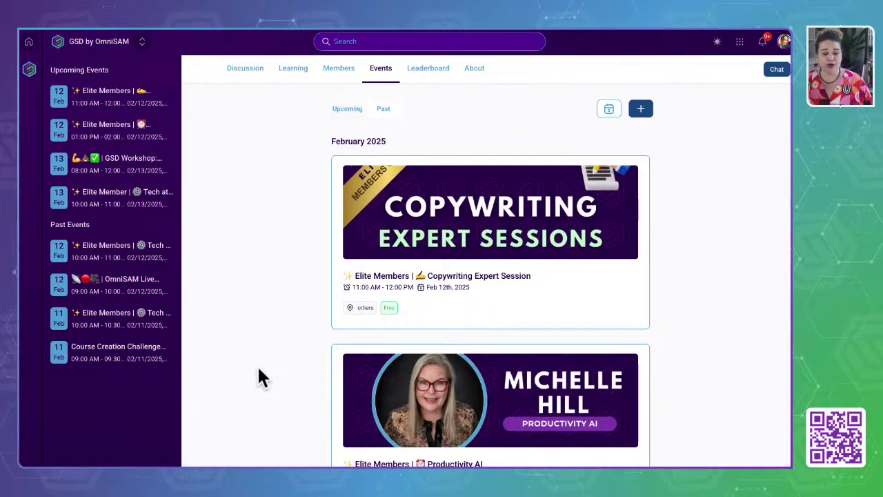
pyautogui.scroll(-3, 400, 335)
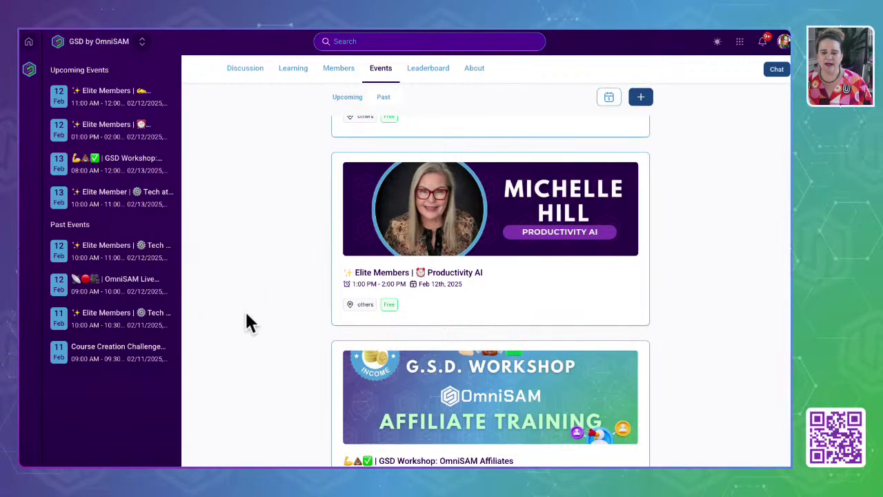
pyautogui.scroll(-2, 247, 314)
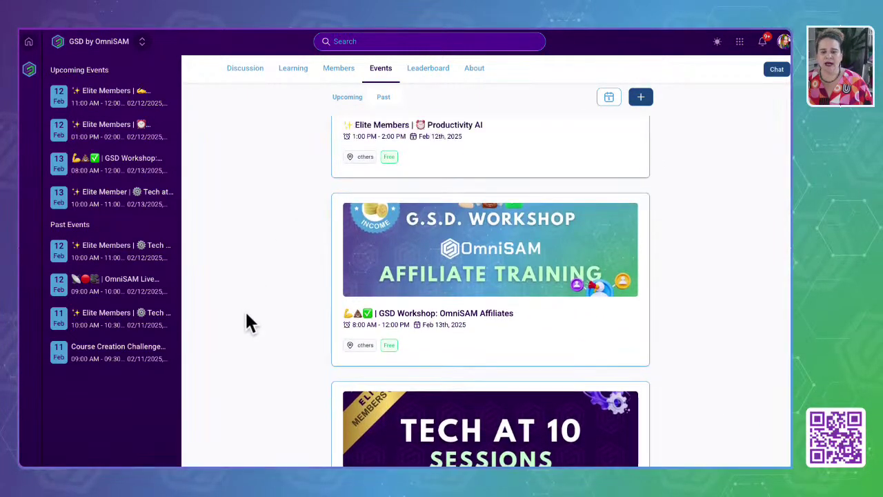
pyautogui.scroll(-1, 262, 360)
pyautogui.scroll(6, 261, 359)
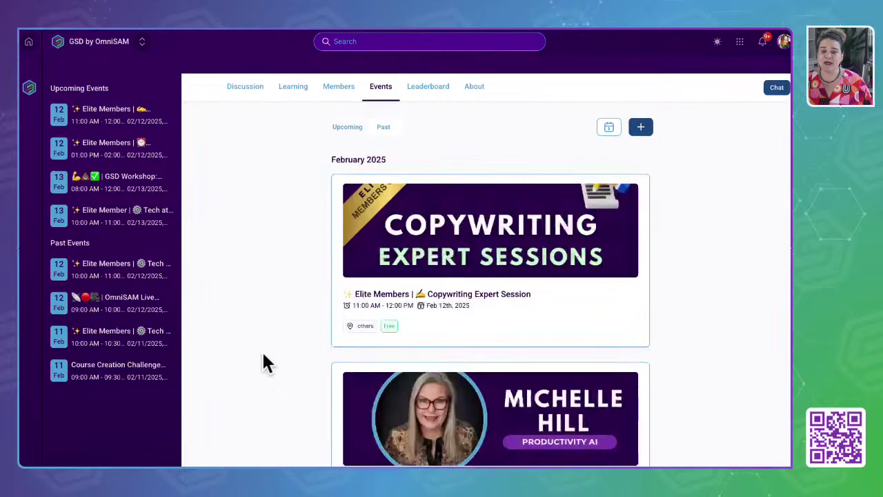
pyautogui.scroll(-1, 264, 356)
pyautogui.click(607, 110)
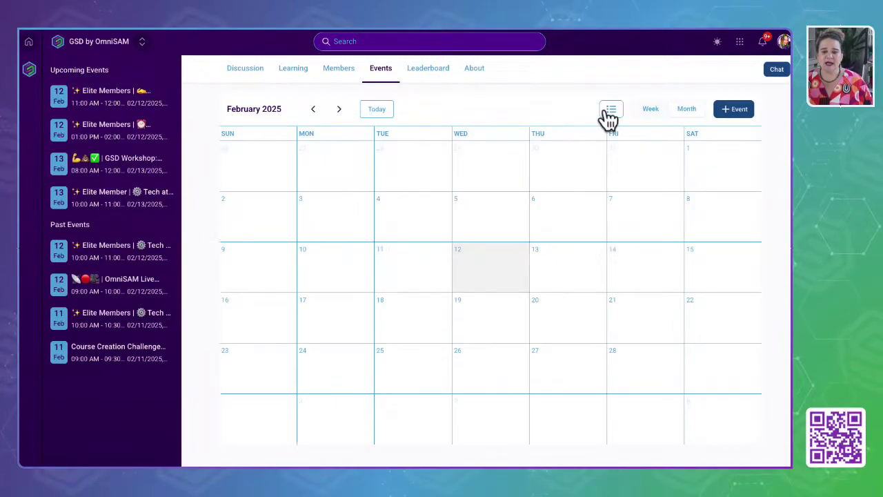
pyautogui.click(426, 161)
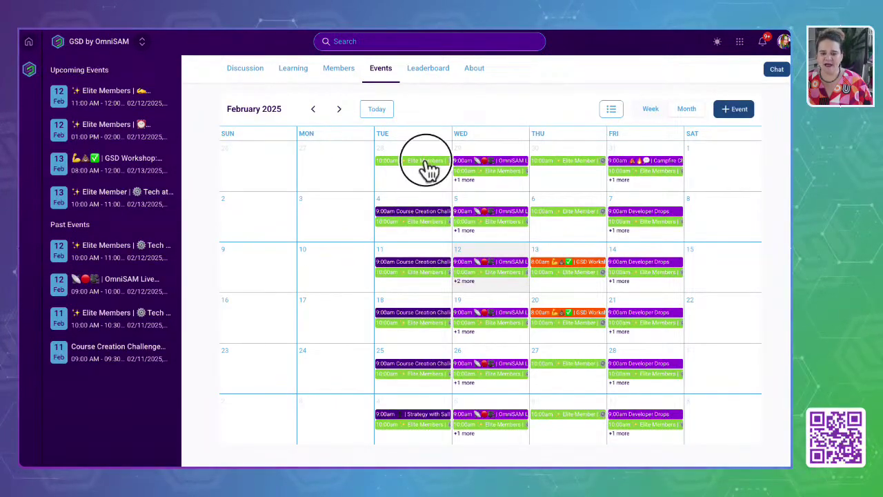
pyautogui.click(352, 361)
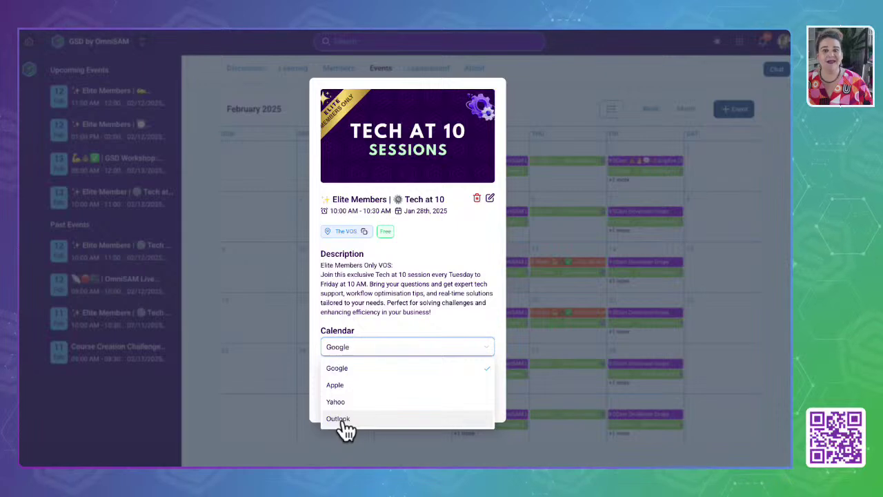
pyautogui.click(393, 289)
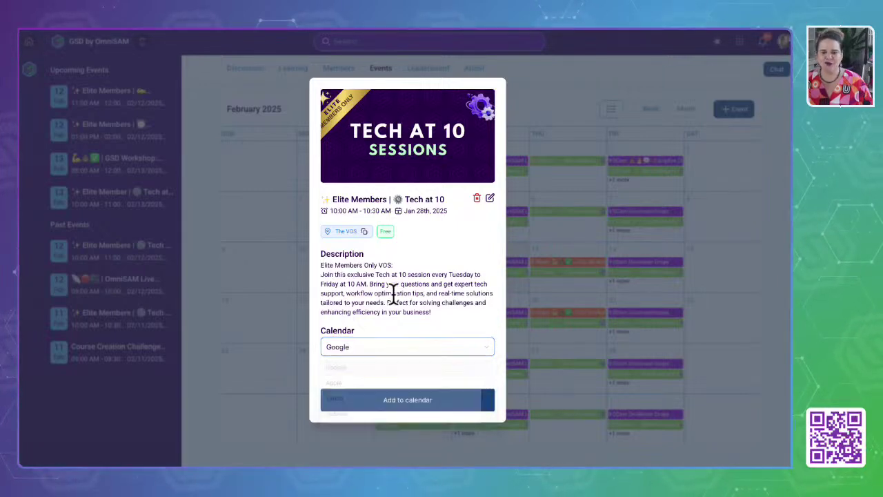
pyautogui.click(613, 100)
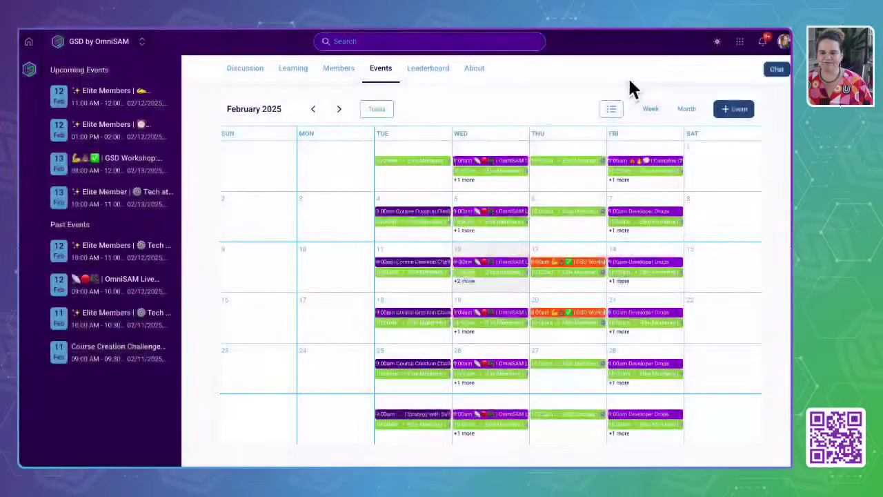
pyautogui.click(730, 111)
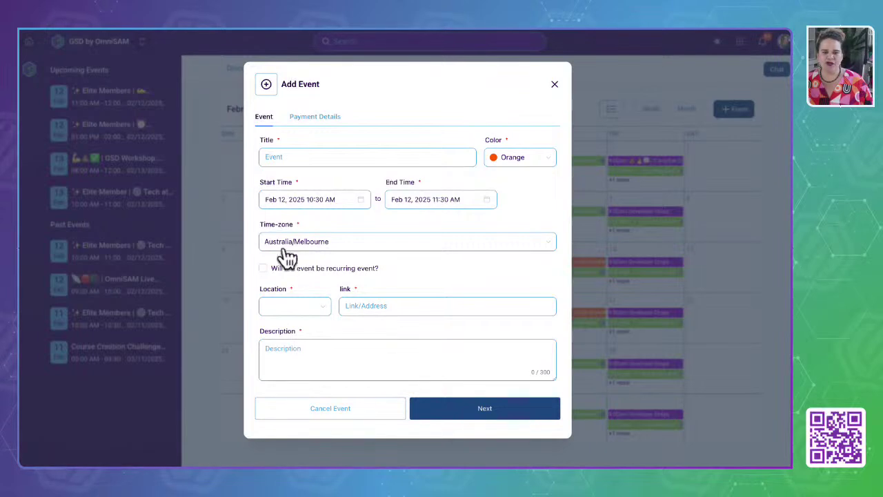
pyautogui.scroll(-3, 316, 345)
pyautogui.scroll(3, 315, 345)
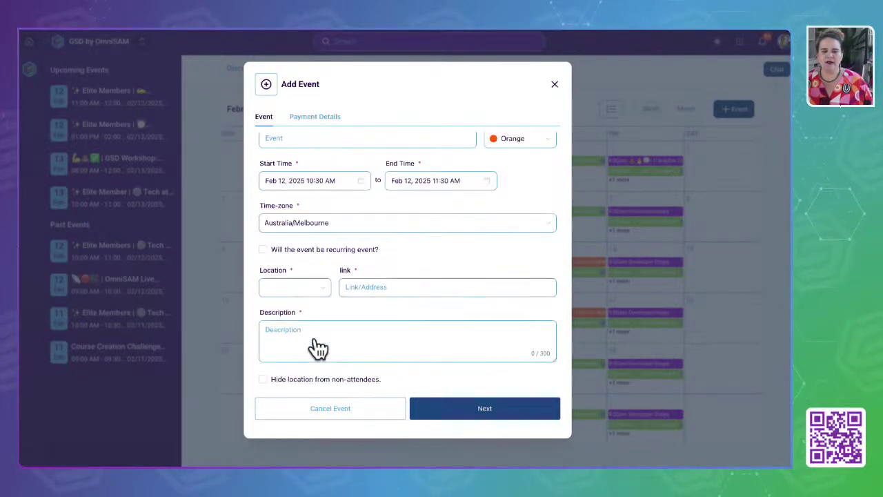
pyautogui.scroll(1, 317, 347)
pyautogui.click(309, 118)
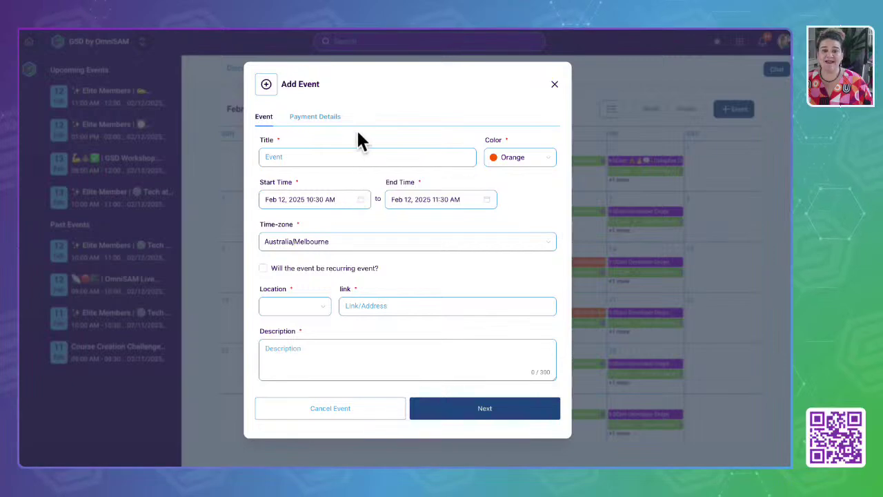
pyautogui.click(554, 83)
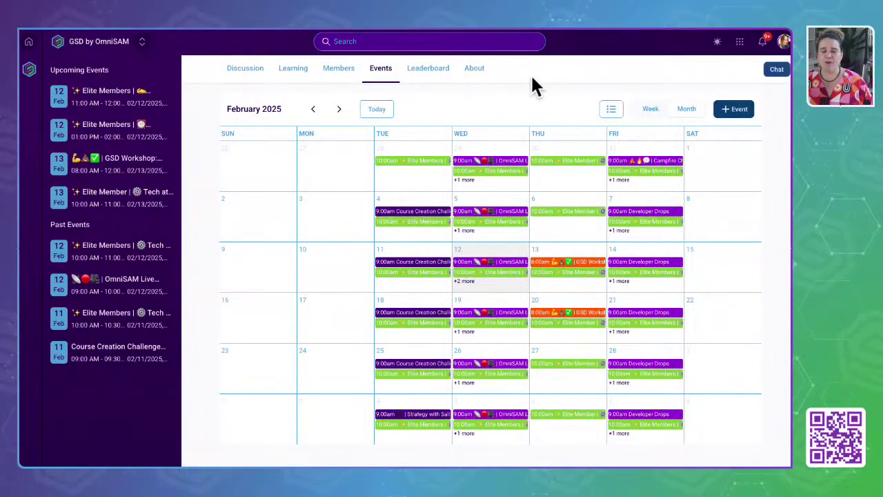
# Open the Leaderboard's gamification settings and expand the levels and rewards sections.
pyautogui.click(419, 77)
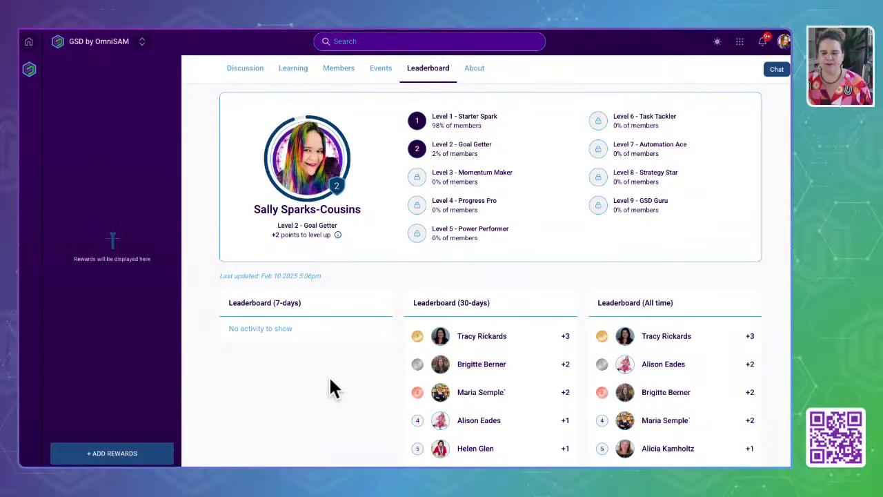
pyautogui.click(110, 460)
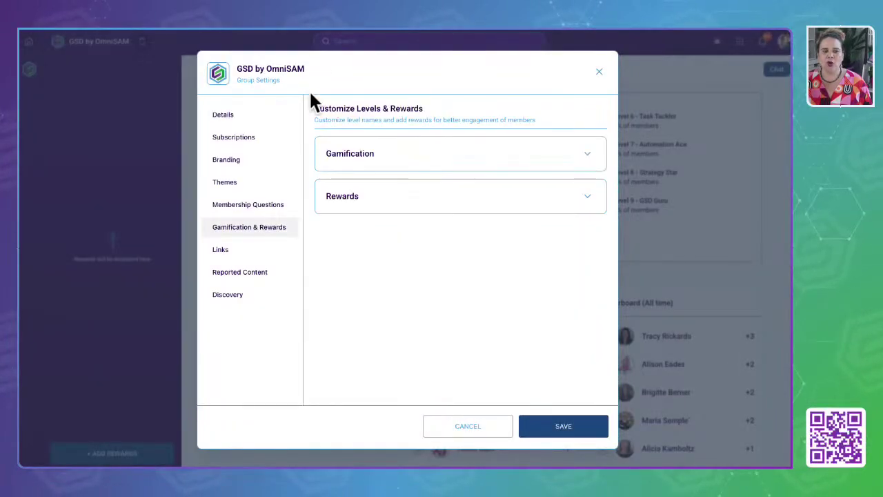
pyautogui.click(385, 157)
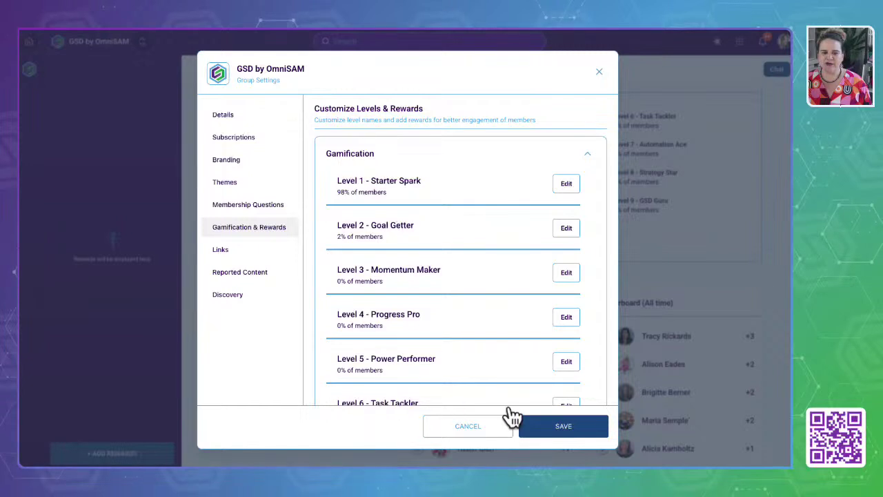
pyautogui.click(588, 157)
pyautogui.click(587, 198)
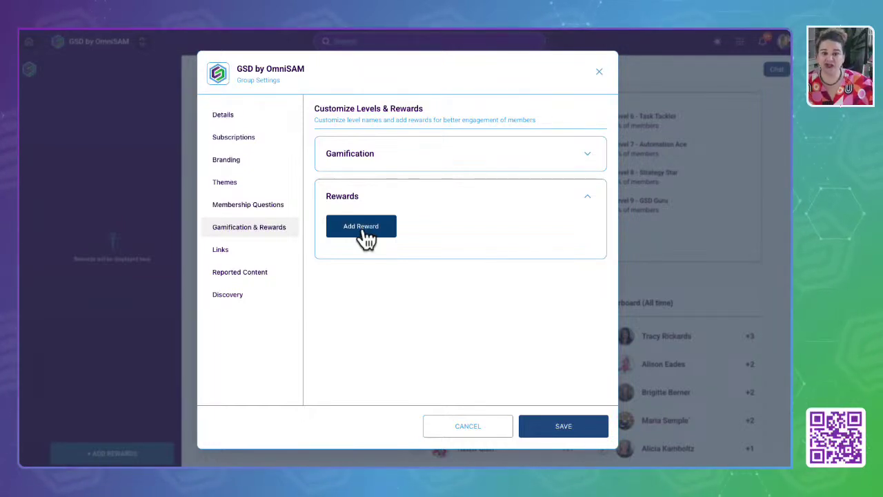
# Start a new reward, then cancel it without adding anything.
pyautogui.click(365, 232)
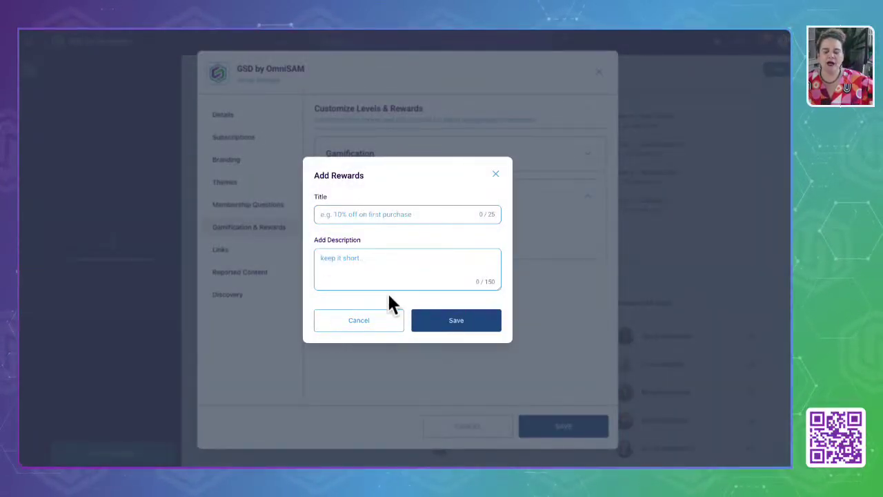
pyautogui.click(501, 169)
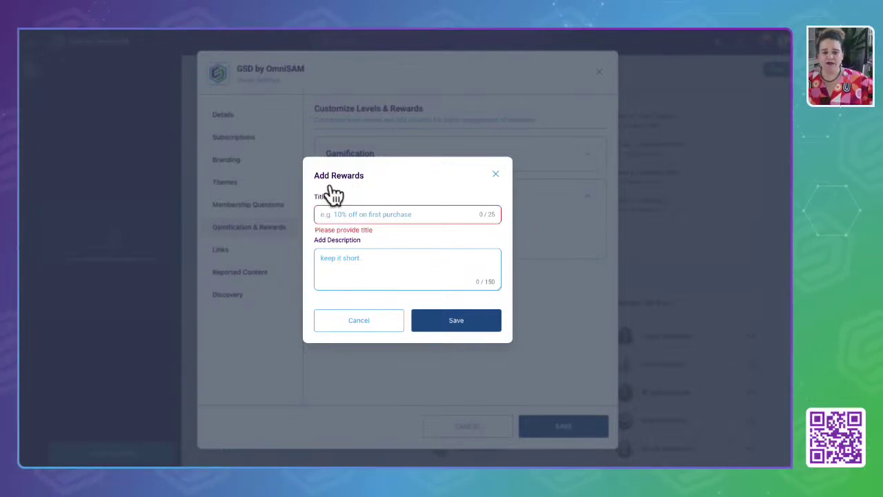
pyautogui.click(399, 320)
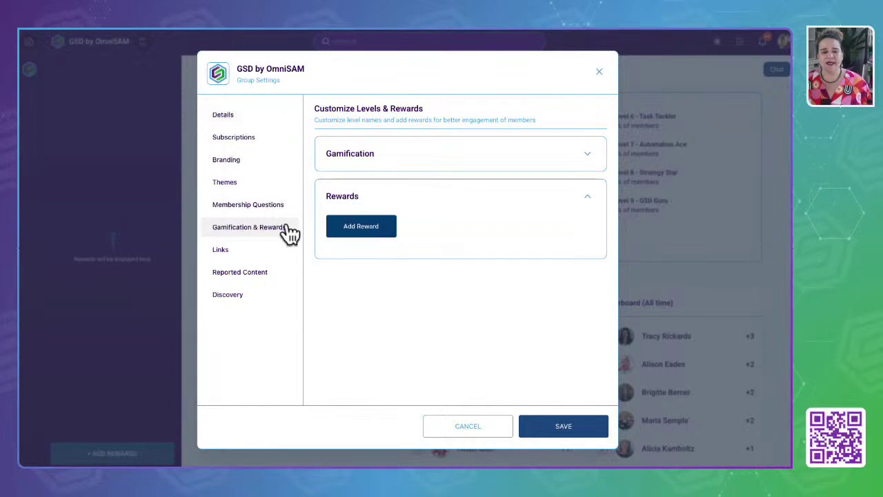
# Browse the group settings tabs from Details through Promotional Links, then close the settings.
pyautogui.click(224, 116)
pyautogui.click(233, 141)
pyautogui.click(228, 161)
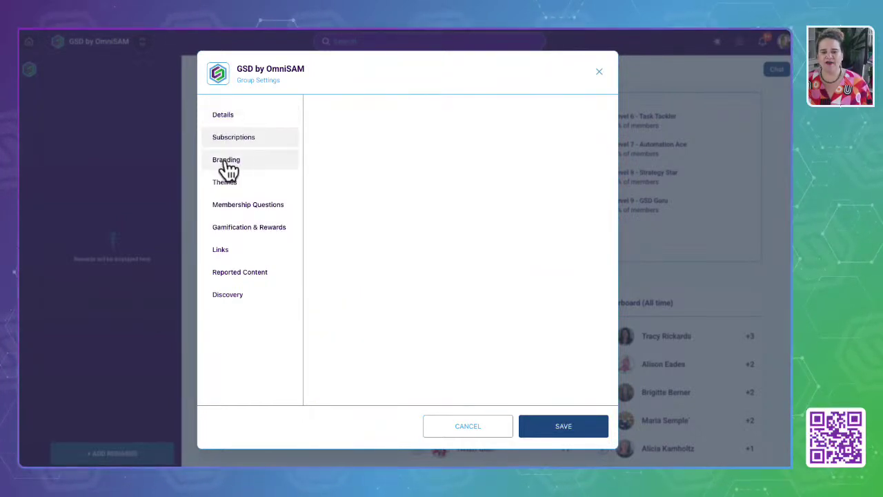
pyautogui.click(228, 185)
pyautogui.click(229, 207)
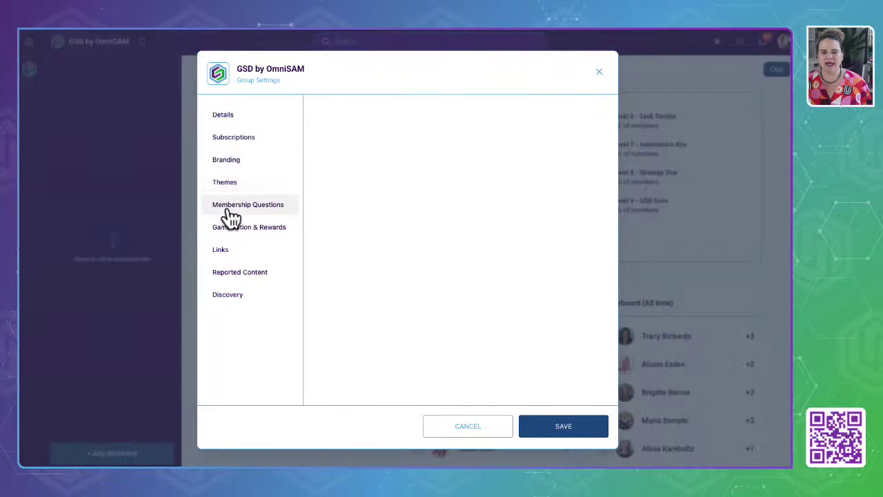
pyautogui.click(229, 230)
pyautogui.click(221, 252)
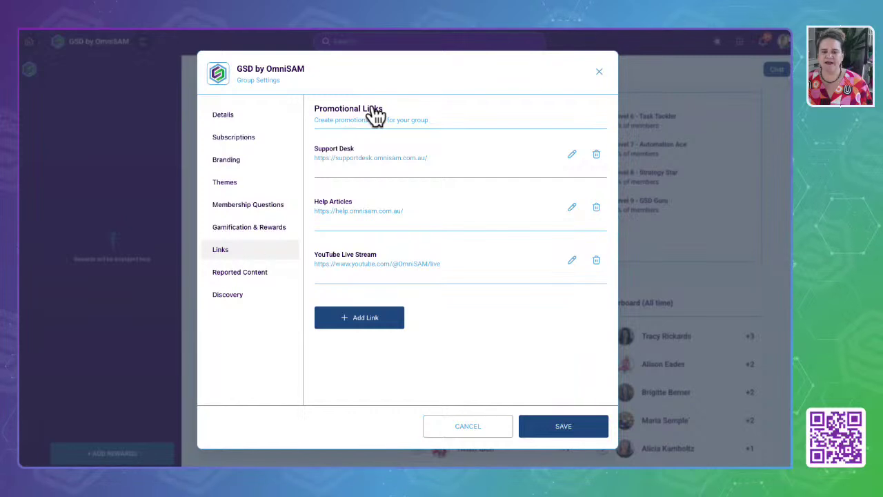
pyautogui.moveTo(307, 107); pyautogui.dragTo(480, 133)
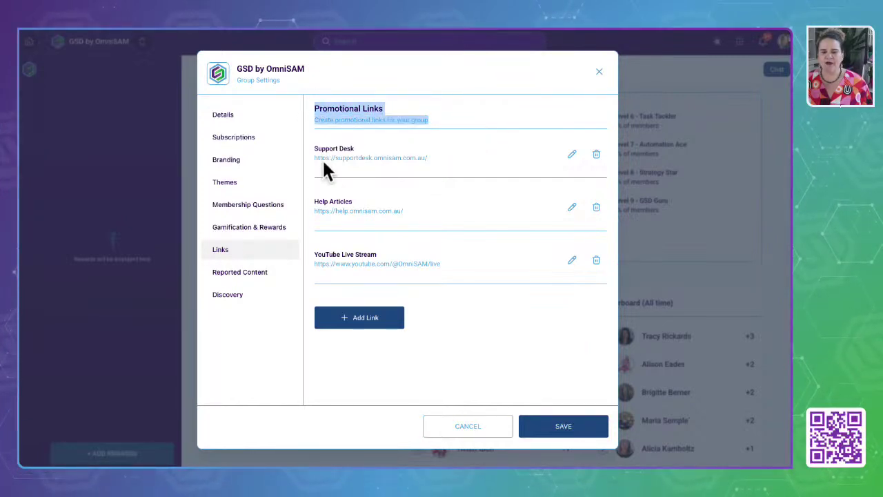
pyautogui.moveTo(317, 147); pyautogui.dragTo(447, 233)
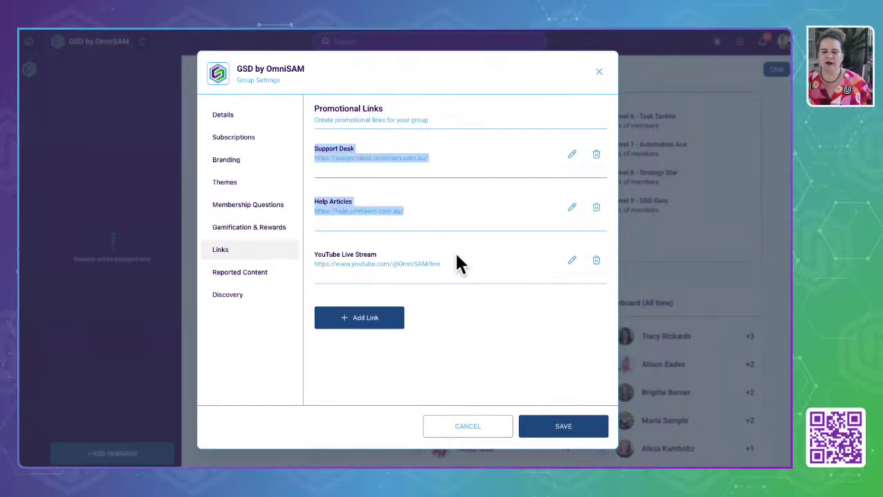
pyautogui.moveTo(442, 281); pyautogui.dragTo(433, 120)
pyautogui.click(596, 73)
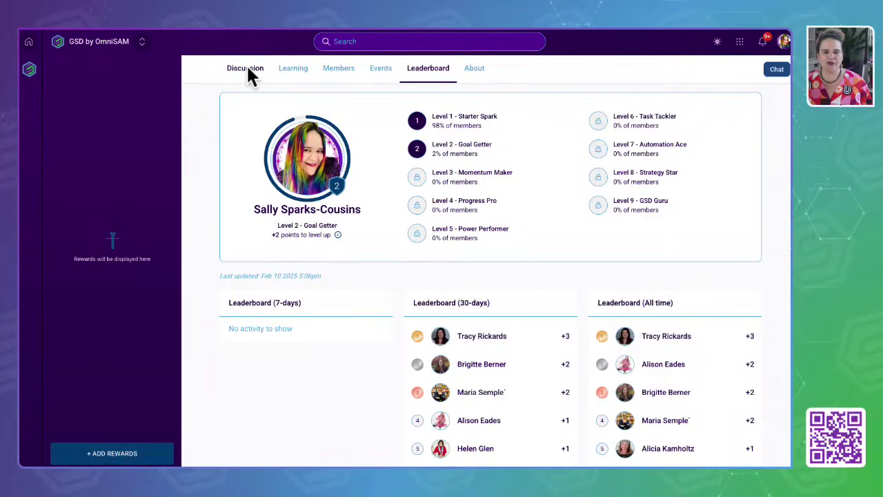
# Return to the Discussion feed and follow the YouTube Live Stream link to the OmniSAM Live Demo.
pyautogui.click(245, 70)
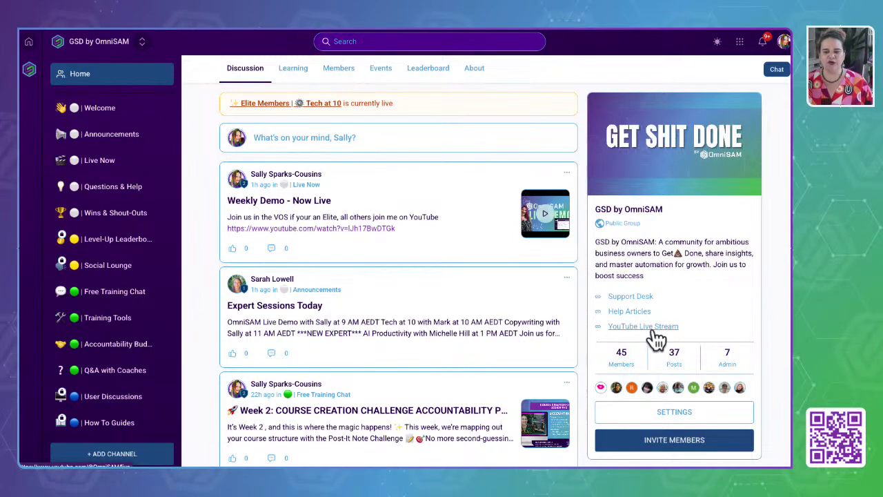
pyautogui.click(649, 328)
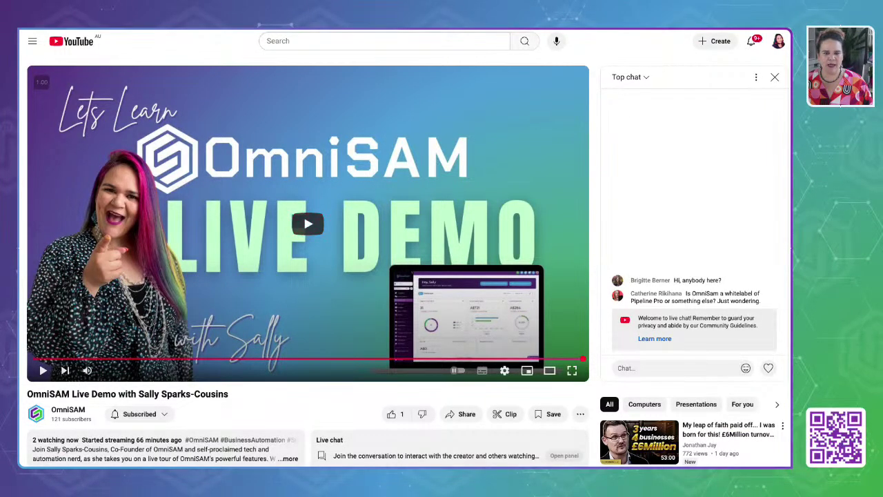
# Close the OmniSAM Live Demo YouTube tab to return to the GSD community Discussion feed.
pyautogui.hotkey('ctrl', 'w')
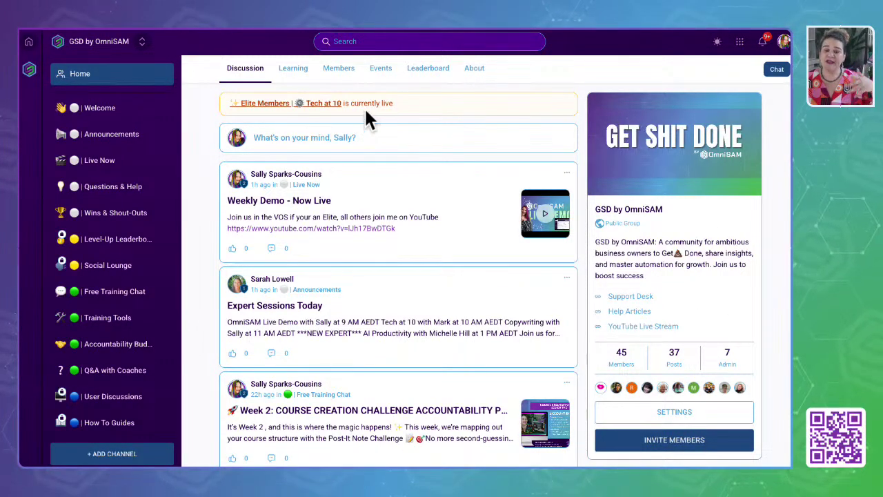
# Open the group's About page and begin editing its welcome text.
pyautogui.click(476, 77)
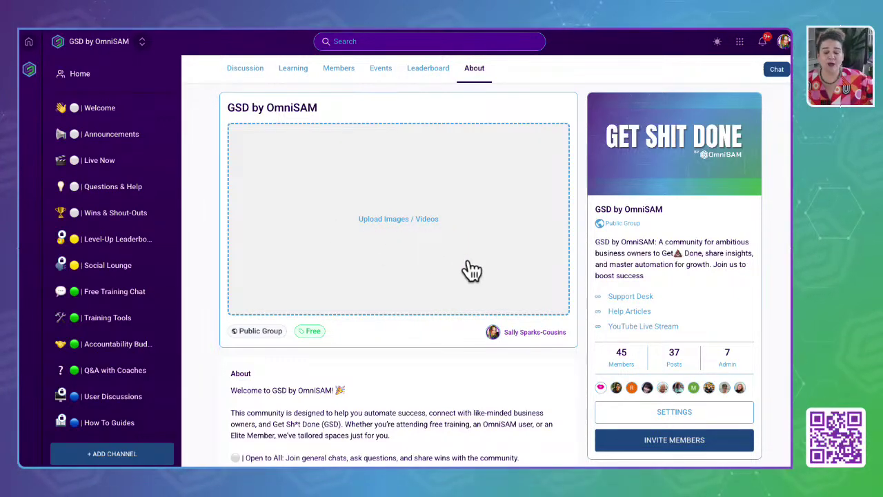
pyautogui.scroll(-3, 472, 271)
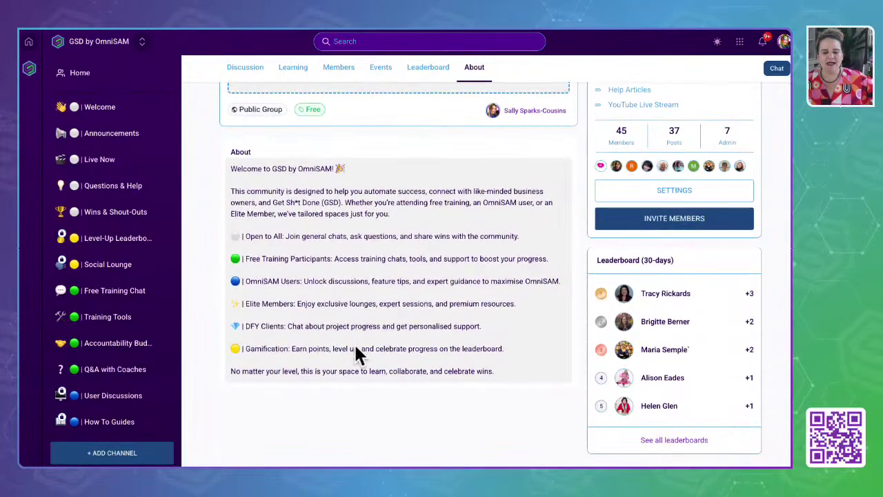
pyautogui.click(257, 197)
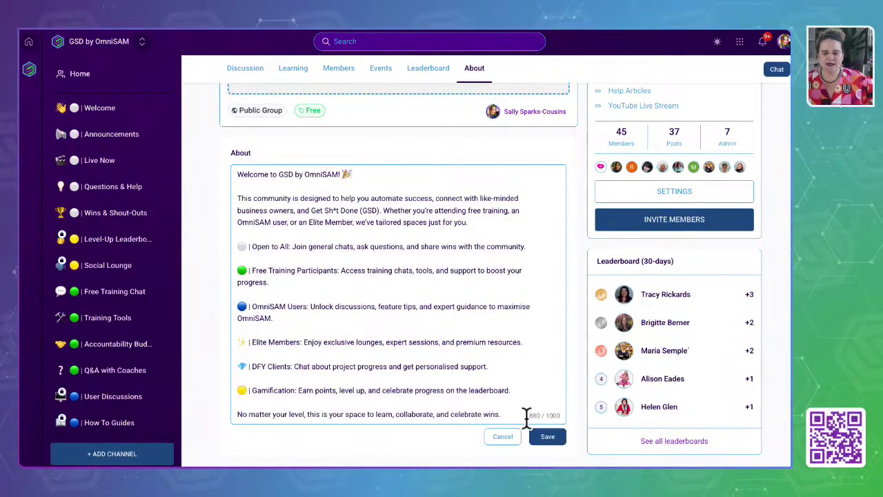
pyautogui.click(568, 413)
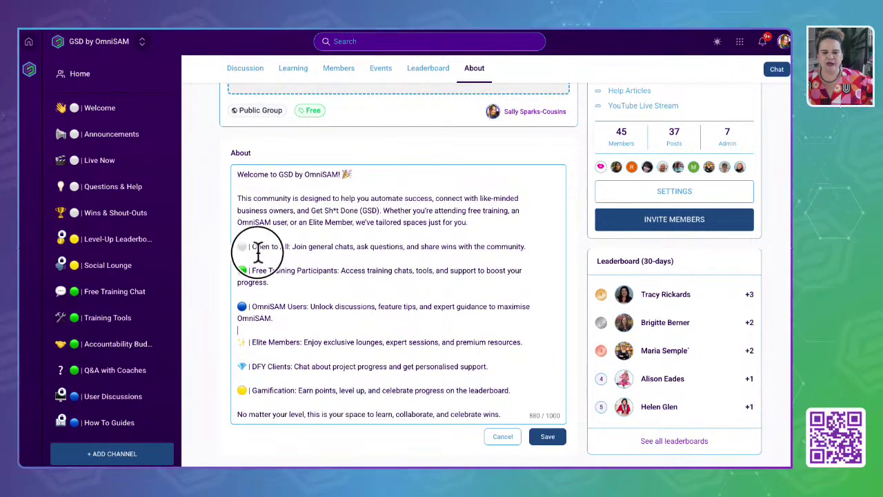
# Select the Open to All emoji and reach the DFY Clients line, then cancel the About edit.
pyautogui.moveTo(238, 247); pyautogui.dragTo(247, 251)
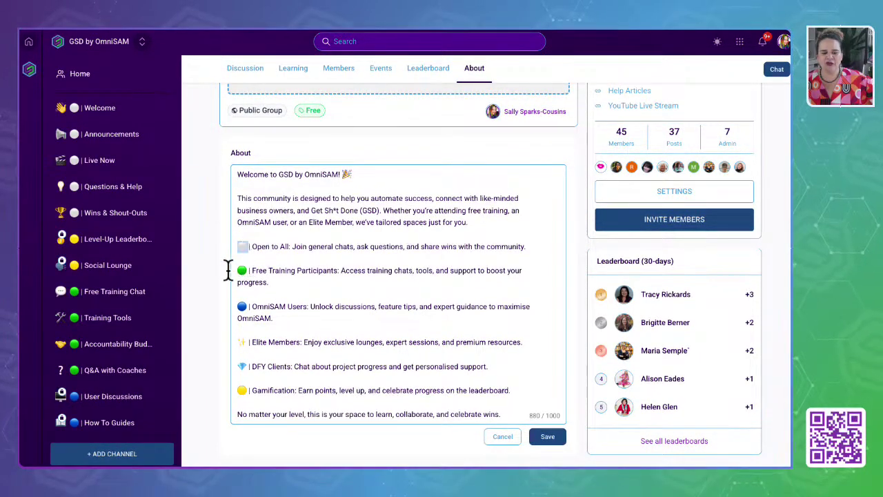
pyautogui.scroll(-3, 106, 343)
pyautogui.scroll(-5, 110, 355)
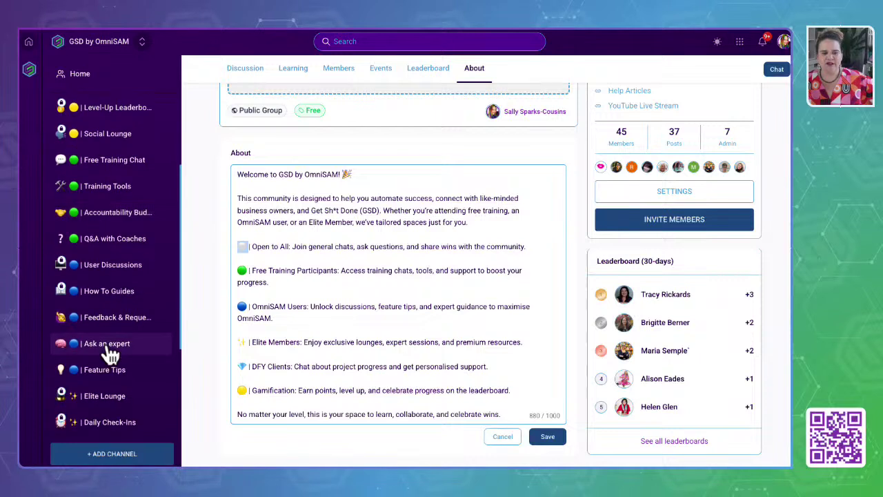
pyautogui.scroll(-1, 111, 354)
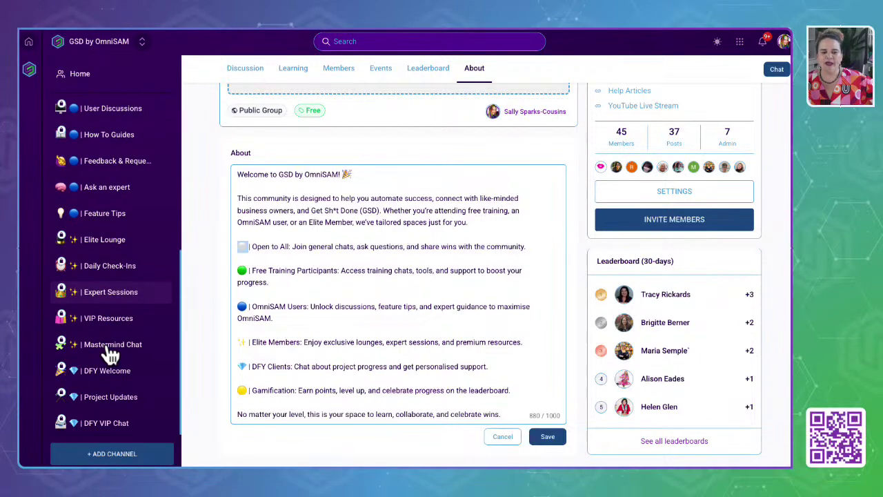
pyautogui.click(262, 367)
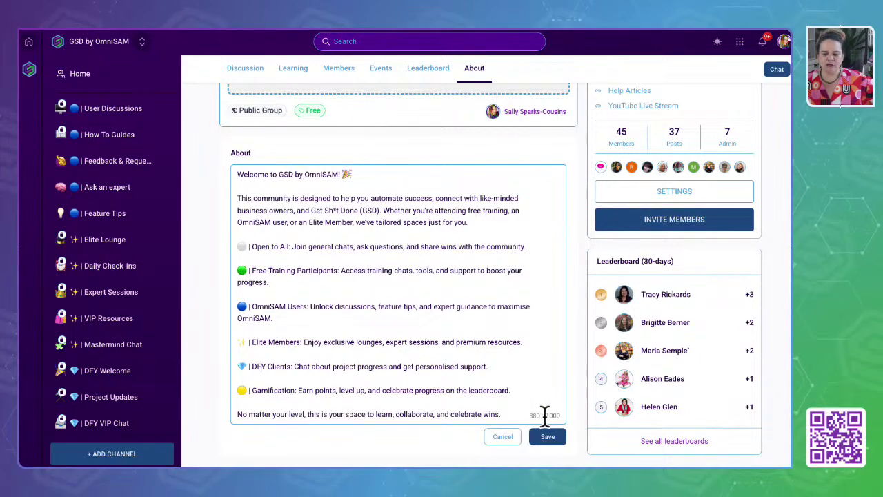
pyautogui.click(503, 436)
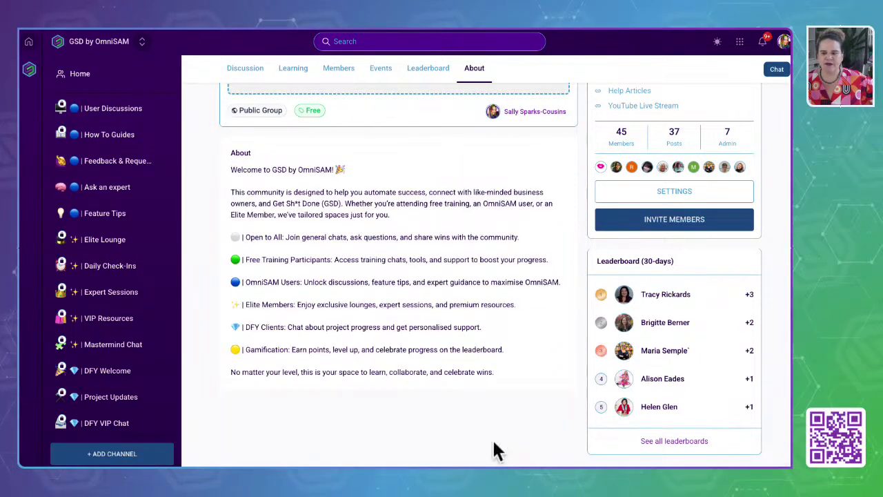
pyautogui.scroll(2, 458, 199)
pyautogui.scroll(2, 458, 198)
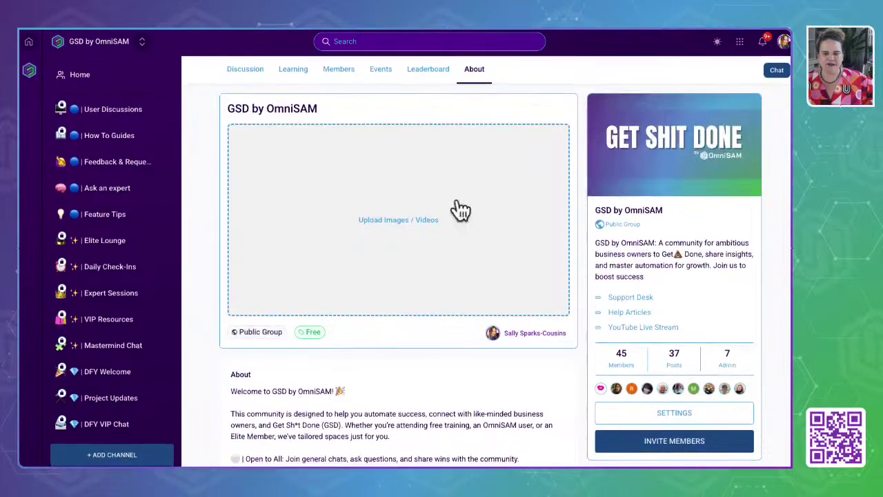
pyautogui.click(676, 414)
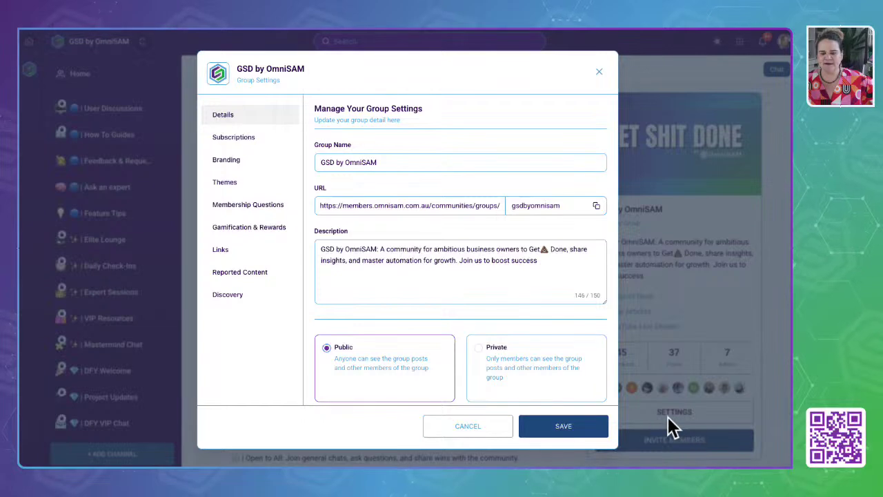
pyautogui.click(245, 143)
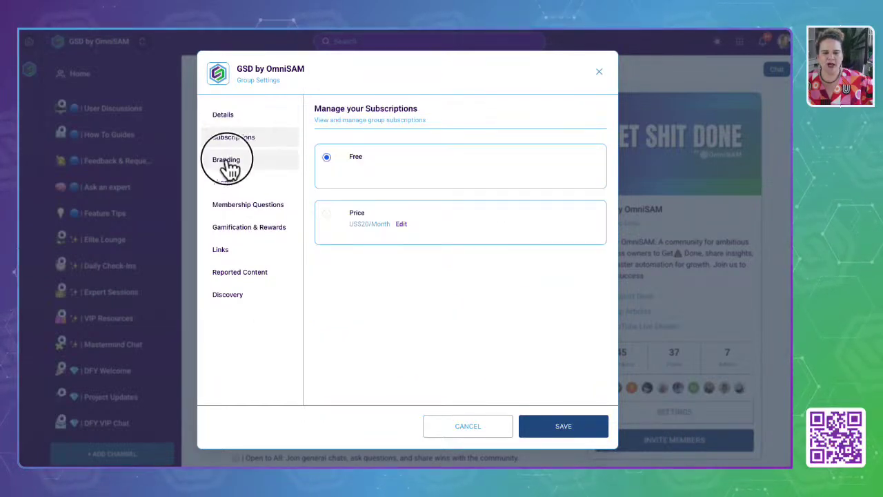
pyautogui.click(226, 162)
pyautogui.click(225, 182)
pyautogui.click(231, 205)
pyautogui.click(232, 227)
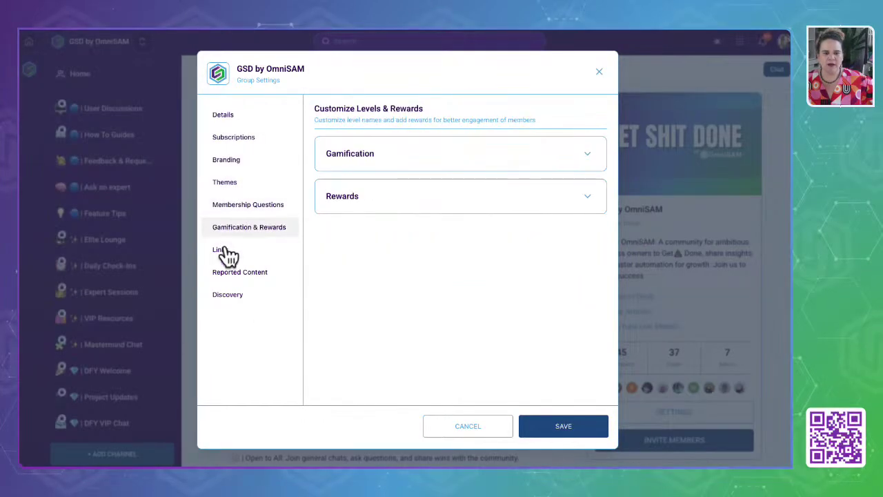
pyautogui.click(227, 252)
pyautogui.click(226, 278)
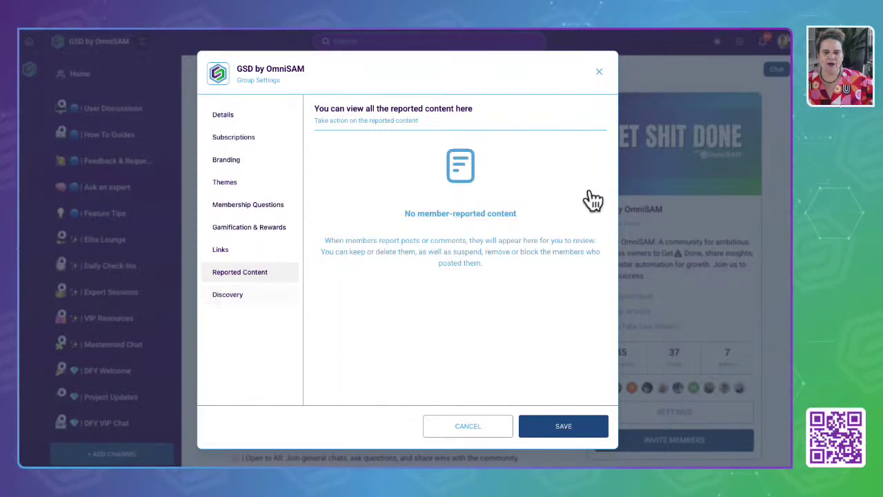
pyautogui.click(599, 72)
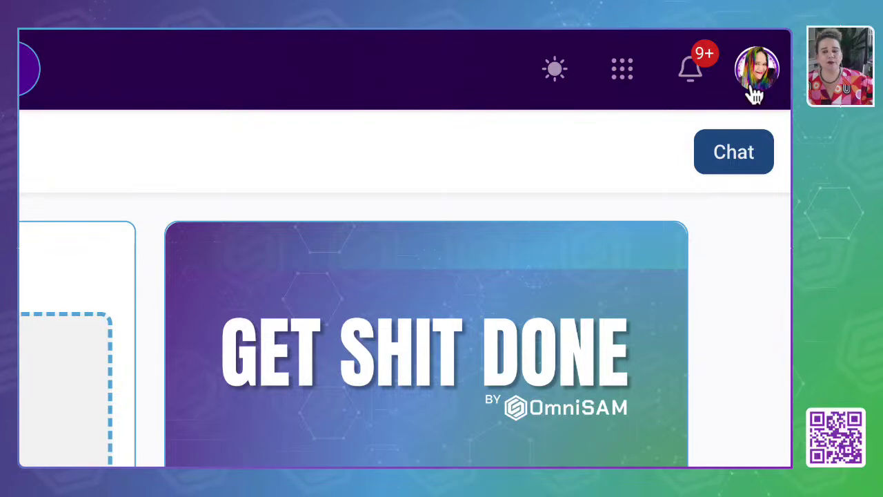
# Open the notifications list from the bell icon on the About page.
pyautogui.click(693, 80)
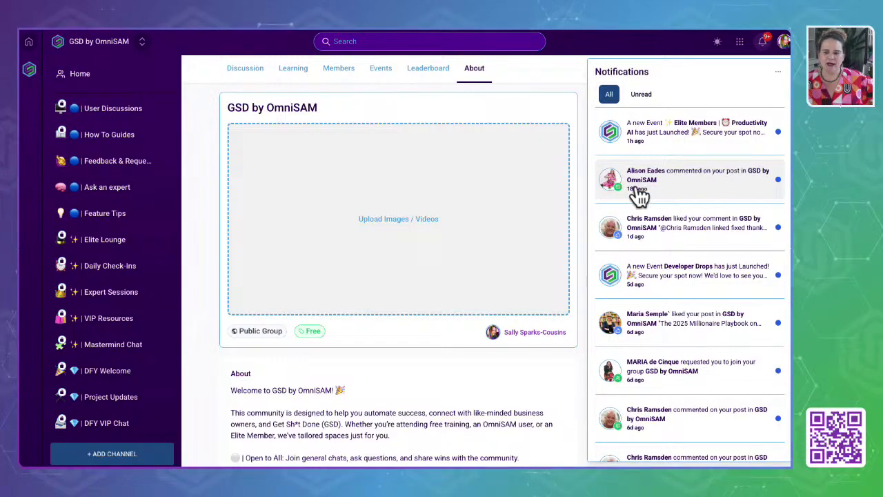
# Read and highlight the member's check-in comment on the Week 1 accountability post, then close it.
pyautogui.click(690, 176)
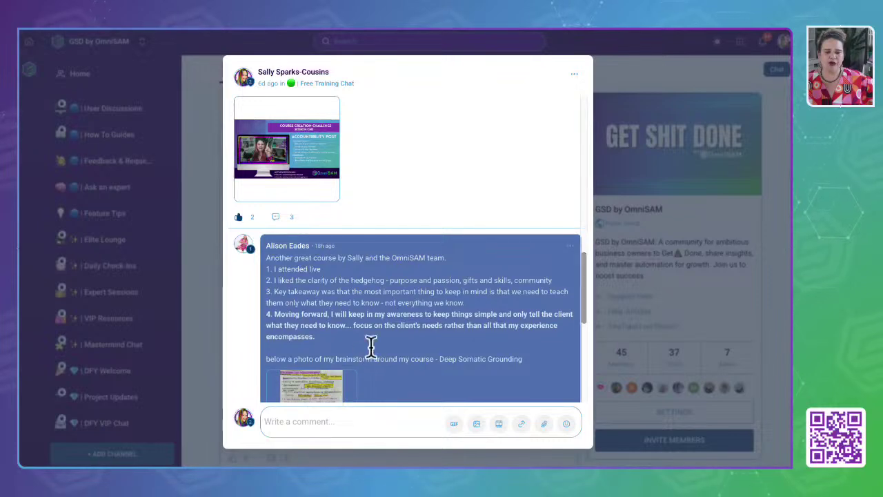
pyautogui.scroll(-4, 375, 337)
pyautogui.scroll(2, 375, 337)
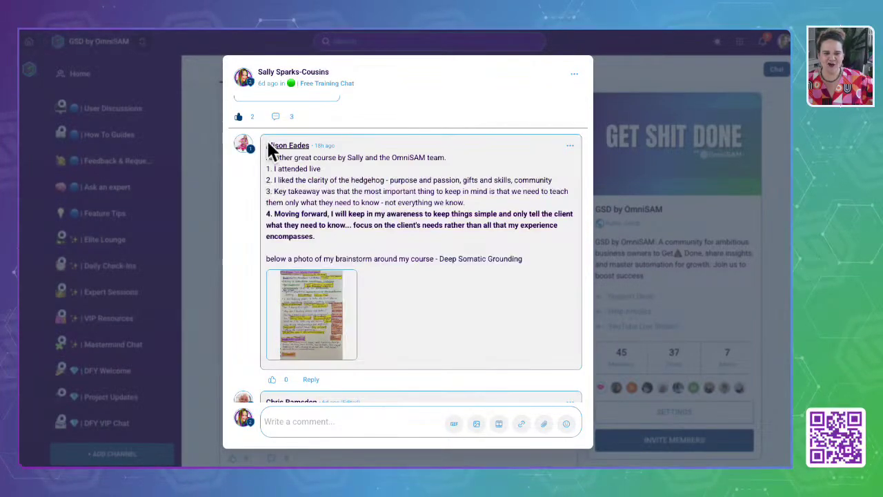
pyautogui.moveTo(269, 160); pyautogui.dragTo(423, 311)
pyautogui.scroll(12, 423, 310)
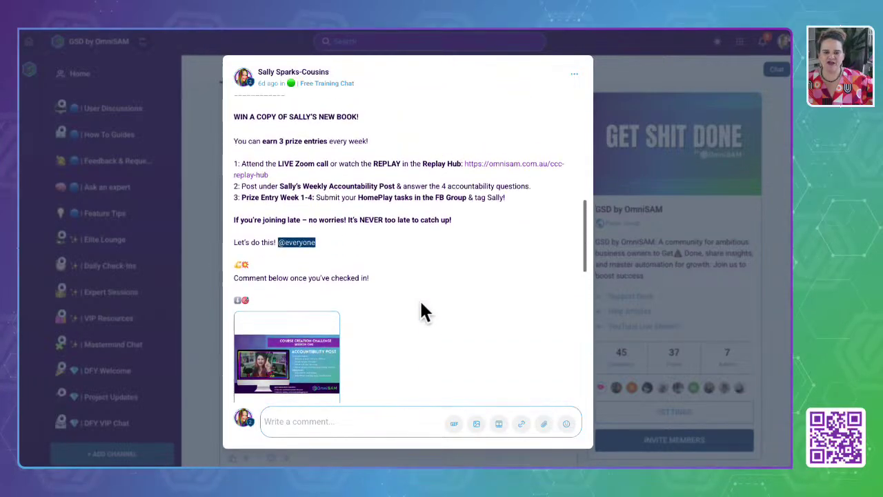
pyautogui.scroll(3, 423, 311)
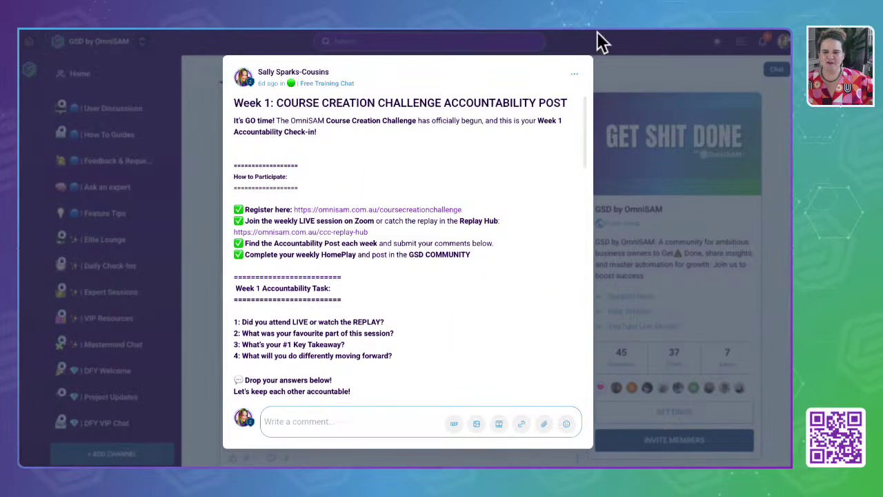
pyautogui.click(680, 85)
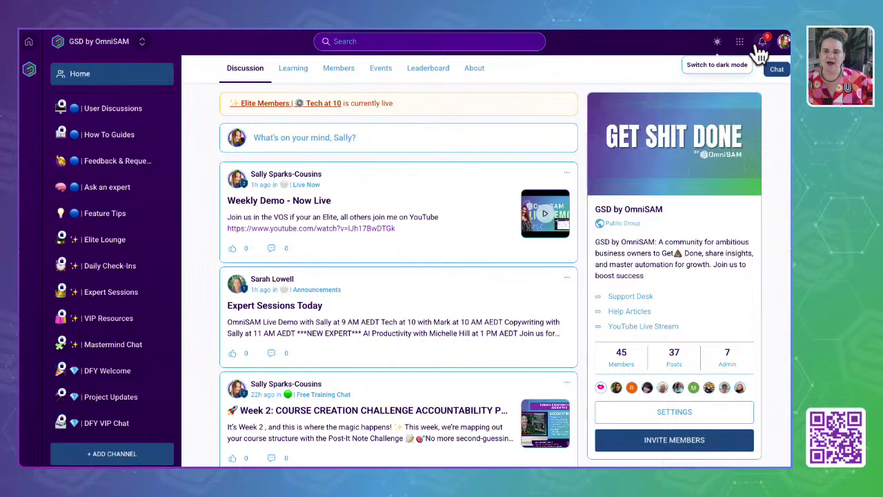
pyautogui.click(716, 43)
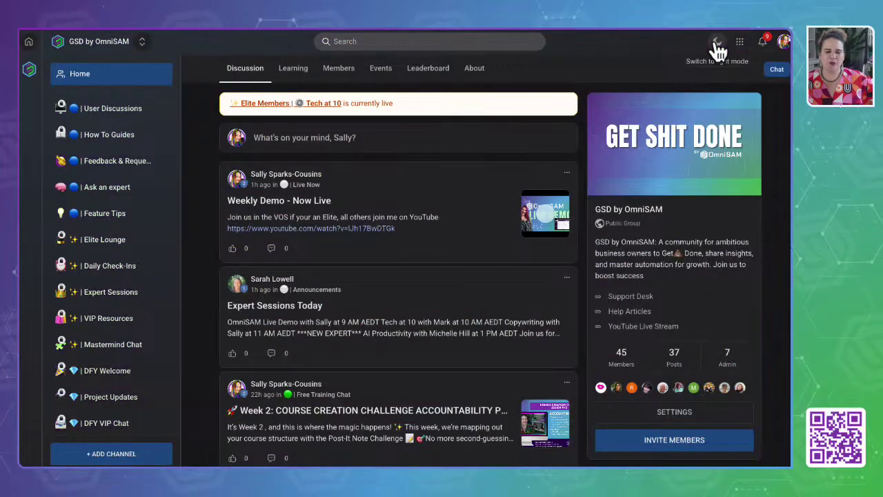
pyautogui.click(717, 43)
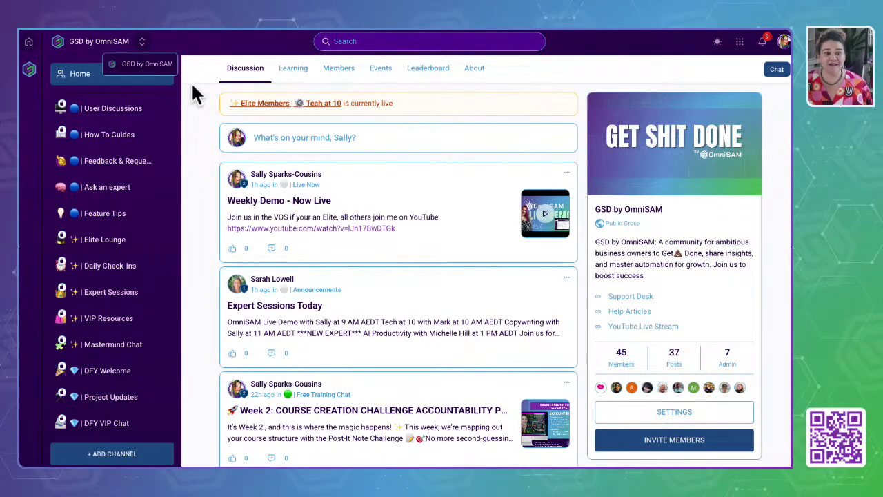
pyautogui.scroll(-1, 193, 88)
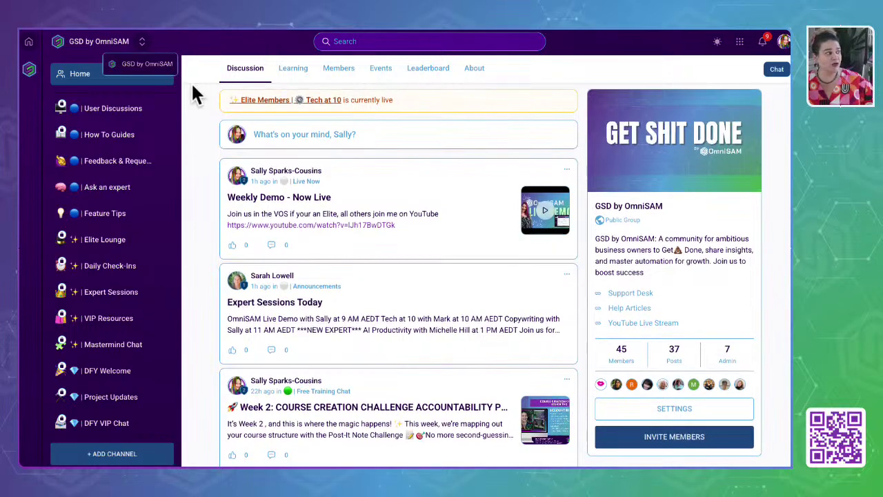
pyautogui.scroll(-1, 193, 88)
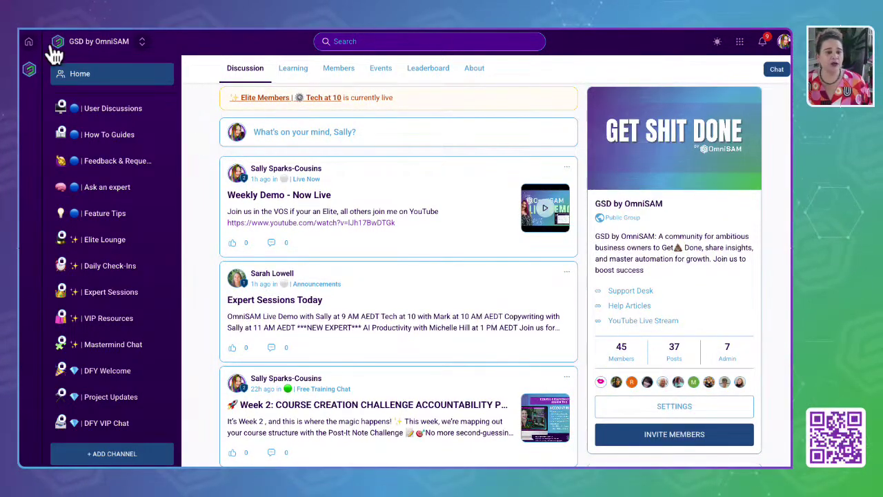
pyautogui.click(28, 70)
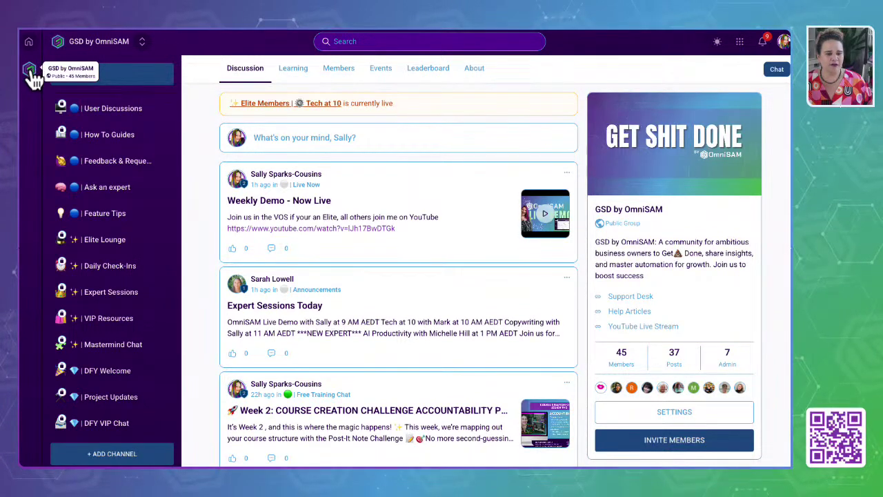
pyautogui.click(106, 73)
pyautogui.click(79, 75)
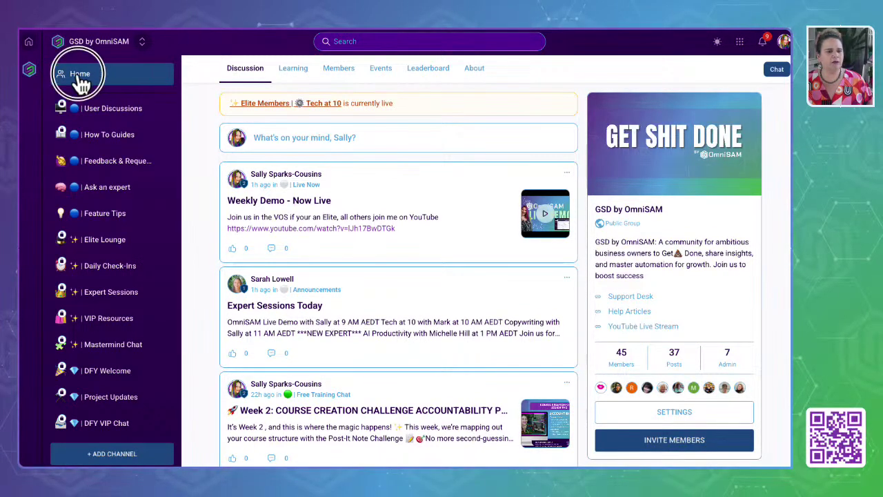
pyautogui.click(28, 42)
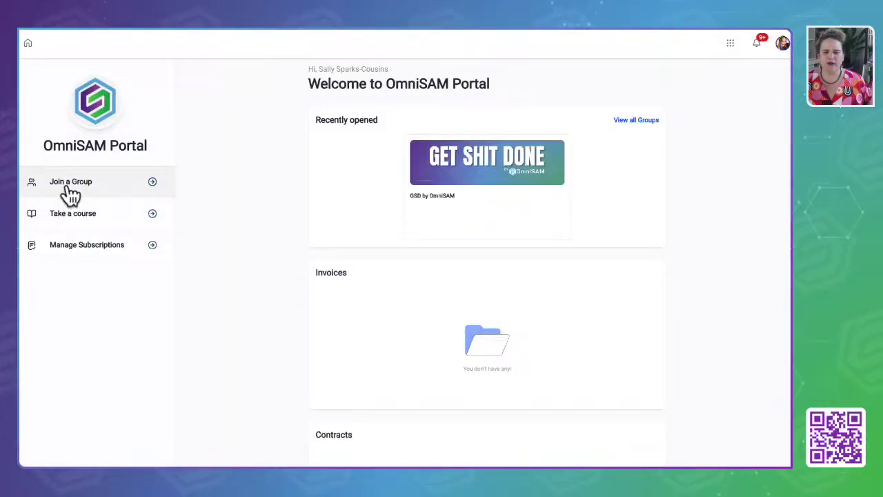
pyautogui.click(476, 160)
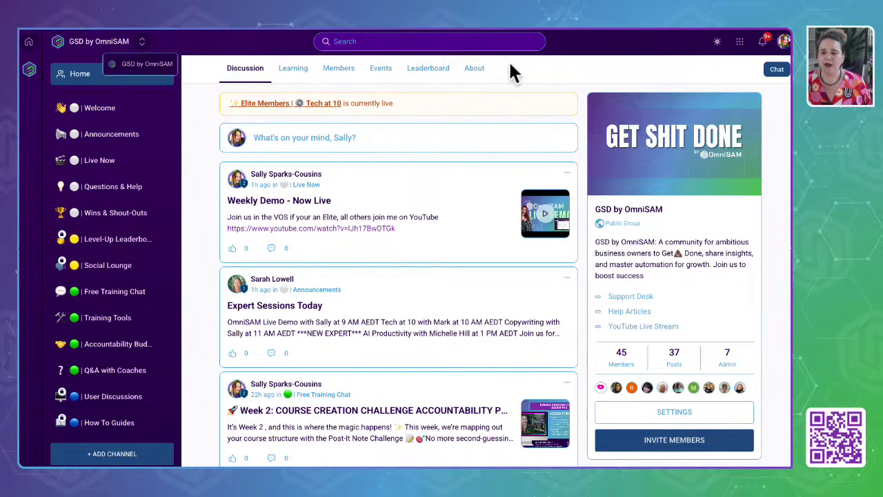
# Browse the Welcome and Live Now channels and open the Weekly Demo - Now Live post's options.
pyautogui.scroll(-3, 423, 337)
pyautogui.scroll(4, 424, 337)
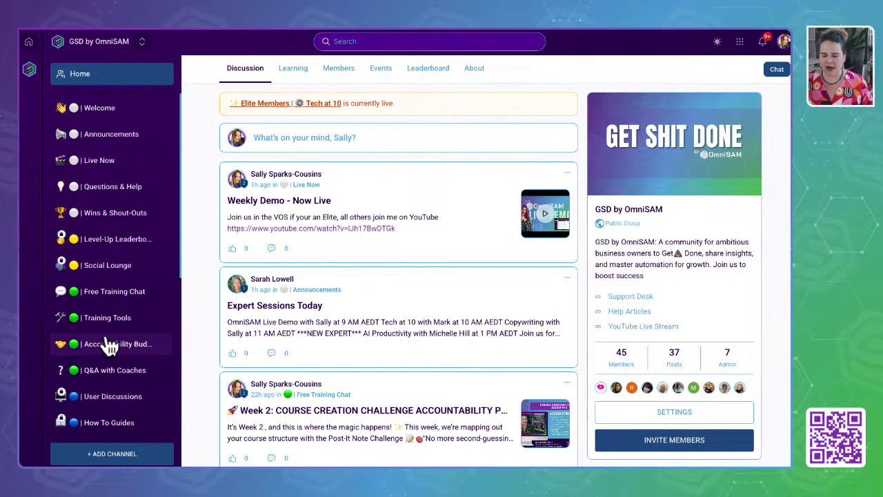
pyautogui.click(97, 109)
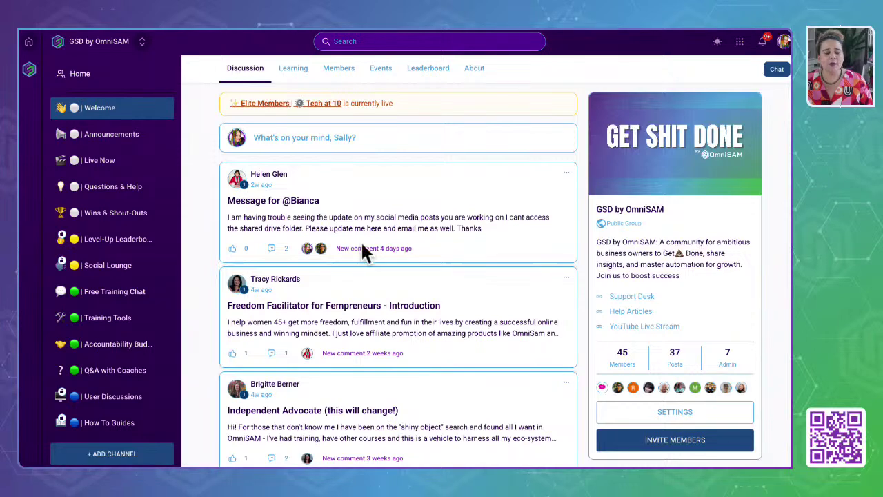
pyautogui.click(95, 162)
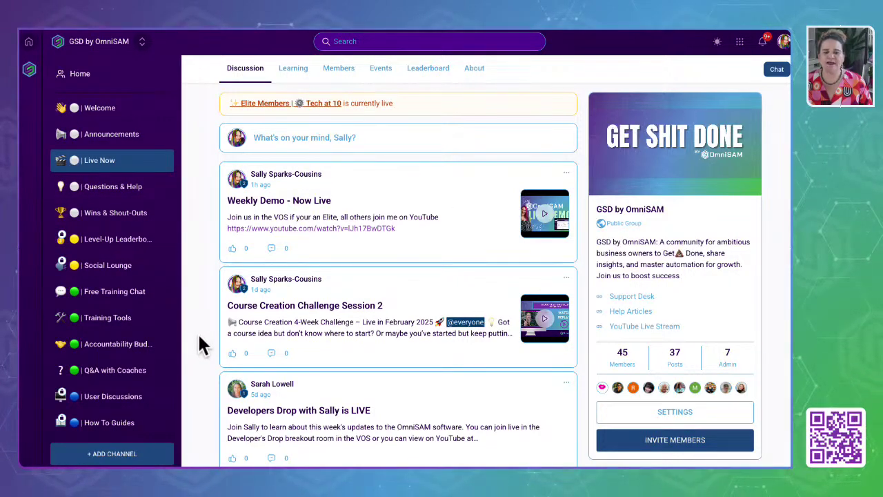
pyautogui.click(566, 174)
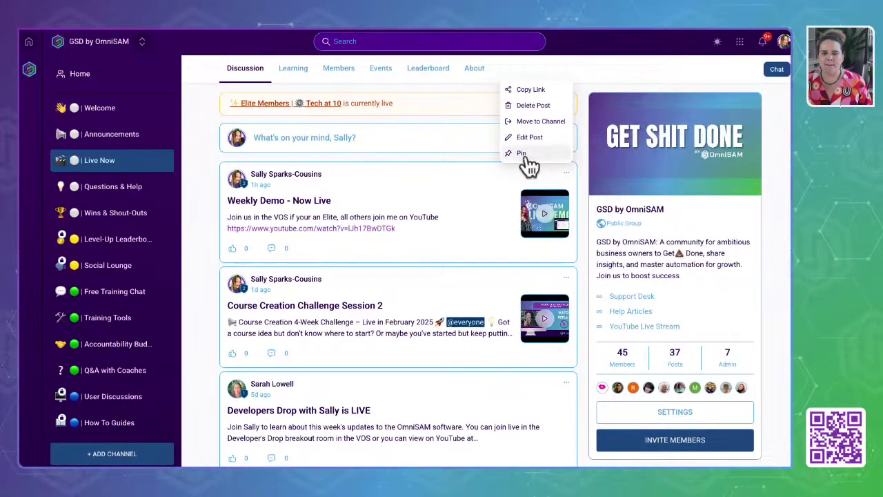
pyautogui.click(524, 156)
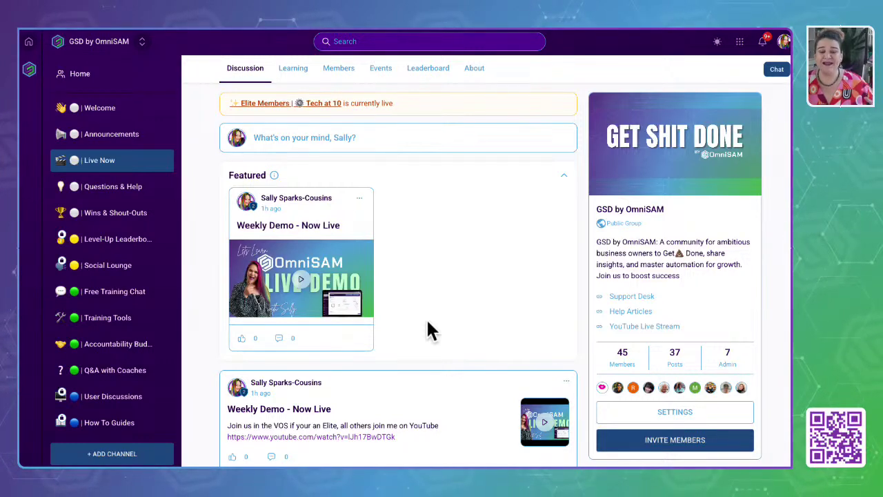
pyautogui.click(364, 205)
pyautogui.click(321, 178)
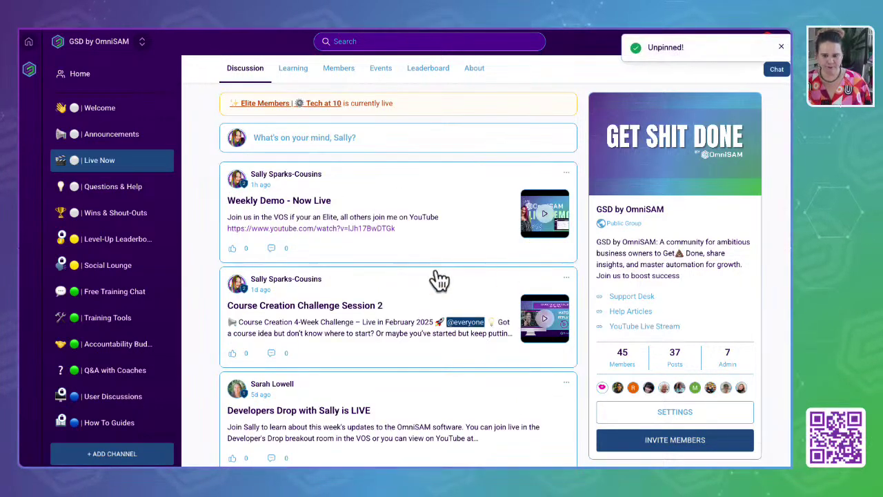
pyautogui.click(323, 254)
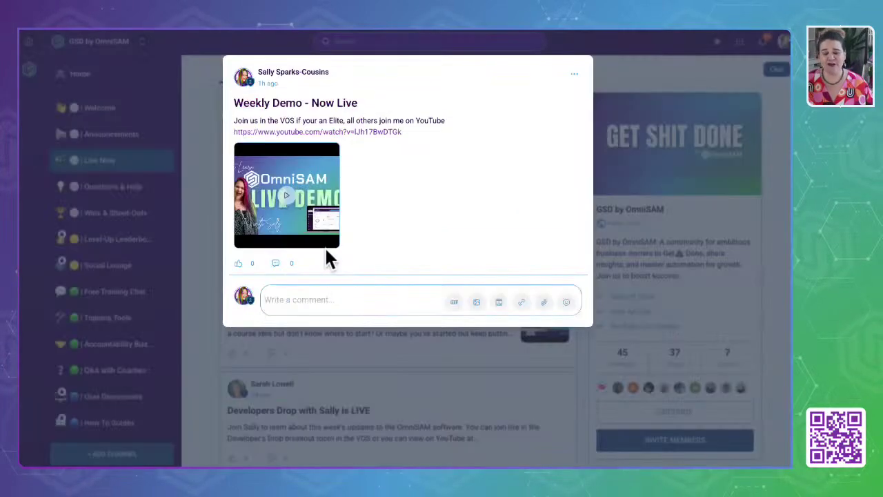
pyautogui.click(646, 72)
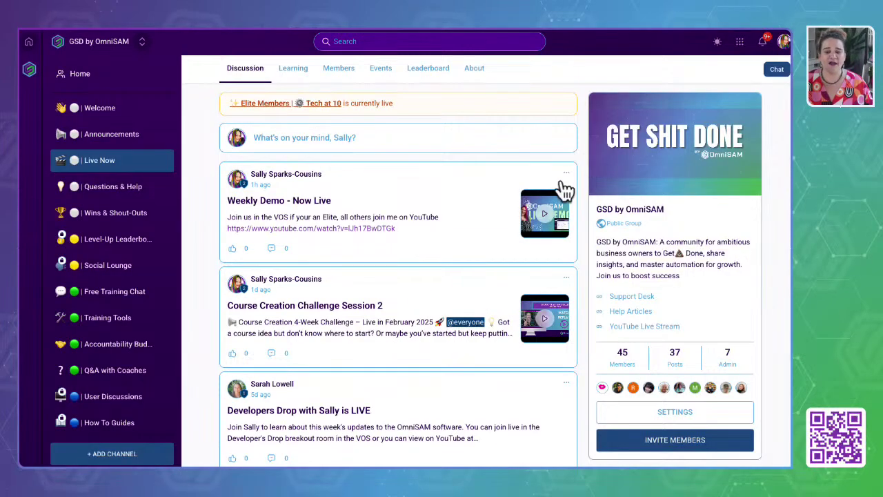
pyautogui.click(566, 174)
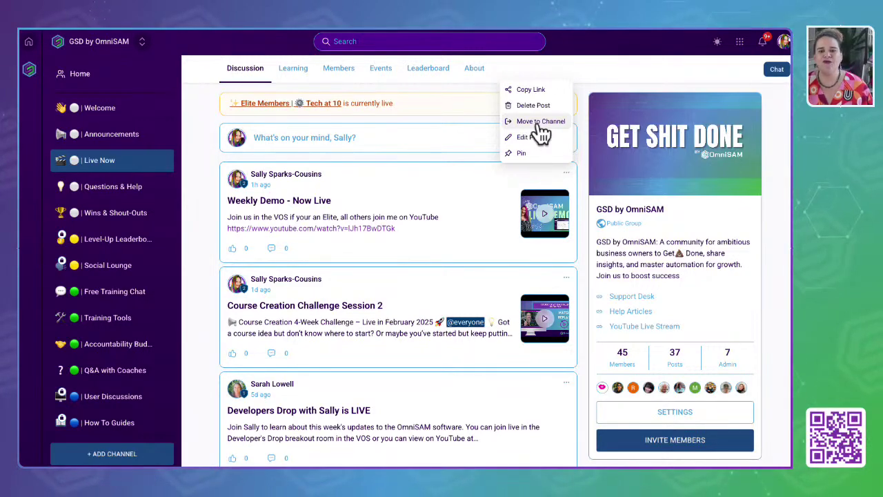
pyautogui.click(604, 78)
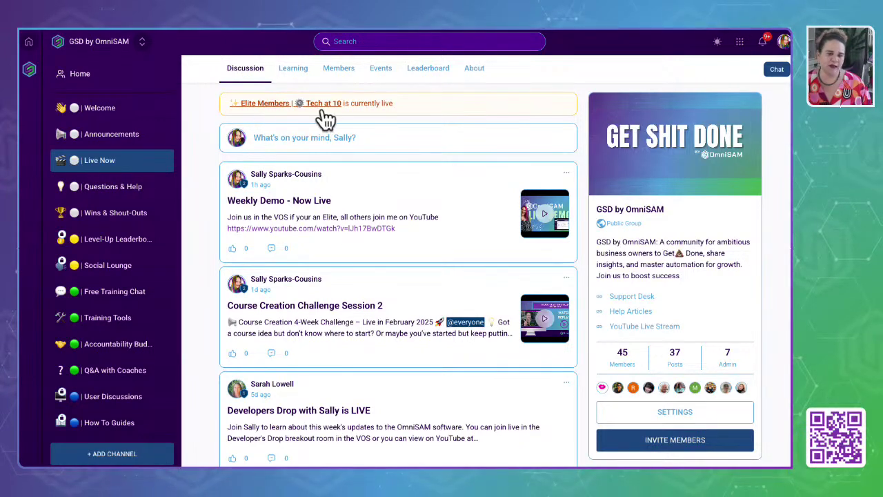
# Visit the group's events calendar from the Elite Members live banner, then return to the feed.
pyautogui.click(281, 105)
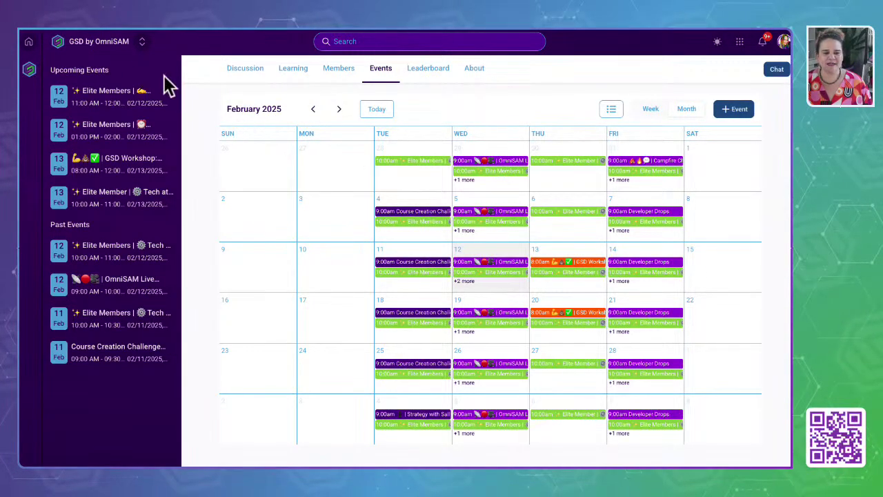
pyautogui.click(29, 34)
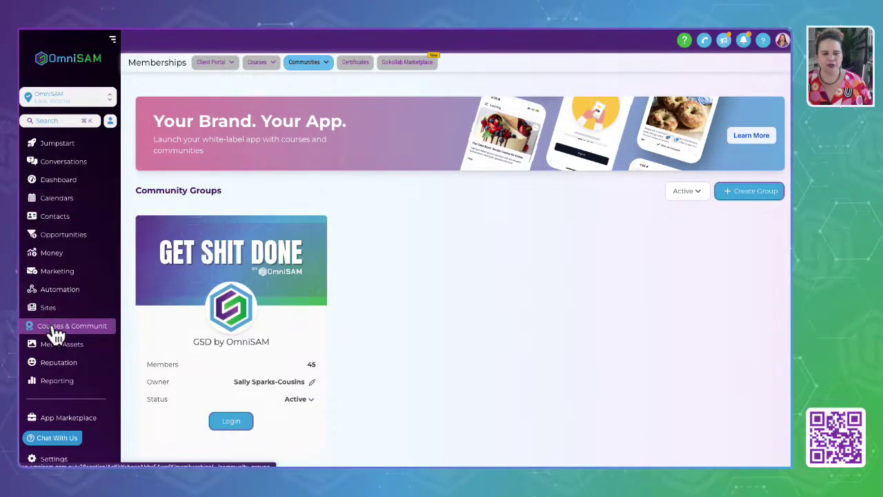
pyautogui.click(53, 276)
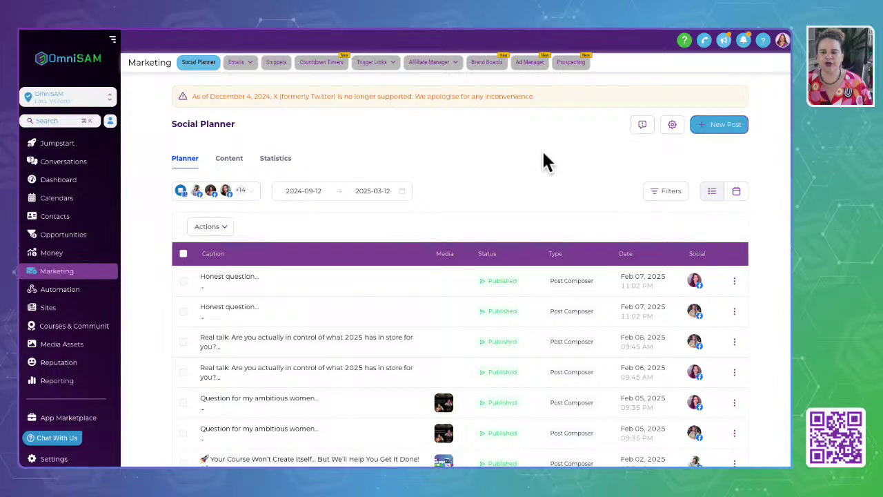
pyautogui.click(715, 129)
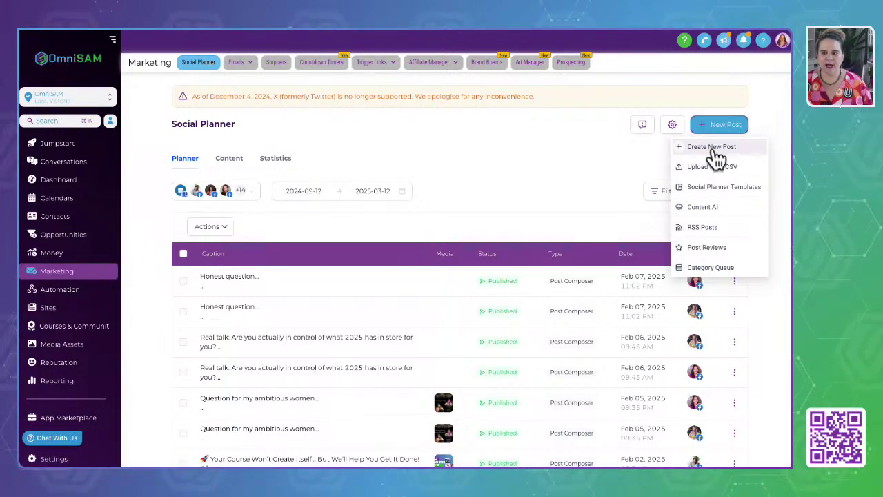
pyautogui.click(714, 149)
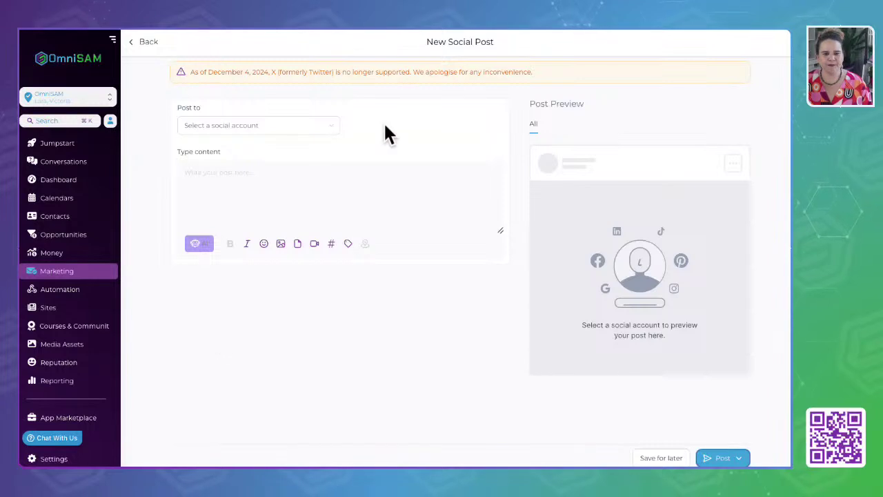
pyautogui.click(234, 133)
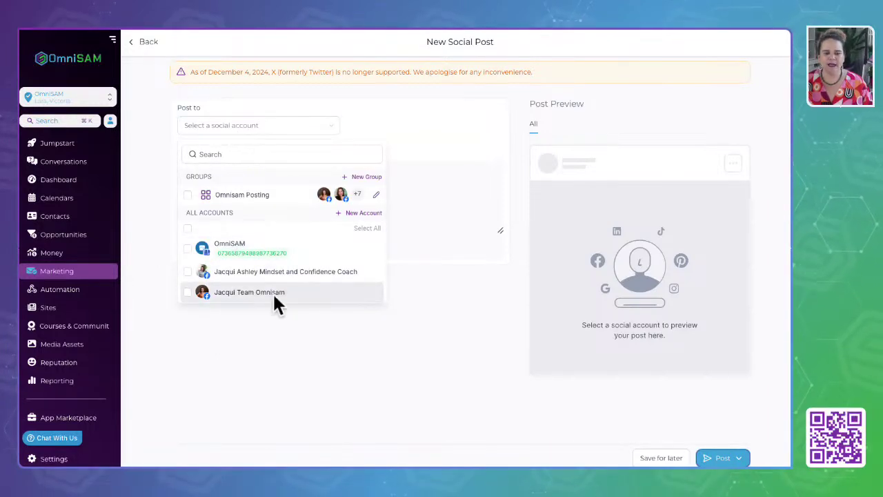
pyautogui.scroll(-2, 233, 291)
pyautogui.scroll(-5, 234, 295)
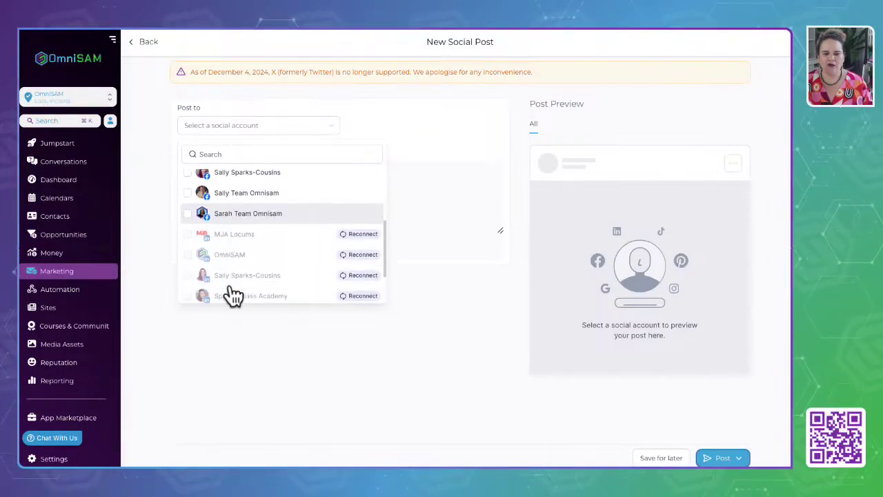
pyautogui.scroll(2, 230, 290)
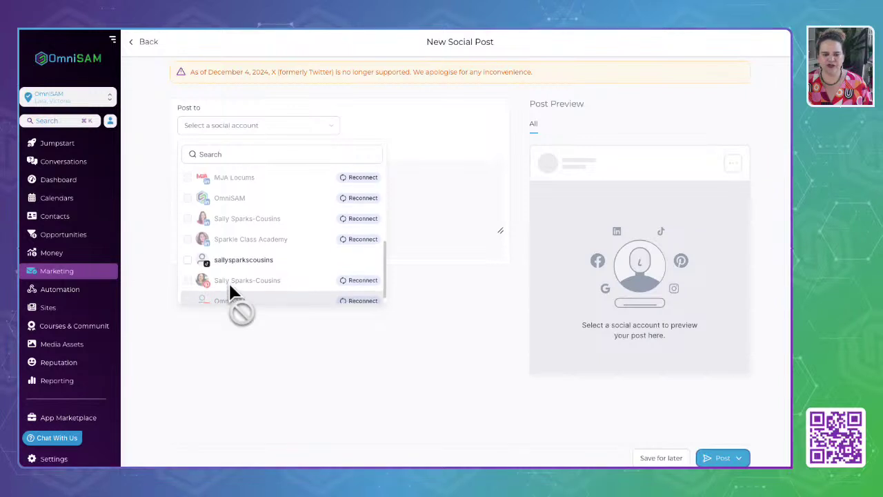
pyautogui.scroll(5, 228, 281)
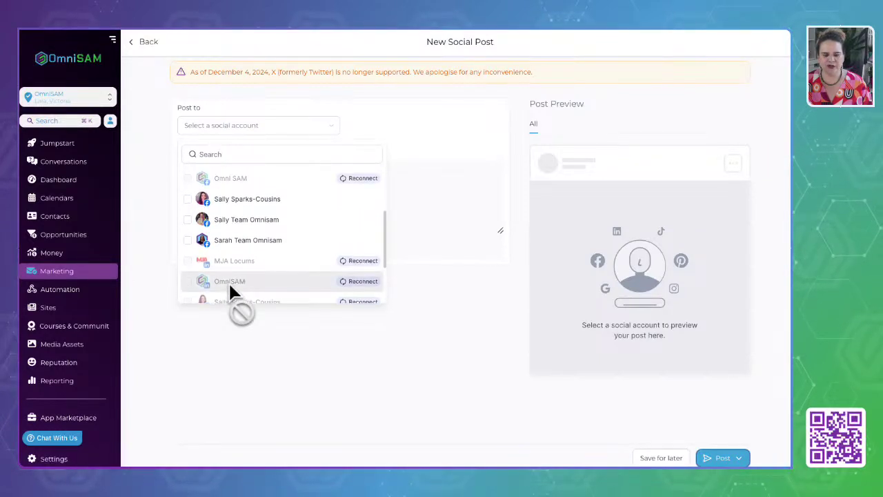
pyautogui.scroll(10, 230, 286)
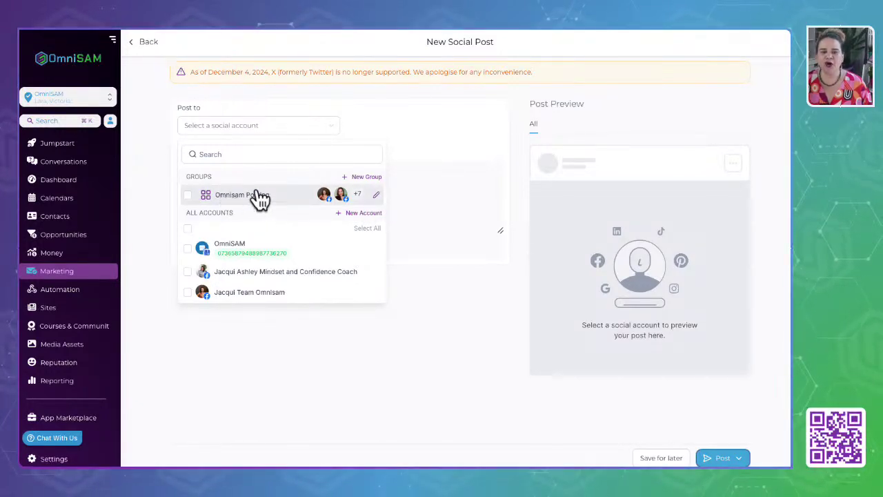
# Inspect the Create New Group form and its account list, closing it without creating a group.
pyautogui.click(360, 180)
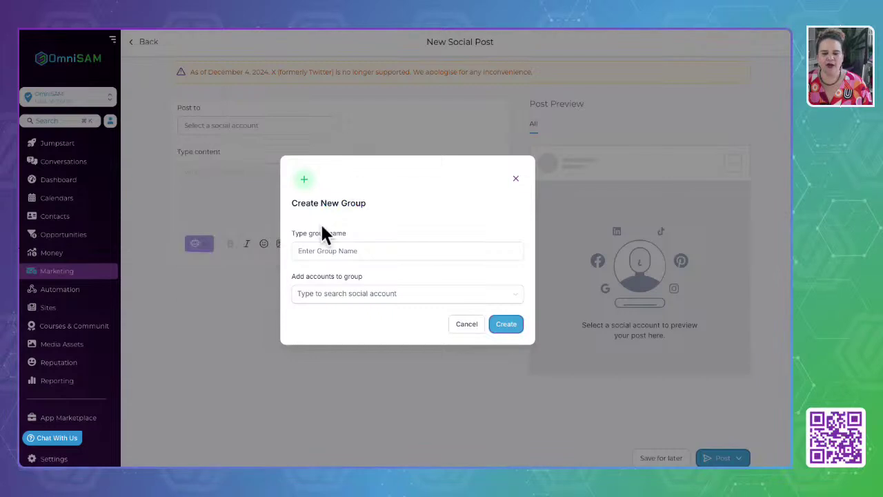
pyautogui.click(343, 251)
pyautogui.click(365, 295)
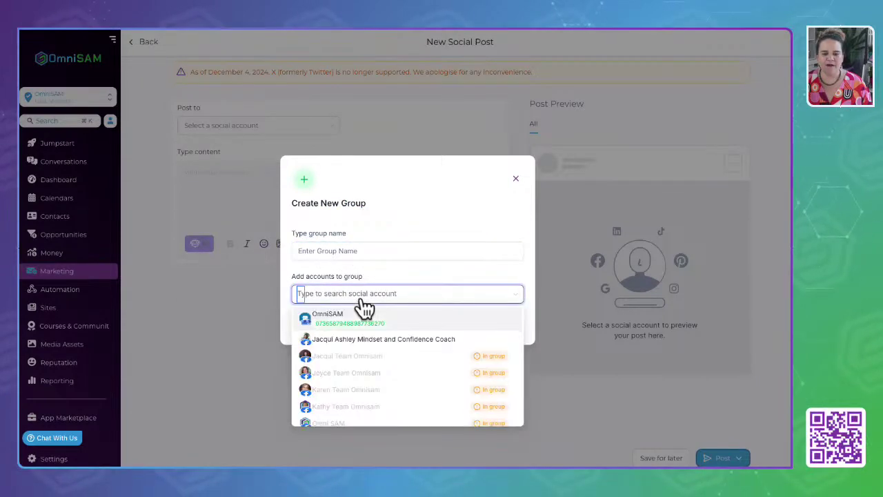
pyautogui.click(449, 207)
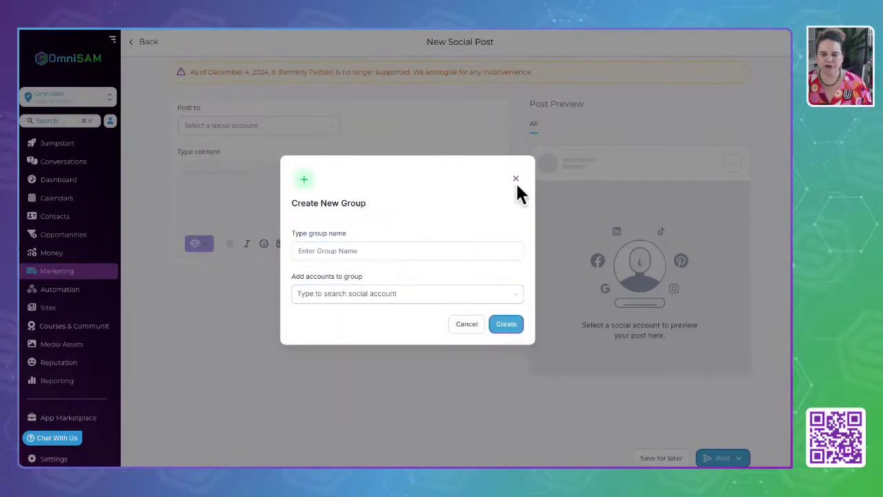
pyautogui.click(516, 179)
# Tick and untick Omnisam Posting, then leave the post for the Social Planner.
pyautogui.click(209, 127)
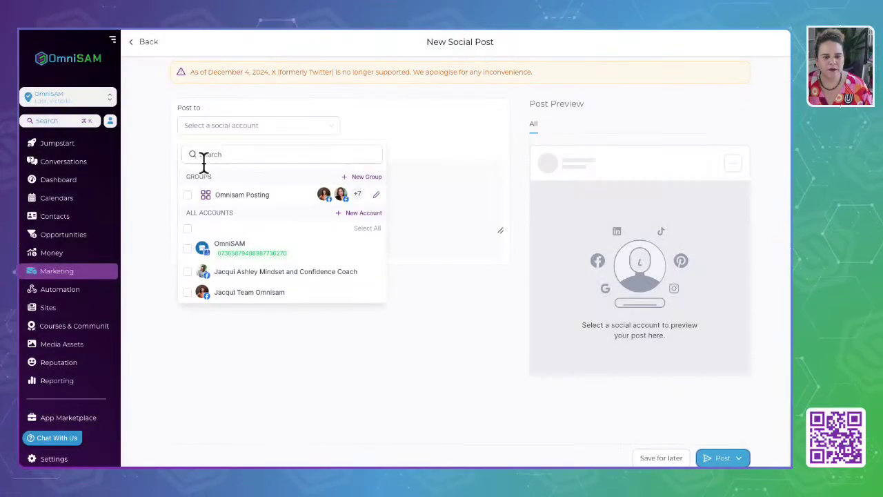
pyautogui.click(188, 195)
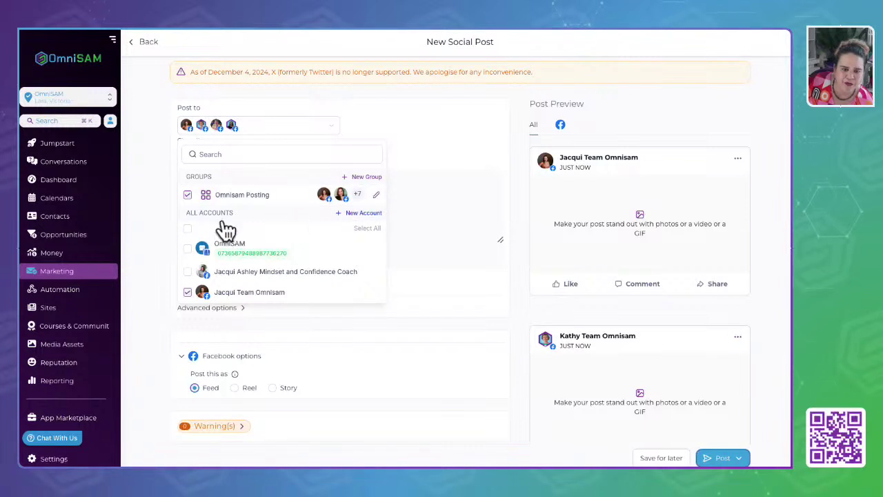
pyautogui.click(188, 196)
pyautogui.scroll(-5, 256, 202)
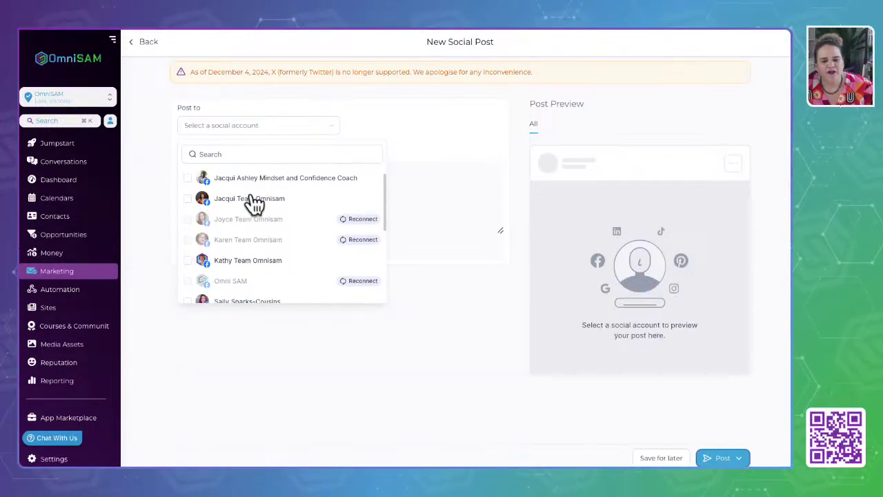
pyautogui.scroll(5, 255, 203)
pyautogui.click(207, 90)
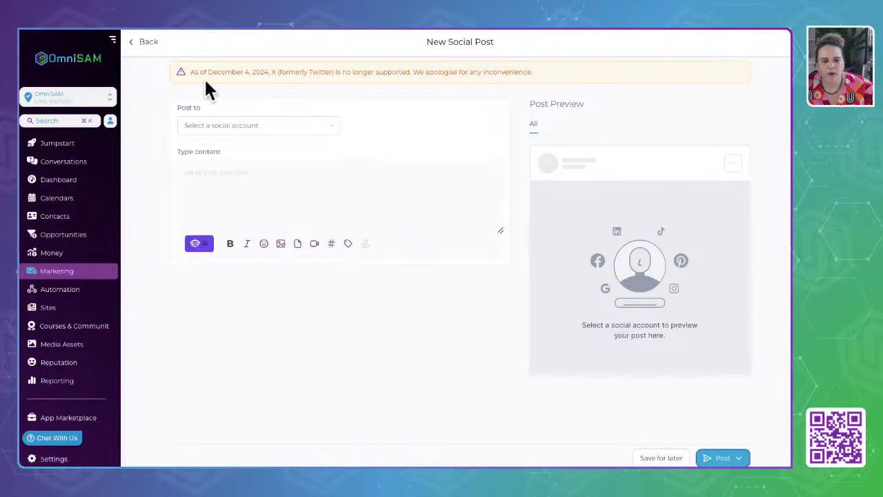
pyautogui.click(141, 43)
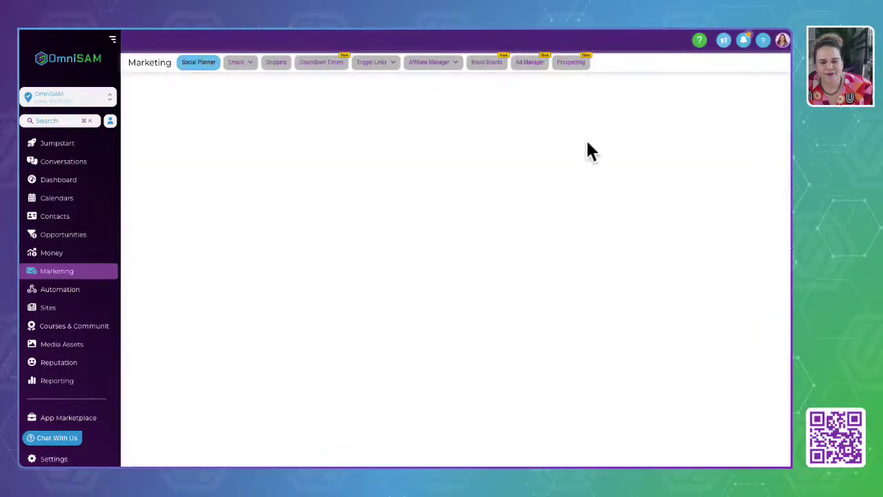
# Browse the Content, Statistics and Planner tabs, then choose Create New Post from New Post.
pyautogui.click(229, 160)
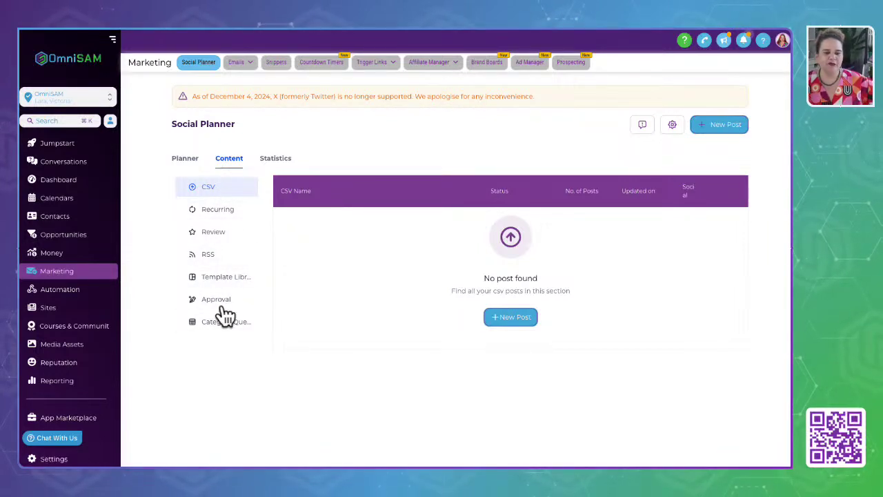
pyautogui.click(271, 161)
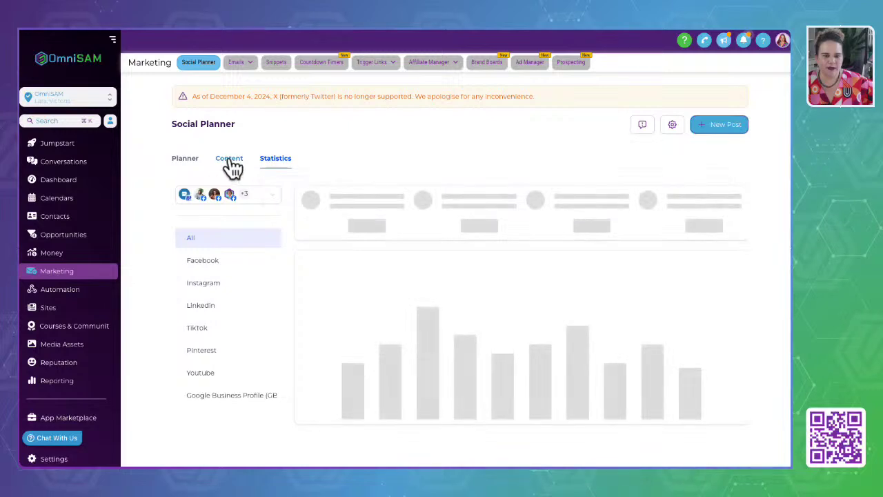
pyautogui.click(228, 162)
pyautogui.click(276, 163)
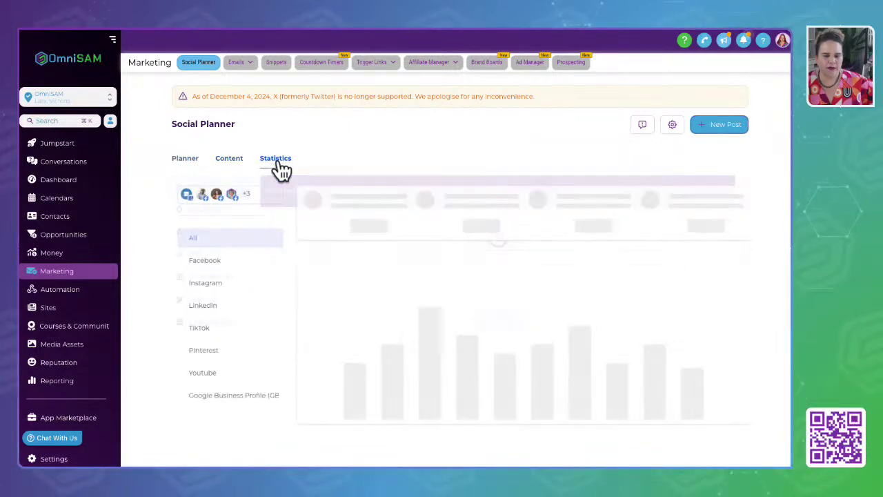
pyautogui.click(187, 166)
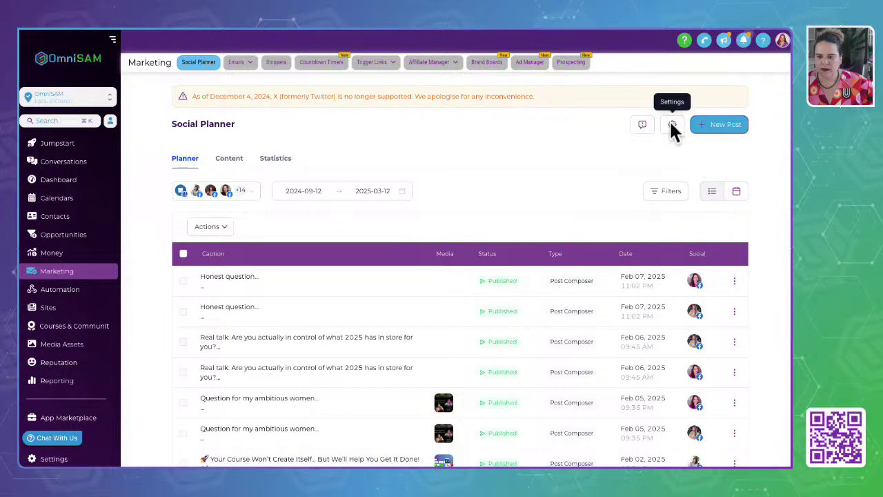
pyautogui.click(720, 127)
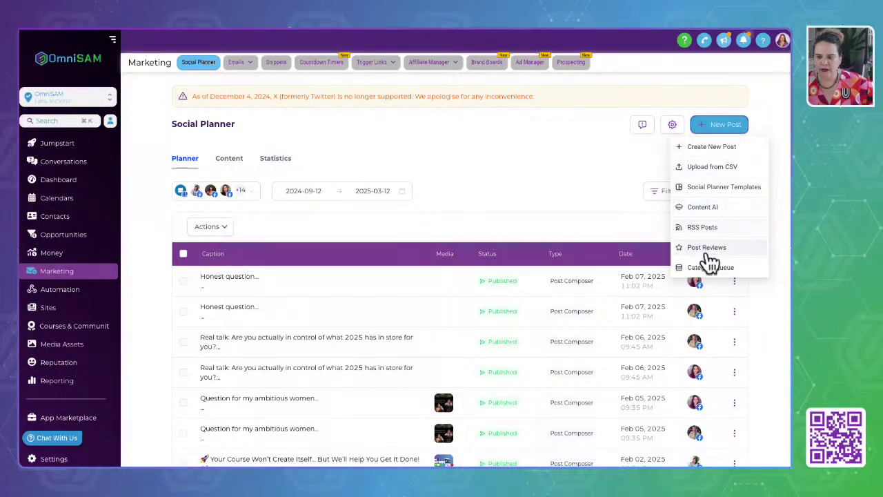
pyautogui.click(709, 148)
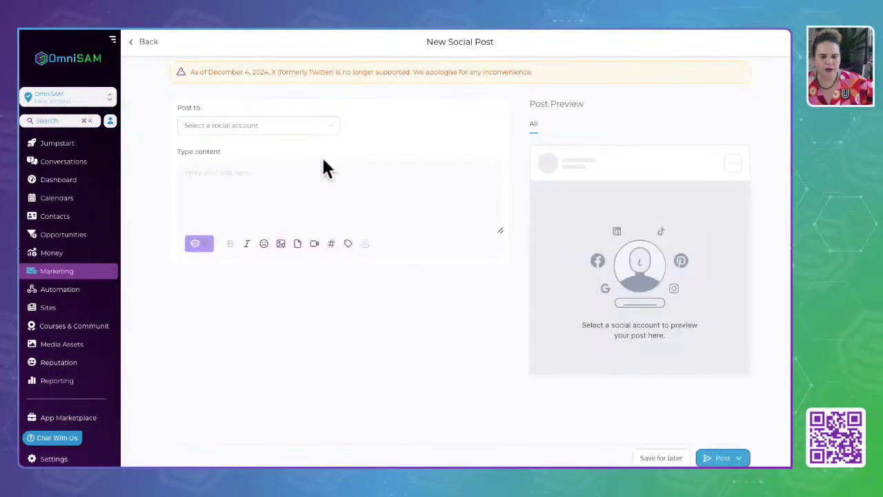
# Review the accounts in the Post to list, then leave the blank post without posting.
pyautogui.click(324, 138)
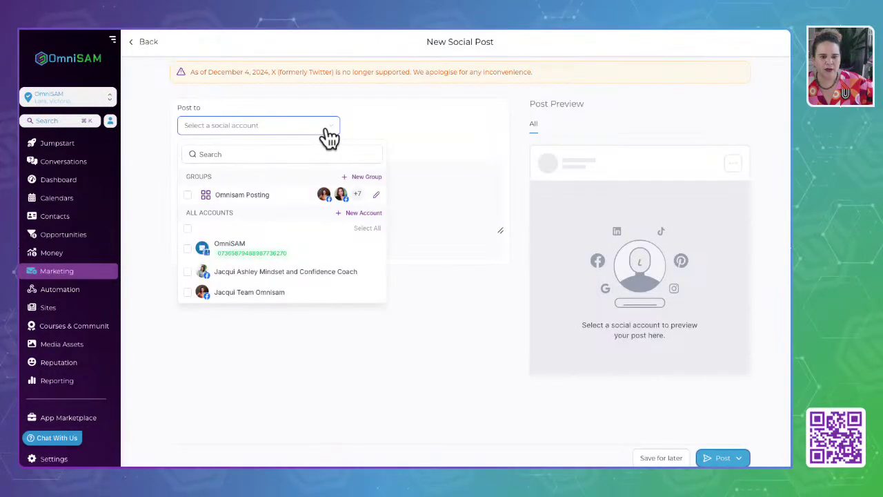
pyautogui.scroll(-1, 279, 238)
pyautogui.scroll(-6, 280, 238)
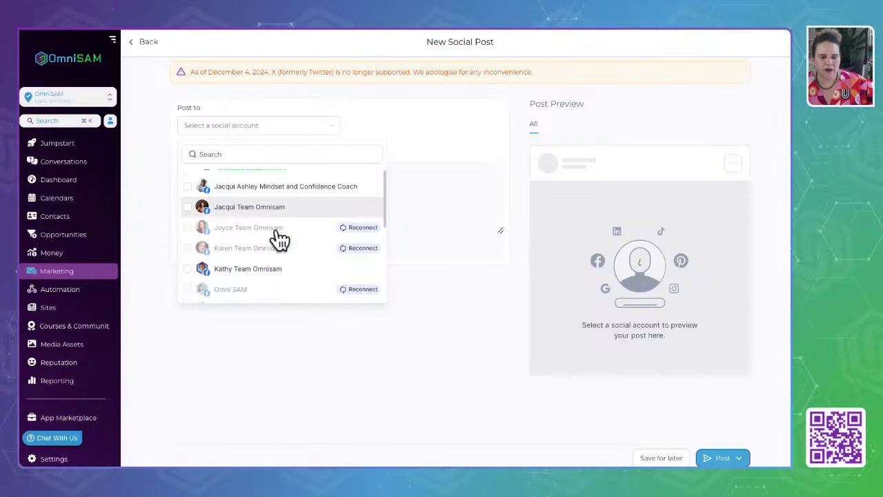
pyautogui.scroll(3, 275, 227)
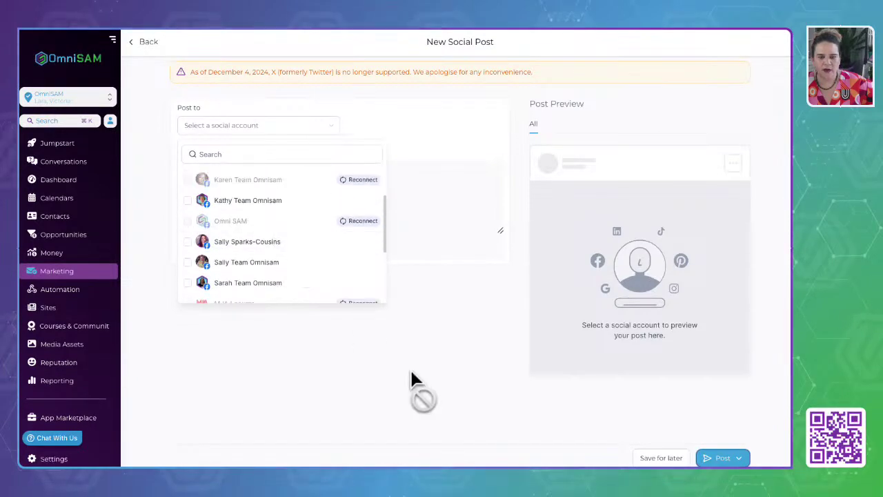
pyautogui.click(411, 370)
pyautogui.click(142, 45)
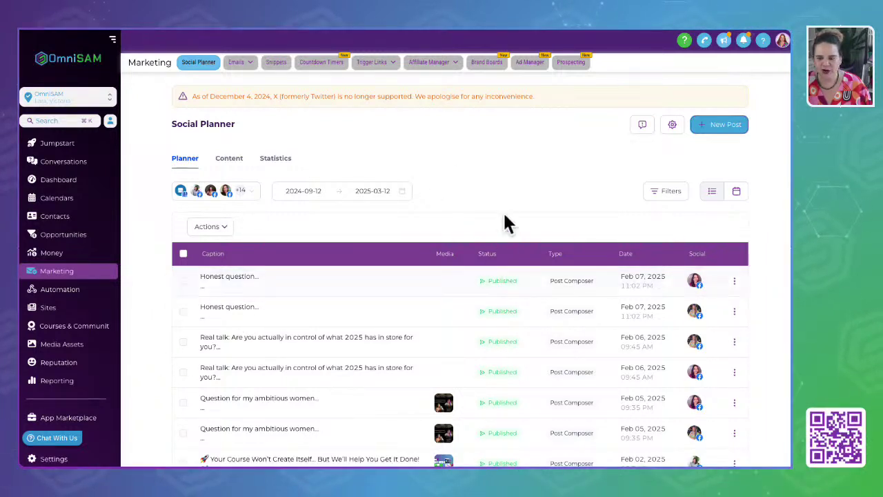
# Check the first post's actions, switch between Content and Planner, and browse the account filter.
pyautogui.click(734, 280)
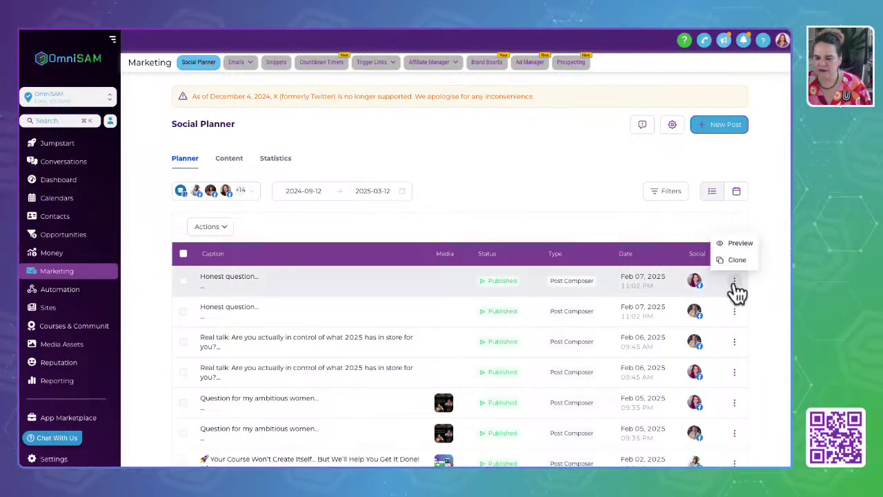
pyautogui.click(463, 205)
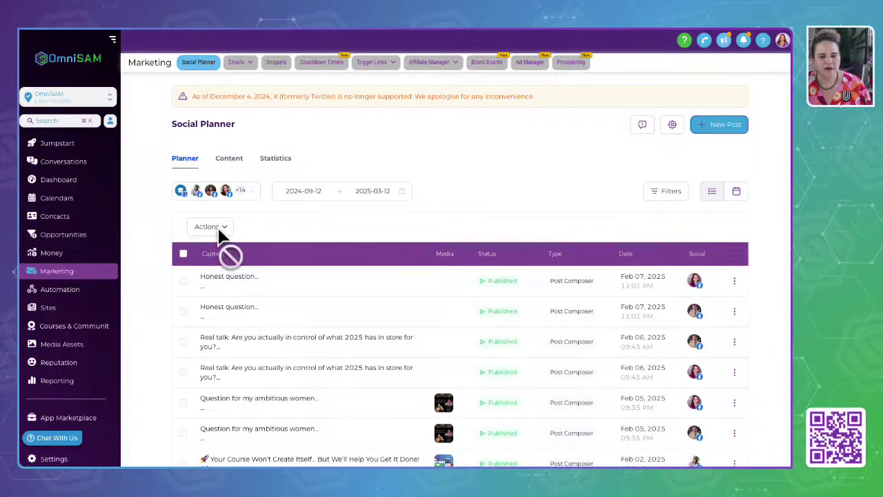
pyautogui.click(220, 166)
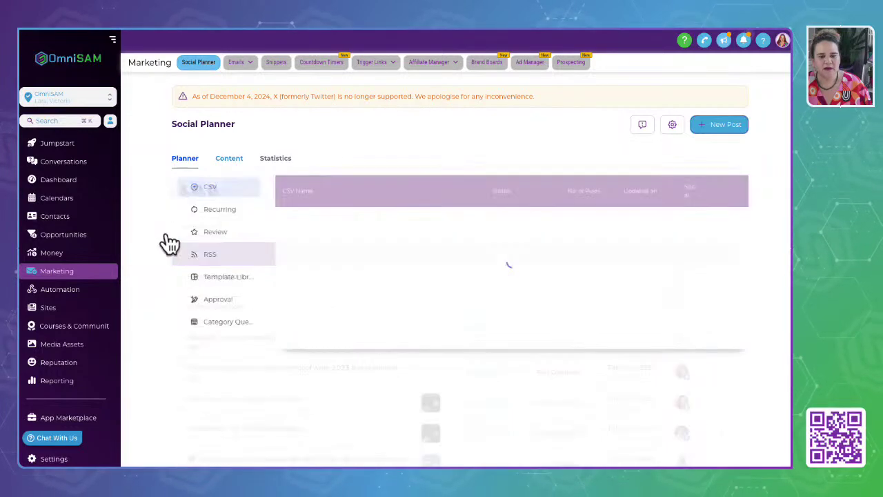
pyautogui.click(190, 165)
pyautogui.click(225, 194)
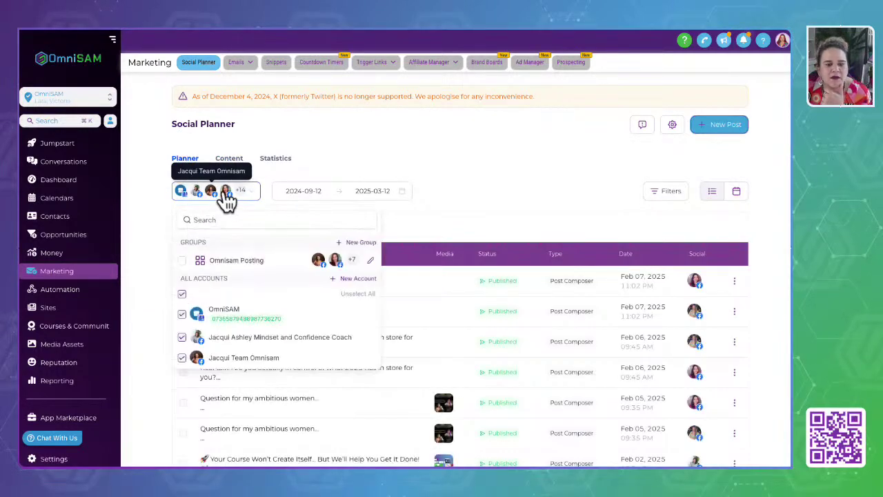
pyautogui.scroll(-10, 217, 273)
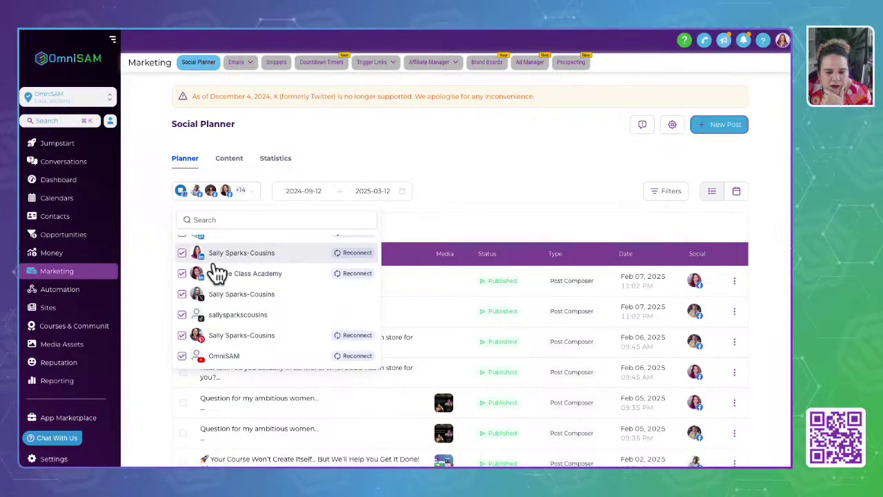
pyautogui.scroll(10, 217, 273)
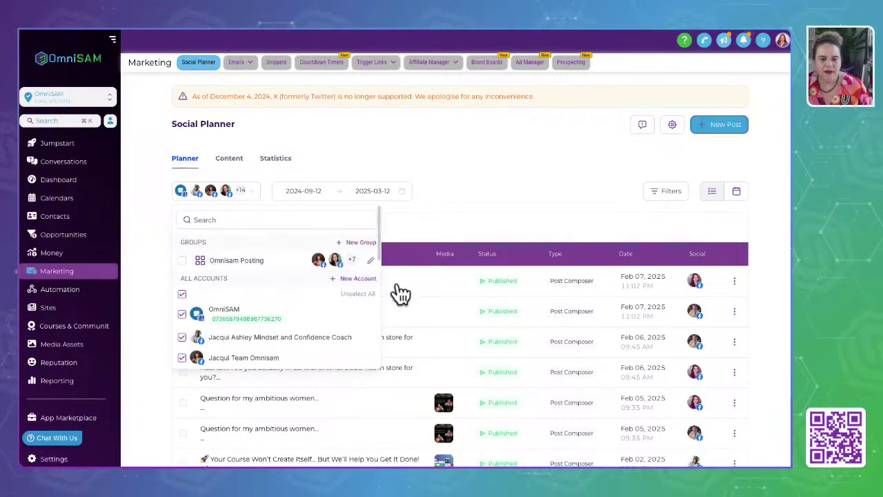
# Open the Connect a social account dialog via + New Account in the account filter.
pyautogui.click(360, 283)
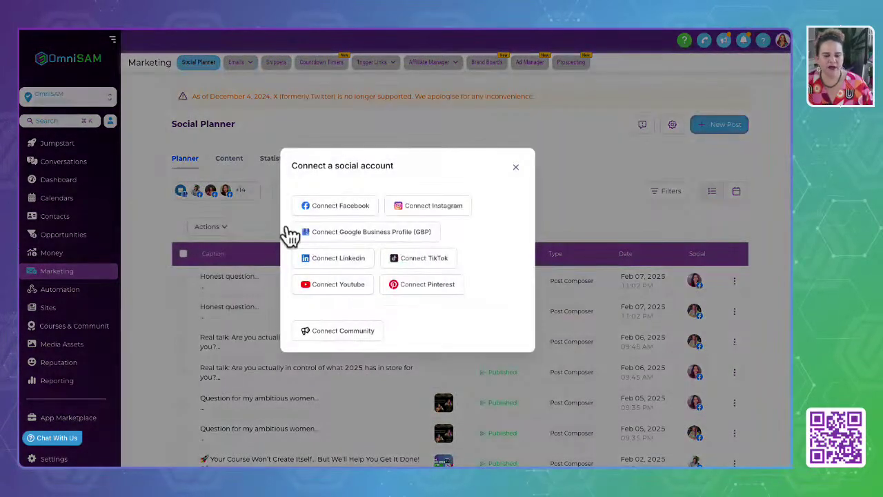
pyautogui.click(515, 167)
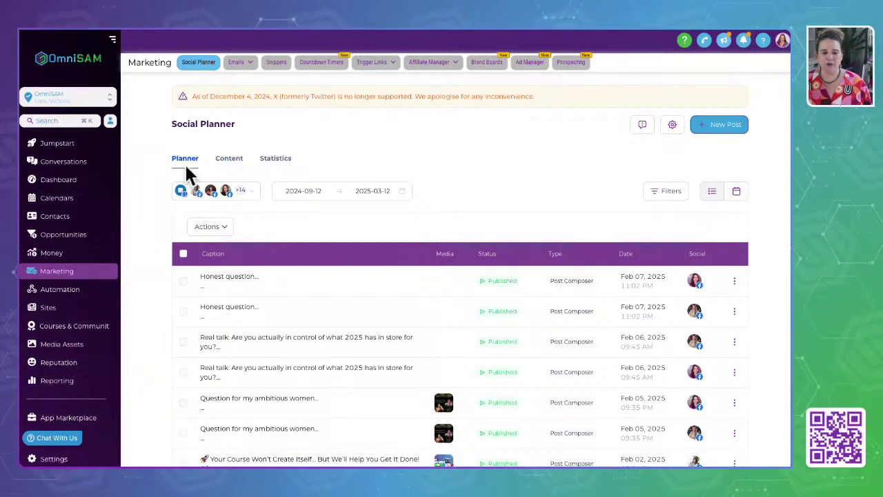
pyautogui.click(721, 124)
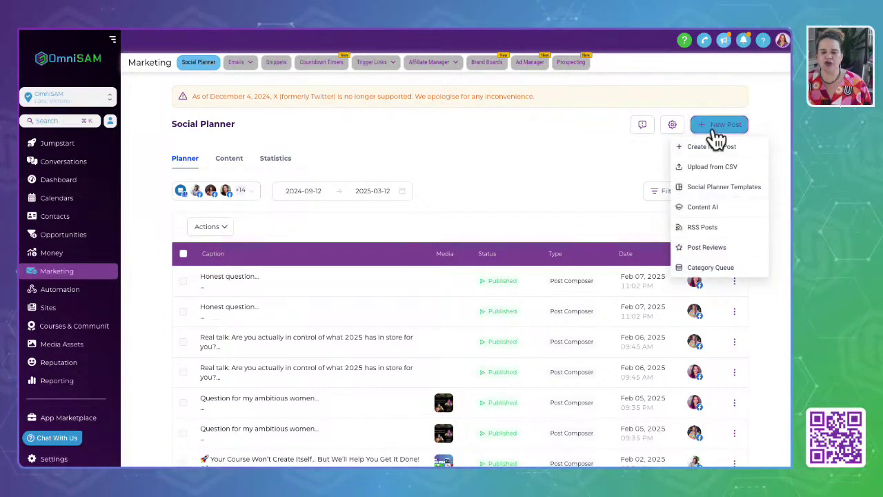
pyautogui.click(245, 194)
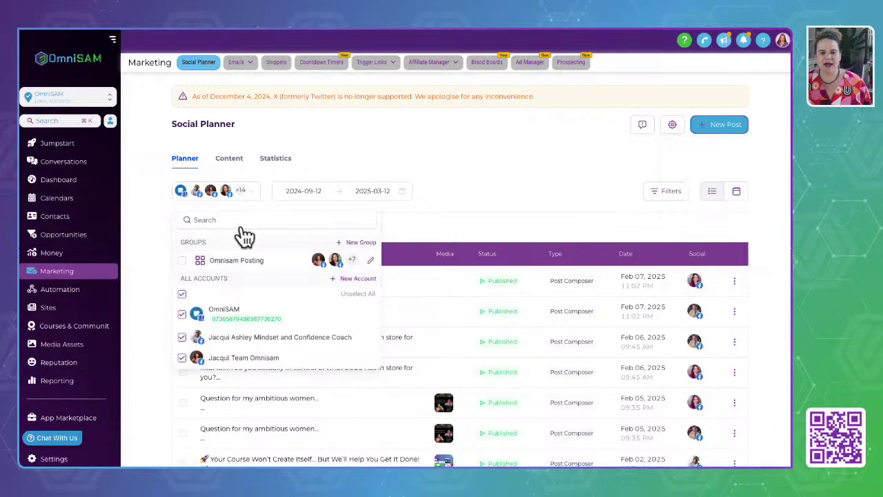
pyautogui.click(358, 278)
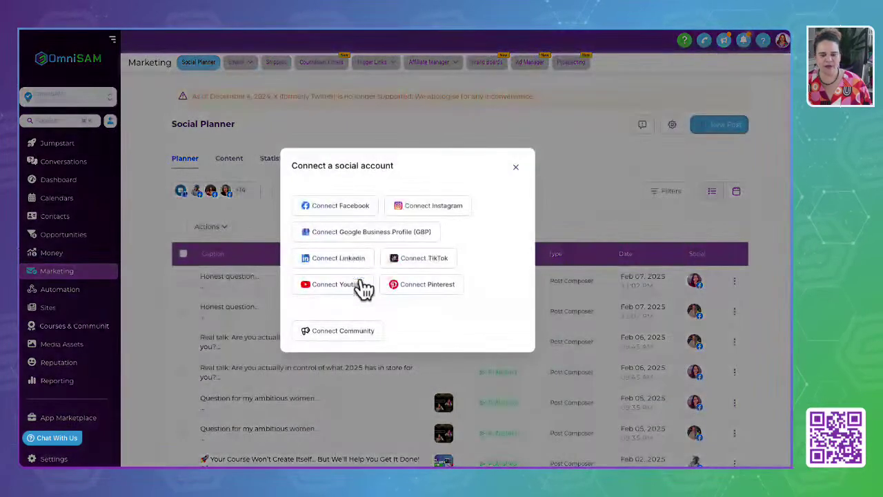
# Connect the GSD by OmniSAM community group and its channels as a posting account.
pyautogui.click(351, 332)
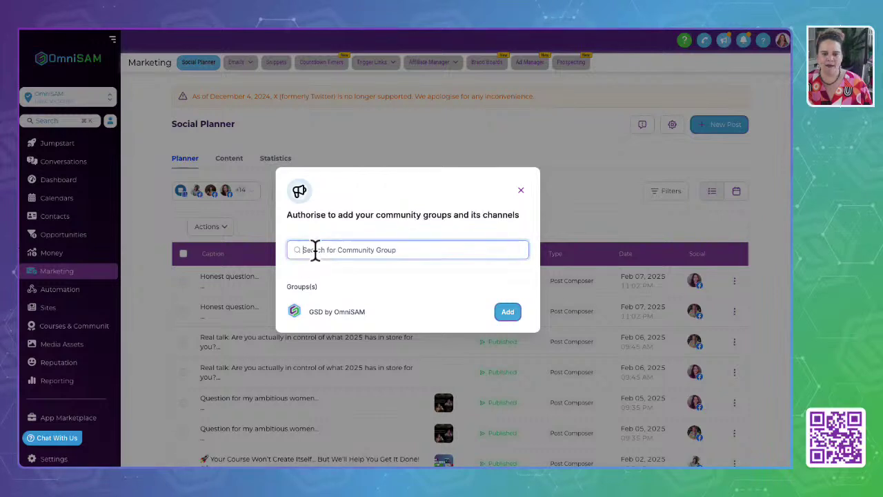
pyautogui.click(357, 311)
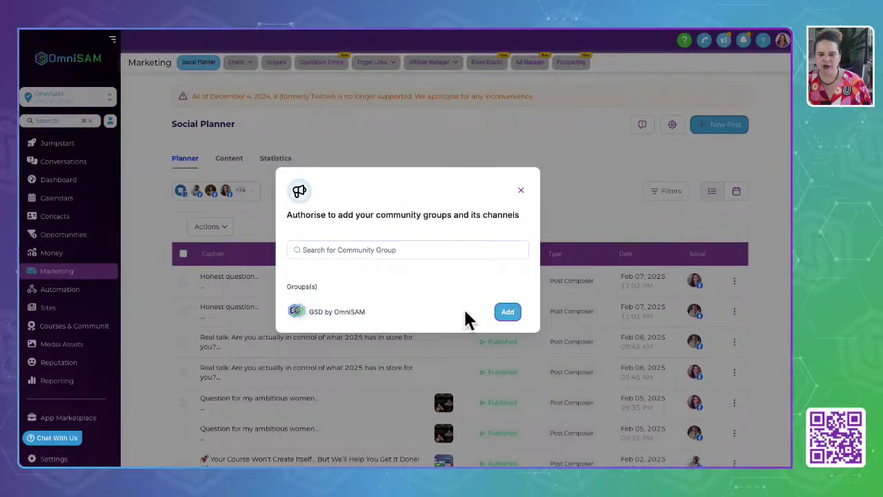
pyautogui.click(511, 312)
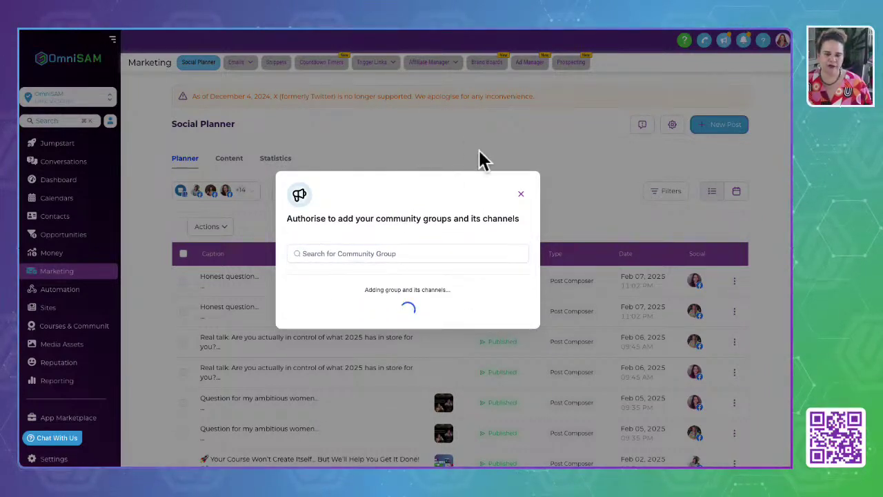
pyautogui.click(521, 192)
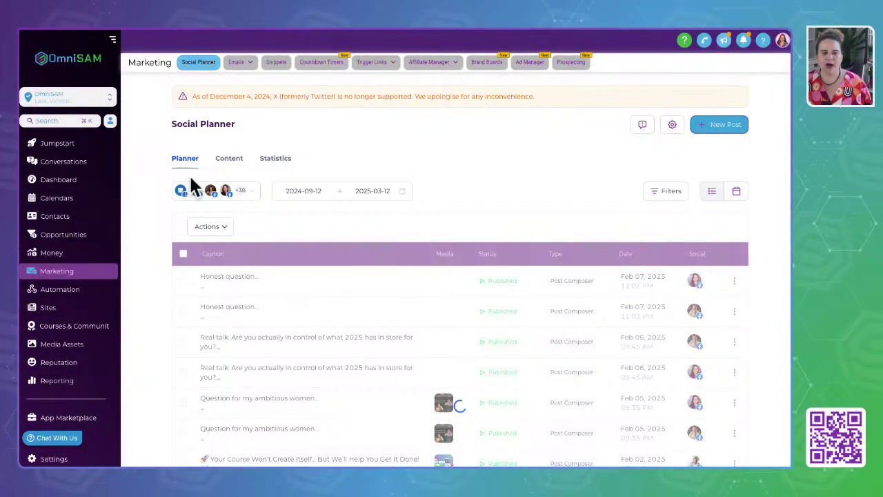
# Start a new social post via New Post > Create Post.
pyautogui.click(650, 193)
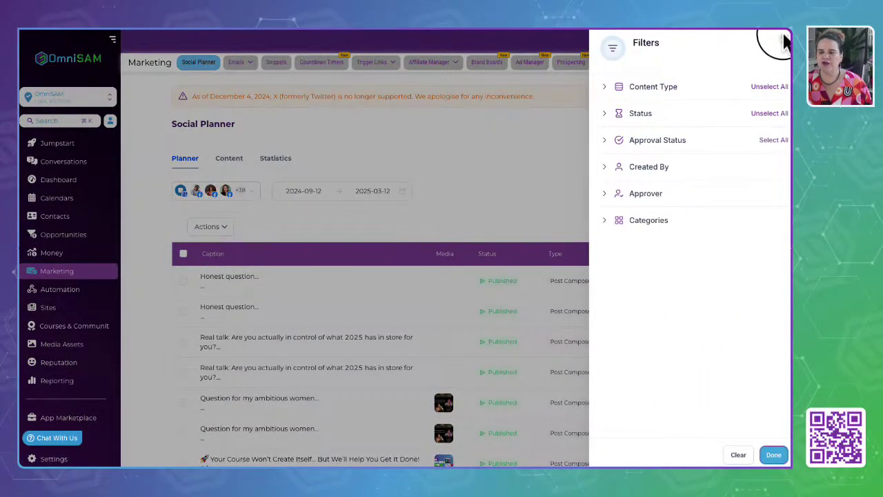
pyautogui.click(783, 41)
pyautogui.click(723, 126)
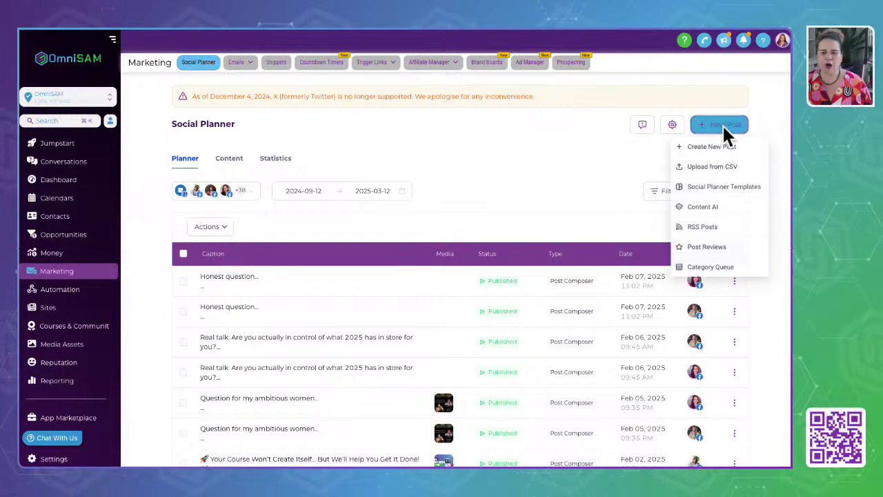
pyautogui.click(693, 150)
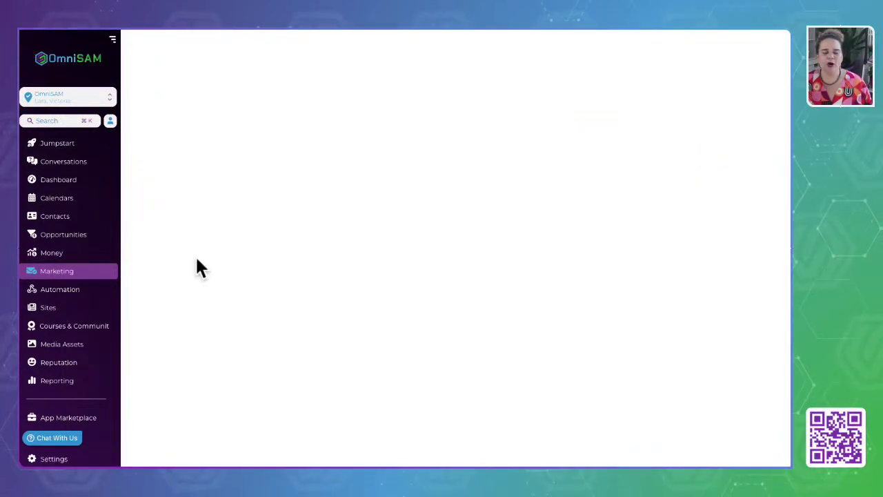
# Address the post to the GSD community's Daily Check-Ins channel.
pyautogui.click(222, 127)
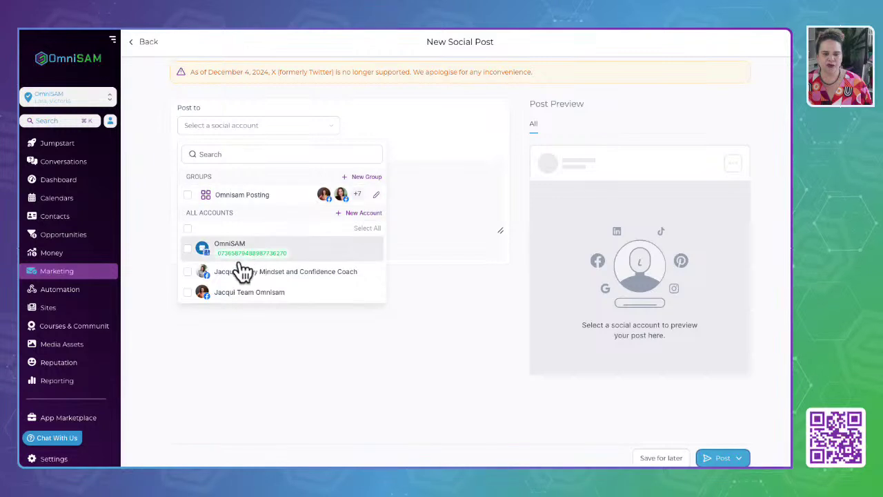
pyautogui.scroll(-15, 241, 266)
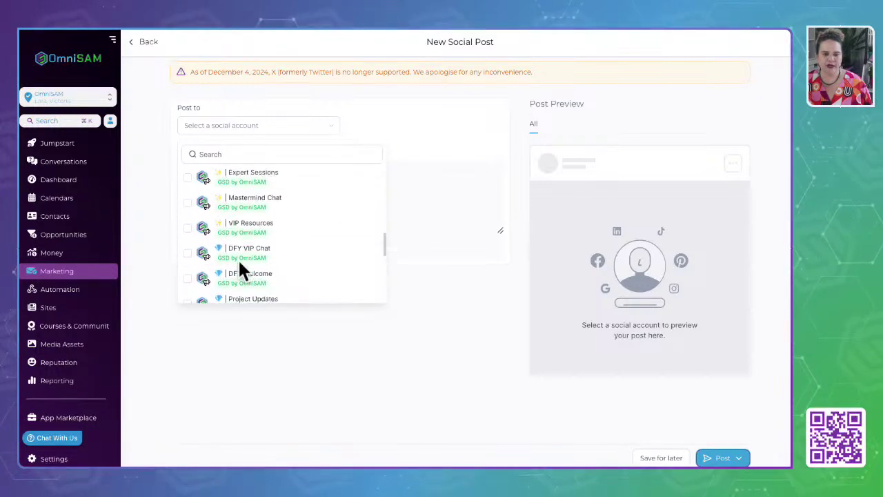
pyautogui.scroll(10, 237, 258)
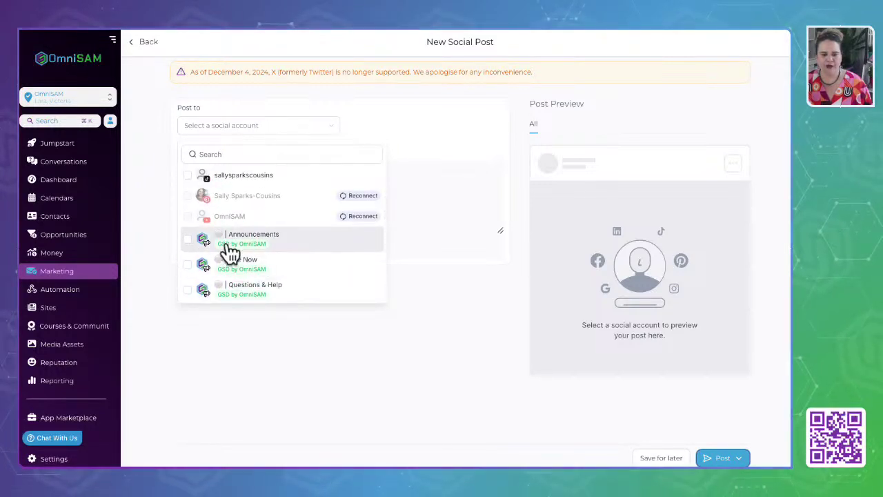
pyautogui.scroll(-3, 280, 278)
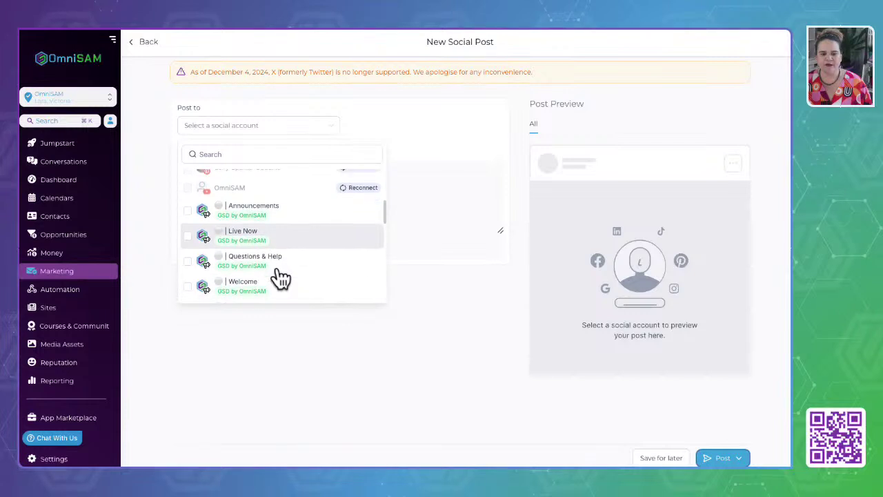
pyautogui.scroll(-3, 288, 274)
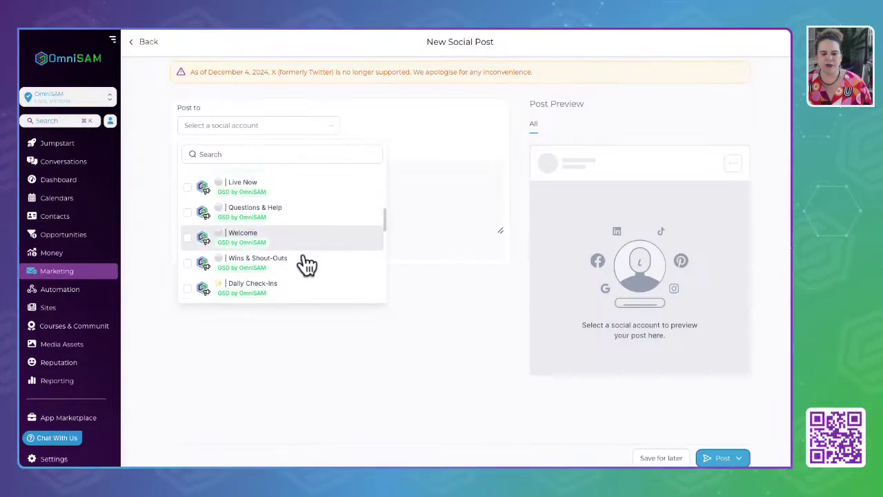
pyautogui.scroll(-2, 313, 266)
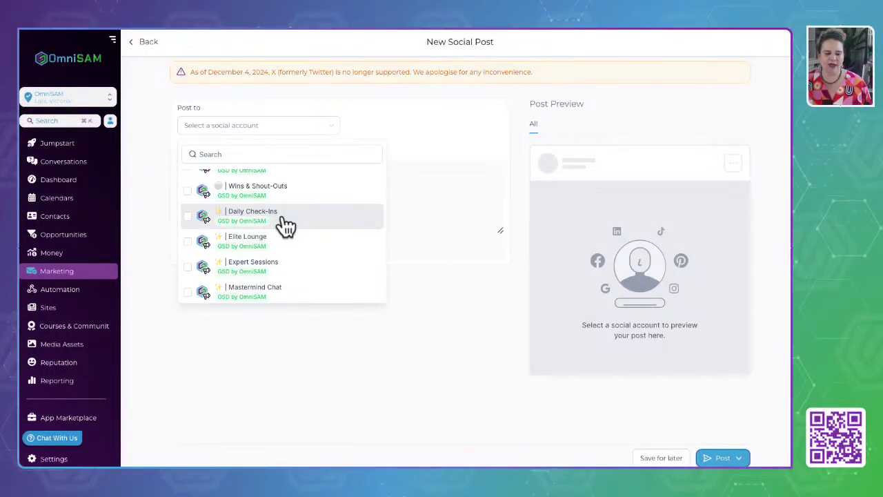
pyautogui.click(286, 224)
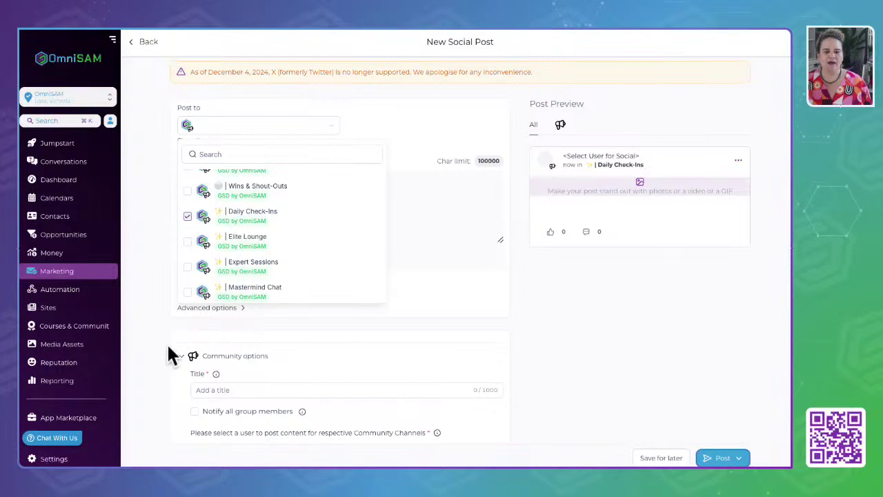
pyautogui.click(143, 395)
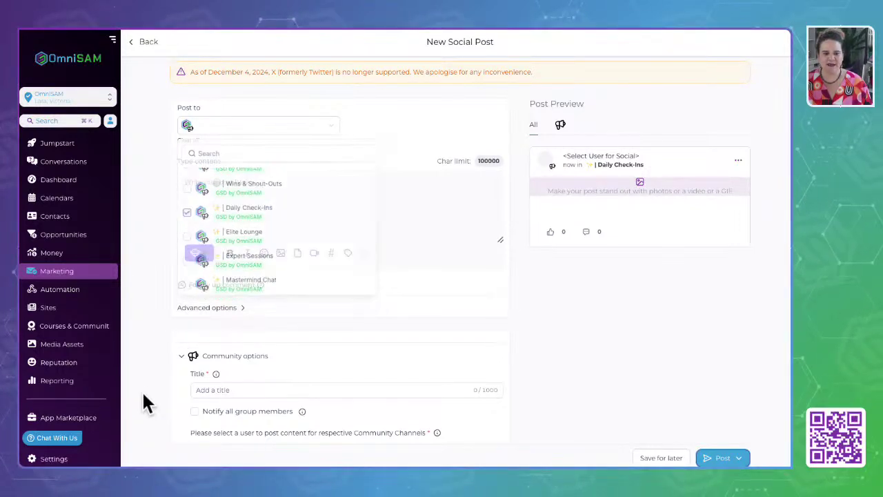
pyautogui.press('super+n')
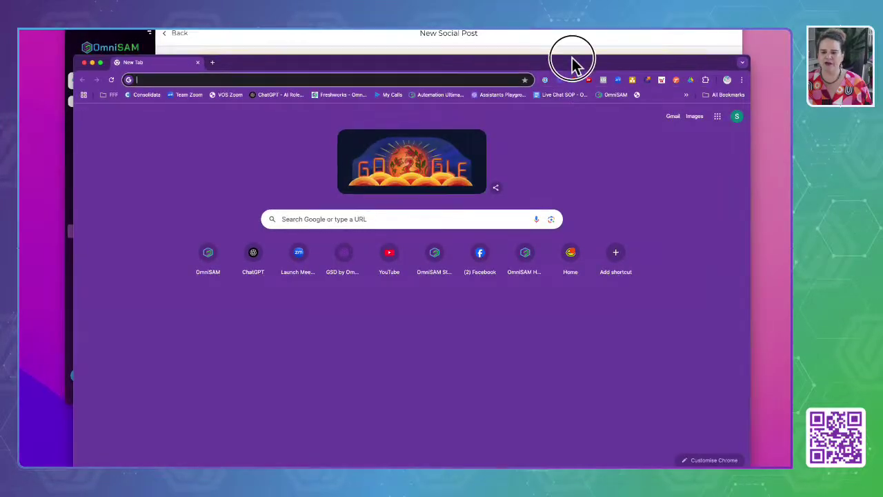
pyautogui.moveTo(573, 62); pyautogui.dragTo(882, 58)
pyautogui.press('Return')
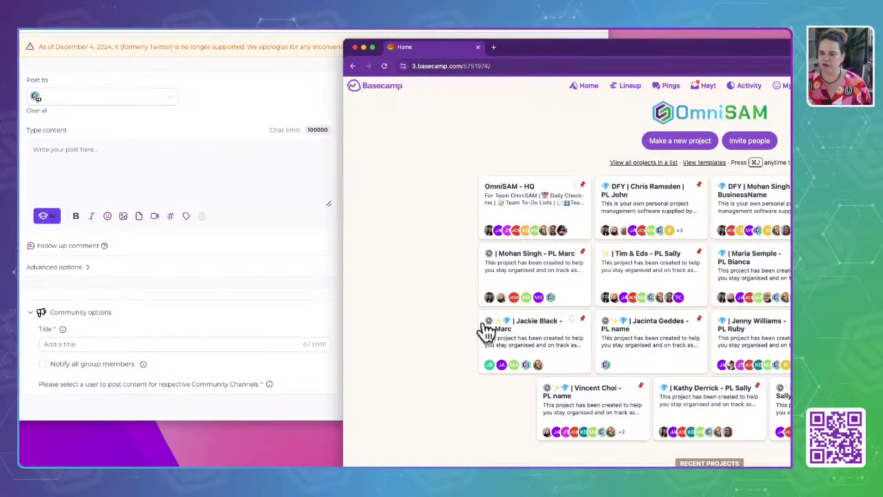
pyautogui.scroll(-5, 485, 328)
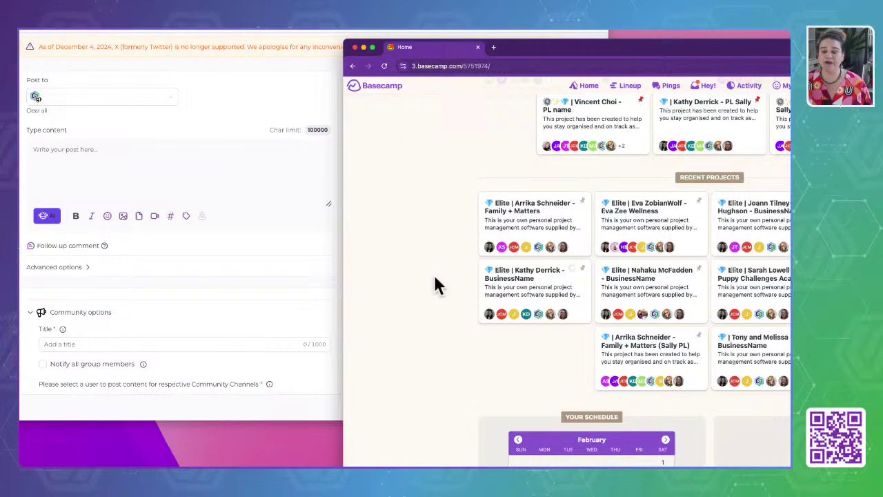
pyautogui.scroll(5, 425, 286)
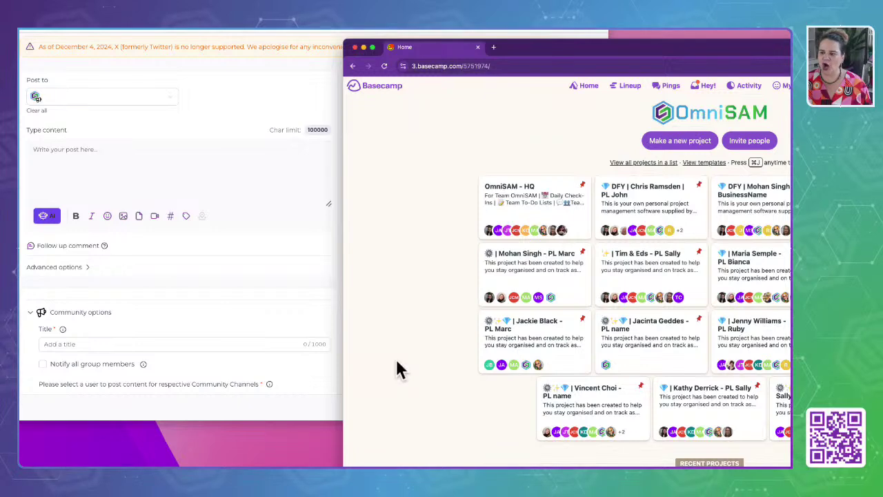
pyautogui.scroll(-1, 397, 361)
pyautogui.scroll(-4, 397, 361)
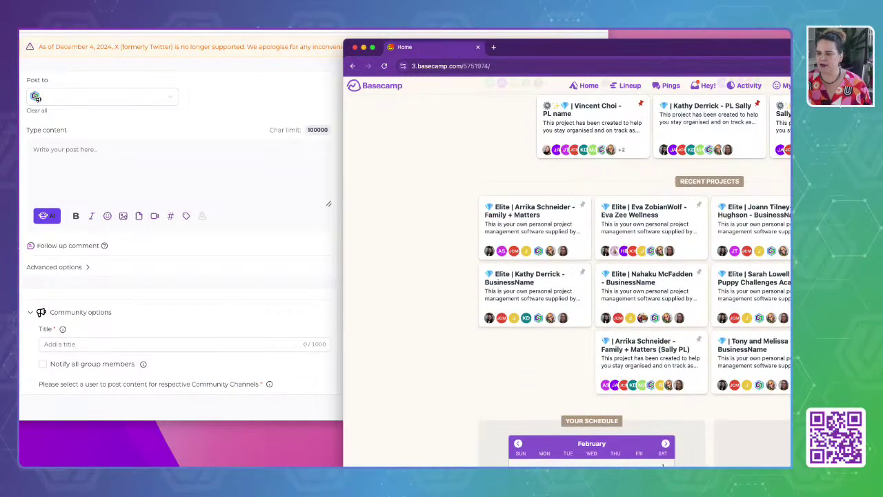
pyautogui.scroll(5, 627, 270)
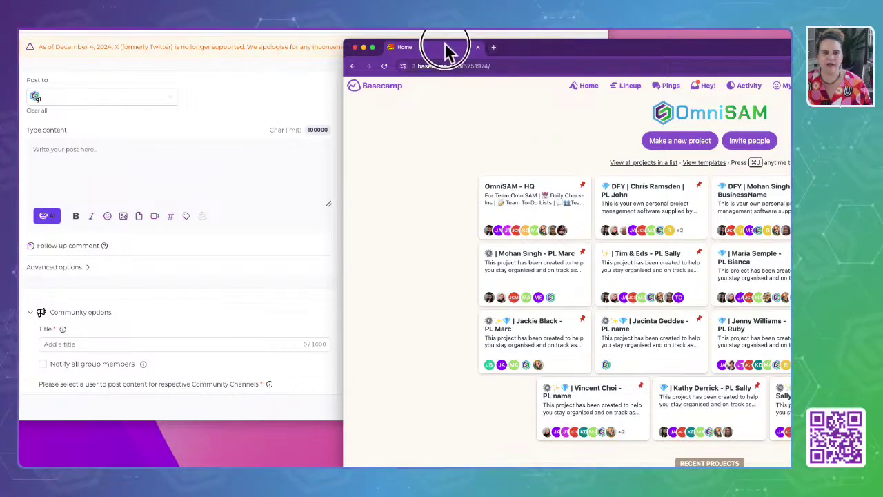
pyautogui.click(478, 49)
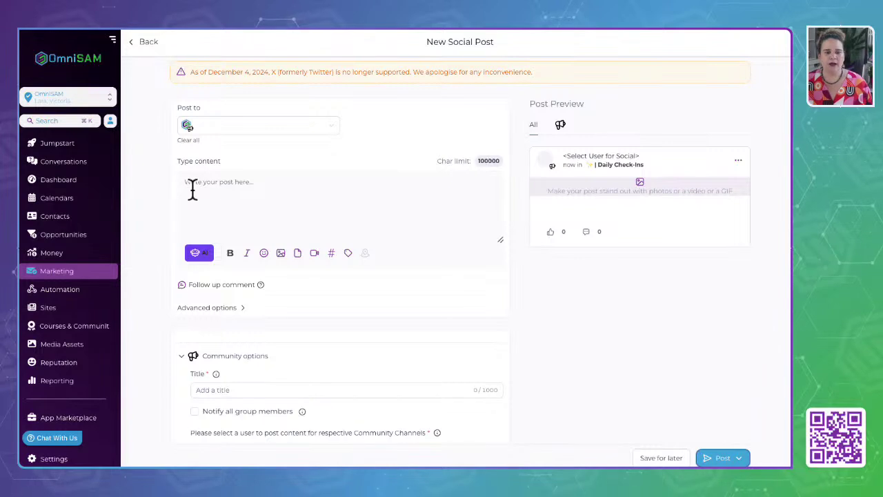
# Paste the daily check-in template into the post and delete the sample gratitude sentence.
pyautogui.click(213, 189)
pyautogui.write("My top 3 IPAs (Income Producing Activities) for the day: 1️⃣ 2️⃣ 3️⃣  🏆 My main goal   🚨 I need help with   🙏 I'm Grateful for Cool morning so I can work in my offce")
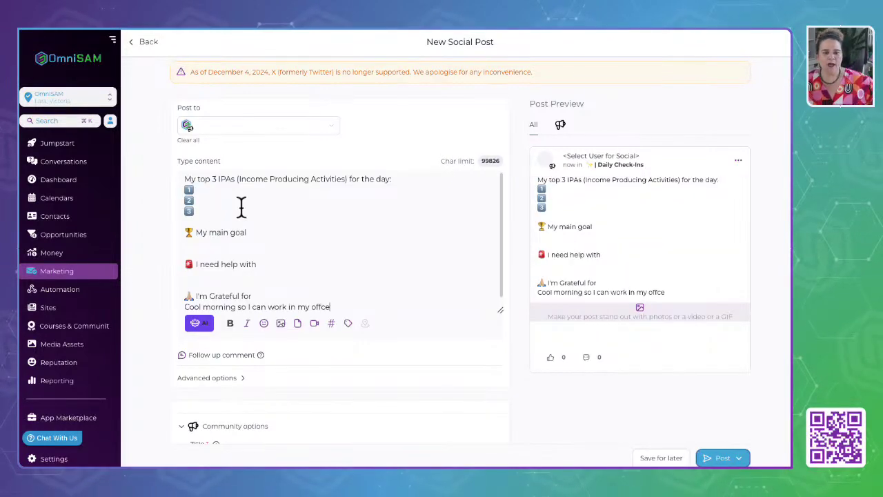
pyautogui.moveTo(187, 183); pyautogui.dragTo(222, 215)
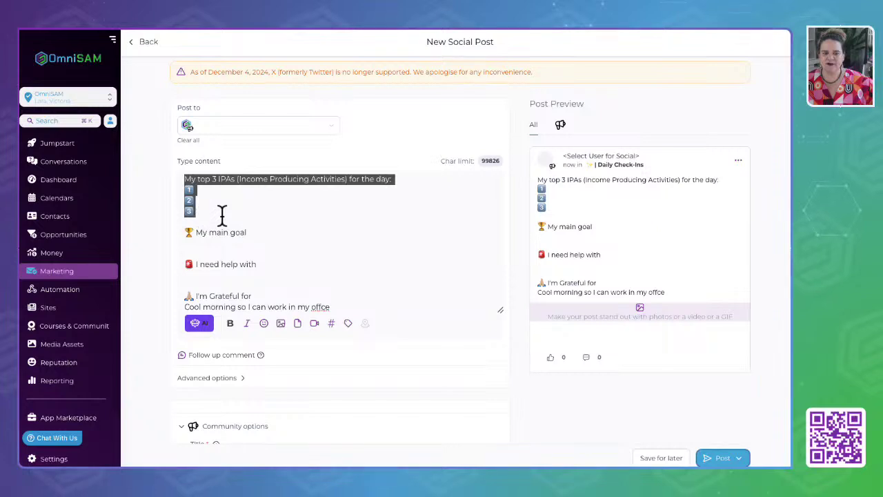
pyautogui.click(199, 245)
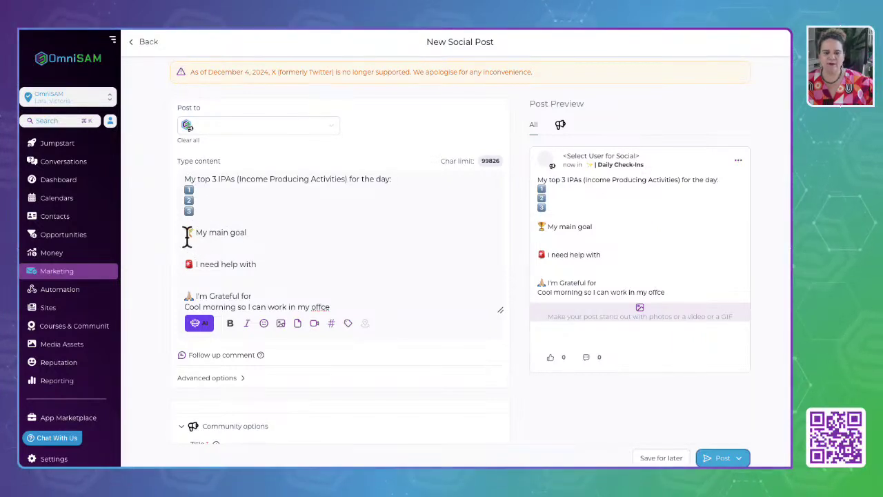
pyautogui.moveTo(187, 234); pyautogui.dragTo(269, 231)
pyautogui.scroll(-1, 270, 232)
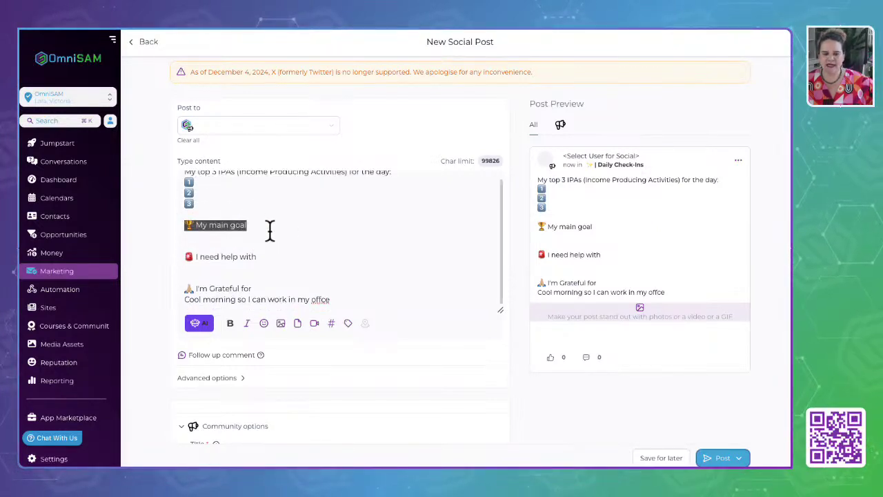
pyautogui.moveTo(189, 256); pyautogui.dragTo(276, 259)
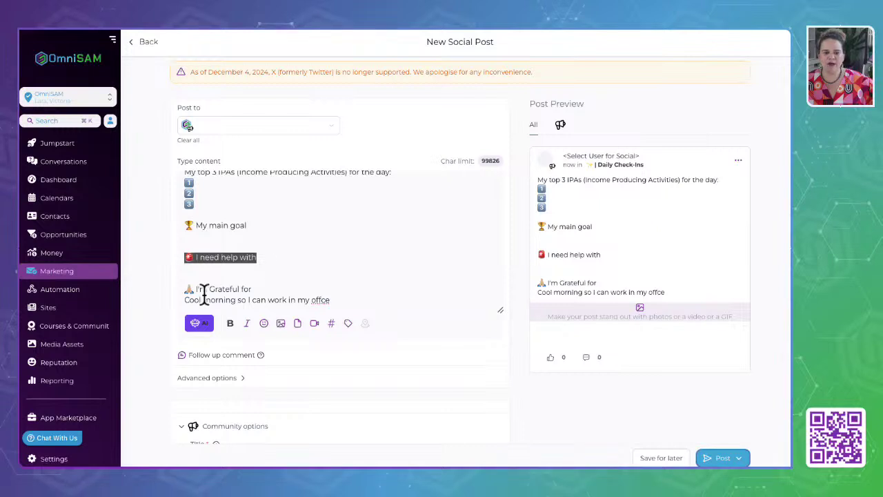
pyautogui.moveTo(185, 290); pyautogui.dragTo(272, 290)
pyautogui.moveTo(336, 300); pyautogui.dragTo(168, 302)
pyautogui.press('BackSpace')
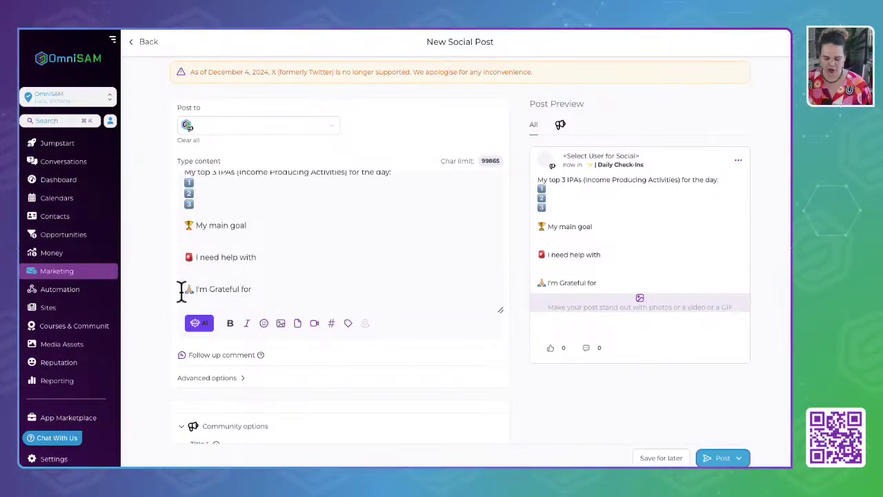
pyautogui.press('BackSpace')
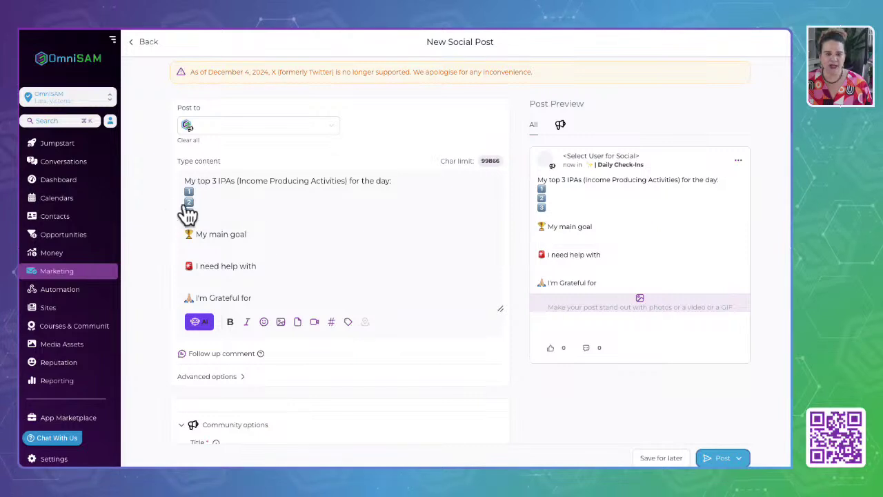
# Add the Morning heading, then the line '(copy and paste info below into the comments for your morning check-in)'.
pyautogui.write('🌅 | Morning - Due No later than 10am')
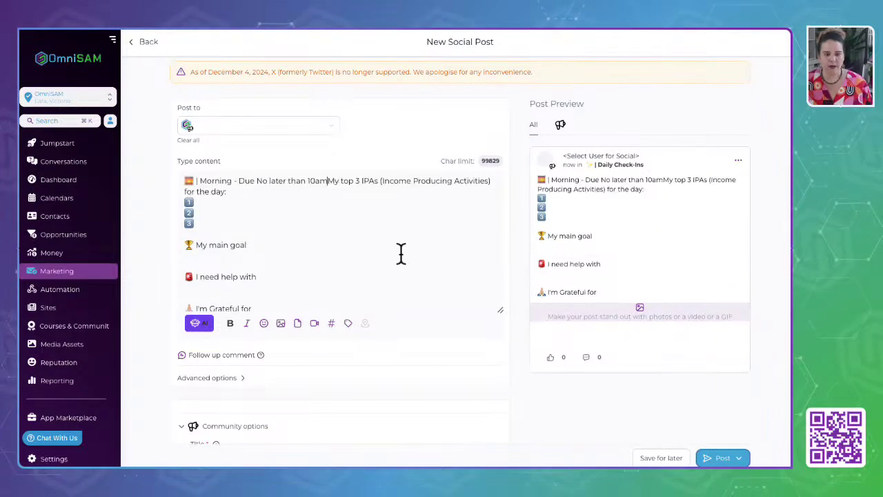
pyautogui.press('Return')
pyautogui.press('Return')
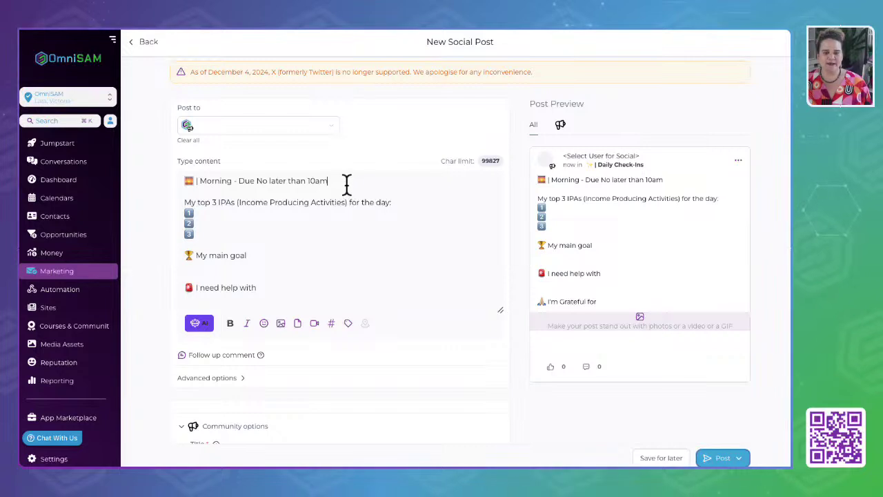
pyautogui.write('(copy and paste')
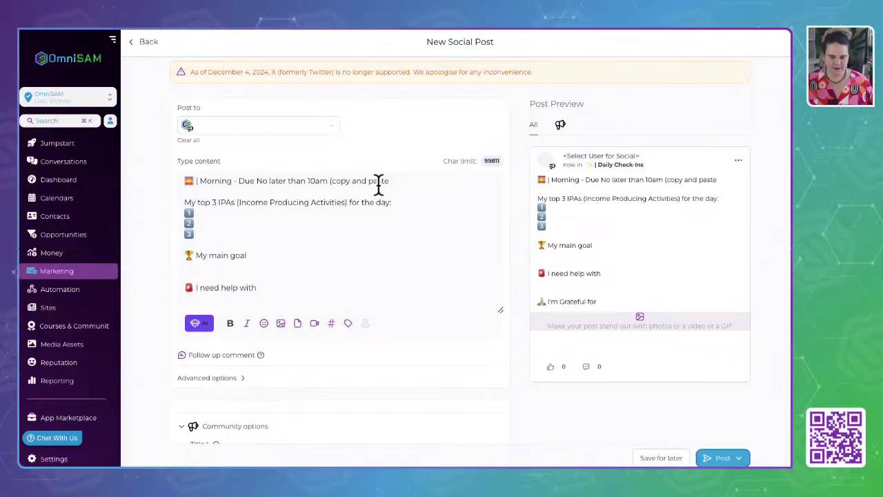
pyautogui.write(' in')
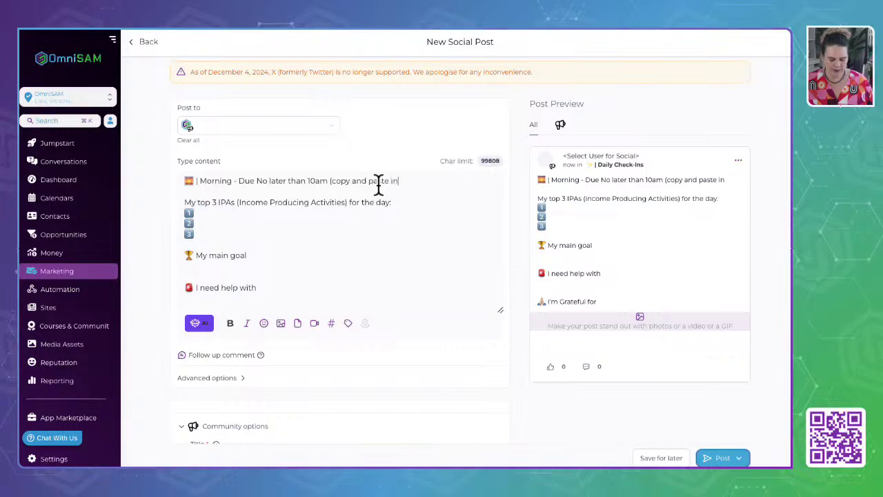
pyautogui.write('fo below a')
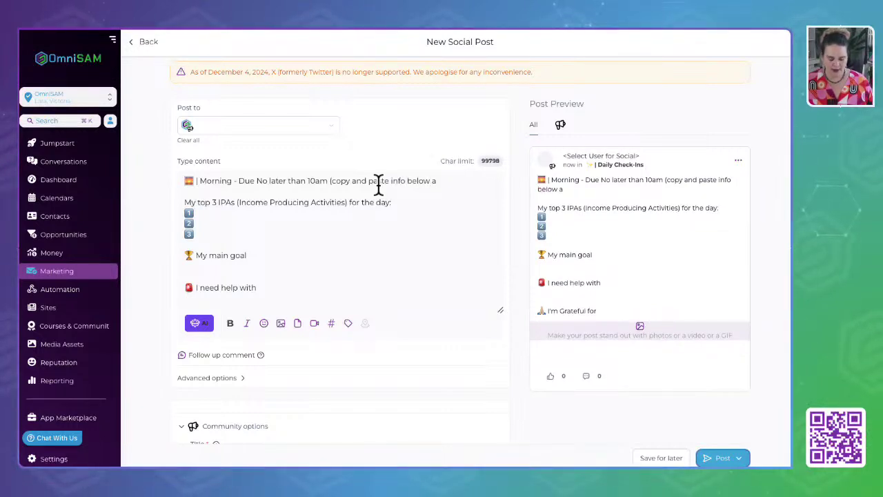
pyautogui.press('BackSpace')
pyautogui.write('in')
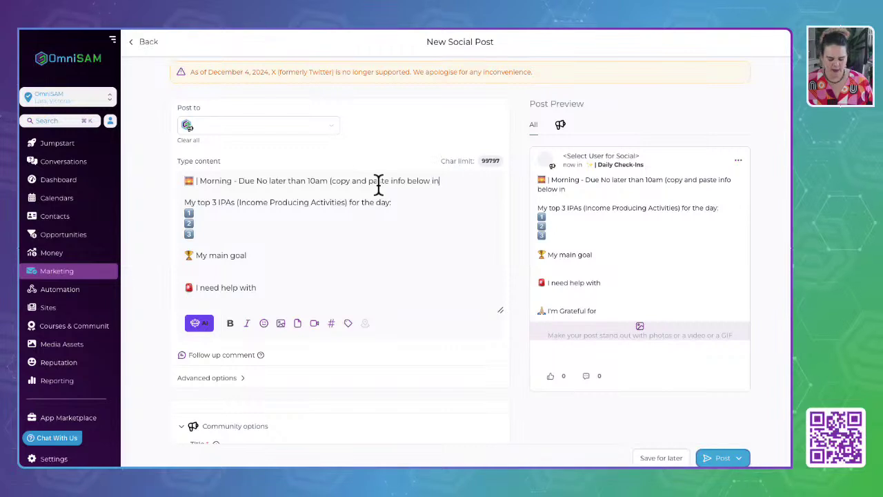
pyautogui.write('to the comments')
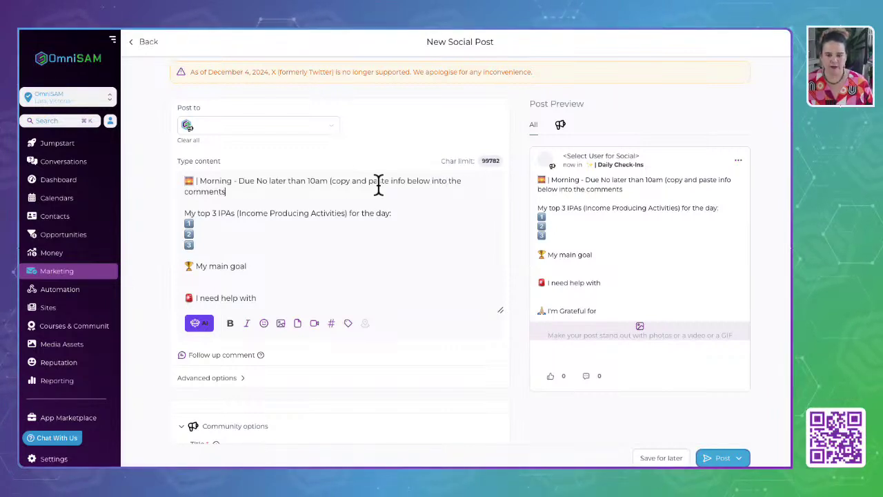
pyautogui.write(' for your')
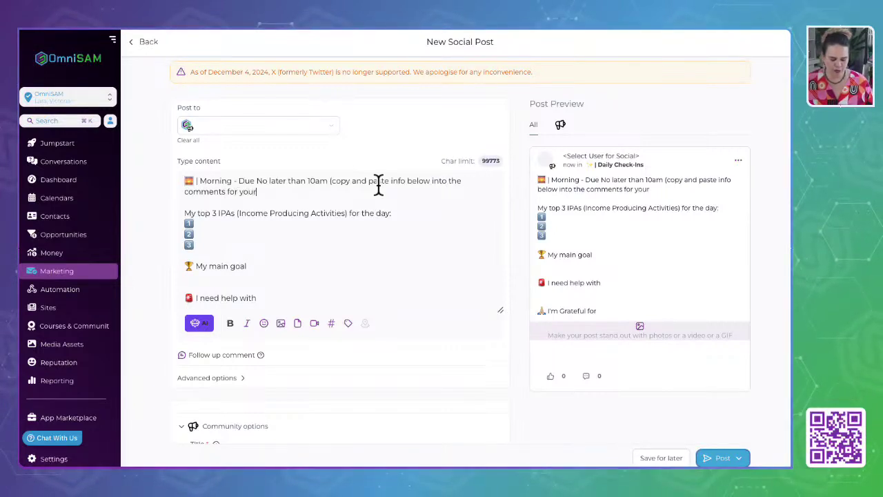
pyautogui.write(' morning checkin')
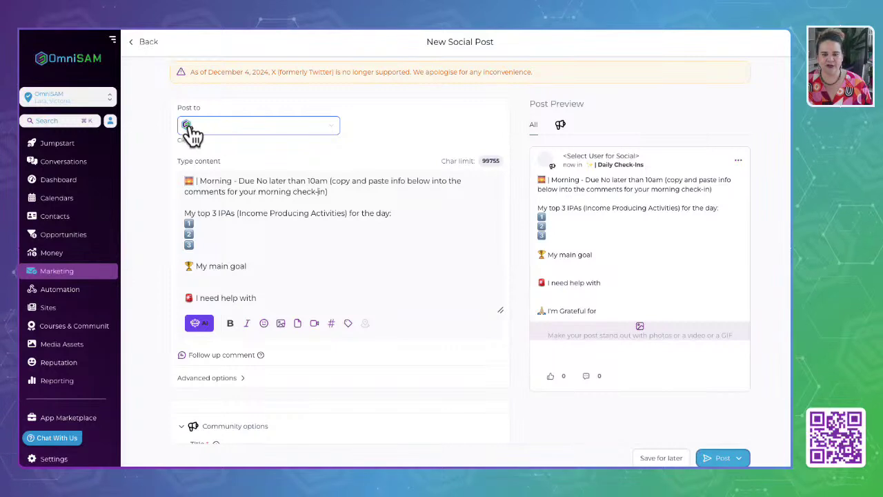
pyautogui.click(330, 126)
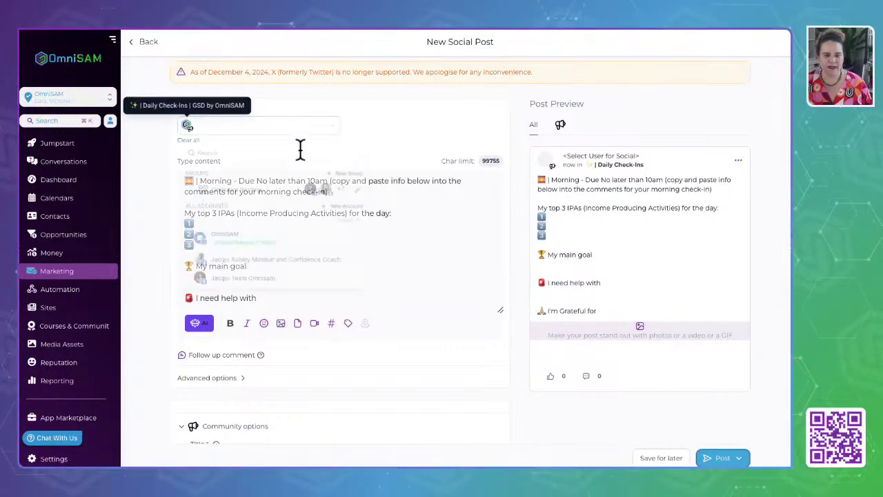
pyautogui.scroll(-10, 235, 243)
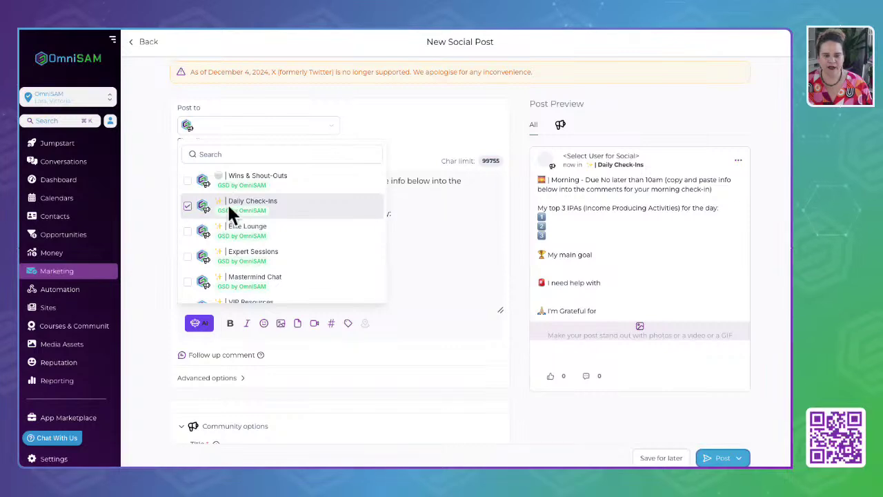
pyautogui.click(443, 230)
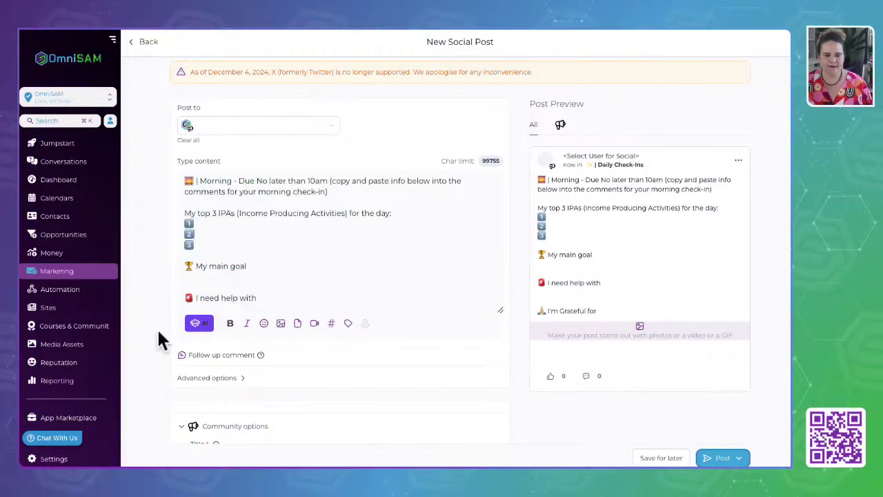
pyautogui.click(280, 323)
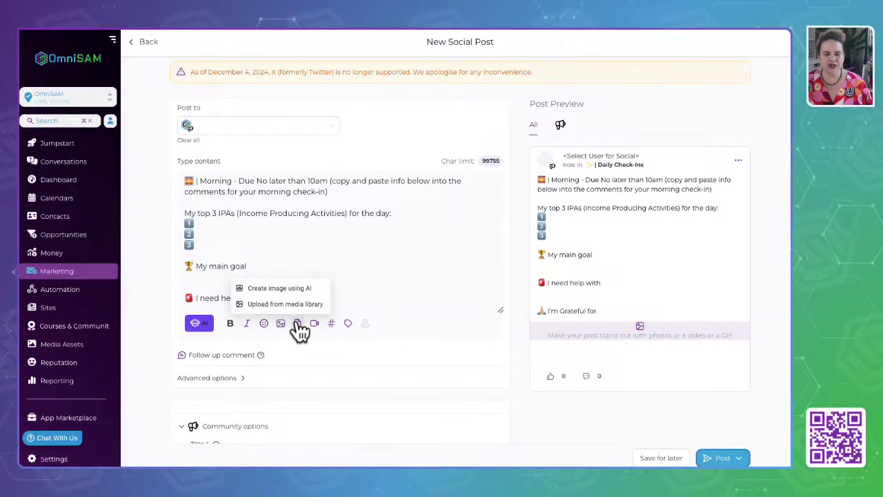
pyautogui.click(270, 288)
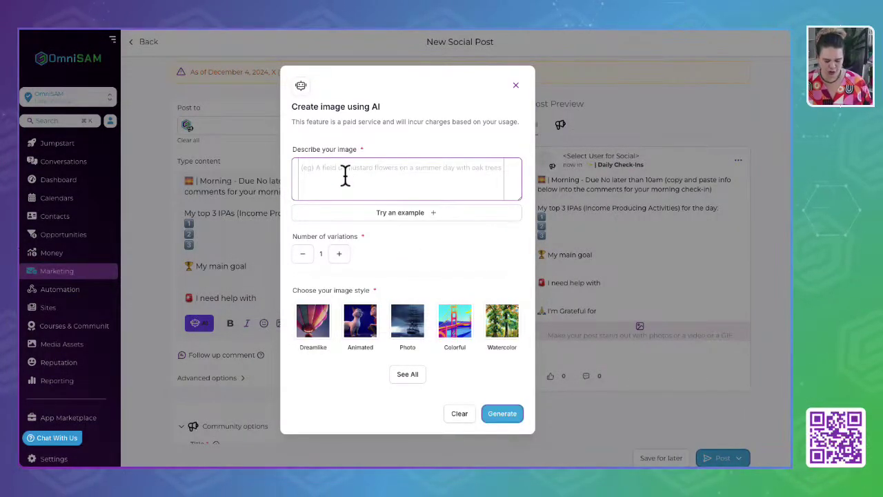
pyautogui.write('Morning')
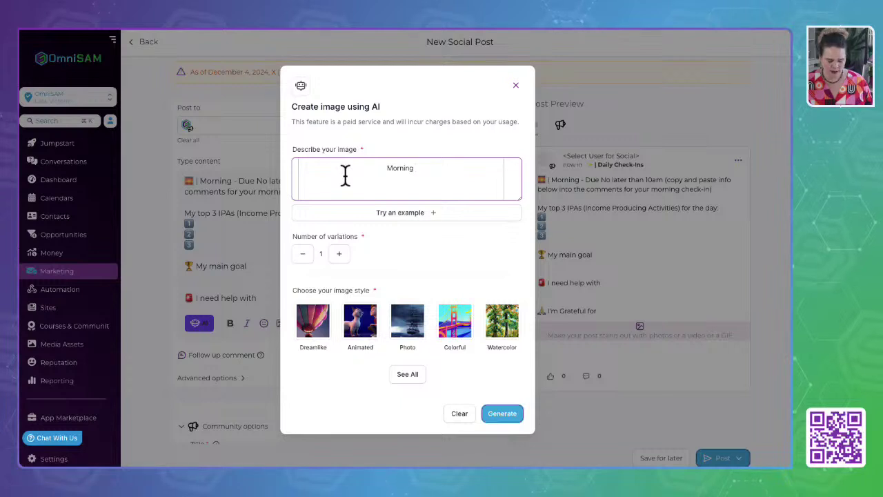
pyautogui.write(' checkin')
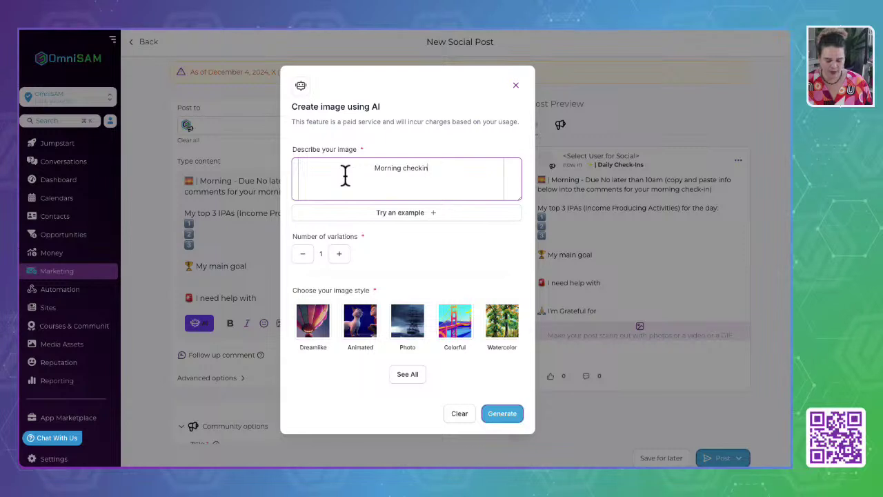
pyautogui.write('for ')
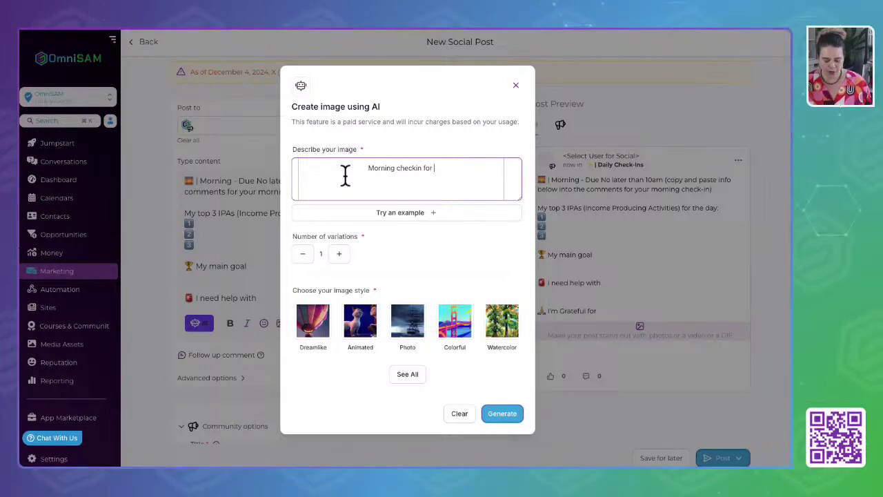
pyautogui.write('income ')
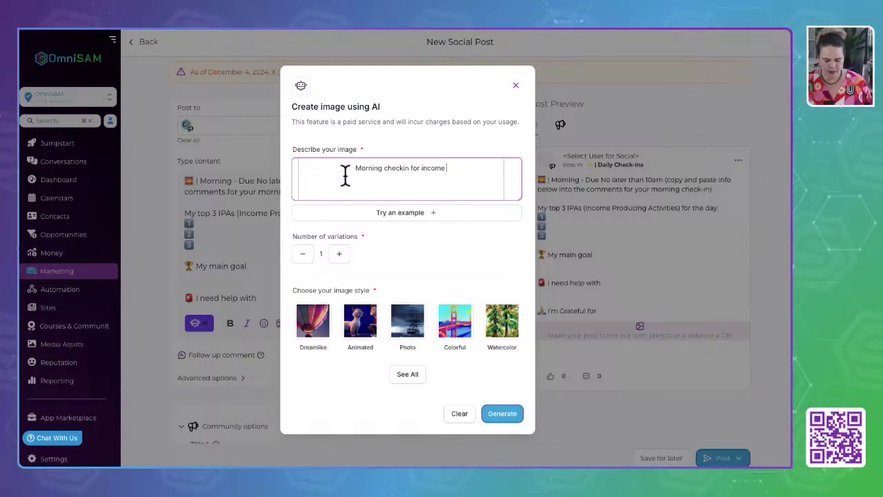
pyautogui.write('producting')
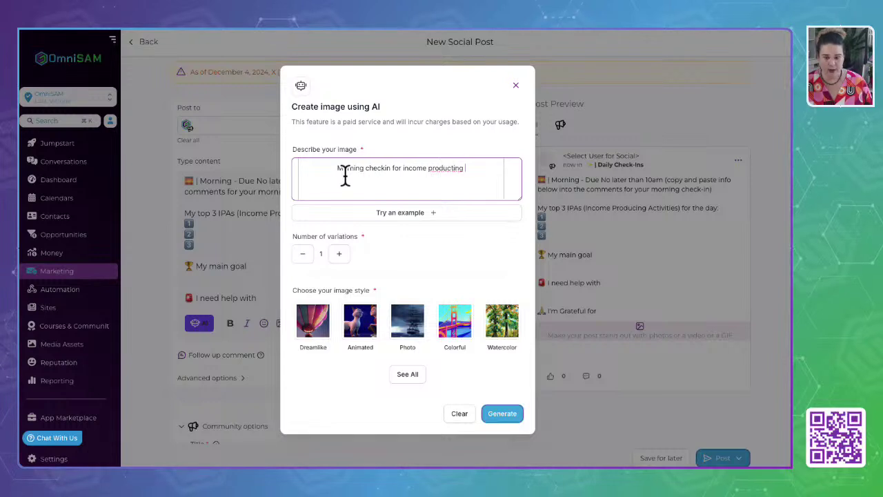
pyautogui.press('BackSpace')
pyautogui.press('BackSpace')
pyautogui.press('BackSpace')
pyautogui.press('BackSpace')
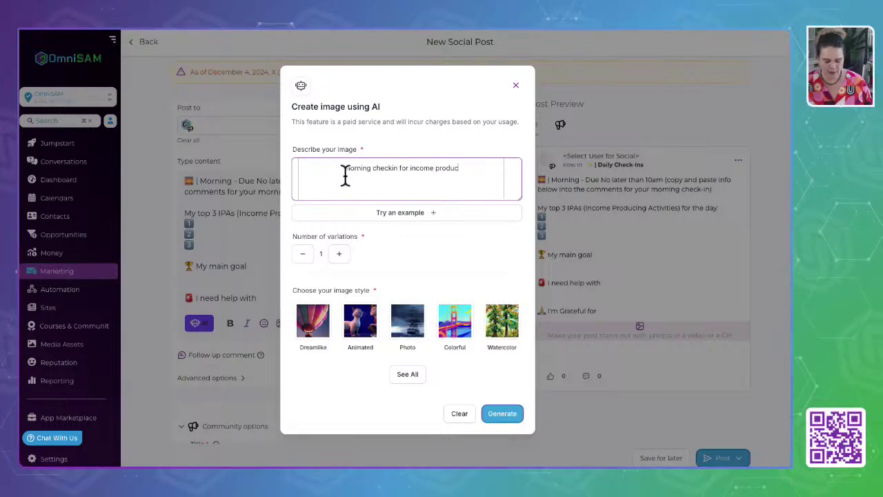
pyautogui.write('ing activie')
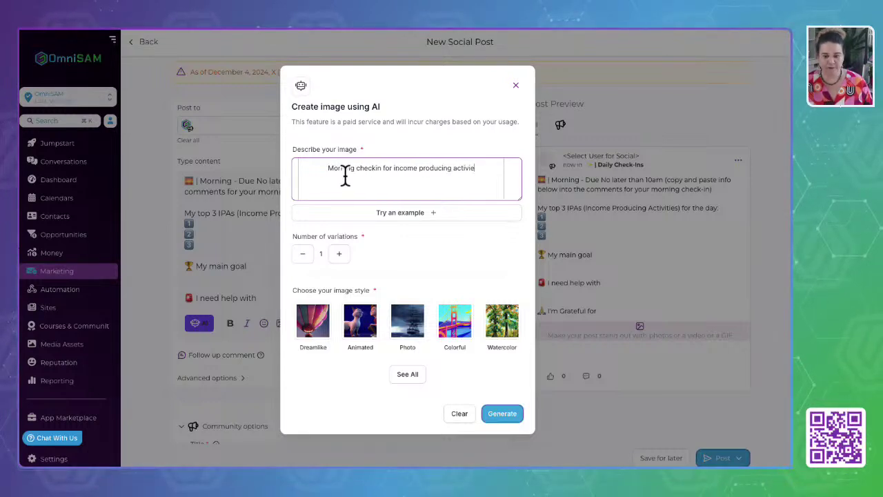
pyautogui.press('BackSpace')
pyautogui.write('tes')
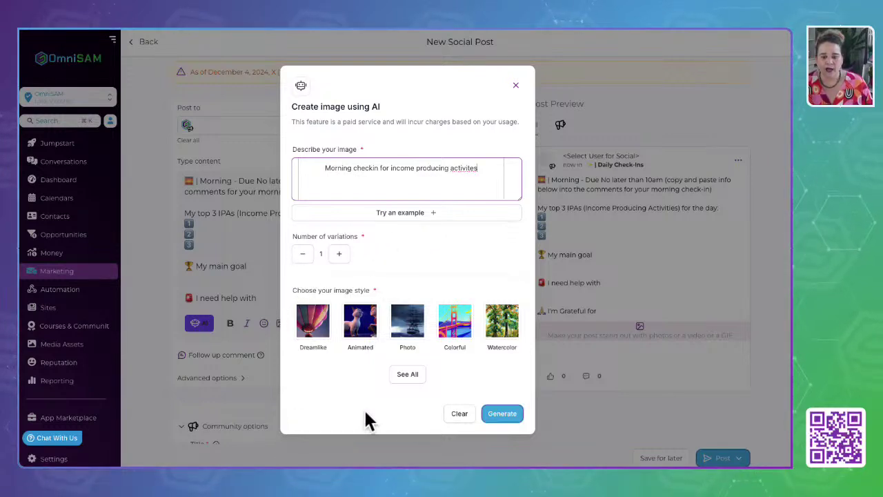
pyautogui.click(314, 321)
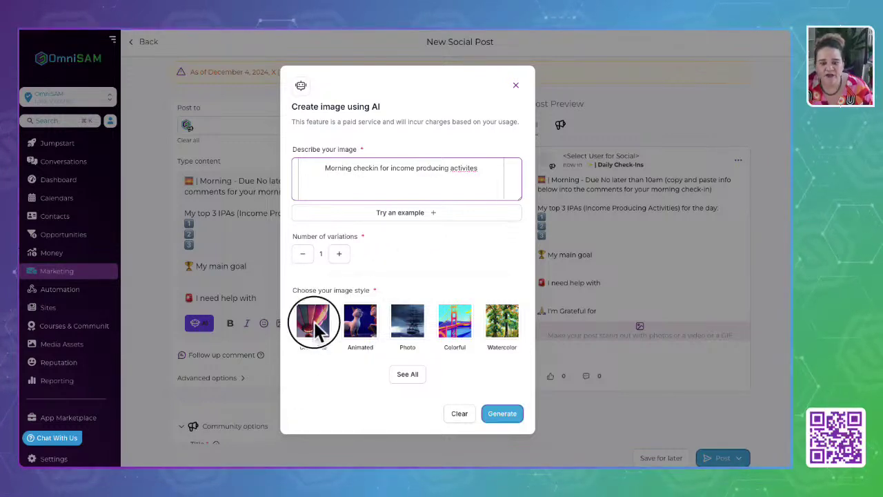
pyautogui.rightClick(462, 168)
pyautogui.click(481, 175)
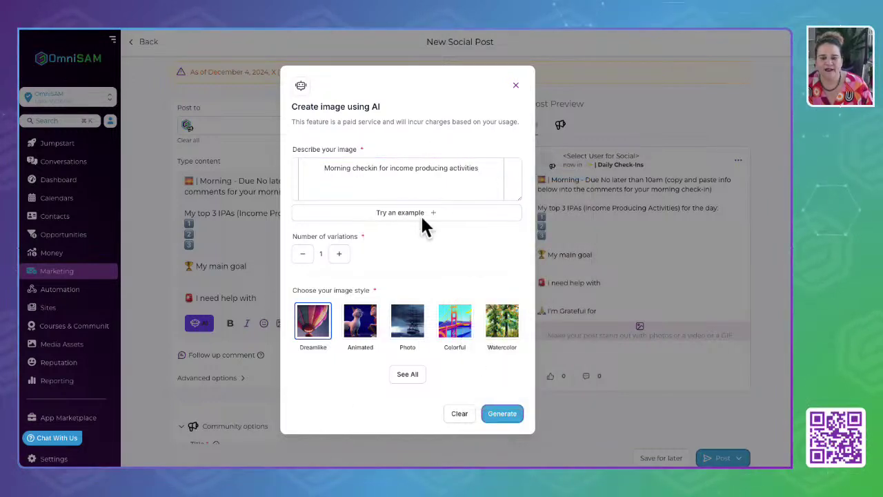
pyautogui.click(503, 416)
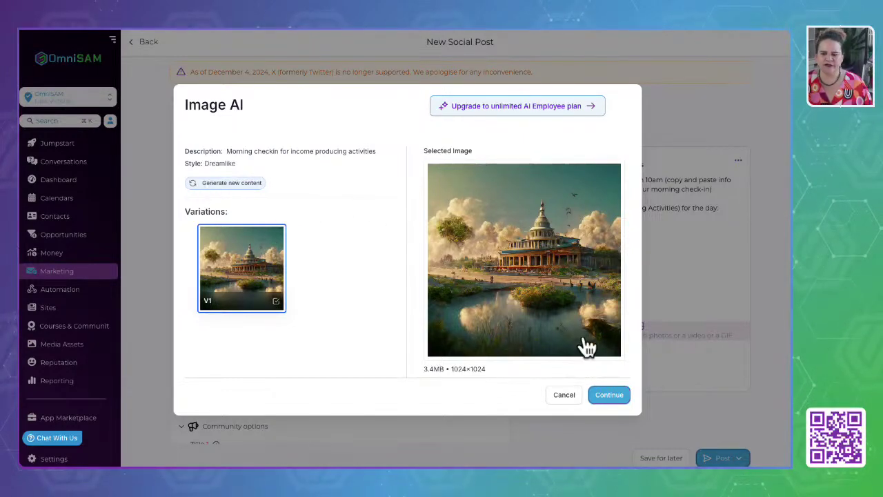
pyautogui.click(564, 393)
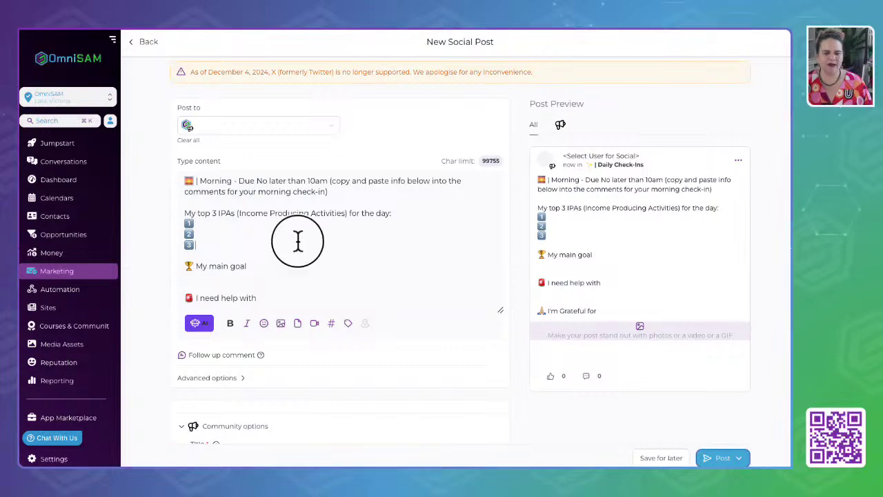
# Copy the prompts from 'My top 3 IPAs' to 'I'm Grateful for' into a new follow-up comment.
pyautogui.scroll(-1, 277, 272)
pyautogui.scroll(-2, 276, 271)
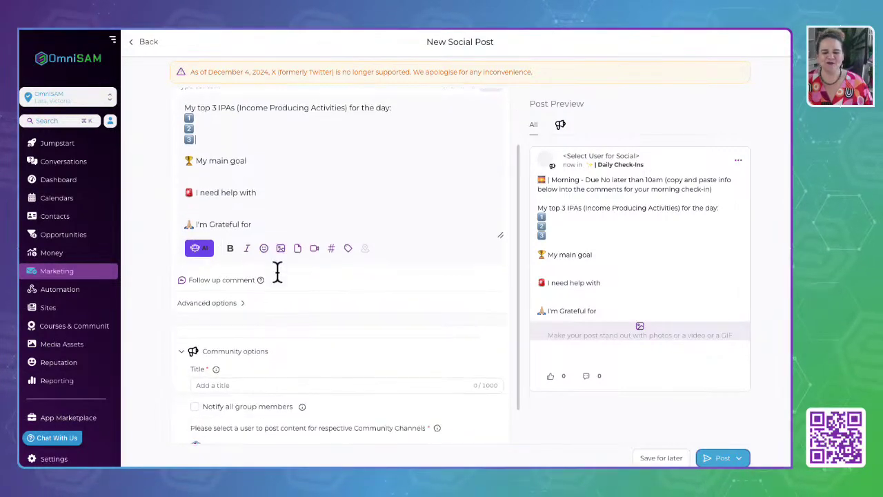
pyautogui.click(214, 280)
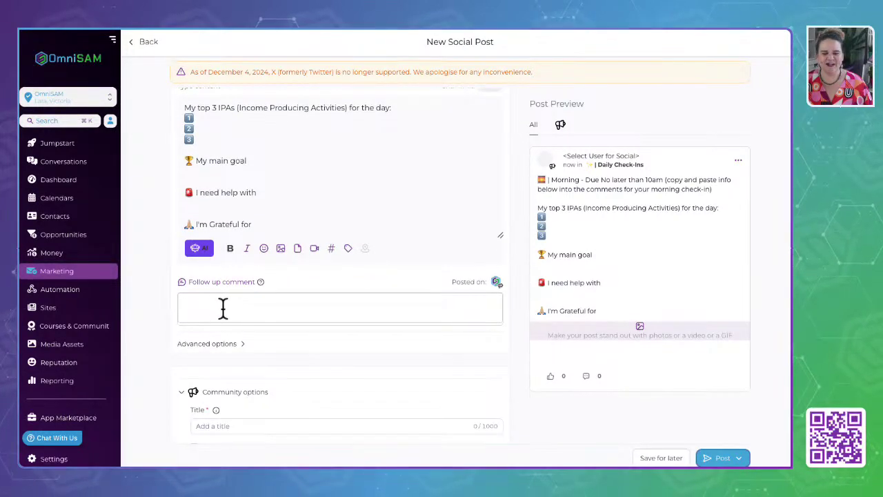
pyautogui.moveTo(252, 225); pyautogui.dragTo(290, 236)
pyautogui.click(187, 138)
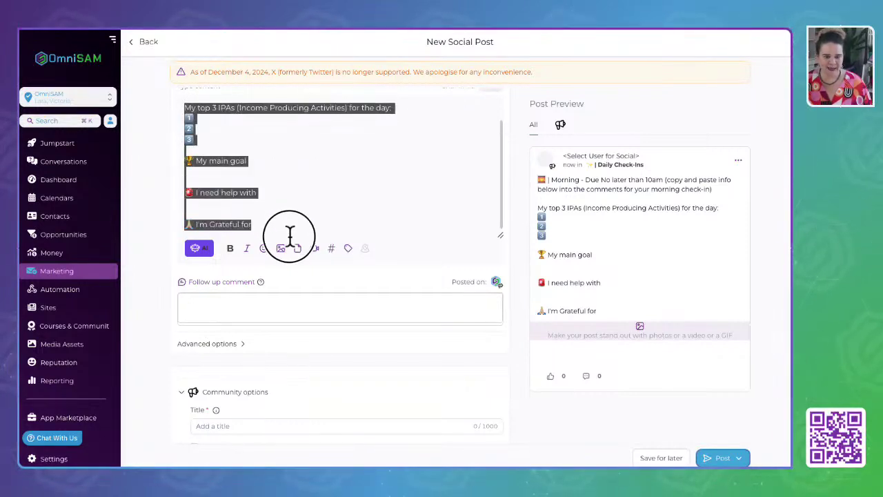
pyautogui.click(205, 299)
pyautogui.hotkey('ctrl', 'v')
pyautogui.scroll(3, 266, 317)
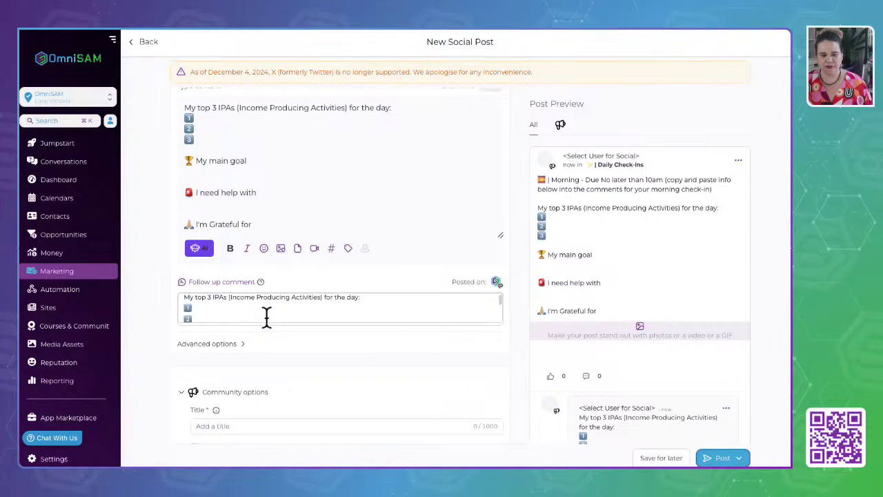
pyautogui.scroll(-3, 266, 317)
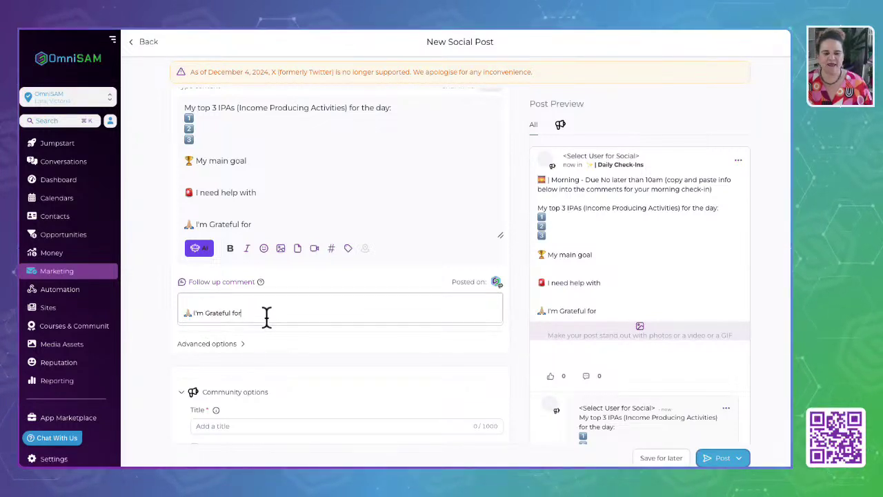
pyautogui.scroll(-2, 254, 397)
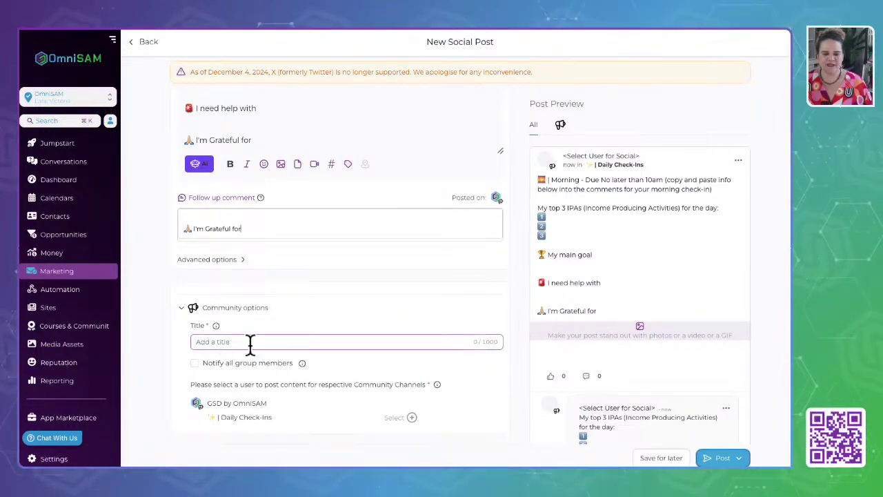
pyautogui.click(250, 342)
pyautogui.write('Mornin')
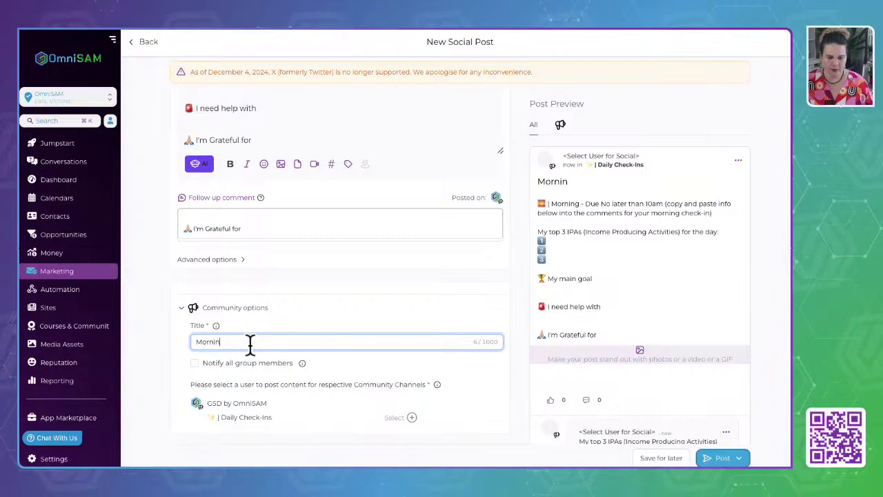
pyautogui.write('g Chec')
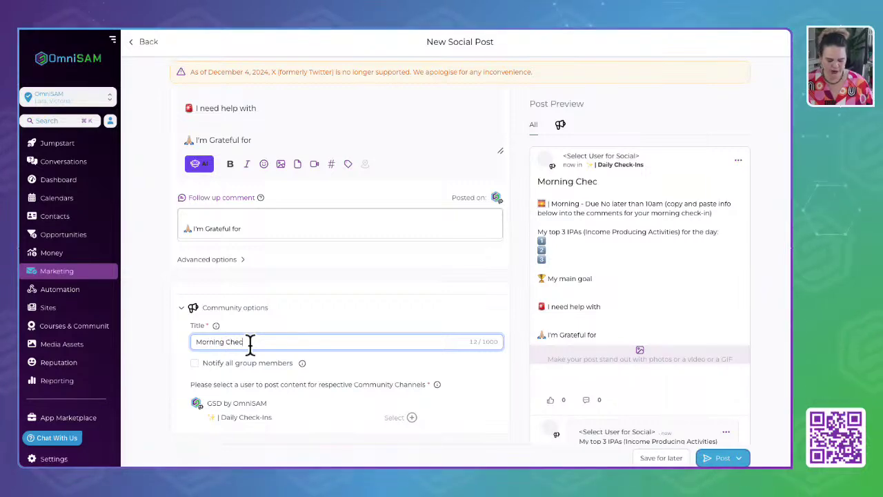
pyautogui.write('kin')
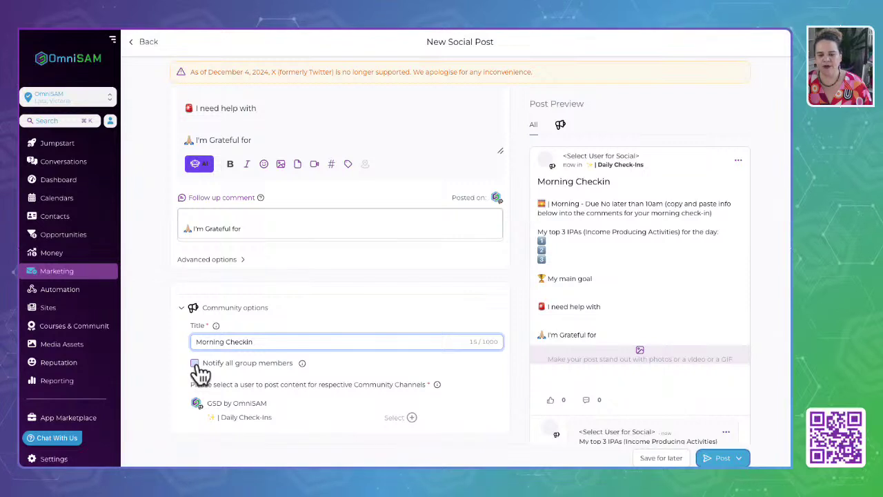
pyautogui.moveTo(302, 370)
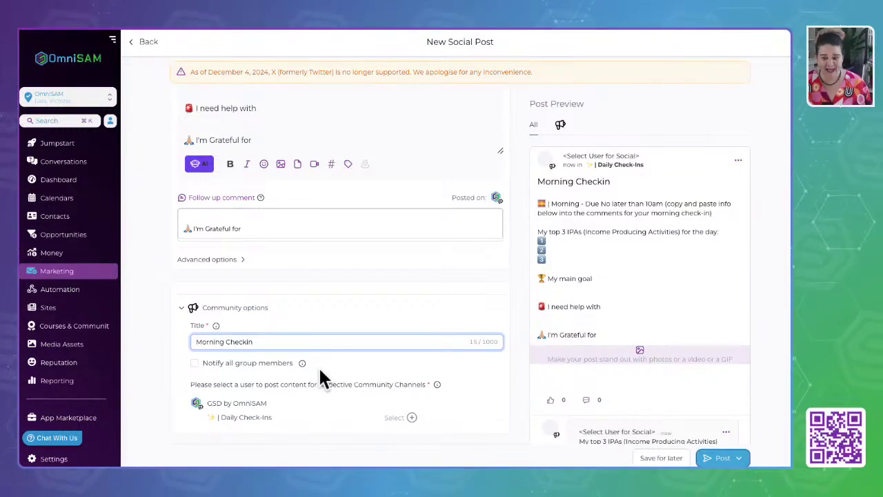
pyautogui.scroll(2, 318, 366)
pyautogui.scroll(1, 313, 356)
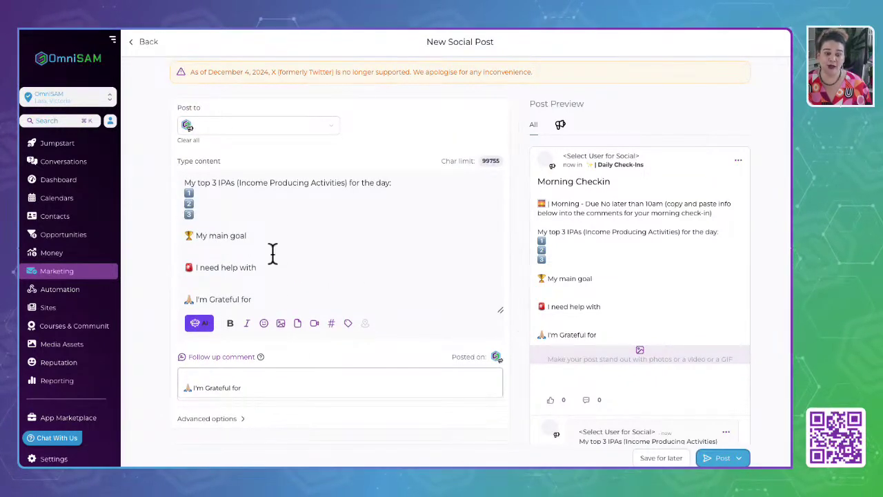
pyautogui.scroll(-3, 273, 253)
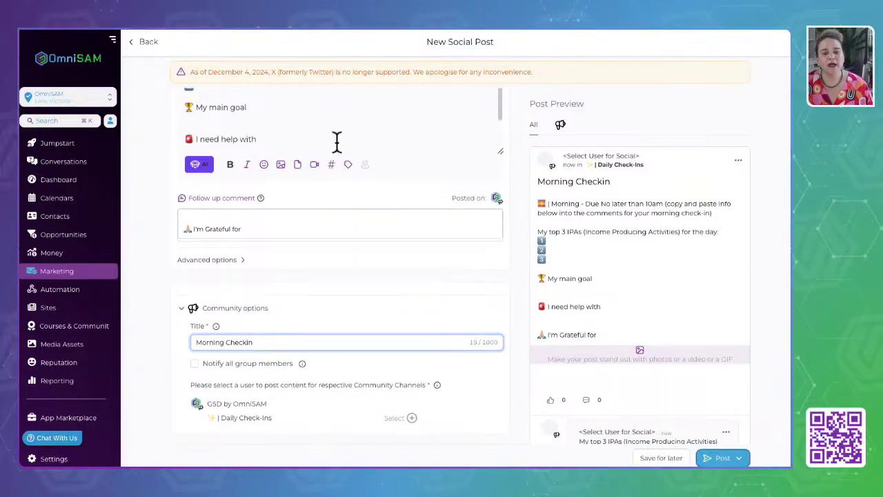
pyautogui.scroll(2, 337, 142)
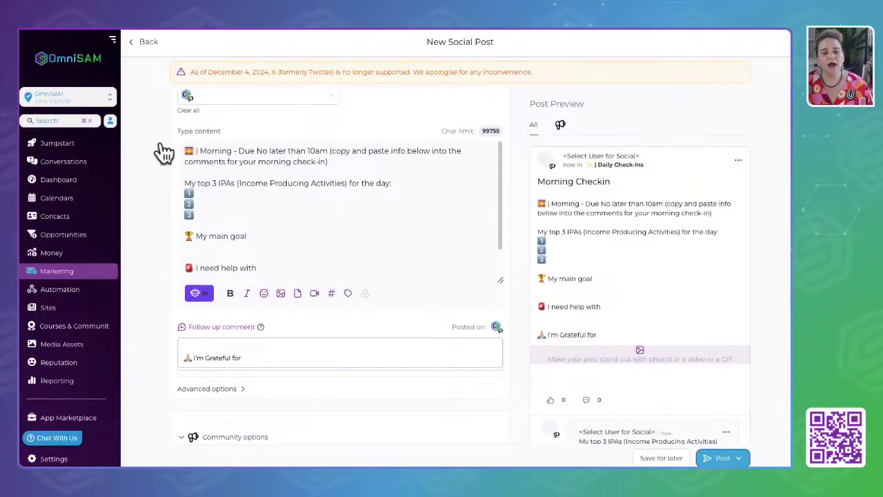
# Browse the dynamic date and time values without inserting any.
pyautogui.click(348, 293)
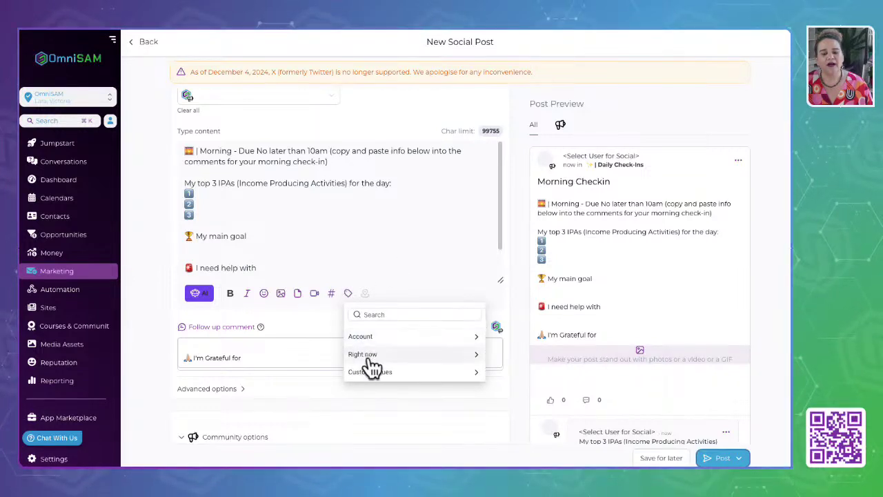
pyautogui.click(366, 355)
pyautogui.scroll(-1, 378, 394)
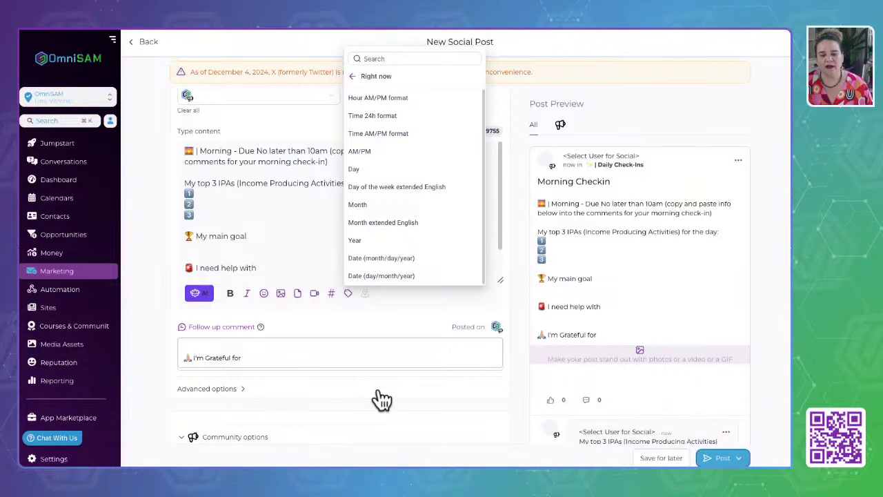
pyautogui.click(293, 233)
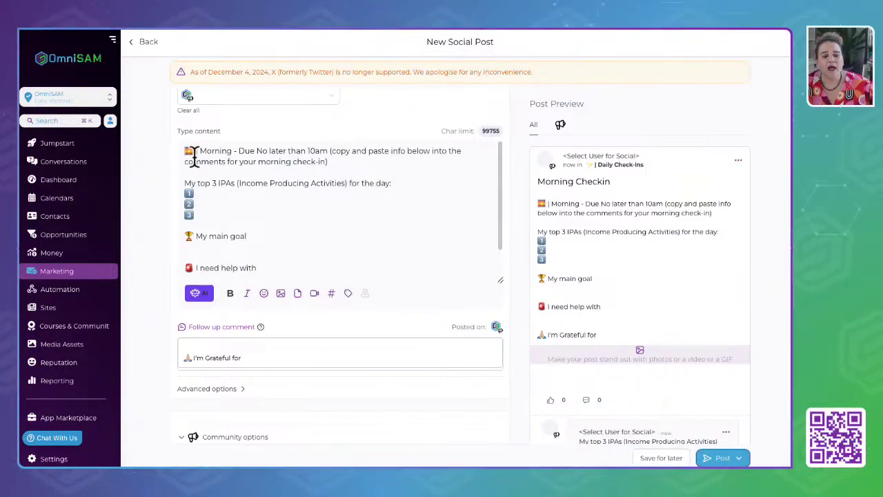
# Bold the opening line 'Morning - Due No later than 10am'.
pyautogui.moveTo(336, 163); pyautogui.dragTo(185, 158)
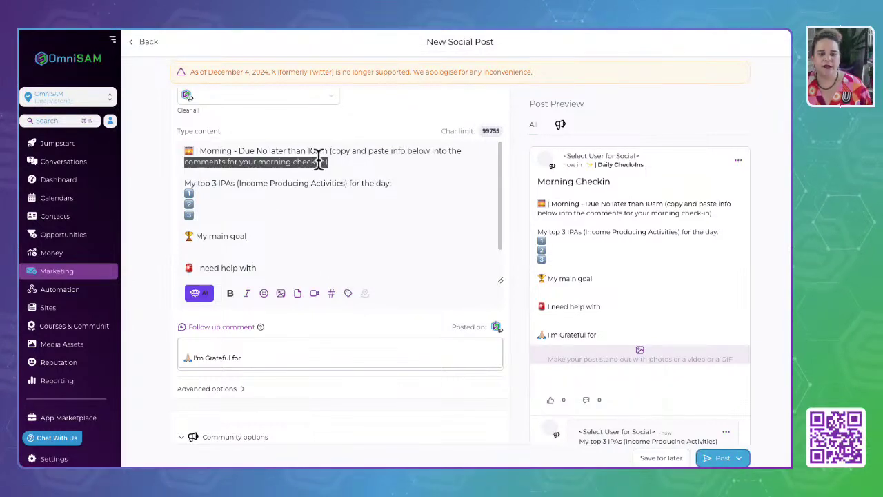
pyautogui.click(319, 159)
pyautogui.moveTo(327, 150); pyautogui.dragTo(180, 150)
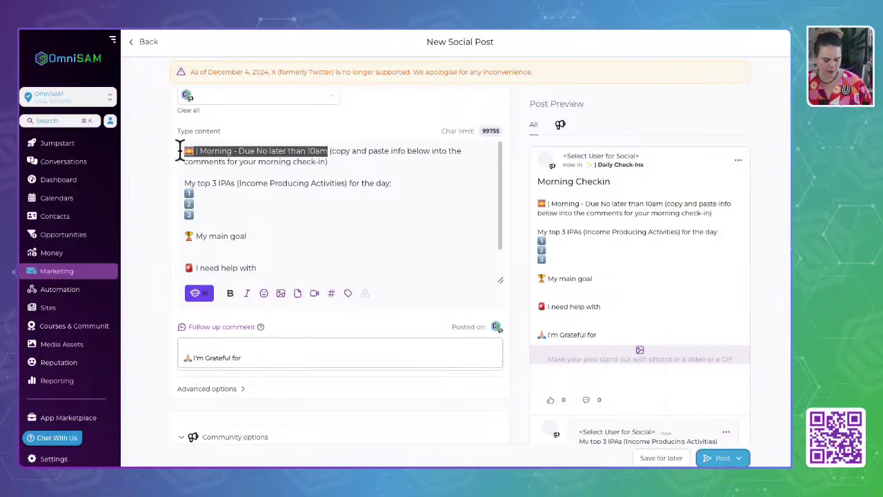
pyautogui.click(230, 292)
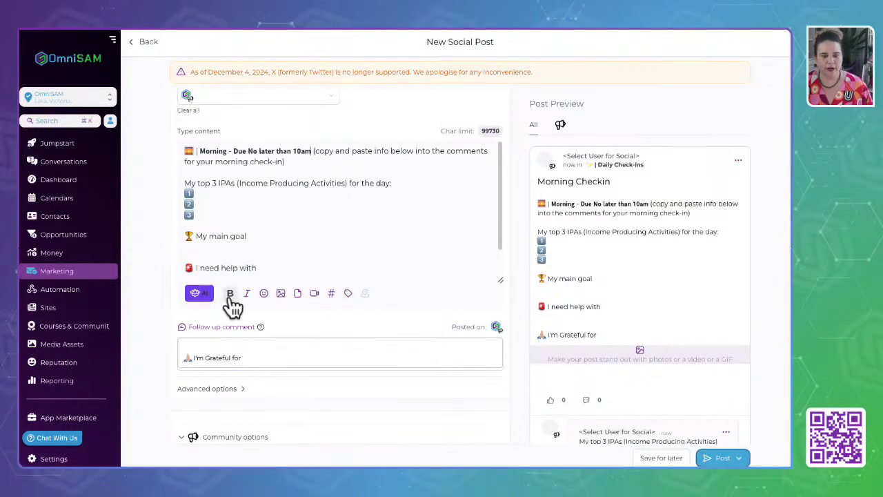
# Open the Schedule Recurring Posts option from the Post dropdown.
pyautogui.hotkey('ctrl', 'a')
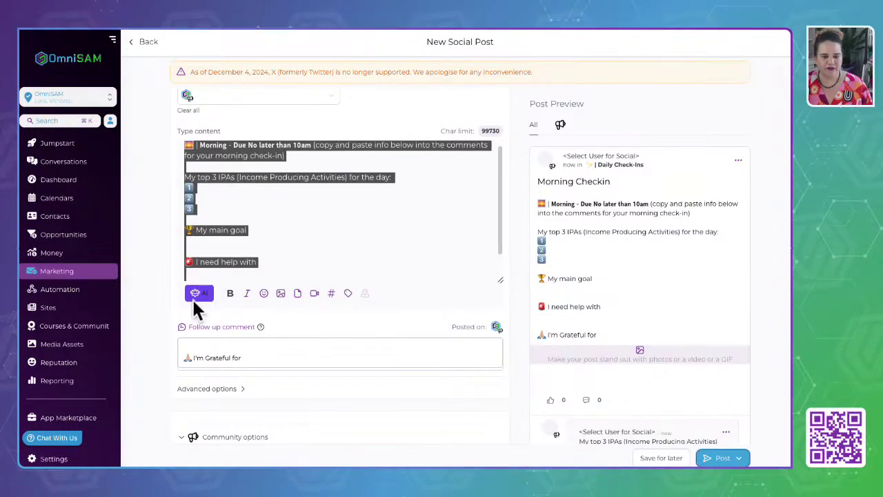
pyautogui.click(350, 243)
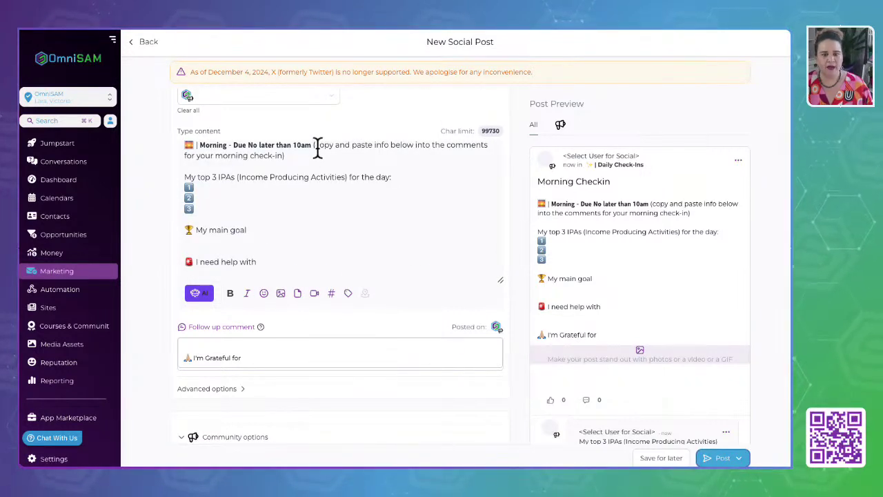
pyautogui.moveTo(314, 146); pyautogui.dragTo(175, 142)
pyautogui.scroll(-3, 700, 383)
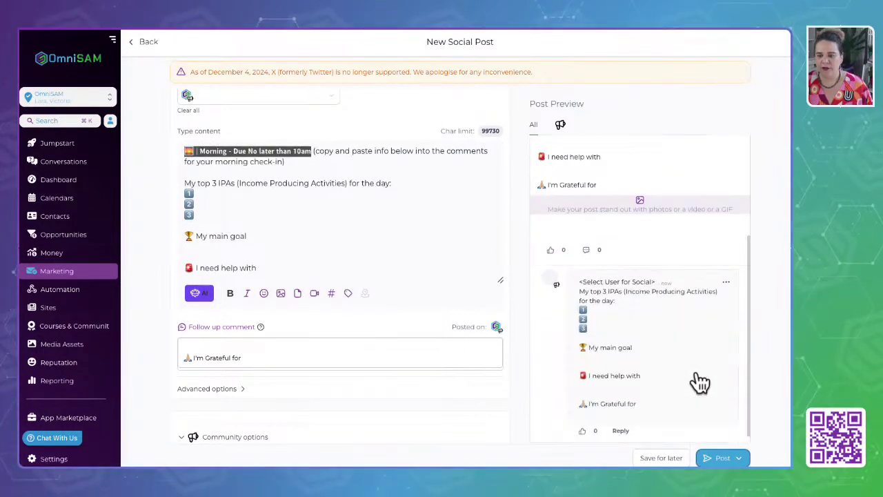
pyautogui.scroll(3, 695, 369)
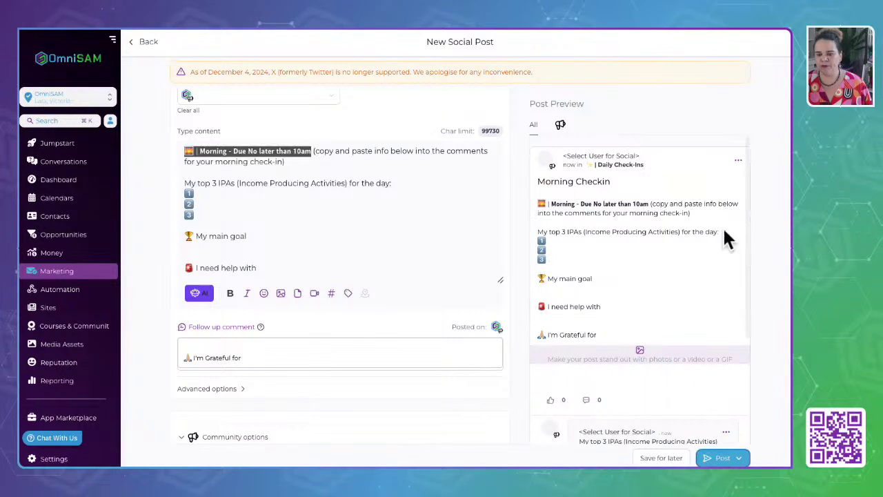
pyautogui.click(737, 459)
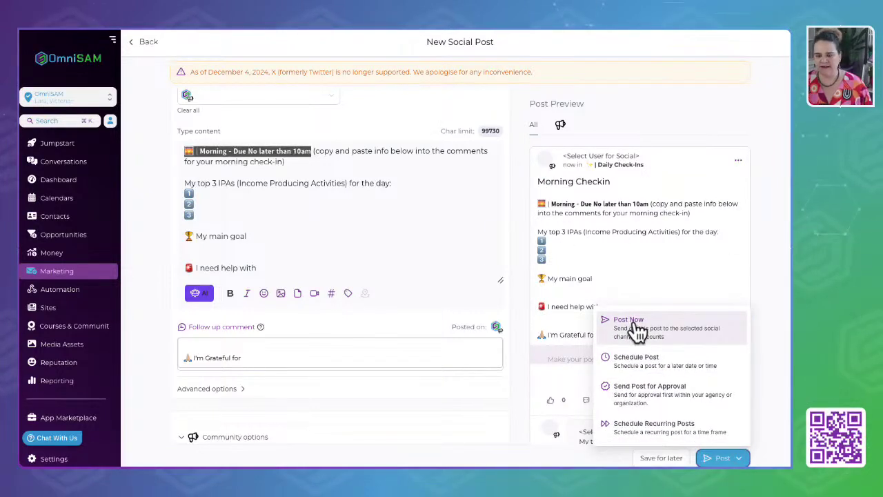
pyautogui.click(636, 433)
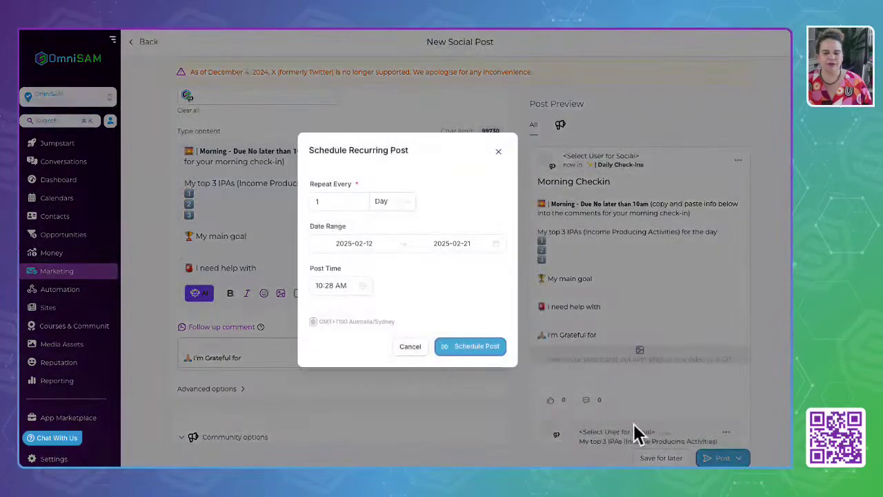
# Keep the repeat at every 1 Day and set the date range 2025-02-13 to 2030-02-28.
pyautogui.click(392, 204)
pyautogui.click(390, 224)
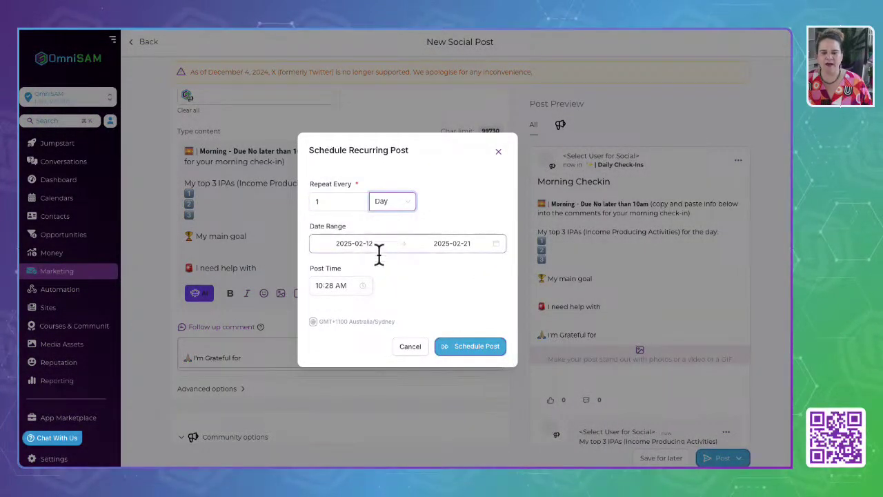
pyautogui.click(482, 244)
pyautogui.moveTo(450, 244); pyautogui.dragTo(442, 244)
pyautogui.write('30')
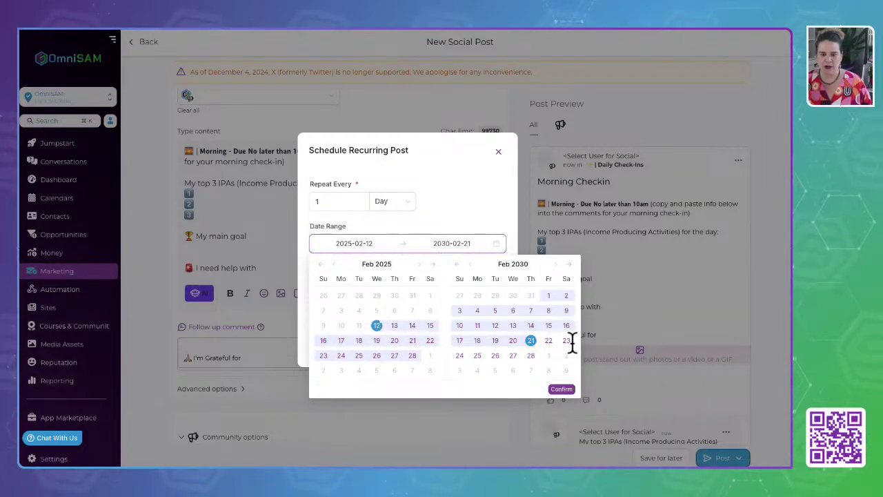
pyautogui.click(562, 390)
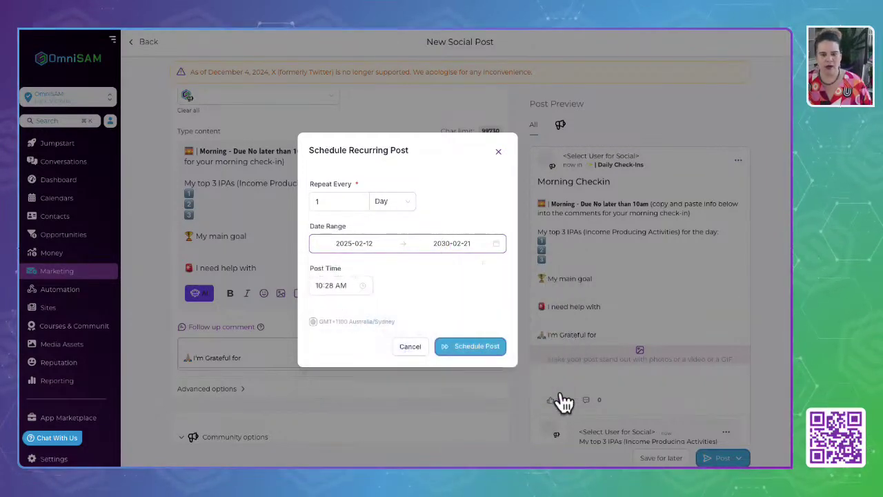
pyautogui.click(325, 288)
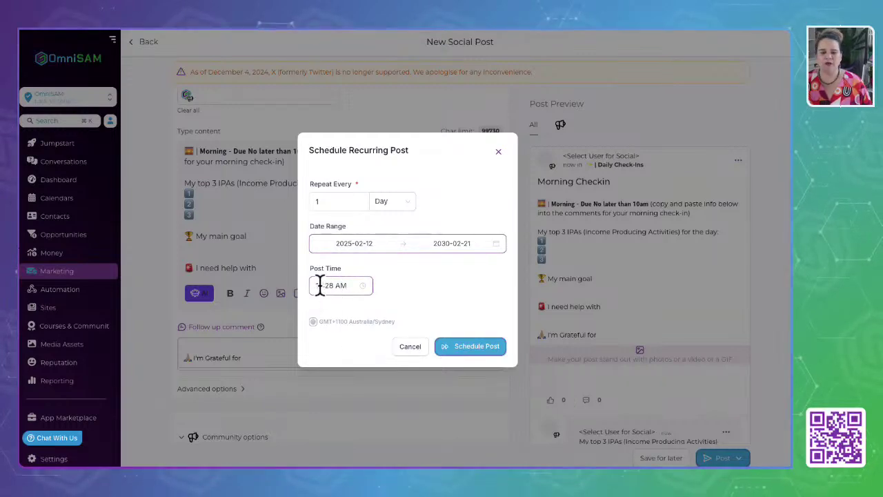
pyautogui.click(321, 285)
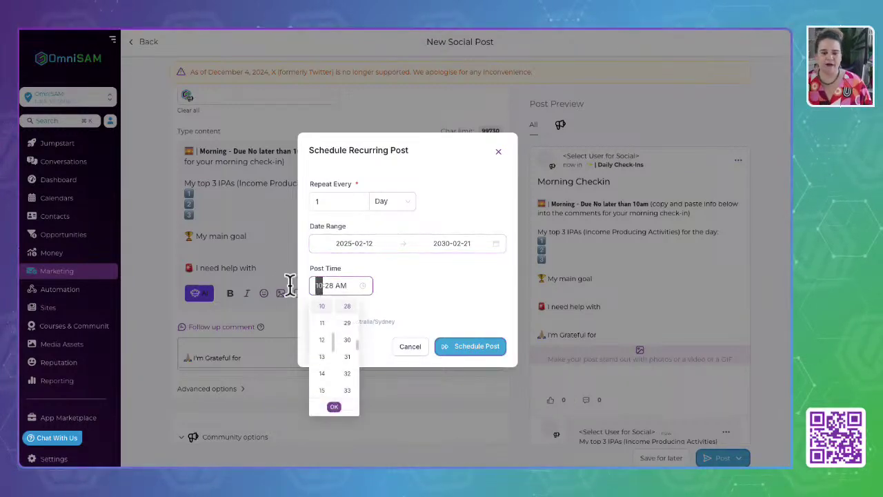
pyautogui.click(367, 243)
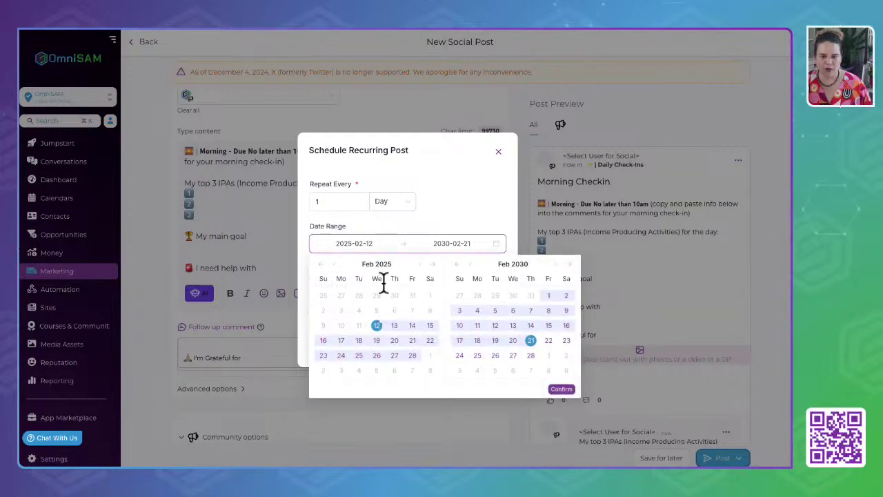
pyautogui.click(394, 325)
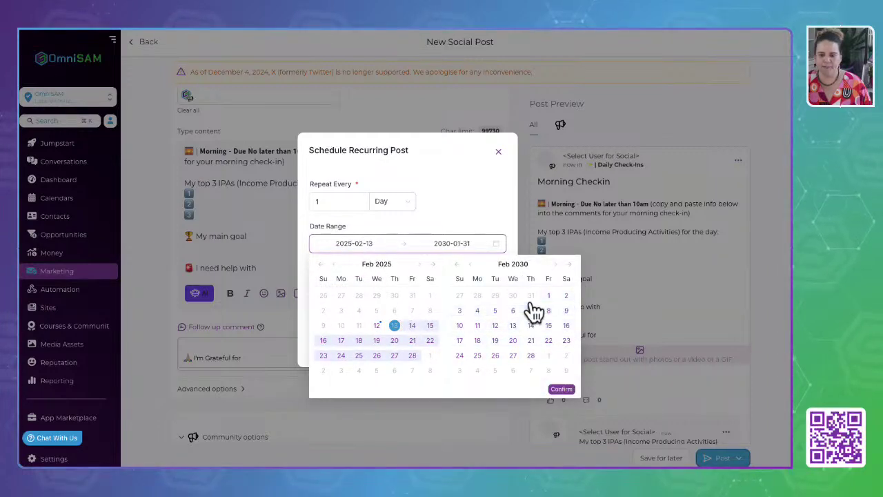
pyautogui.click(530, 355)
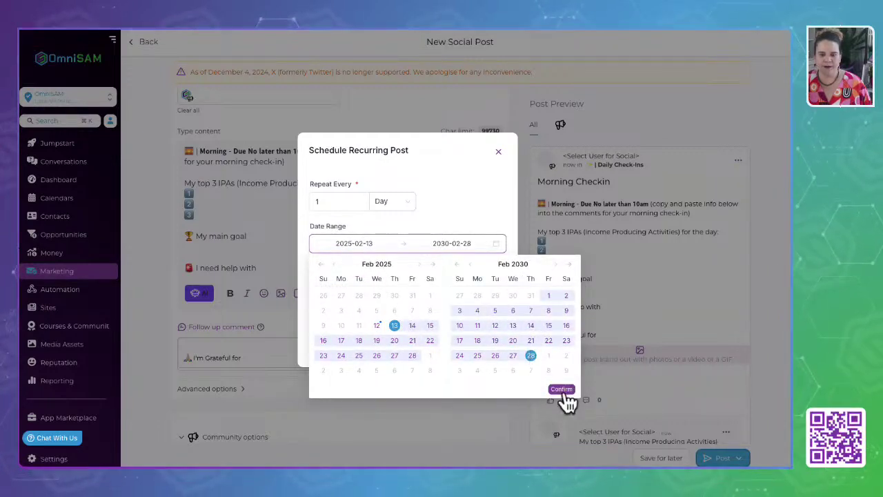
pyautogui.click(561, 389)
# Set the recurring post time to 5:00 AM.
pyautogui.click(322, 285)
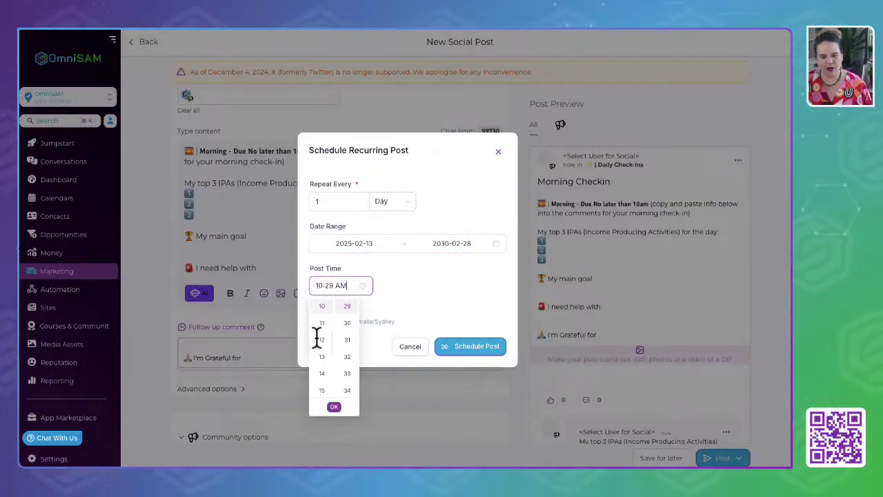
pyautogui.scroll(5, 329, 366)
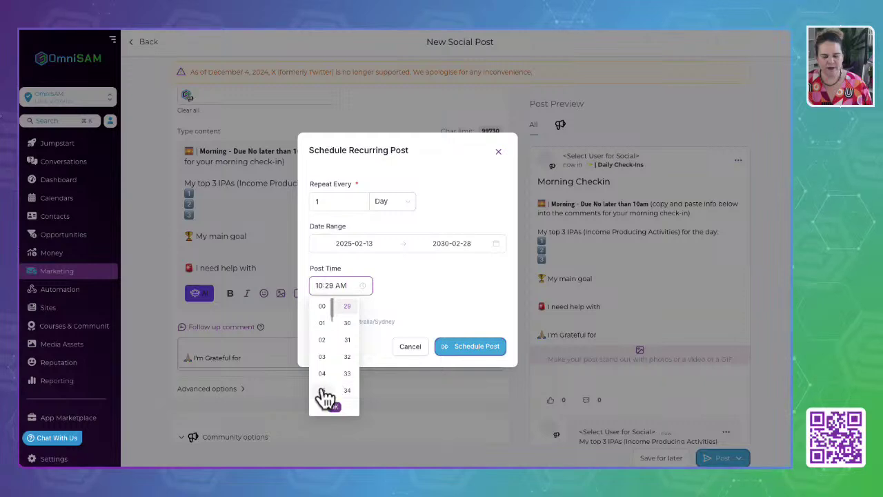
pyautogui.click(323, 389)
pyautogui.doubleClick(338, 285)
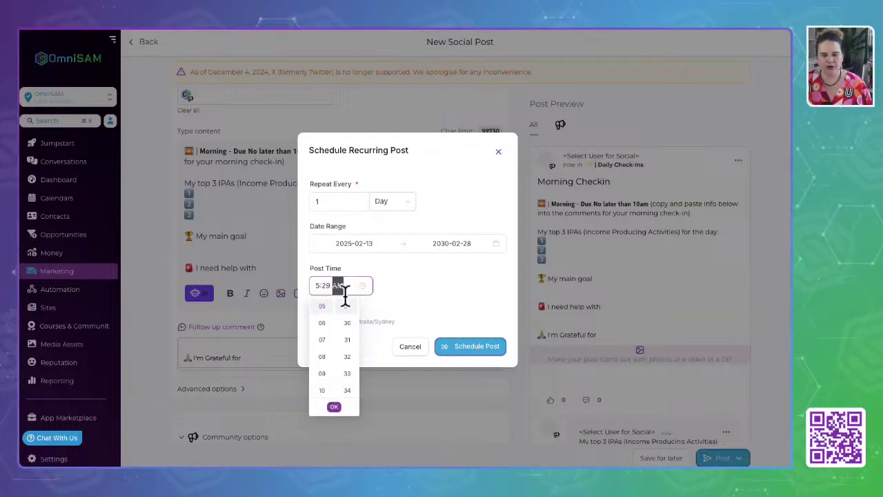
pyautogui.scroll(10, 348, 338)
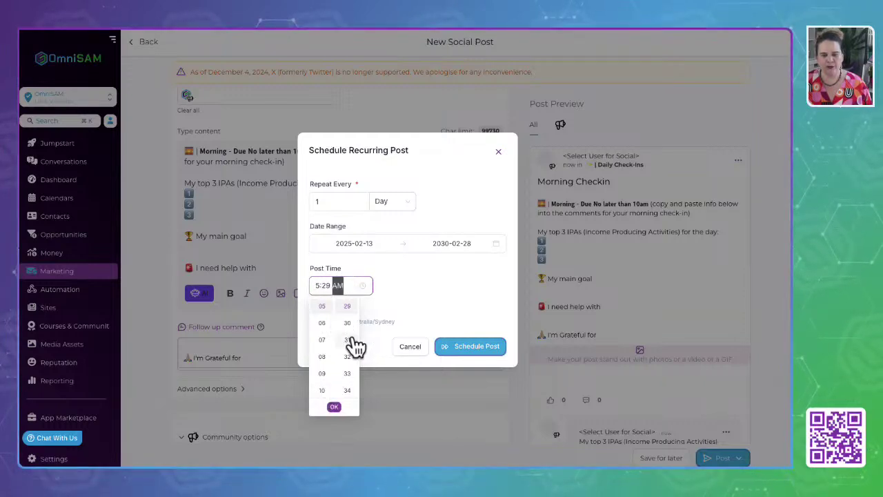
pyautogui.click(417, 268)
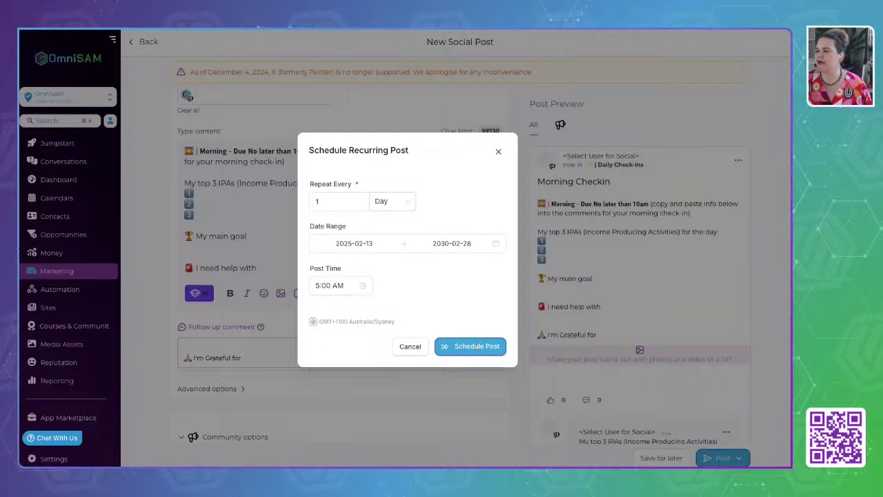
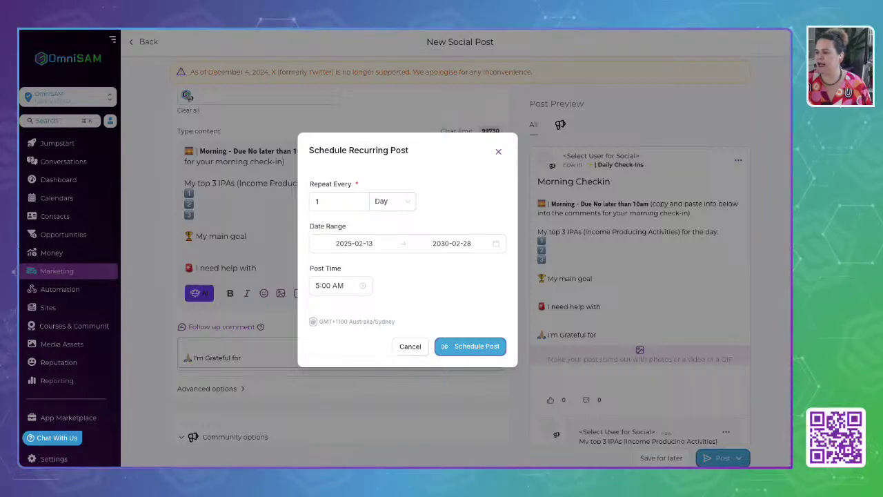
# Change the recurring post time from 5:00 AM to 12:00 AM.
pyautogui.click(319, 286)
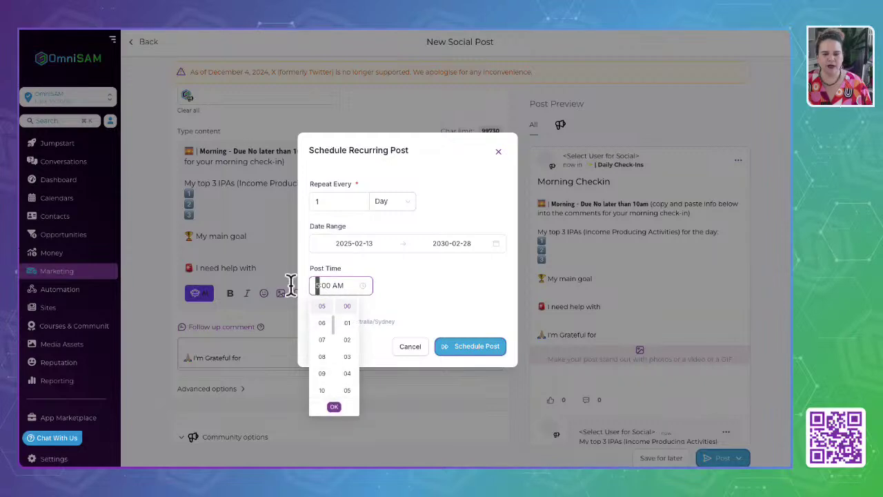
pyautogui.write('12')
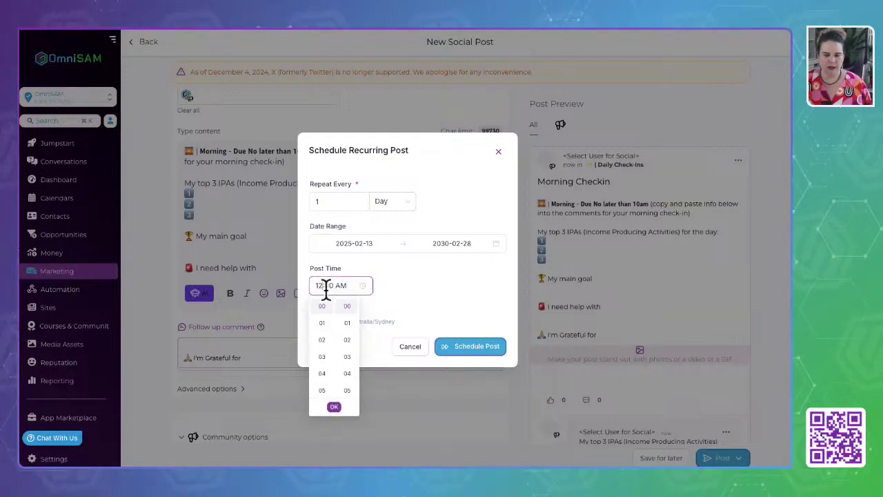
pyautogui.click(423, 278)
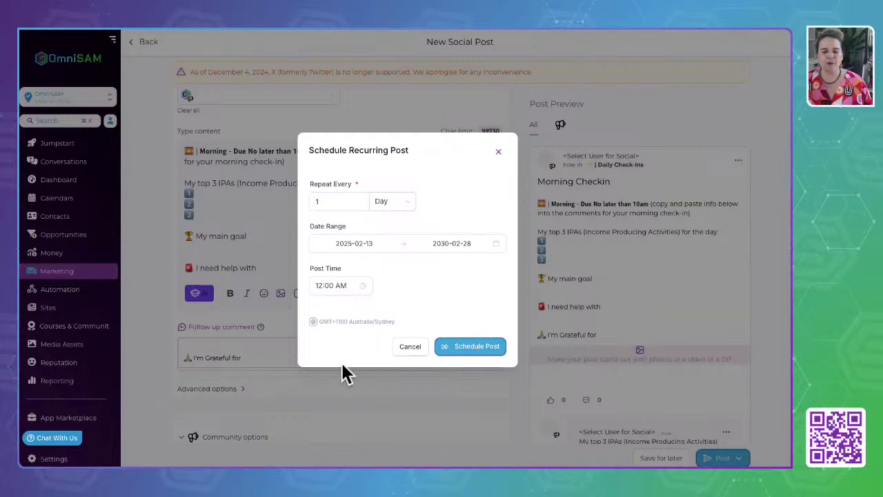
pyautogui.click(345, 202)
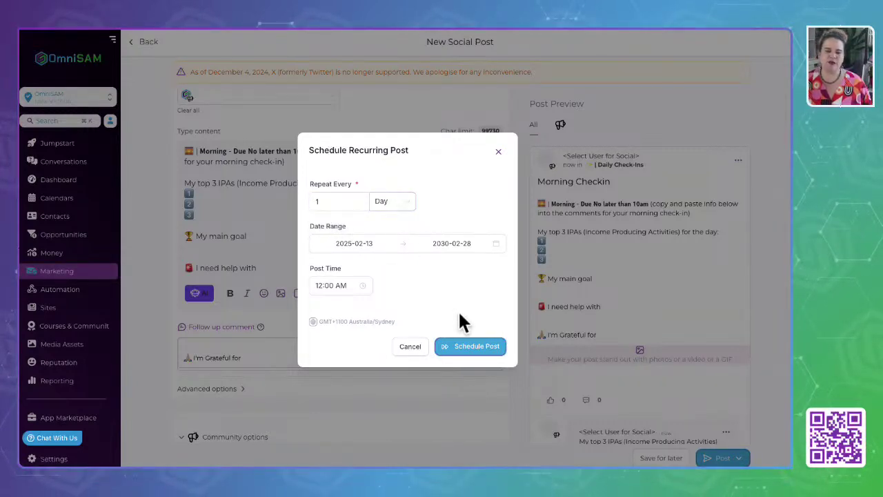
# Submit the recurring schedule and review the accounts selected for posting.
pyautogui.click(468, 351)
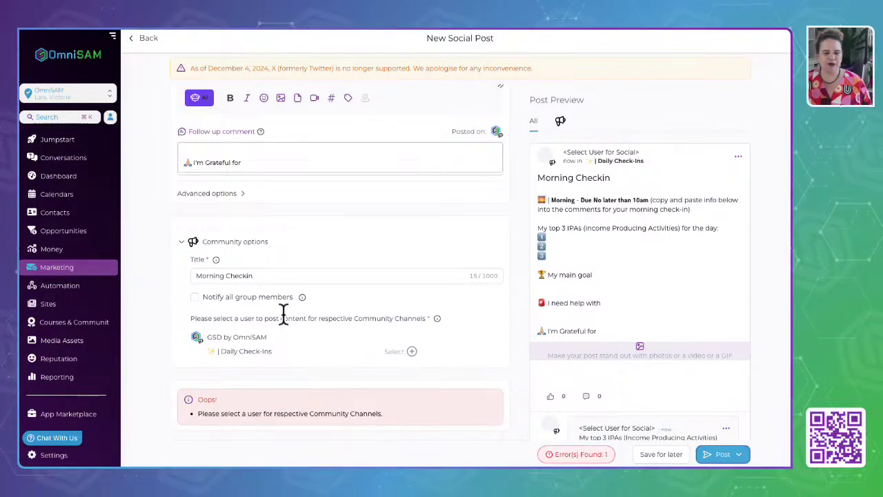
pyautogui.scroll(5, 283, 314)
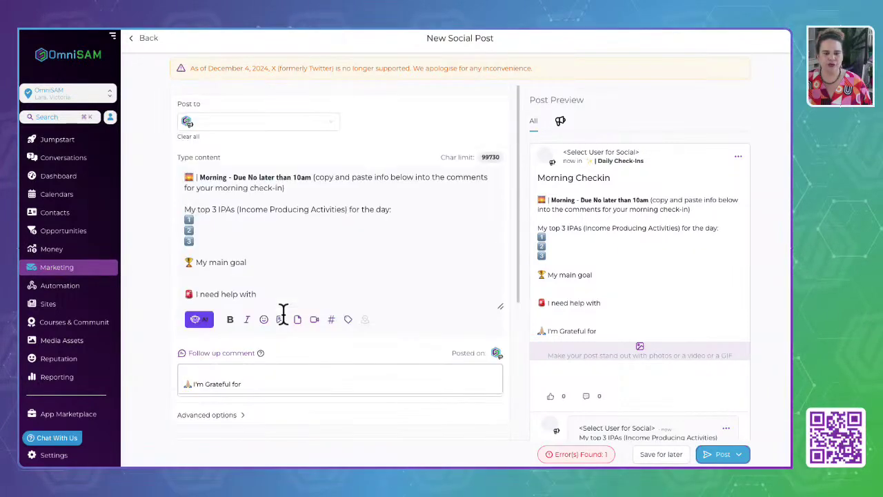
pyautogui.click(263, 124)
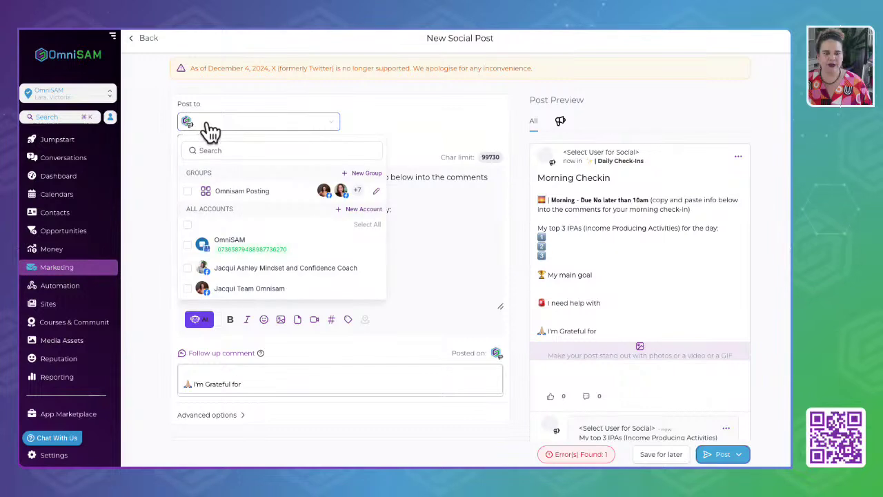
pyautogui.scroll(-2, 221, 256)
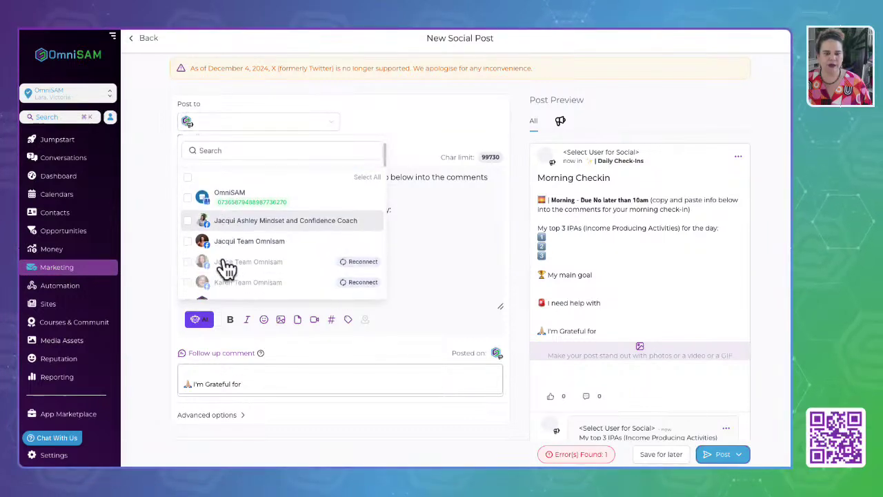
pyautogui.click(412, 129)
pyautogui.scroll(-3, 350, 269)
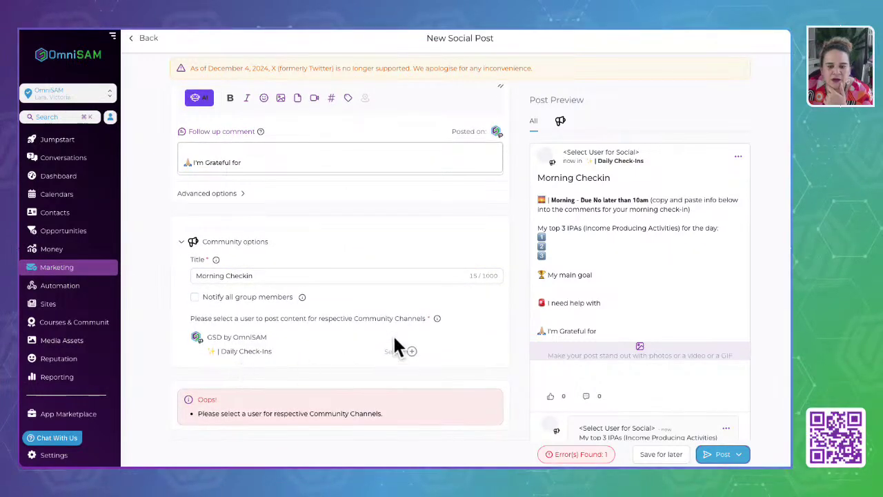
# Under Advanced options, assign a community user to post the Morning Checkin in Daily Check-Ins.
pyautogui.click(218, 194)
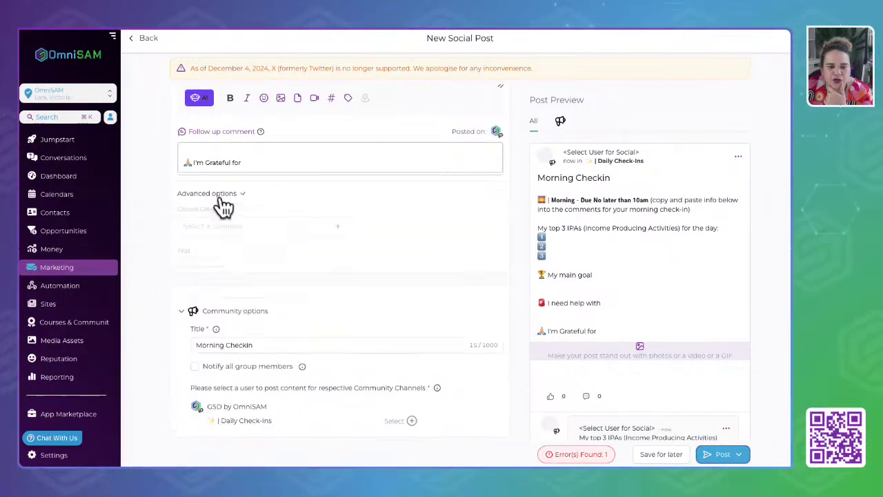
pyautogui.click(317, 233)
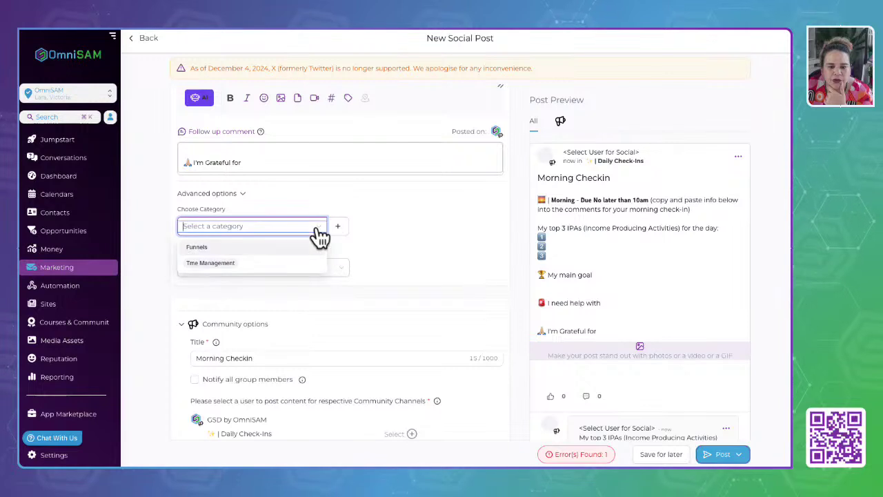
pyautogui.click(394, 237)
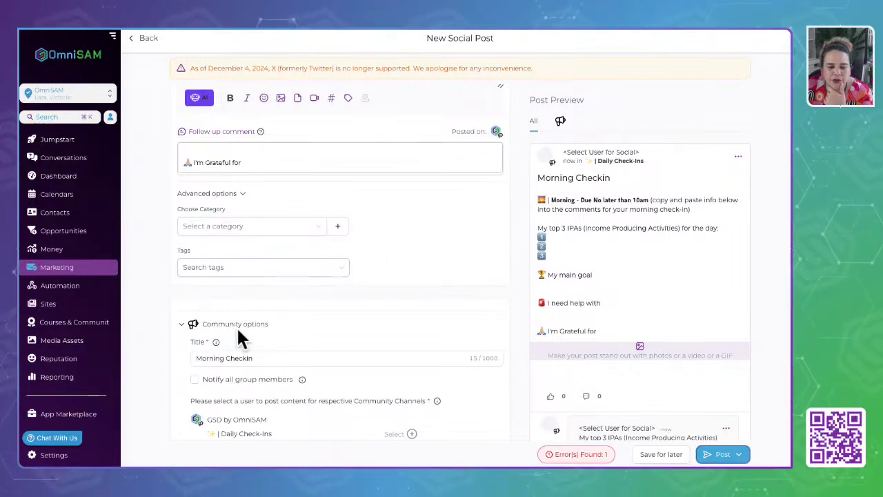
pyautogui.scroll(-1, 236, 325)
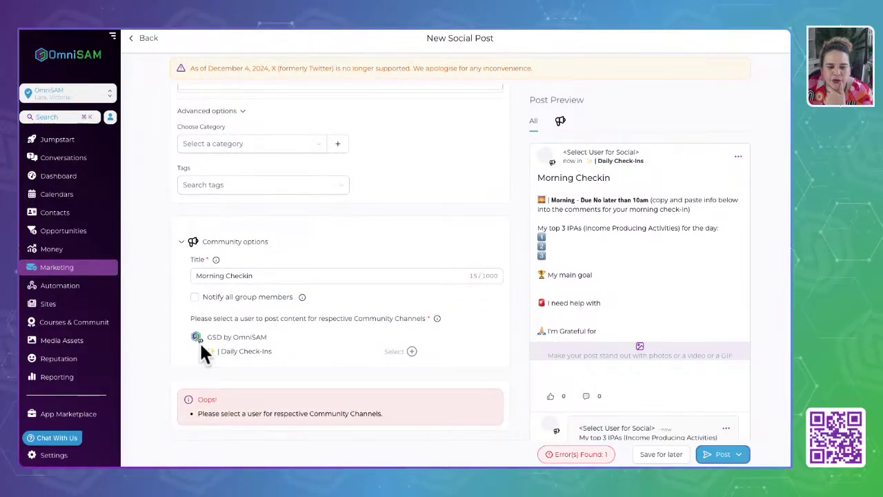
pyautogui.click(407, 352)
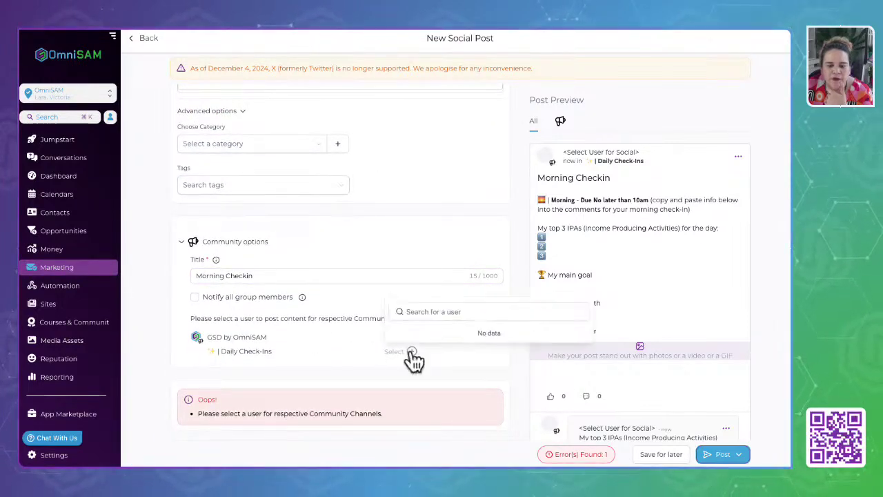
pyautogui.click(469, 309)
pyautogui.write('sally')
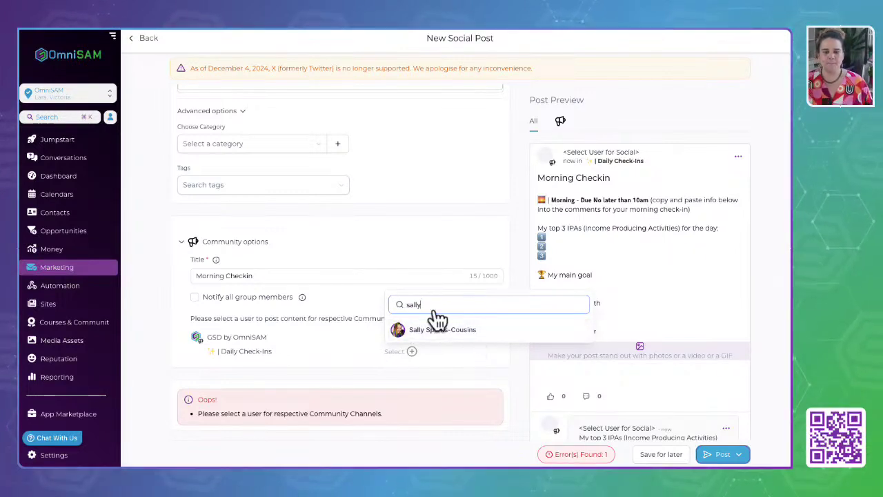
pyautogui.click(445, 331)
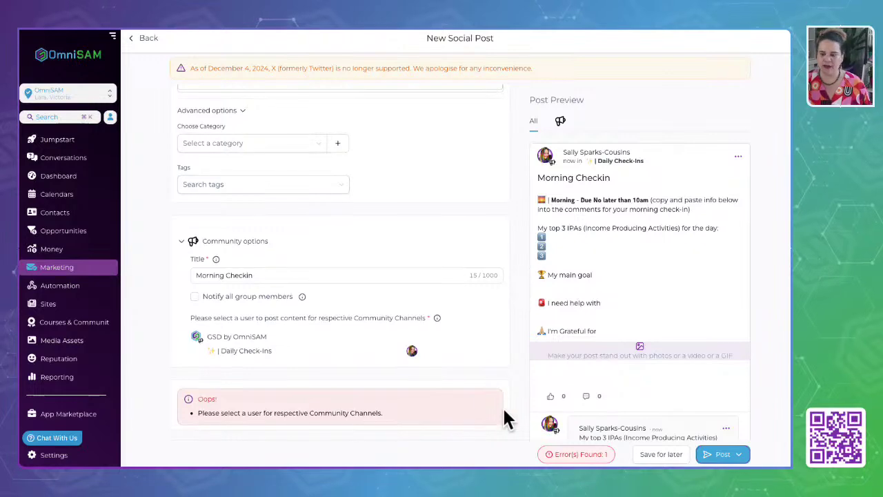
pyautogui.click(722, 454)
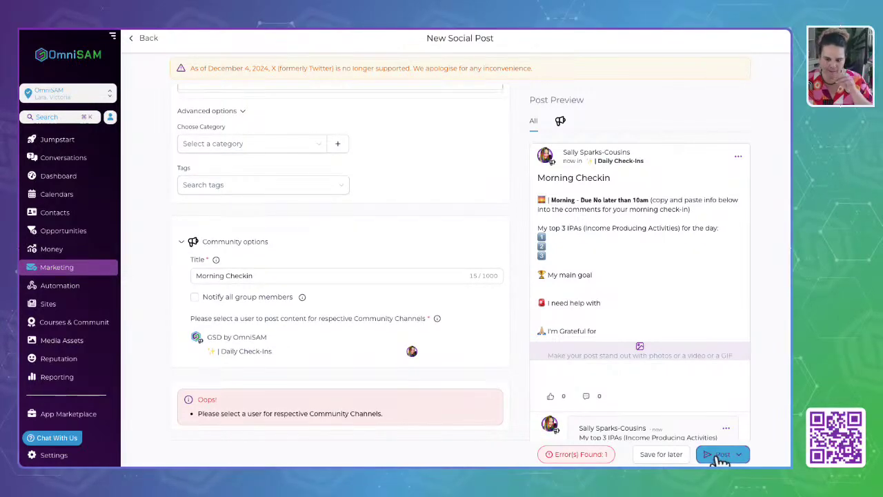
# Choose recurring scheduling again and set the post hour to 12.
pyautogui.click(739, 454)
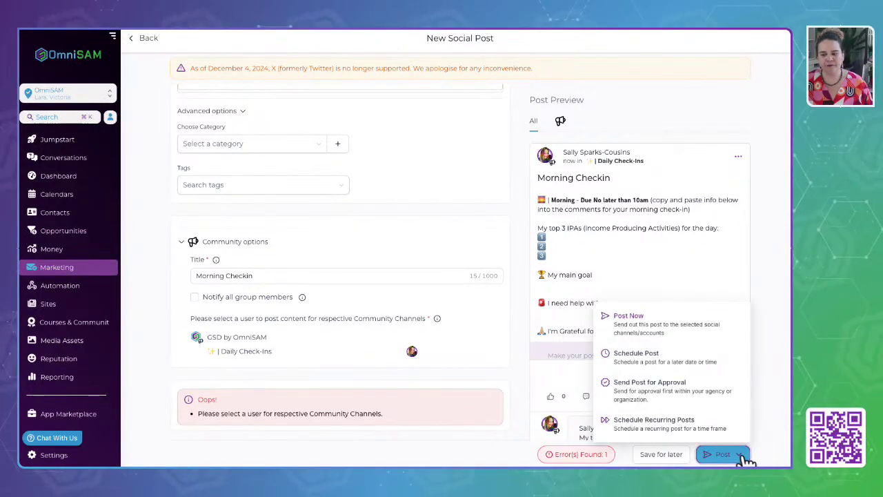
pyautogui.click(674, 425)
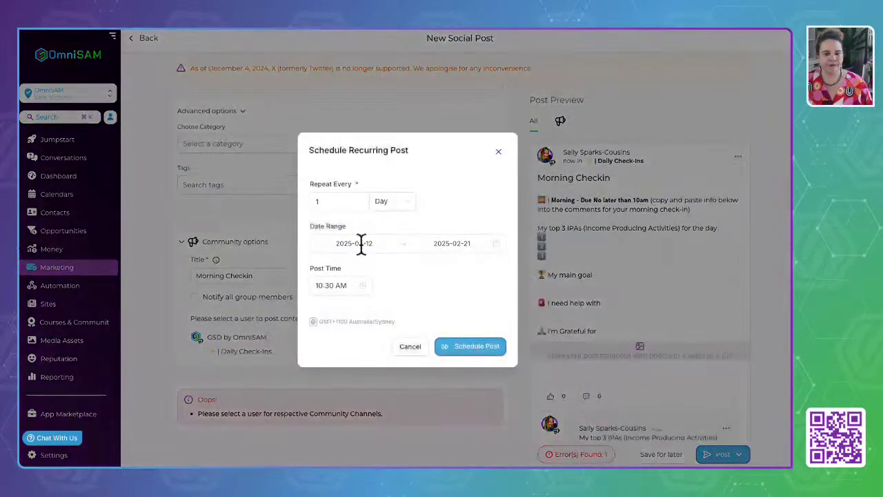
pyautogui.click(321, 285)
pyautogui.click(296, 293)
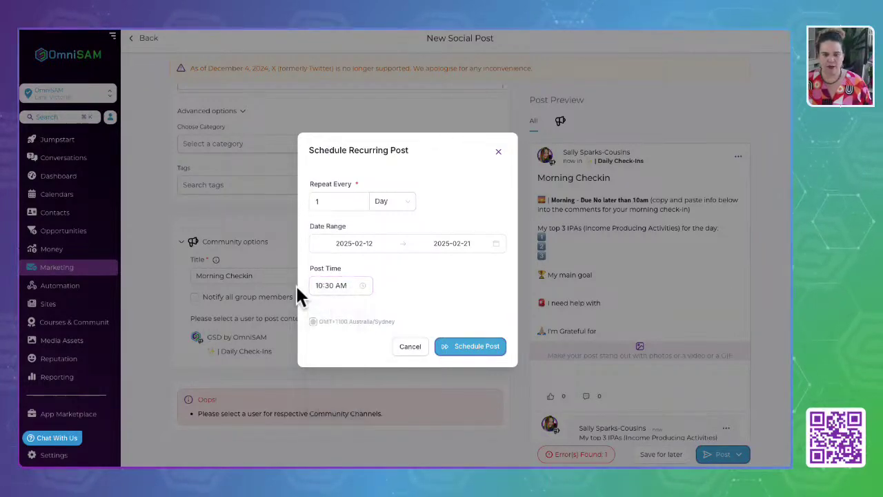
pyautogui.click(322, 283)
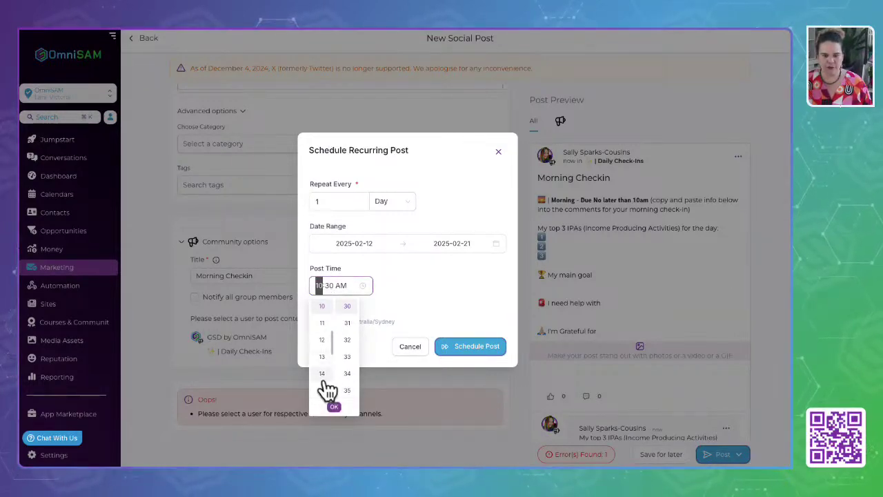
pyautogui.click(322, 341)
pyautogui.scroll(4, 324, 345)
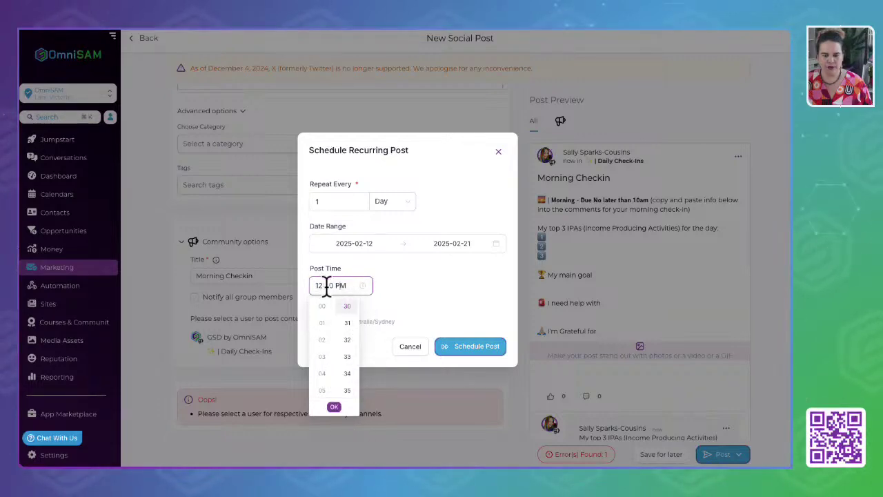
# Set the date range to 2025-02-13 through 2030-03-31.
pyautogui.click(365, 244)
pyautogui.click(394, 325)
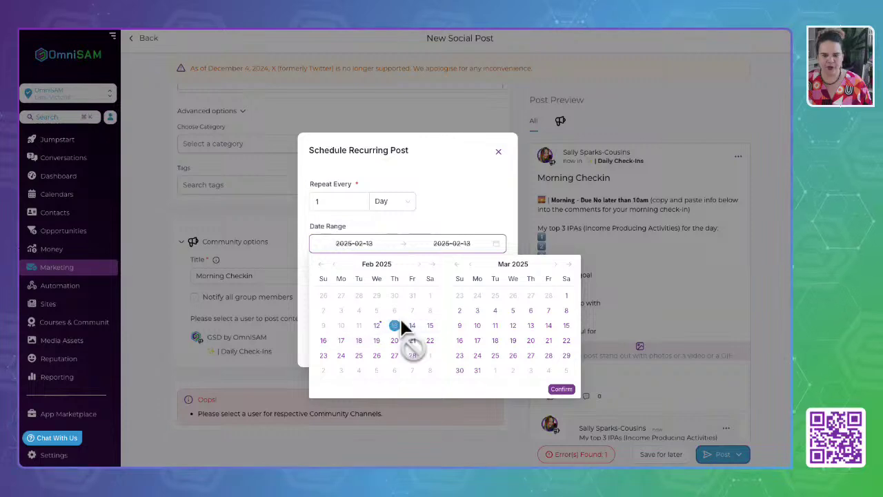
pyautogui.click(477, 371)
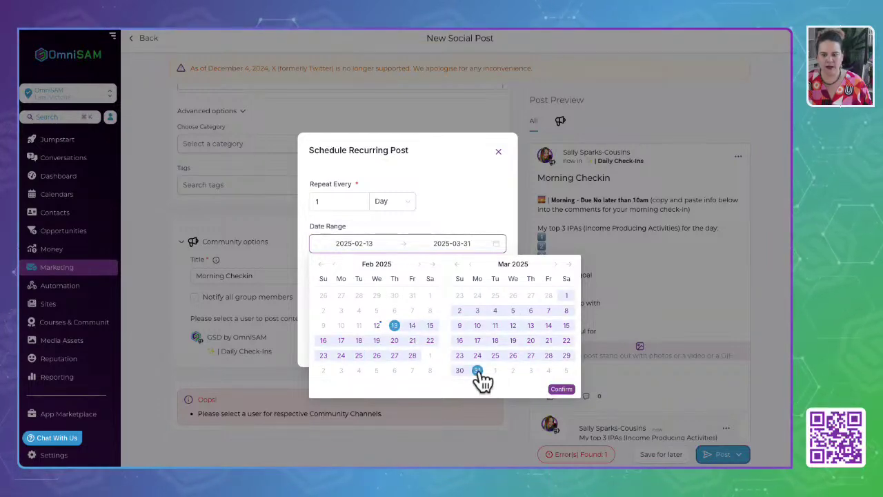
pyautogui.moveTo(451, 245); pyautogui.dragTo(444, 244)
pyautogui.press('BackSpace')
pyautogui.write('30')
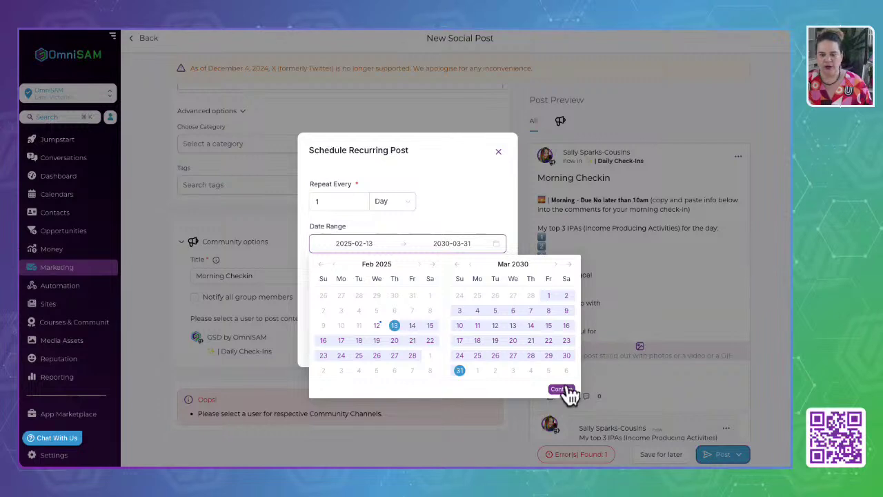
pyautogui.click(562, 389)
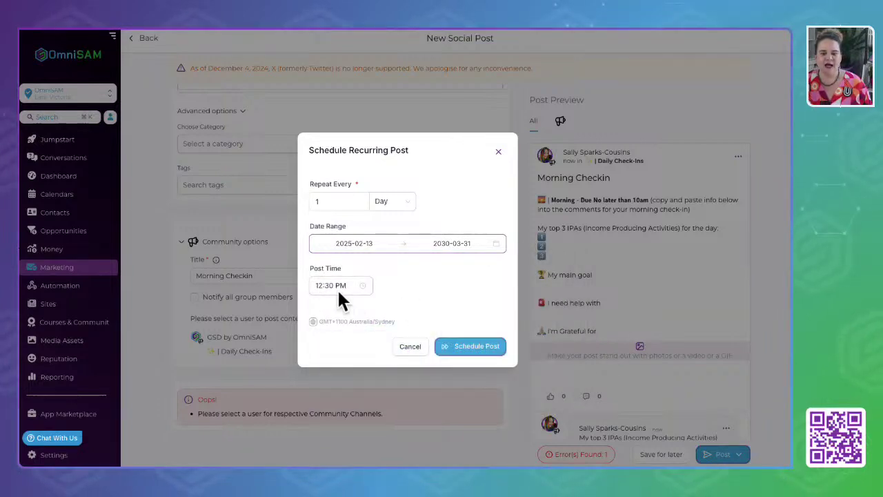
# Set the post time to 12:00 AM (hour 00, minute 00) and schedule the daily Morning Checkin.
pyautogui.click(338, 289)
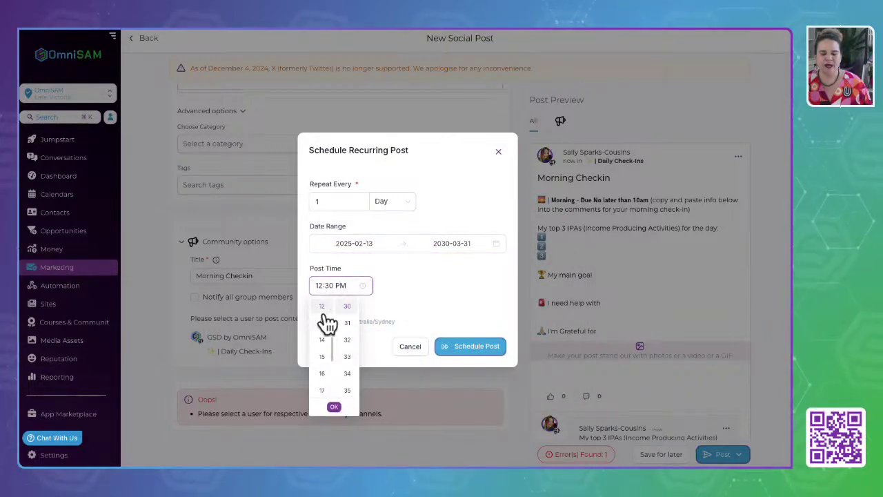
pyautogui.scroll(3, 323, 314)
pyautogui.click(324, 308)
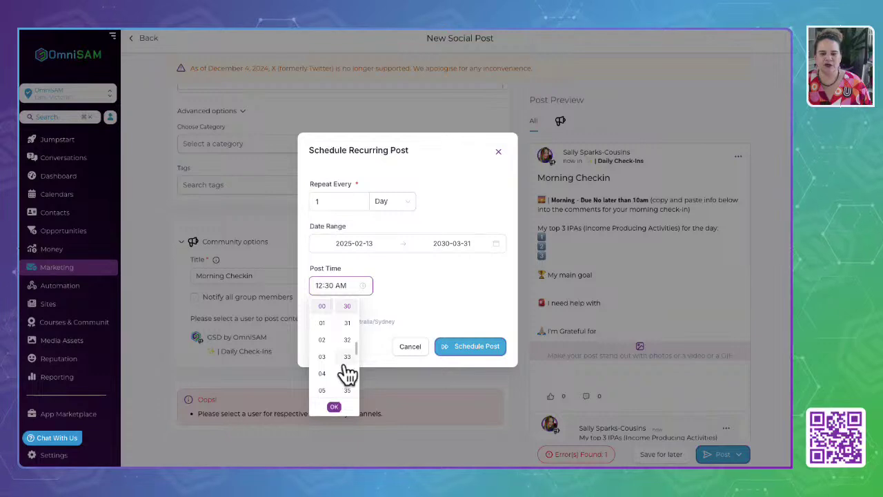
pyautogui.scroll(5, 345, 375)
pyautogui.click(349, 307)
pyautogui.click(467, 286)
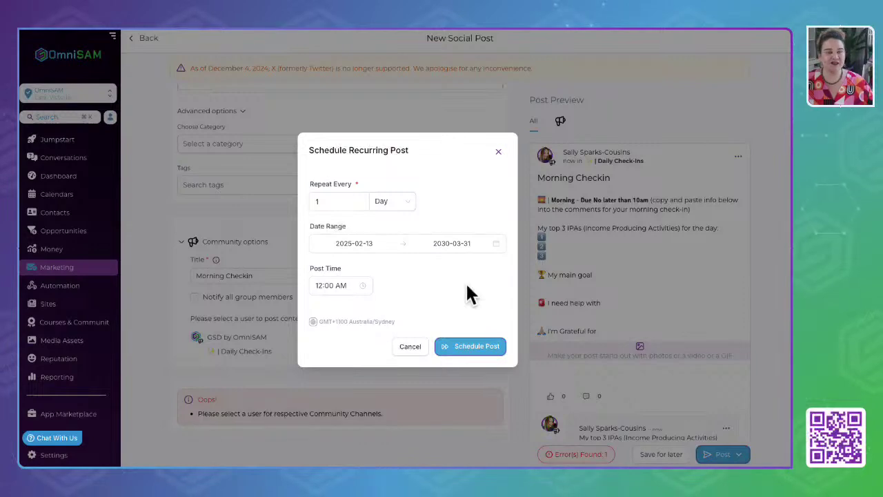
pyautogui.click(454, 310)
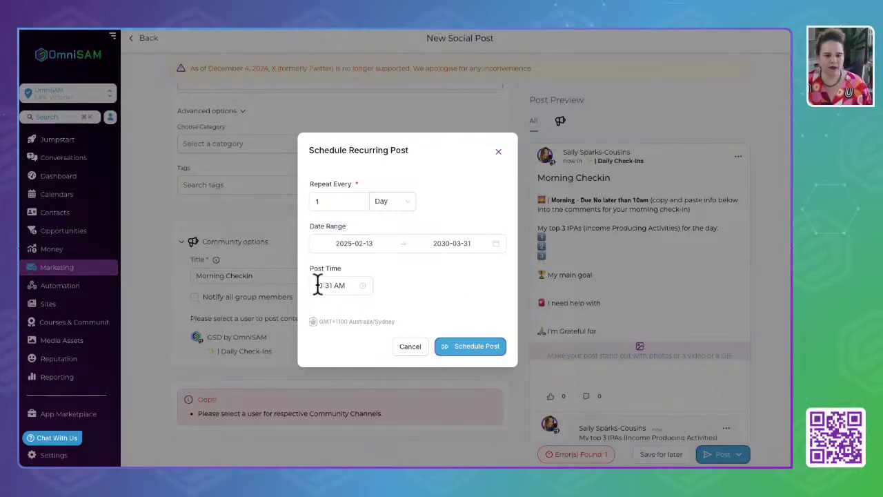
pyautogui.click(361, 285)
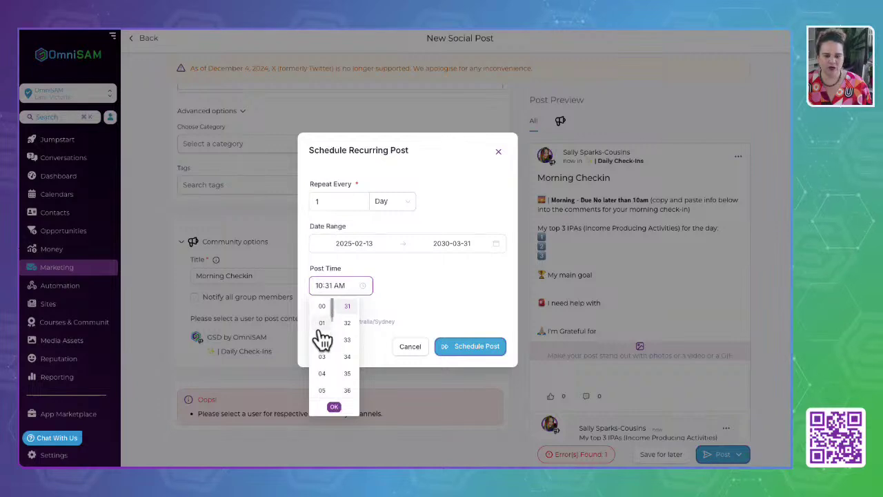
pyautogui.click(321, 306)
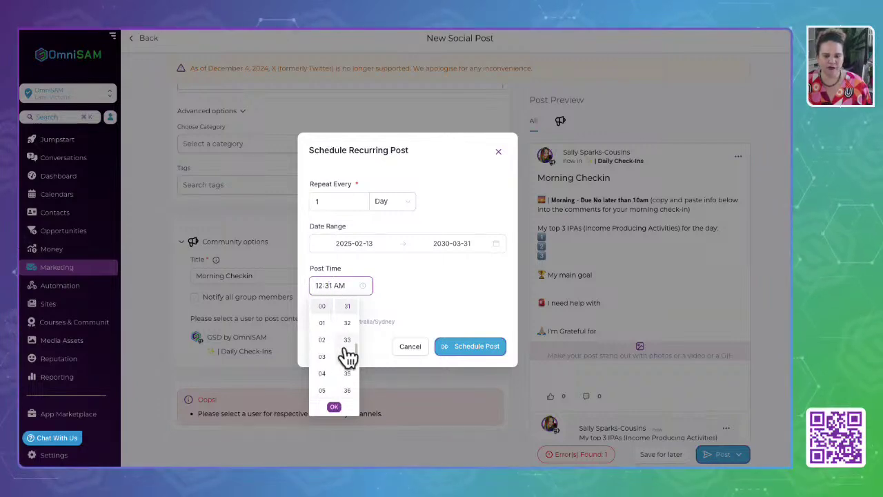
pyautogui.scroll(8, 350, 322)
pyautogui.click(348, 311)
pyautogui.click(342, 407)
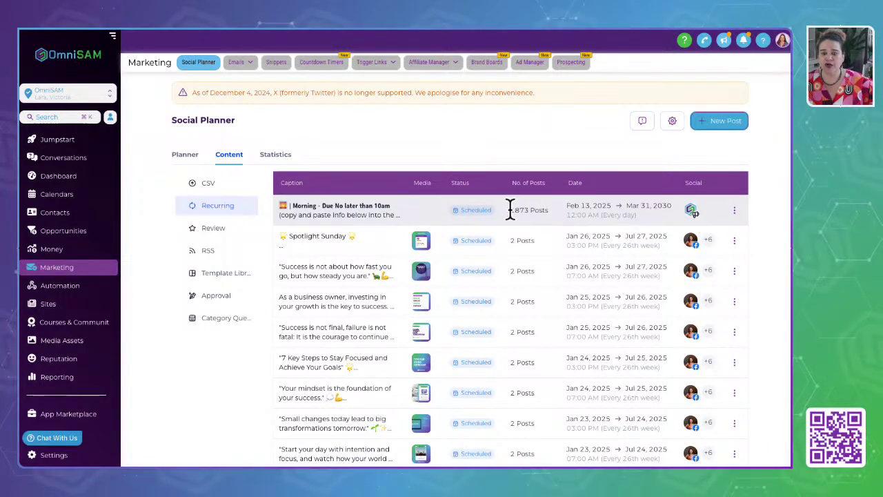
# Clone the 1873-post Morning Checkin series from the Recurring list.
pyautogui.moveTo(509, 209); pyautogui.dragTo(549, 209)
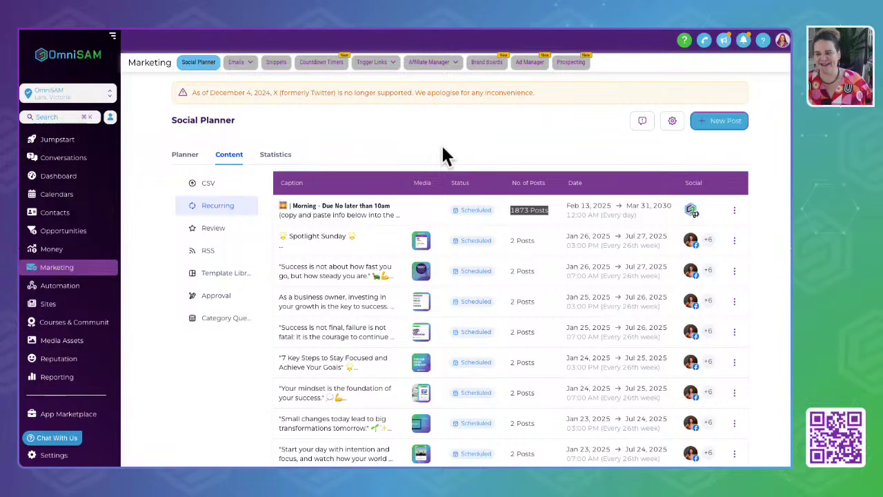
pyautogui.click(734, 211)
pyautogui.click(736, 177)
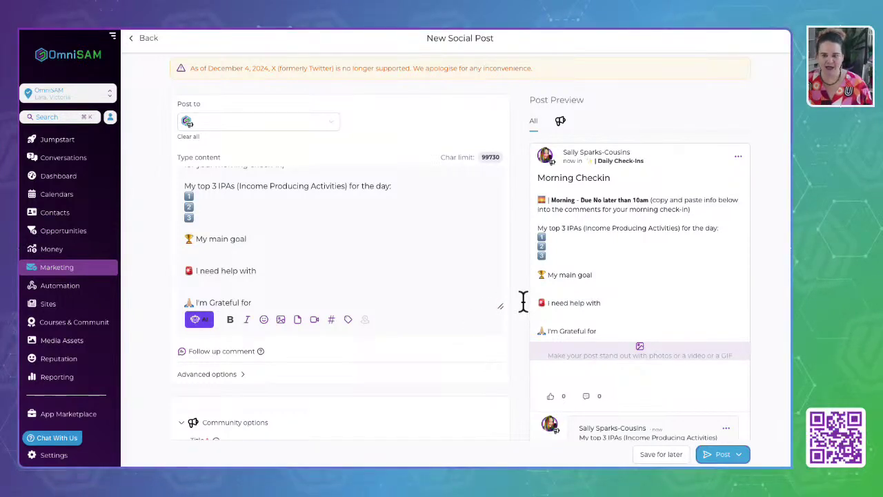
# Replace the Morning heading with a bold 'EOD - At end of shift' heading.
pyautogui.scroll(2, 238, 247)
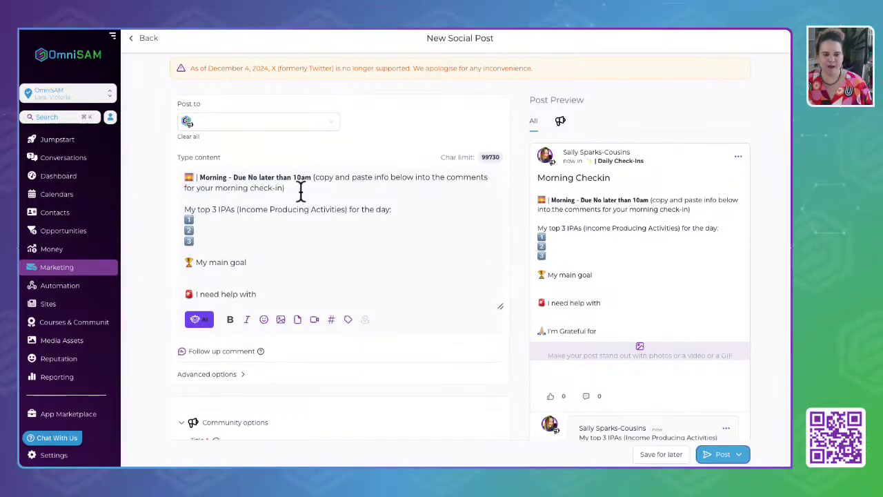
pyautogui.moveTo(308, 178); pyautogui.dragTo(171, 177)
pyautogui.write('EOD - At end of shift')
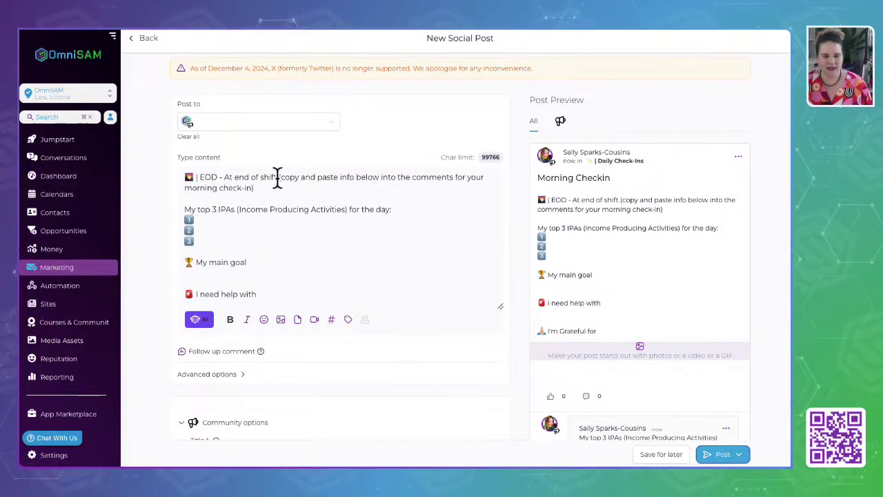
pyautogui.moveTo(278, 177); pyautogui.dragTo(177, 178)
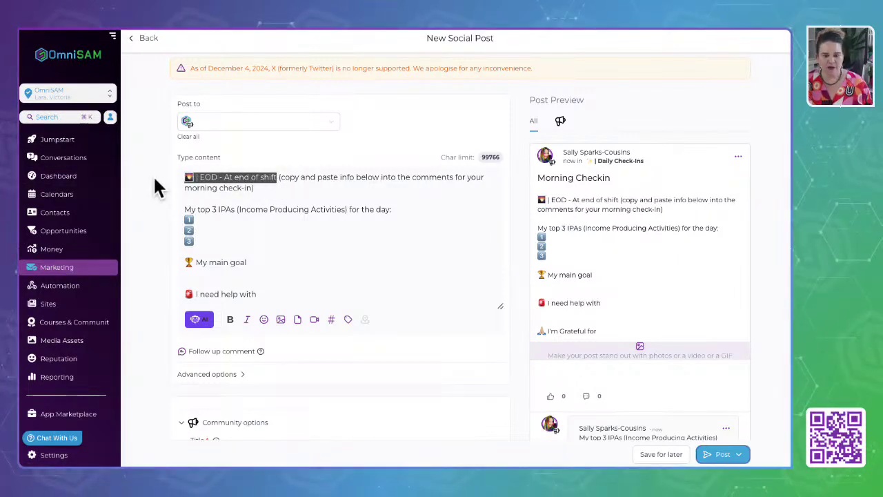
pyautogui.click(230, 319)
pyautogui.click(399, 256)
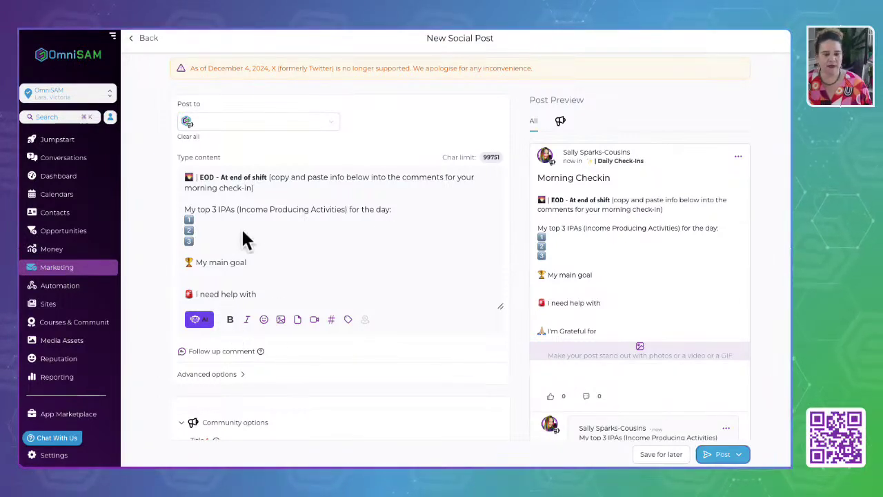
# Paste the end-of-day question template over the body and delete the sample task lines.
pyautogui.moveTo(186, 209); pyautogui.dragTo(325, 338)
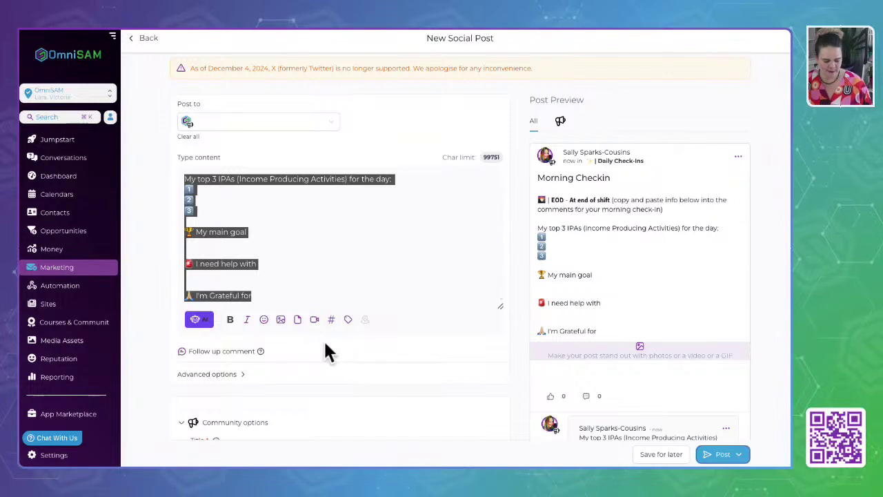
pyautogui.hotkey('ctrl', 'v')
pyautogui.scroll(3, 268, 218)
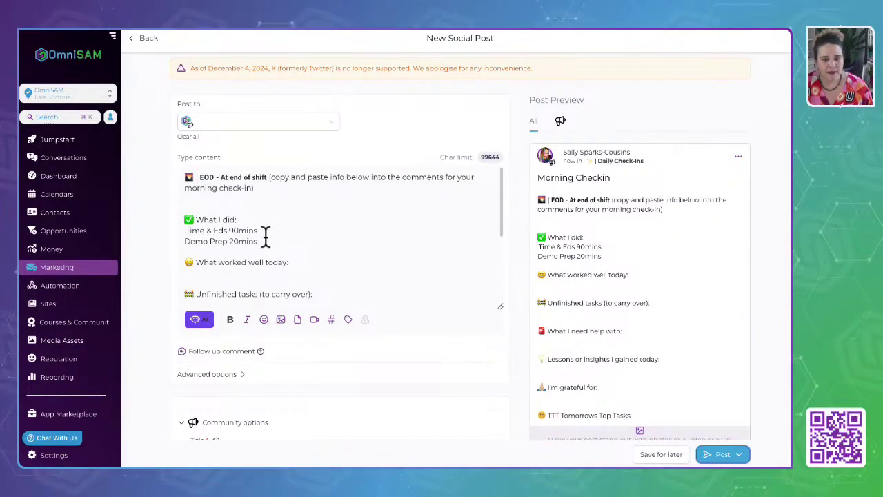
pyautogui.moveTo(265, 236); pyautogui.dragTo(174, 228)
pyautogui.press('BackSpace')
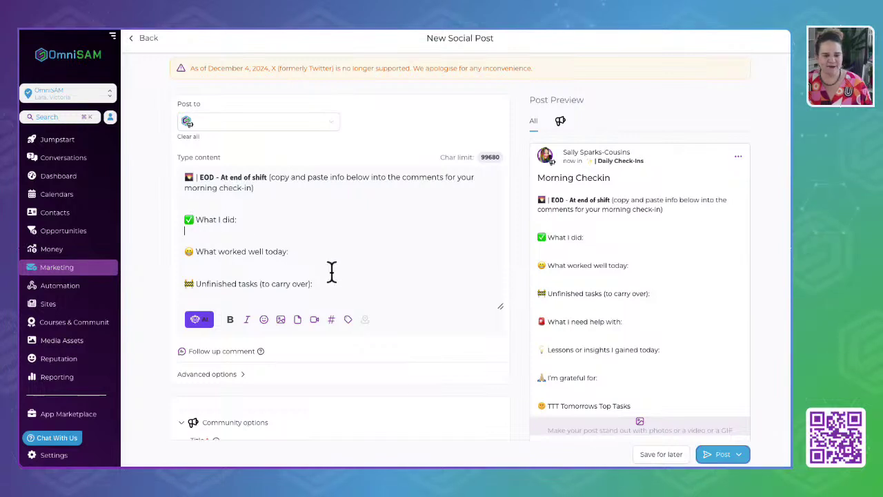
pyautogui.scroll(-4, 331, 272)
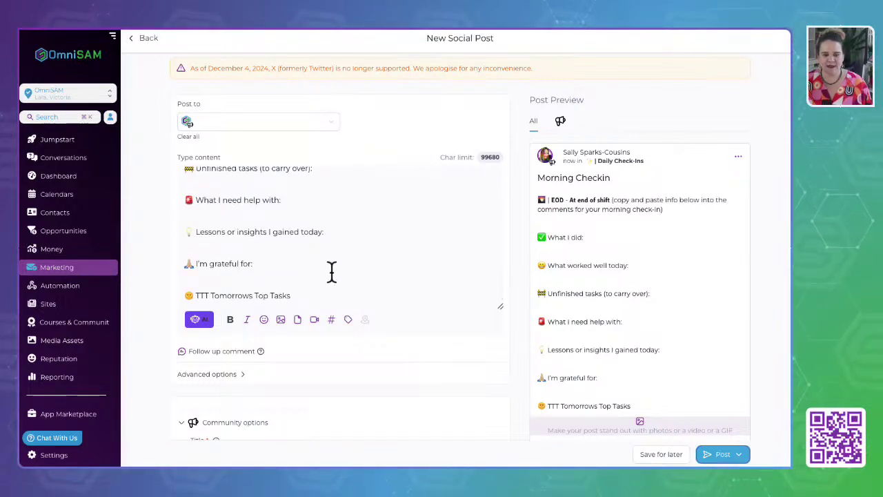
pyautogui.scroll(5, 331, 272)
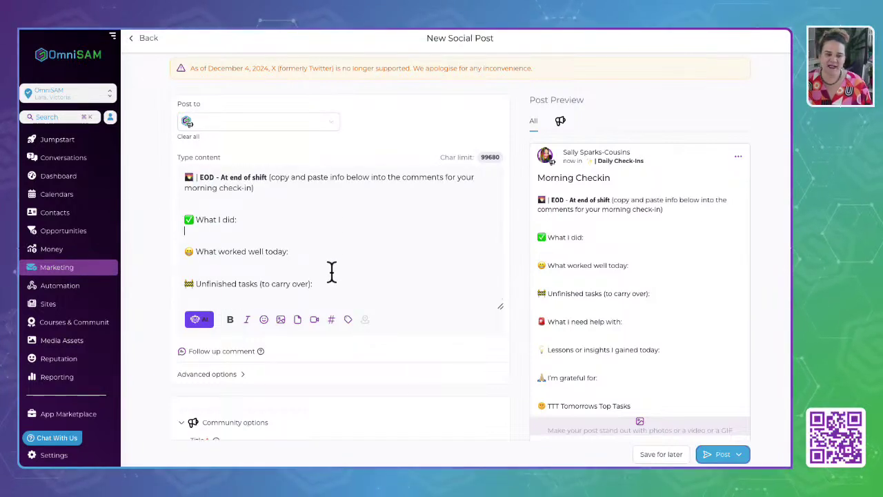
pyautogui.scroll(-4, 332, 236)
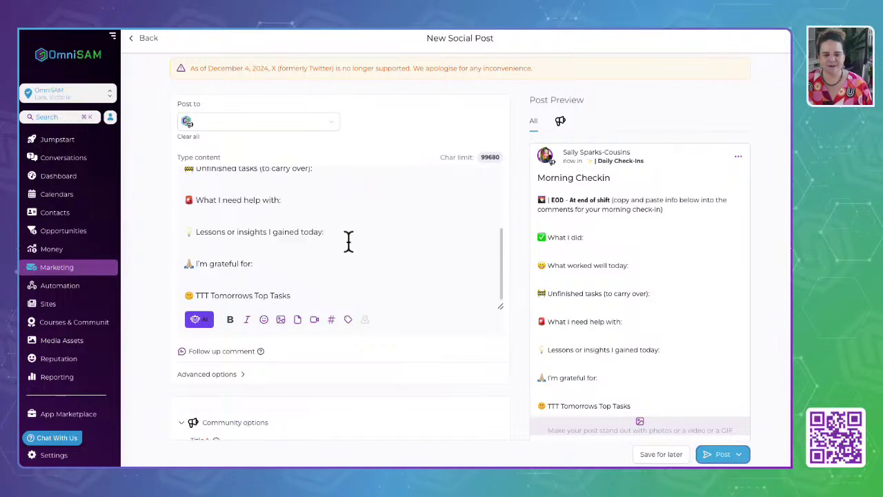
pyautogui.scroll(-2, 311, 408)
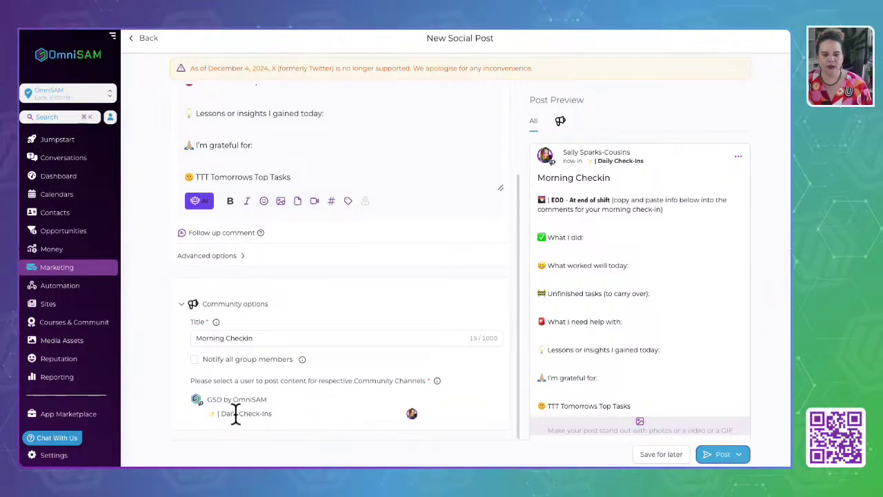
# Rename the post title to 'End of Day Checkin'.
pyautogui.tripleClick(207, 338)
pyautogui.press('BackSpace')
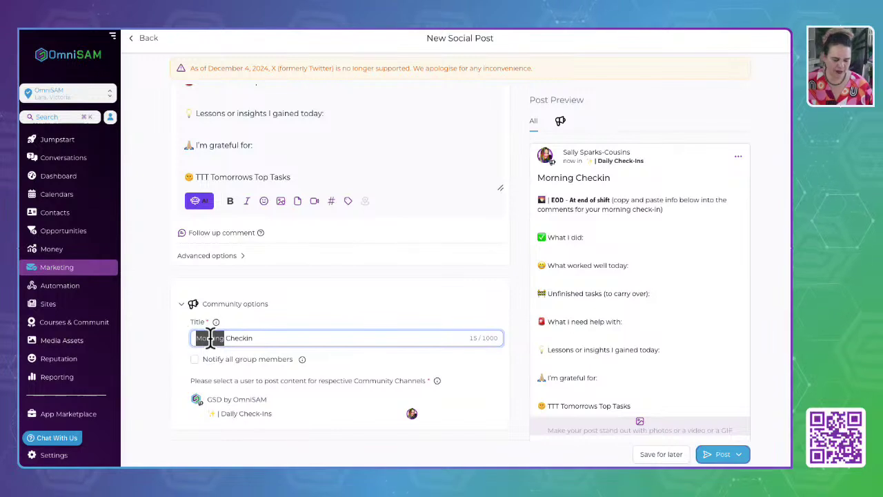
pyautogui.write('End of Day')
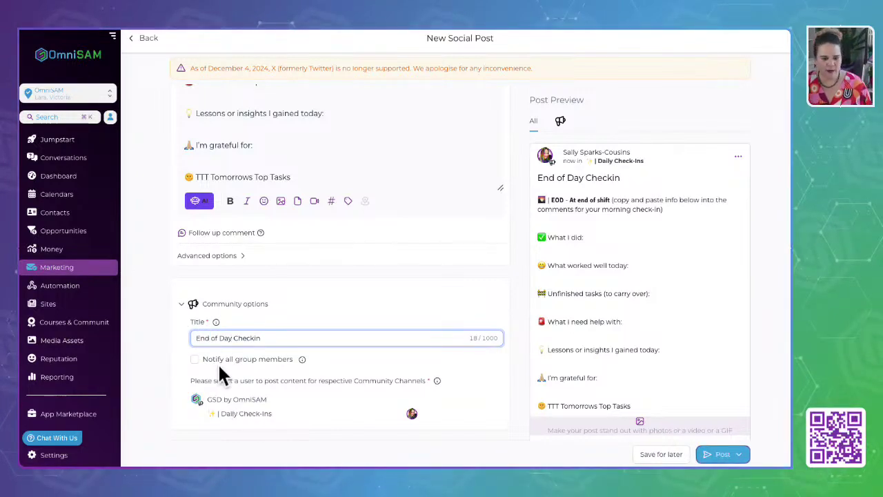
pyautogui.scroll(3, 279, 269)
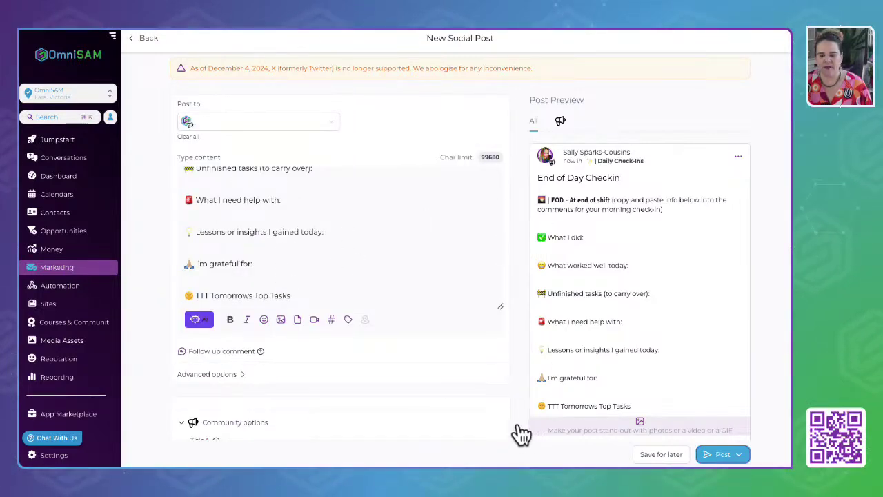
pyautogui.scroll(-3, 494, 401)
# Choose recurring scheduling and enter an initial post hour of 3.
pyautogui.click(739, 455)
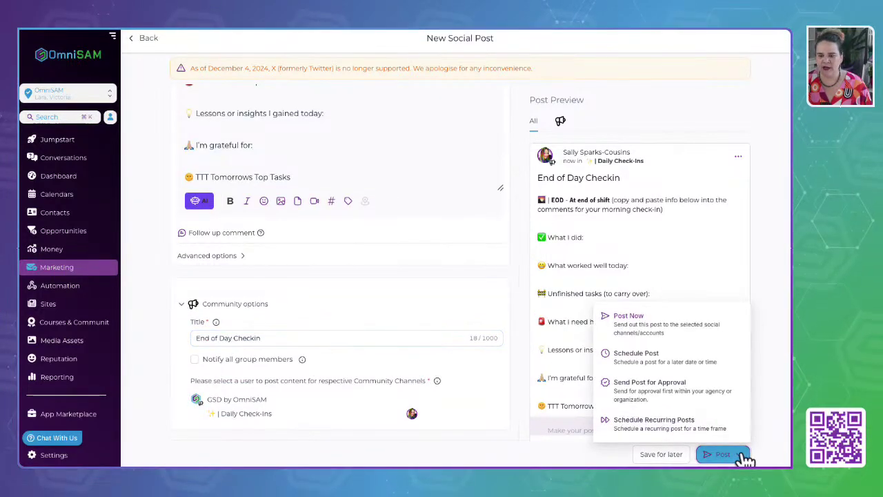
pyautogui.click(623, 429)
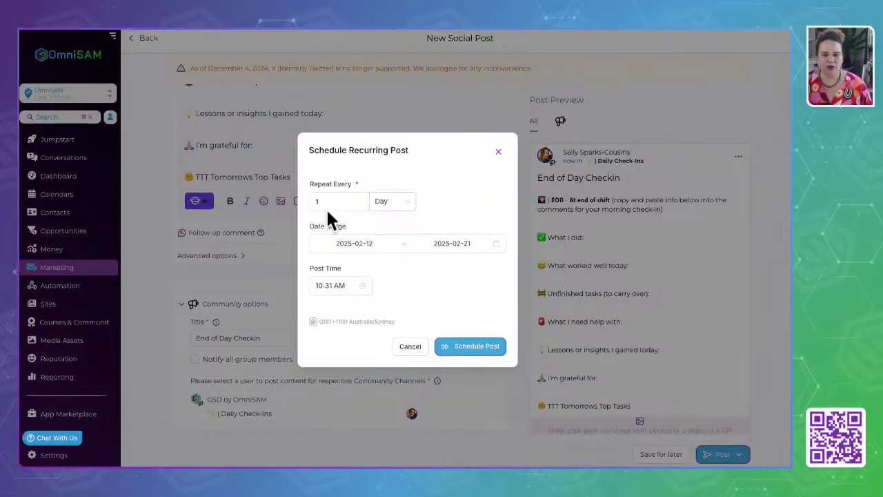
pyautogui.click(324, 285)
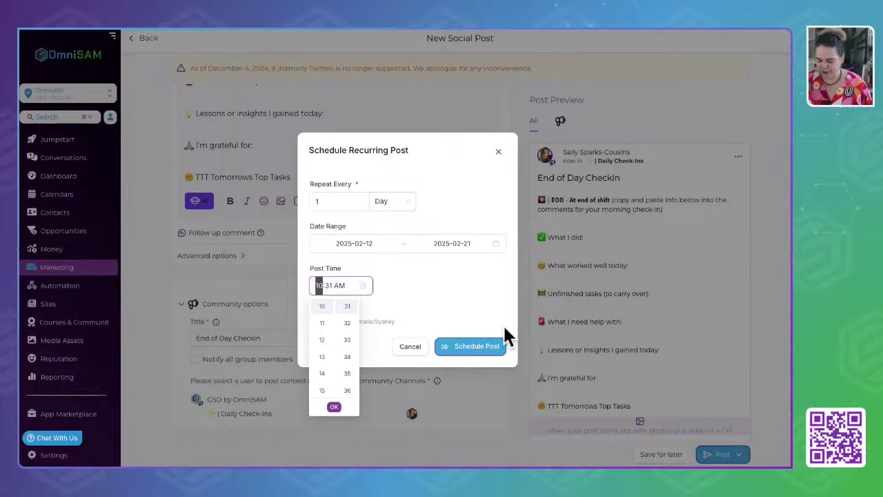
pyautogui.write('3')
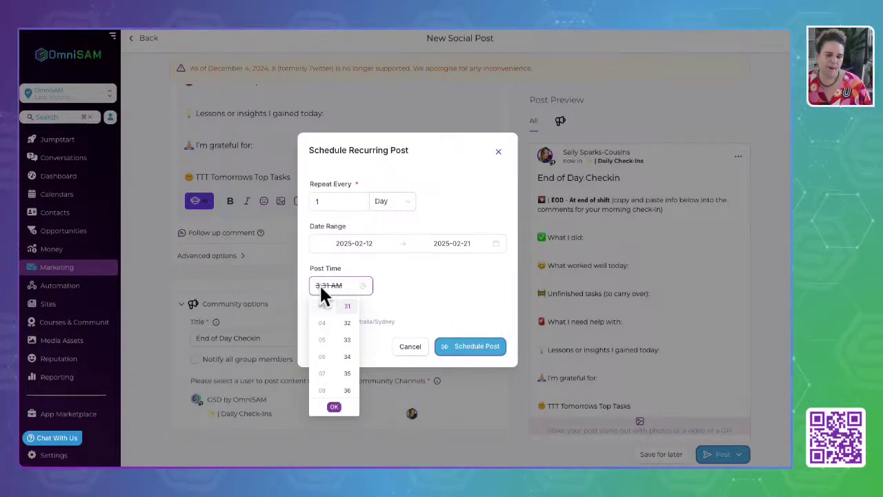
pyautogui.click(319, 284)
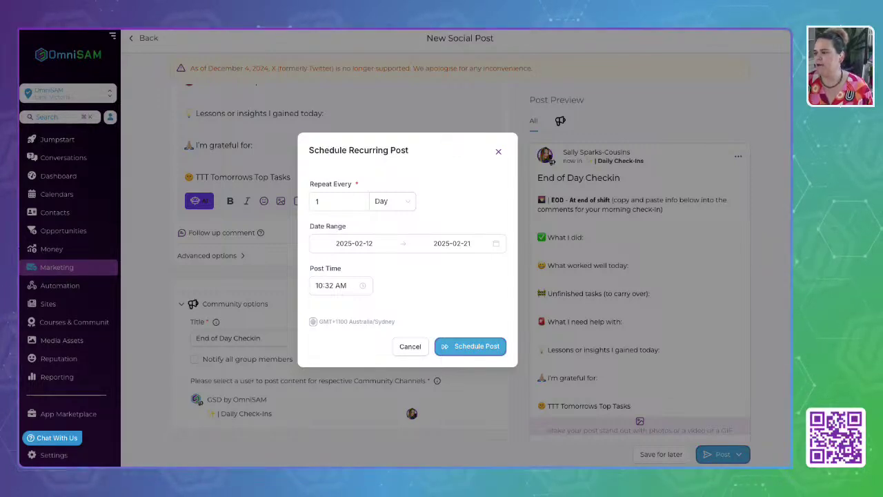
# Change the recurring post time to 12:00 PM.
pyautogui.click(349, 285)
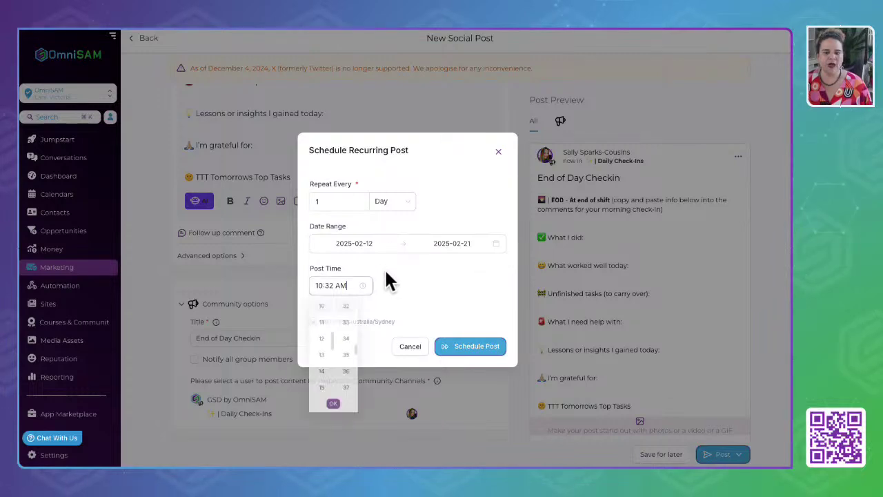
pyautogui.moveTo(323, 285); pyautogui.dragTo(260, 286)
pyautogui.write('12')
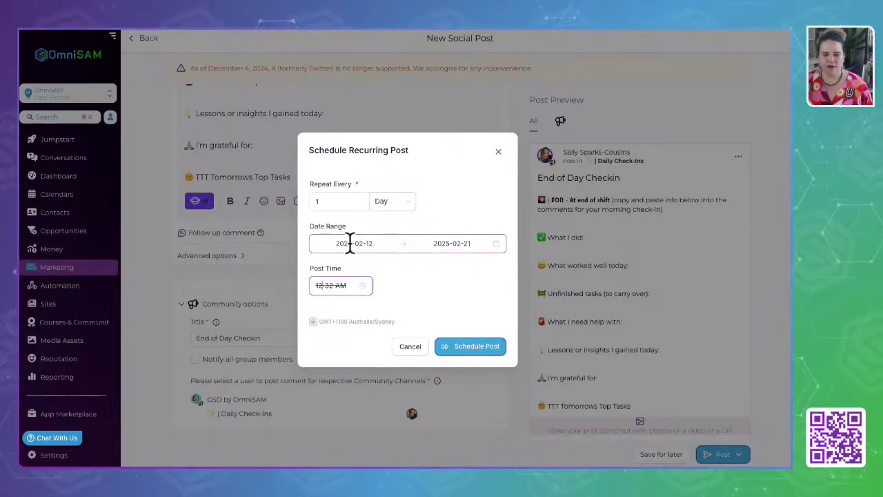
pyautogui.click(334, 285)
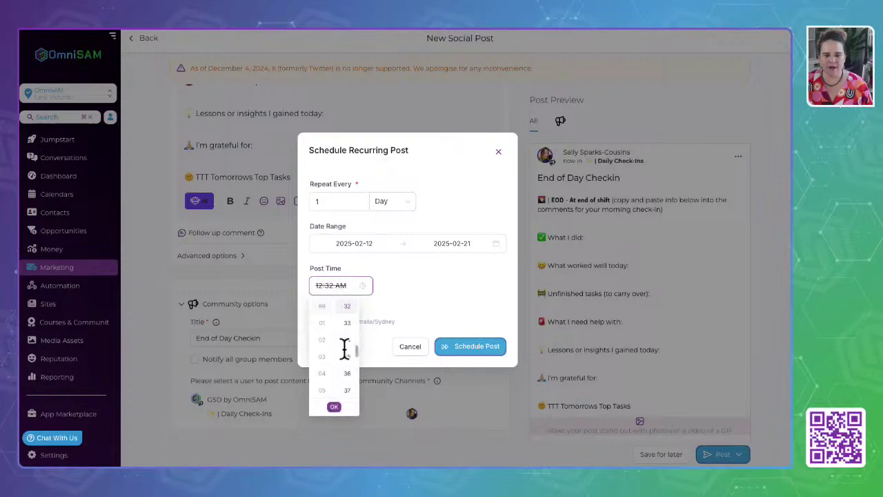
pyautogui.click(334, 407)
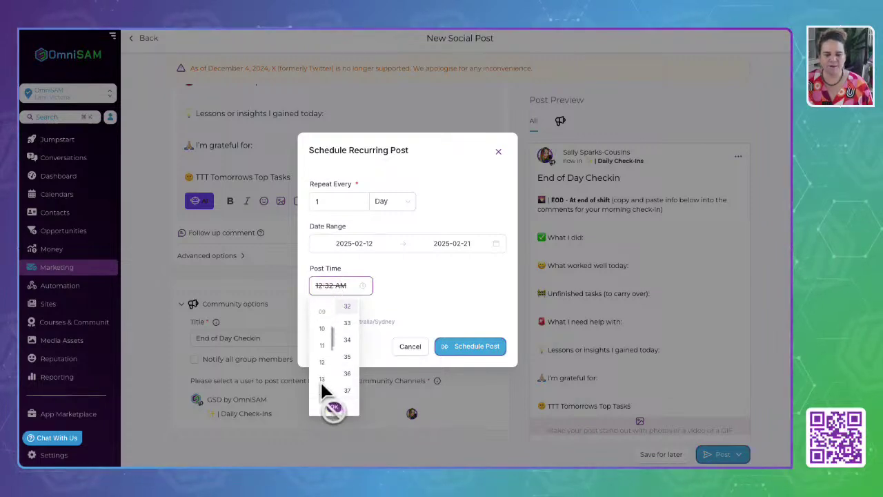
pyautogui.click(321, 364)
pyautogui.click(331, 287)
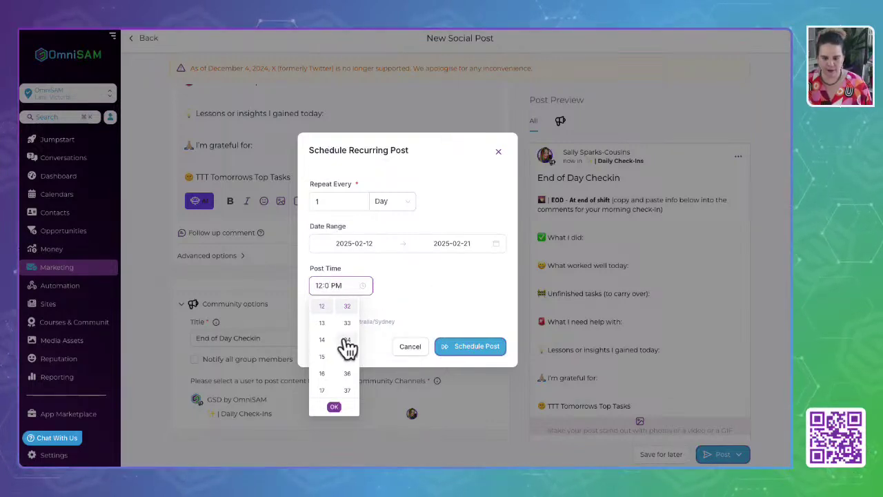
pyautogui.write('0')
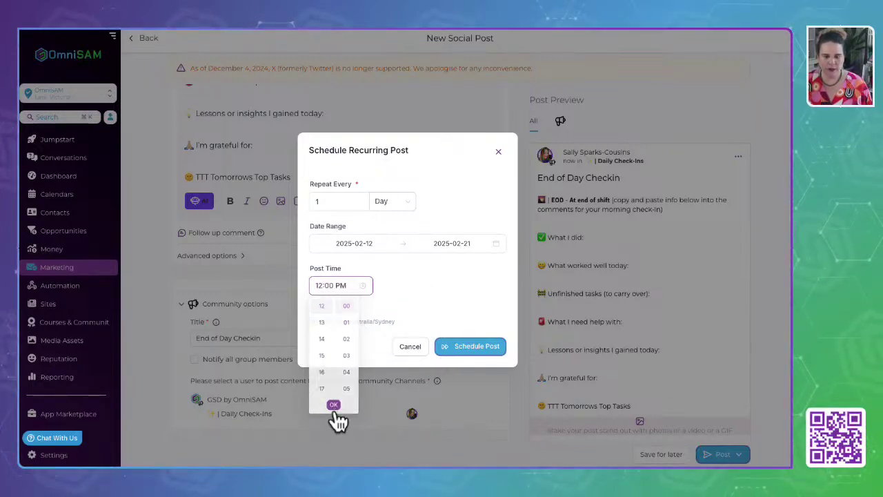
pyautogui.click(334, 407)
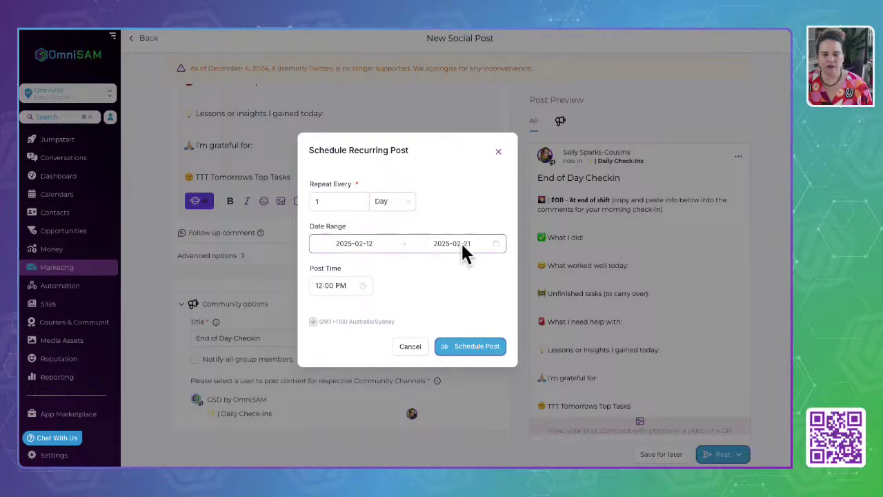
# Set the end date to 2030-02-21 and schedule the daily End of Day Checkin.
pyautogui.click(443, 242)
pyautogui.moveTo(450, 242); pyautogui.dragTo(442, 243)
pyautogui.write('30')
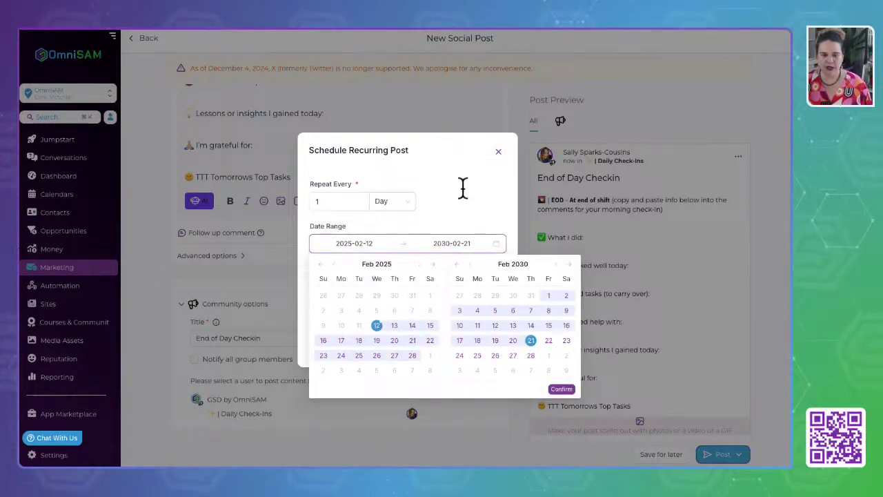
pyautogui.click(462, 190)
pyautogui.click(464, 346)
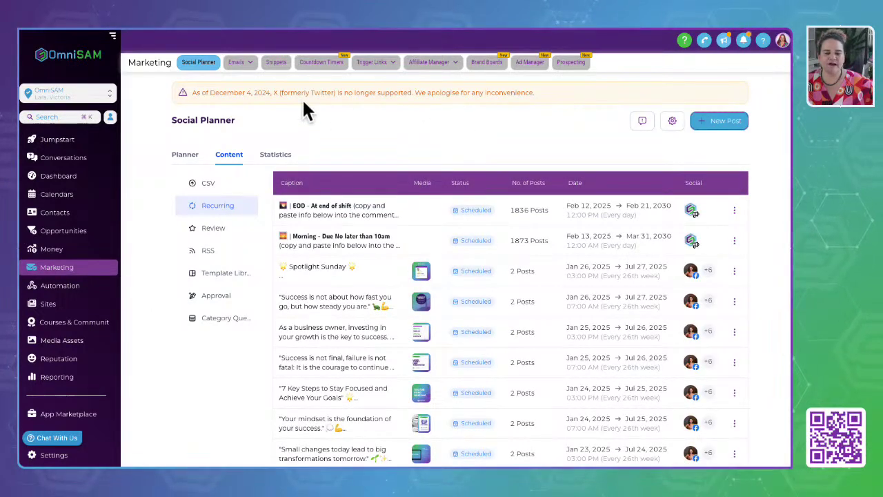
# Go to Courses & Communities to reach the Memberships client portal dashboard.
pyautogui.click(58, 323)
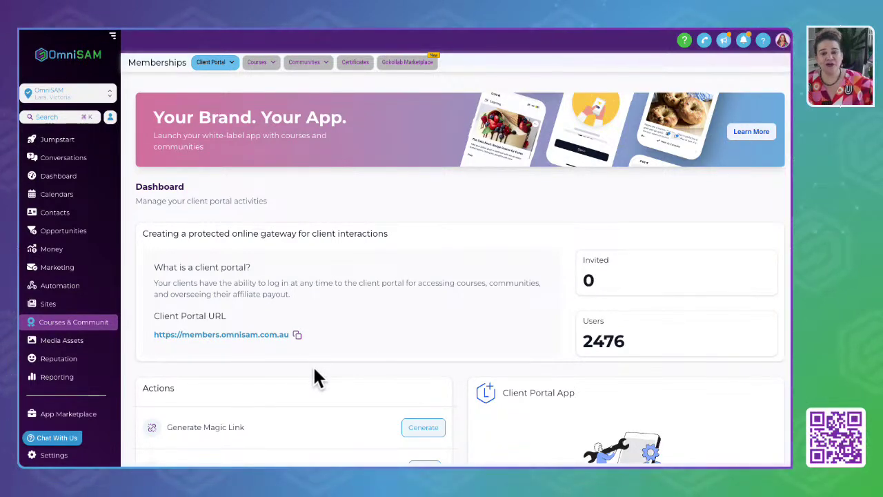
# View Community Groups from the Communities menu, then go to the Certificates page.
pyautogui.scroll(-2, 313, 365)
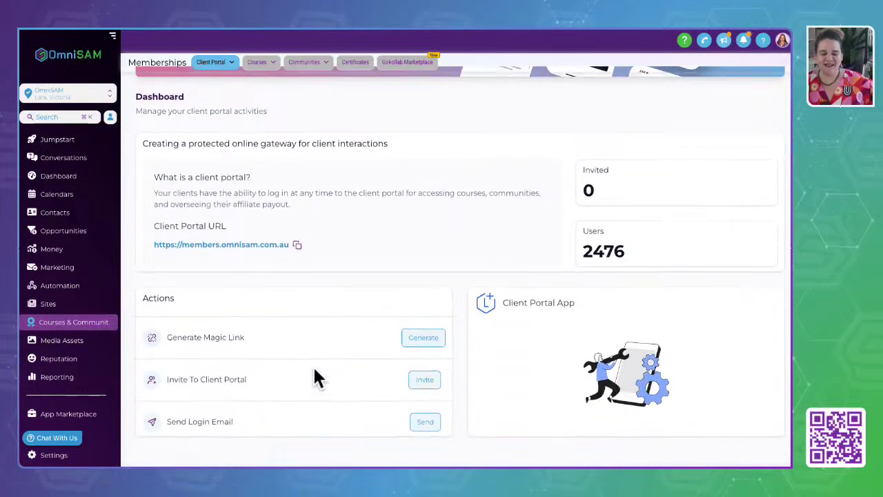
pyautogui.moveTo(261, 63)
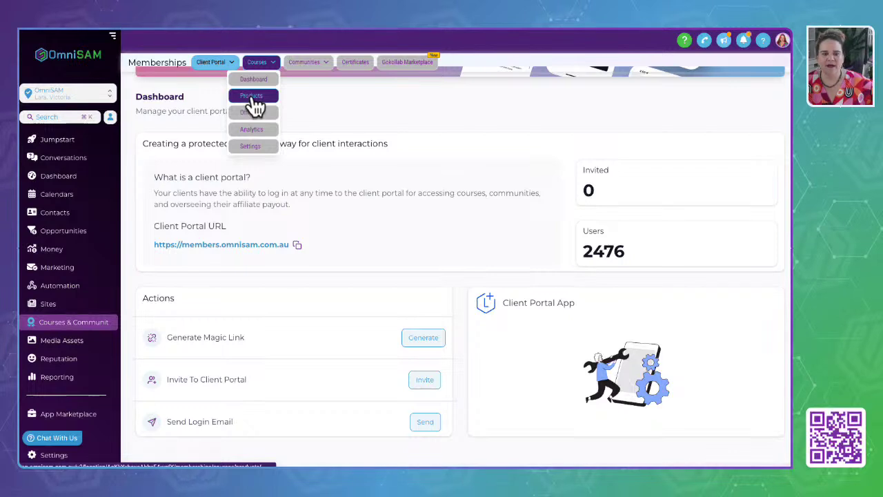
pyautogui.moveTo(304, 62)
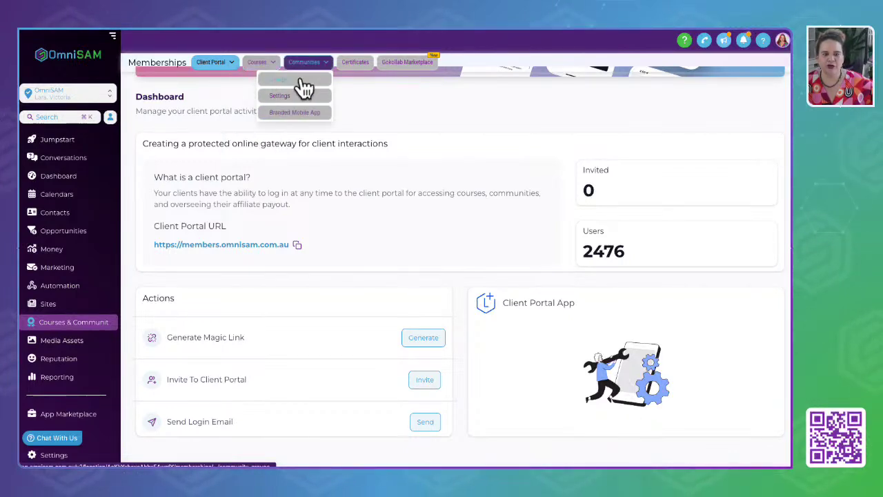
pyautogui.click(303, 81)
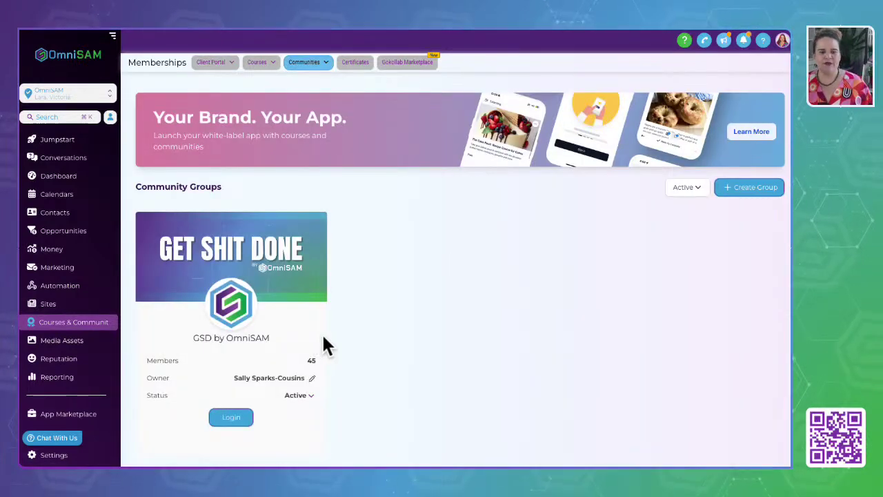
pyautogui.click(501, 343)
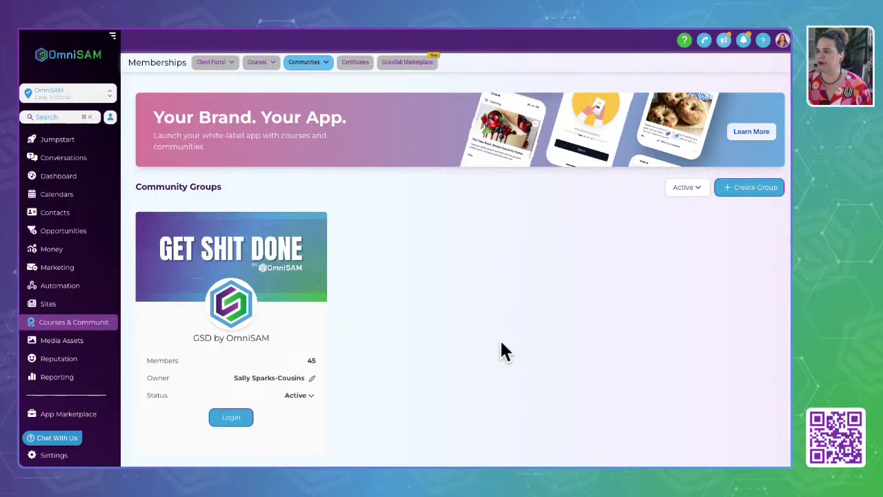
pyautogui.click(356, 63)
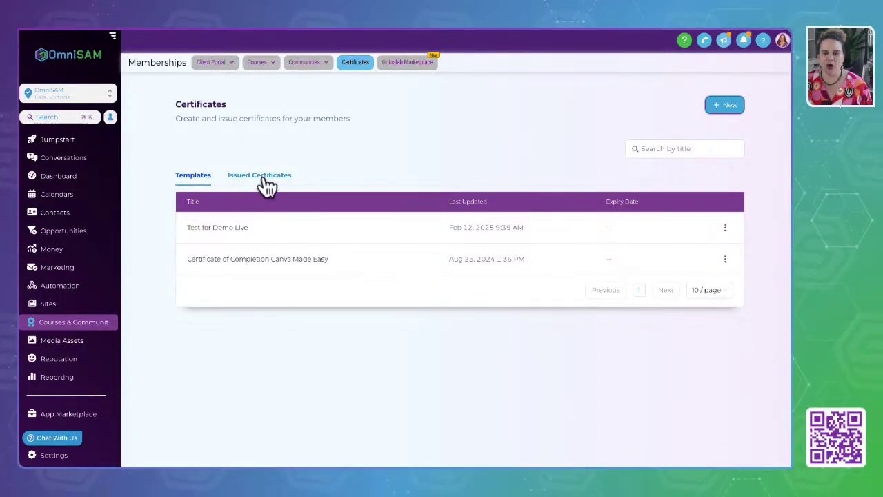
# Open the Certificate of Completion Canva Made Easy template, then return to the templates list.
pyautogui.click(228, 266)
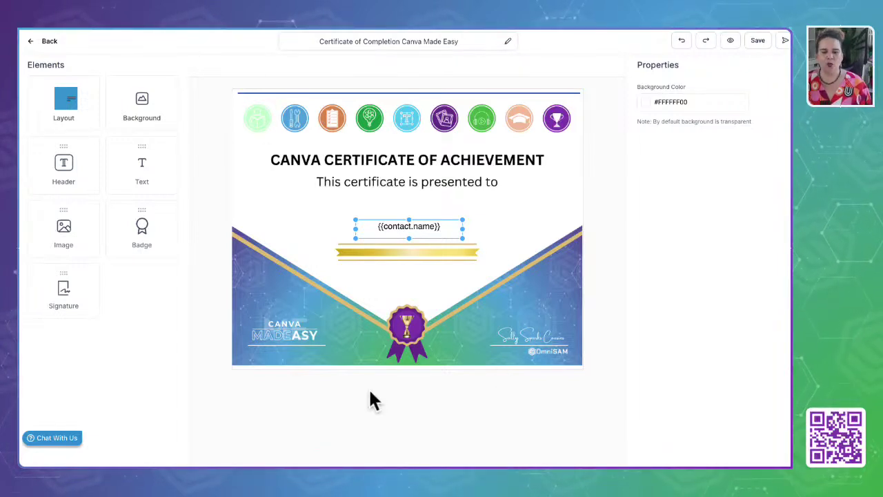
pyautogui.click(123, 388)
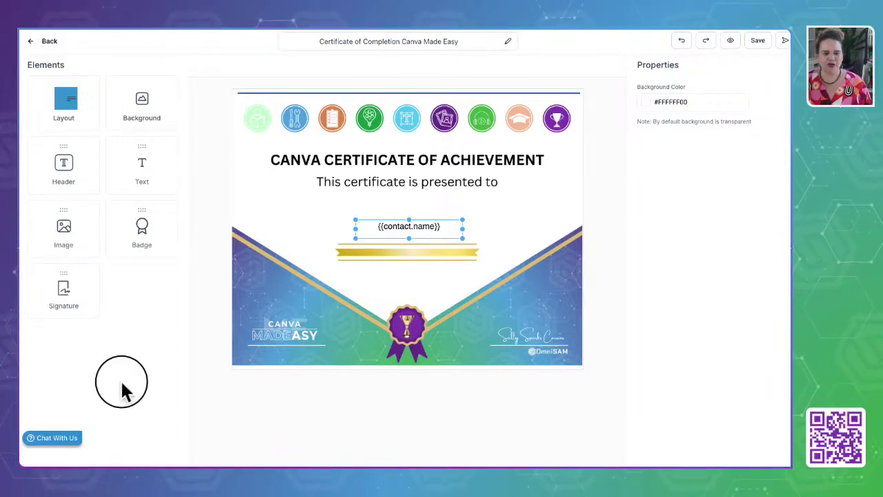
pyautogui.click(44, 41)
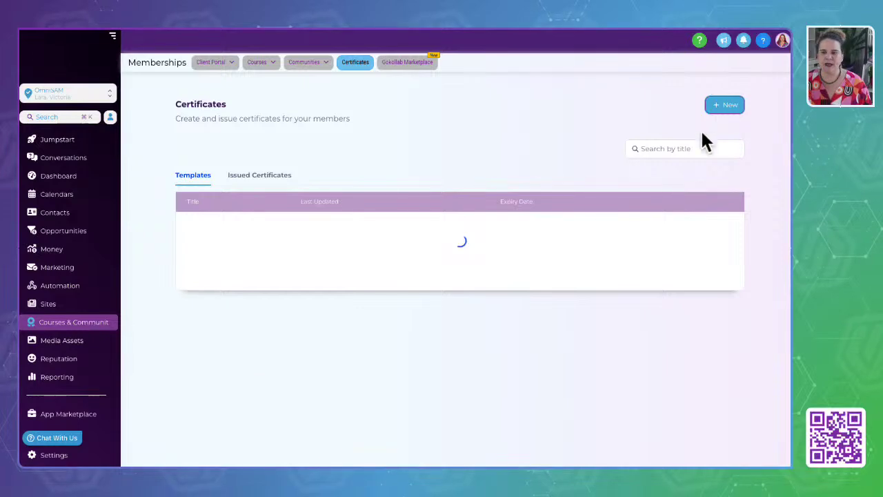
# Create a new certificate from the first built-in navy ornate-border template.
pyautogui.click(717, 110)
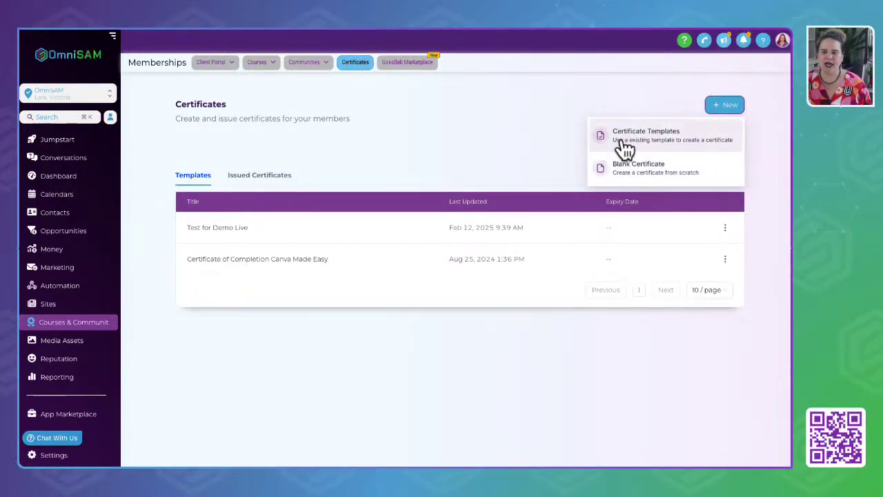
pyautogui.click(668, 141)
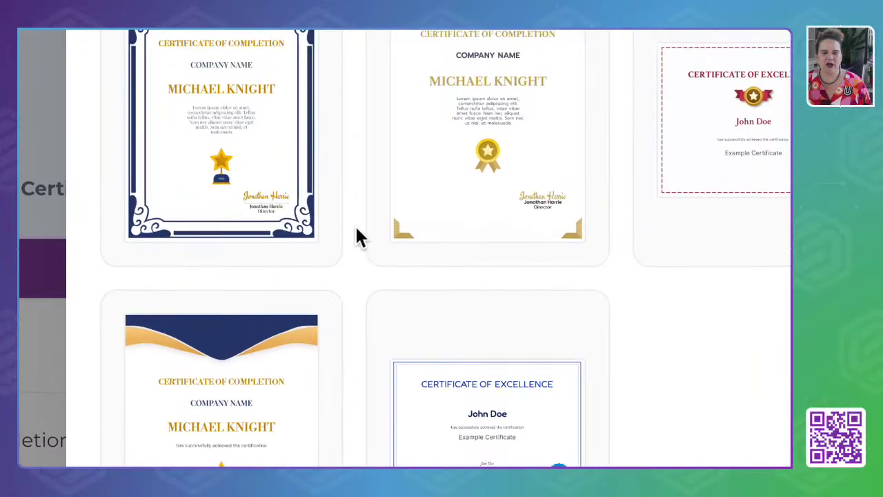
pyautogui.click(228, 232)
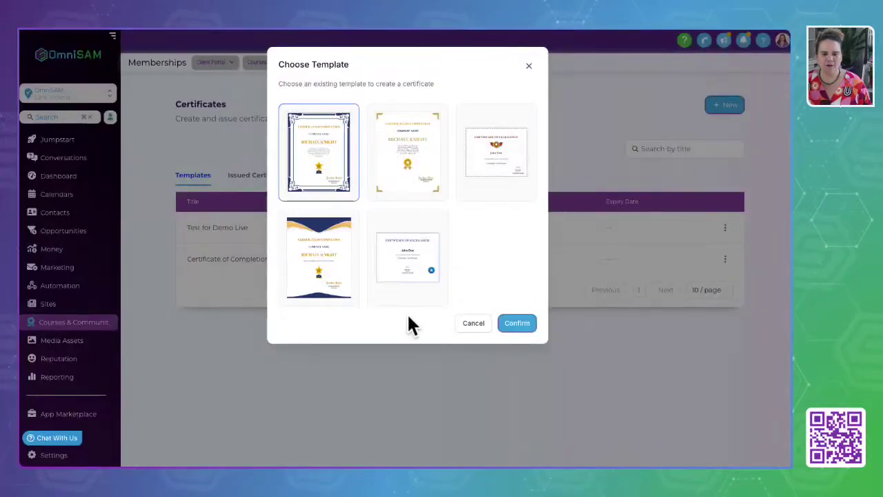
pyautogui.click(519, 323)
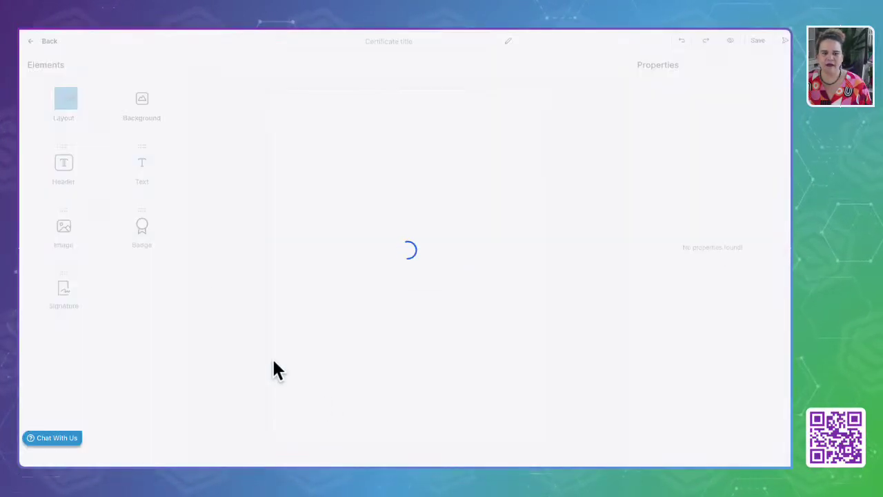
# Replace the certificate's trophy badge with the blue star badge.
pyautogui.click(297, 107)
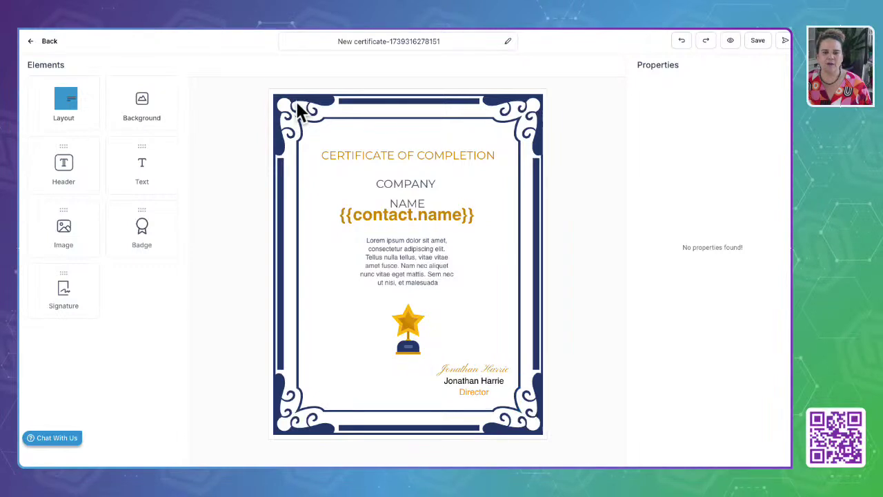
pyautogui.click(410, 330)
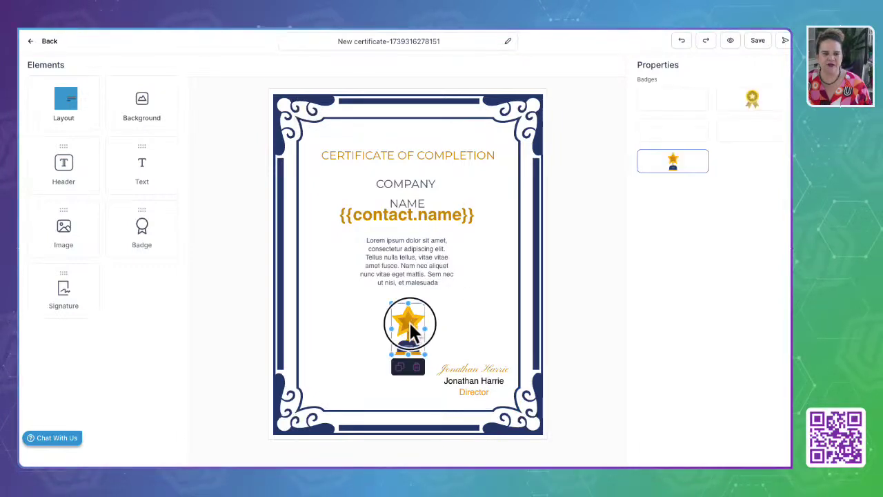
pyautogui.moveTo(410, 322)
pyautogui.mouseDown()
pyautogui.moveTo(471, 274)
pyautogui.moveTo(438, 345)
pyautogui.moveTo(407, 329)
pyautogui.mouseUp()
pyautogui.click(753, 131)
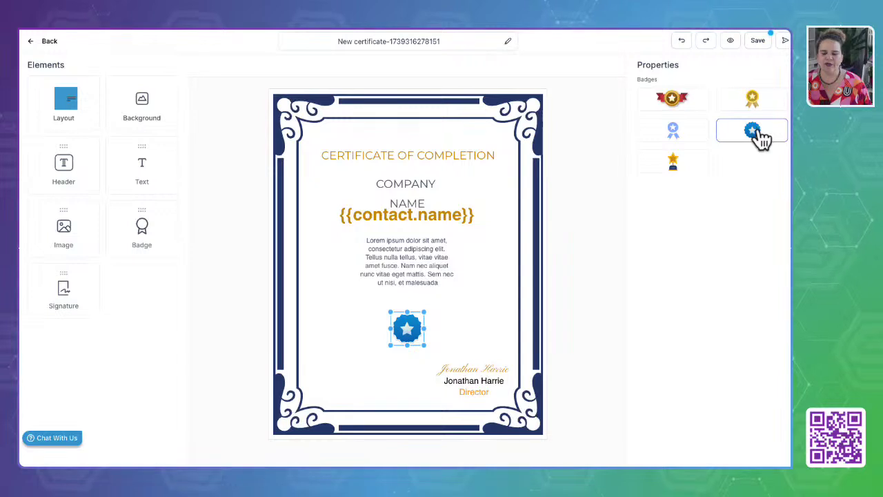
pyautogui.click(294, 109)
pyautogui.click(135, 98)
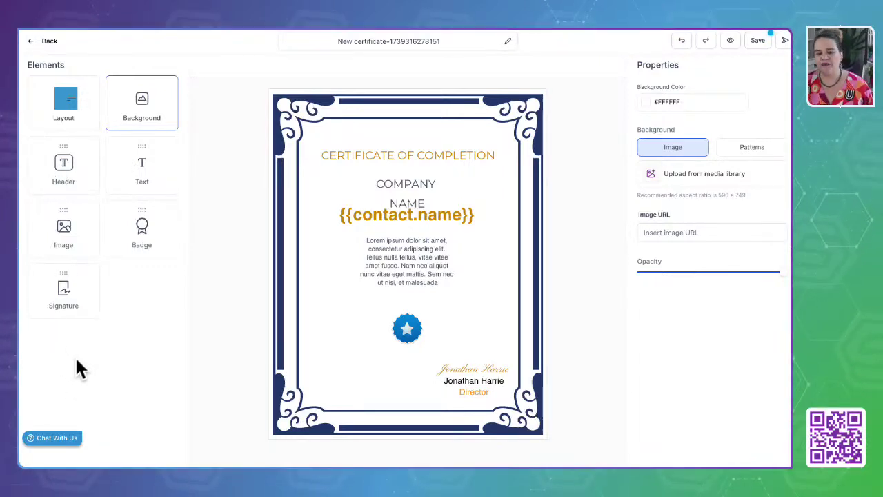
# Move {{contact.name}} below the NAME line, then add and delete a Signature block.
pyautogui.click(381, 218)
pyautogui.moveTo(381, 222); pyautogui.dragTo(379, 233)
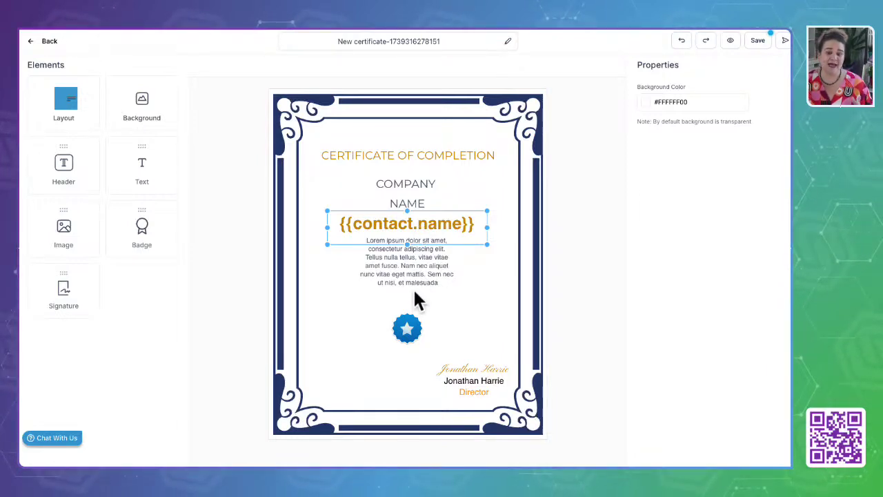
pyautogui.click(379, 269)
pyautogui.click(318, 345)
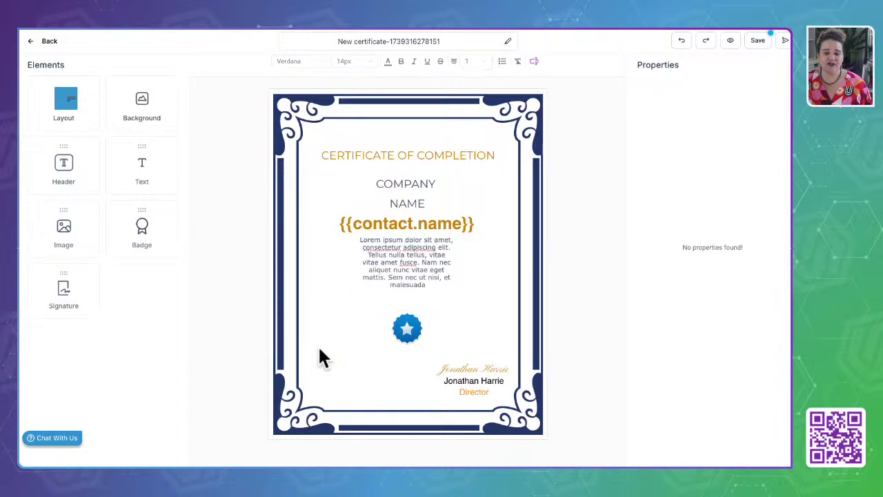
pyautogui.moveTo(63, 287)
pyautogui.mouseDown()
pyautogui.moveTo(339, 394)
pyautogui.moveTo(375, 386)
pyautogui.moveTo(352, 377)
pyautogui.mouseUp()
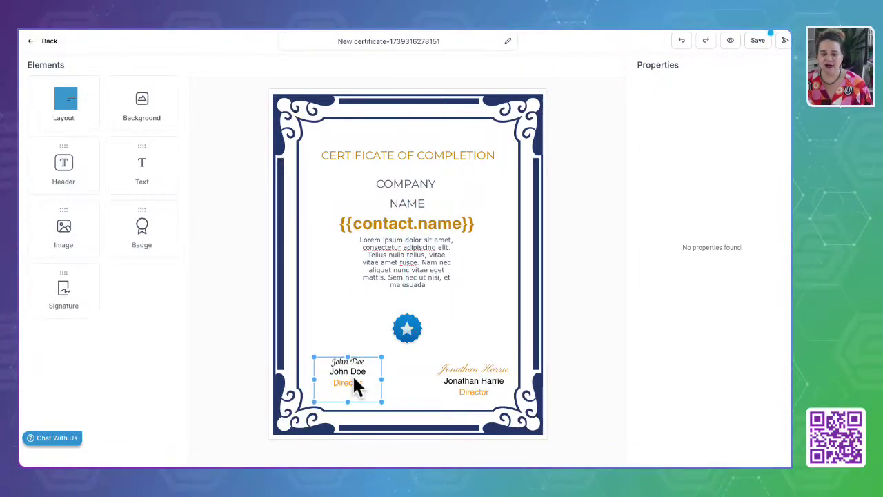
pyautogui.click(356, 414)
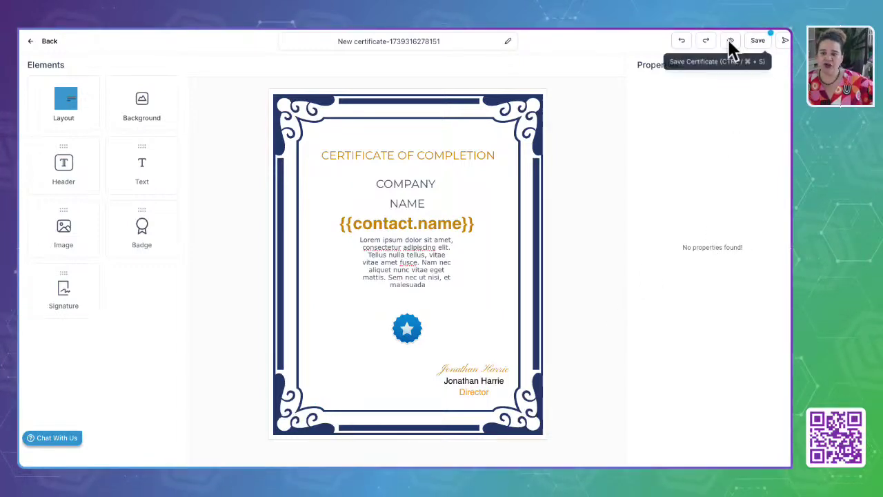
# Save the certificate via Send Offline Certificate and close the Send Certificate panel.
pyautogui.click(784, 42)
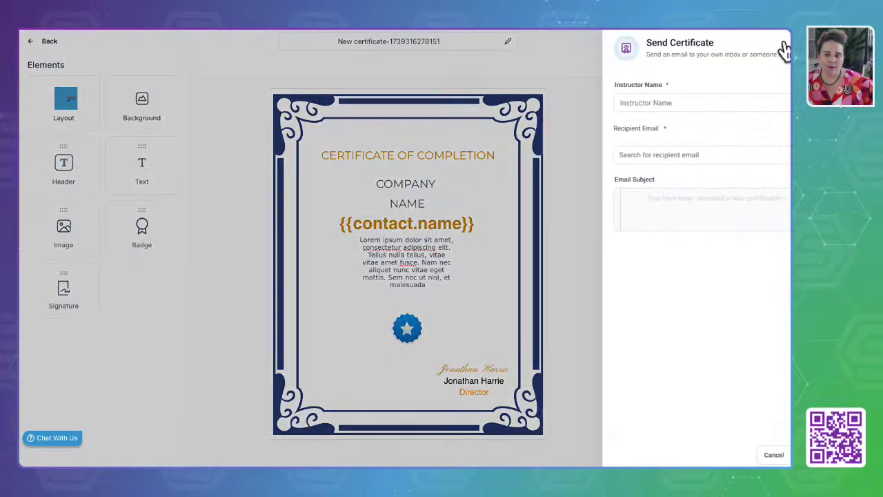
pyautogui.click(639, 156)
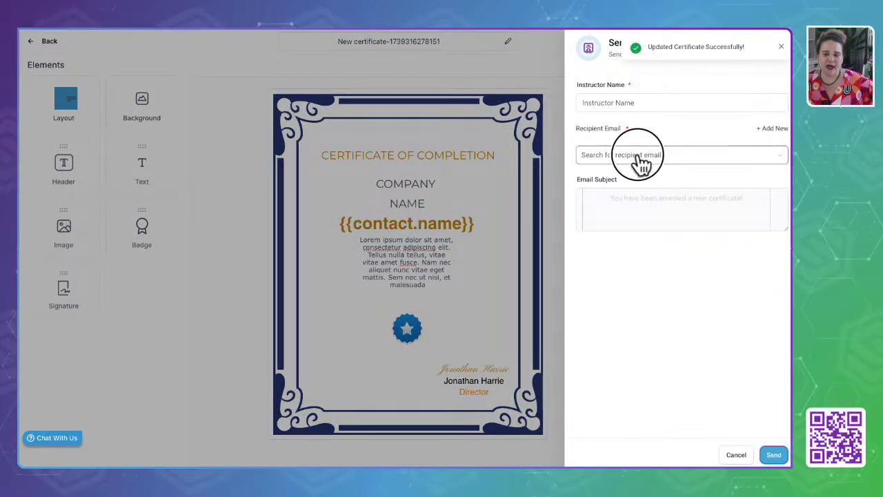
pyautogui.click(650, 135)
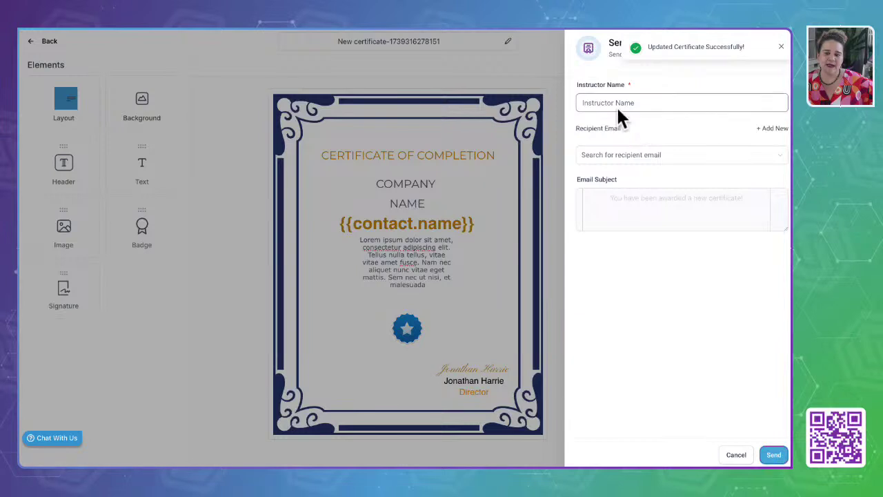
pyautogui.click(781, 47)
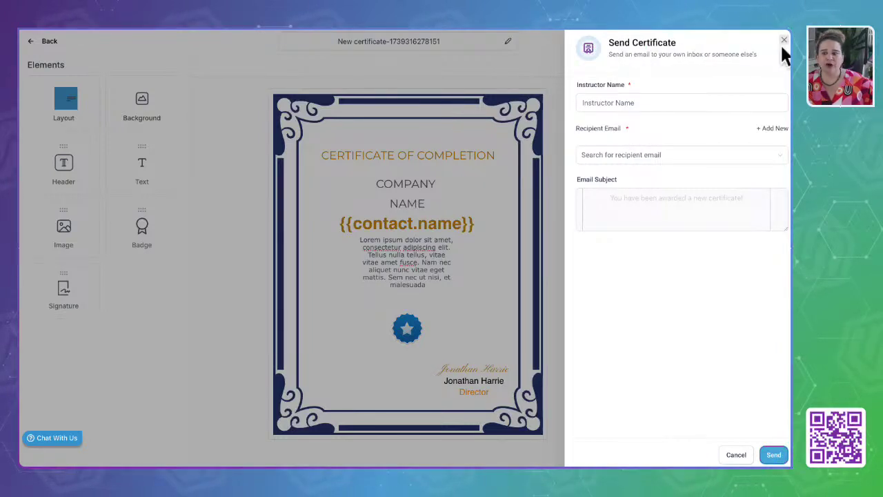
pyautogui.click(783, 42)
# Select the certificate title without renaming it and return to the Certificates list.
pyautogui.click(599, 50)
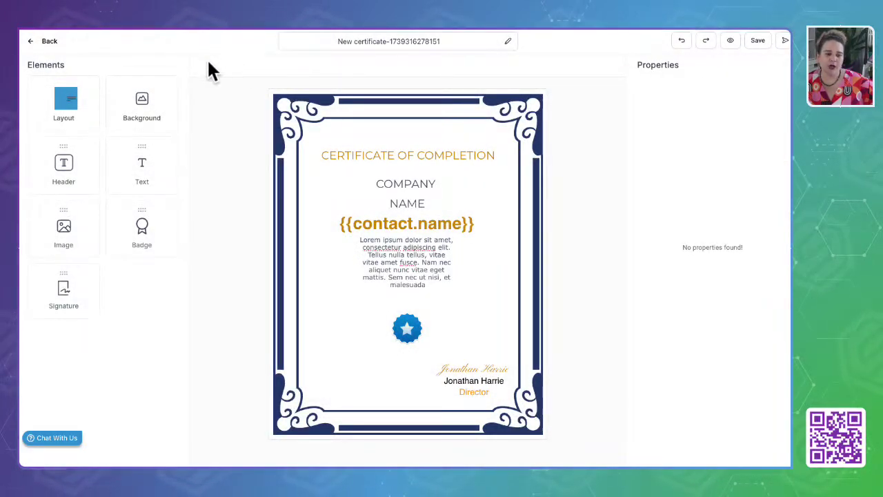
pyautogui.tripleClick(419, 42)
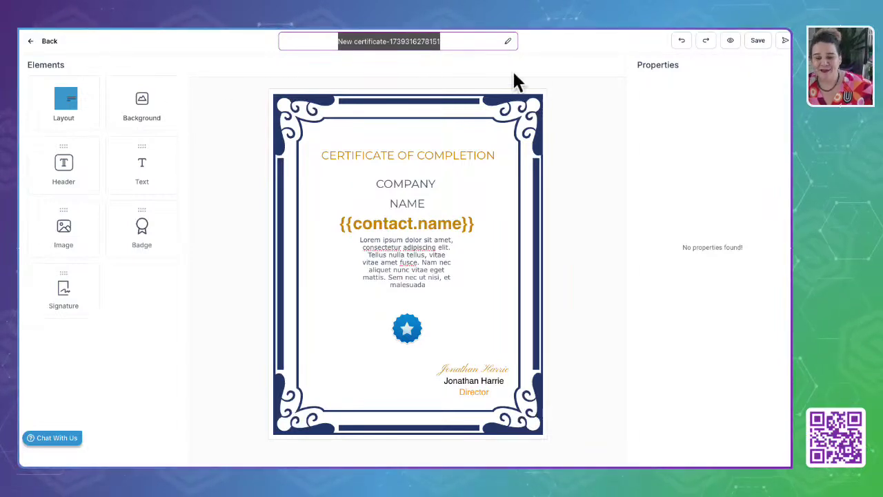
pyautogui.click(193, 50)
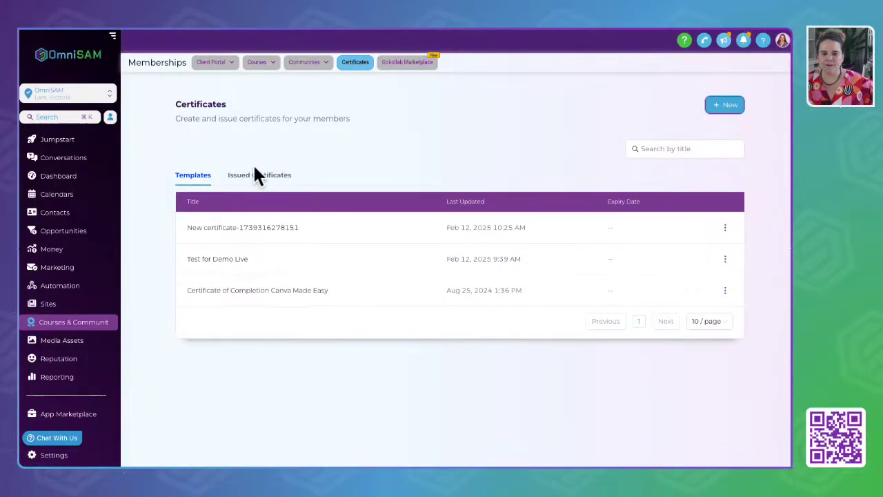
# Show Issued Certificates for Last year (2024-02-12 to 2025-02-12) and scroll the table.
pyautogui.click(257, 175)
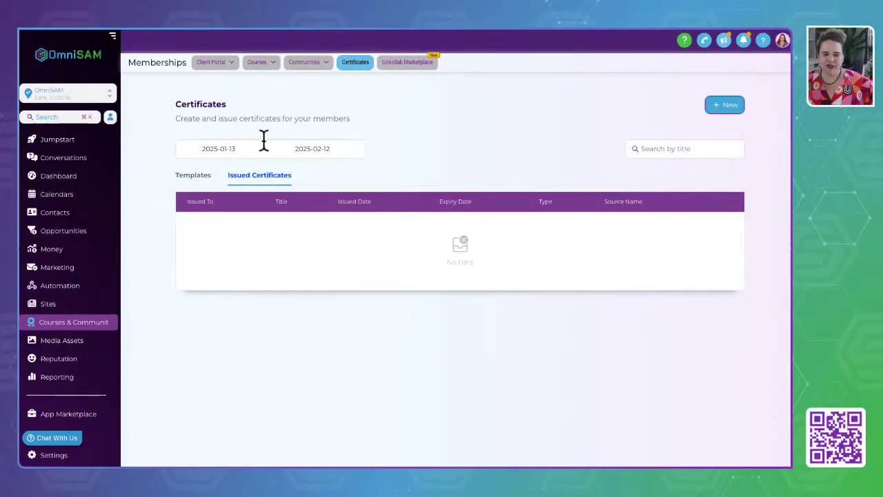
pyautogui.click(191, 147)
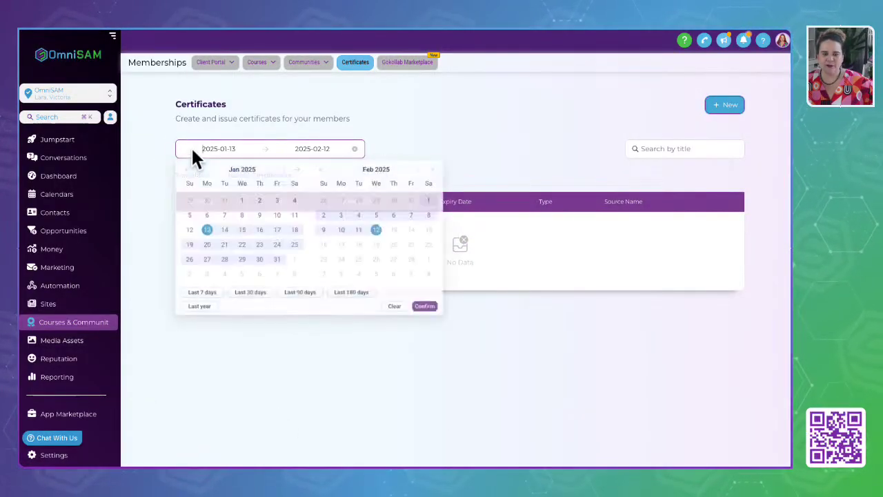
pyautogui.click(199, 309)
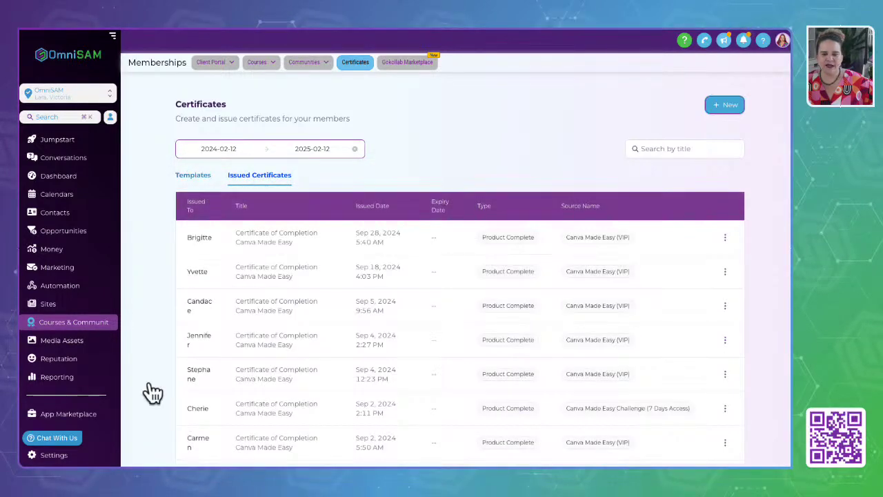
pyautogui.scroll(-3, 242, 365)
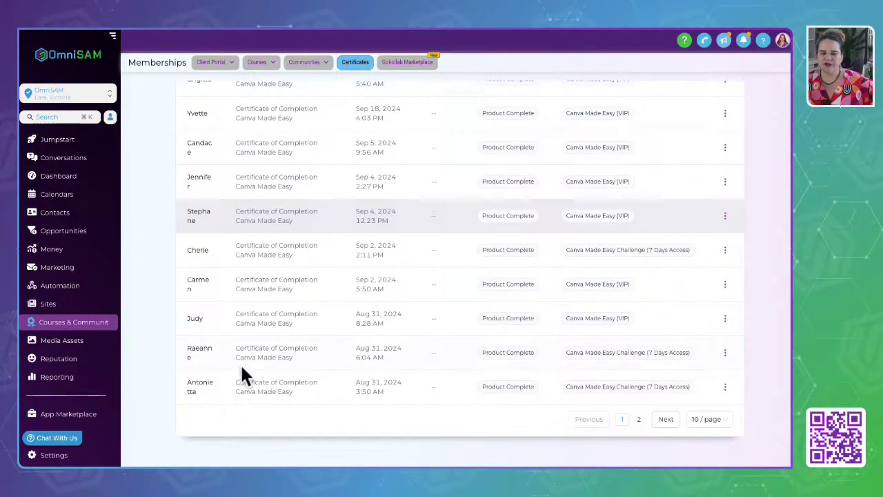
pyautogui.scroll(3, 241, 375)
pyautogui.click(516, 131)
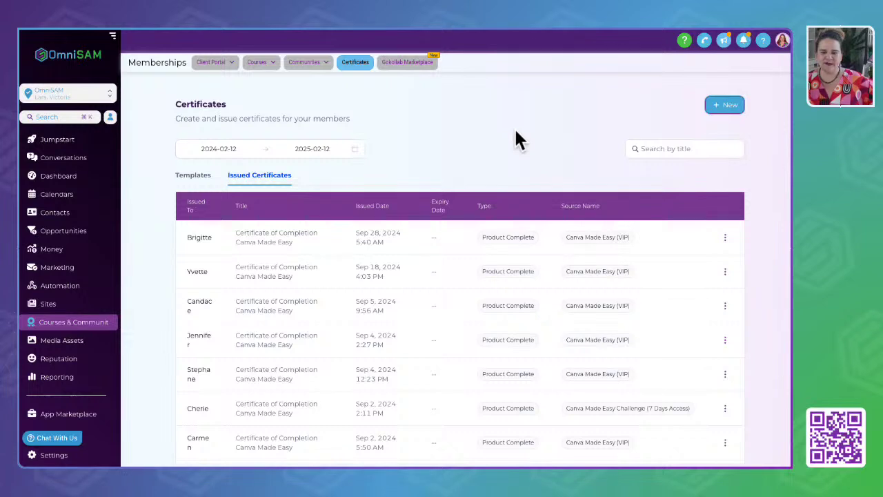
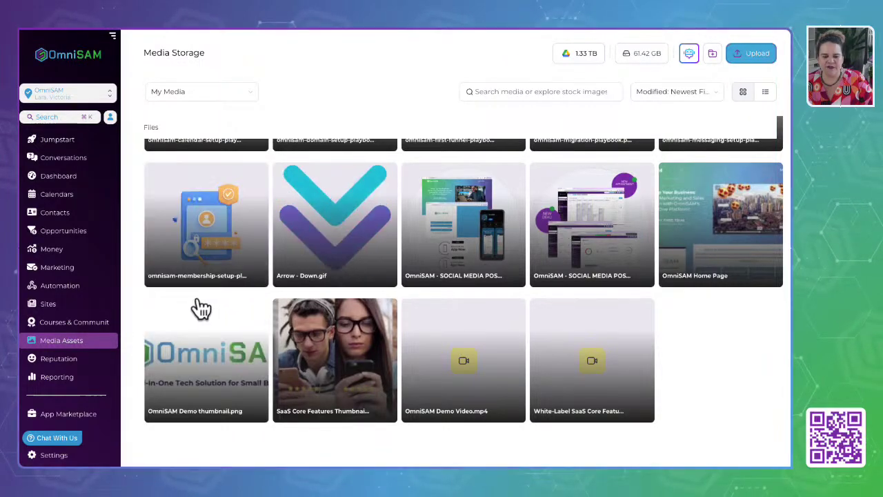
# Scroll the My Media file grid back to the top until the folder list appears.
pyautogui.scroll(1, 193, 314)
pyautogui.scroll(6, 193, 314)
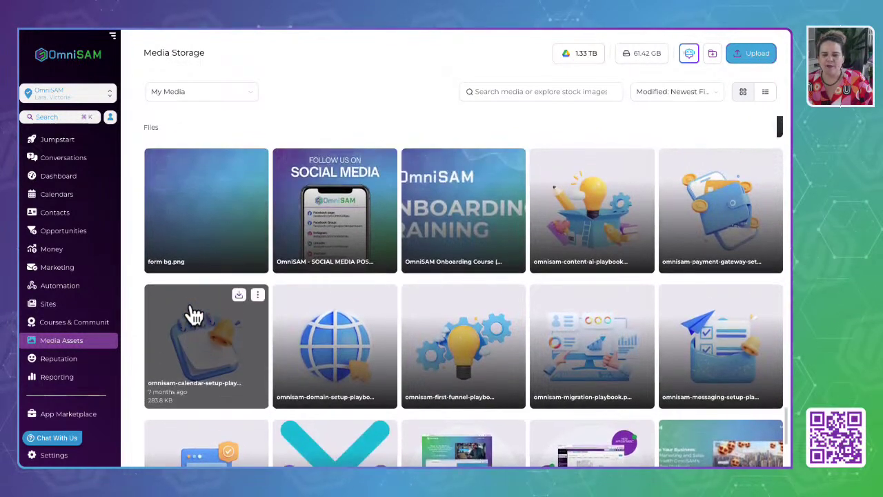
pyautogui.scroll(4, 194, 314)
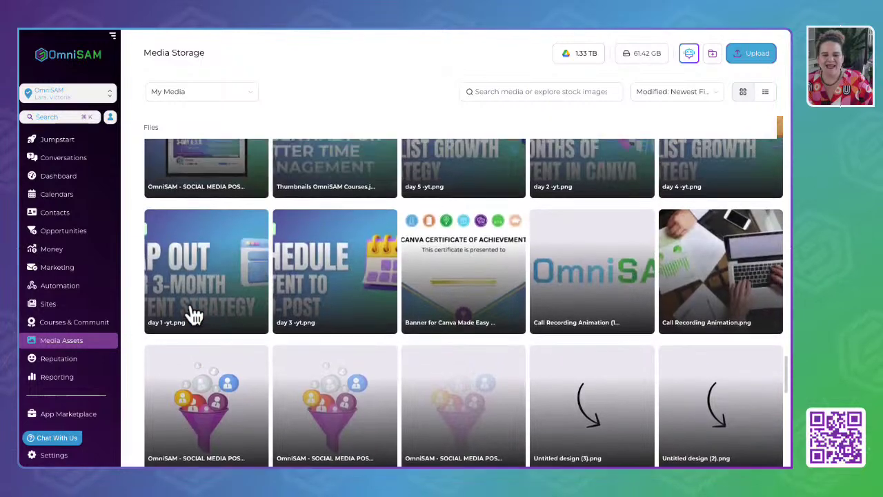
pyautogui.scroll(8, 194, 314)
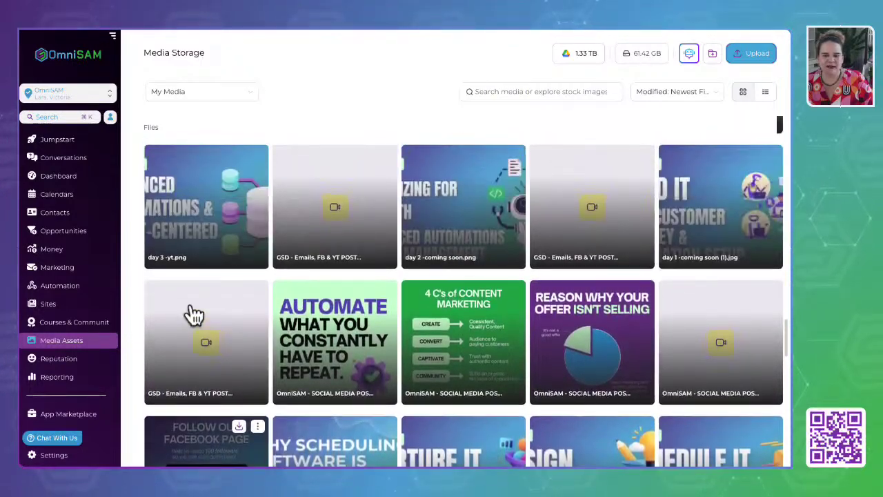
pyautogui.scroll(10, 195, 314)
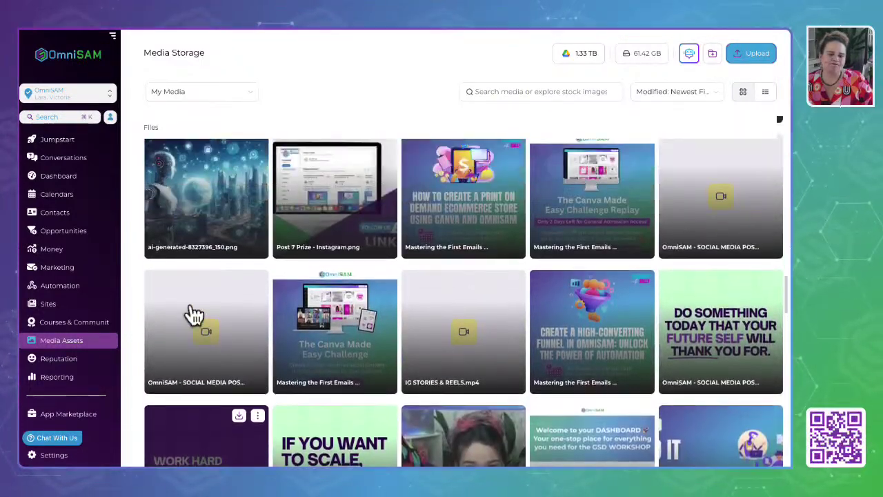
pyautogui.scroll(12, 194, 314)
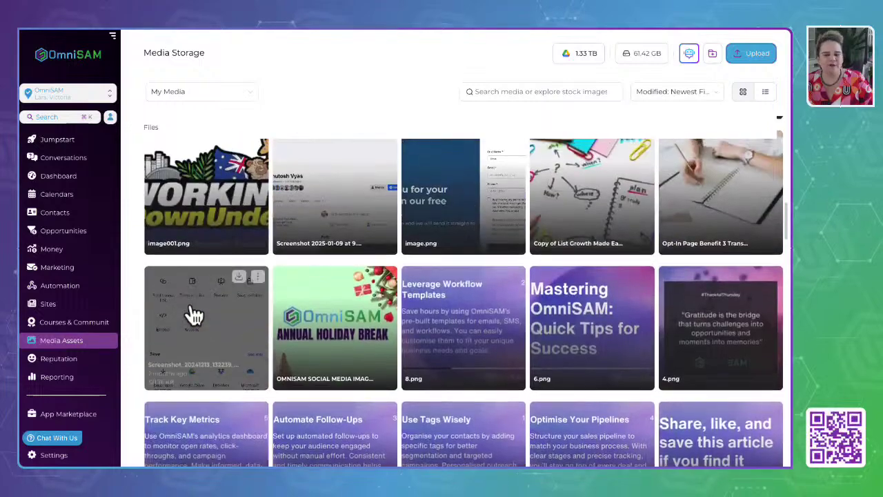
pyautogui.scroll(10, 194, 314)
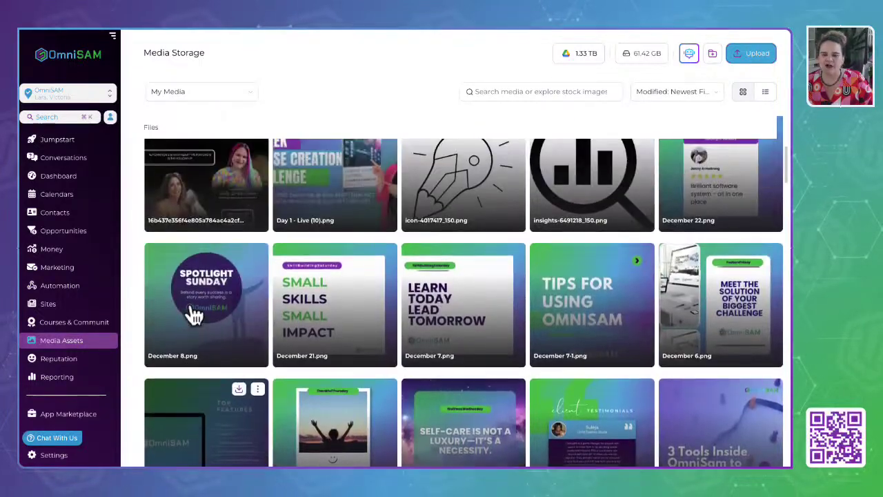
pyautogui.scroll(3, 195, 314)
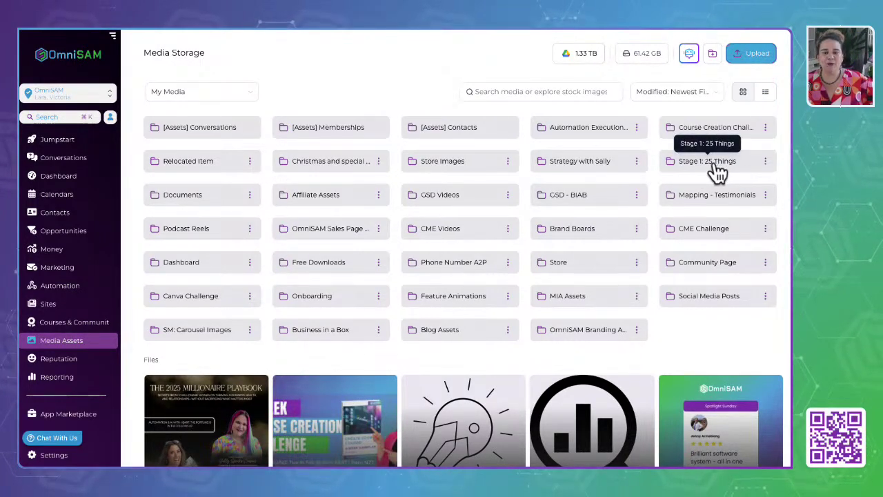
# Open the Stage 1: 25 Things folder, copy the 25 Things PDF link via Get Link, and open a new tab.
pyautogui.click(700, 169)
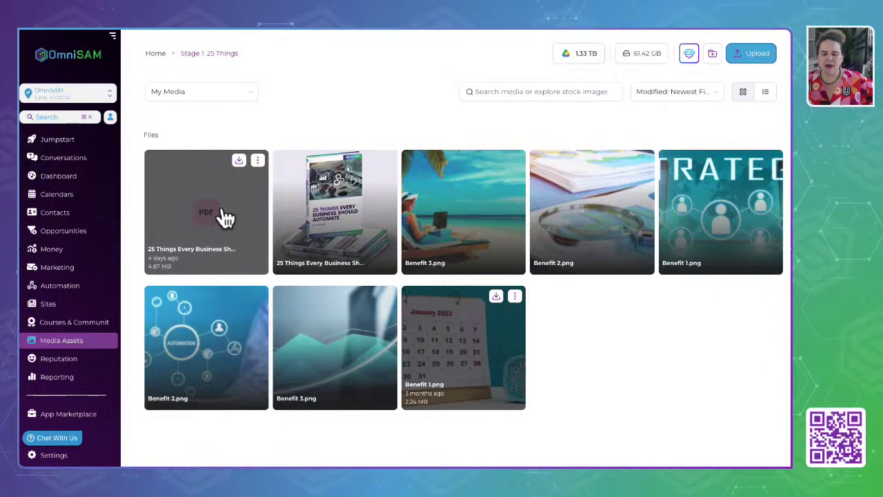
pyautogui.click(258, 160)
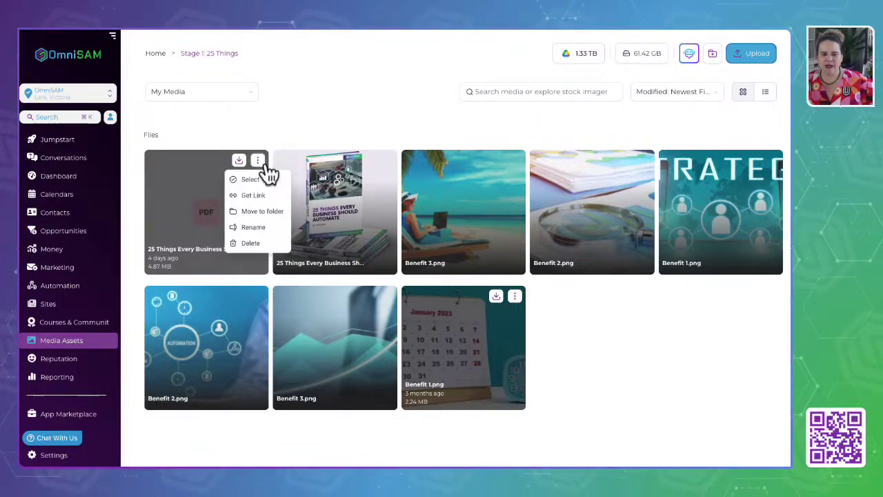
pyautogui.click(253, 196)
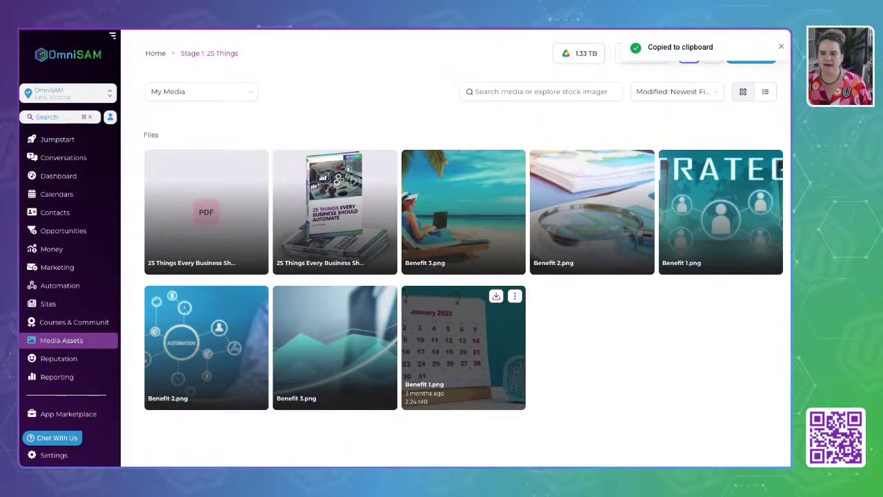
pyautogui.hotkey('ctrl', 't')
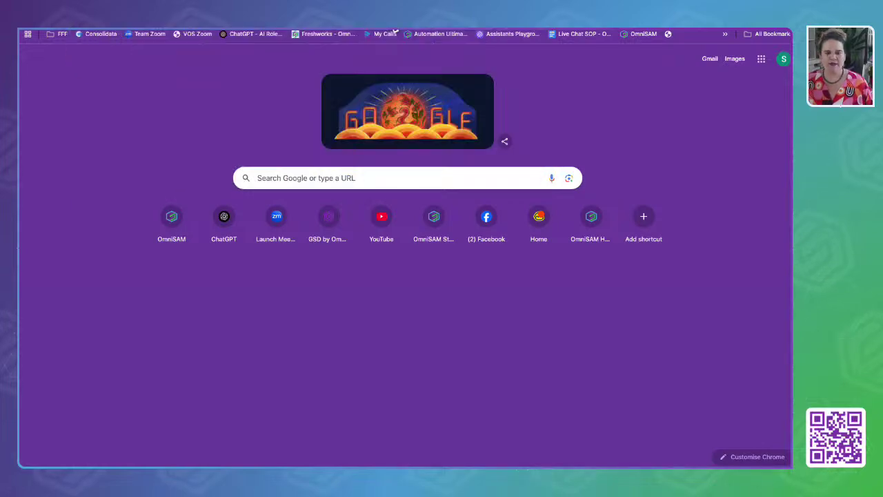
# Load the pasted 25 Things PDF link, scroll to page 3, and return to the OmniSAM tab.
pyautogui.hotkey('ctrl', 'v')
pyautogui.press('Return')
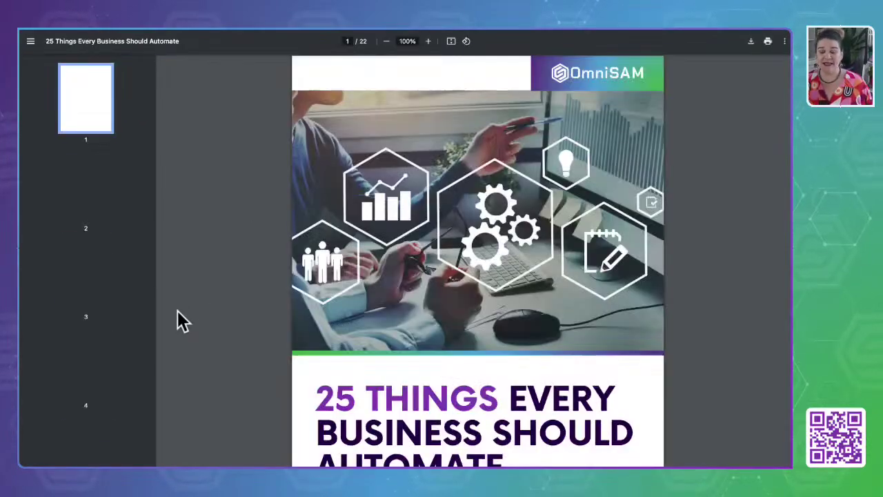
pyautogui.scroll(-8, 181, 321)
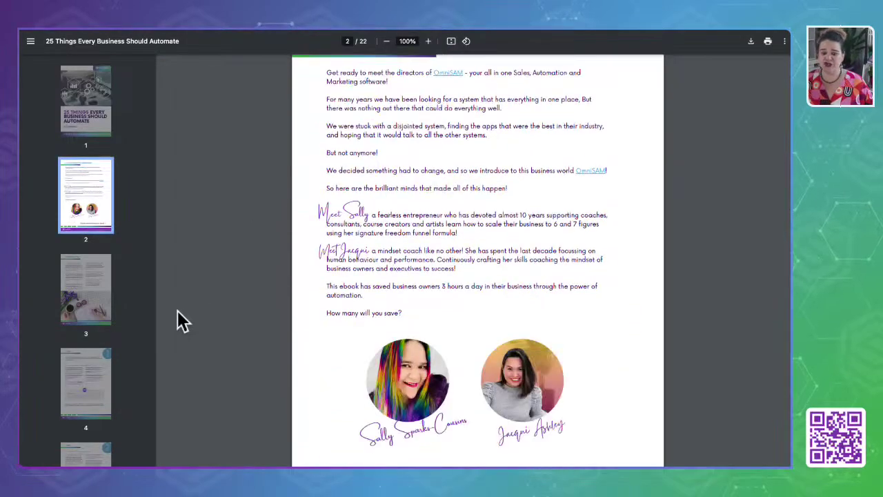
pyautogui.scroll(-5, 179, 320)
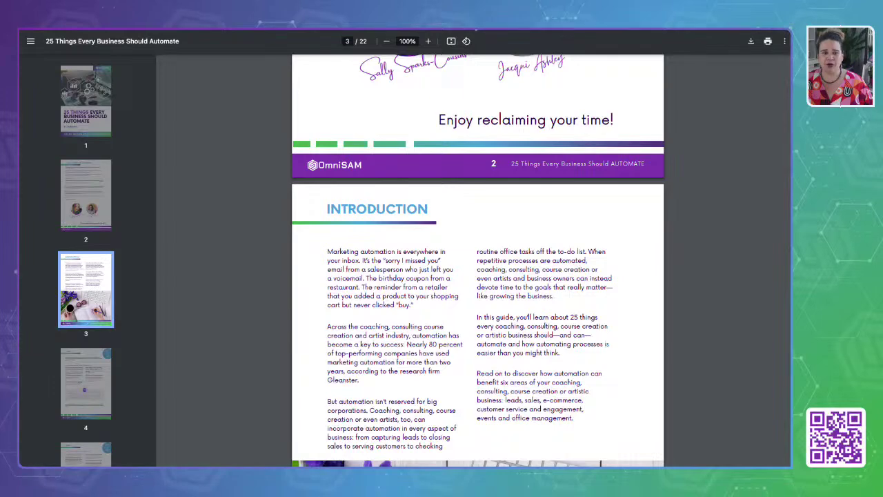
pyautogui.click(173, 28)
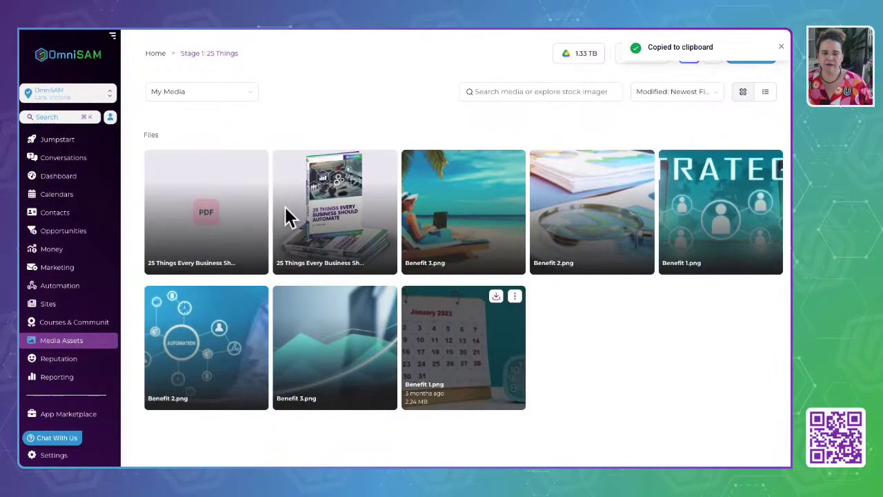
# Preview the 25 Things cover image, close it, and go back to Home in Media Storage.
pyautogui.click(283, 250)
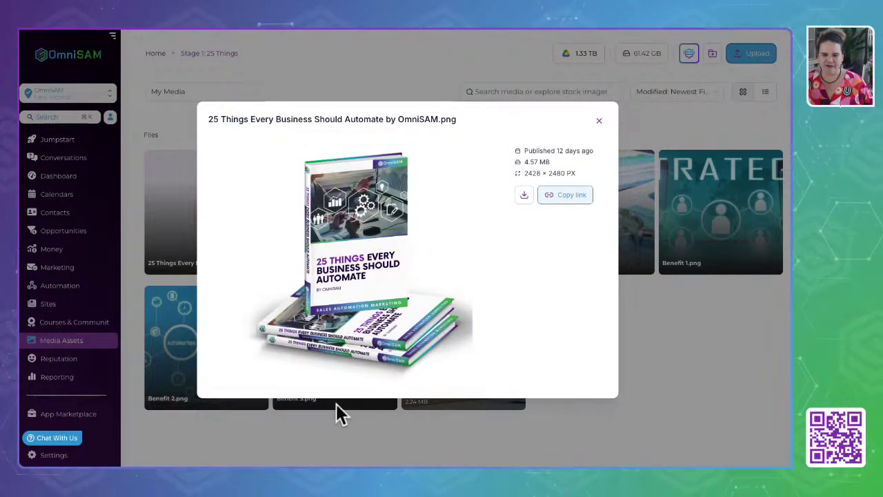
pyautogui.click(598, 121)
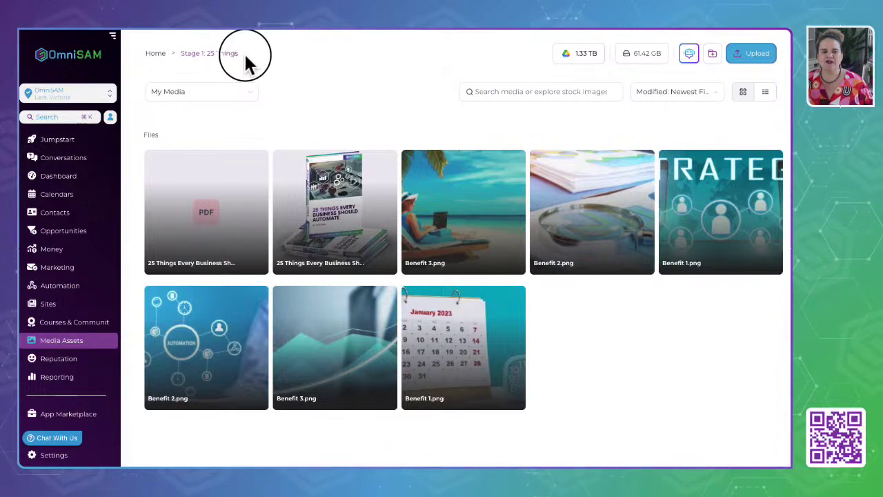
pyautogui.moveTo(246, 55); pyautogui.dragTo(183, 56)
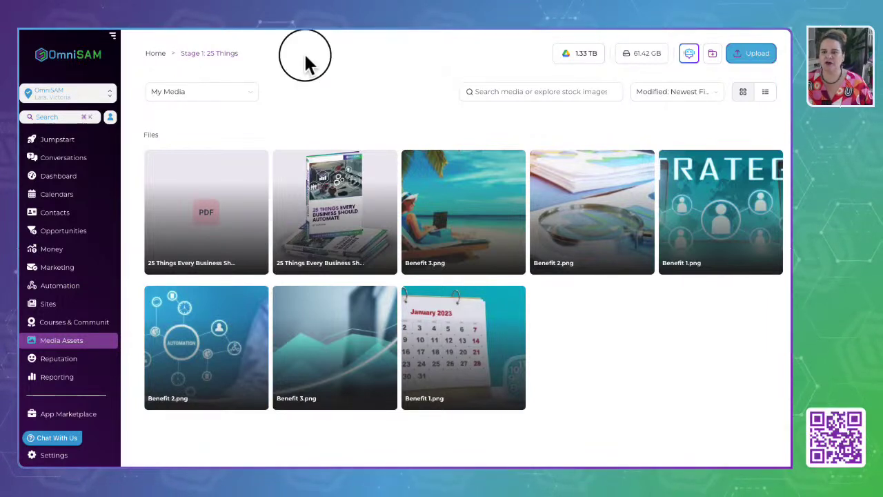
pyautogui.click(155, 54)
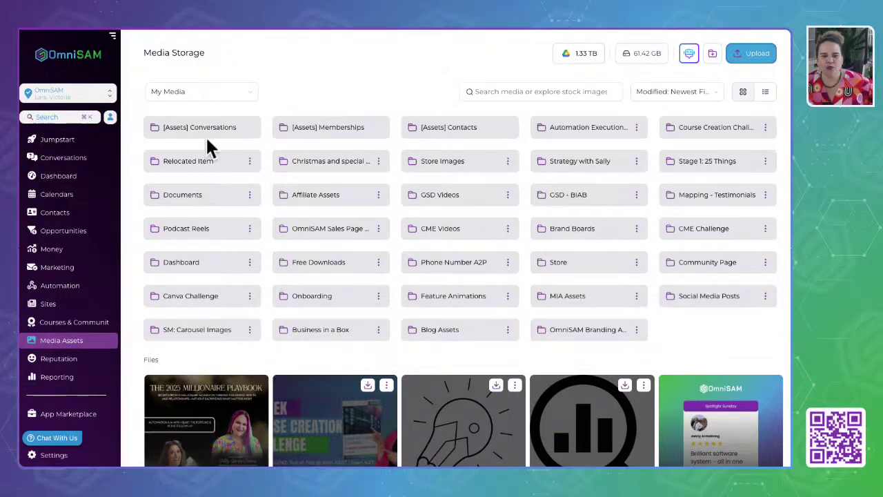
# Find 'brand' on the page, open Brand Boards, then the OmniSAM Brand Board subfolder.
pyautogui.hotkey('ctrl', 'f')
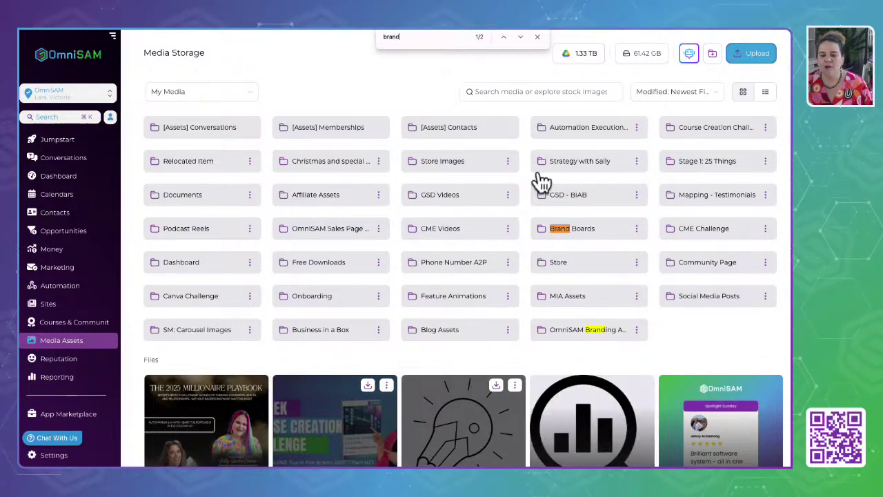
pyautogui.click(579, 238)
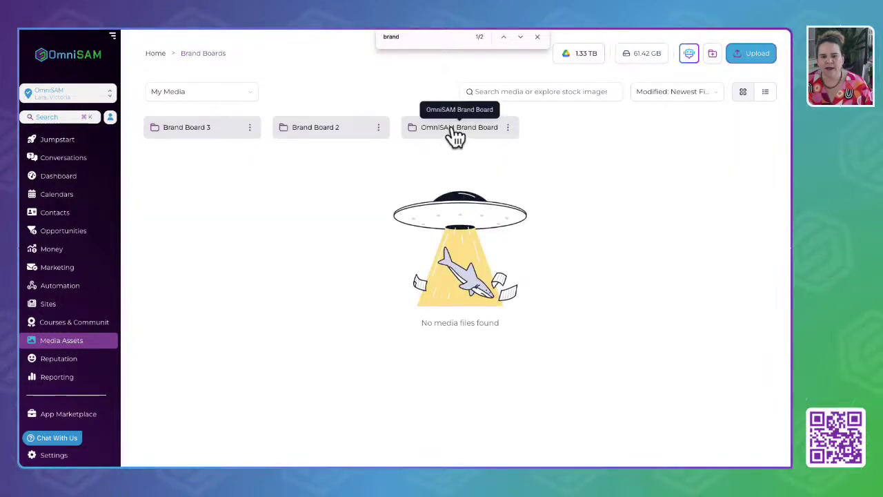
pyautogui.click(377, 129)
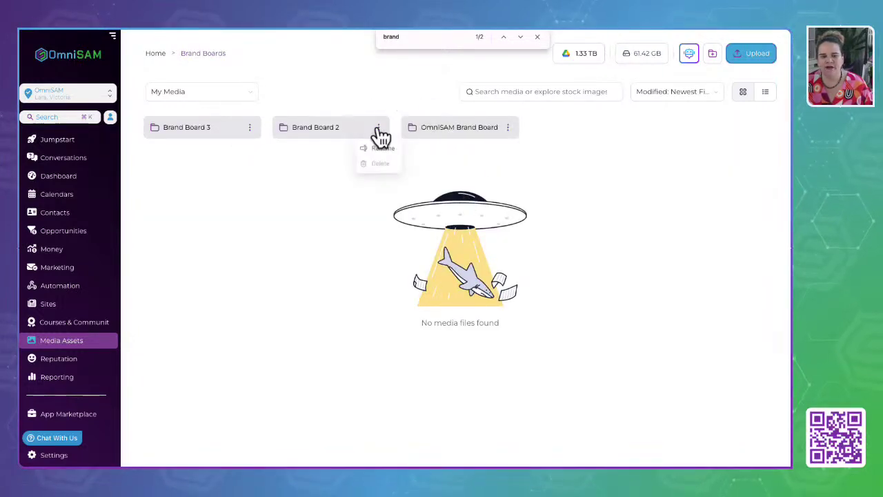
pyautogui.click(293, 113)
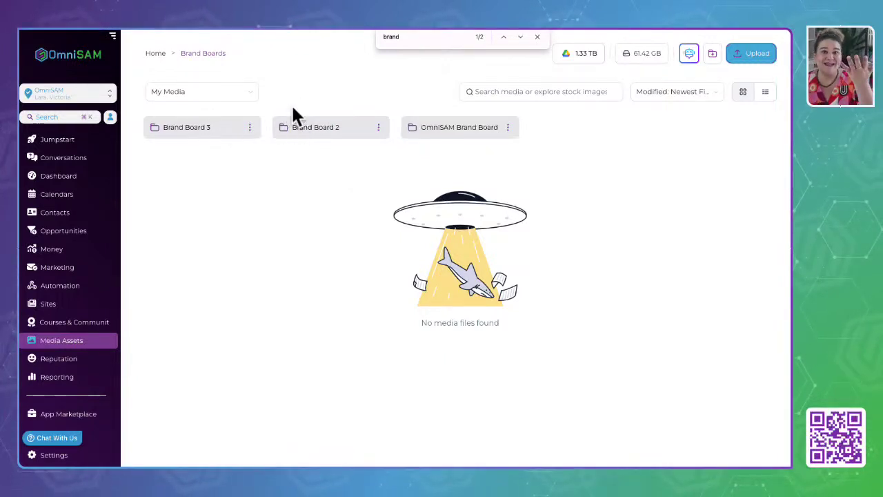
pyautogui.click(443, 131)
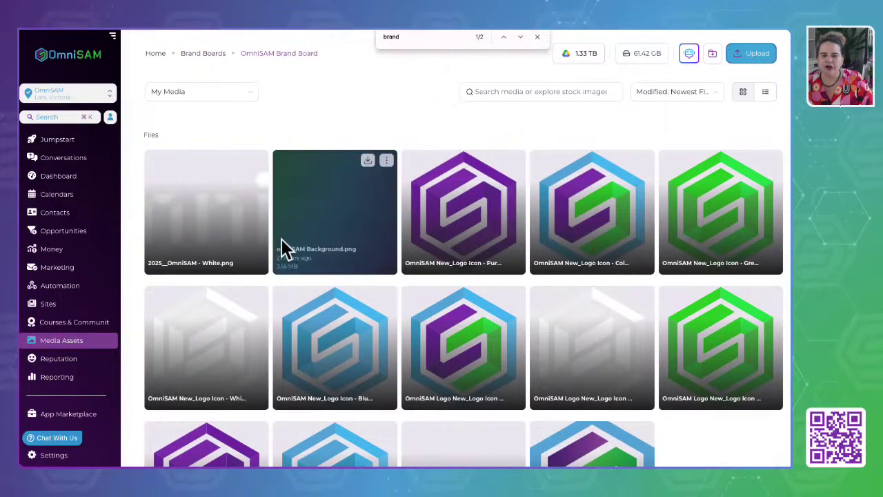
pyautogui.scroll(-2, 281, 250)
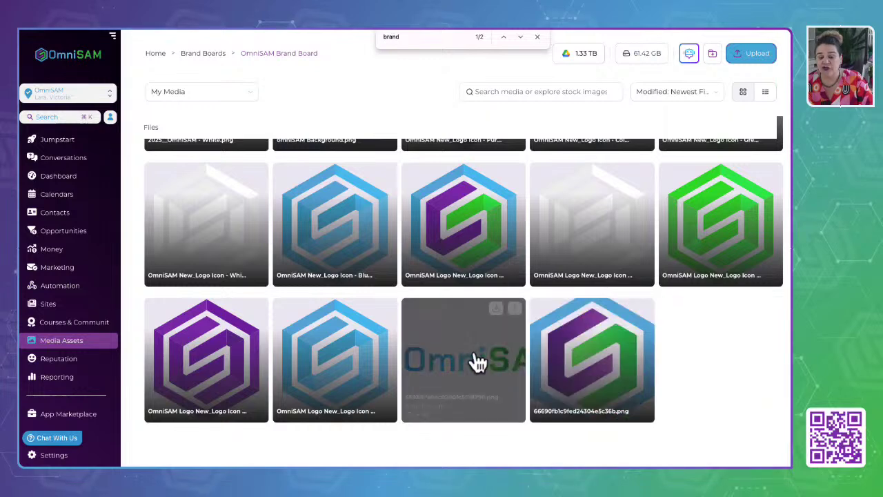
pyautogui.scroll(1, 211, 297)
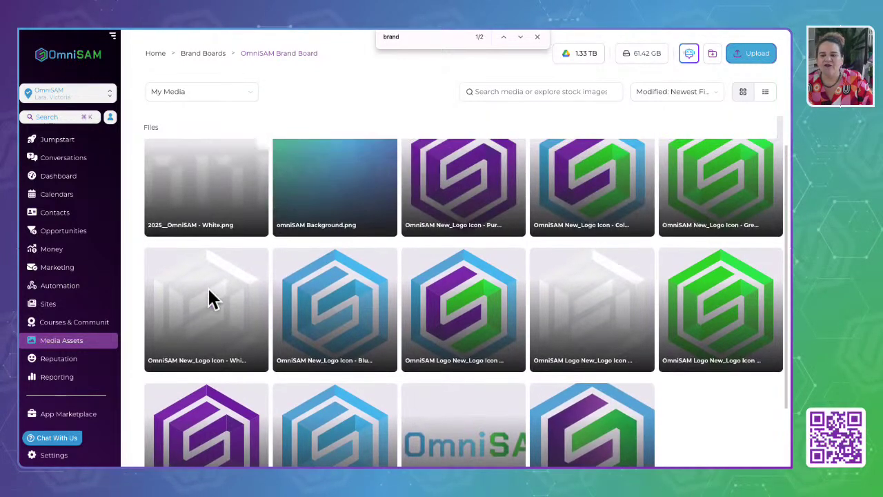
pyautogui.scroll(1, 208, 290)
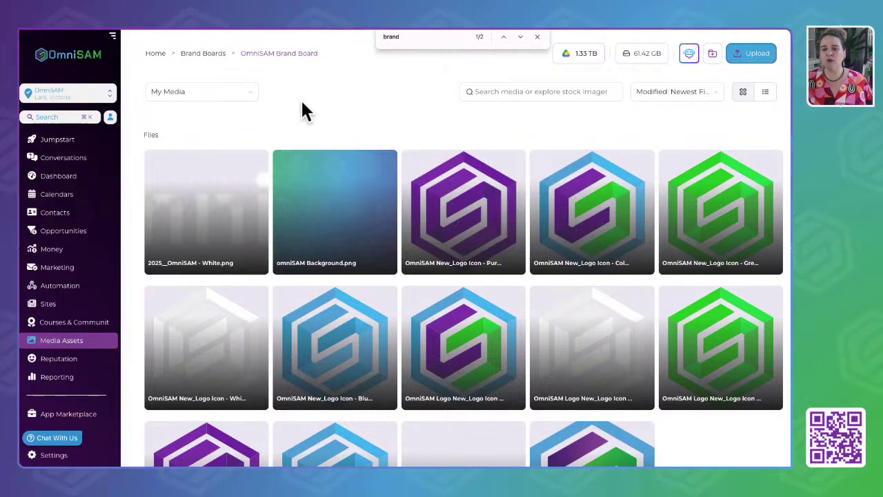
# Go back through Brand Boards to the top of My Media and scroll through the files grid.
pyautogui.click(320, 98)
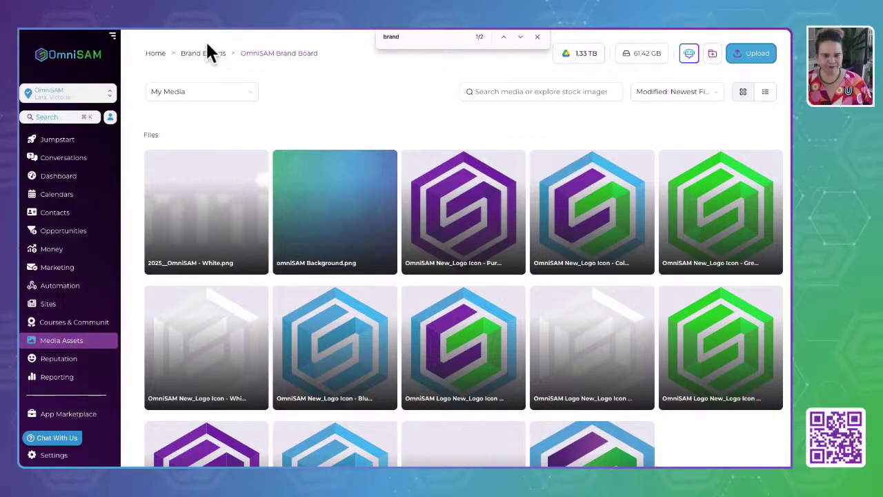
pyautogui.click(206, 53)
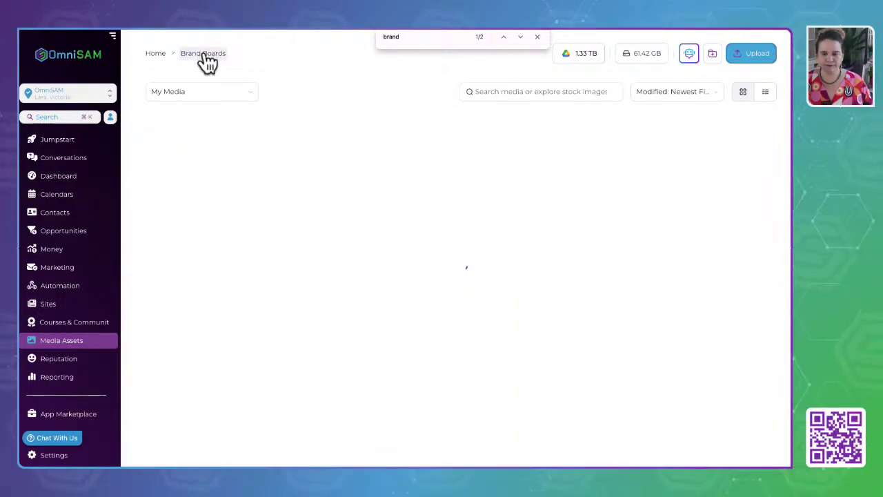
pyautogui.click(158, 55)
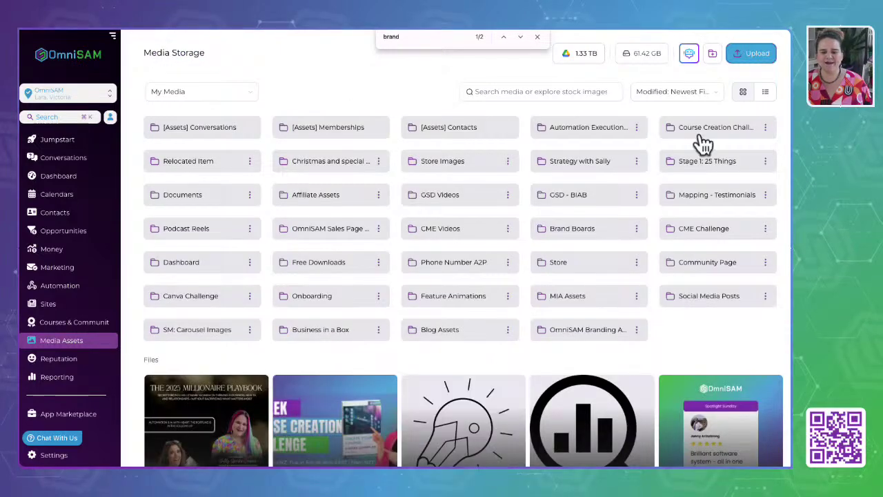
pyautogui.scroll(-10, 251, 407)
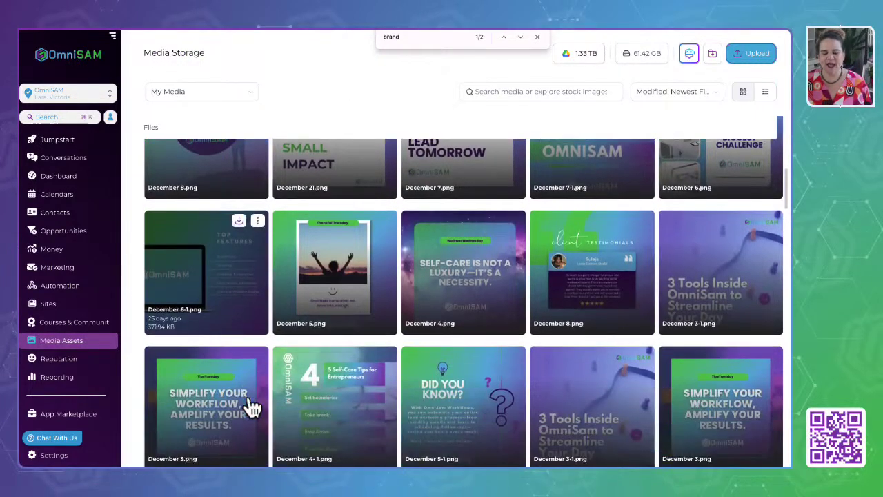
pyautogui.scroll(-9, 252, 407)
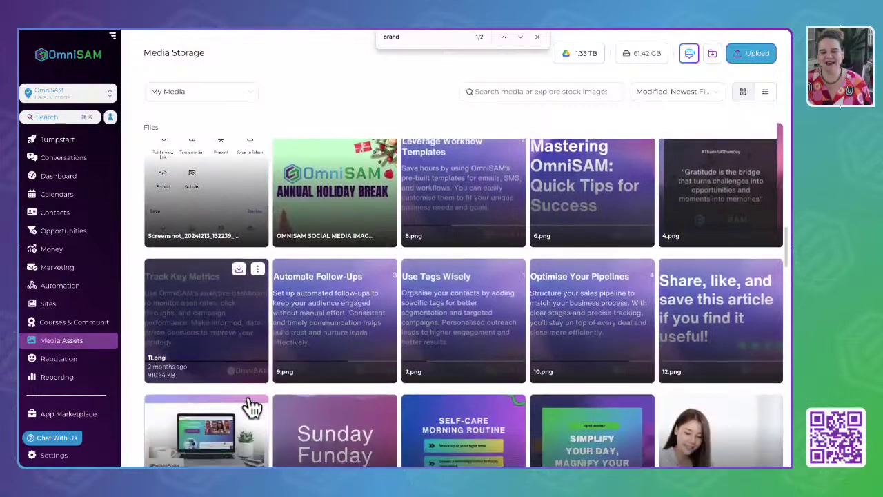
pyautogui.scroll(-10, 251, 407)
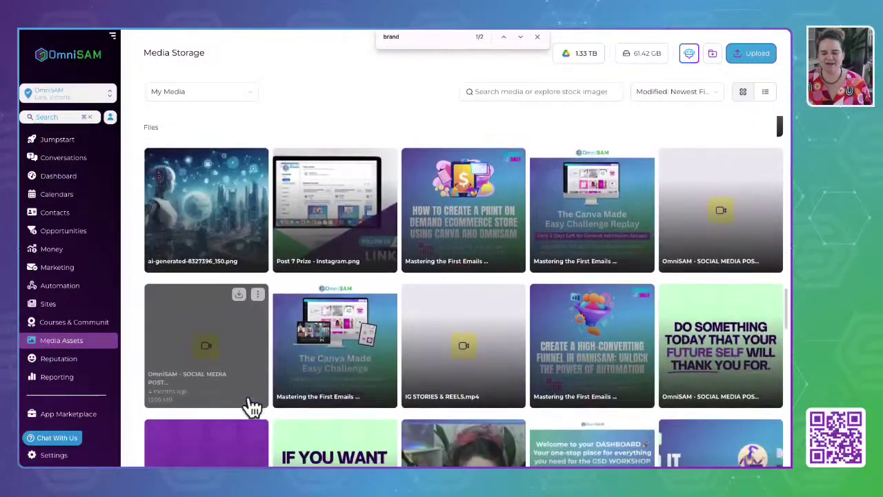
pyautogui.scroll(-10, 251, 407)
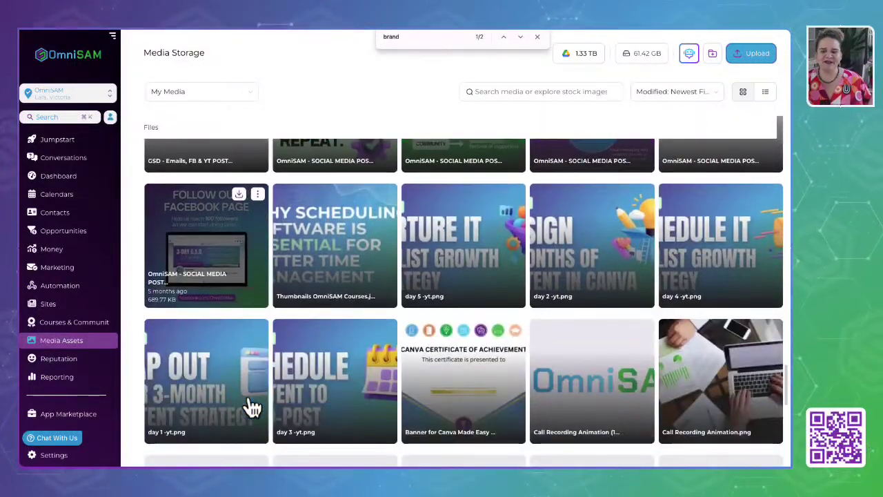
pyautogui.scroll(-8, 251, 407)
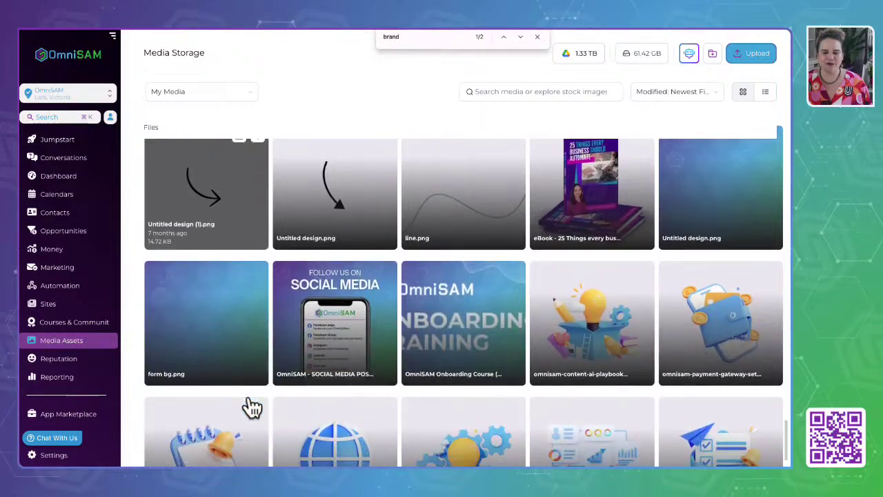
pyautogui.scroll(20, 252, 407)
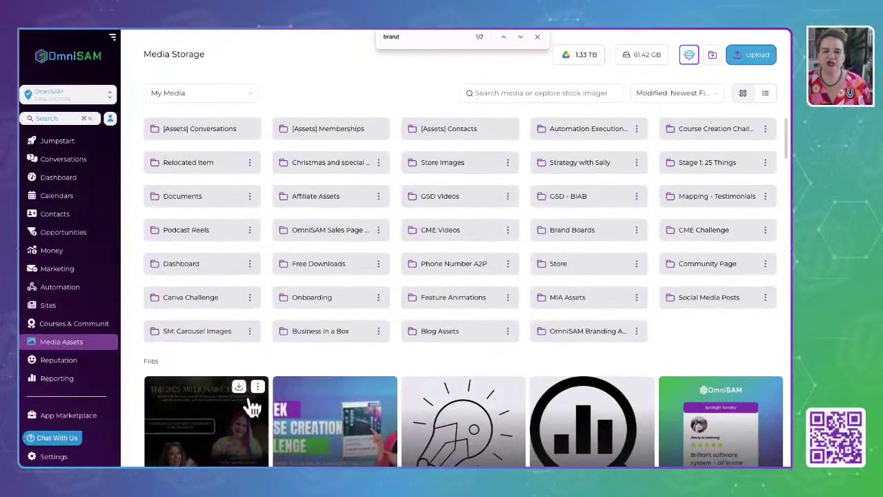
# Close the 'brand' find bar and check the connected accounts on the 1.33 TB storage chip.
pyautogui.click(537, 37)
pyautogui.moveTo(590, 63)
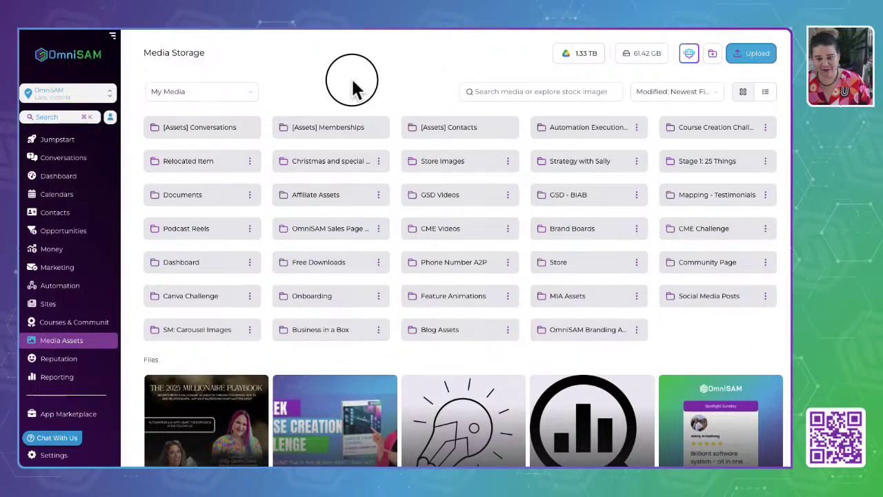
pyautogui.moveTo(581, 58)
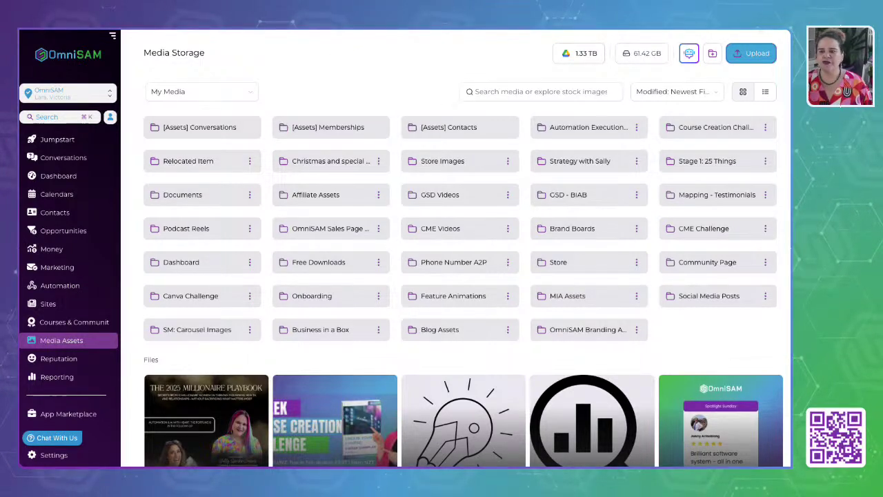
pyautogui.press('super+t')
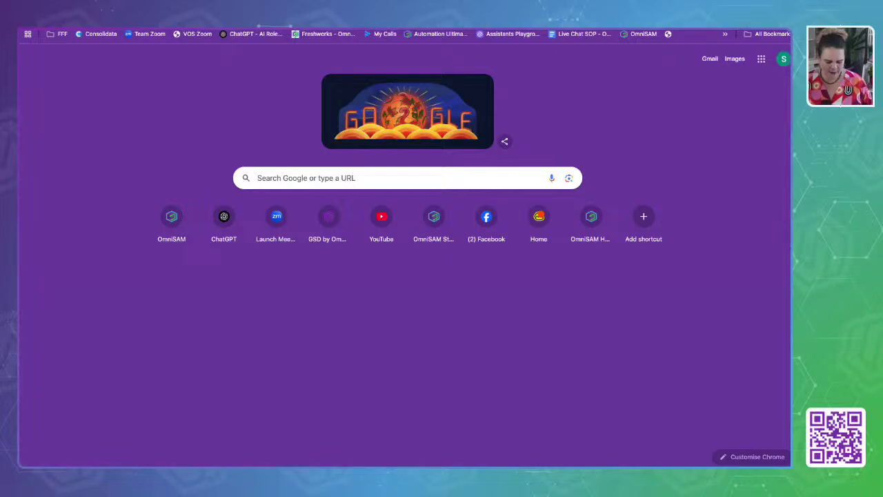
# Open the OmniSAM Help Center from a 'help' address query and search articles for media asset file size.
pyautogui.write('helo')
pyautogui.press('BackSpace')
pyautogui.write('p')
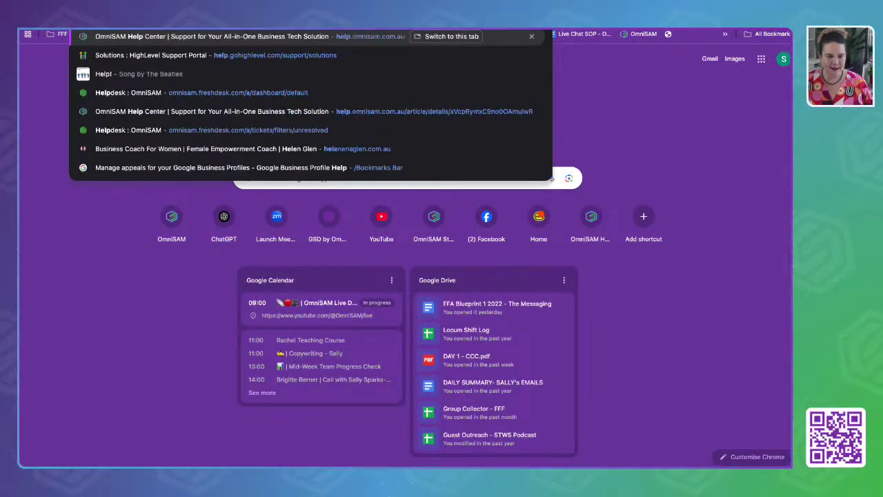
pyautogui.press('Return')
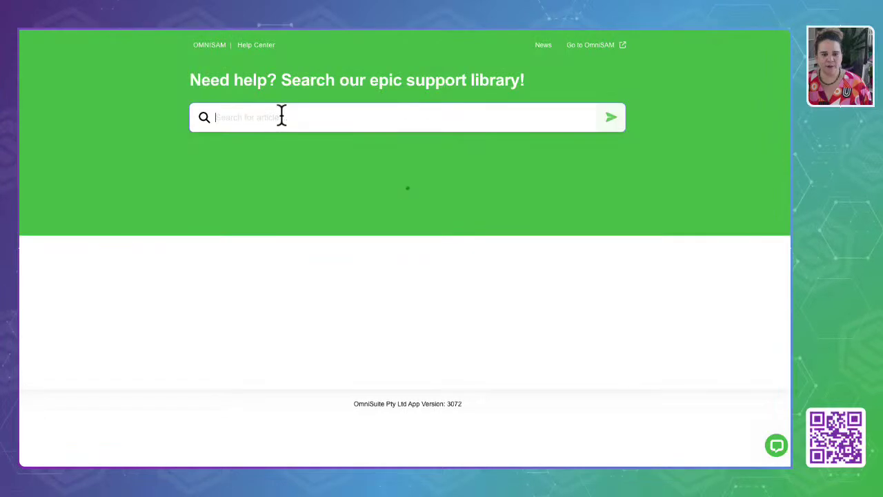
pyautogui.write('media ass')
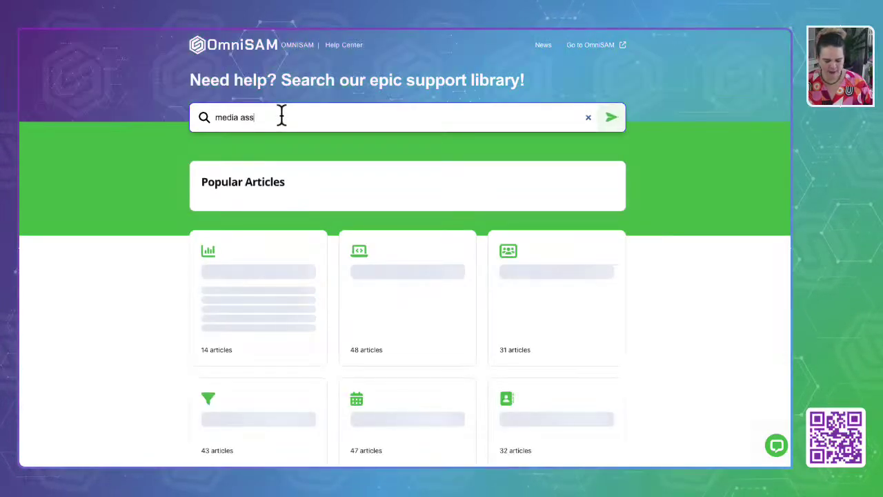
pyautogui.write('et file sto')
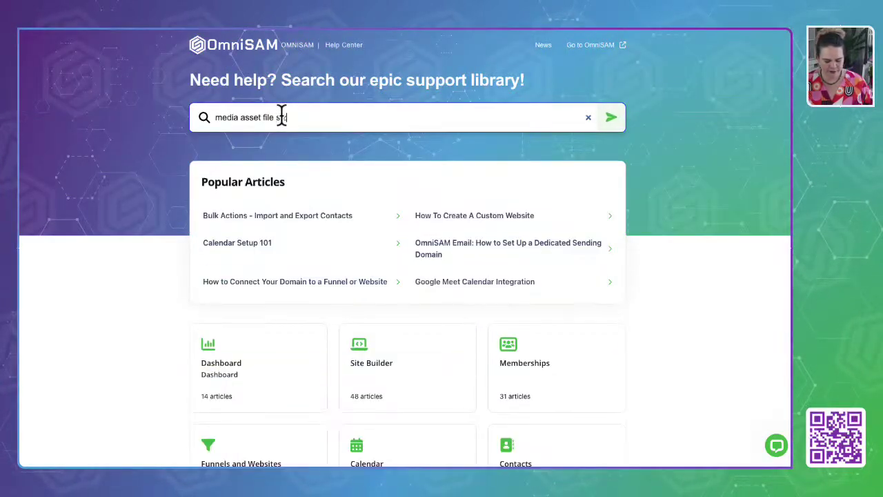
pyautogui.write('e')
pyautogui.press('Return')
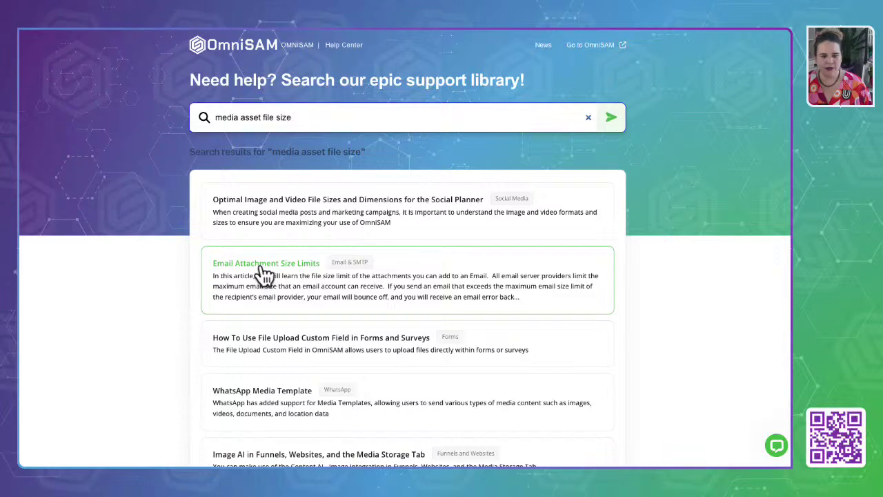
pyautogui.scroll(-4, 241, 345)
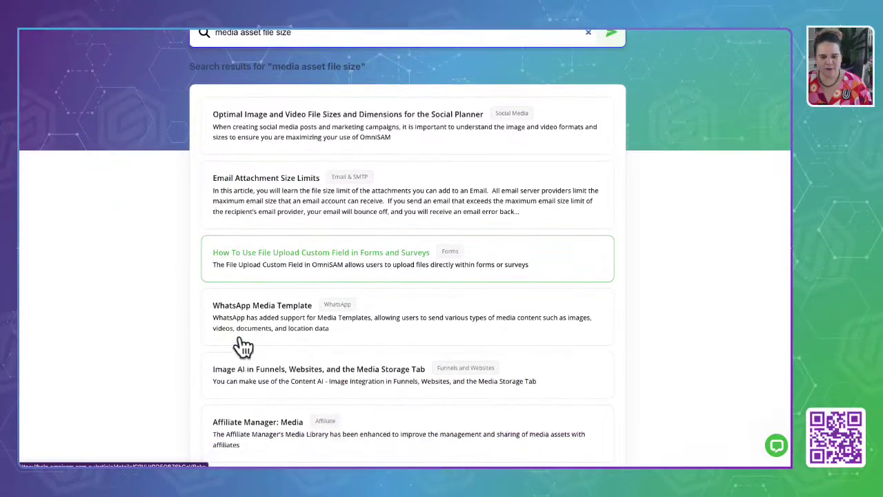
pyautogui.scroll(-2, 242, 342)
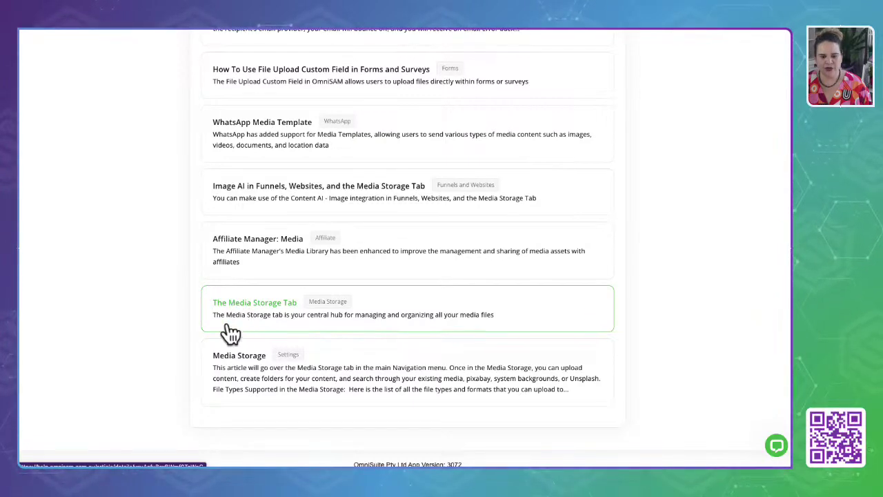
# Open The Media Storage Tab article and scroll to its Specs & Formats table with the 100 MB limit.
pyautogui.click(239, 356)
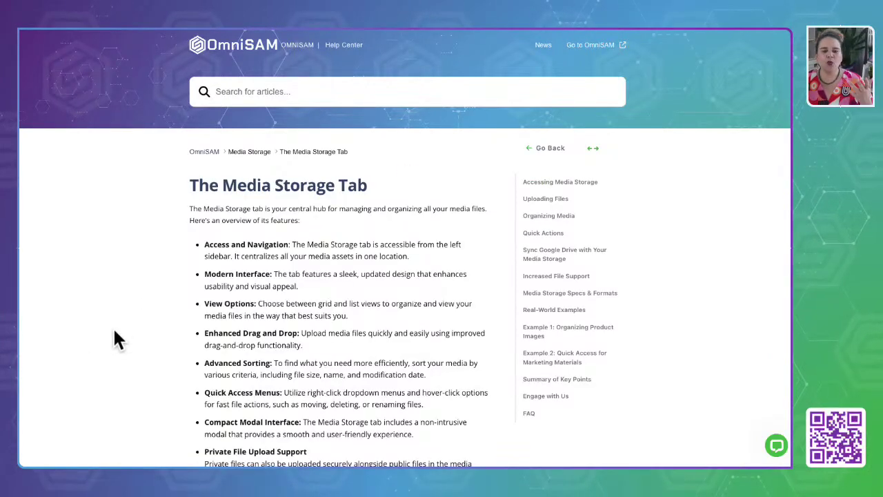
pyautogui.scroll(-4, 115, 330)
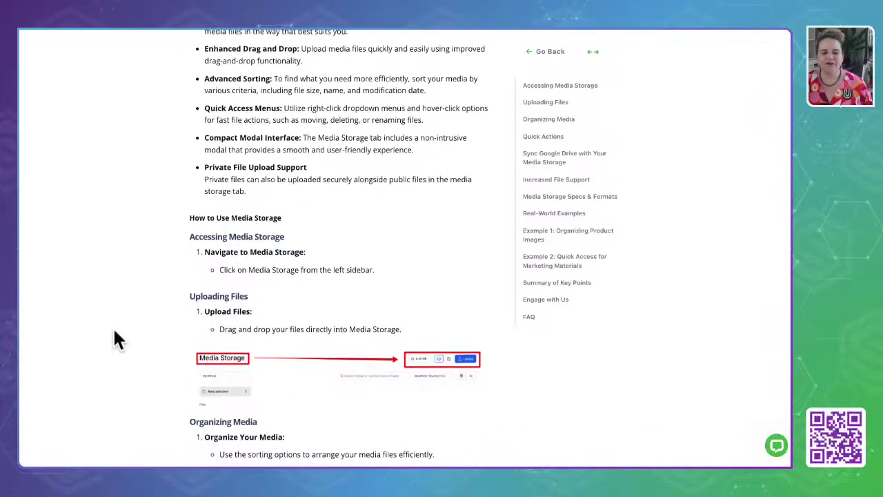
pyautogui.scroll(-4, 114, 331)
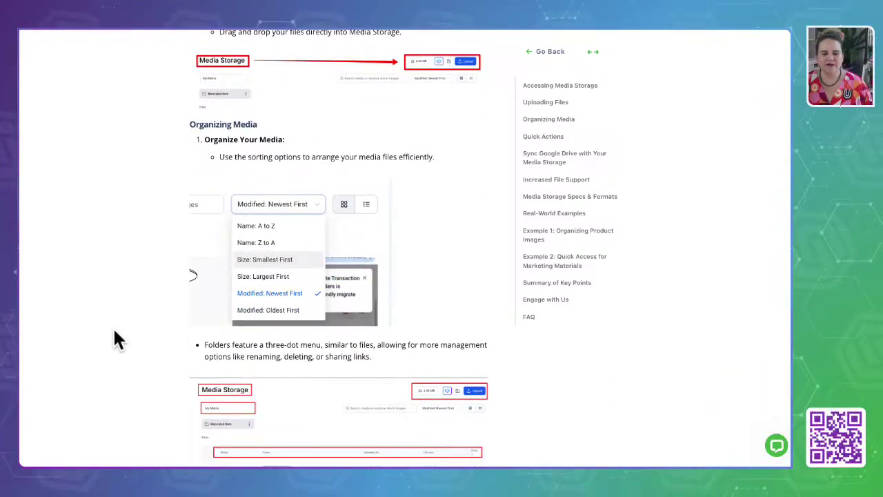
pyautogui.scroll(-5, 114, 331)
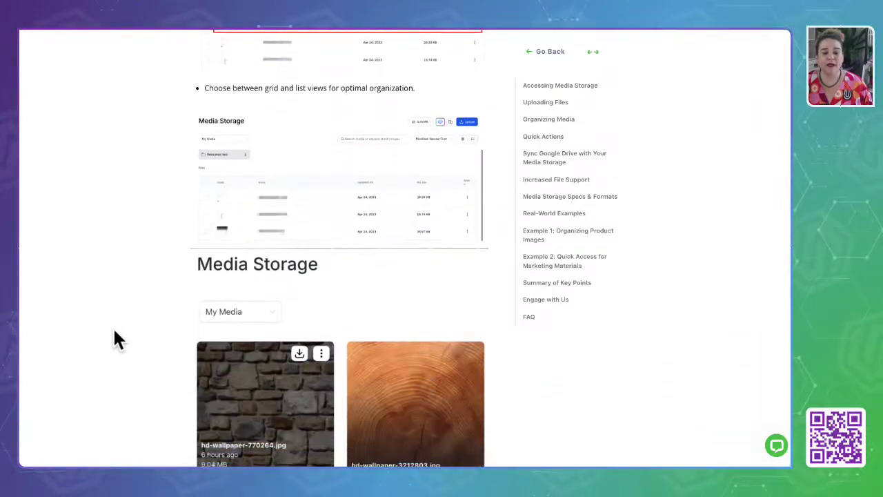
pyautogui.scroll(-7, 114, 335)
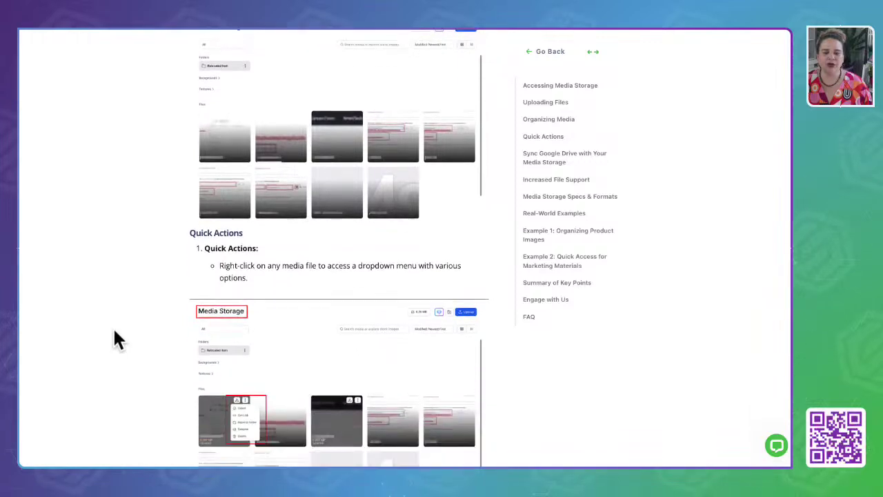
pyautogui.scroll(-5, 116, 338)
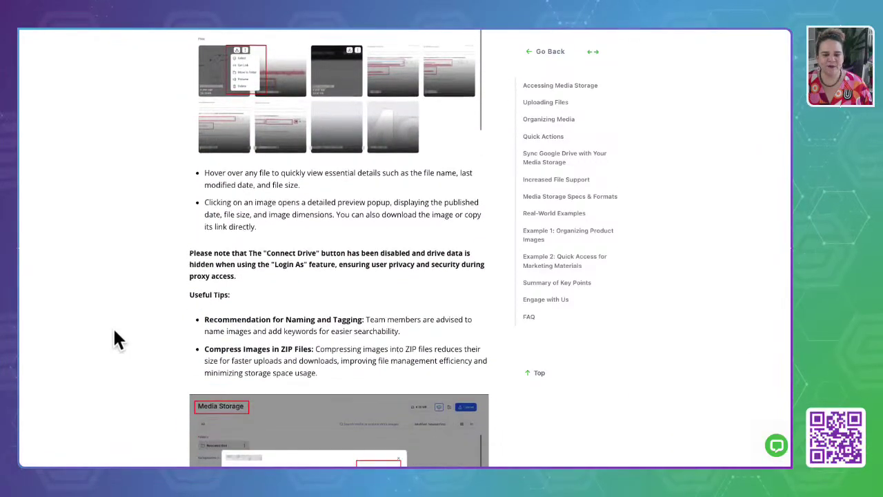
pyautogui.scroll(-7, 115, 334)
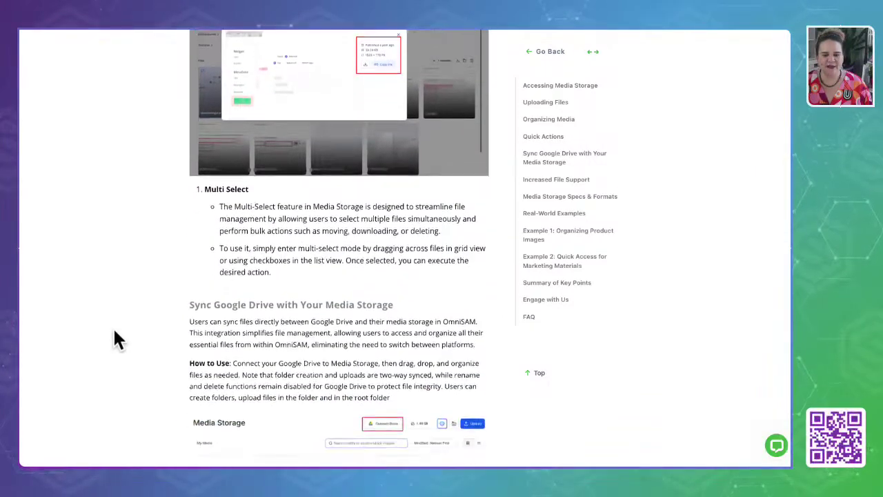
pyautogui.scroll(-7, 115, 336)
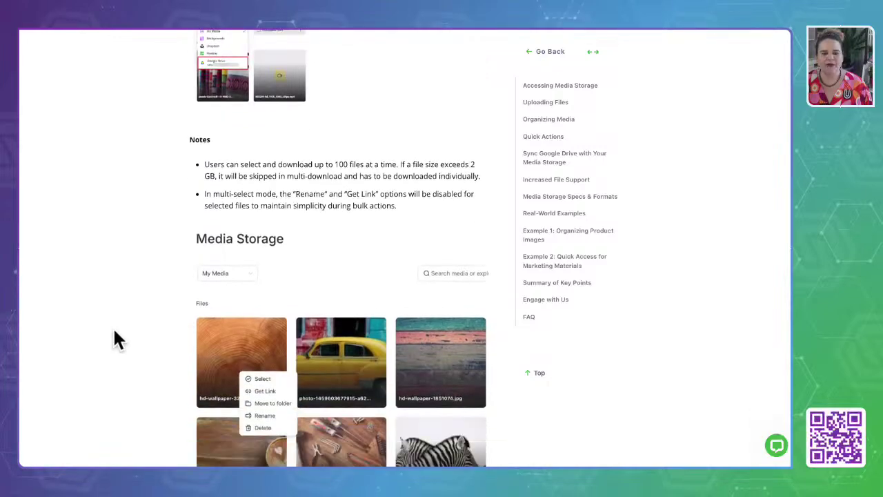
pyautogui.scroll(-7, 115, 336)
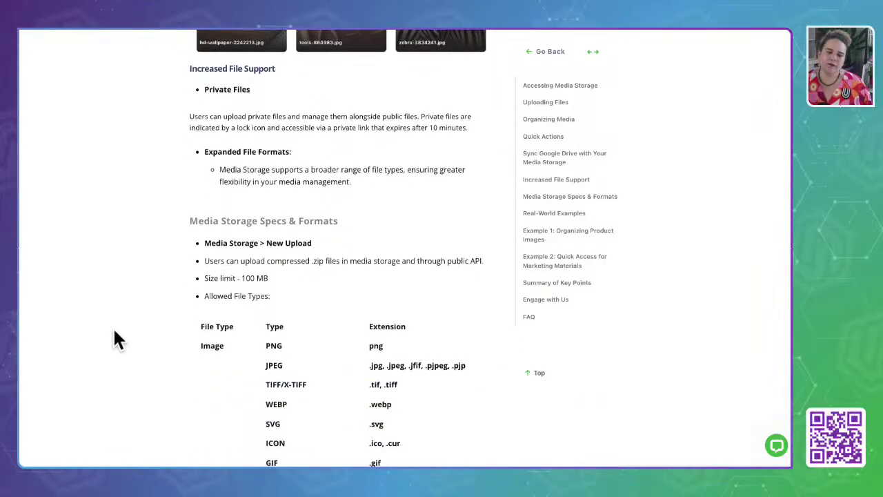
pyautogui.scroll(-5, 114, 332)
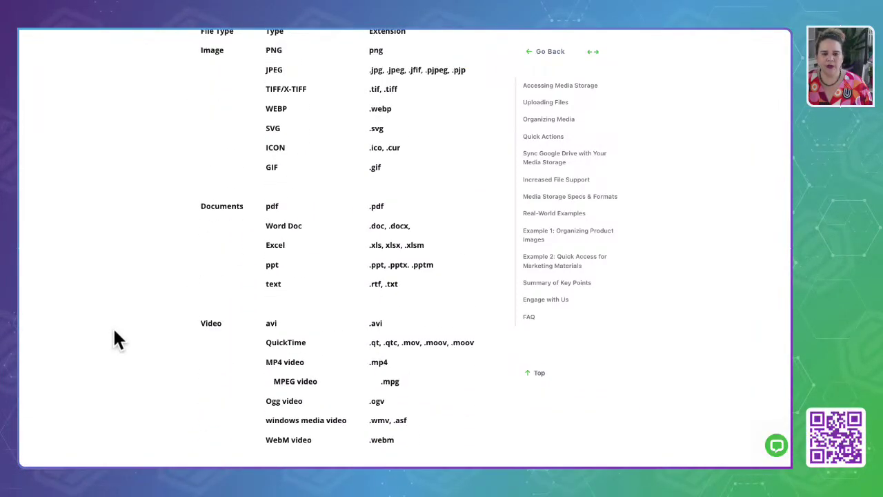
pyautogui.scroll(3, 115, 332)
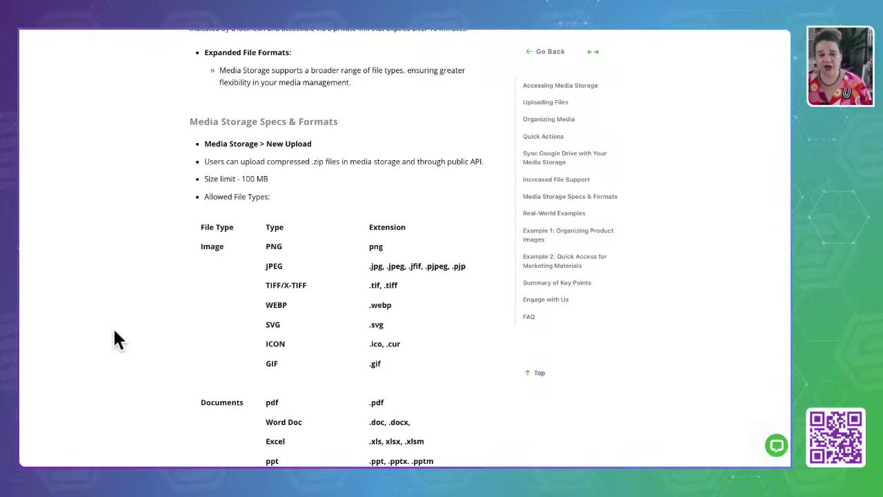
pyautogui.moveTo(269, 178); pyautogui.dragTo(197, 178)
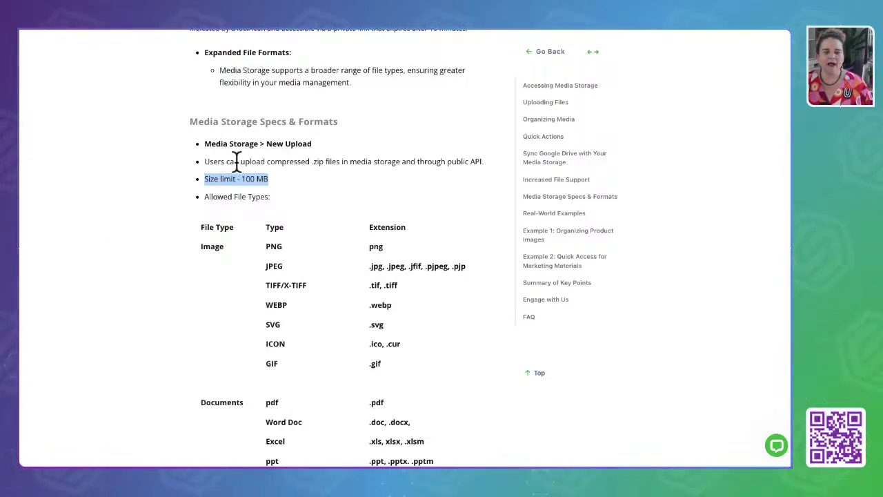
pyautogui.moveTo(204, 162); pyautogui.dragTo(340, 162)
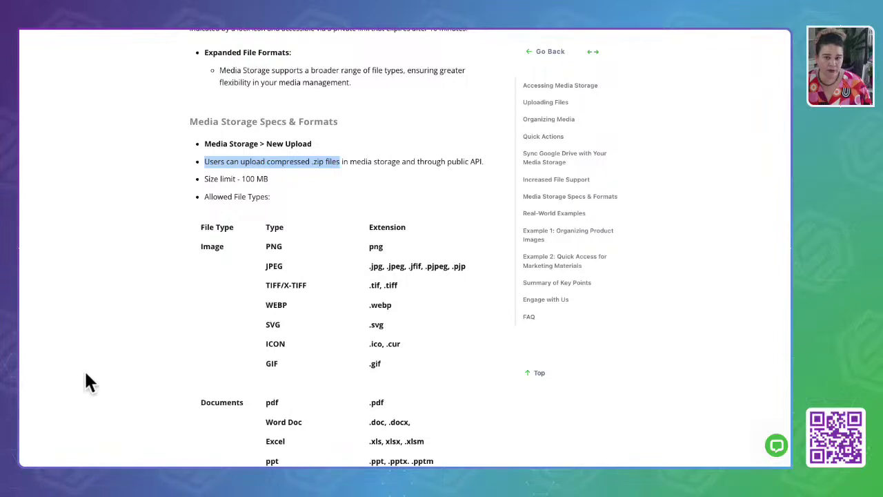
pyautogui.scroll(-1, 85, 374)
pyautogui.scroll(-1, 84, 376)
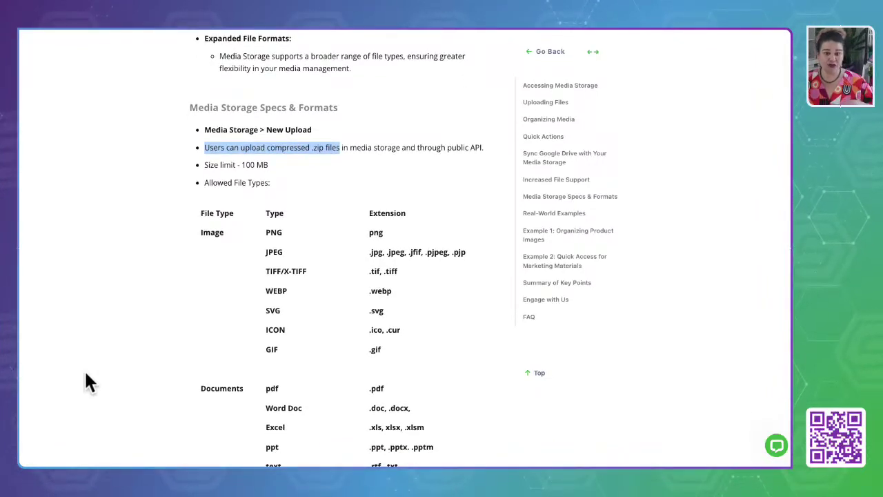
pyautogui.click(213, 150)
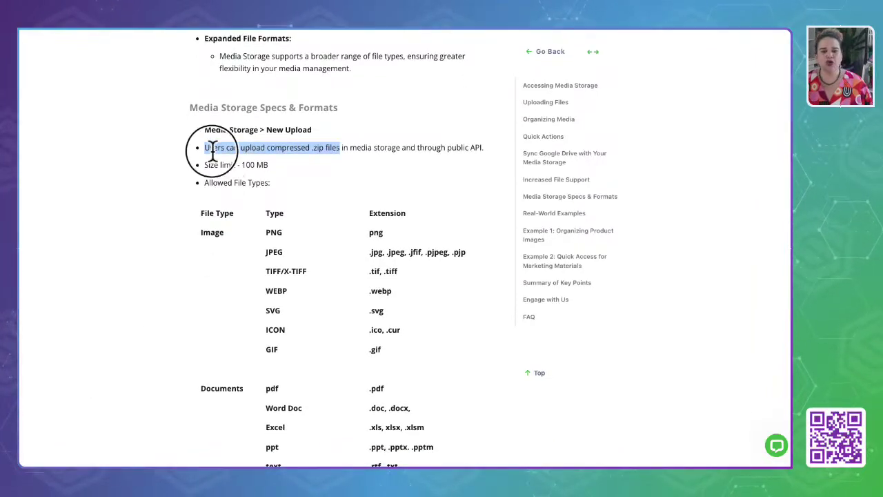
pyautogui.moveTo(203, 147); pyautogui.dragTo(347, 151)
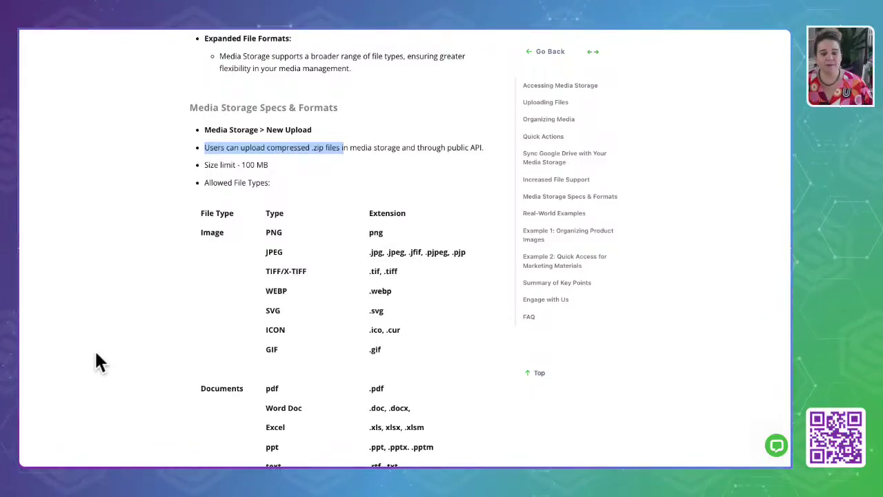
pyautogui.scroll(-4, 96, 355)
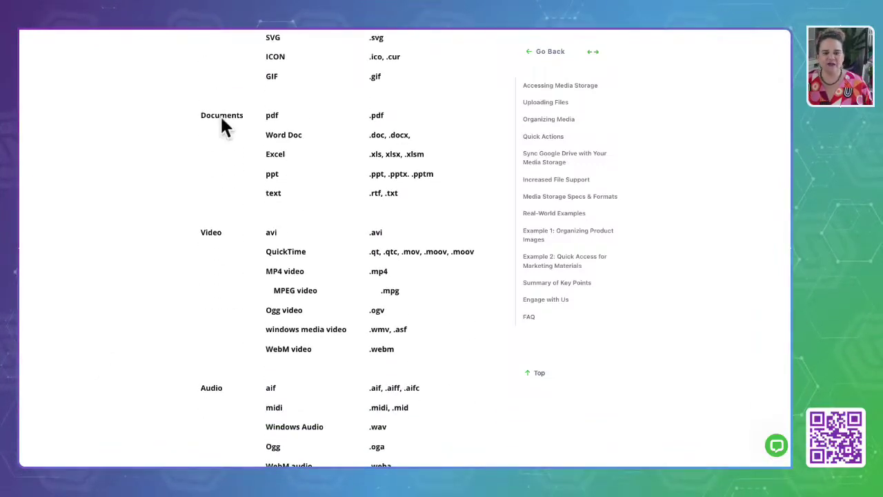
pyautogui.moveTo(178, 113); pyautogui.dragTo(441, 214)
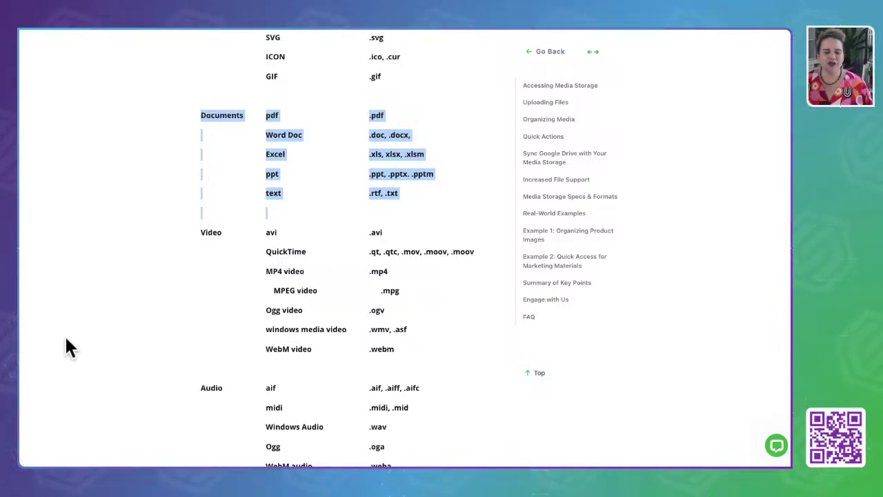
pyautogui.scroll(-2, 64, 334)
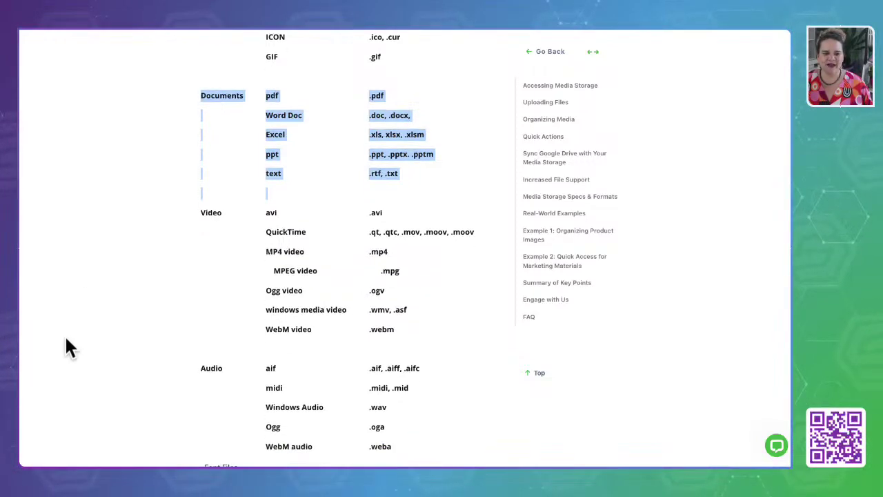
pyautogui.moveTo(178, 148); pyautogui.dragTo(405, 251)
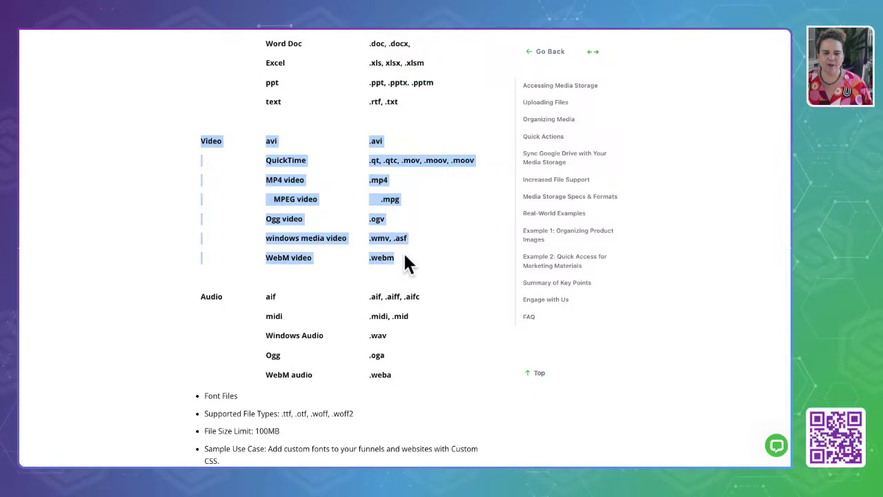
pyautogui.scroll(-1, 121, 323)
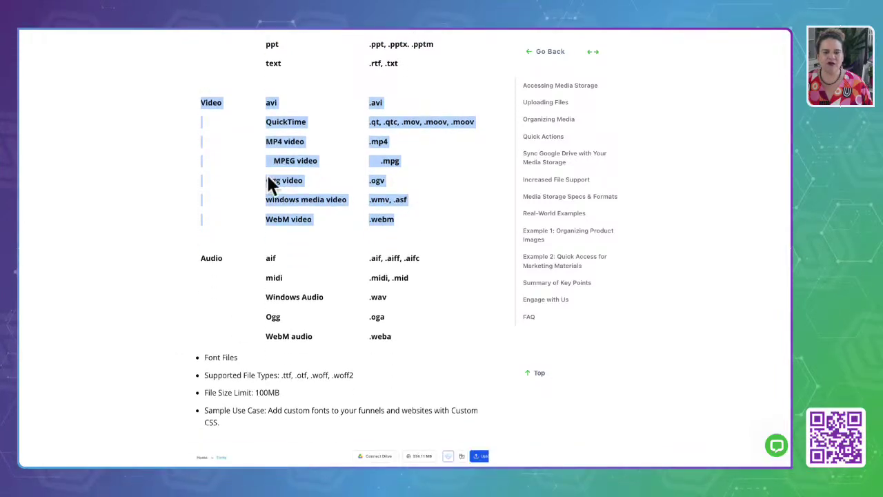
pyautogui.doubleClick(271, 102)
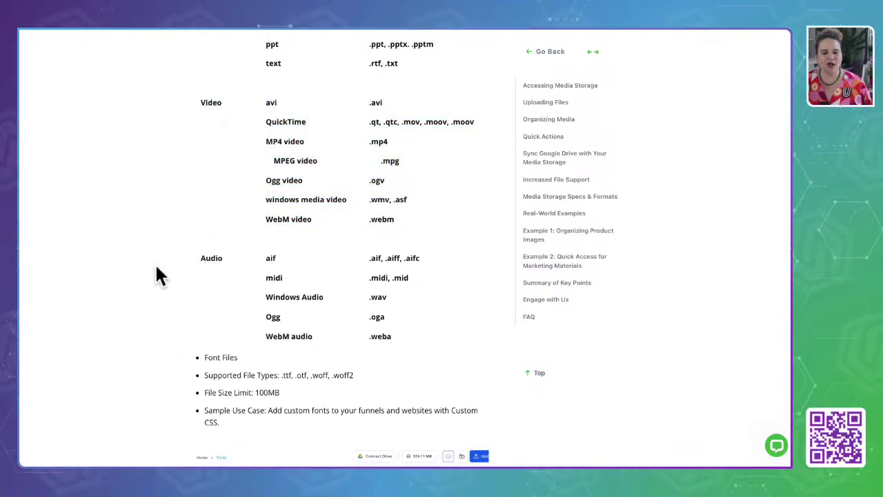
pyautogui.moveTo(197, 256); pyautogui.dragTo(424, 335)
pyautogui.click(138, 366)
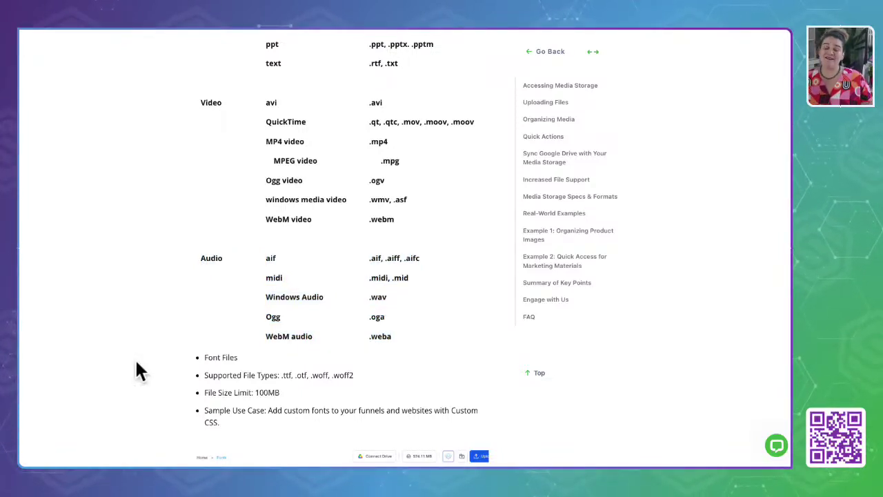
pyautogui.scroll(-1, 136, 364)
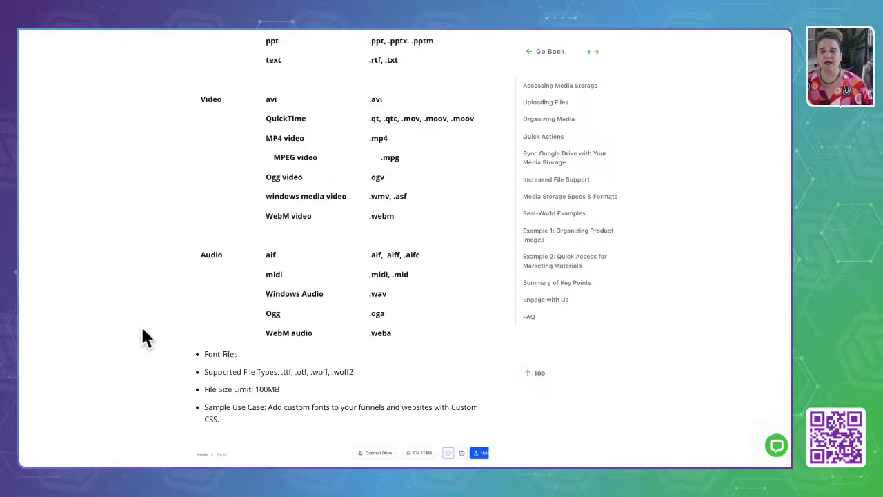
pyautogui.scroll(-5, 142, 330)
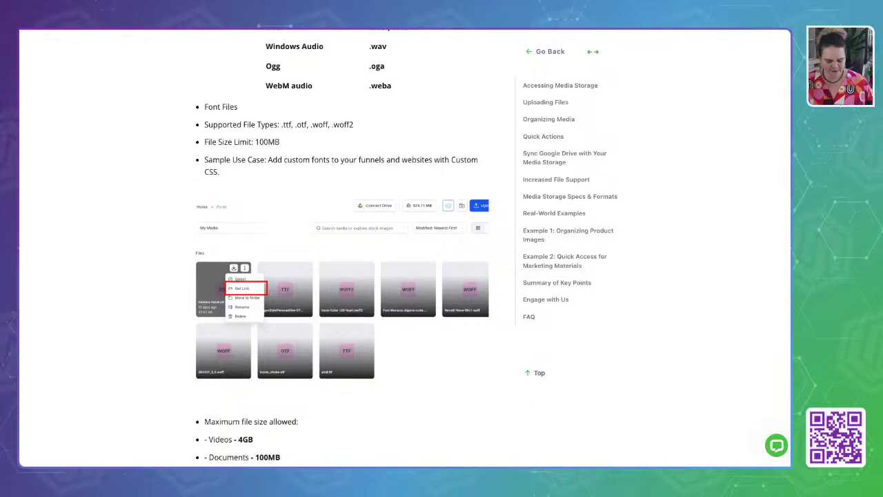
pyautogui.scroll(-10, 338, 276)
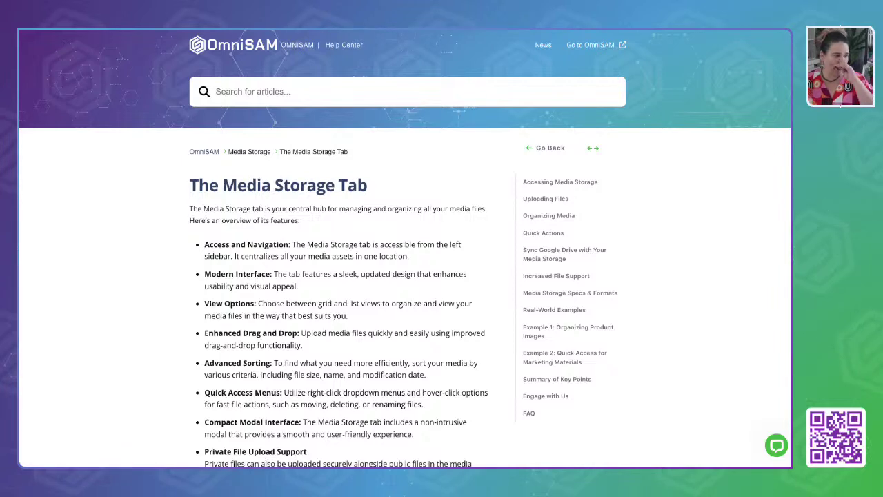
# Search the help articles for 'courses' and scroll the results.
pyautogui.click(293, 90)
pyautogui.write('course')
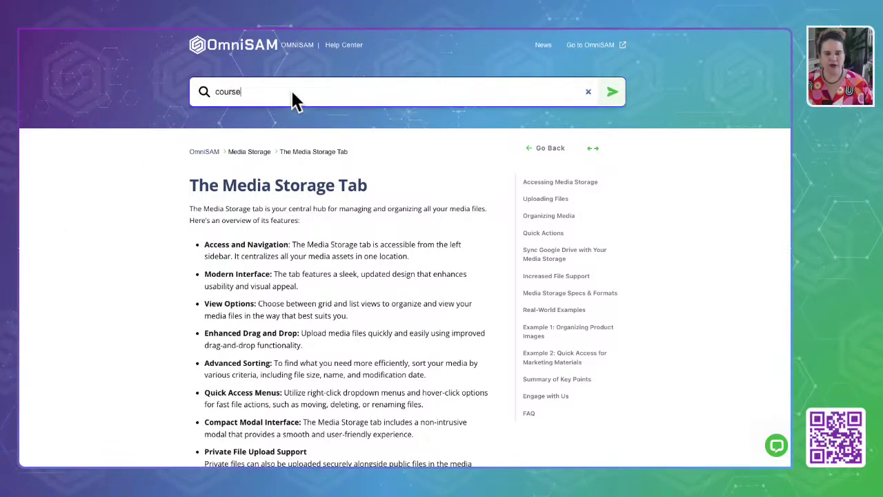
pyautogui.write('s')
pyautogui.press('Return')
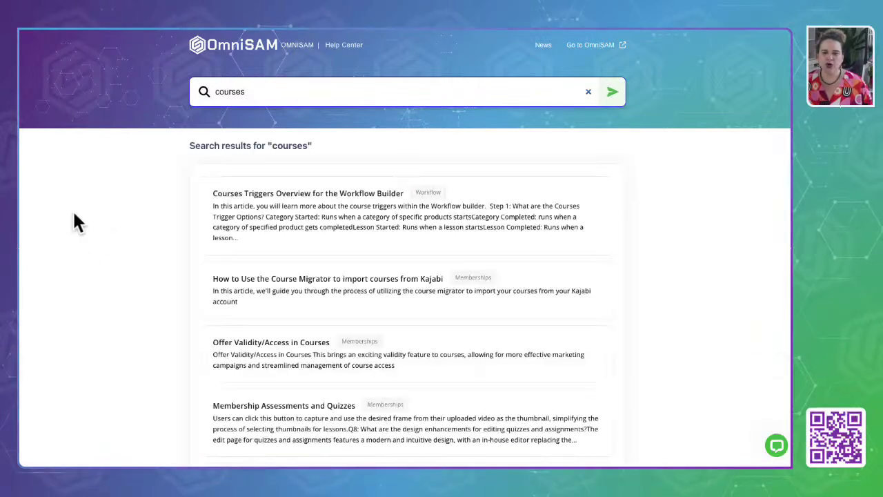
pyautogui.scroll(-6, 376, 348)
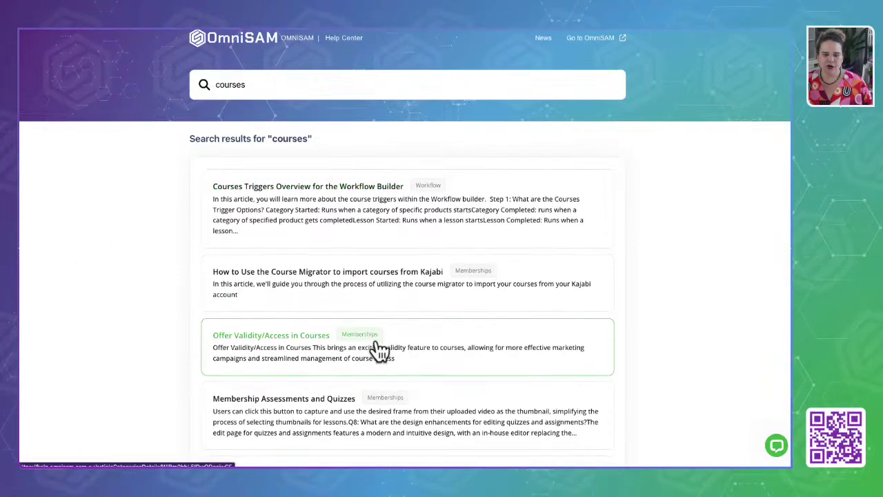
pyautogui.scroll(-1, 379, 350)
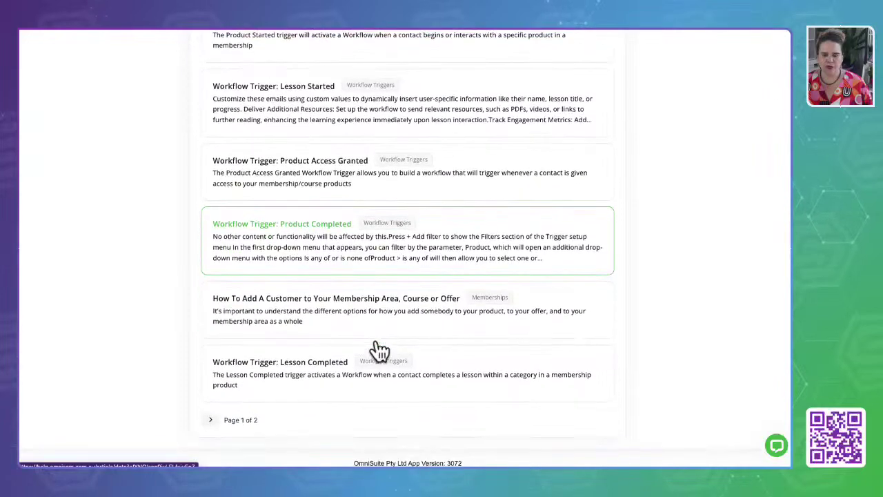
# Open the Memberships category and scroll through its 31 articles.
pyautogui.click(492, 312)
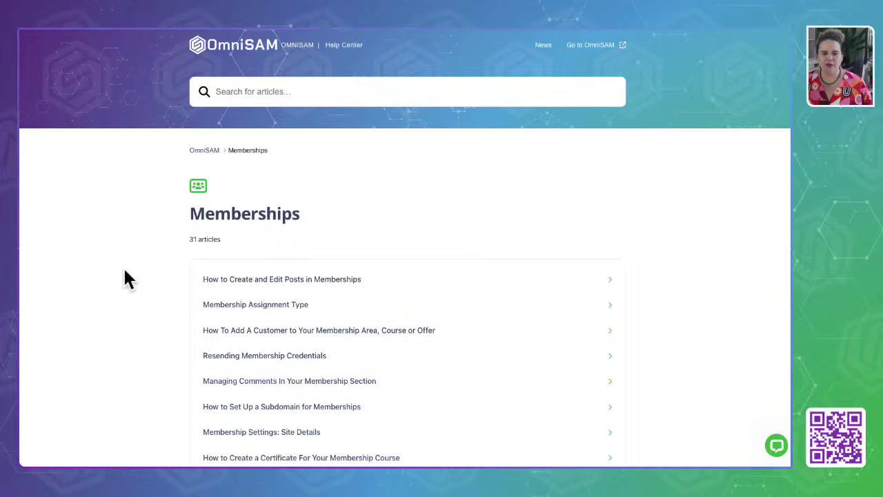
pyautogui.scroll(-5, 125, 271)
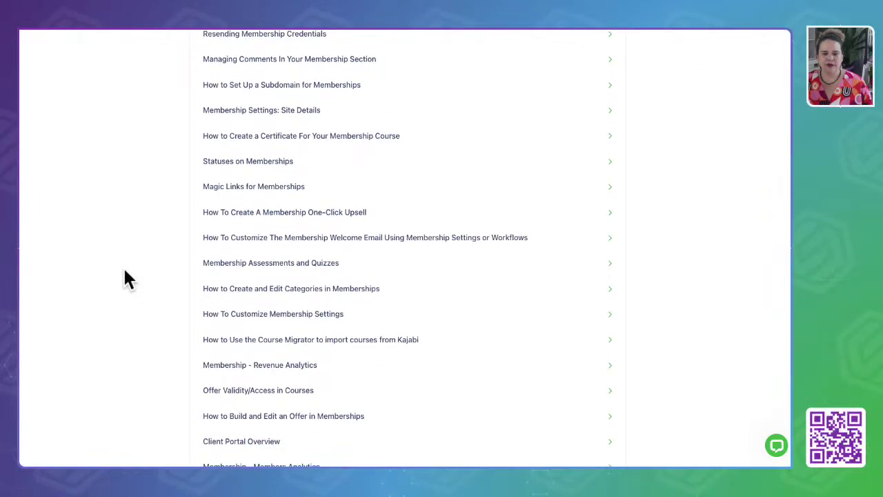
pyautogui.scroll(-5, 125, 271)
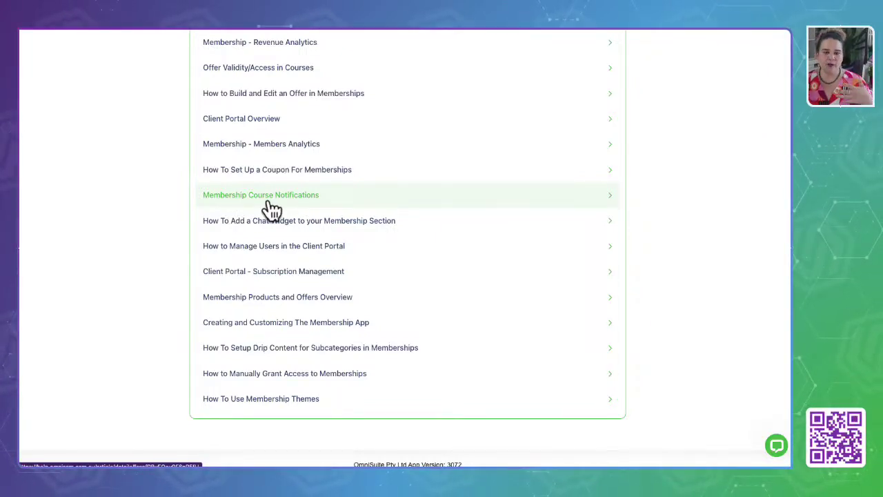
pyautogui.scroll(-1, 267, 202)
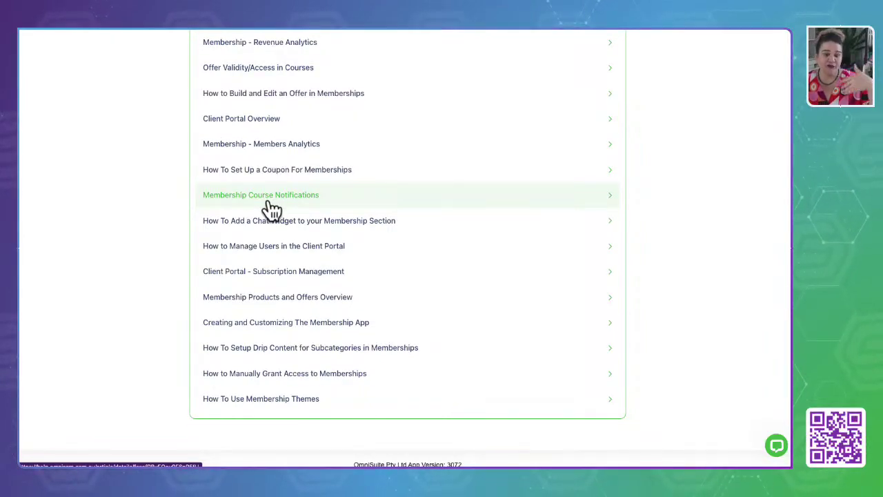
pyautogui.scroll(10, 220, 200)
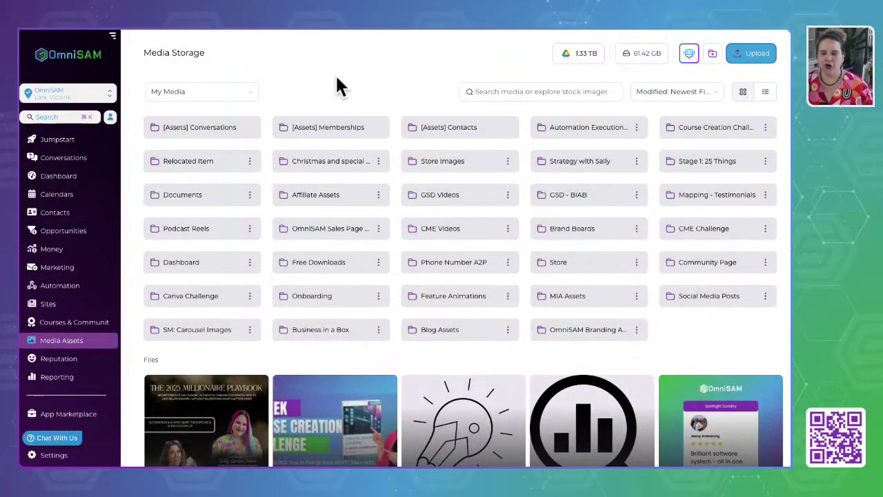
# Scroll the left sidebar and open the Support Desk knowledge base.
pyautogui.scroll(-3, 73, 336)
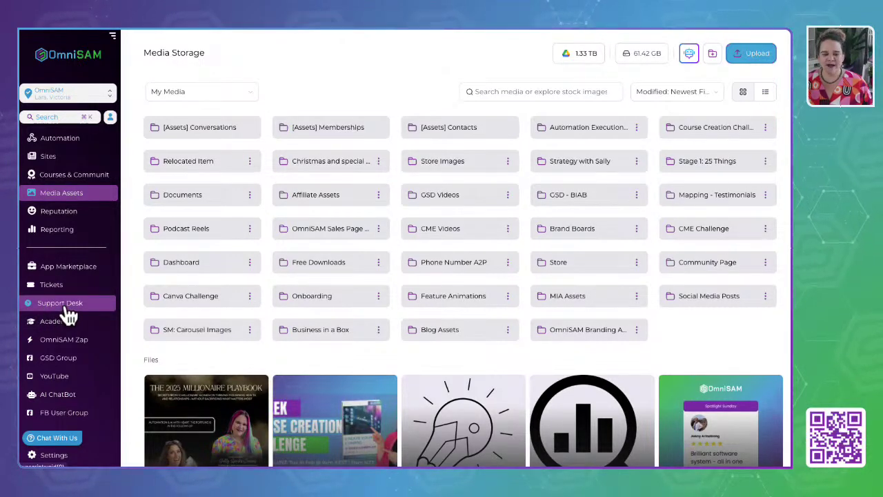
pyautogui.click(68, 309)
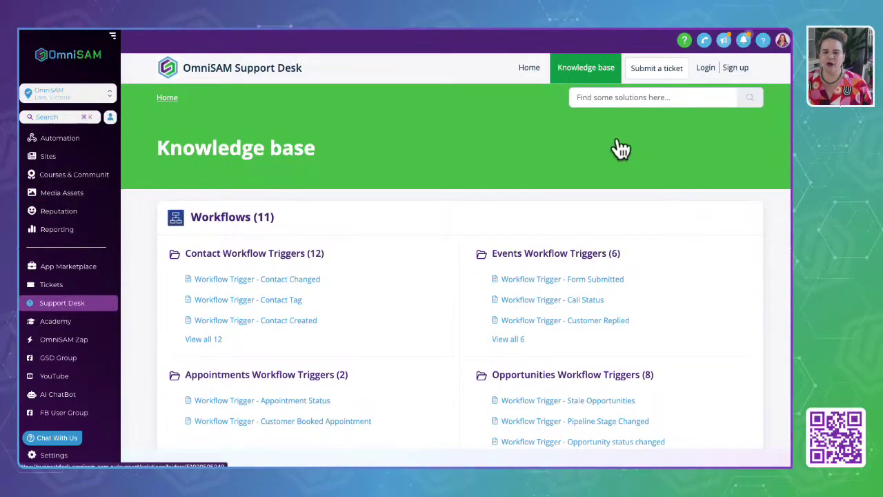
pyautogui.click(656, 72)
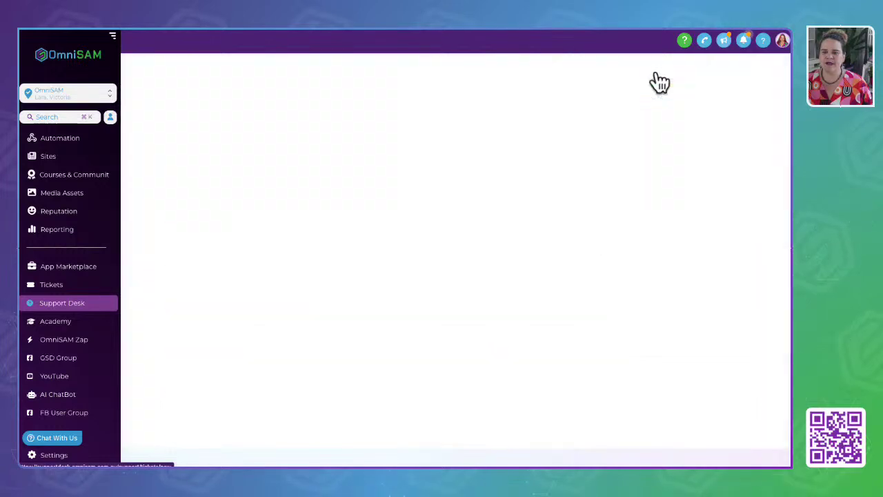
pyautogui.scroll(-2, 237, 263)
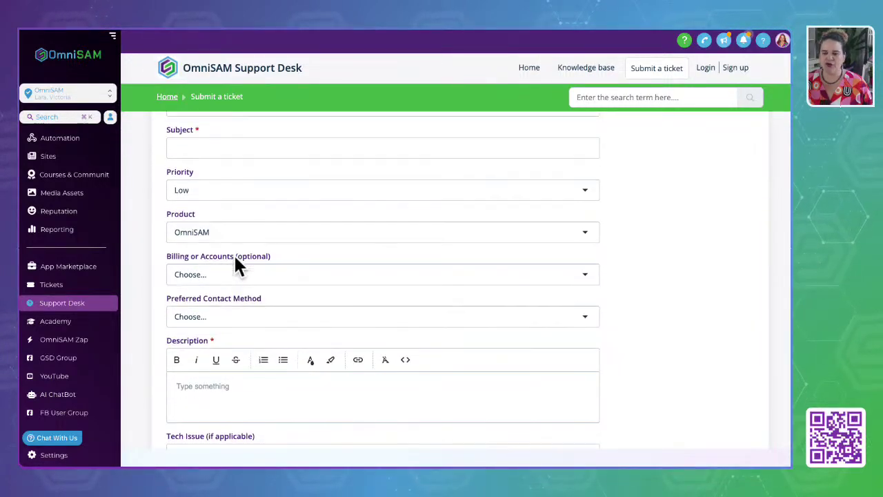
pyautogui.scroll(-3, 235, 260)
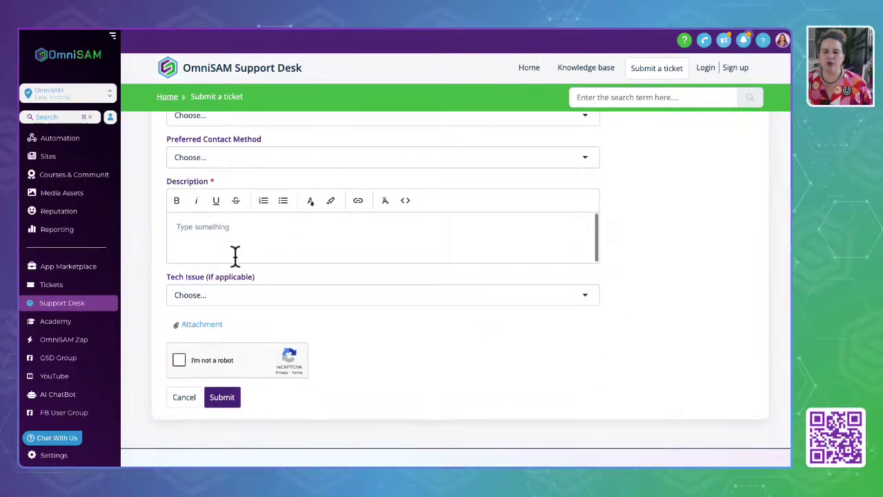
pyautogui.scroll(5, 235, 257)
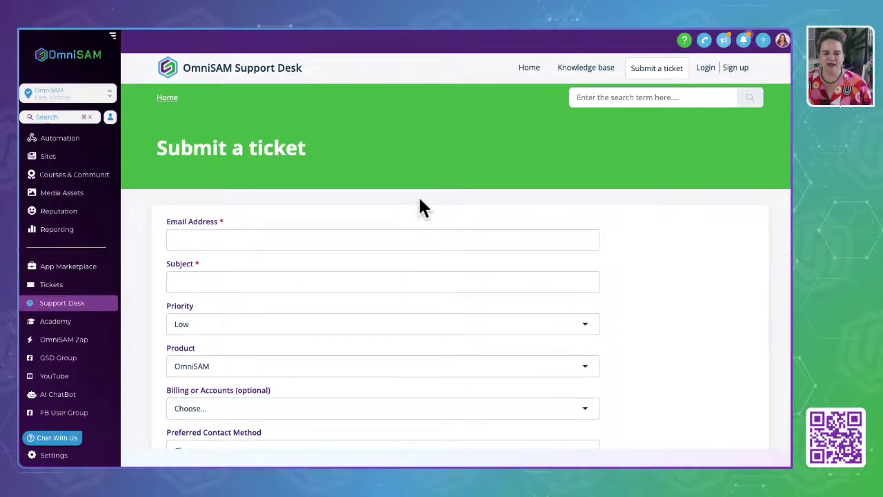
pyautogui.click(586, 69)
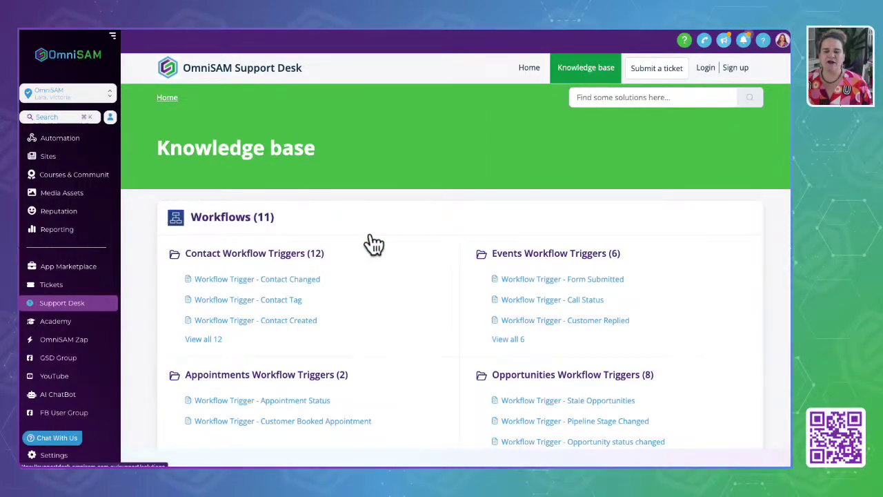
# Open the chat widget from the knowledge base, showing Tech Support, Onboarding chats and the Billing FAQ.
pyautogui.scroll(-5, 372, 243)
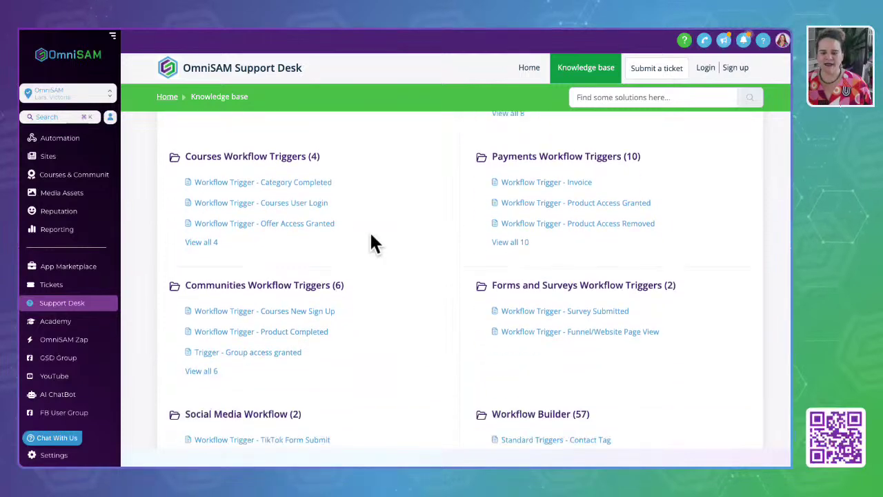
pyautogui.scroll(-2, 372, 242)
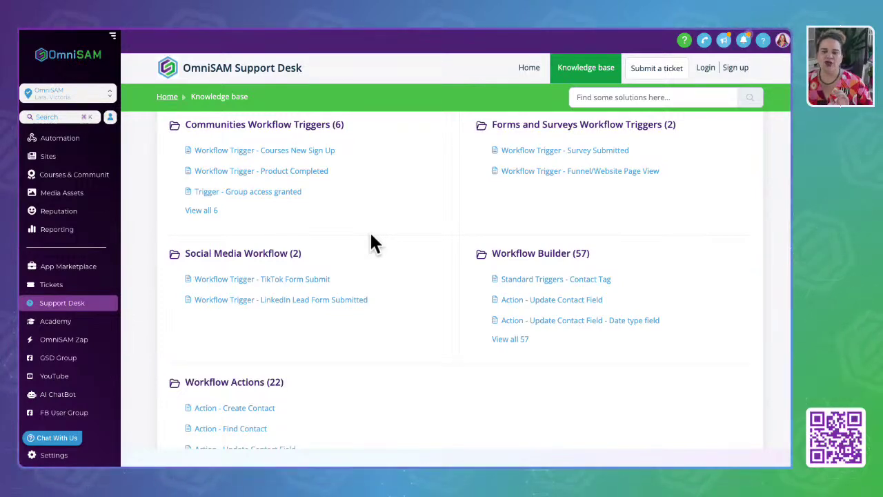
pyautogui.scroll(-4, 372, 243)
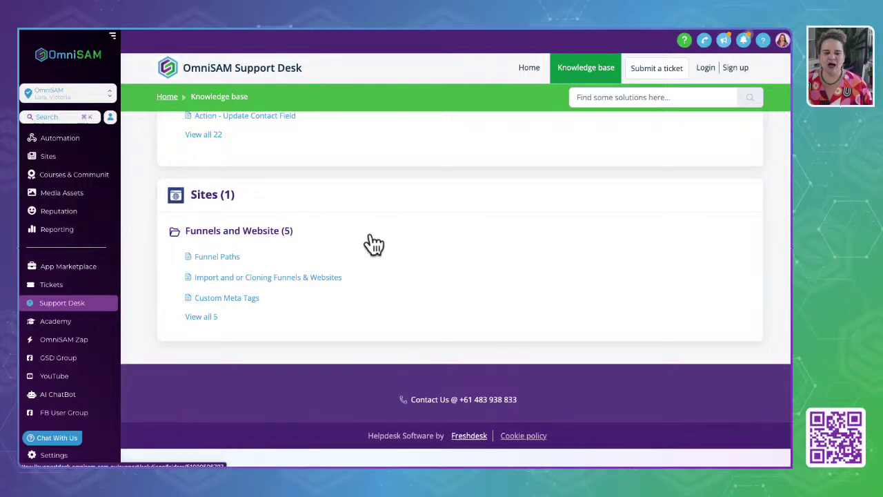
pyautogui.scroll(2, 372, 243)
pyautogui.scroll(4, 372, 243)
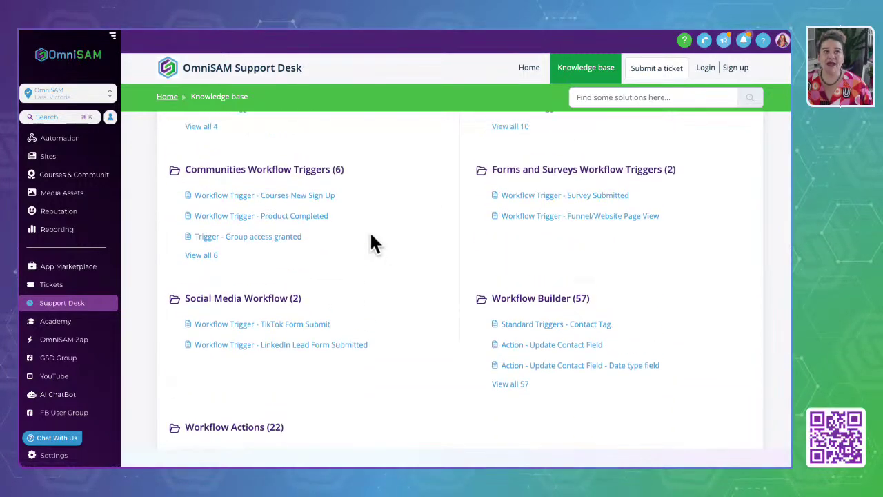
pyautogui.scroll(7, 390, 256)
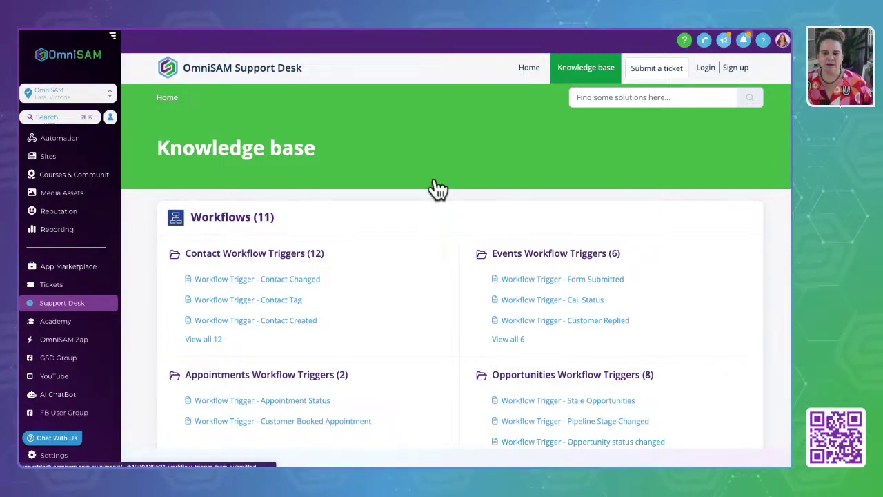
pyautogui.click(60, 440)
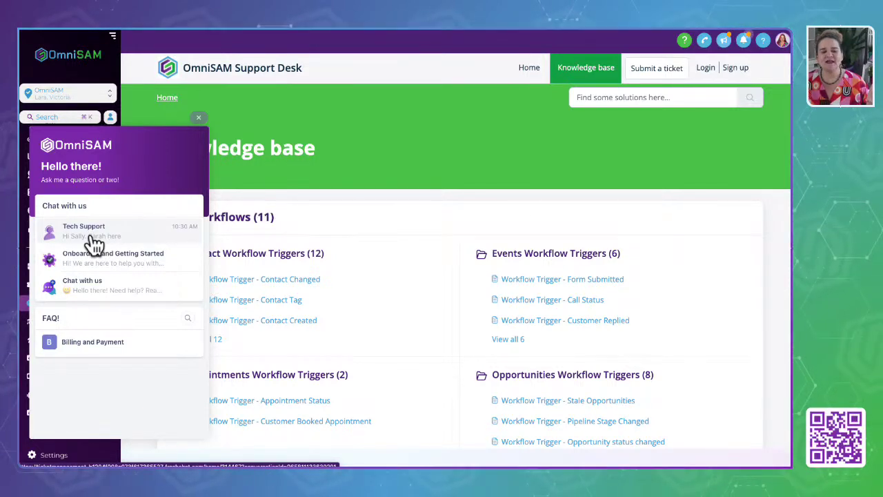
# View the Tech Support chat thread, then return to the chat home and close the widget.
pyautogui.click(92, 238)
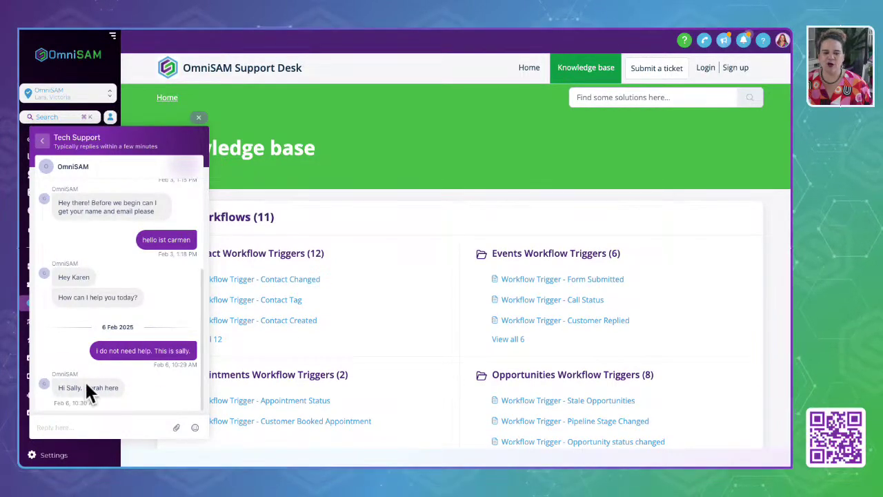
pyautogui.click(42, 141)
pyautogui.click(199, 117)
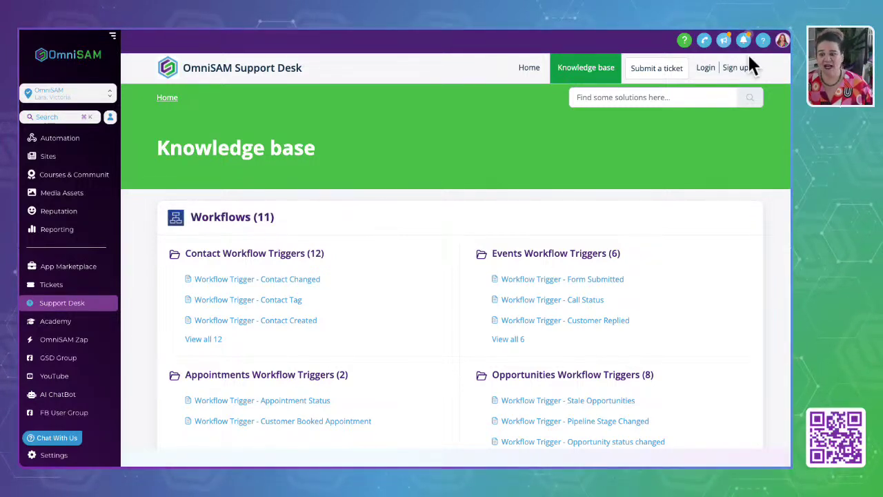
# Open Google Calendar in a new browser tab via the Google apps grid.
pyautogui.hotkey('ctrl', 't')
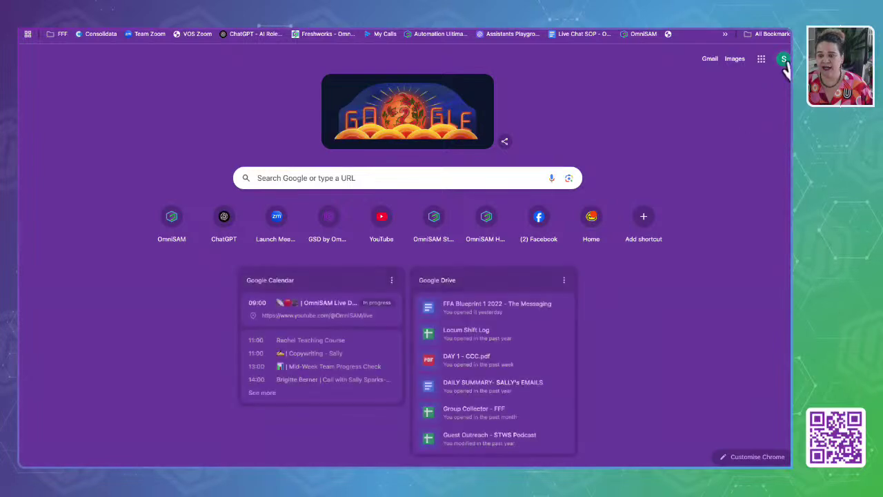
pyautogui.click(762, 65)
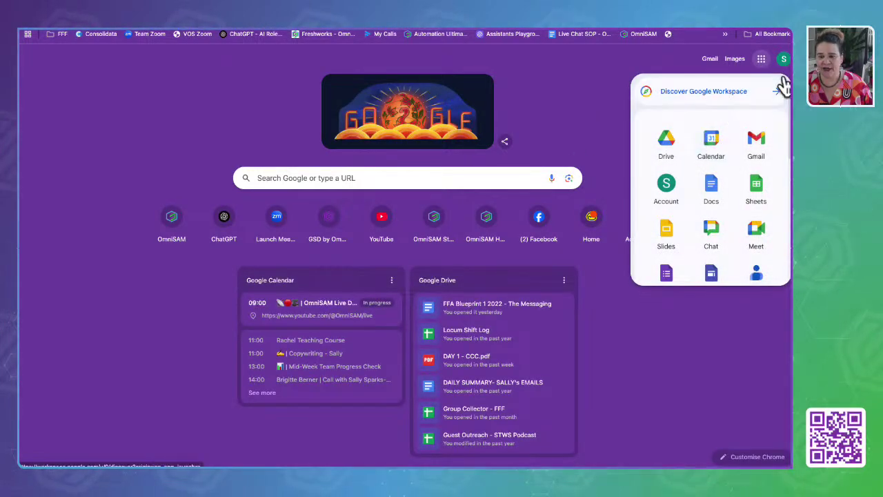
pyautogui.click(711, 141)
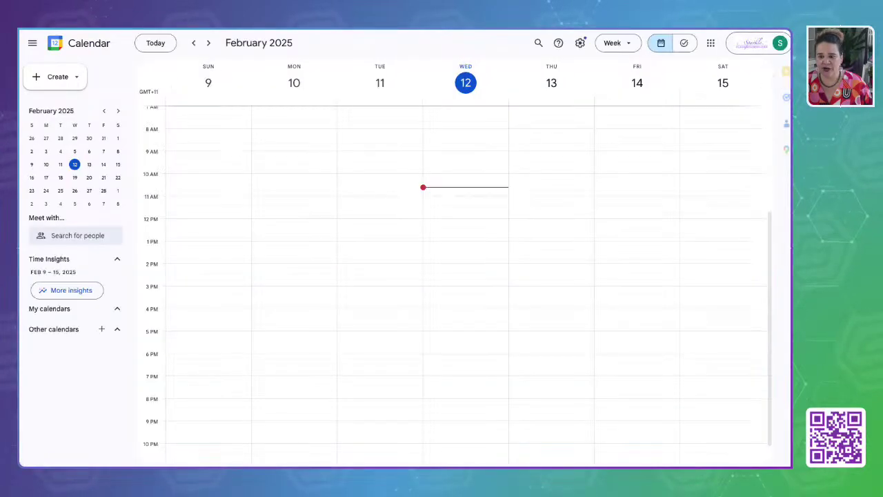
# Switch Google Calendar to the OmniSAM Support account.
pyautogui.click(779, 46)
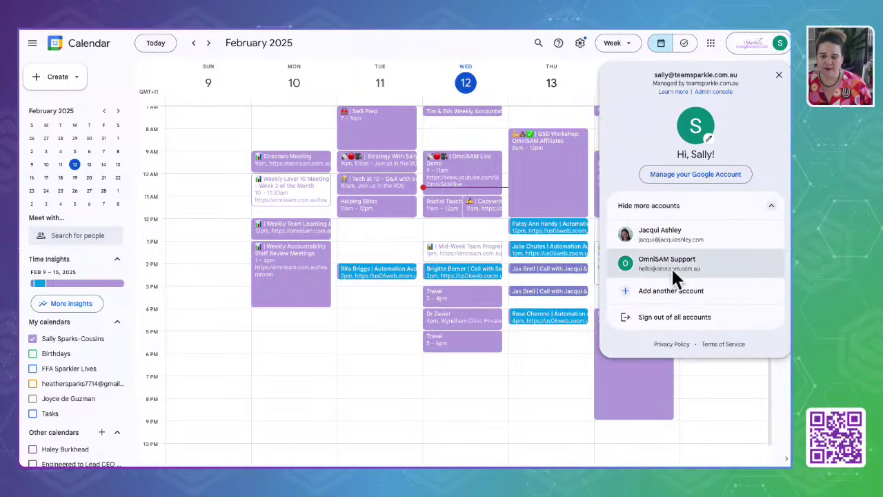
pyautogui.click(671, 270)
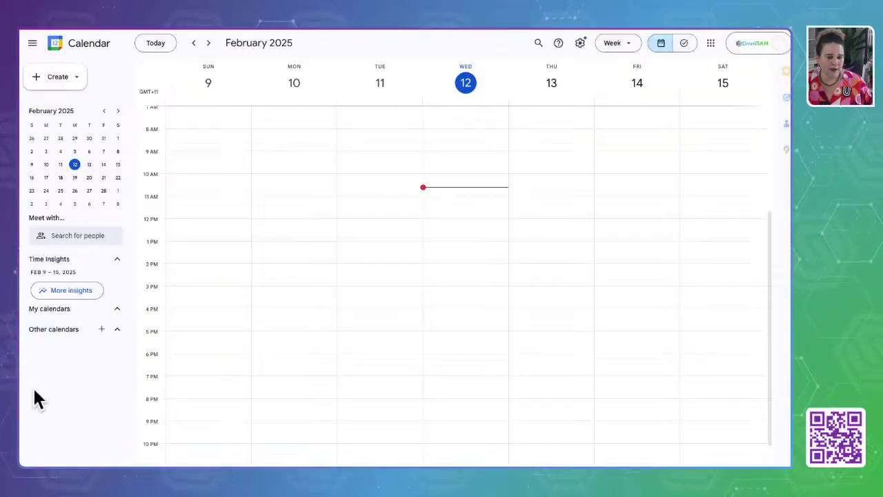
pyautogui.scroll(-2, 40, 351)
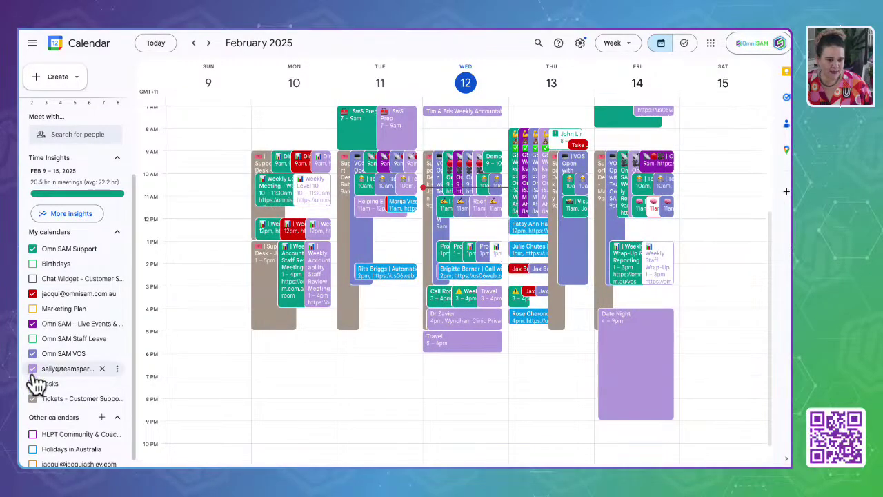
# Hide the colleague, OmniSAM Support, Tickets, personal, VOS, Live Events and Chat Widget calendars.
pyautogui.click(34, 294)
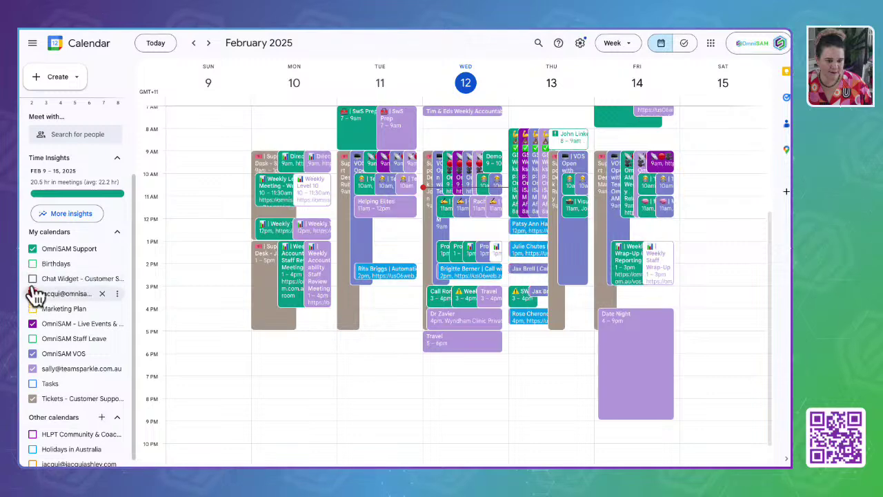
pyautogui.click(32, 278)
pyautogui.click(32, 249)
pyautogui.click(33, 398)
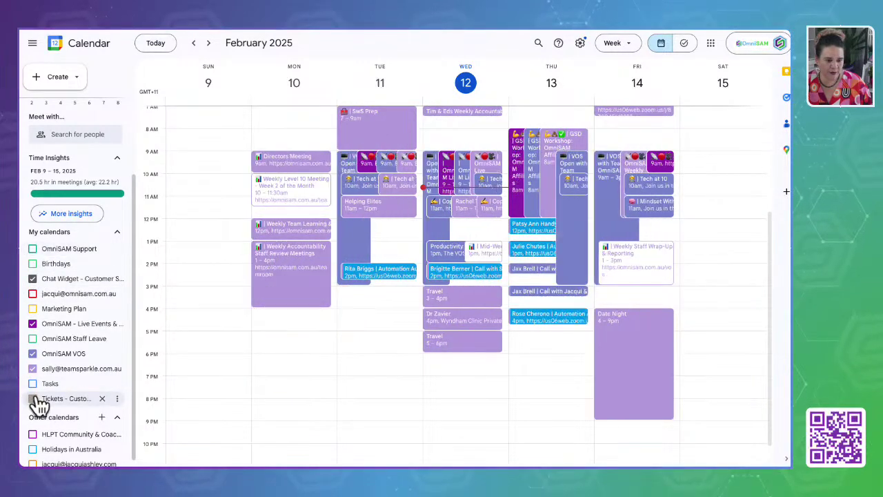
pyautogui.click(33, 368)
pyautogui.click(32, 354)
pyautogui.click(33, 324)
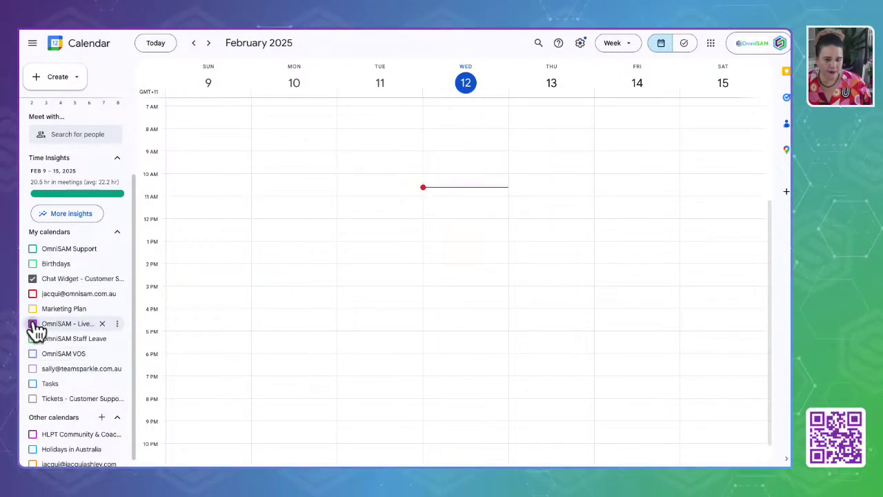
pyautogui.click(33, 279)
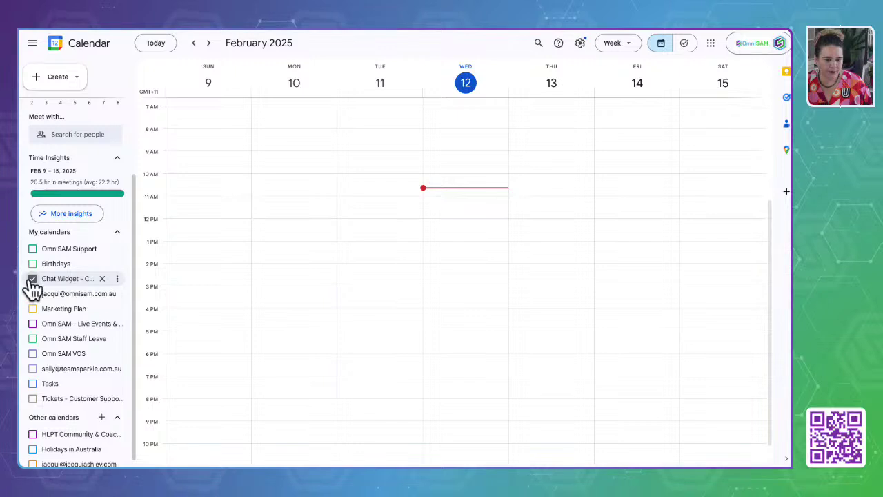
pyautogui.click(33, 398)
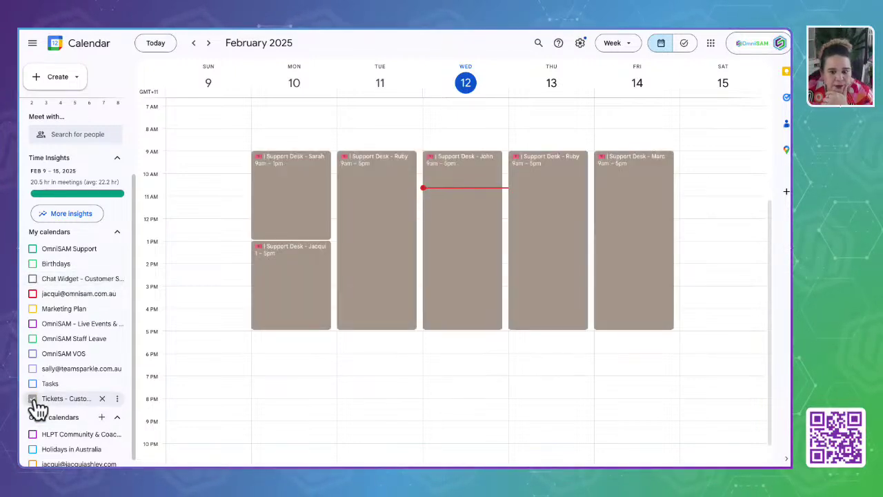
pyautogui.click(32, 398)
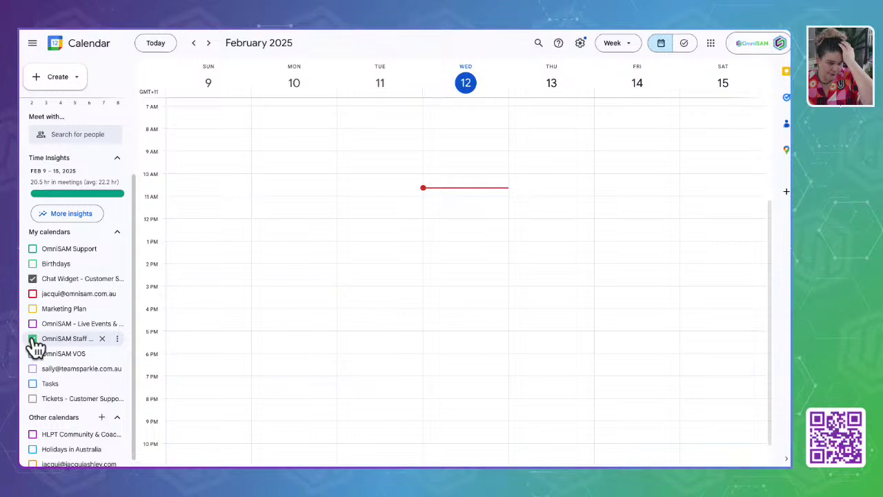
# Show the Tickets, personal, Staff Leave, Live Events, Marketing Plan and OmniSAM Support calendars.
pyautogui.scroll(3, 315, 242)
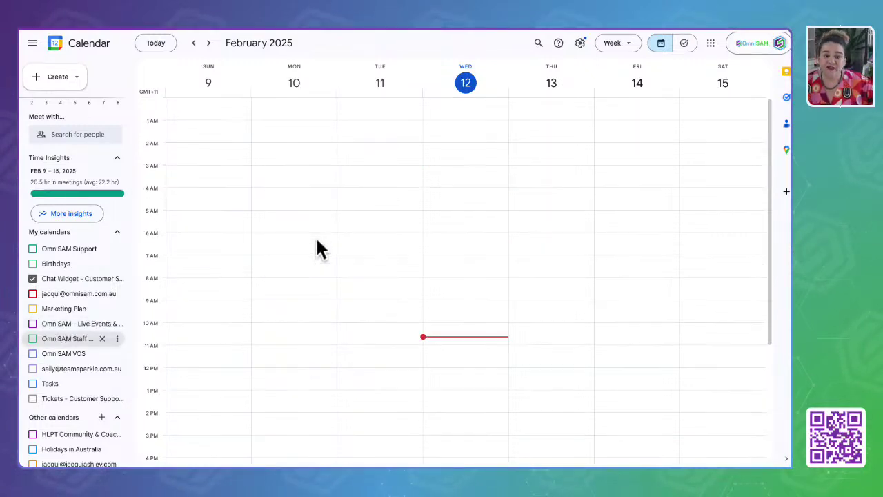
pyautogui.click(32, 398)
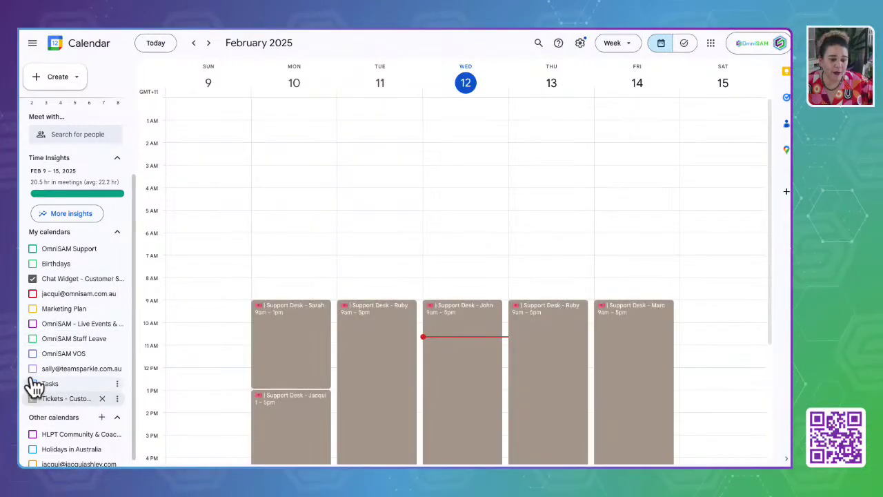
pyautogui.click(32, 368)
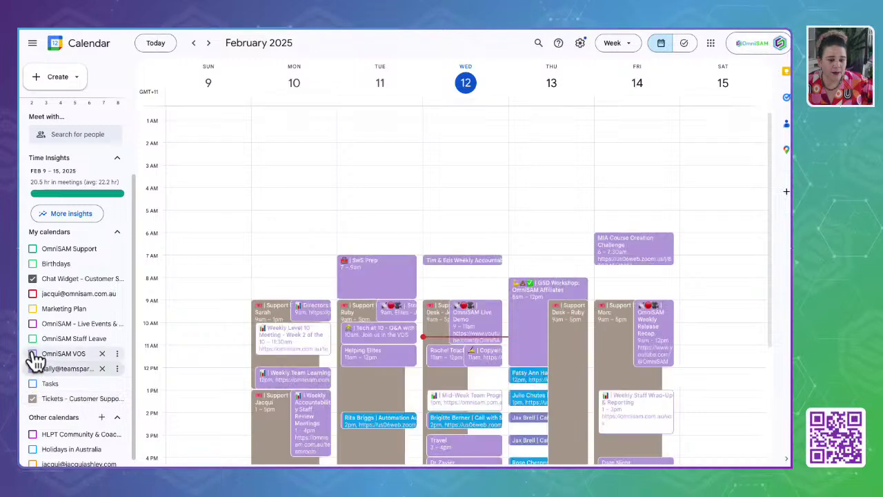
pyautogui.click(33, 338)
pyautogui.click(33, 323)
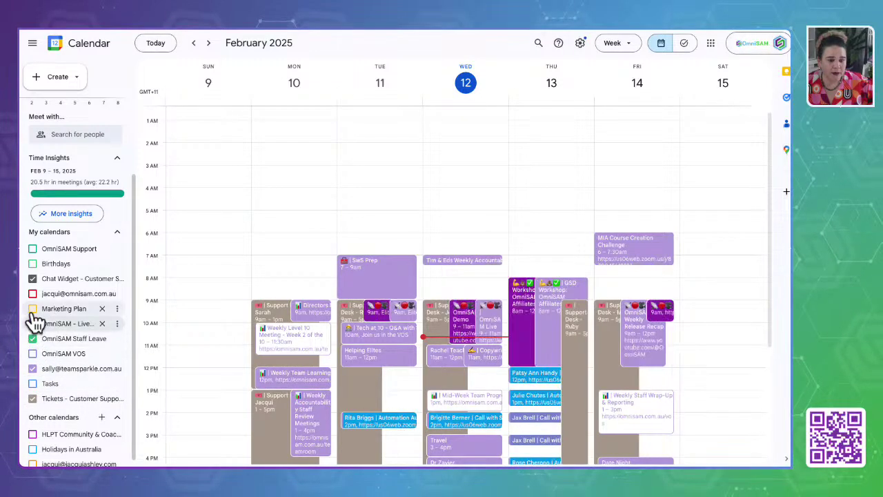
pyautogui.click(33, 309)
pyautogui.click(33, 248)
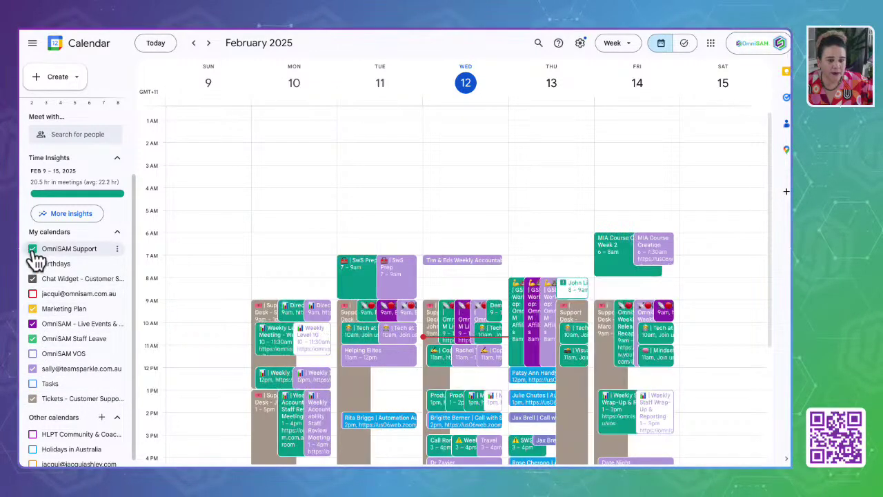
pyautogui.scroll(-1, 40, 332)
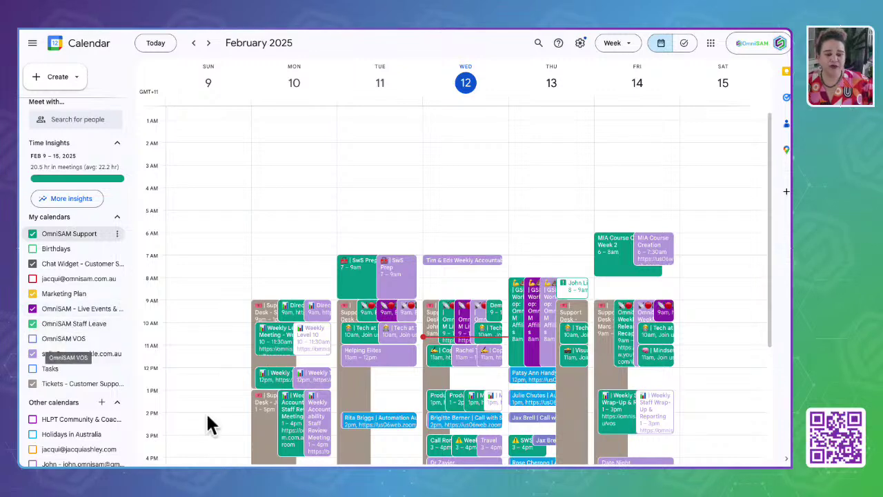
pyautogui.scroll(-2, 206, 411)
pyautogui.scroll(-1, 206, 411)
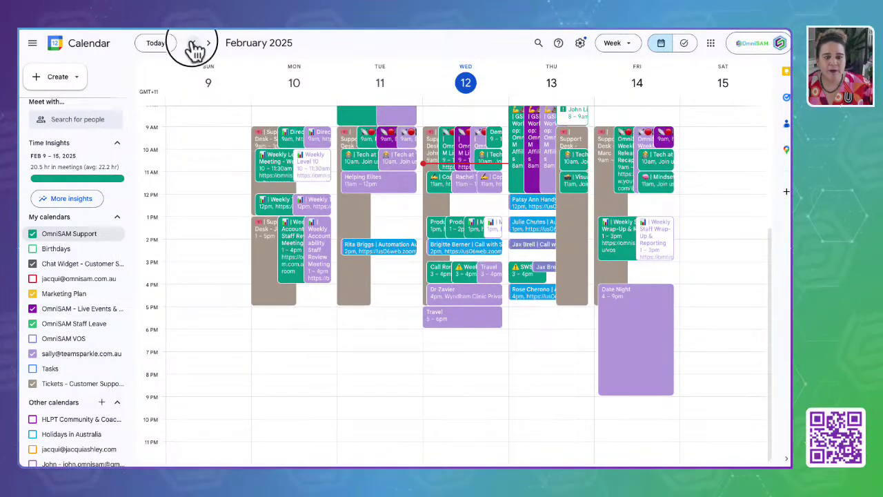
pyautogui.click(194, 44)
# Step back to the week of January 19–25, 2025 and scroll through its Chat Widget shifts.
pyautogui.click(194, 44)
pyautogui.click(194, 44)
pyautogui.scroll(2, 255, 211)
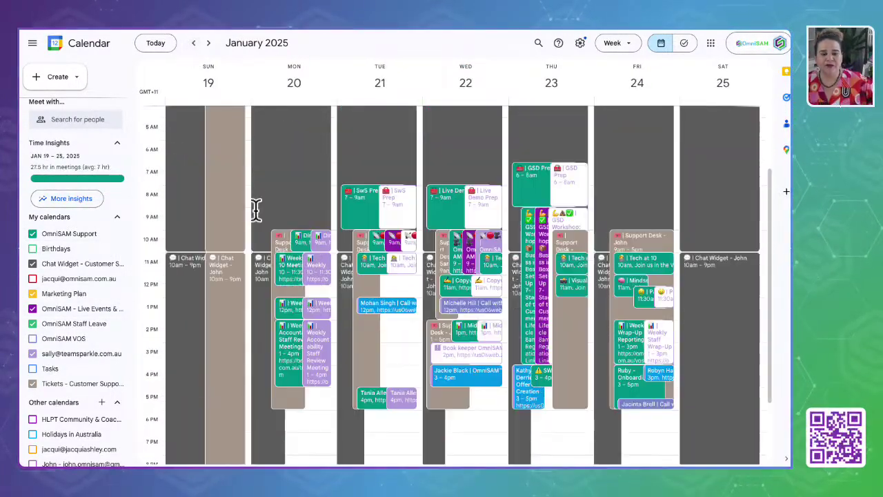
pyautogui.scroll(3, 256, 209)
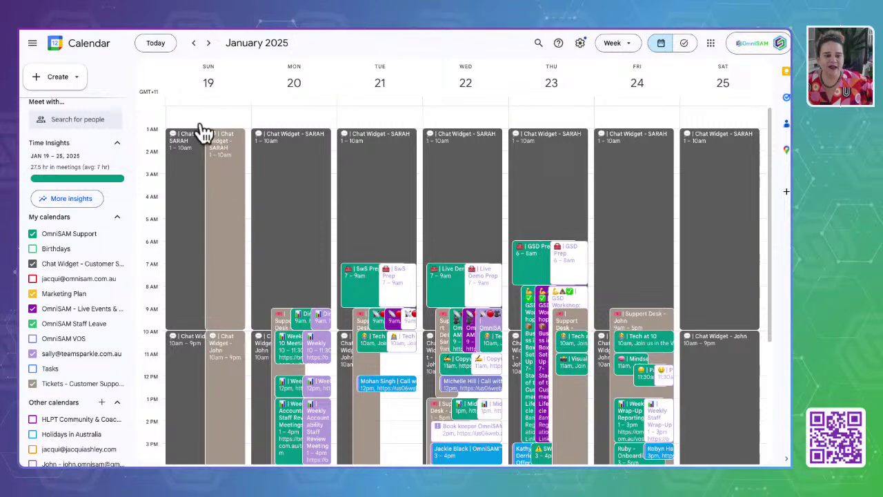
pyautogui.scroll(-5, 191, 285)
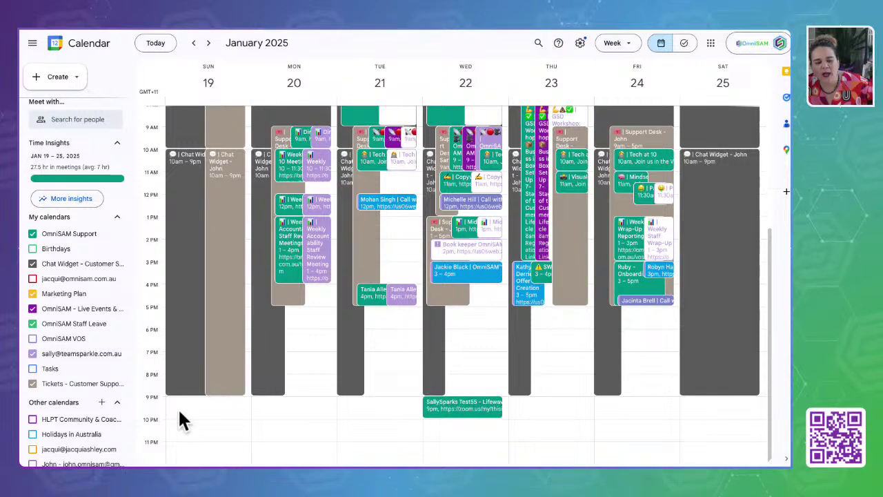
pyautogui.scroll(5, 209, 207)
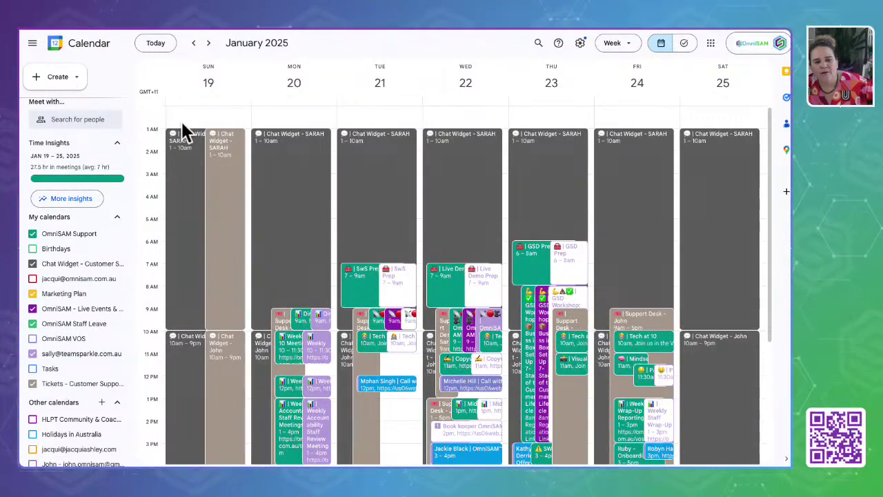
pyautogui.scroll(-5, 188, 249)
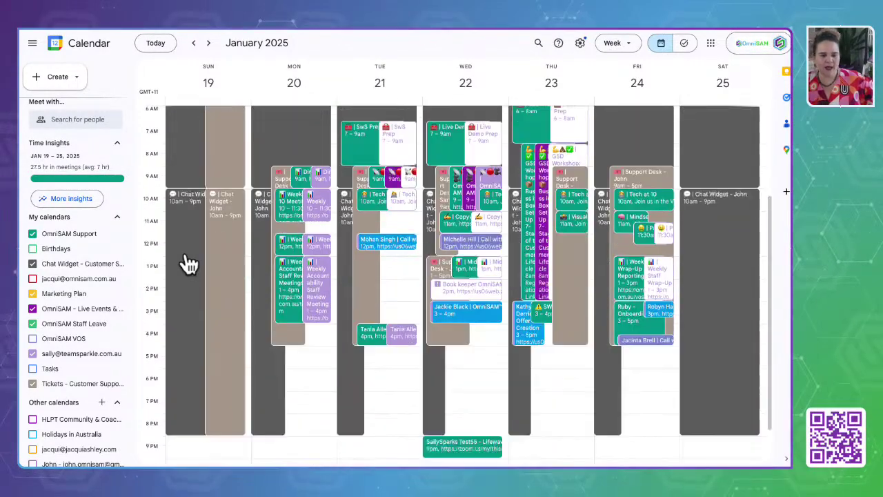